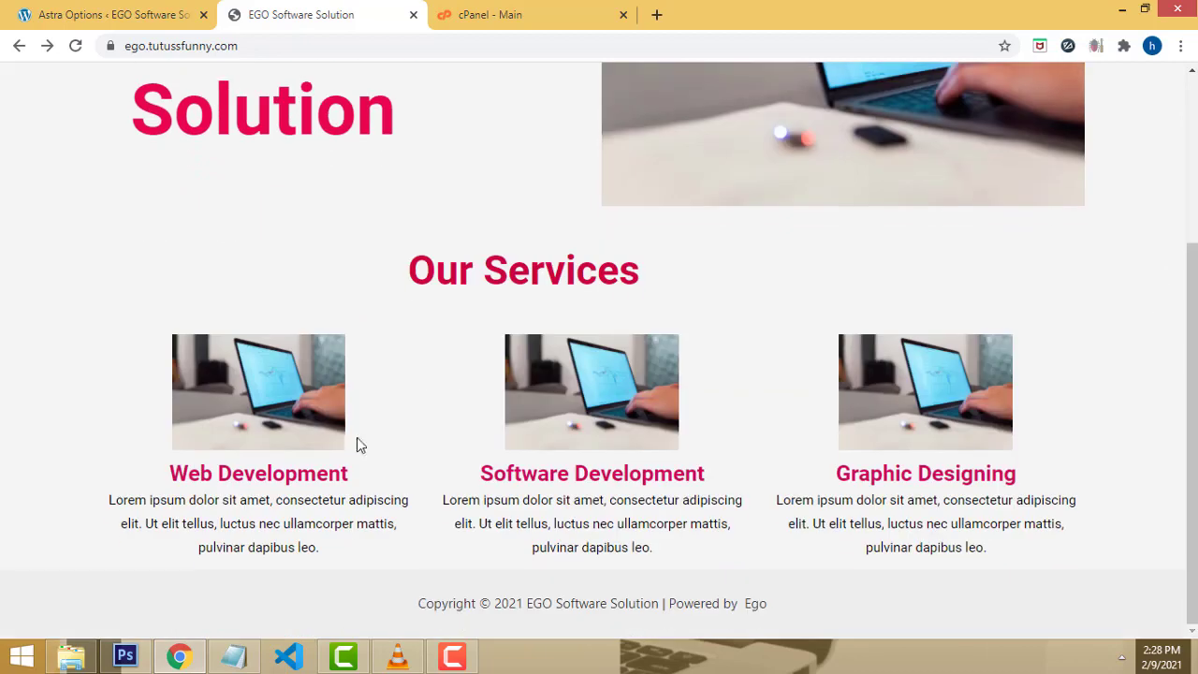
Step: Scroll through the existing site's home page and open the Software Development page
{"action": "scroll", "coordinate": [454, 256], "scroll_direction": "up", "scroll_amount": 3}
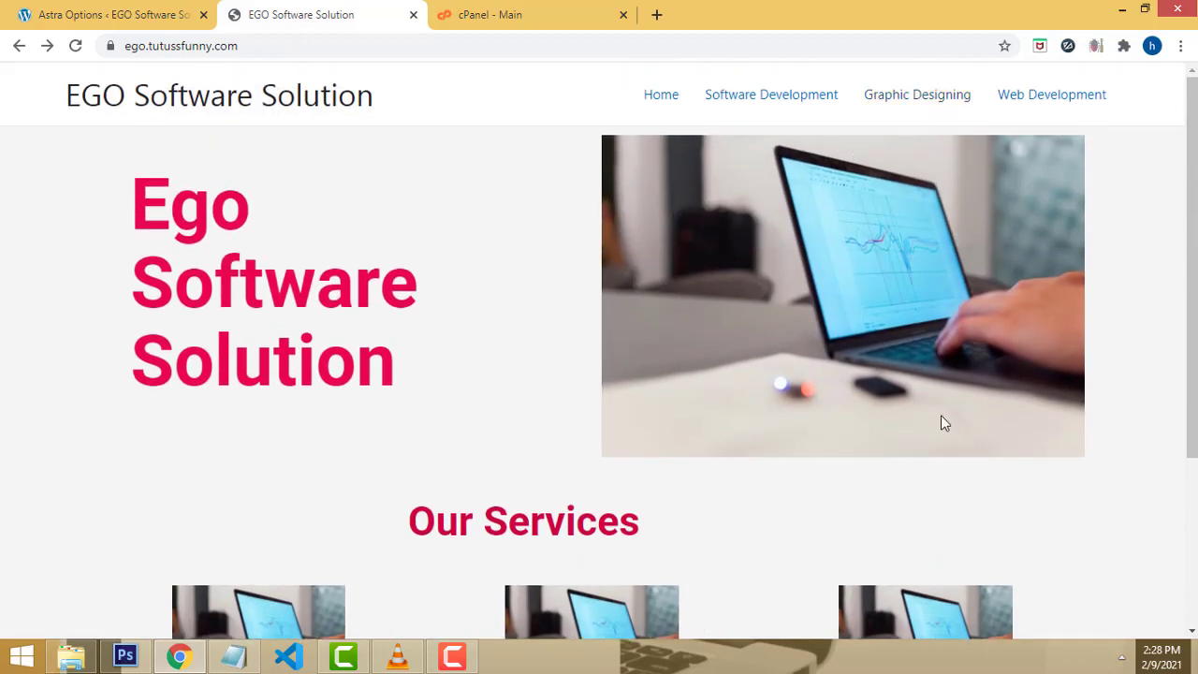
{"action": "scroll", "coordinate": [883, 375], "scroll_direction": "down", "scroll_amount": 3}
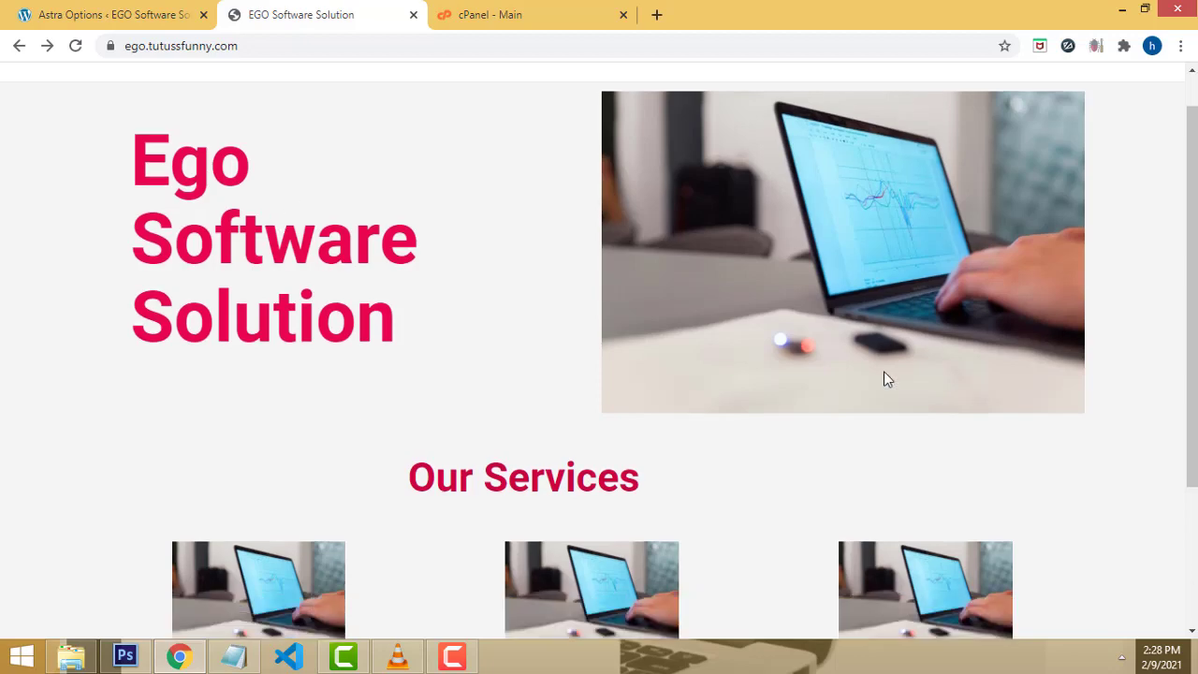
{"action": "scroll", "coordinate": [445, 400], "scroll_direction": "up", "scroll_amount": 2}
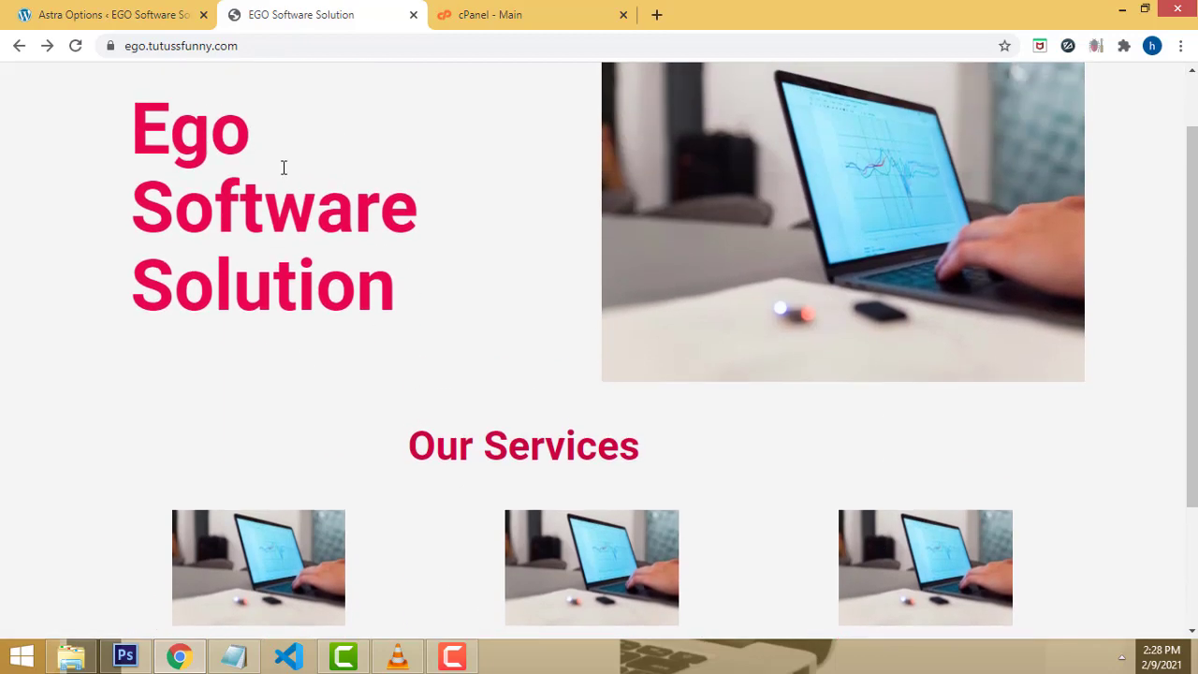
{"action": "scroll", "coordinate": [513, 495], "scroll_direction": "up", "scroll_amount": 1}
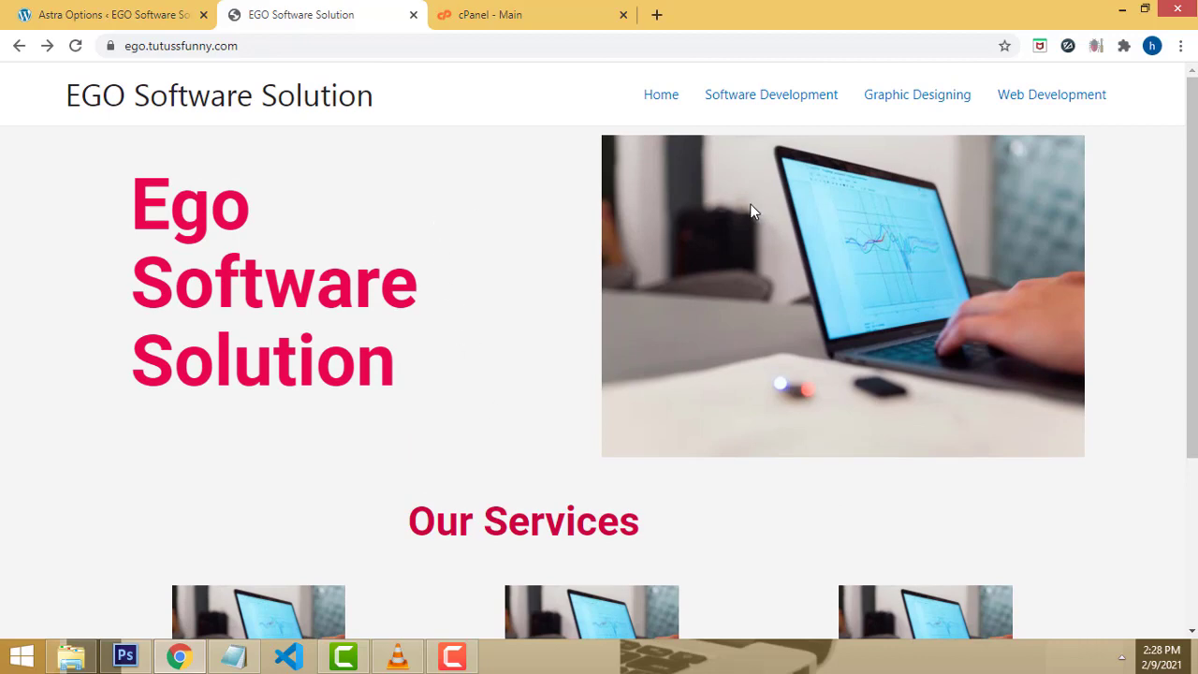
{"action": "scroll", "coordinate": [749, 229], "scroll_direction": "down", "scroll_amount": 3}
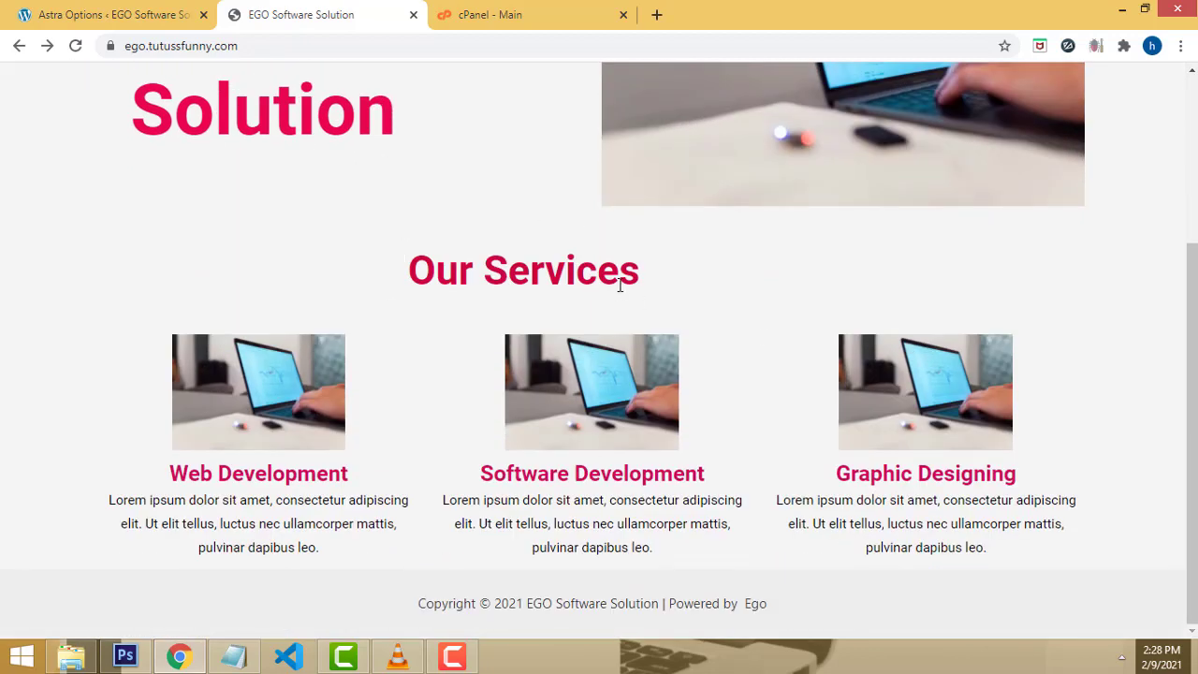
{"action": "scroll", "coordinate": [620, 286], "scroll_direction": "up", "scroll_amount": 3}
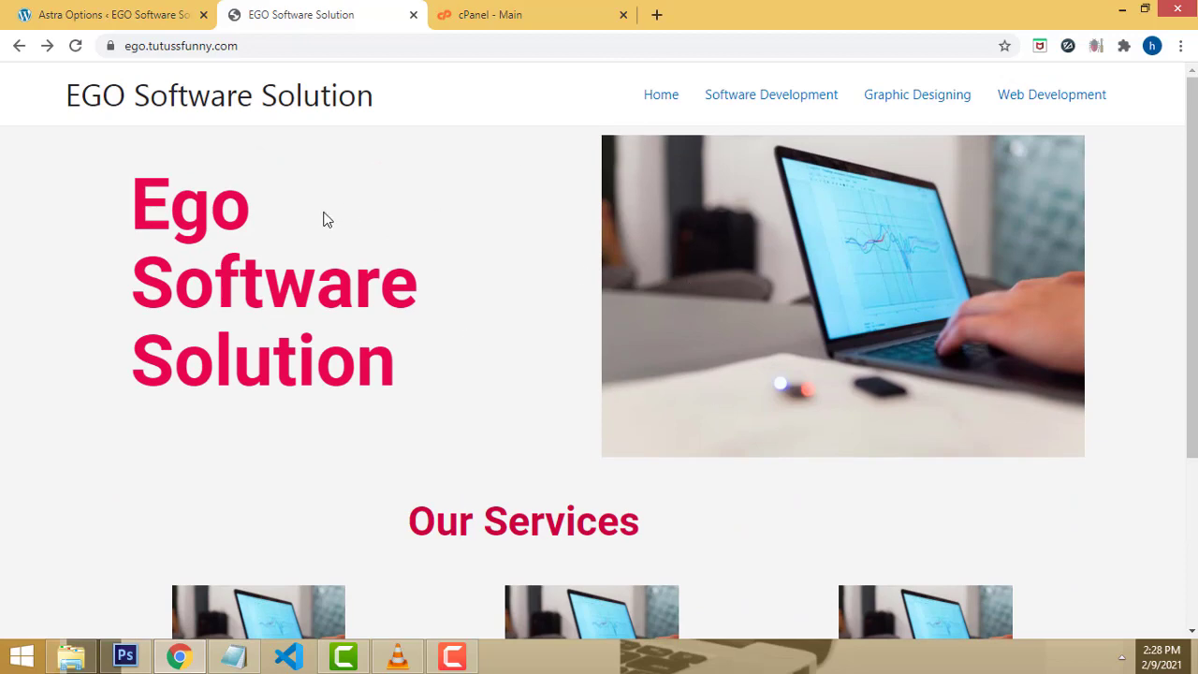
{"action": "scroll", "coordinate": [368, 163], "scroll_direction": "down", "scroll_amount": 1}
{"action": "scroll", "coordinate": [449, 280], "scroll_direction": "down", "scroll_amount": 3}
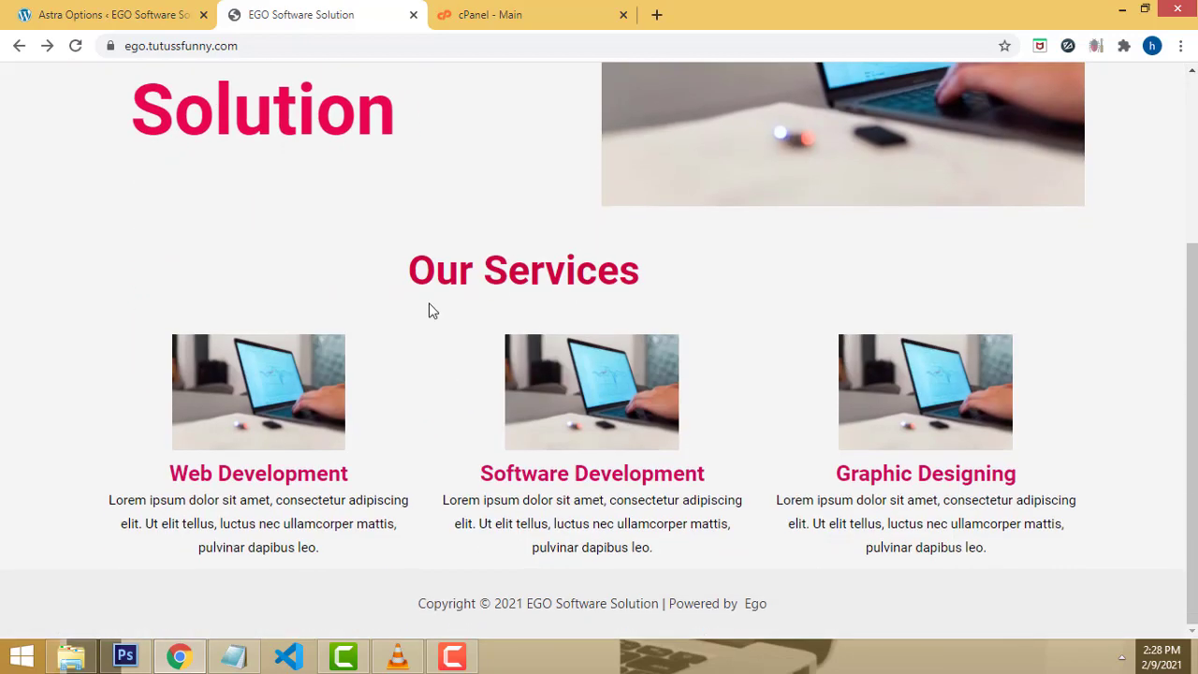
{"action": "scroll", "coordinate": [502, 384], "scroll_direction": "up", "scroll_amount": 3}
{"action": "scroll", "coordinate": [502, 385], "scroll_direction": "up", "scroll_amount": 1}
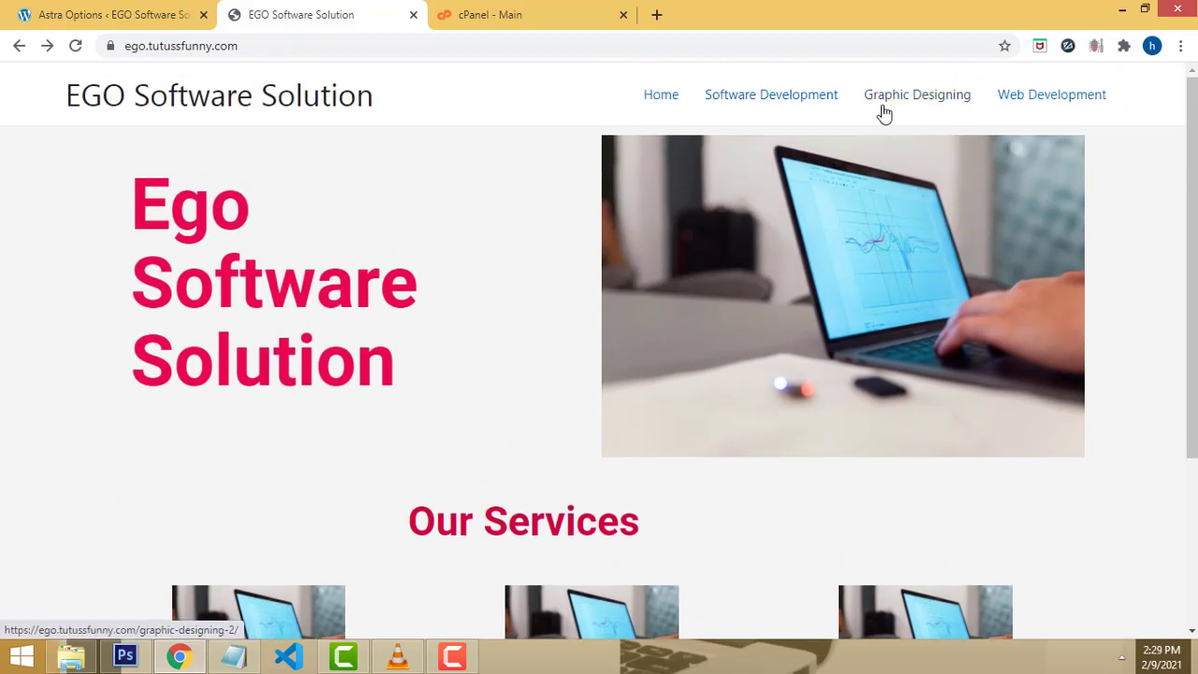
{"action": "left_click", "coordinate": [800, 109]}
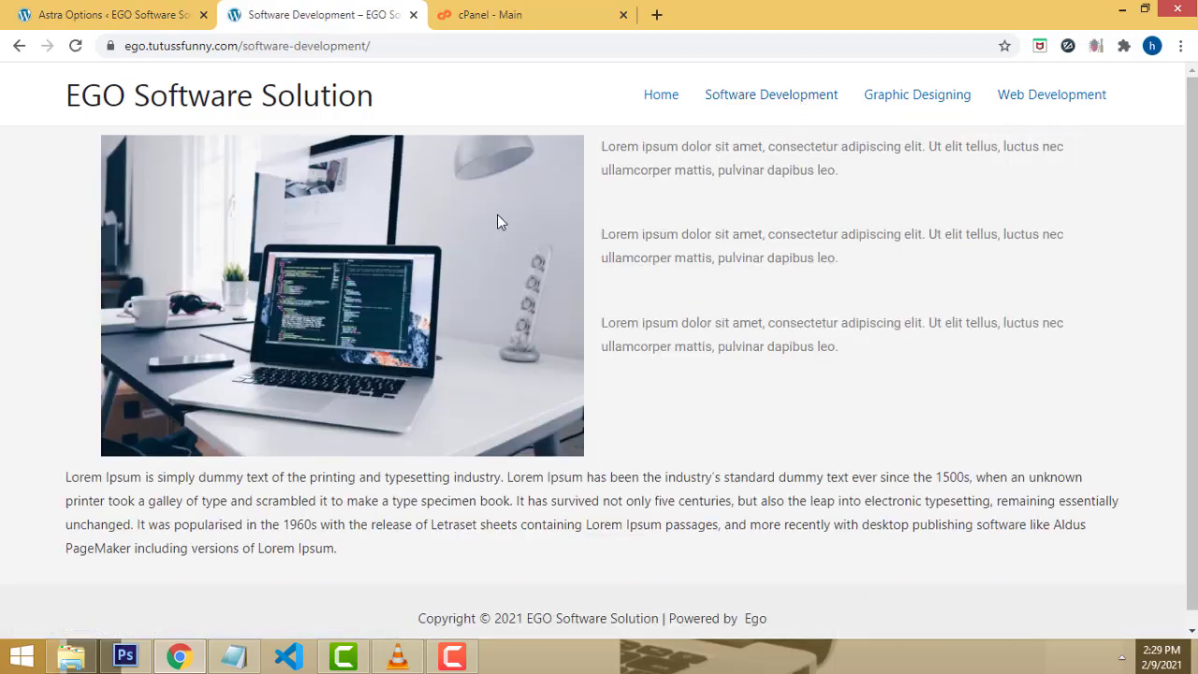
{"action": "scroll", "coordinate": [1009, 287], "scroll_direction": "down", "scroll_amount": 1}
{"action": "scroll", "coordinate": [799, 214], "scroll_direction": "up", "scroll_amount": 1}
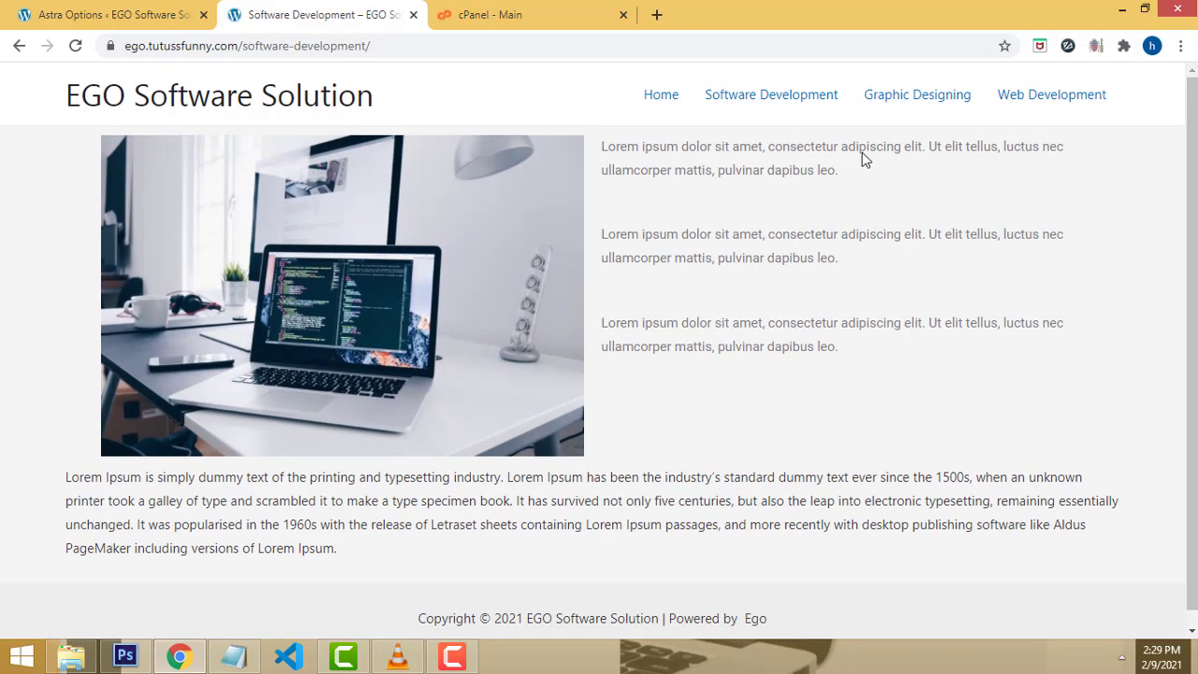
Step: Browse the Graphic Designing, Web Development and Software Development pages, returning to the home page
{"action": "left_click", "coordinate": [941, 104]}
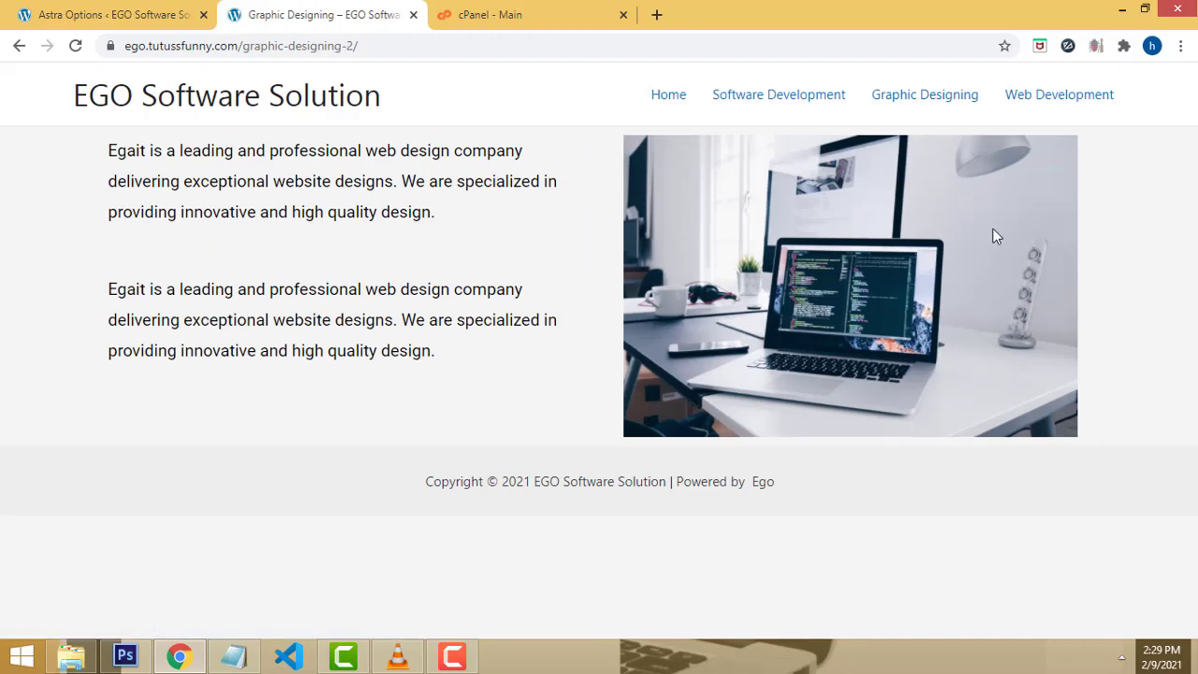
{"action": "left_click", "coordinate": [1060, 106]}
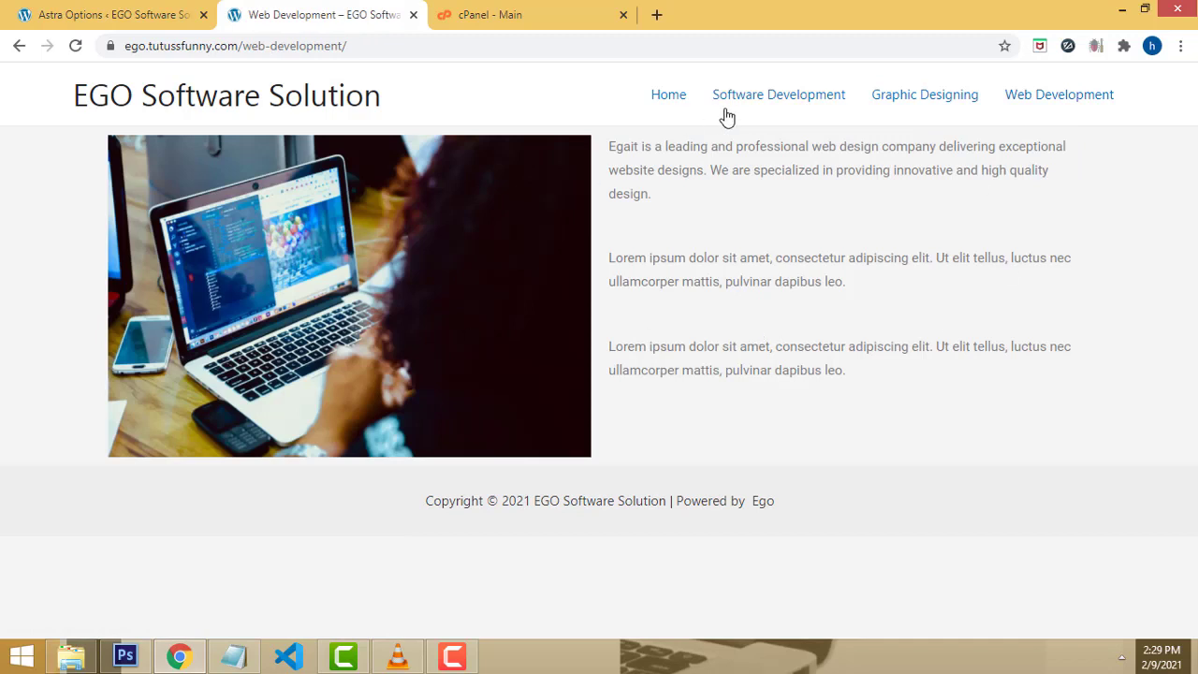
{"action": "left_click", "coordinate": [657, 99]}
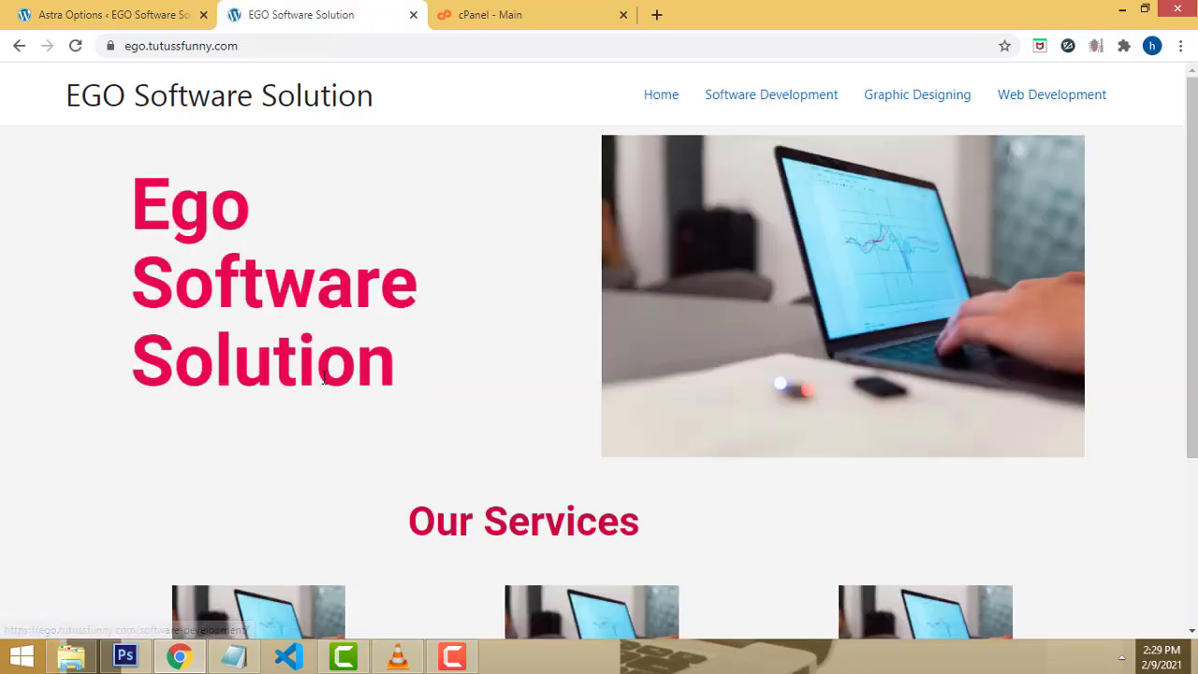
{"action": "scroll", "coordinate": [618, 312], "scroll_direction": "down", "scroll_amount": 3}
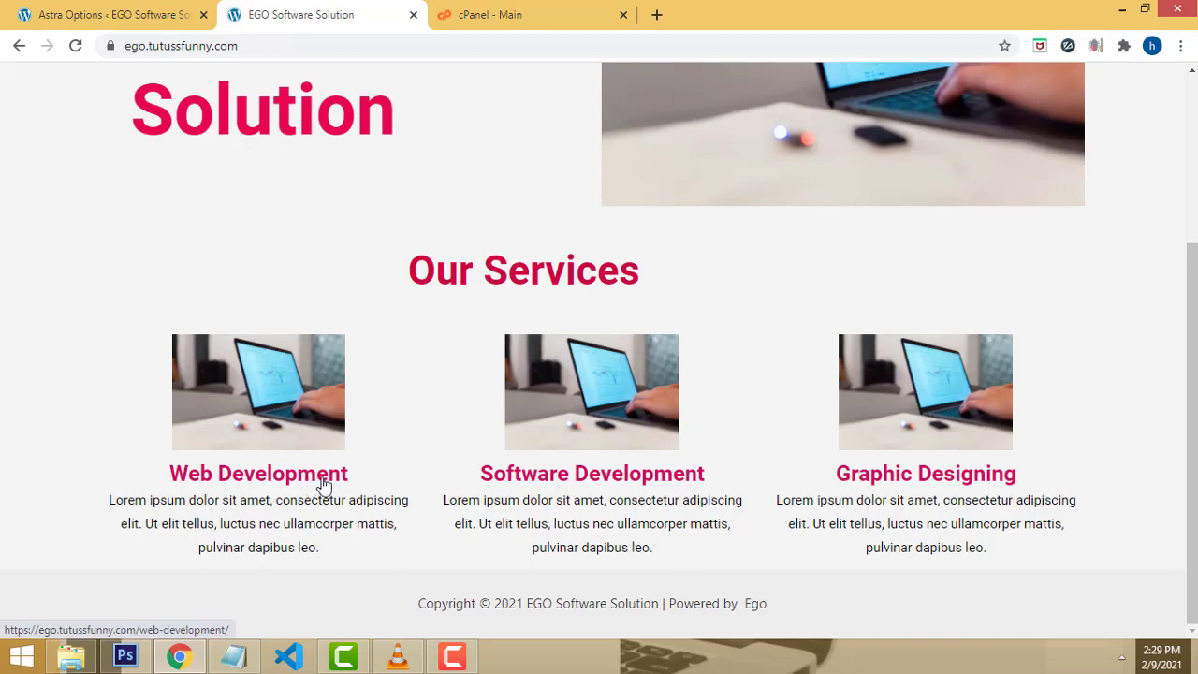
{"action": "left_click", "coordinate": [617, 480]}
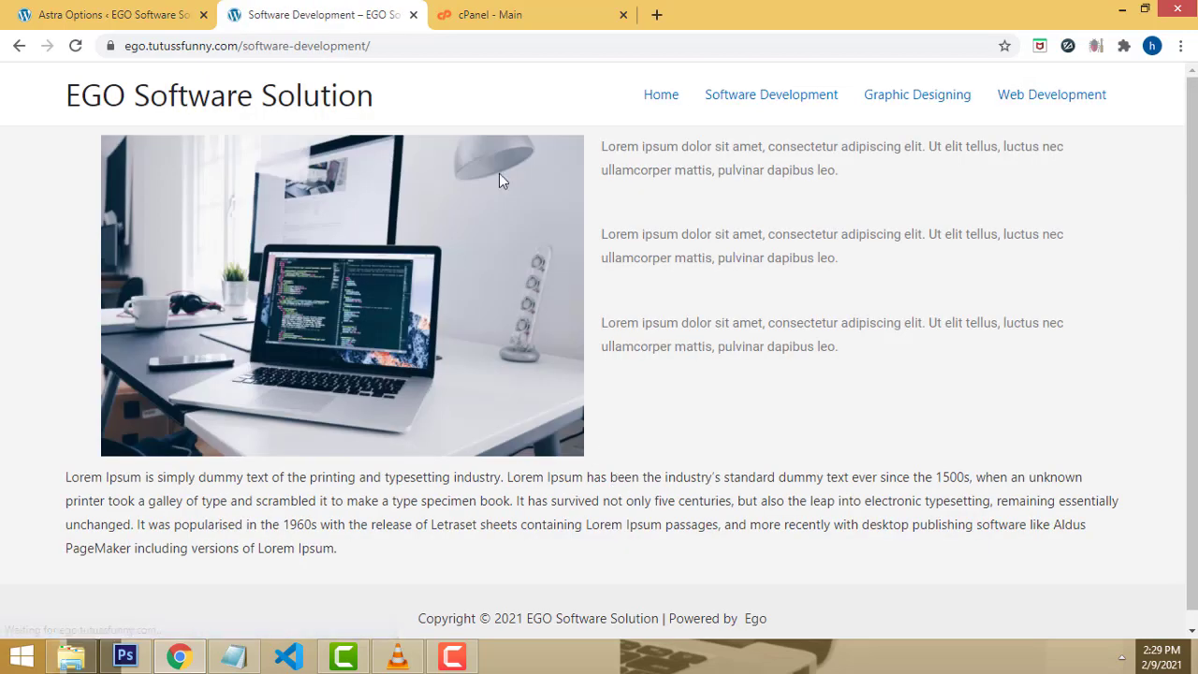
{"action": "left_click", "coordinate": [667, 104]}
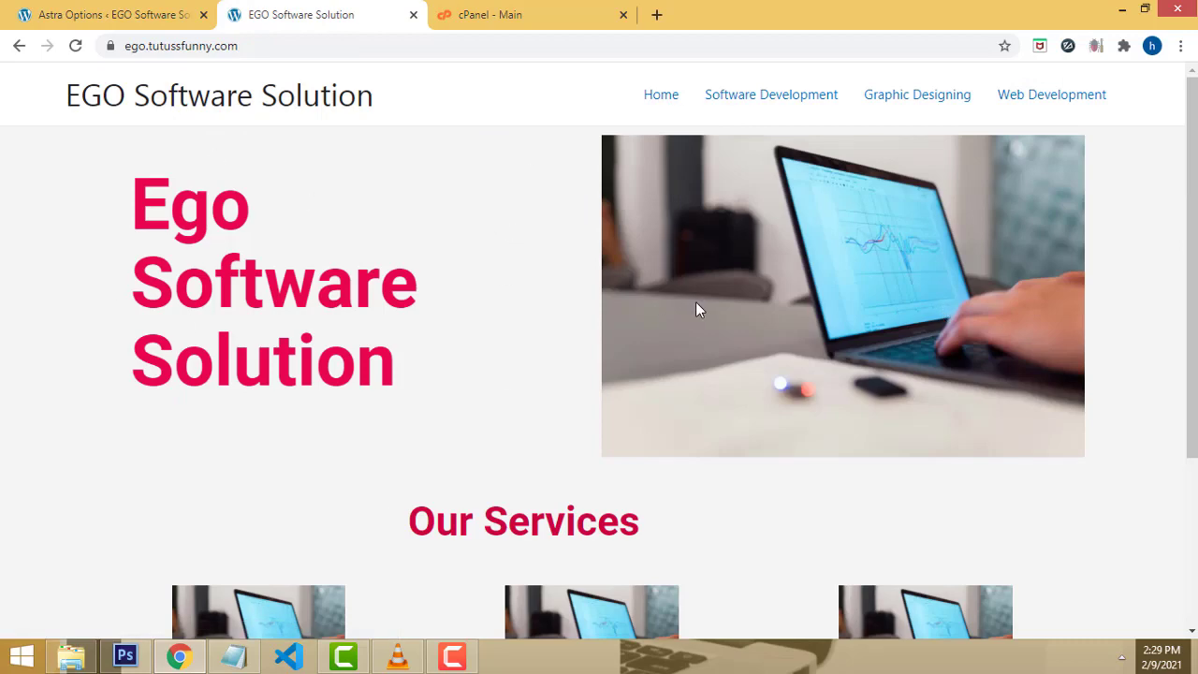
{"action": "scroll", "coordinate": [911, 305], "scroll_direction": "down", "scroll_amount": 3}
{"action": "scroll", "coordinate": [998, 253], "scroll_direction": "up", "scroll_amount": 3}
Step: Switch to the cPanel tab and scroll the dashboard to the Databases section
{"action": "left_click", "coordinate": [518, 12]}
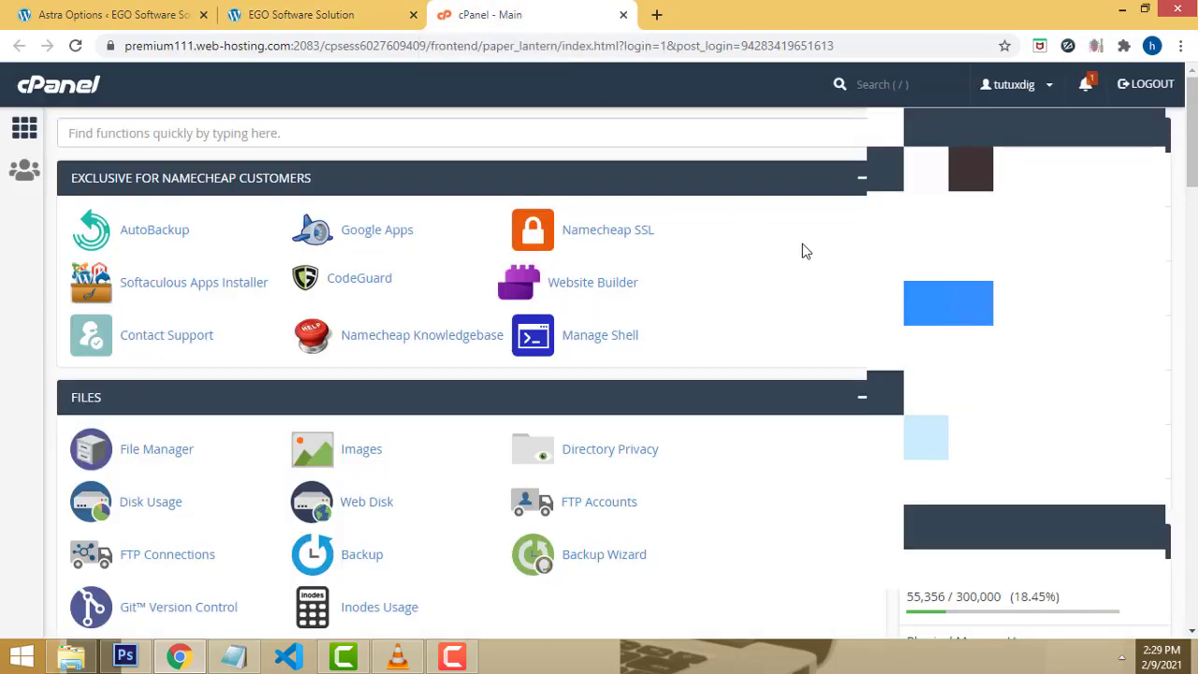
{"action": "scroll", "coordinate": [856, 286], "scroll_direction": "down", "scroll_amount": 1}
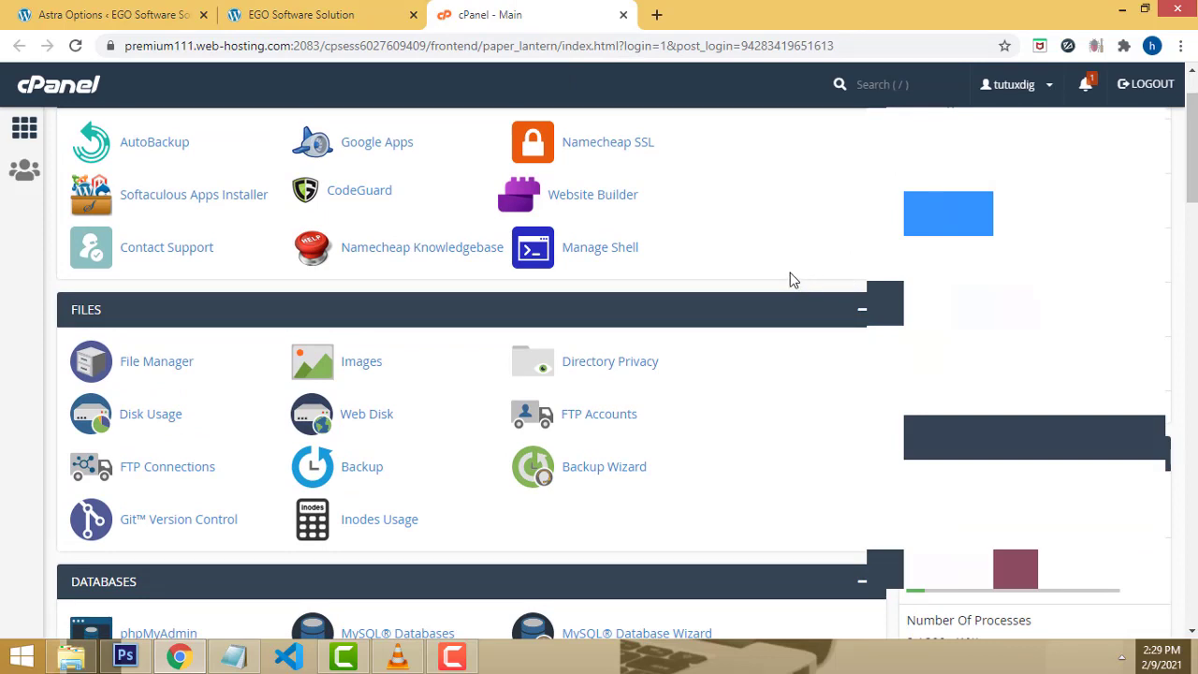
{"action": "scroll", "coordinate": [790, 278], "scroll_direction": "down", "scroll_amount": 1}
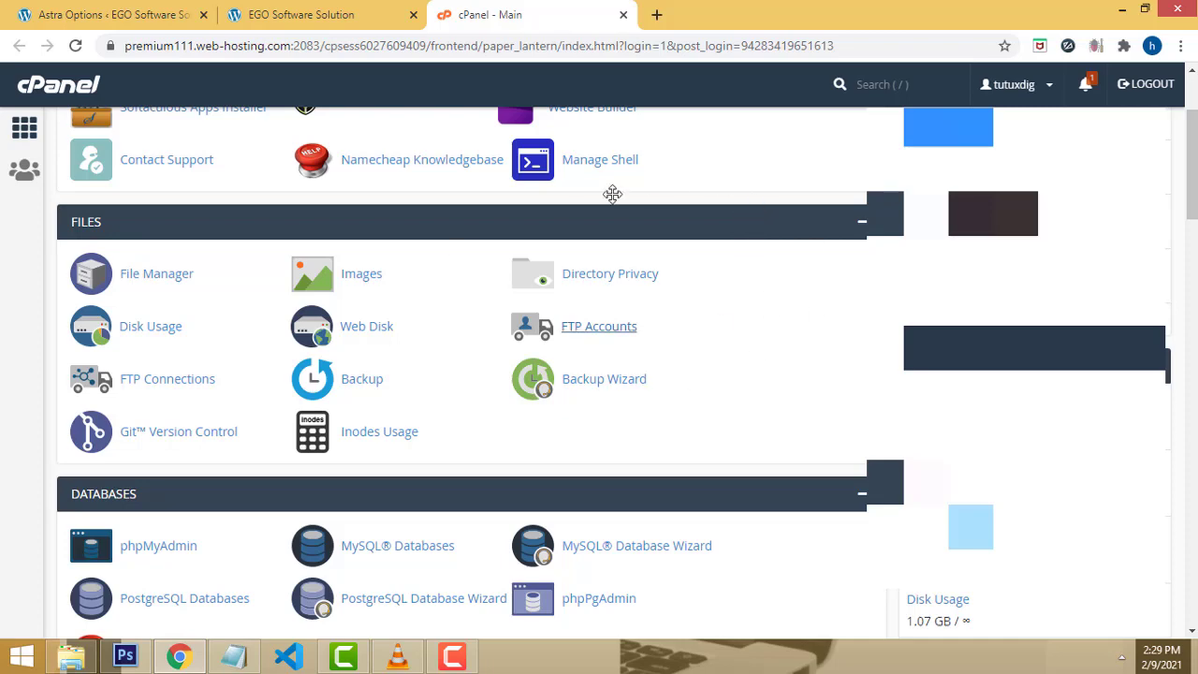
{"action": "scroll", "coordinate": [728, 215], "scroll_direction": "up", "scroll_amount": 2}
{"action": "scroll", "coordinate": [723, 222], "scroll_direction": "down", "scroll_amount": 2}
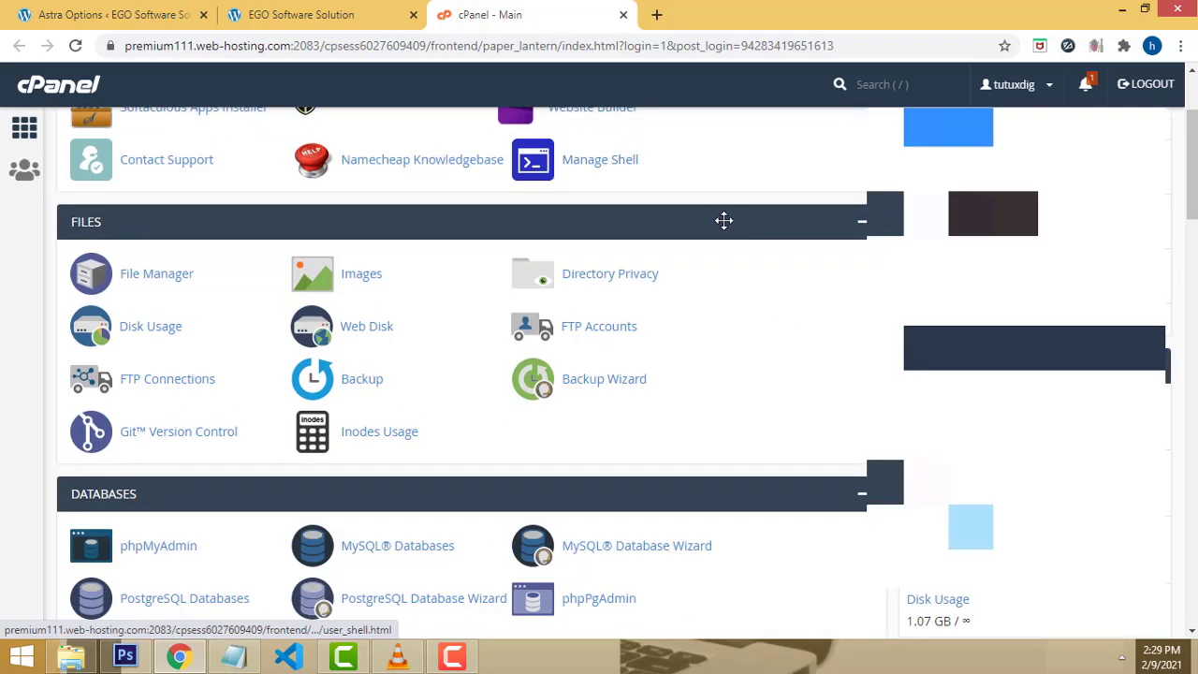
{"action": "scroll", "coordinate": [730, 215], "scroll_direction": "up", "scroll_amount": 1}
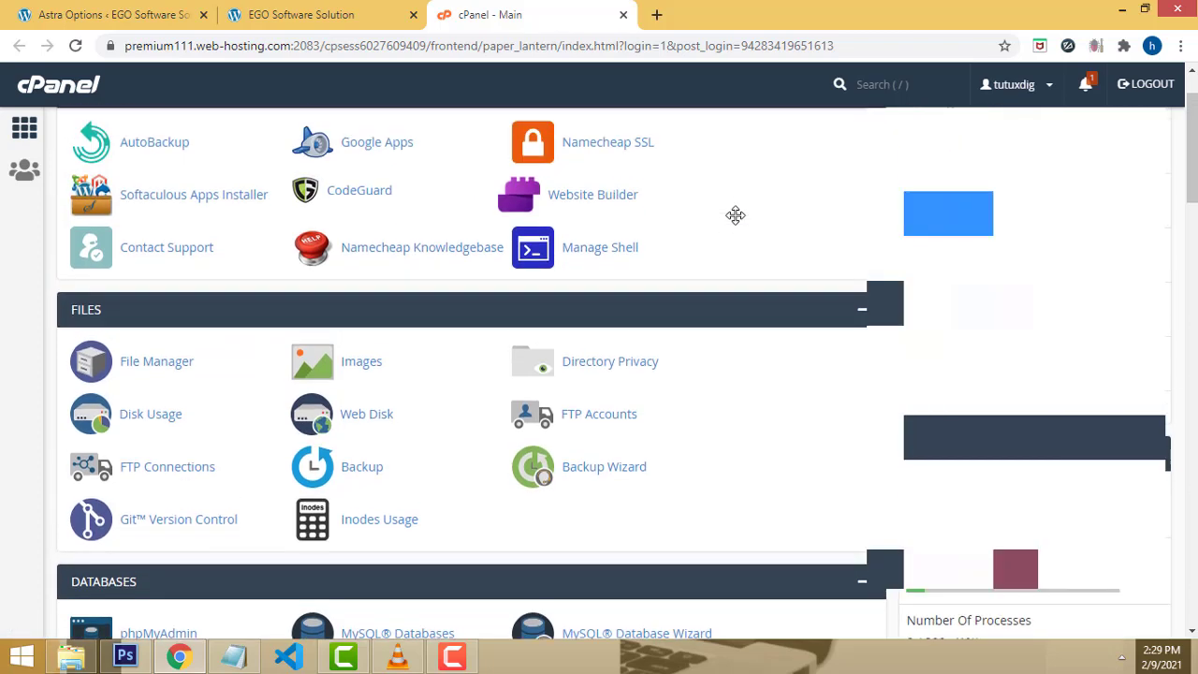
{"action": "scroll", "coordinate": [734, 217], "scroll_direction": "up", "scroll_amount": 1}
{"action": "scroll", "coordinate": [734, 221], "scroll_direction": "down", "scroll_amount": 3}
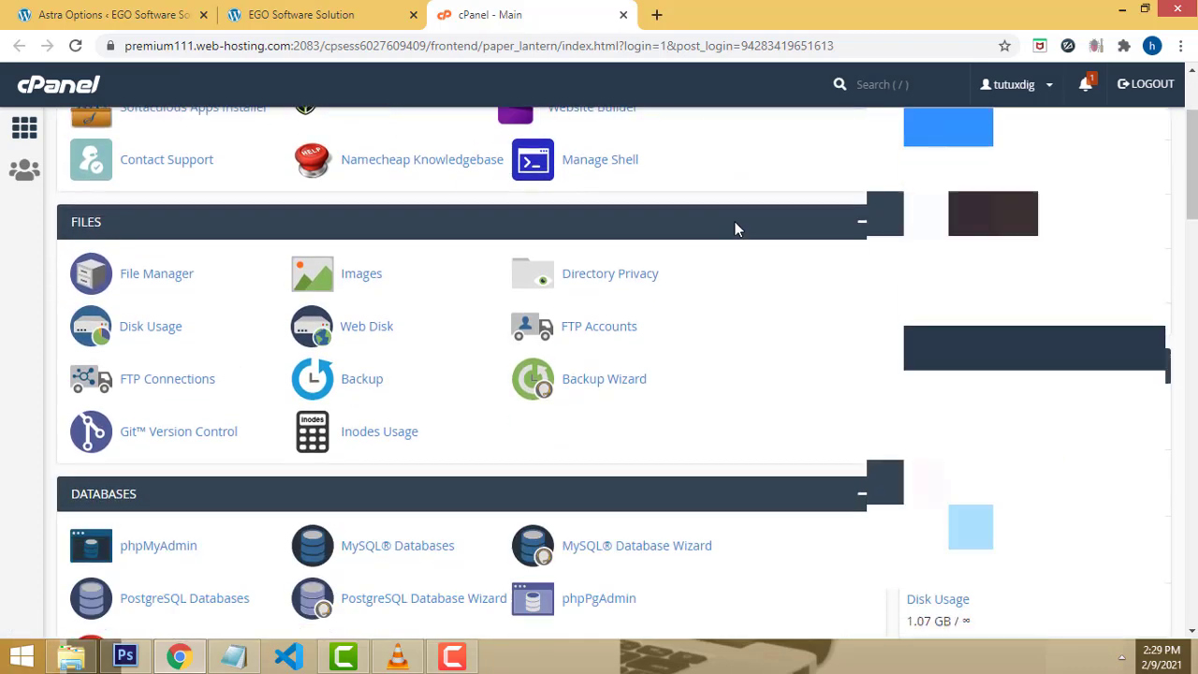
{"action": "scroll", "coordinate": [734, 220], "scroll_direction": "down", "scroll_amount": 2}
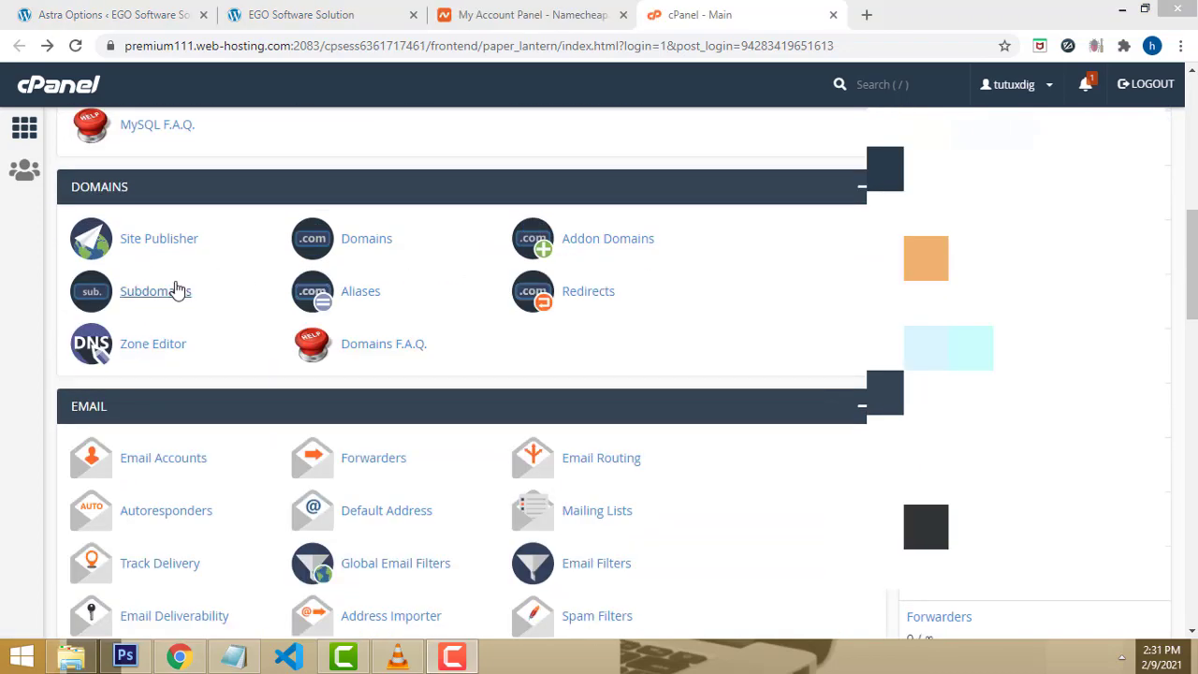
Step: Open the Subdomains page and enter Linda as the new subdomain name
{"action": "left_click", "coordinate": [157, 296]}
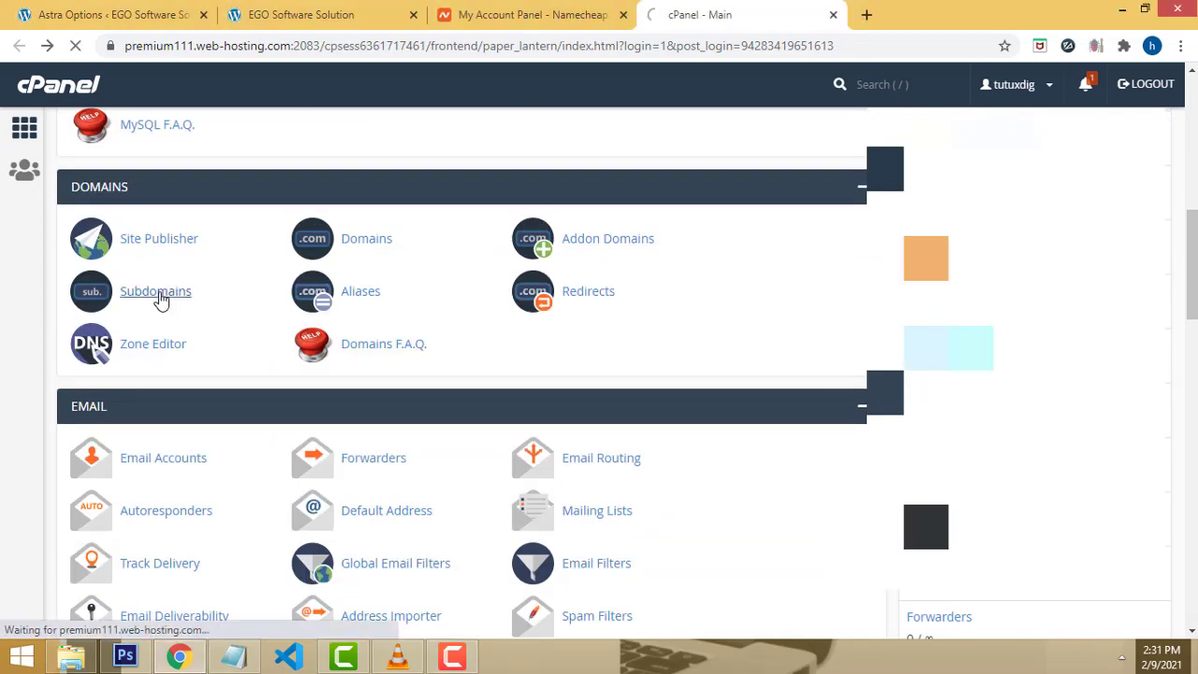
{"action": "scroll", "coordinate": [747, 239], "scroll_direction": "down", "scroll_amount": 1}
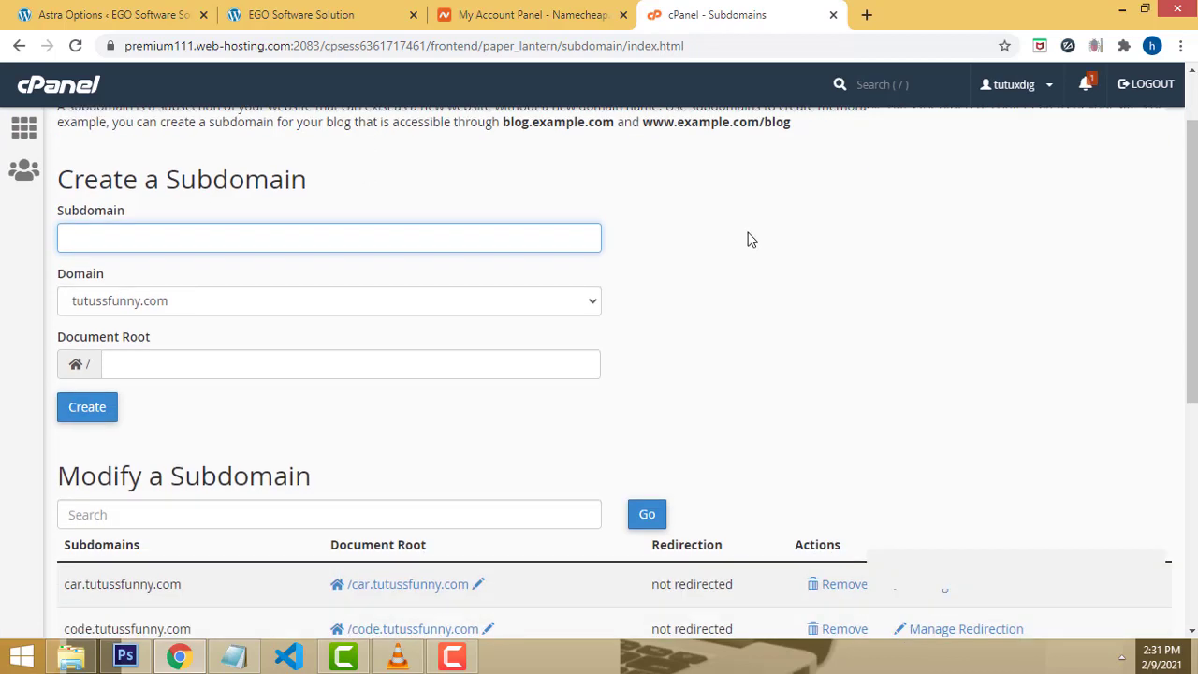
{"action": "scroll", "coordinate": [747, 240], "scroll_direction": "up", "scroll_amount": 1}
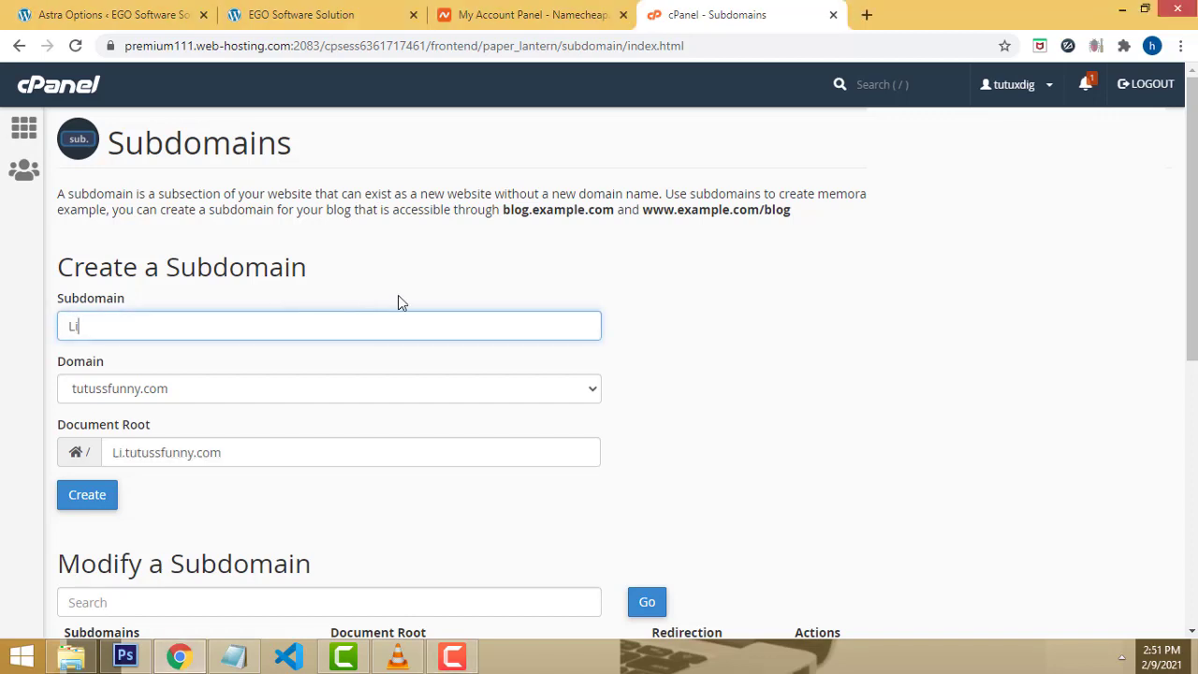
{"action": "type", "text": "n"}
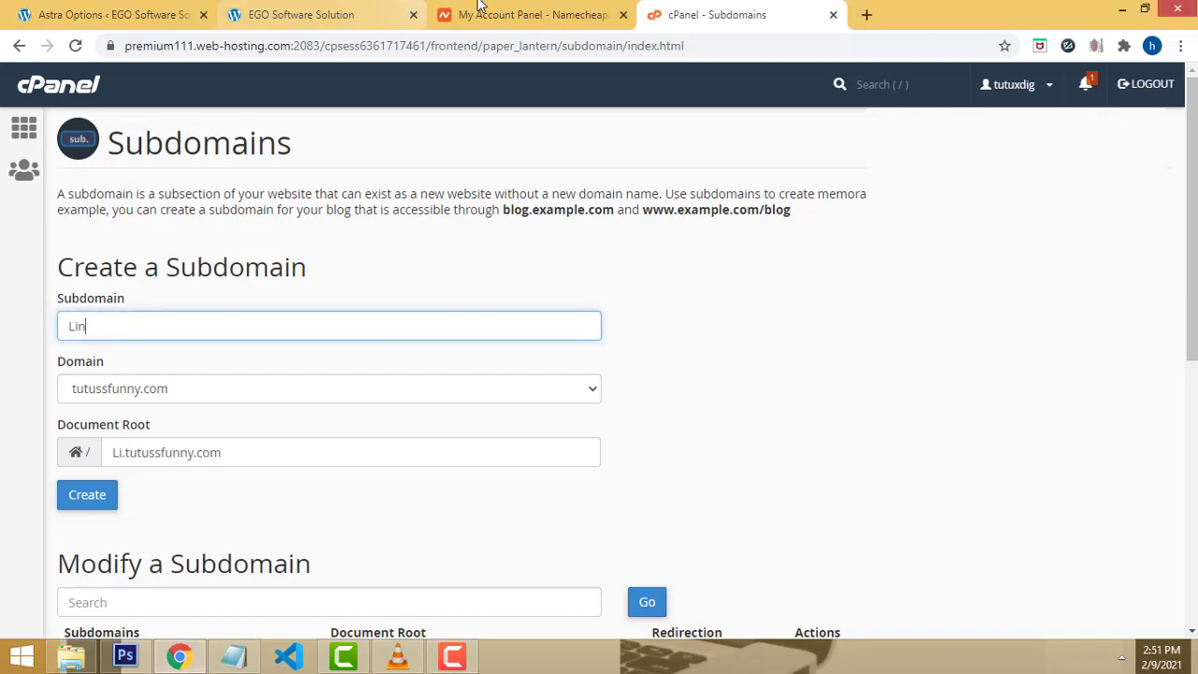
{"action": "type", "text": "da"}
{"action": "scroll", "coordinate": [130, 192], "scroll_direction": "down", "scroll_amount": 2}
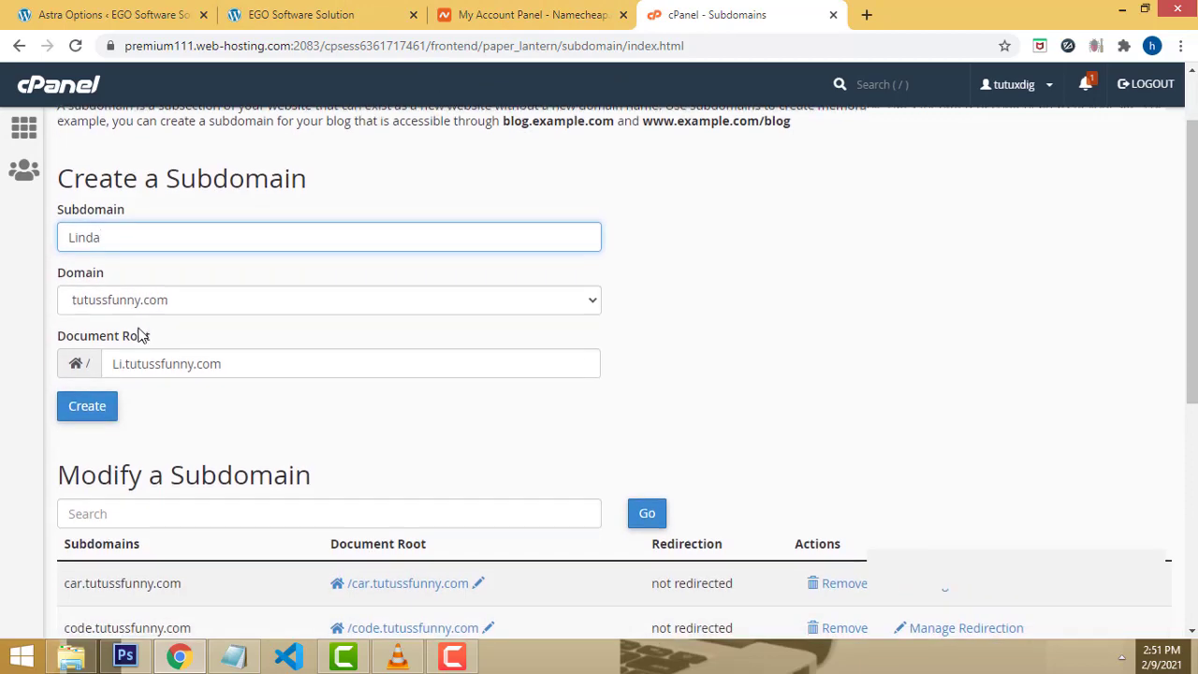
{"action": "double_click", "coordinate": [113, 158]}
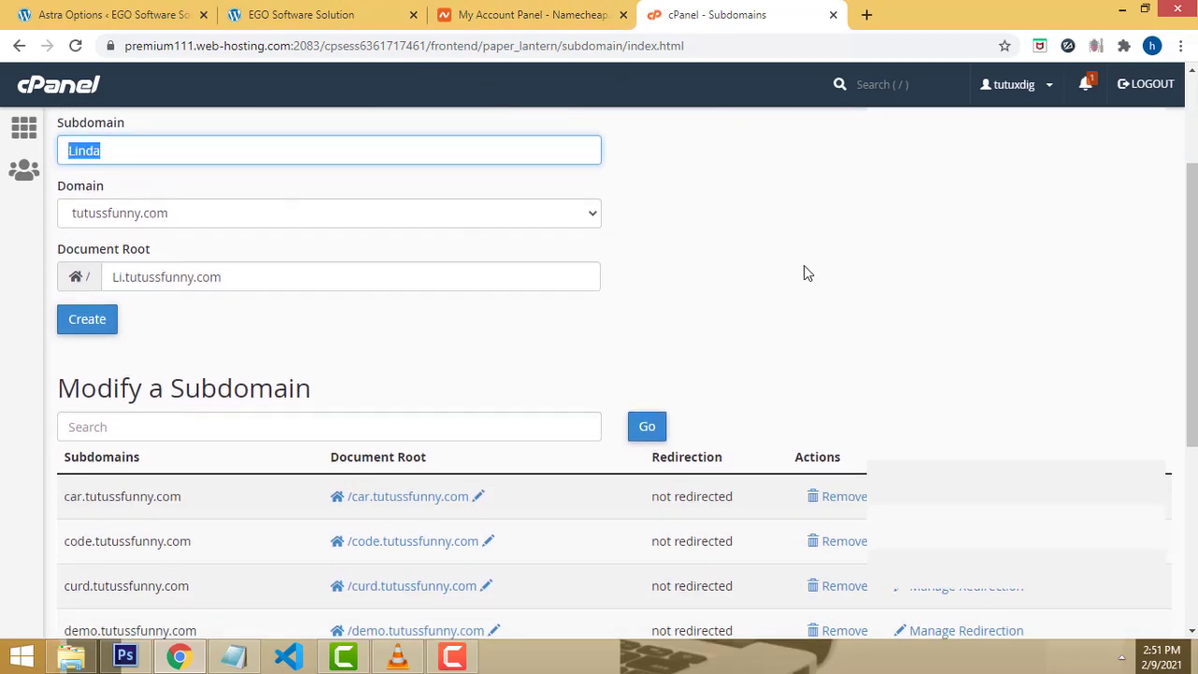
{"action": "scroll", "coordinate": [805, 281], "scroll_direction": "down", "scroll_amount": 2}
{"action": "scroll", "coordinate": [780, 302], "scroll_direction": "up", "scroll_amount": 2}
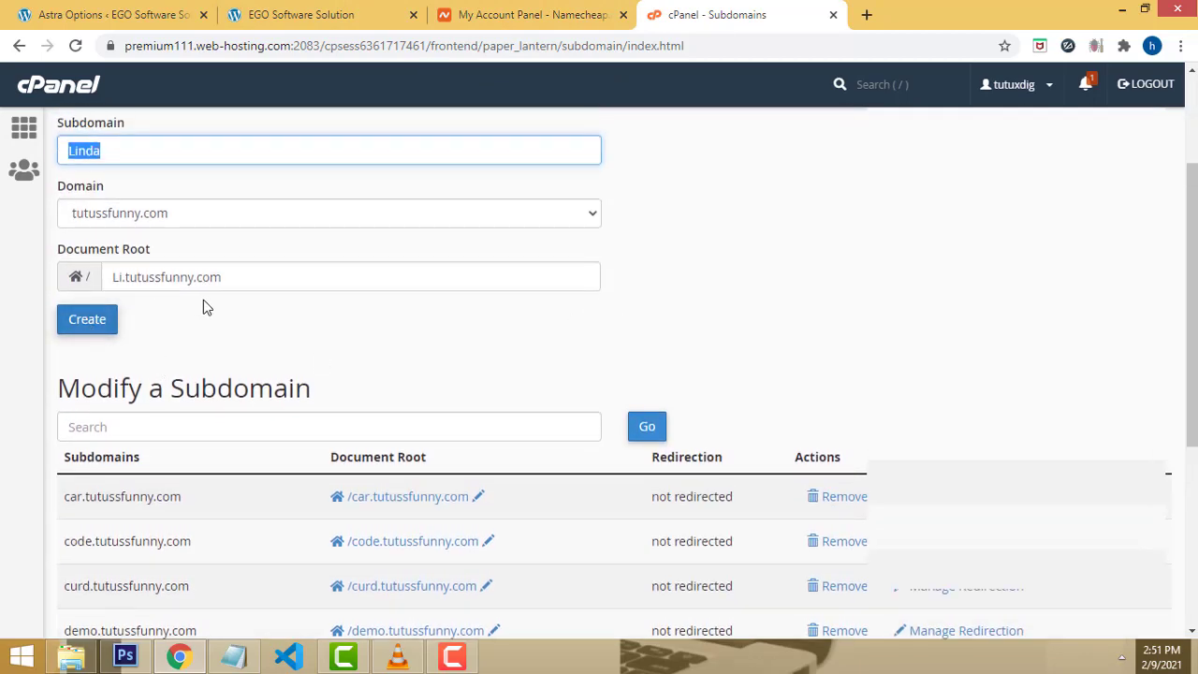
{"action": "scroll", "coordinate": [243, 327], "scroll_direction": "up", "scroll_amount": 1}
Step: Fill the document root as Linda.tutussfunny.com and create the subdomain
{"action": "left_click", "coordinate": [280, 364]}
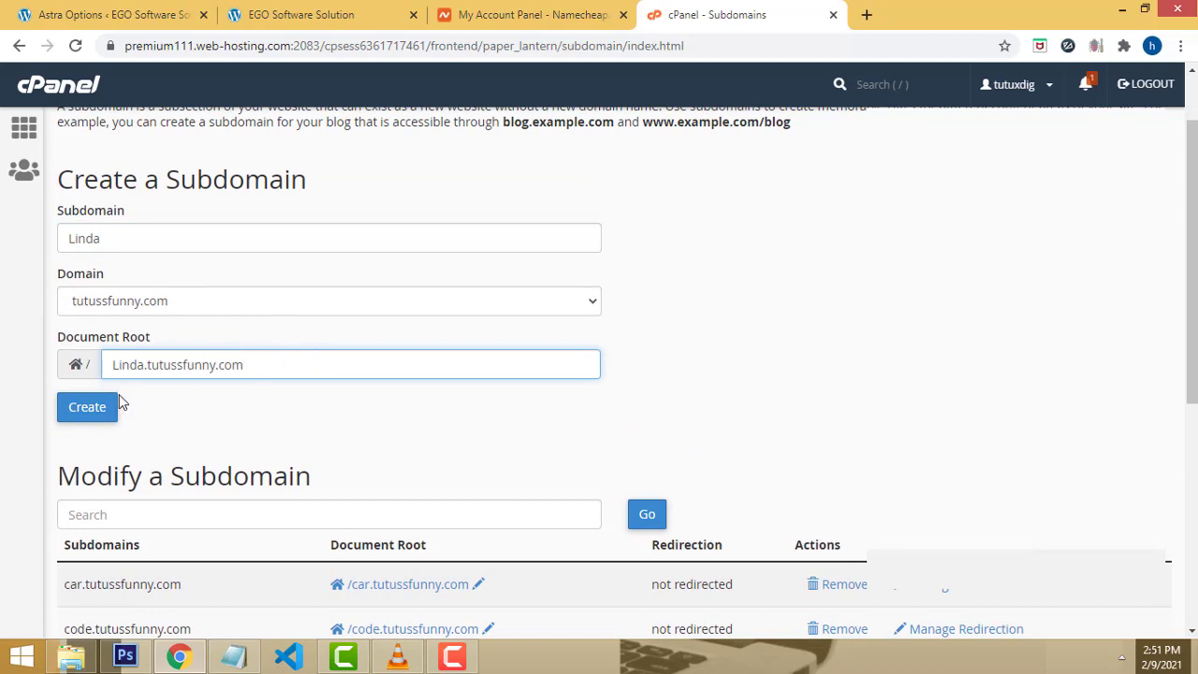
{"action": "left_click", "coordinate": [96, 410]}
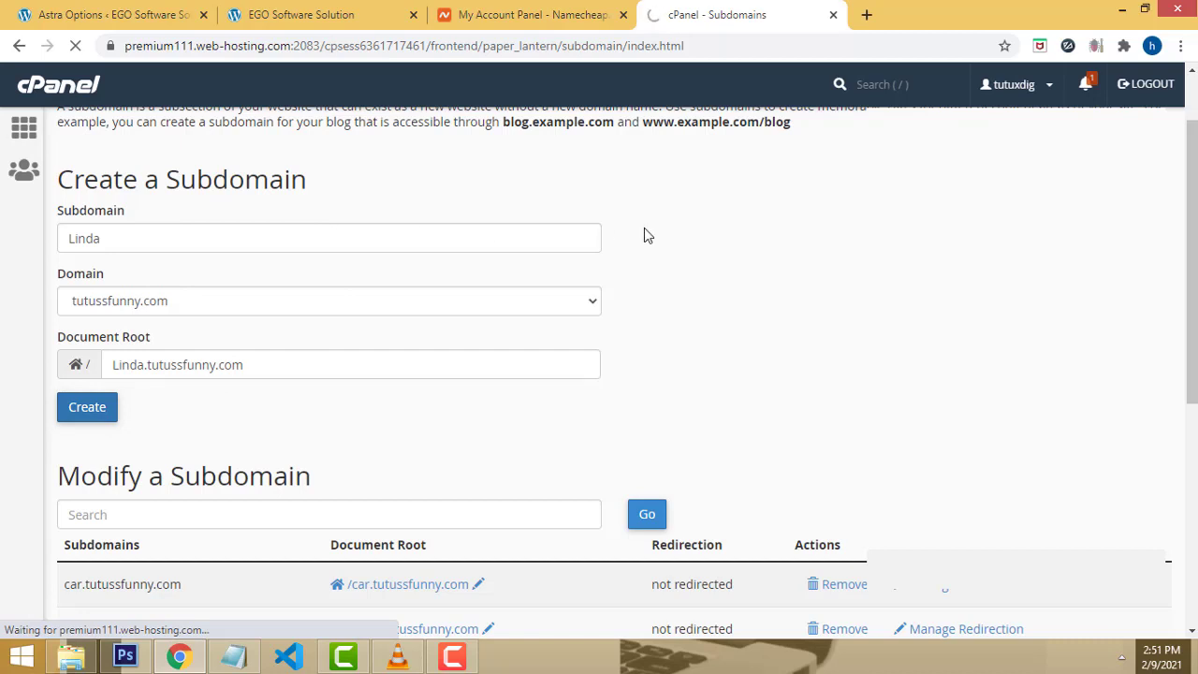
{"action": "scroll", "coordinate": [645, 239], "scroll_direction": "down", "scroll_amount": 4}
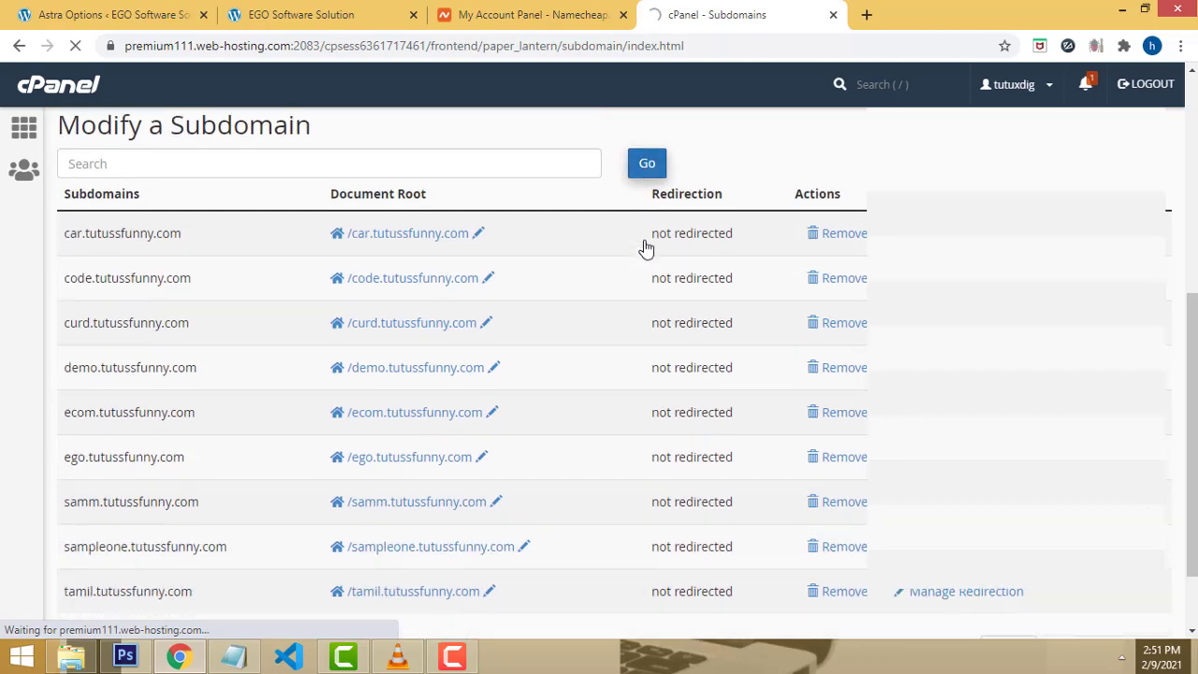
{"action": "scroll", "coordinate": [609, 248], "scroll_direction": "up", "scroll_amount": 3}
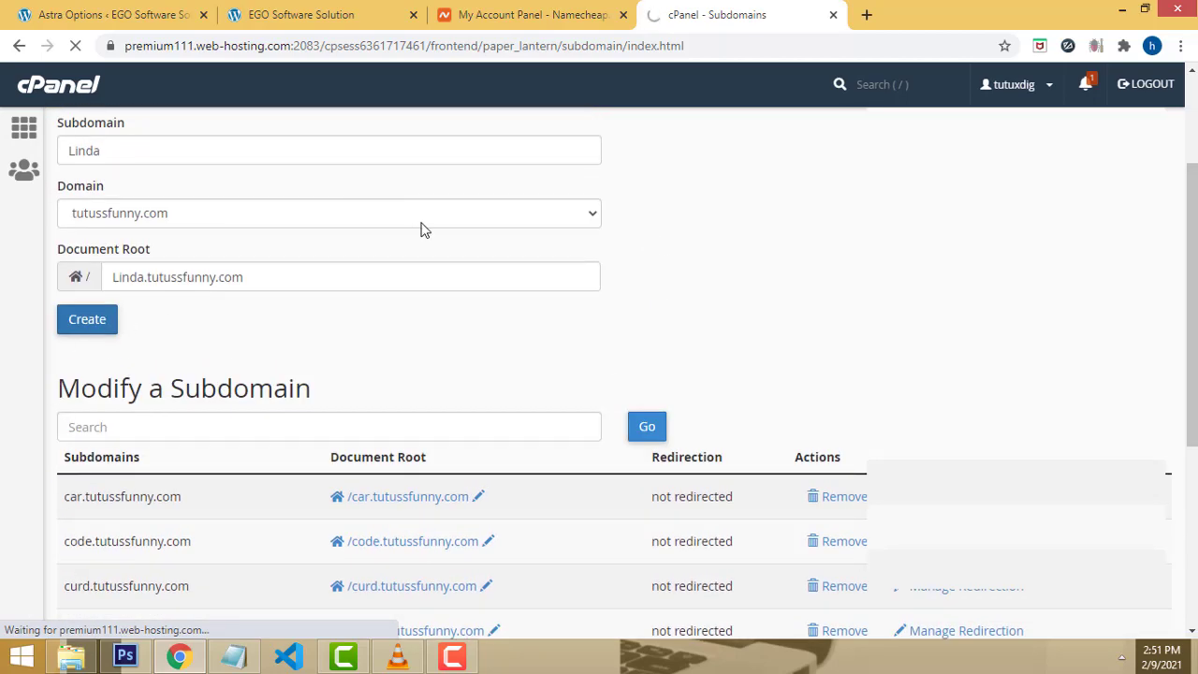
{"action": "scroll", "coordinate": [730, 241], "scroll_direction": "down", "scroll_amount": 3}
{"action": "scroll", "coordinate": [534, 634], "scroll_direction": "up", "scroll_amount": 3}
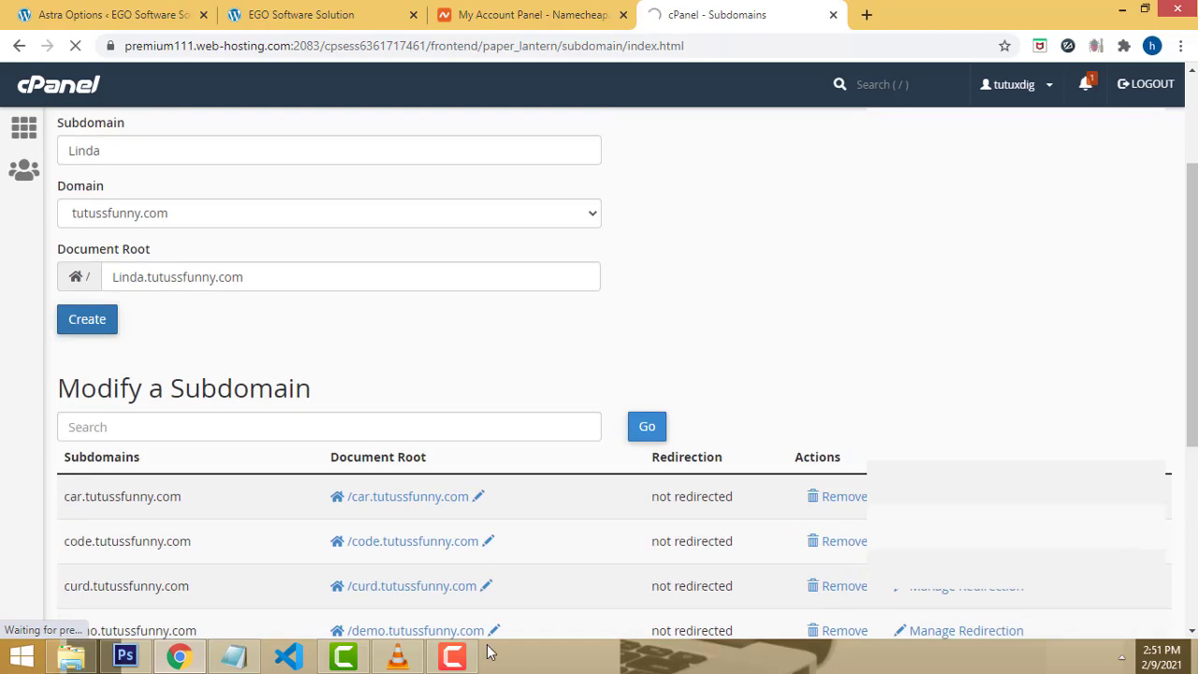
{"action": "left_click", "coordinate": [452, 657]}
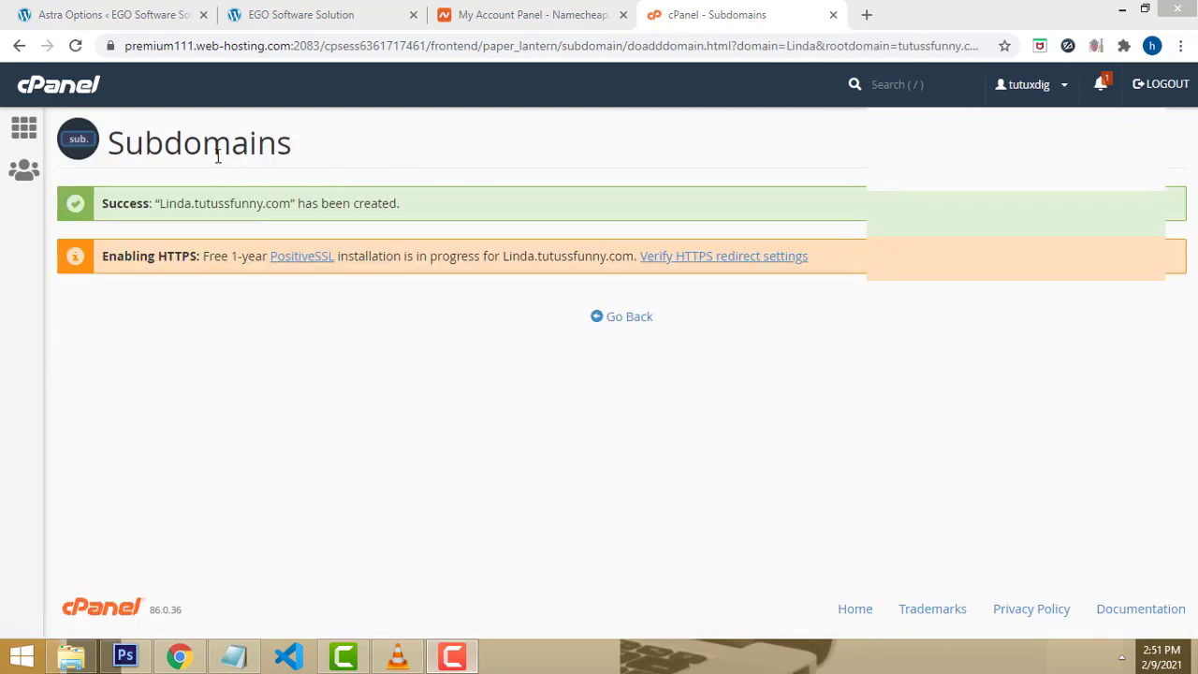
Step: Return to the cPanel home page and launch WordPress from Softaculous Apps Installer
{"action": "left_click", "coordinate": [18, 46]}
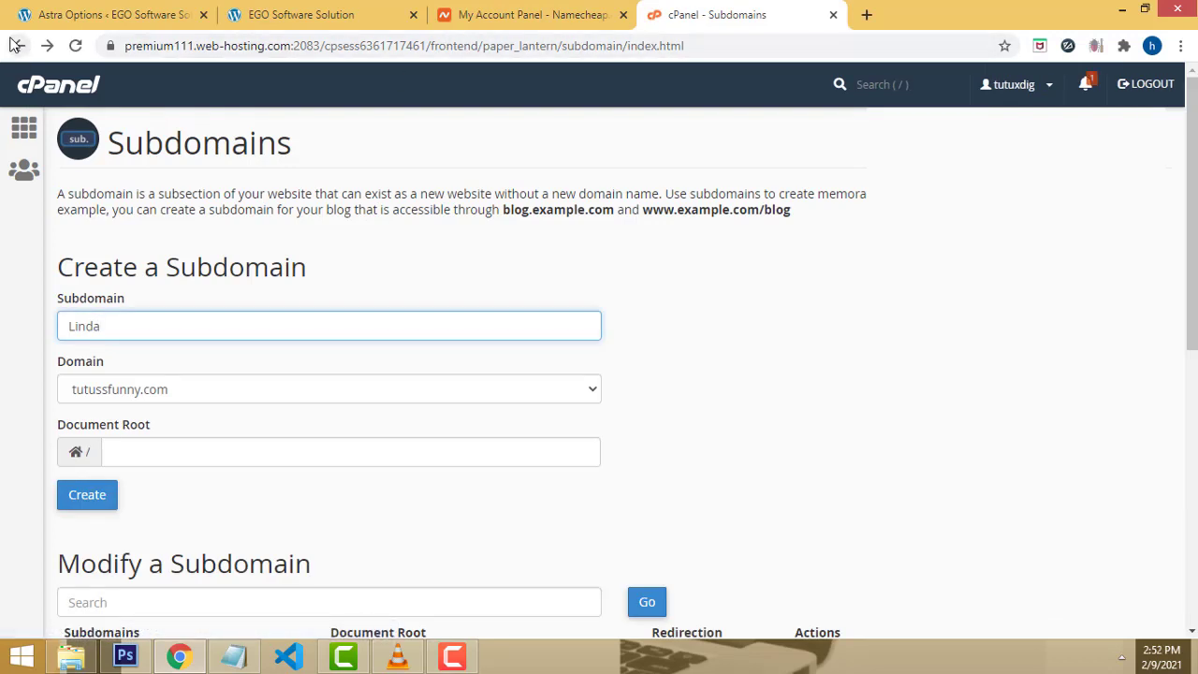
{"action": "left_click", "coordinate": [15, 45]}
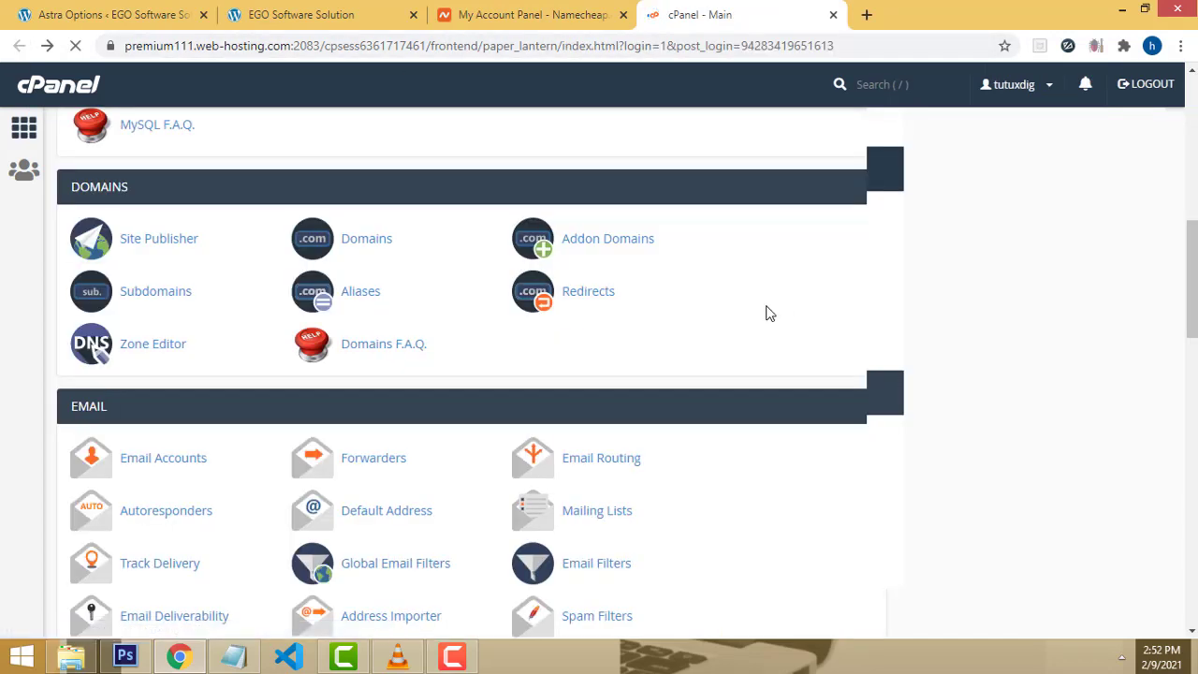
{"action": "scroll", "coordinate": [762, 312], "scroll_direction": "down", "scroll_amount": 6}
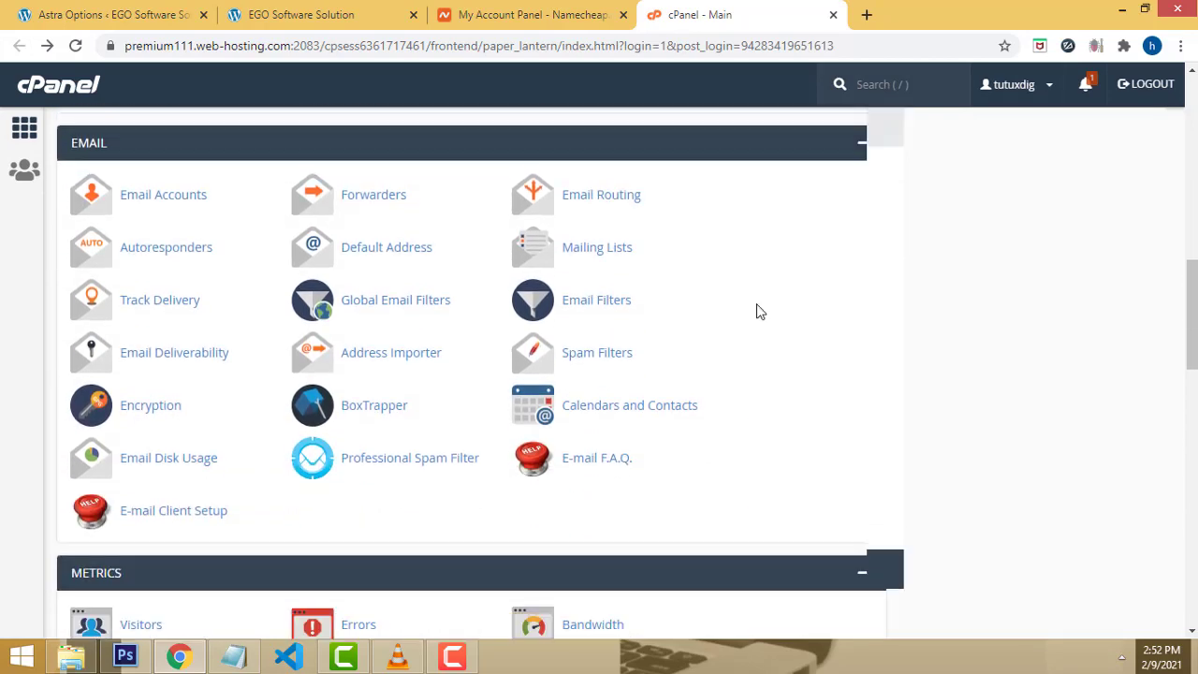
{"action": "scroll", "coordinate": [760, 311], "scroll_direction": "down", "scroll_amount": 6}
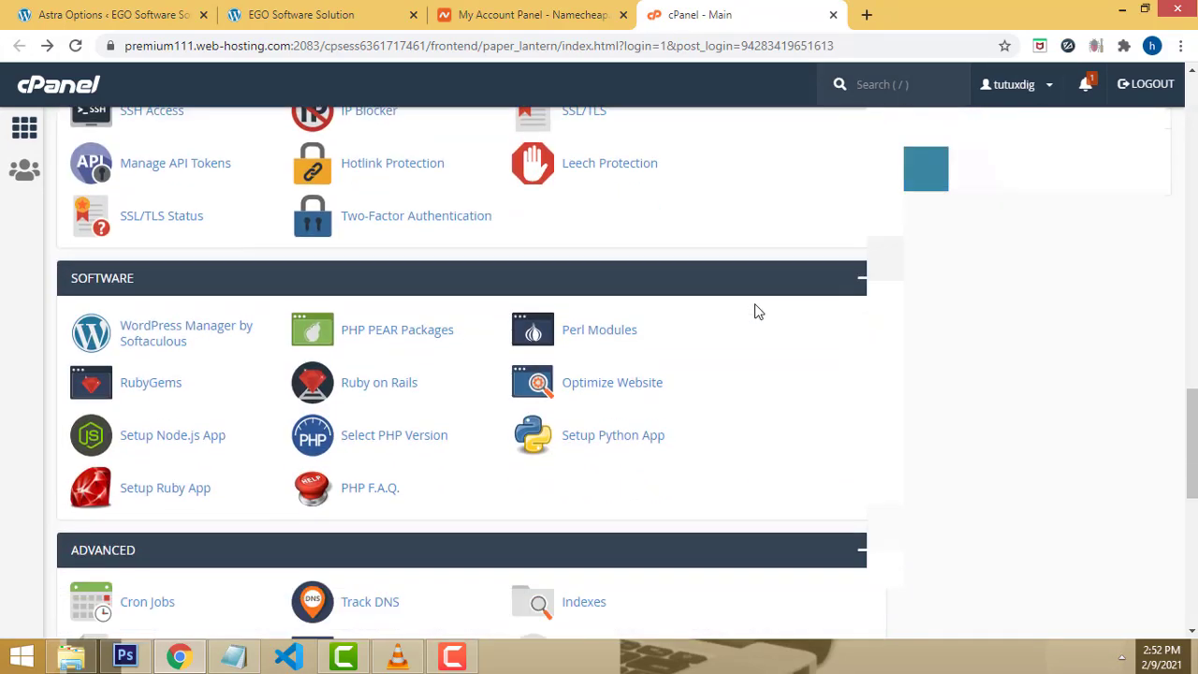
{"action": "scroll", "coordinate": [758, 311], "scroll_direction": "up", "scroll_amount": 6}
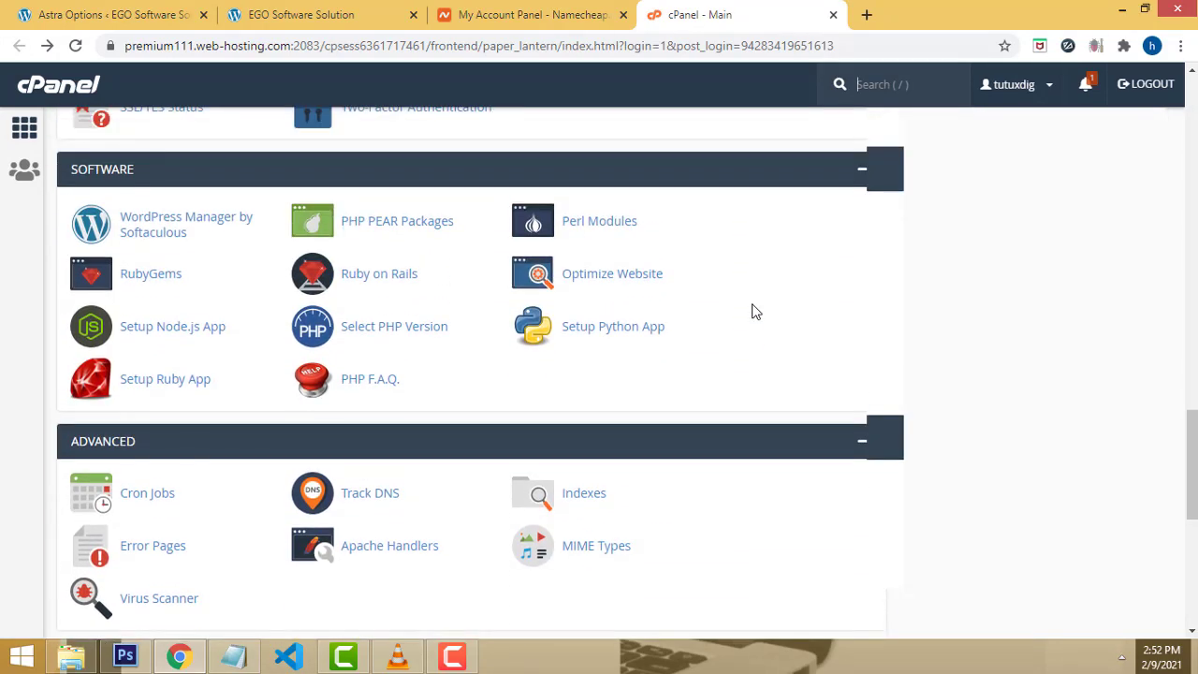
{"action": "scroll", "coordinate": [751, 304], "scroll_direction": "up", "scroll_amount": 8}
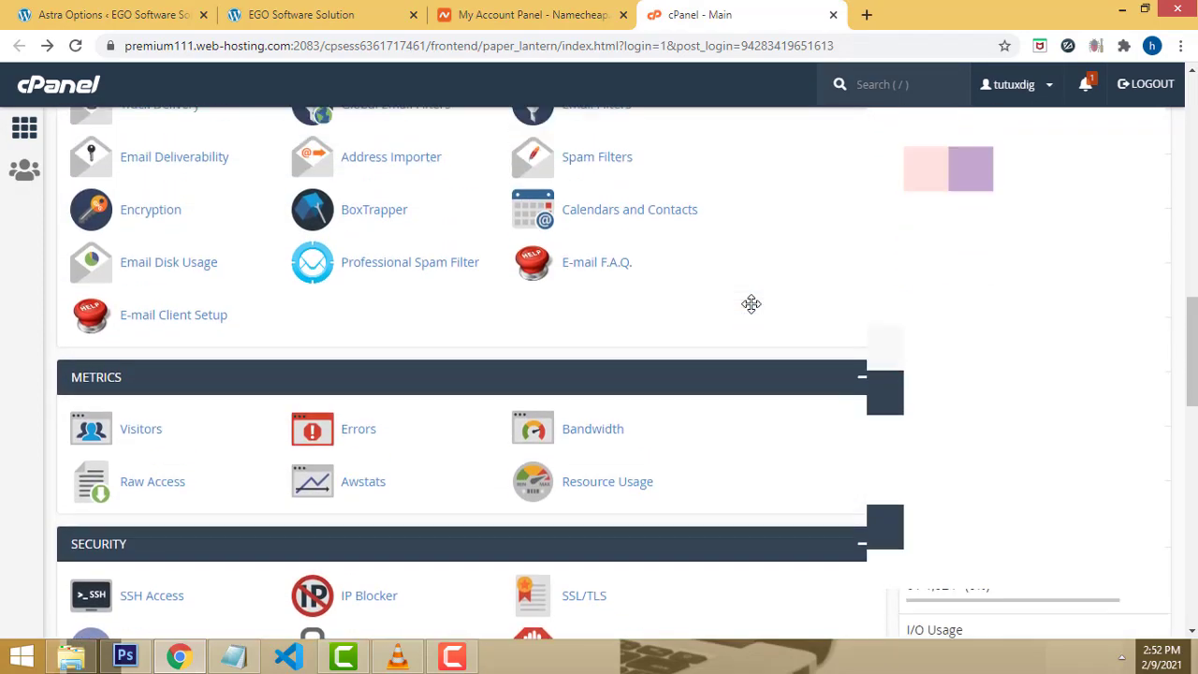
{"action": "scroll", "coordinate": [752, 304], "scroll_direction": "up", "scroll_amount": 8}
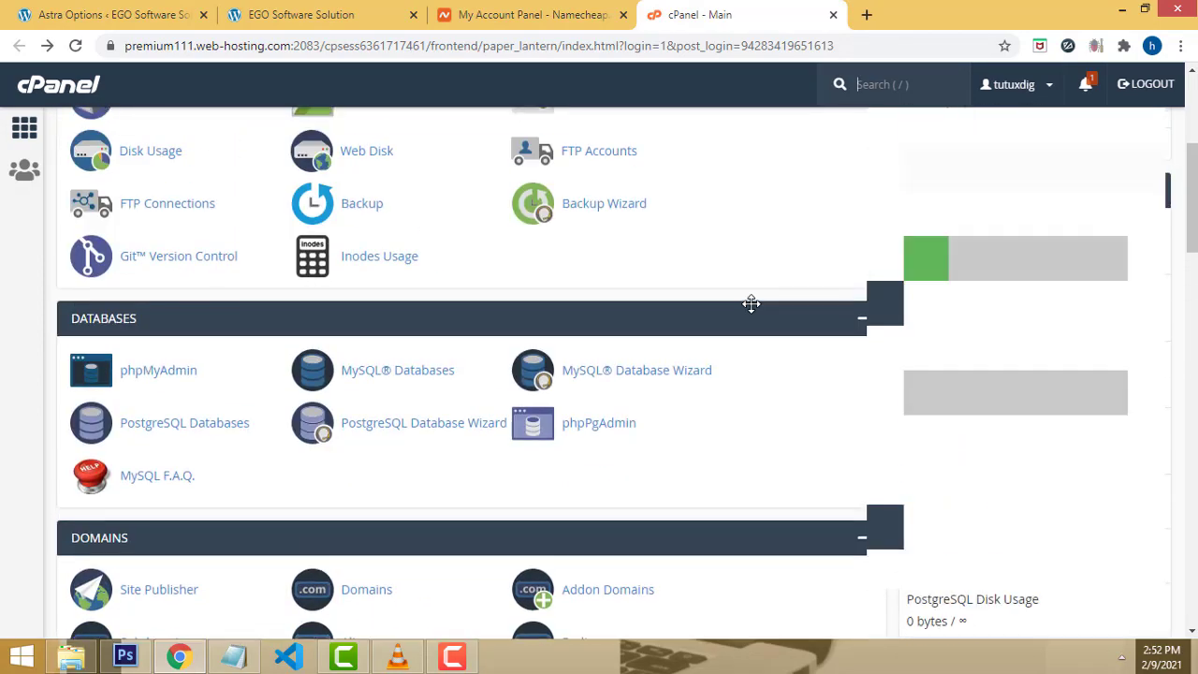
{"action": "scroll", "coordinate": [744, 314], "scroll_direction": "down", "scroll_amount": 20}
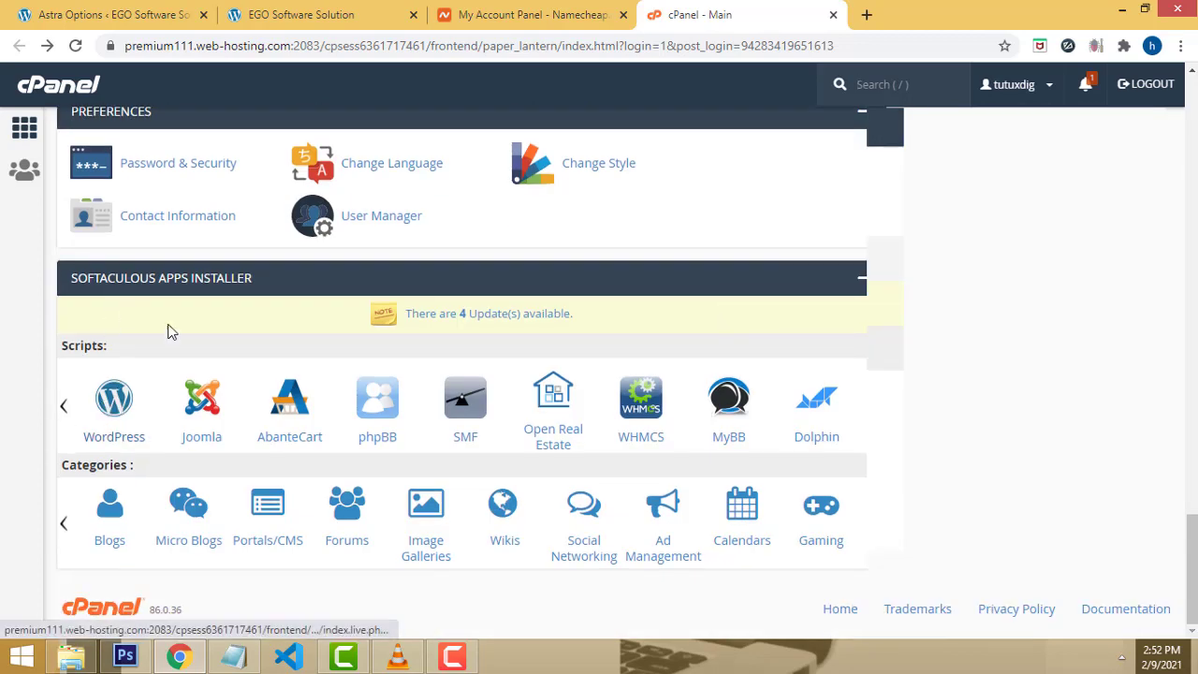
{"action": "left_click", "coordinate": [107, 427]}
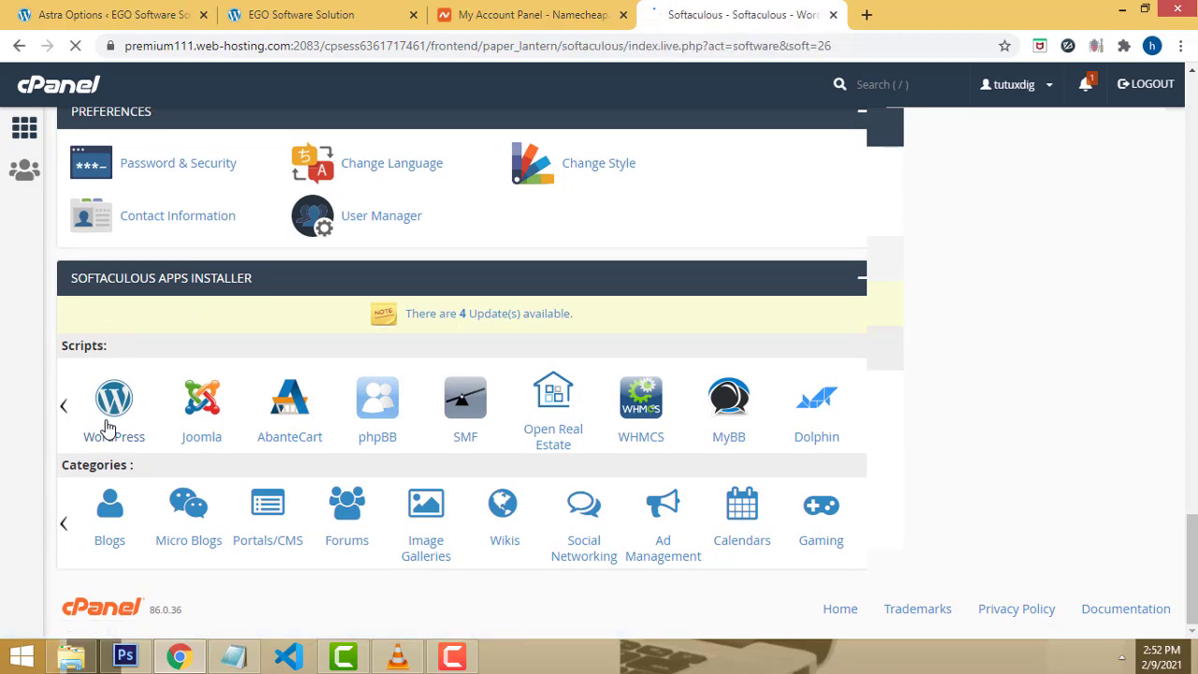
{"action": "scroll", "coordinate": [829, 338], "scroll_direction": "down", "scroll_amount": 1}
{"action": "scroll", "coordinate": [829, 339], "scroll_direction": "down", "scroll_amount": 4}
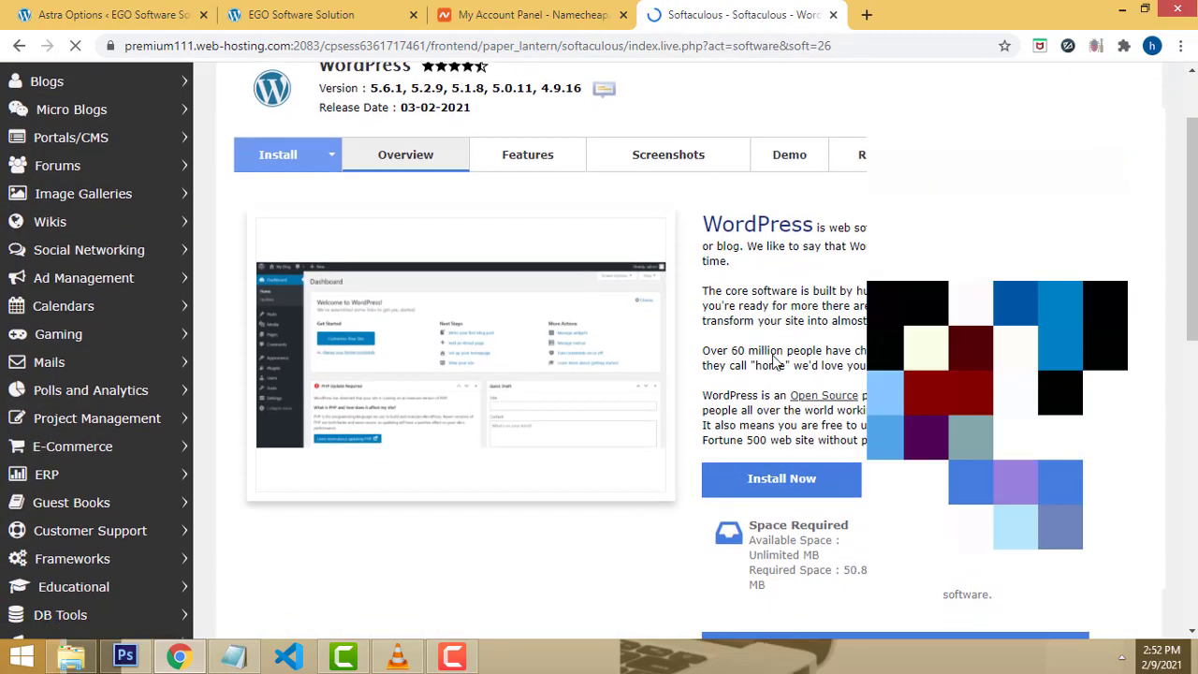
{"action": "scroll", "coordinate": [829, 339], "scroll_direction": "up", "scroll_amount": 3}
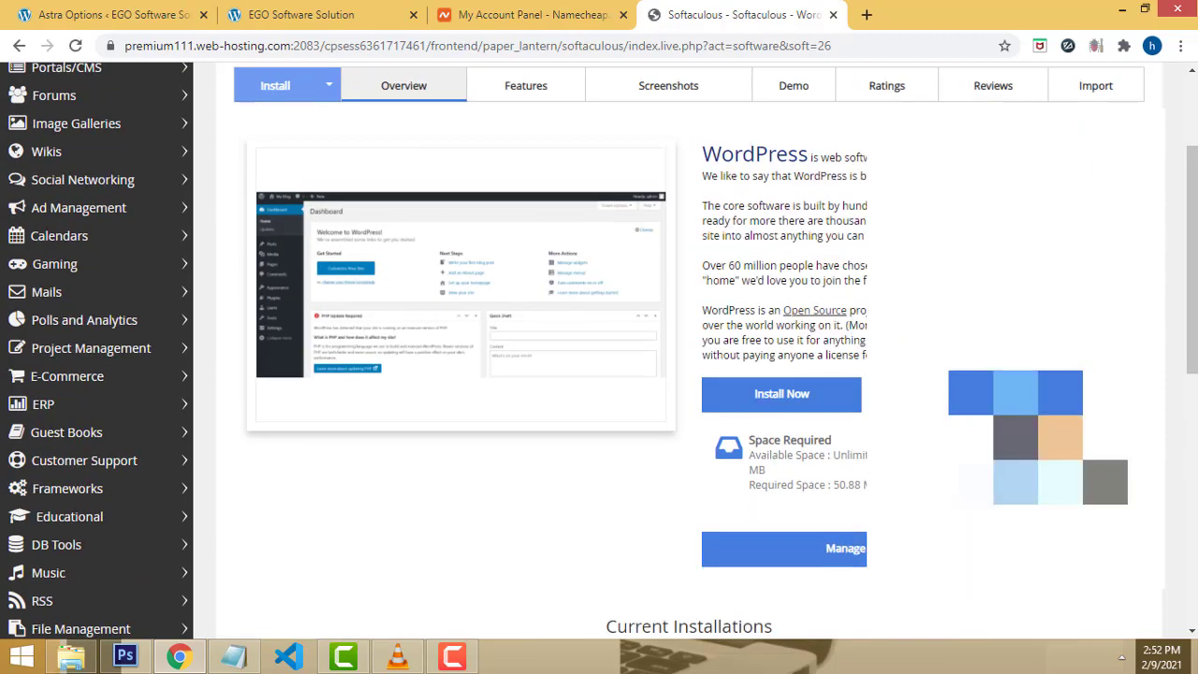
{"action": "scroll", "coordinate": [823, 482], "scroll_direction": "up", "scroll_amount": 1}
{"action": "left_click", "coordinate": [823, 482]}
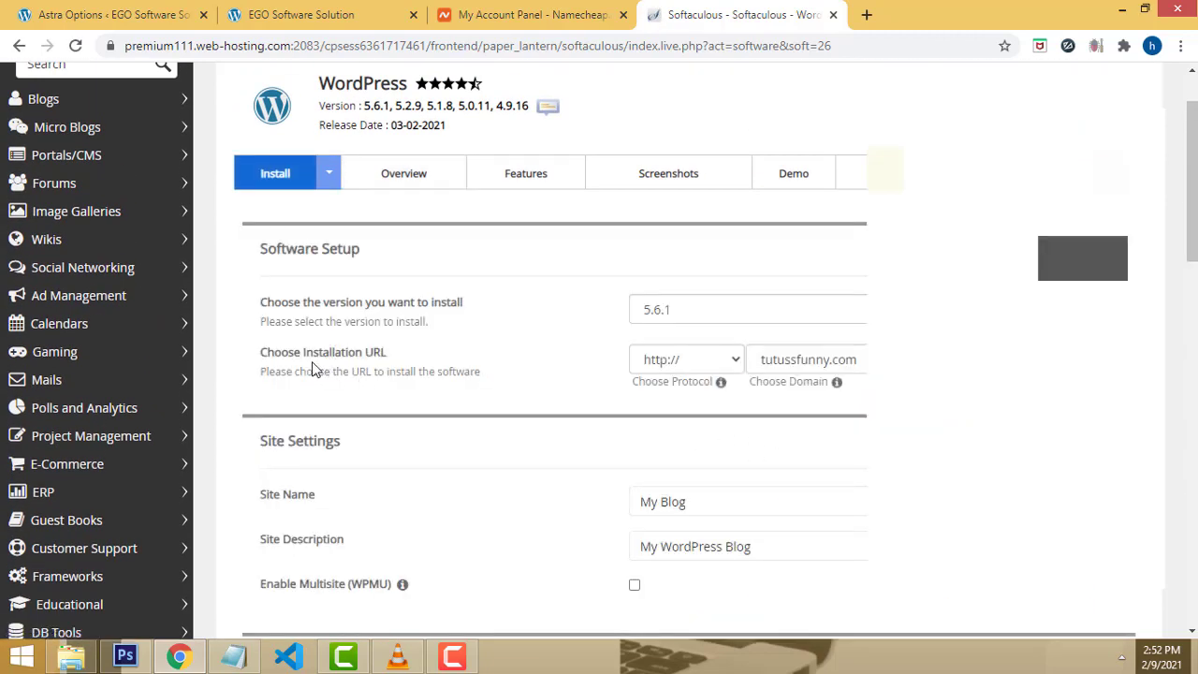
{"action": "left_click", "coordinate": [725, 367]}
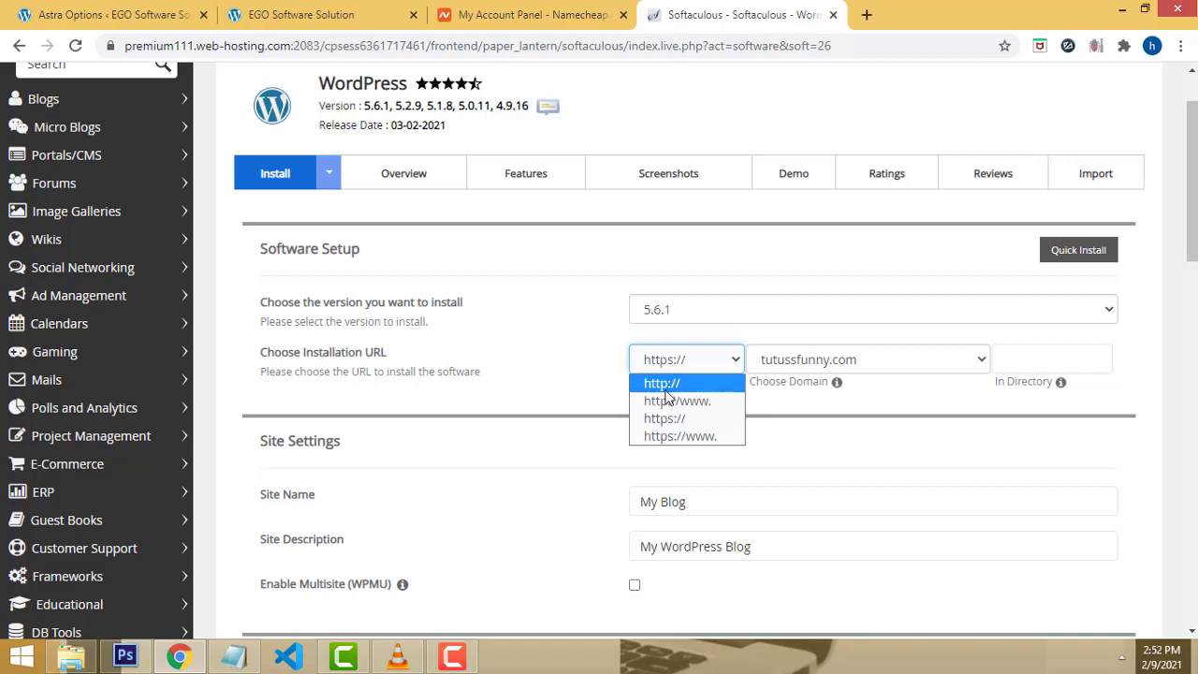
{"action": "left_click", "coordinate": [660, 383]}
{"action": "left_click", "coordinate": [922, 364]}
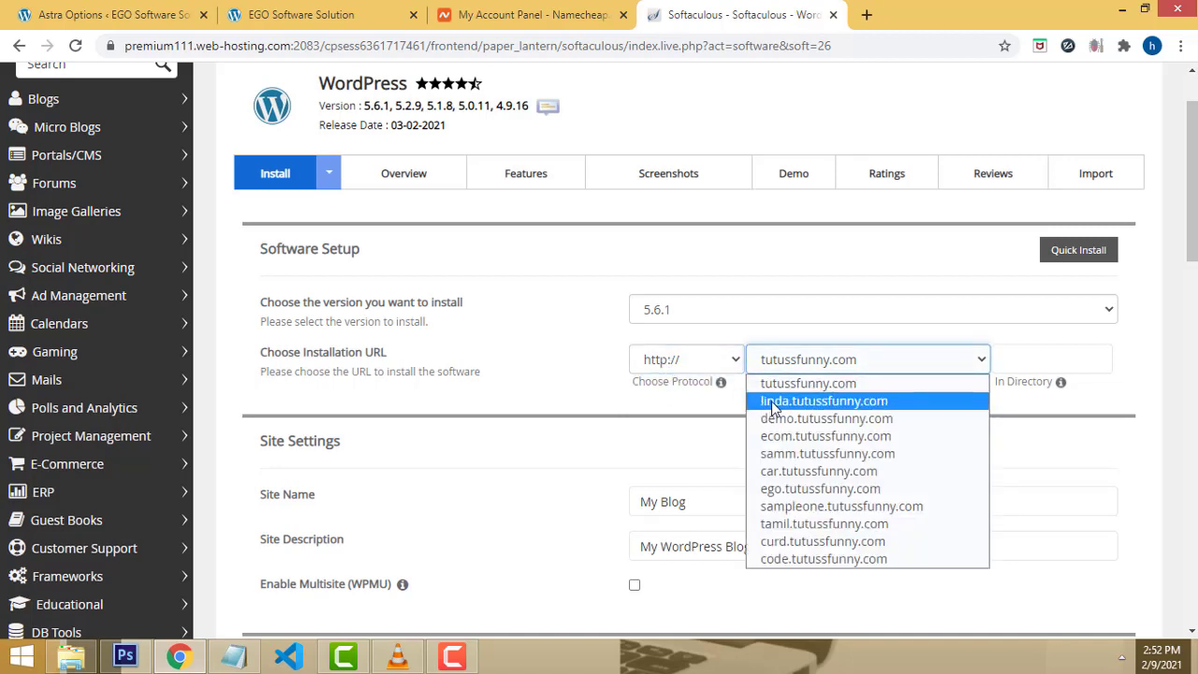
{"action": "left_click", "coordinate": [819, 401]}
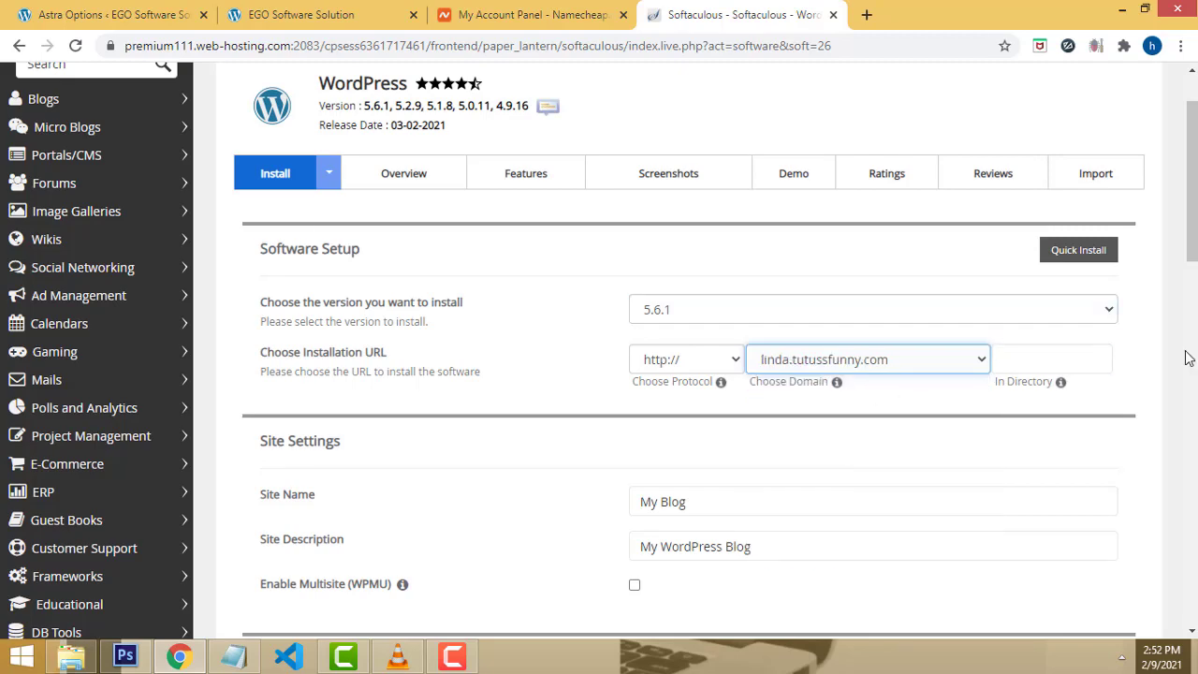
Step: Set the site name to Linda and clear the default site description
{"action": "scroll", "coordinate": [1110, 380], "scroll_direction": "down", "scroll_amount": 1}
{"action": "scroll", "coordinate": [1110, 380], "scroll_direction": "down", "scroll_amount": 3}
{"action": "left_click_drag", "start_coordinate": [775, 238], "coordinate": [322, 254]}
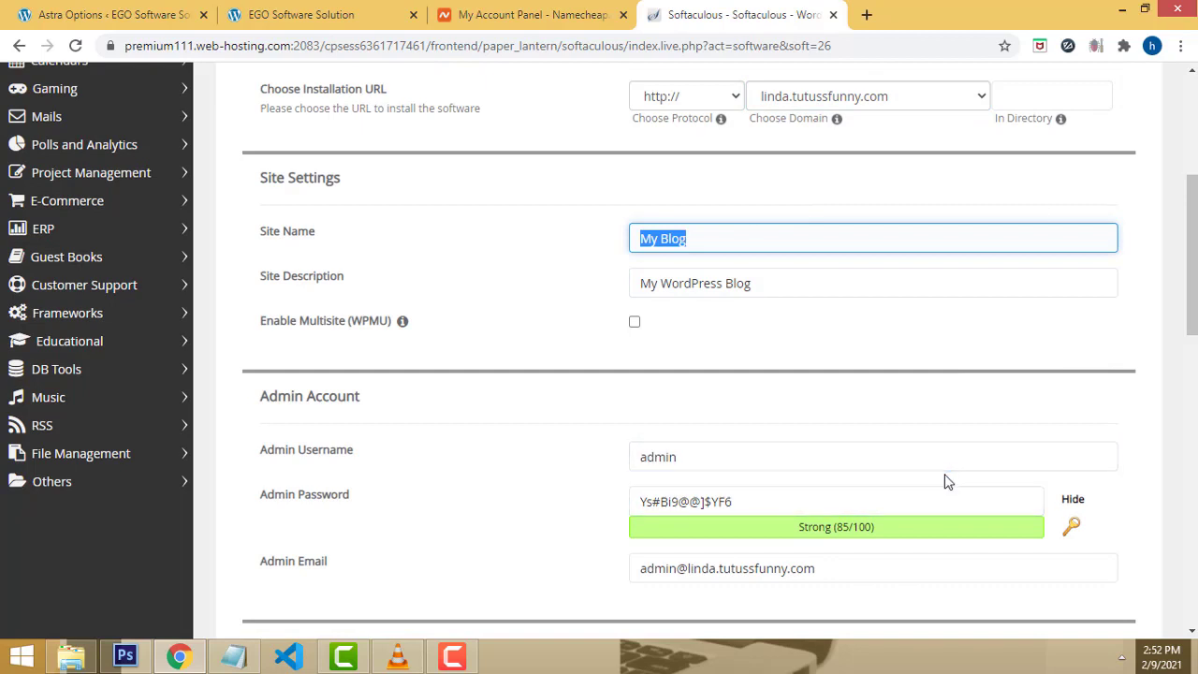
{"action": "type", "text": "Linda"}
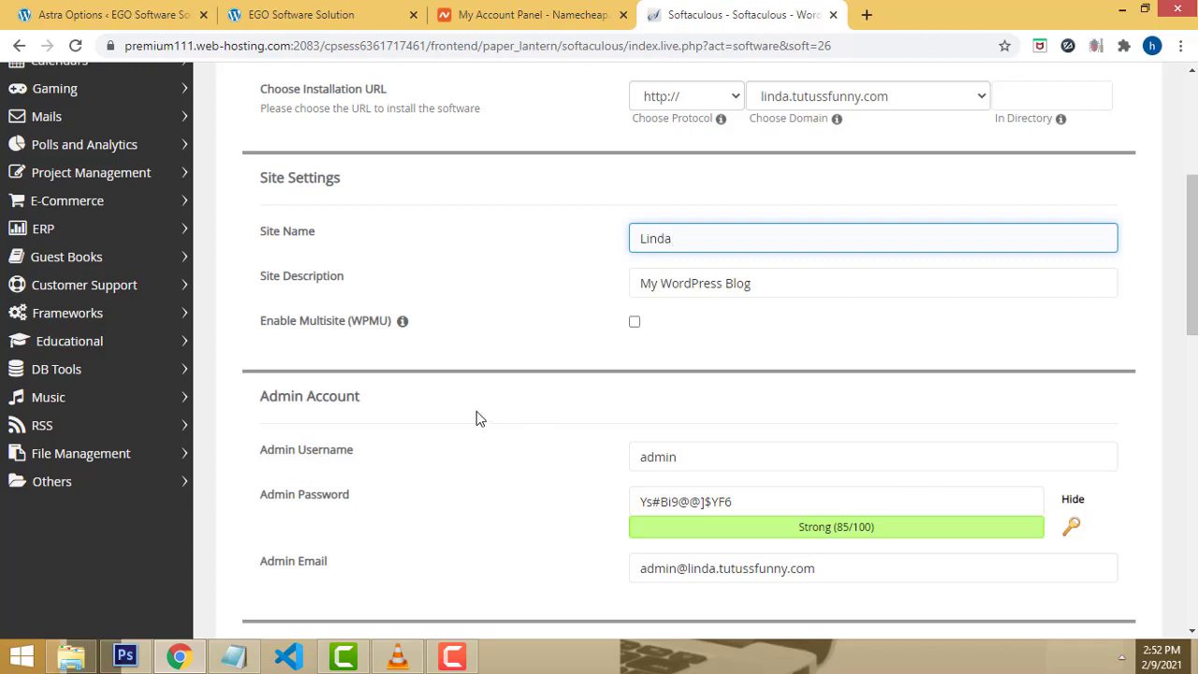
{"action": "key", "text": "Tab"}
{"action": "key", "text": "BackSpace"}
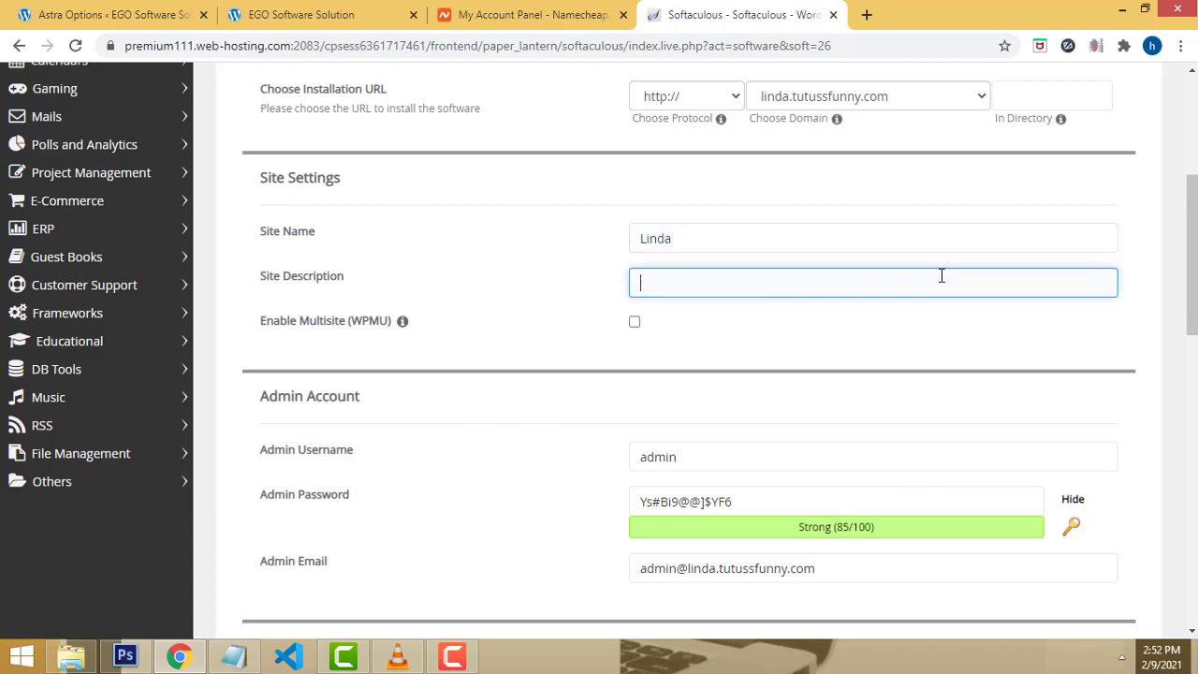
{"action": "scroll", "coordinate": [964, 313], "scroll_direction": "down", "scroll_amount": 3}
Step: Replace the generated admin password with a custom one and submit the install
{"action": "left_click", "coordinate": [778, 235]}
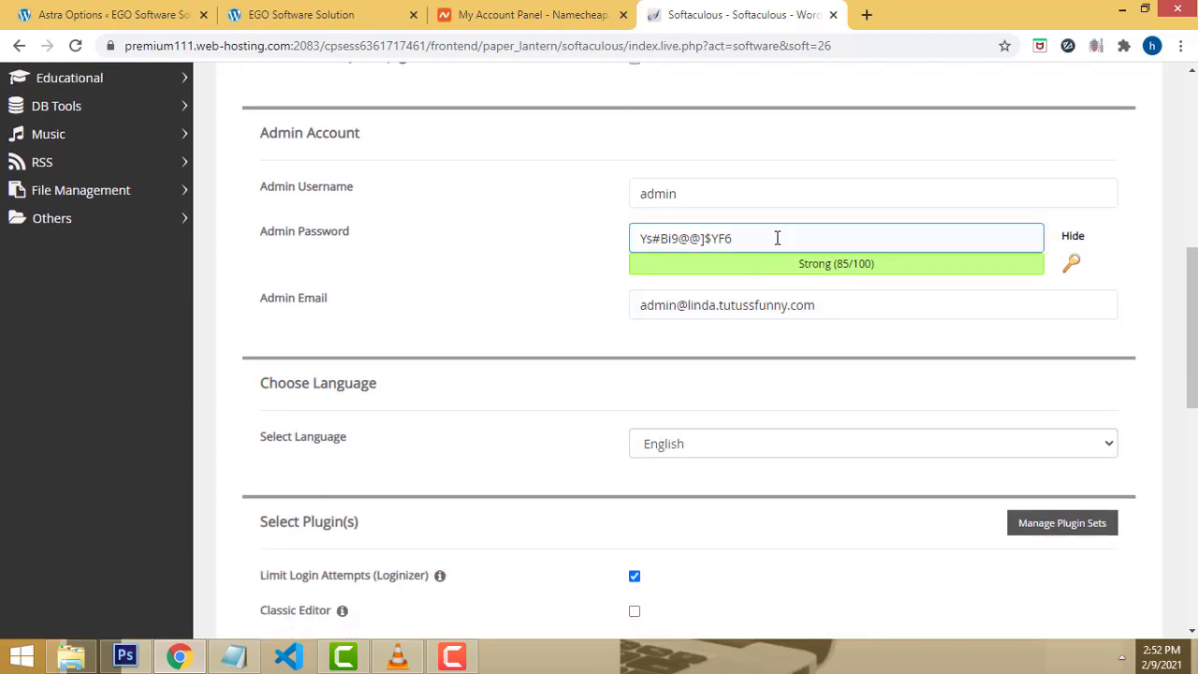
{"action": "key", "text": "ctrl+a"}
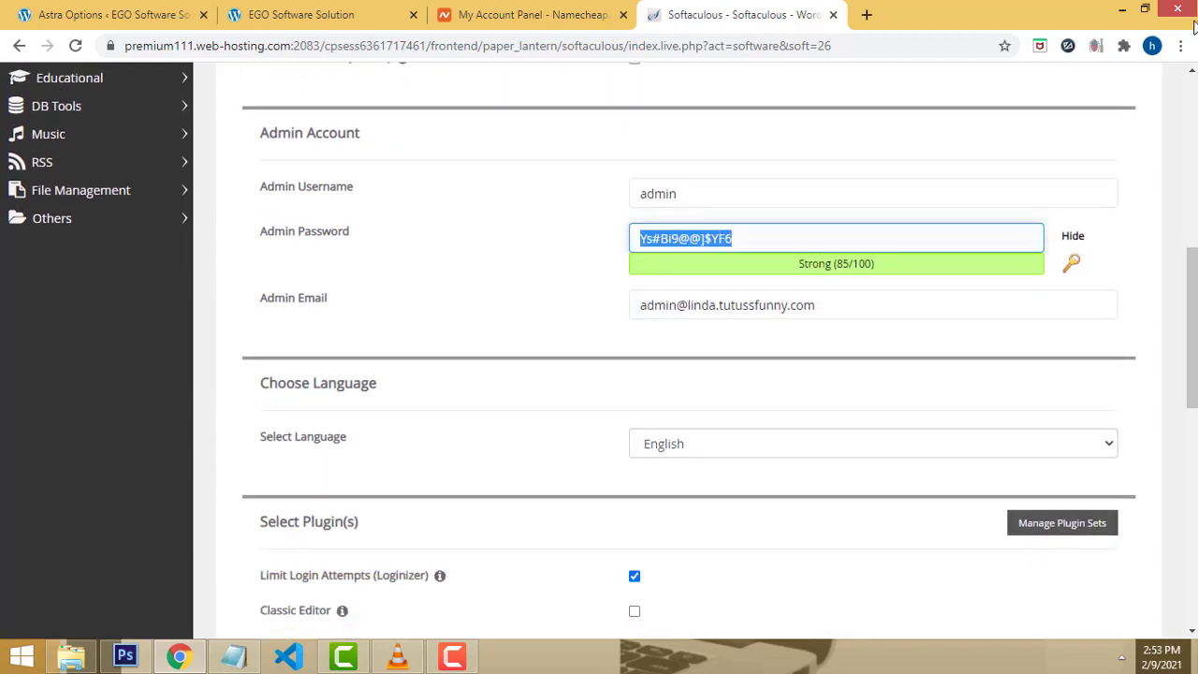
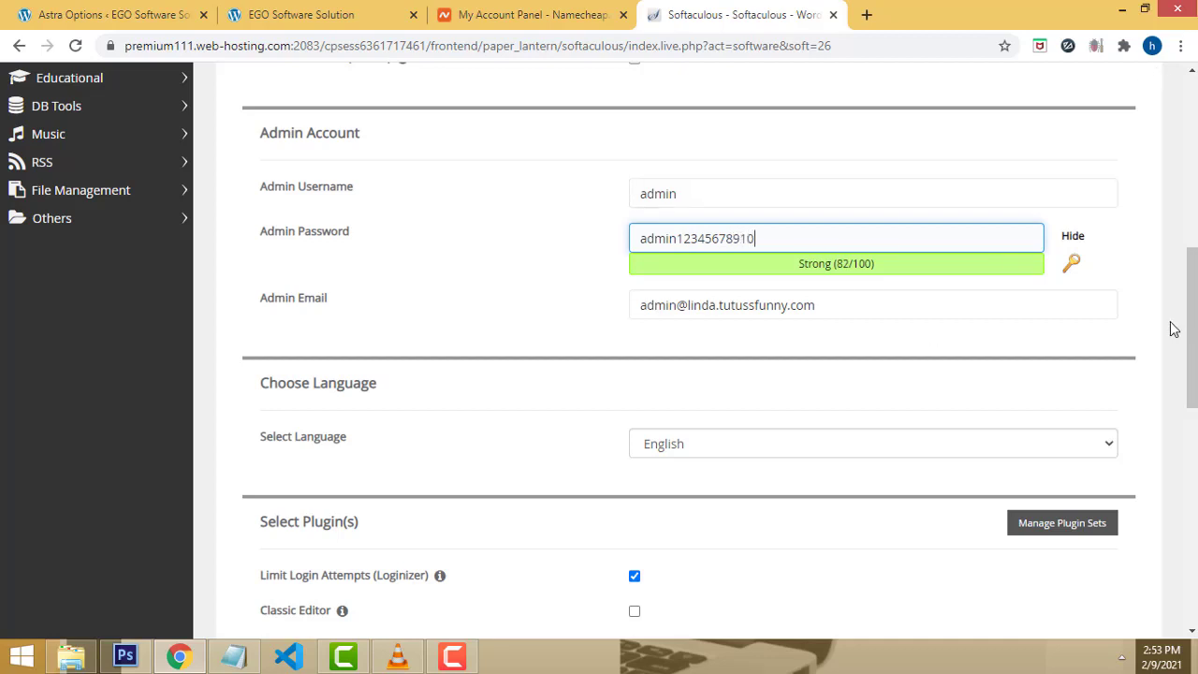
{"action": "scroll", "coordinate": [1168, 327], "scroll_direction": "down", "scroll_amount": 4}
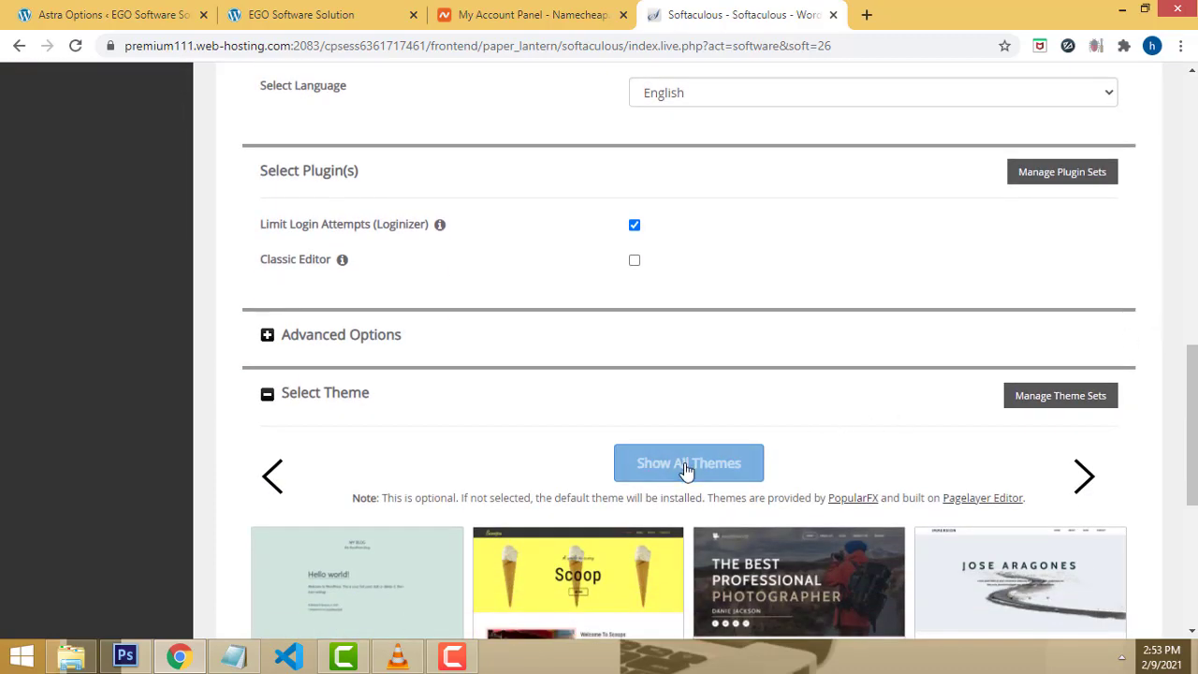
{"action": "scroll", "coordinate": [780, 424], "scroll_direction": "down", "scroll_amount": 5}
{"action": "left_click", "coordinate": [688, 423]}
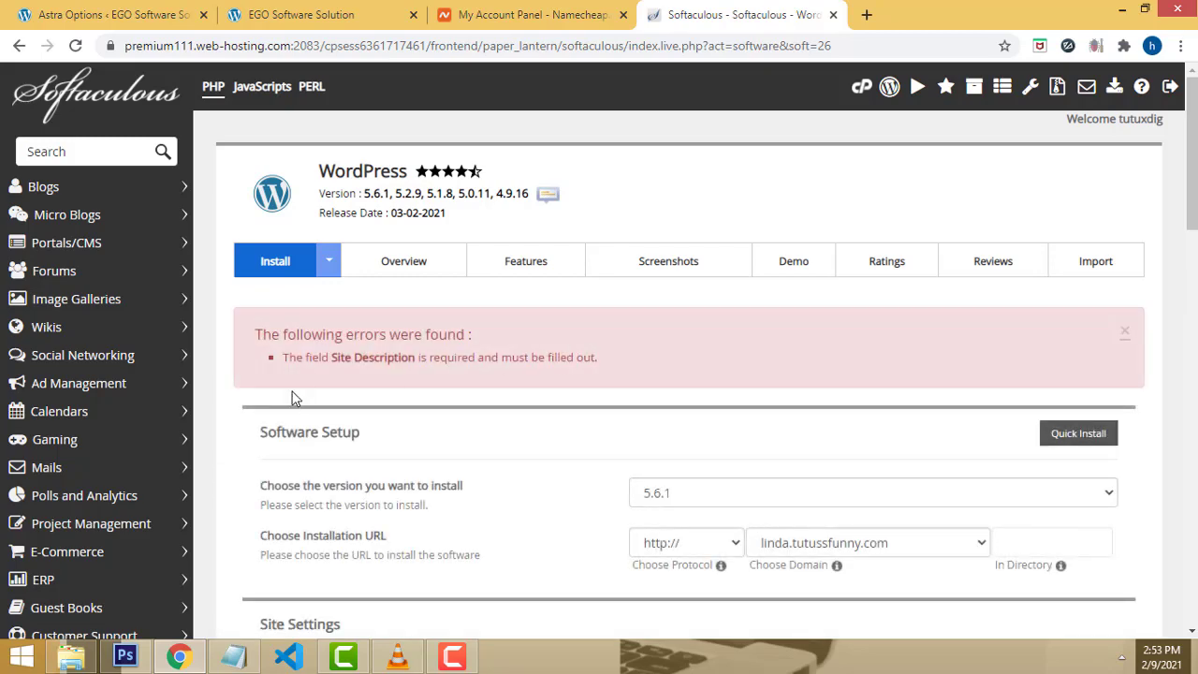
Step: Copy the site name Linda into Site Description and resubmit the WordPress installation
{"action": "scroll", "coordinate": [884, 351], "scroll_direction": "down", "scroll_amount": 3}
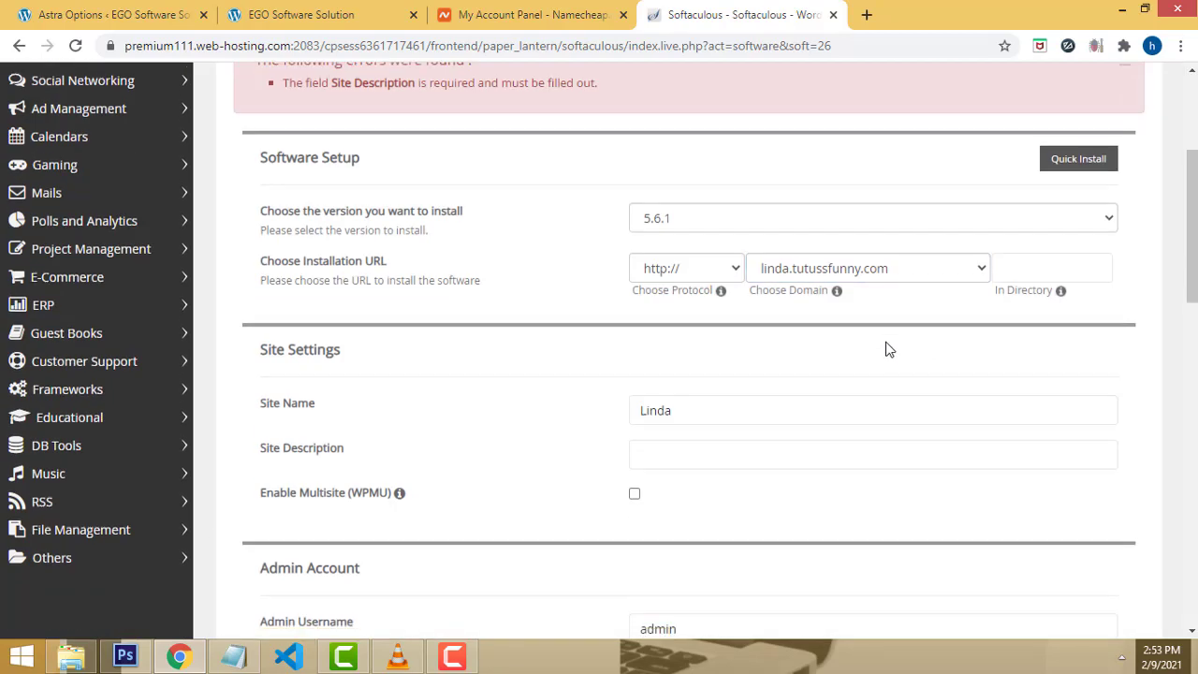
{"action": "scroll", "coordinate": [786, 374], "scroll_direction": "down", "scroll_amount": 1}
{"action": "left_click", "coordinate": [689, 377]}
{"action": "key", "text": "shift+Tab"}
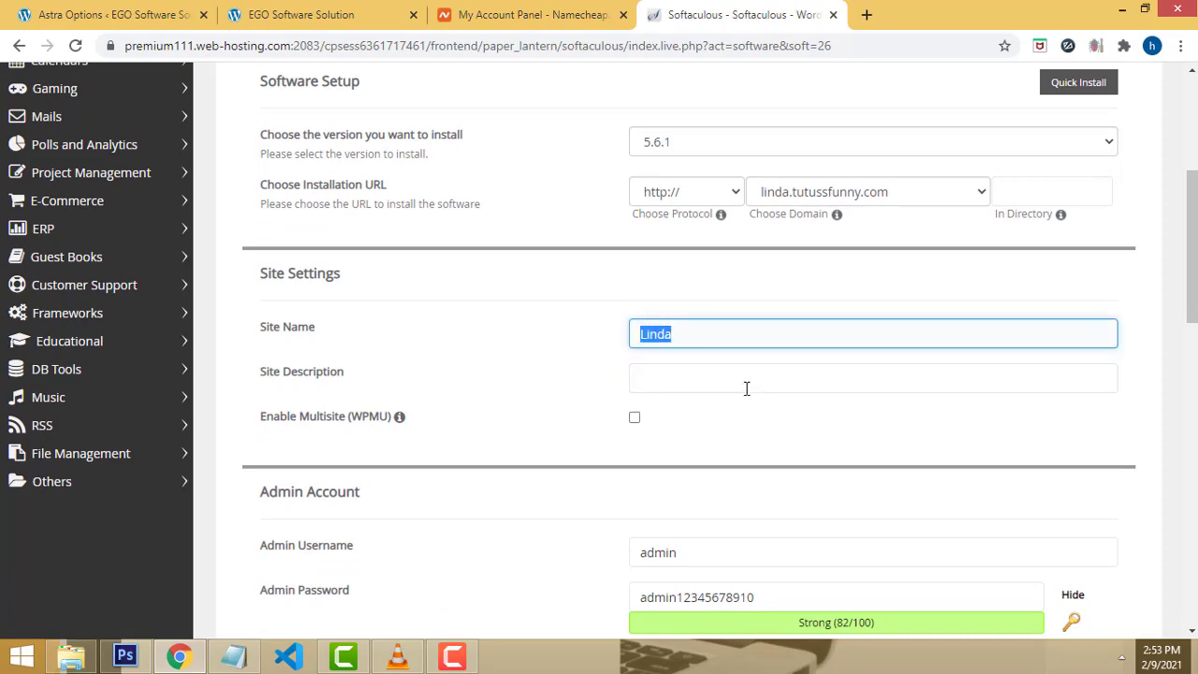
{"action": "key", "text": "ctrl+c"}
{"action": "key", "text": "Tab"}
{"action": "key", "text": "ctrl+v"}
{"action": "scroll", "coordinate": [1039, 383], "scroll_direction": "down", "scroll_amount": 5}
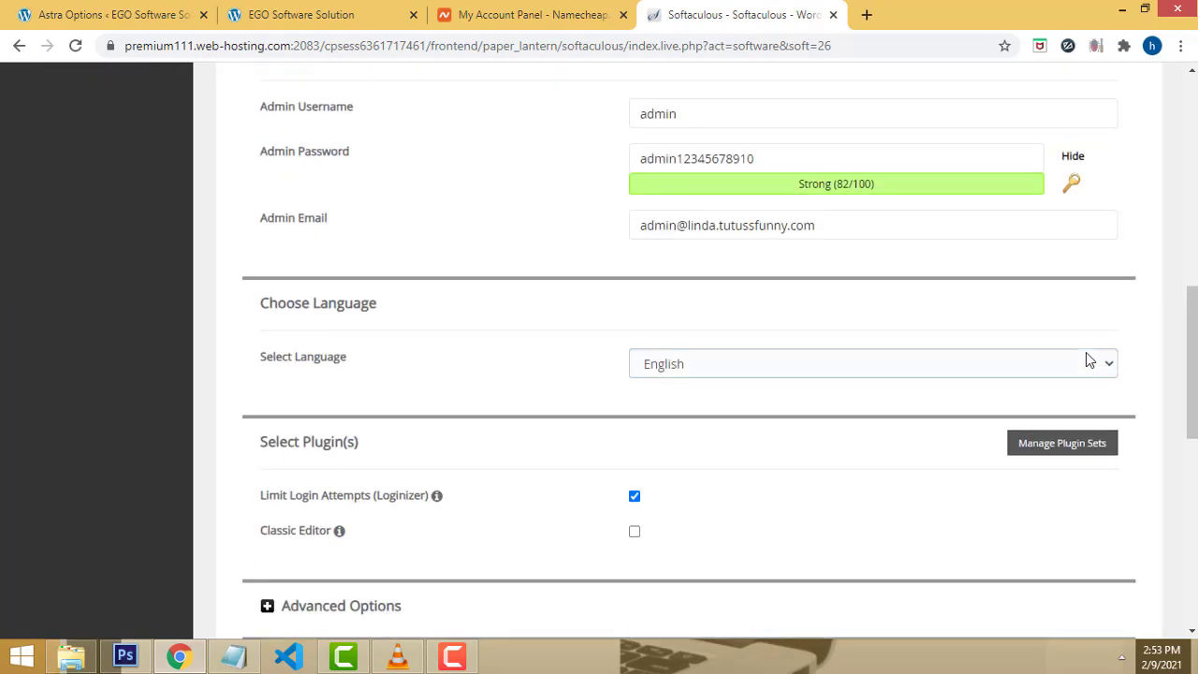
{"action": "scroll", "coordinate": [1085, 360], "scroll_direction": "down", "scroll_amount": 8}
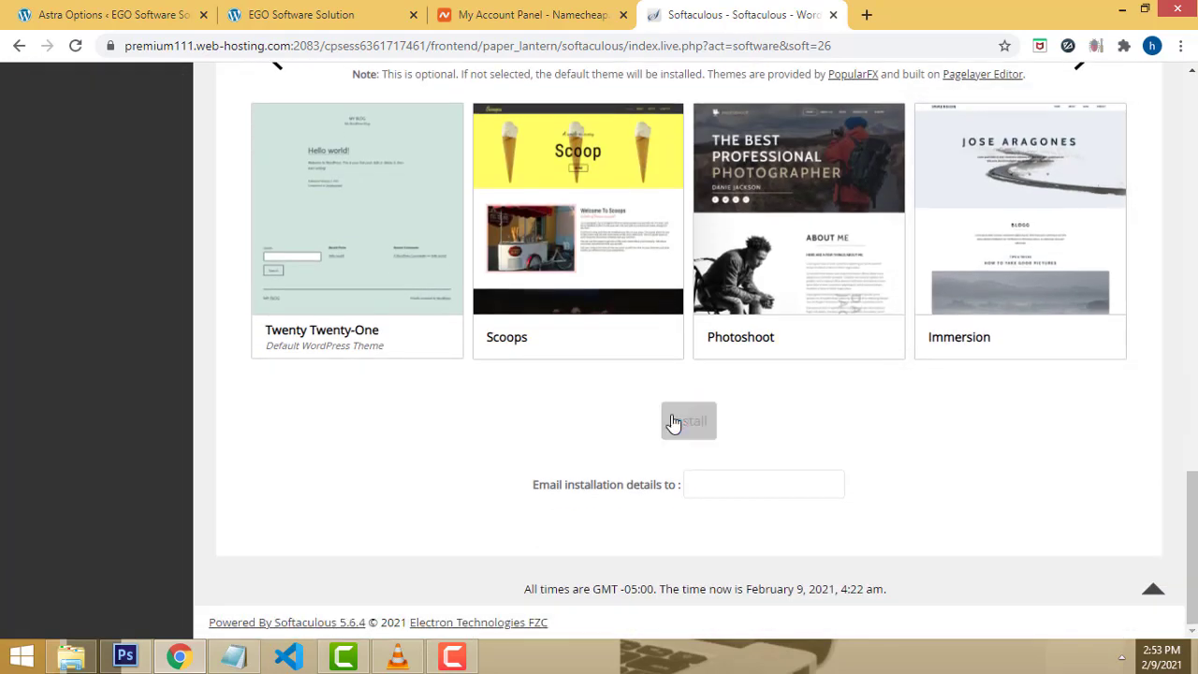
{"action": "left_click", "coordinate": [673, 423]}
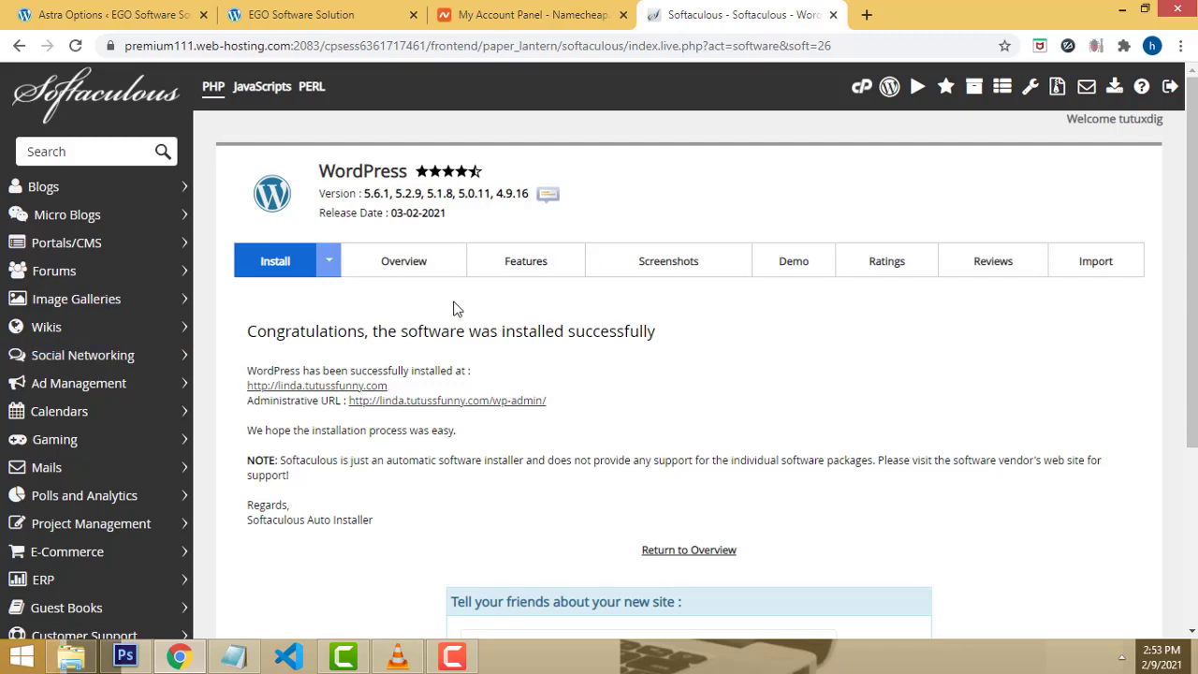
Step: Open the new linda.tutussfunny.com site in a new tab and view its front page
{"action": "scroll", "coordinate": [377, 164], "scroll_direction": "down", "scroll_amount": 2}
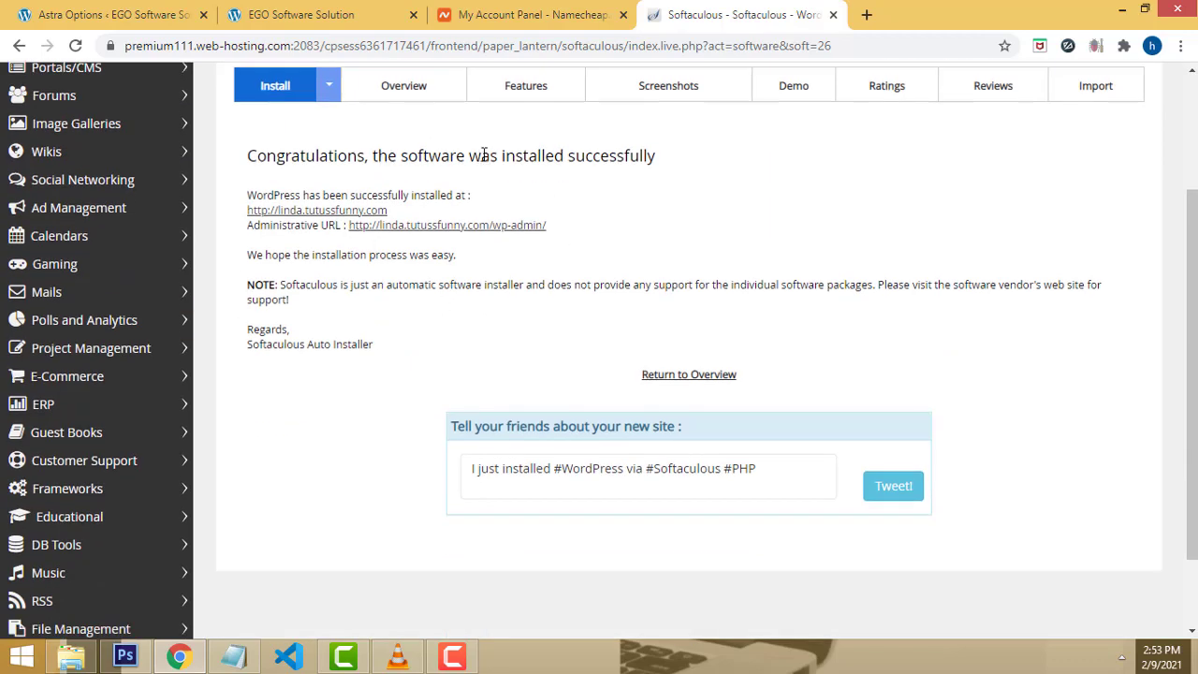
{"action": "double_click", "coordinate": [622, 156]}
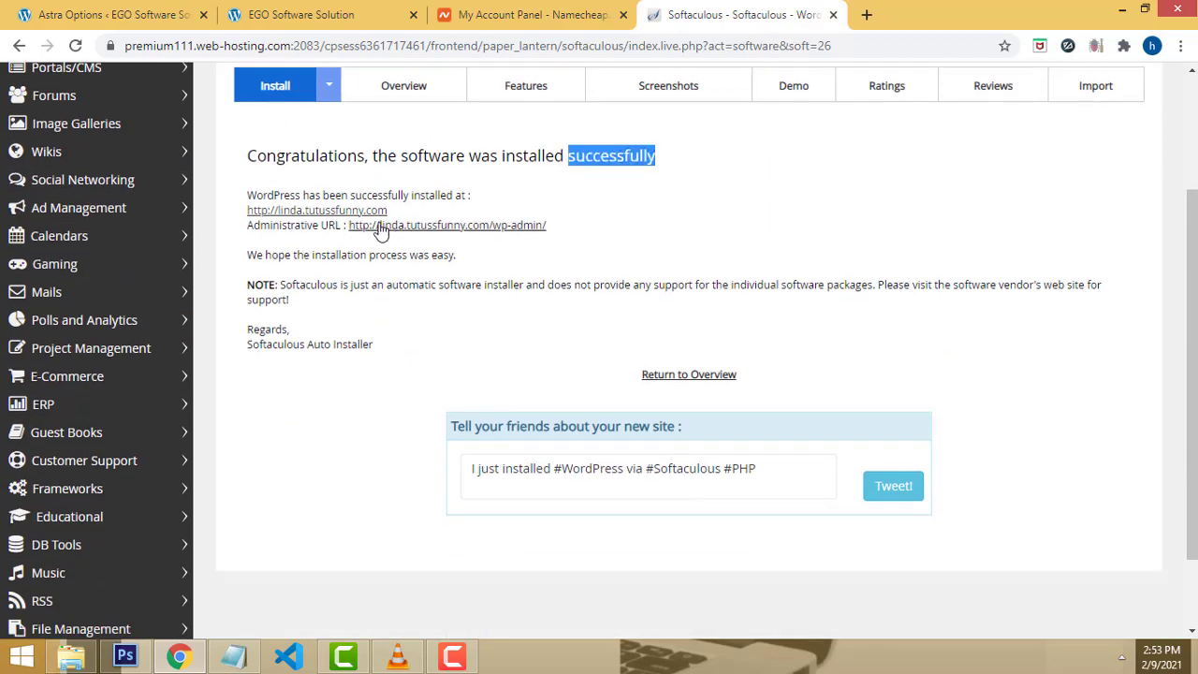
{"action": "right_click", "coordinate": [323, 210]}
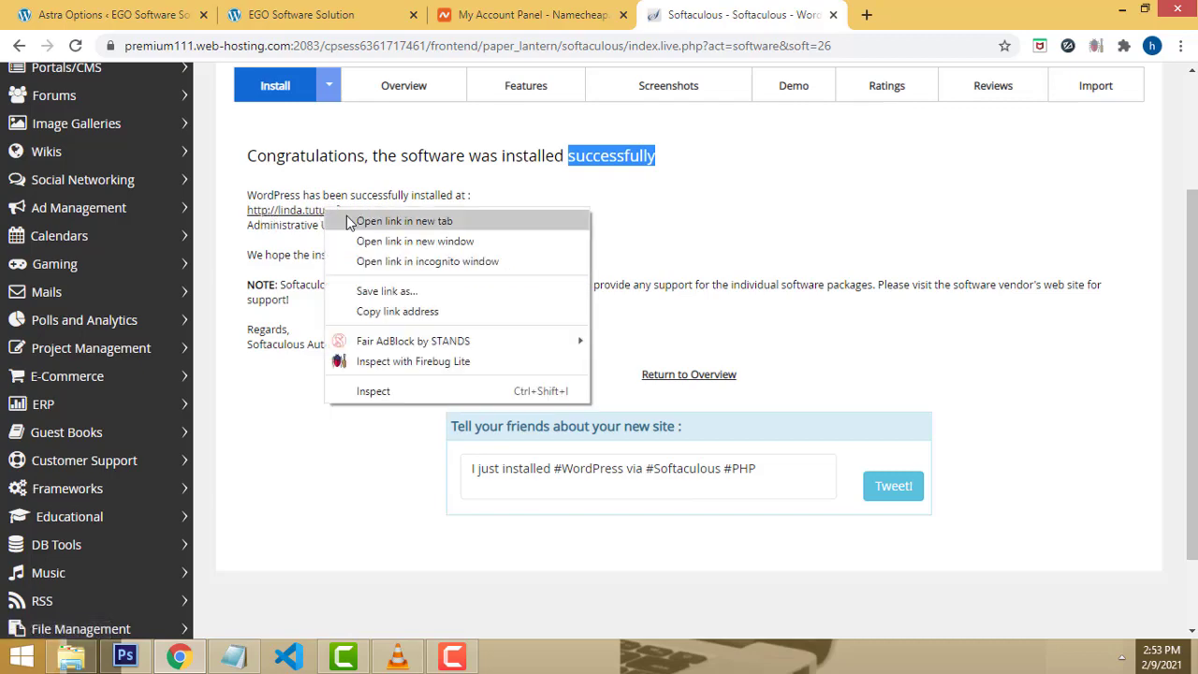
{"action": "left_click", "coordinate": [346, 216]}
{"action": "left_click", "coordinate": [906, 21]}
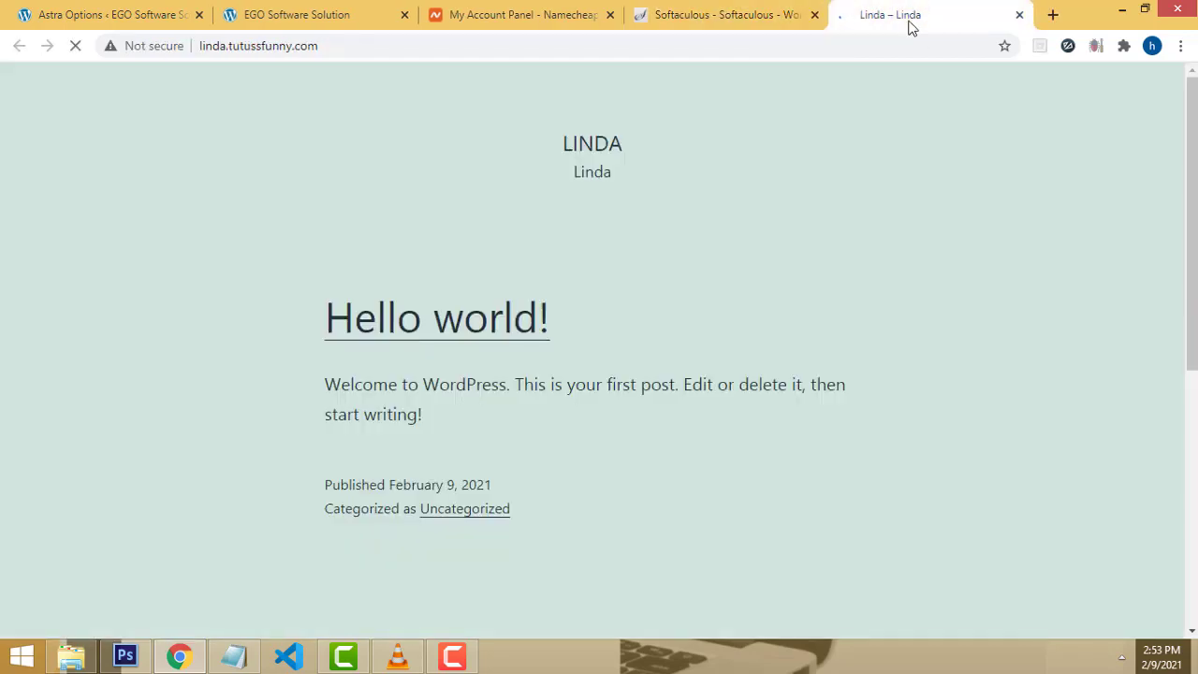
{"action": "left_click", "coordinate": [738, 14]}
Step: Open the WordPress admin URL in a new tab and switch to the dashboard
{"action": "right_click", "coordinate": [466, 232]}
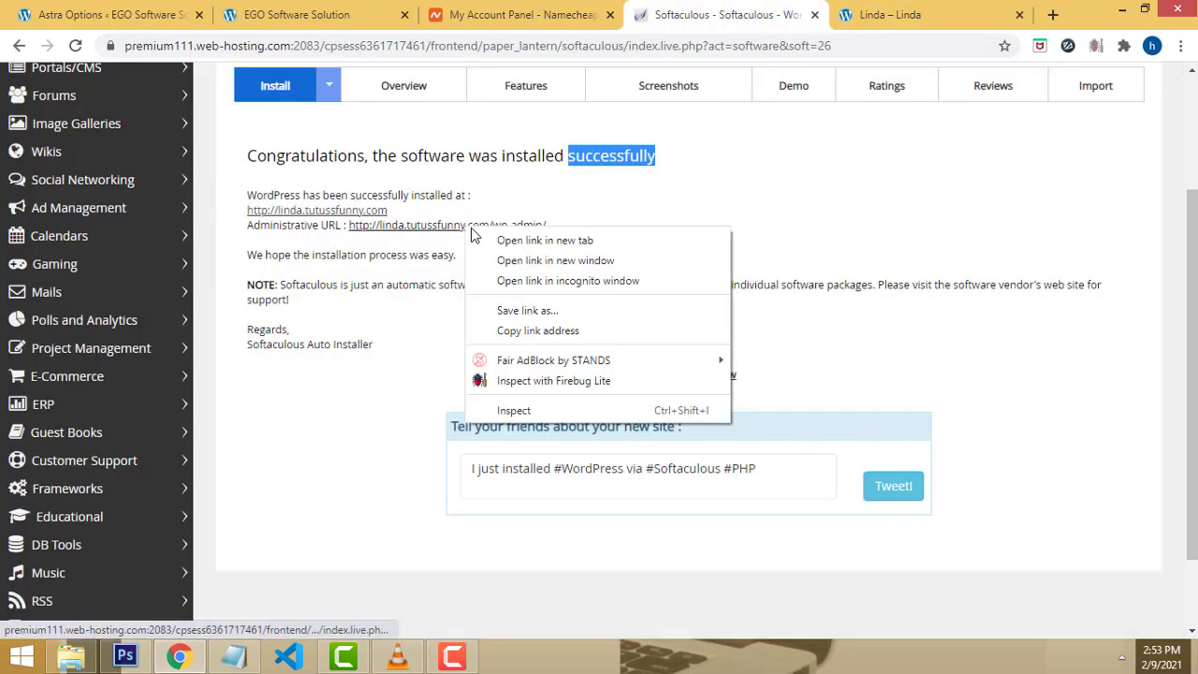
{"action": "left_click", "coordinate": [456, 234]}
{"action": "right_click", "coordinate": [457, 234]}
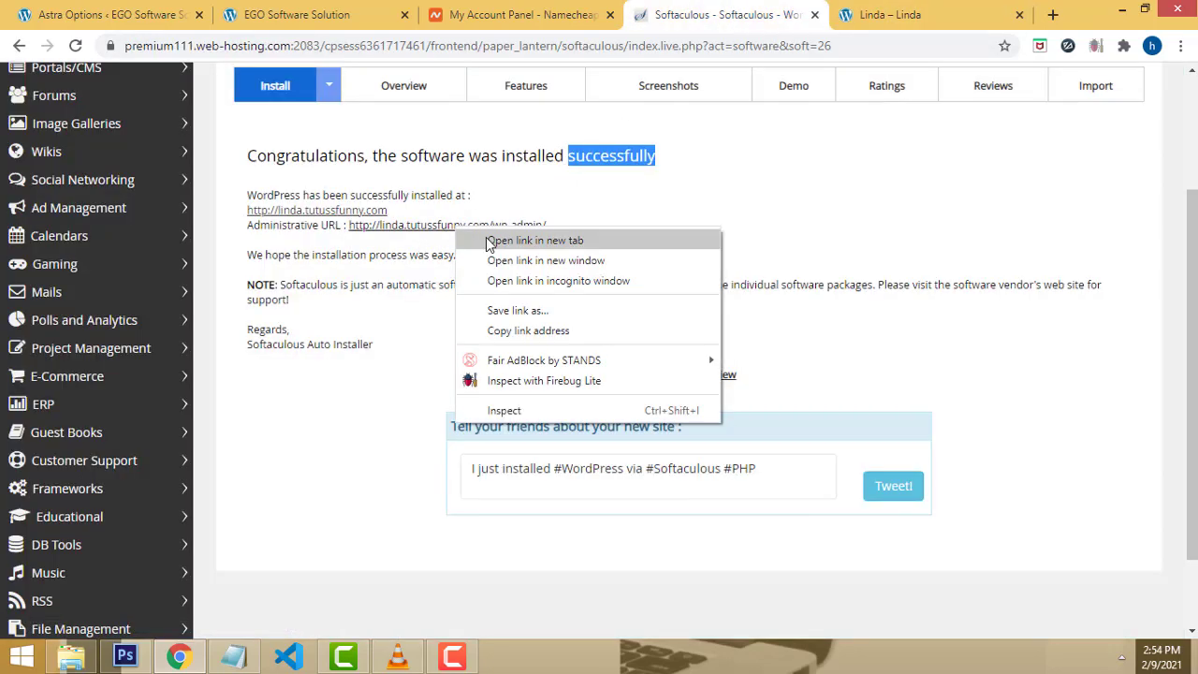
{"action": "left_click", "coordinate": [566, 245]}
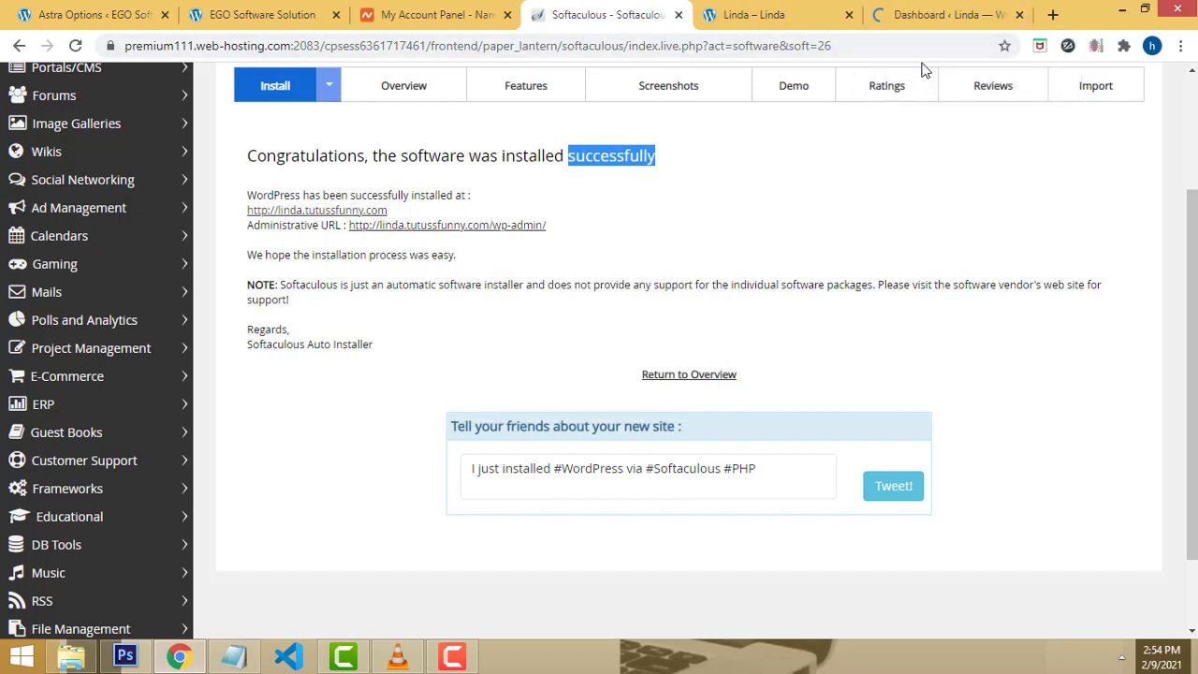
{"action": "left_click", "coordinate": [905, 8]}
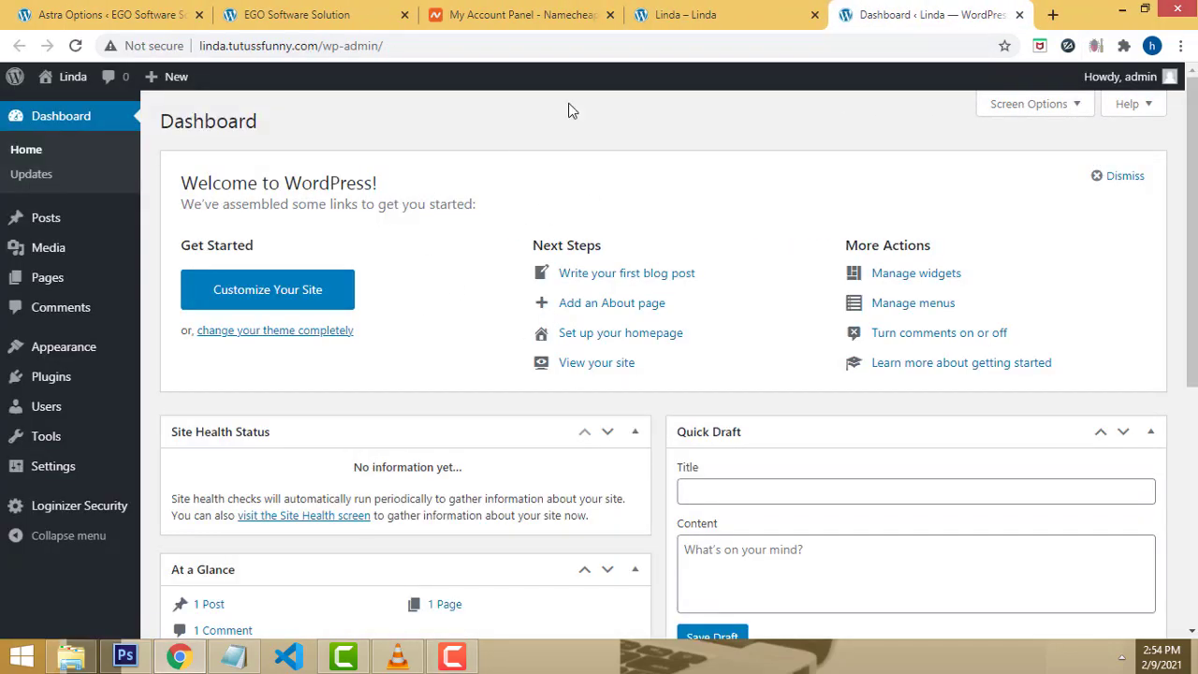
Step: Open Settings > General and check the Site Title and Tagline, both Linda
{"action": "scroll", "coordinate": [121, 393], "scroll_direction": "down", "scroll_amount": 1}
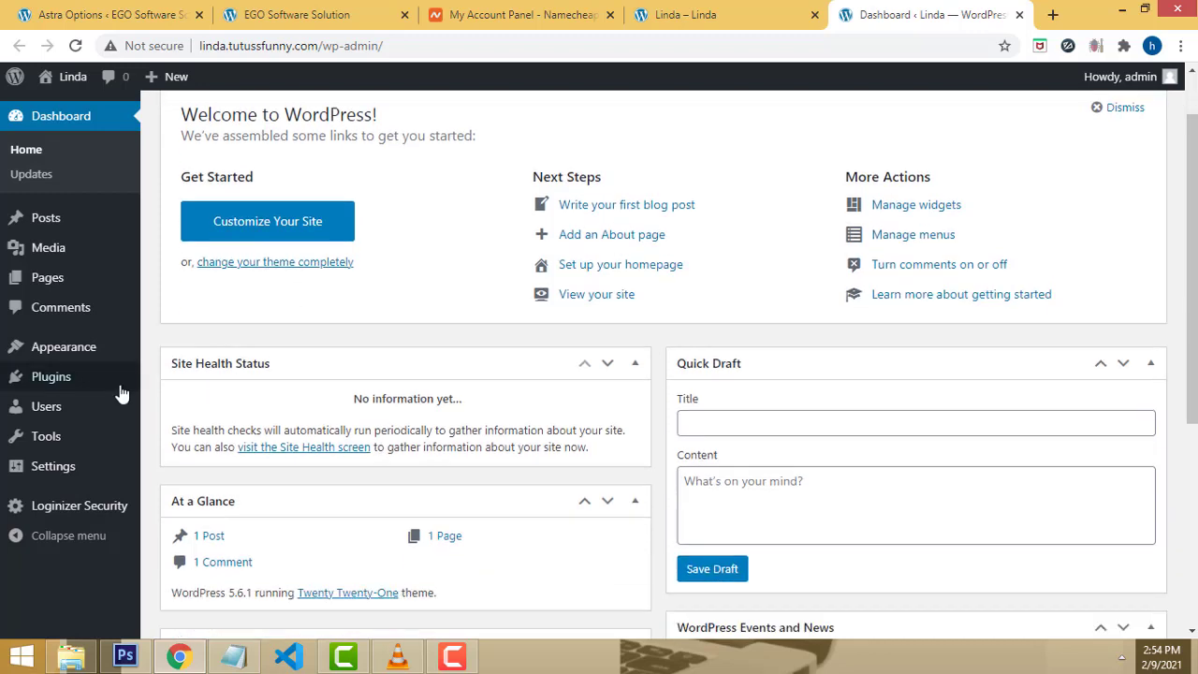
{"action": "mouse_move", "coordinate": [72, 465]}
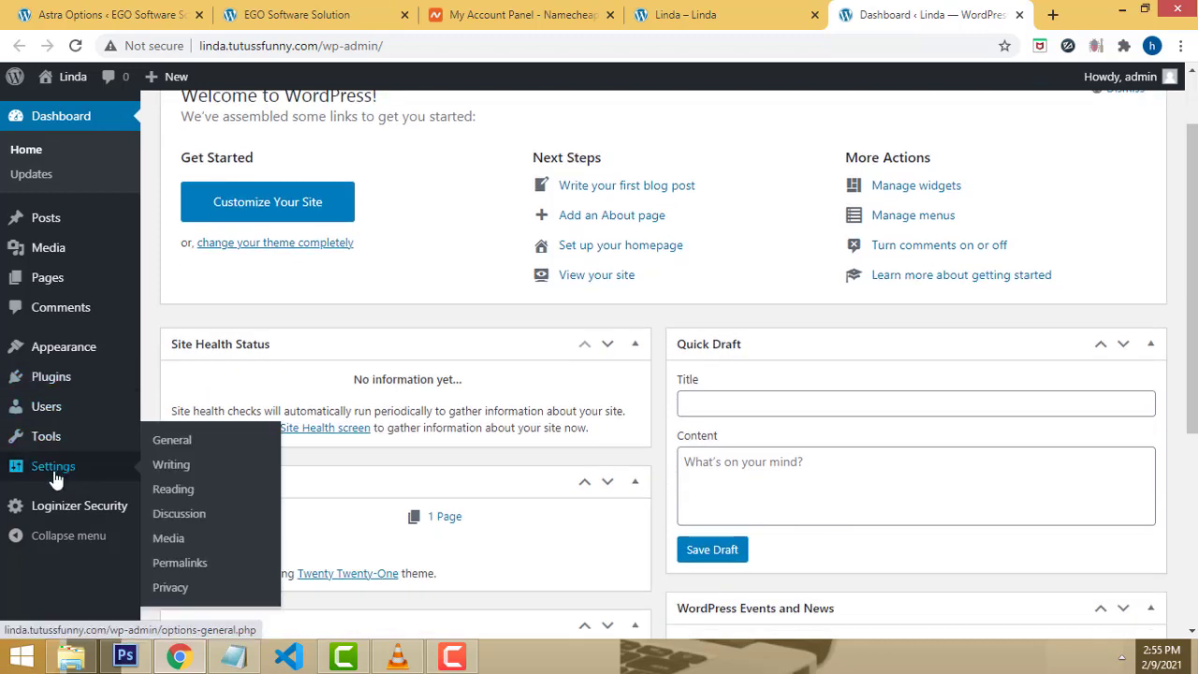
{"action": "left_click", "coordinate": [185, 447]}
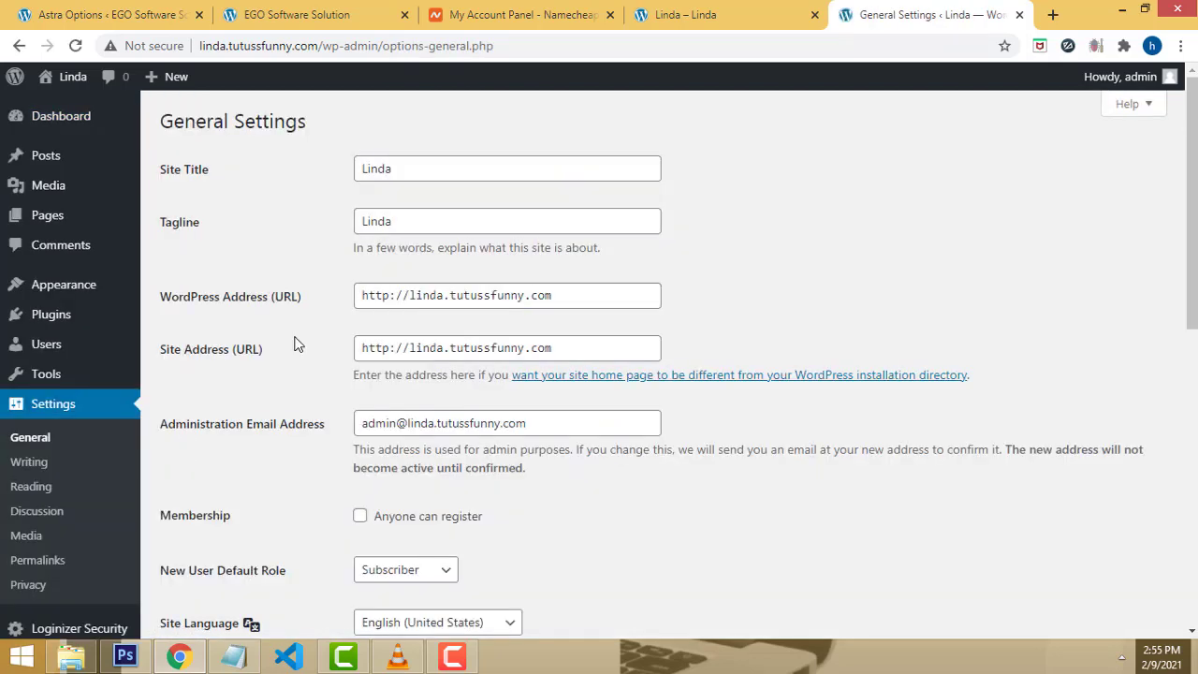
{"action": "scroll", "coordinate": [851, 164], "scroll_direction": "down", "scroll_amount": 1}
{"action": "scroll", "coordinate": [848, 169], "scroll_direction": "down", "scroll_amount": 2}
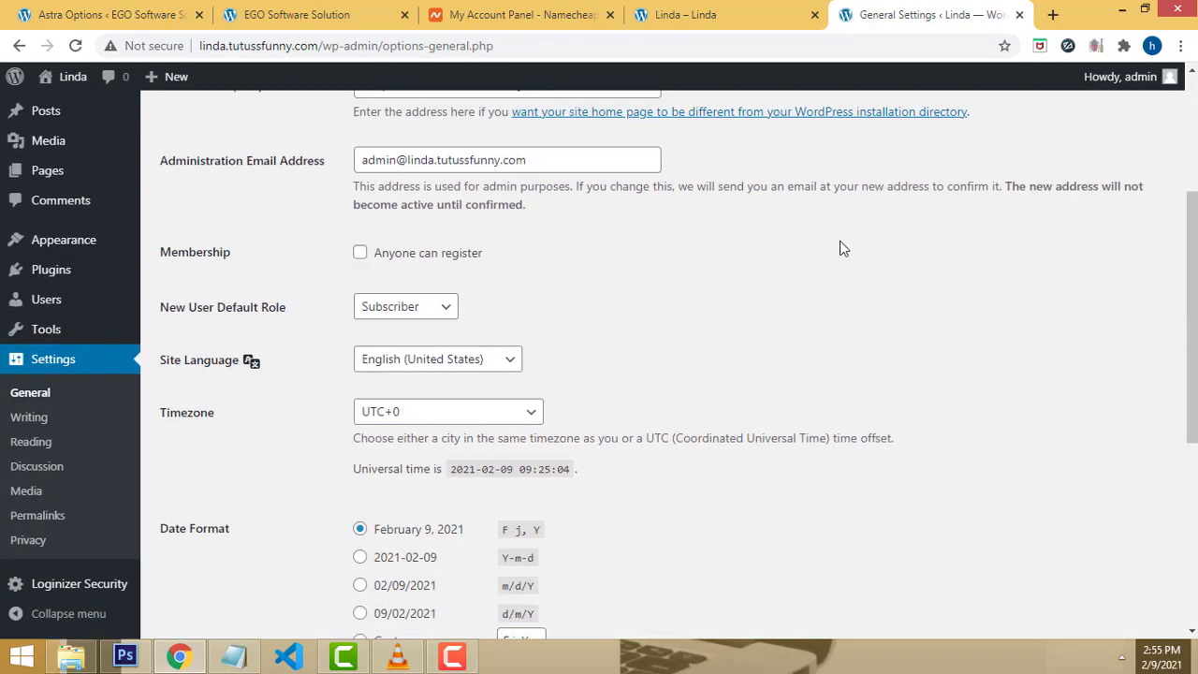
{"action": "scroll", "coordinate": [840, 249], "scroll_direction": "up", "scroll_amount": 3}
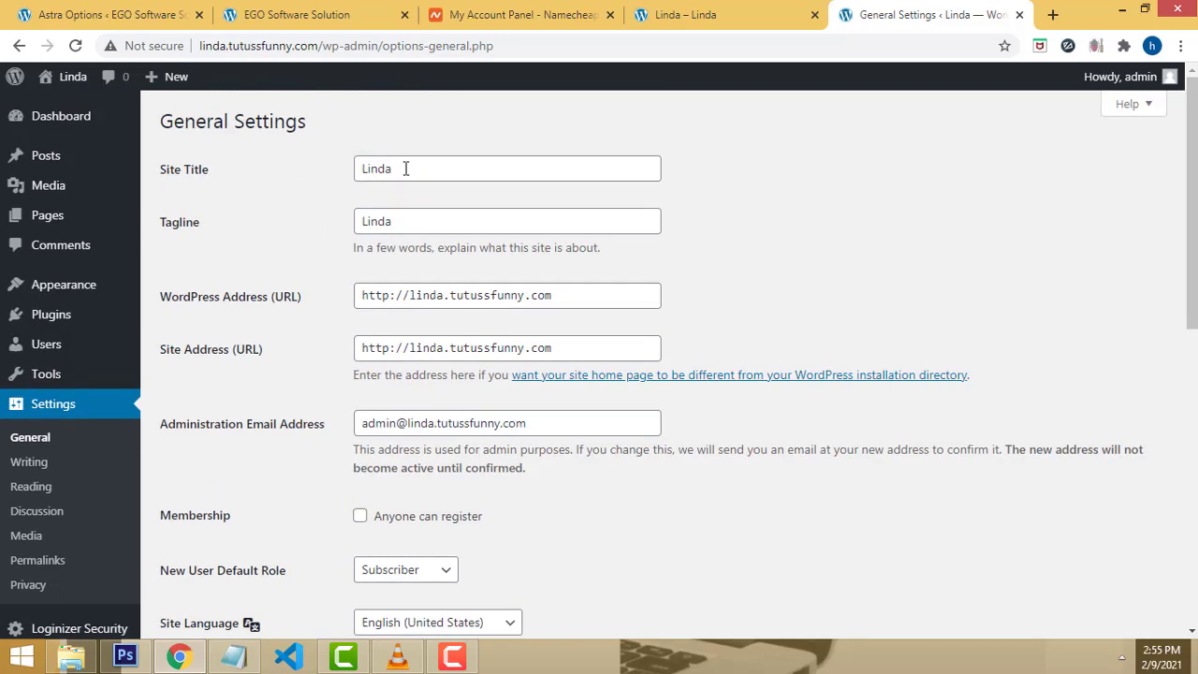
{"action": "left_click_drag", "start_coordinate": [421, 169], "coordinate": [232, 178]}
{"action": "left_click_drag", "start_coordinate": [443, 224], "coordinate": [267, 220]}
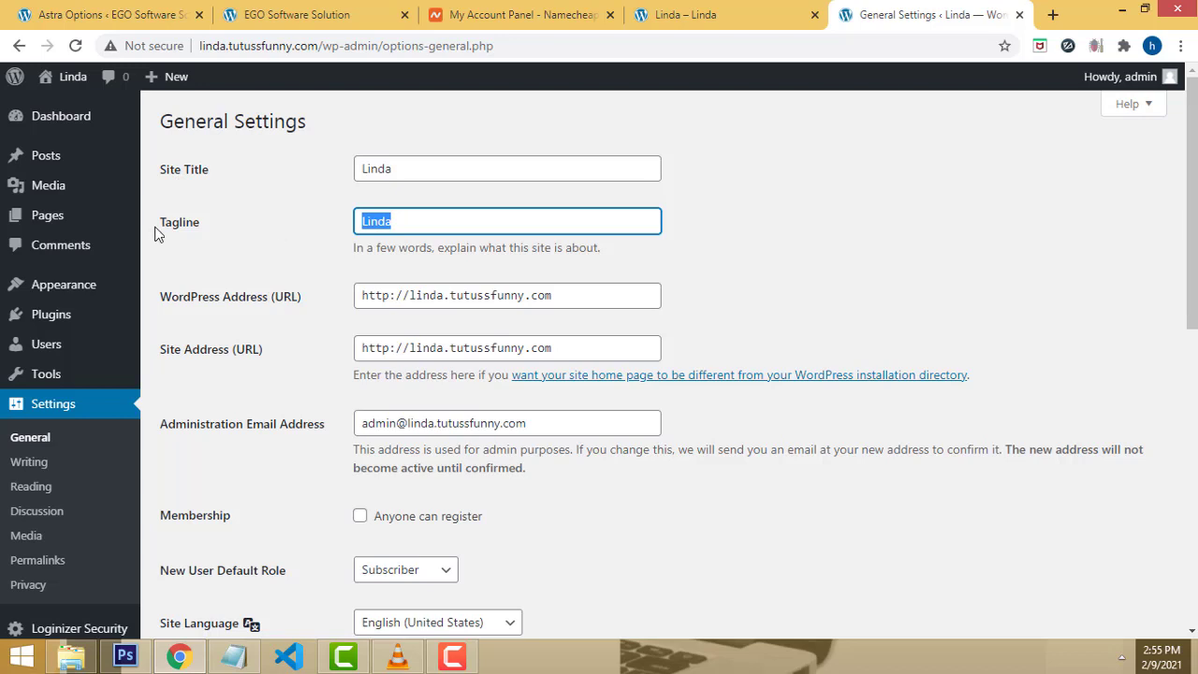
{"action": "scroll", "coordinate": [810, 265], "scroll_direction": "down", "scroll_amount": 2}
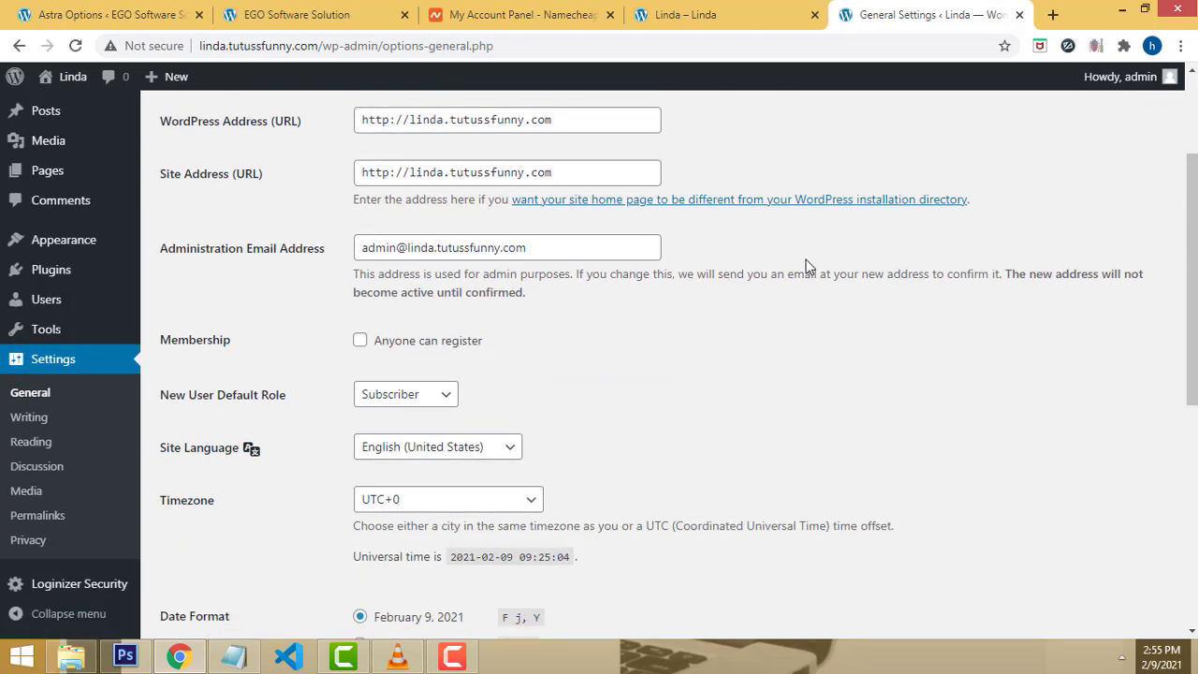
Step: Set the permalink structure to Post name (/sample-post/) and save the change
{"action": "left_click", "coordinate": [34, 527]}
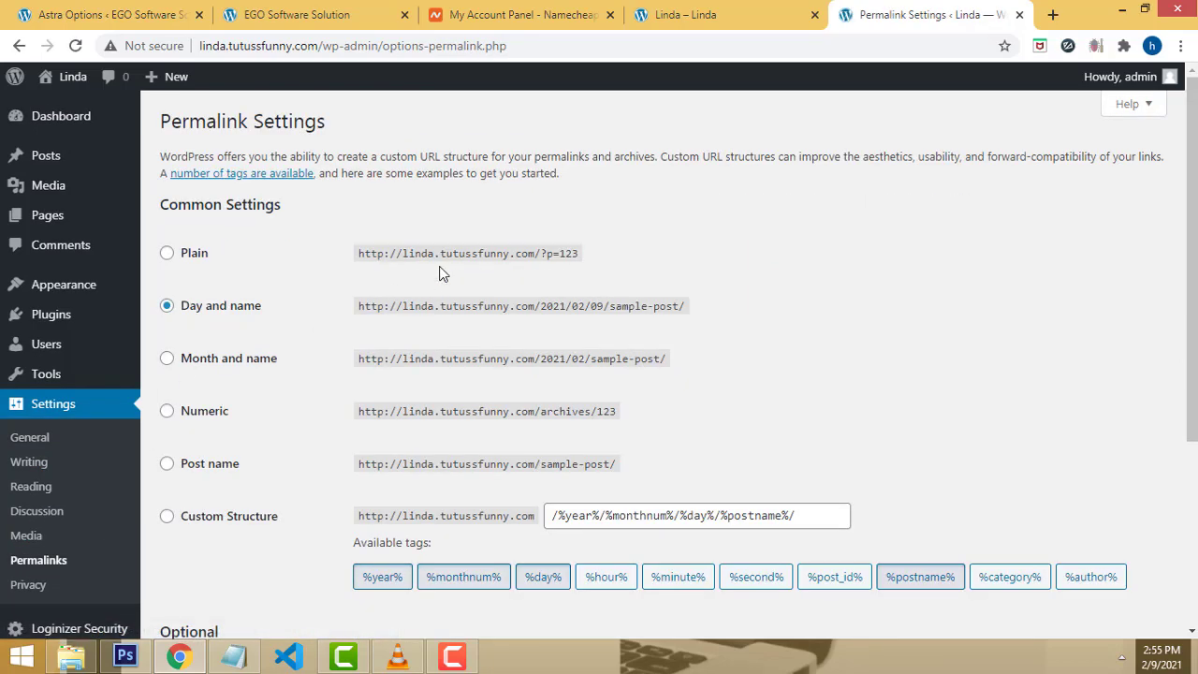
{"action": "scroll", "coordinate": [446, 418], "scroll_direction": "down", "scroll_amount": 1}
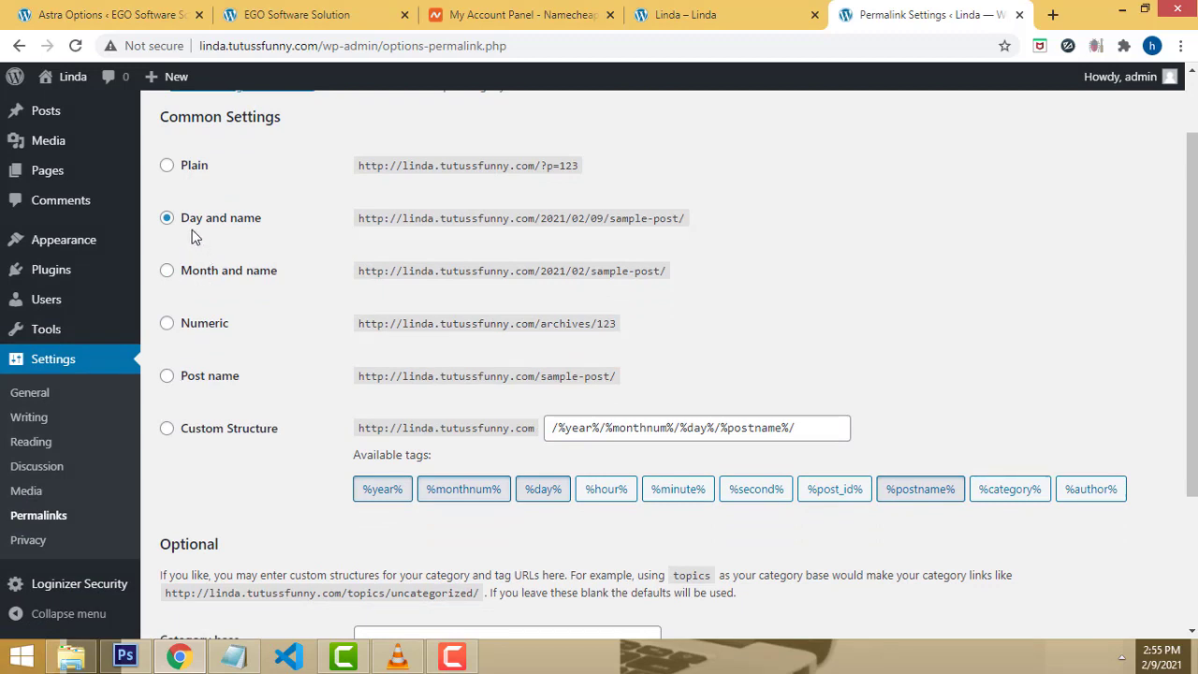
{"action": "left_click", "coordinate": [168, 377]}
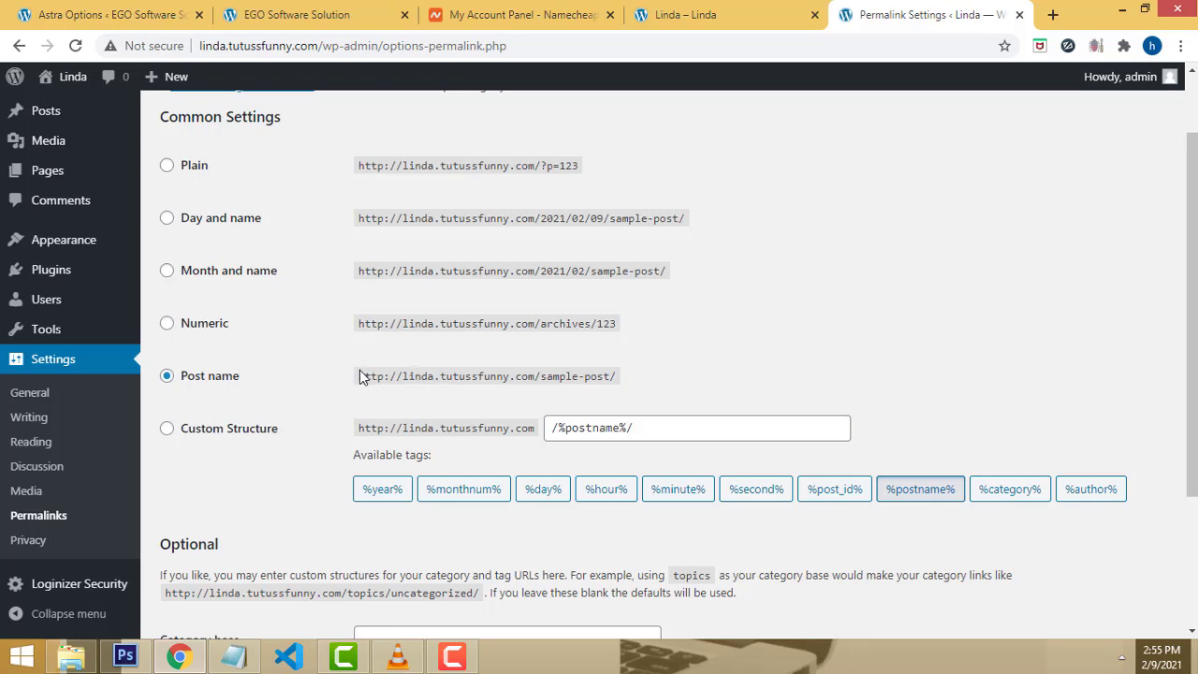
{"action": "left_click_drag", "start_coordinate": [360, 375], "coordinate": [618, 379]}
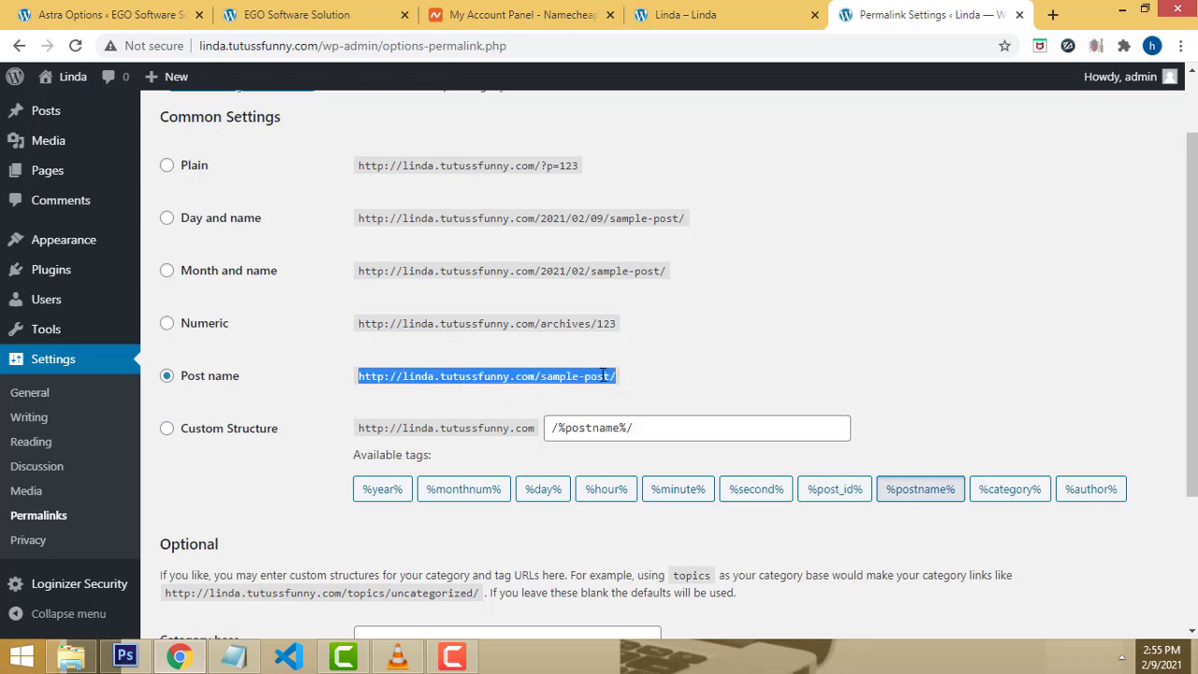
{"action": "left_click", "coordinate": [603, 375]}
{"action": "left_click_drag", "start_coordinate": [538, 376], "coordinate": [403, 376]}
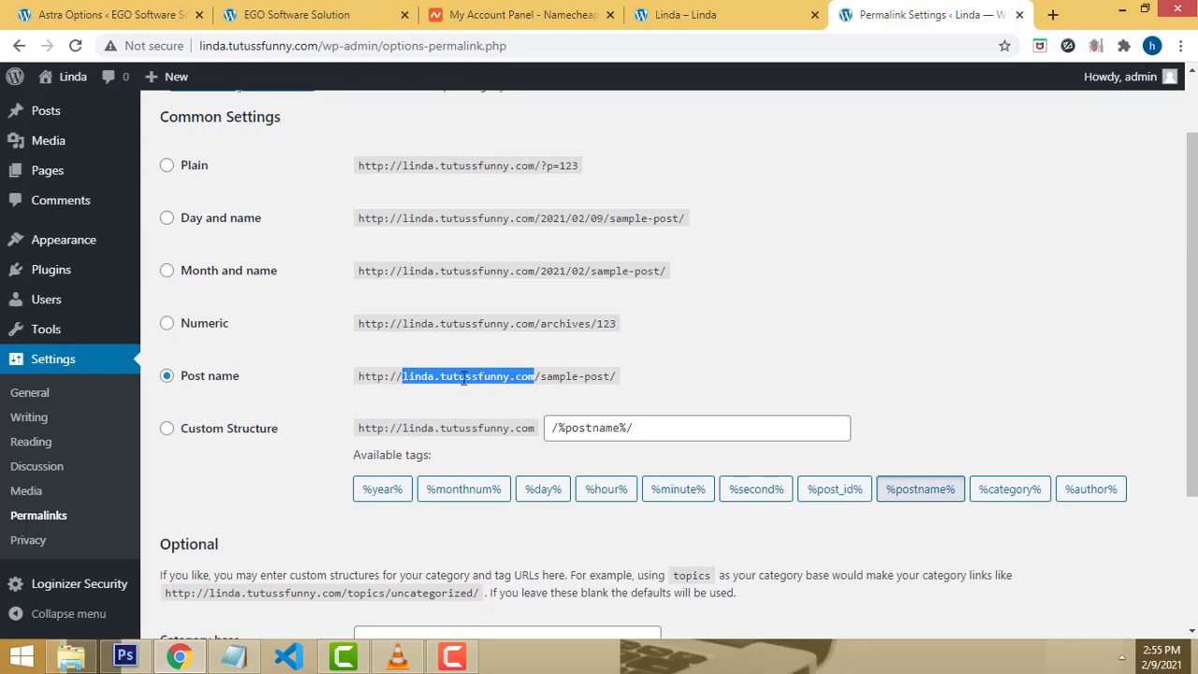
{"action": "left_click_drag", "start_coordinate": [542, 379], "coordinate": [625, 387]}
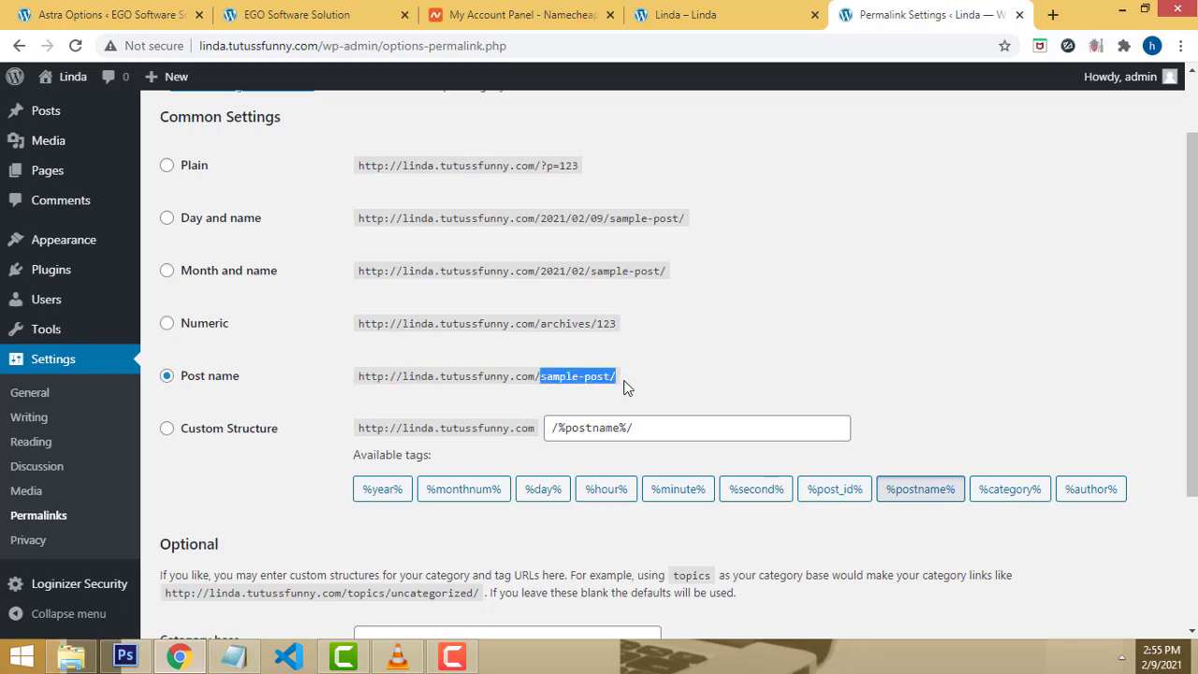
{"action": "scroll", "coordinate": [840, 334], "scroll_direction": "down", "scroll_amount": 2}
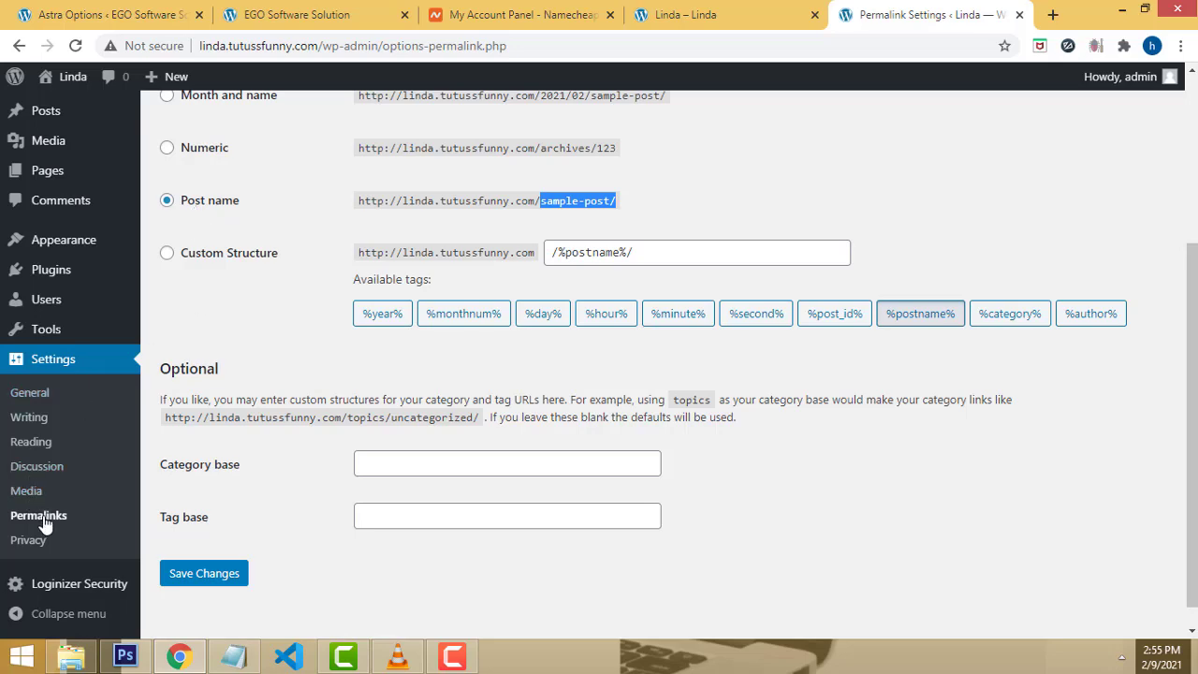
{"action": "scroll", "coordinate": [754, 473], "scroll_direction": "down", "scroll_amount": 1}
{"action": "left_click", "coordinate": [214, 550]}
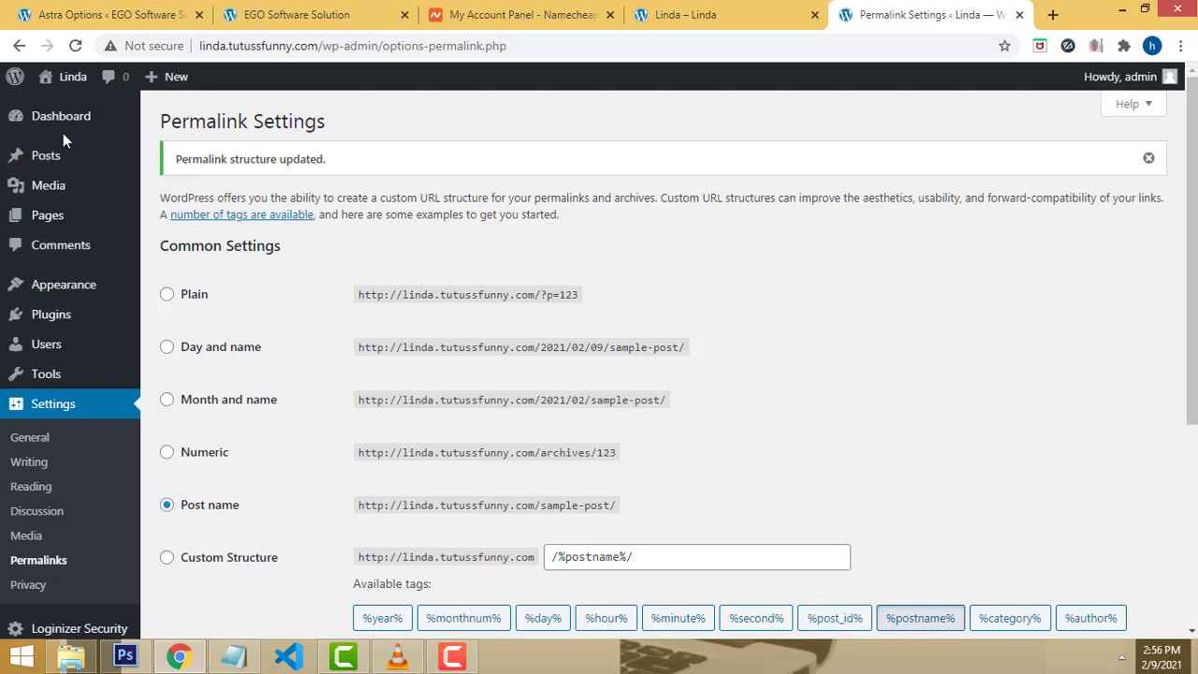
Step: Go to Appearance > Themes > Add New and enter the admin password at the login prompt
{"action": "mouse_move", "coordinate": [63, 132]}
{"action": "mouse_move", "coordinate": [53, 291]}
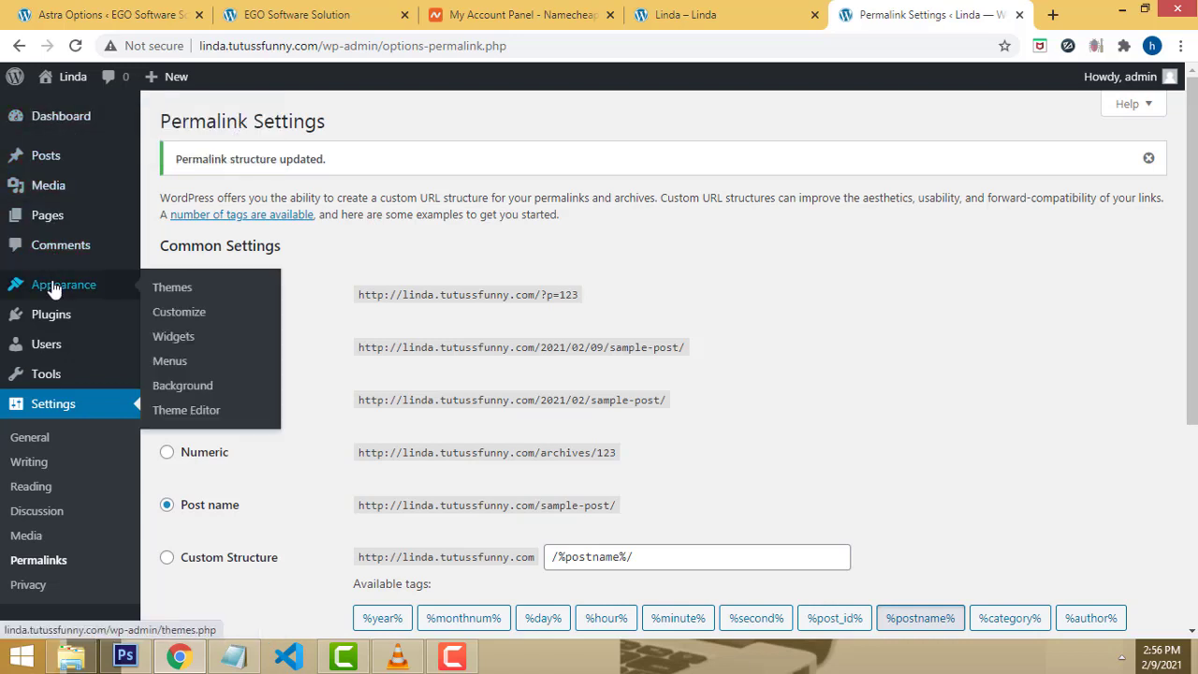
{"action": "left_click", "coordinate": [184, 295]}
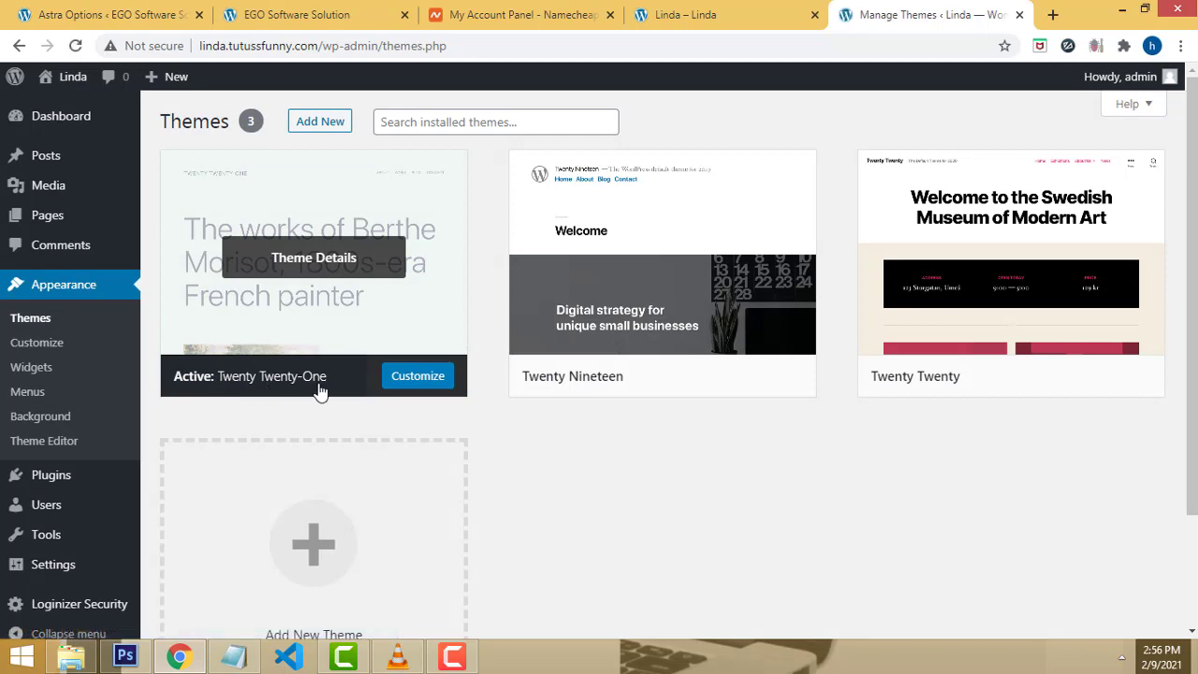
{"action": "left_click", "coordinate": [431, 126]}
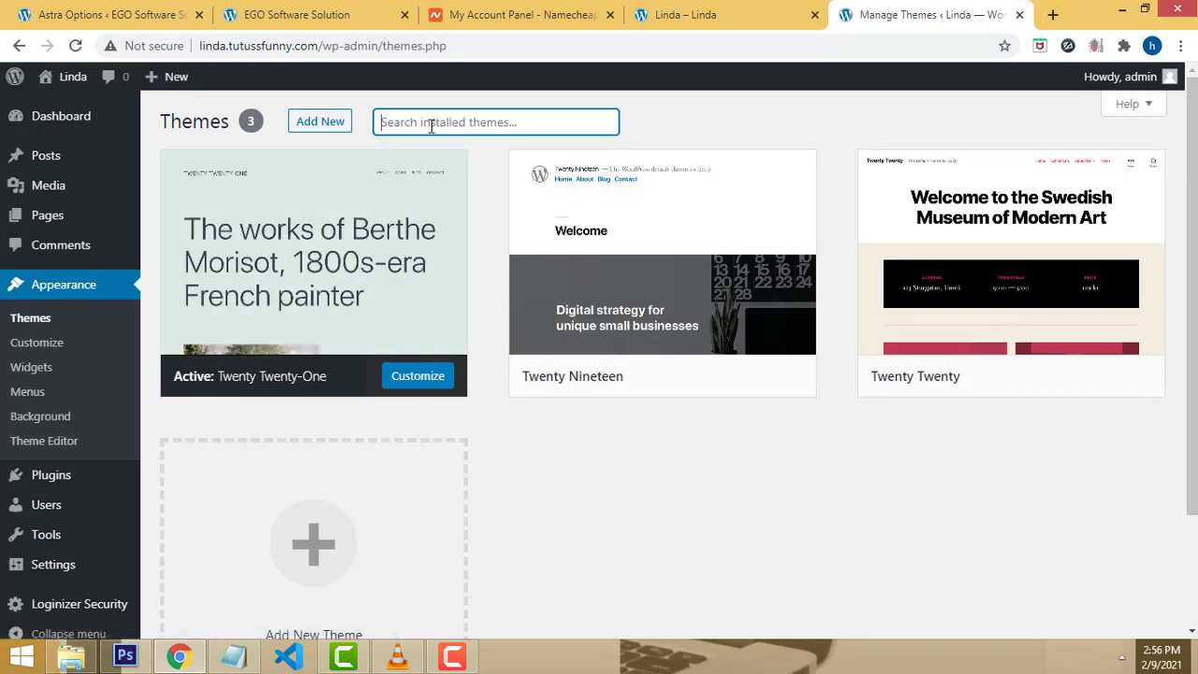
{"action": "left_click", "coordinate": [318, 130]}
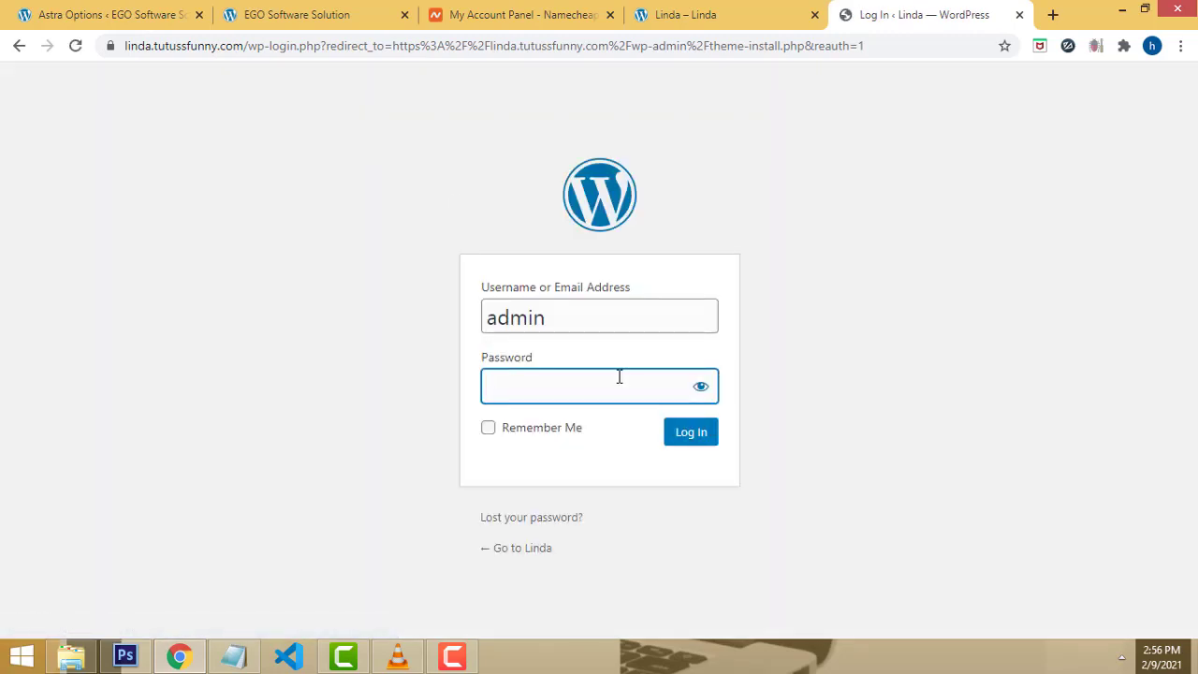
Step: Log back in, search themes for astra, and open the Astra theme's details
{"action": "left_click", "coordinate": [703, 443]}
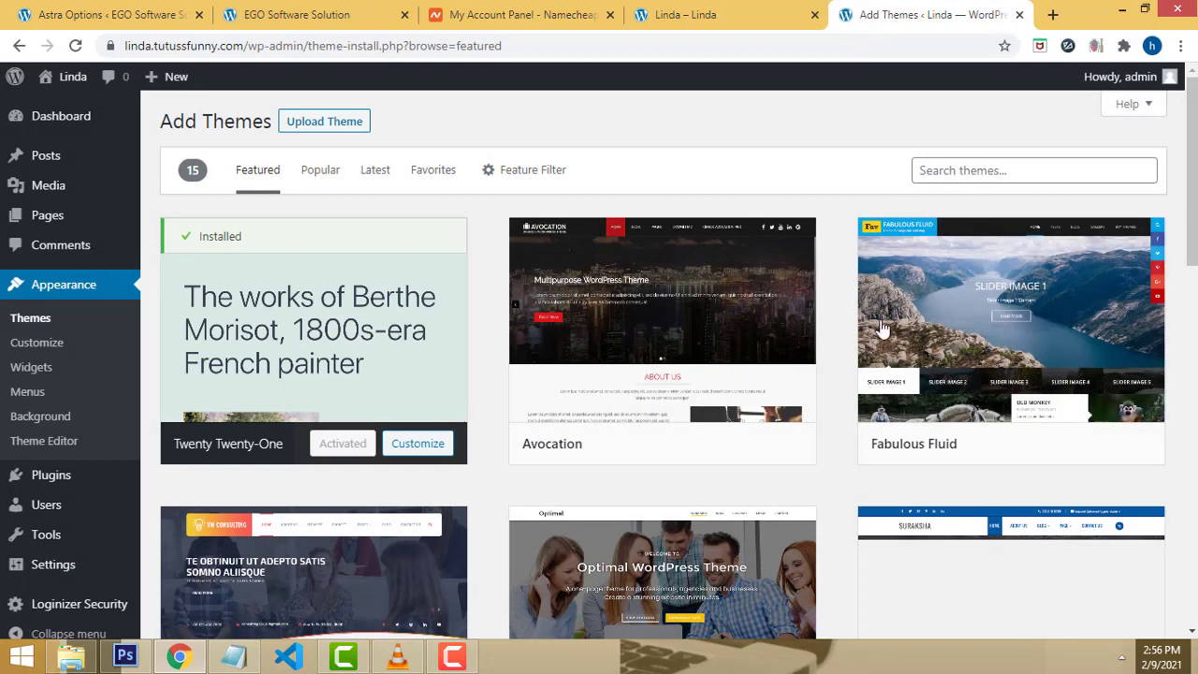
{"action": "left_click", "coordinate": [947, 178]}
{"action": "type", "text": "as"}
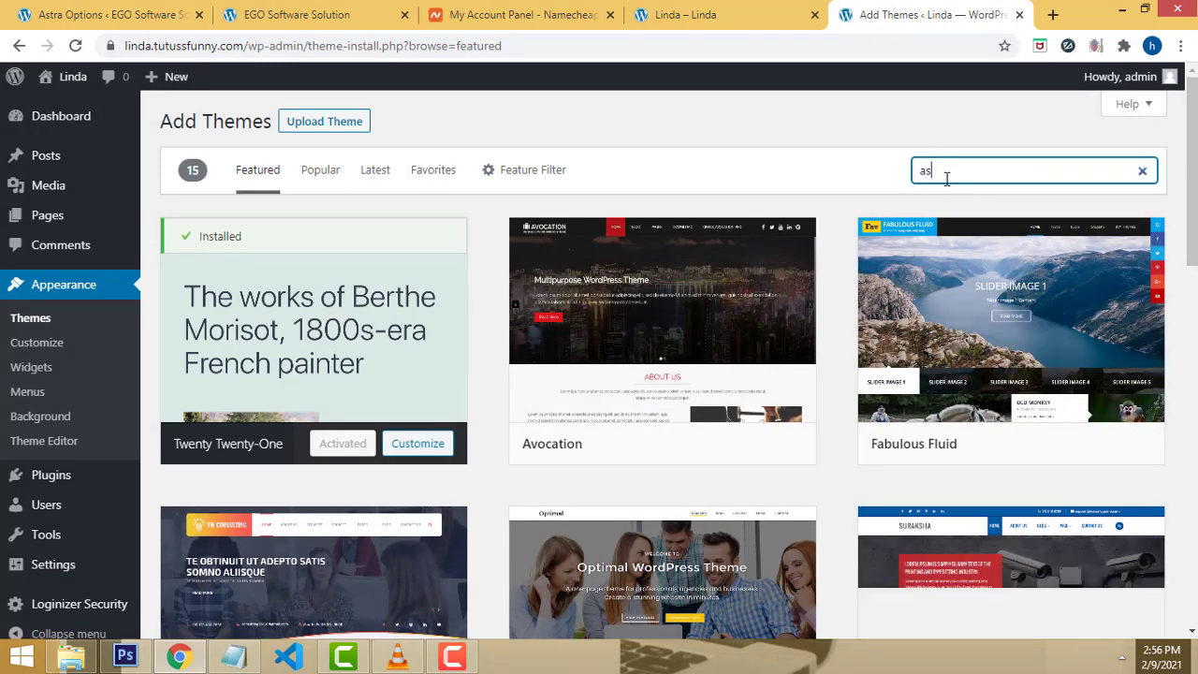
{"action": "type", "text": "tra"}
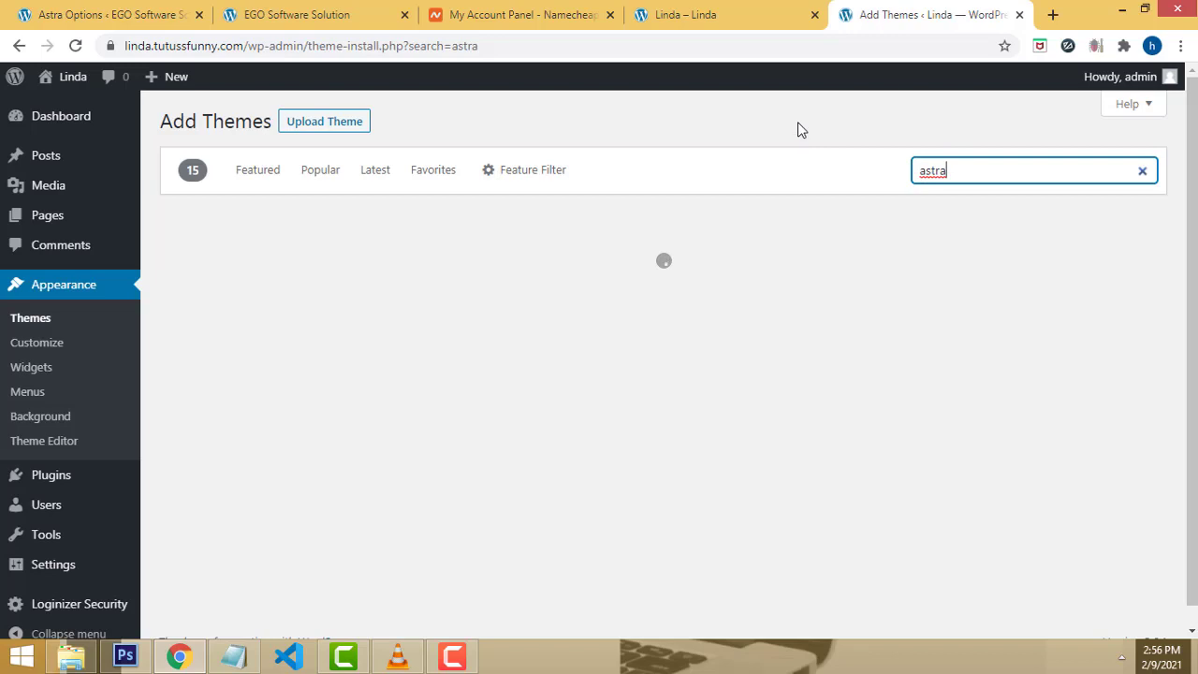
{"action": "scroll", "coordinate": [864, 182], "scroll_direction": "down", "scroll_amount": 1}
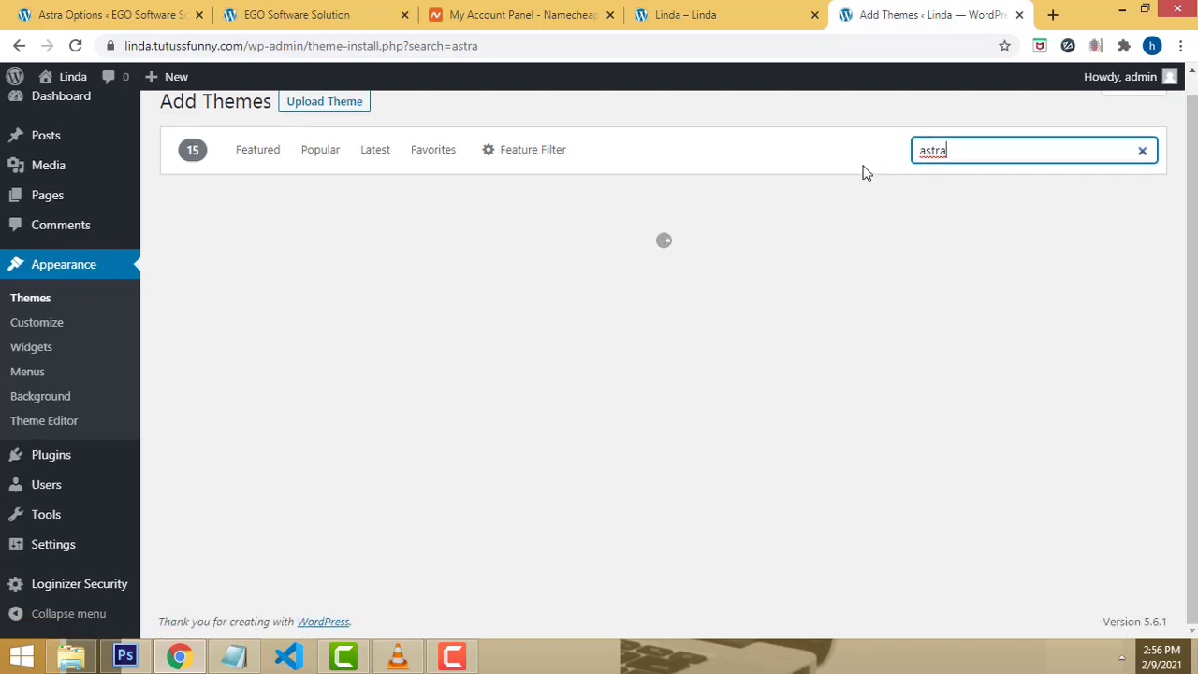
{"action": "scroll", "coordinate": [866, 169], "scroll_direction": "up", "scroll_amount": 1}
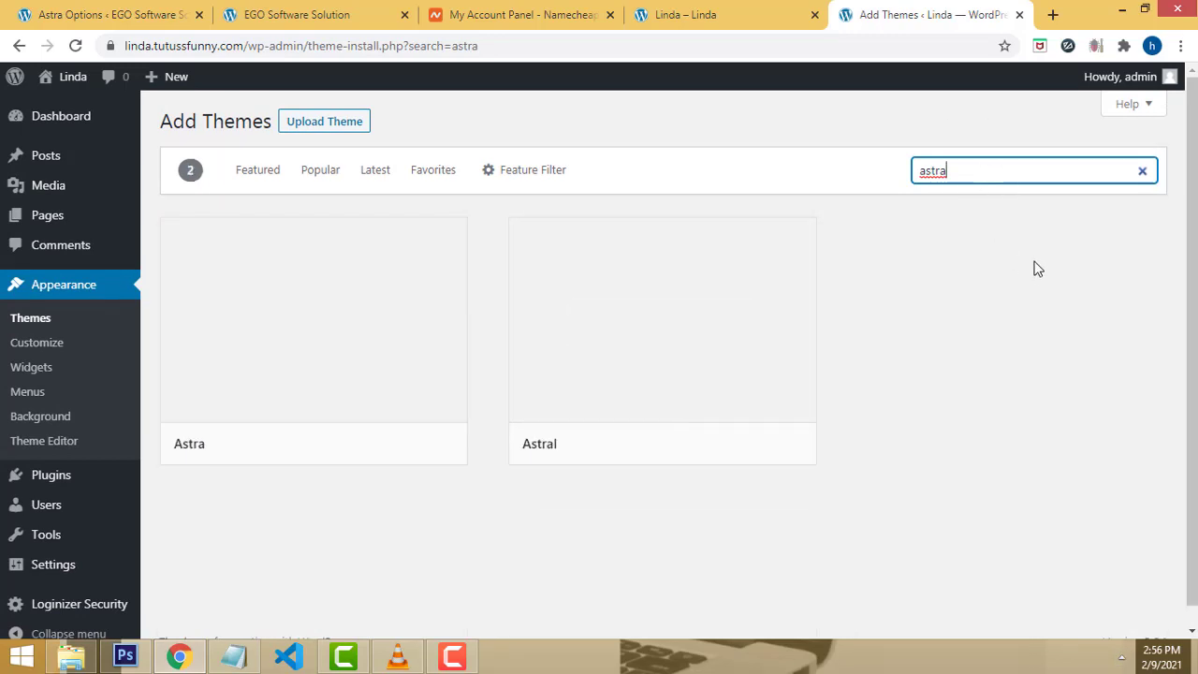
{"action": "scroll", "coordinate": [991, 155], "scroll_direction": "down", "scroll_amount": 1}
{"action": "mouse_move", "coordinate": [347, 310]}
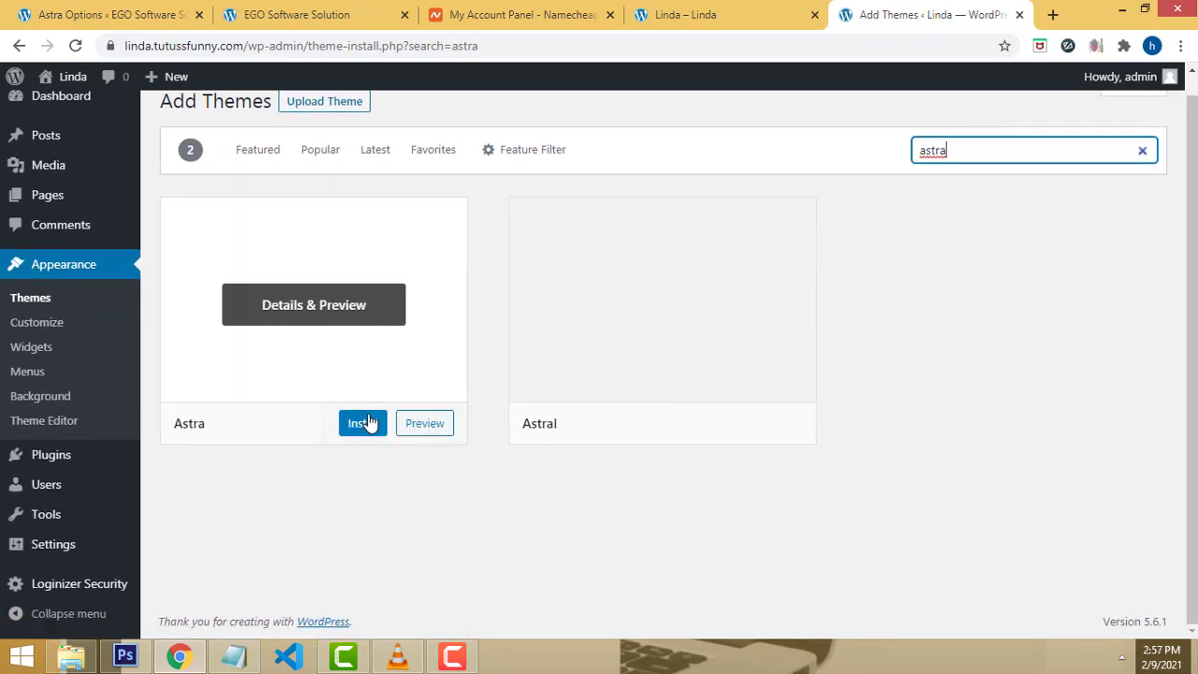
{"action": "scroll", "coordinate": [308, 401], "scroll_direction": "up", "scroll_amount": 1}
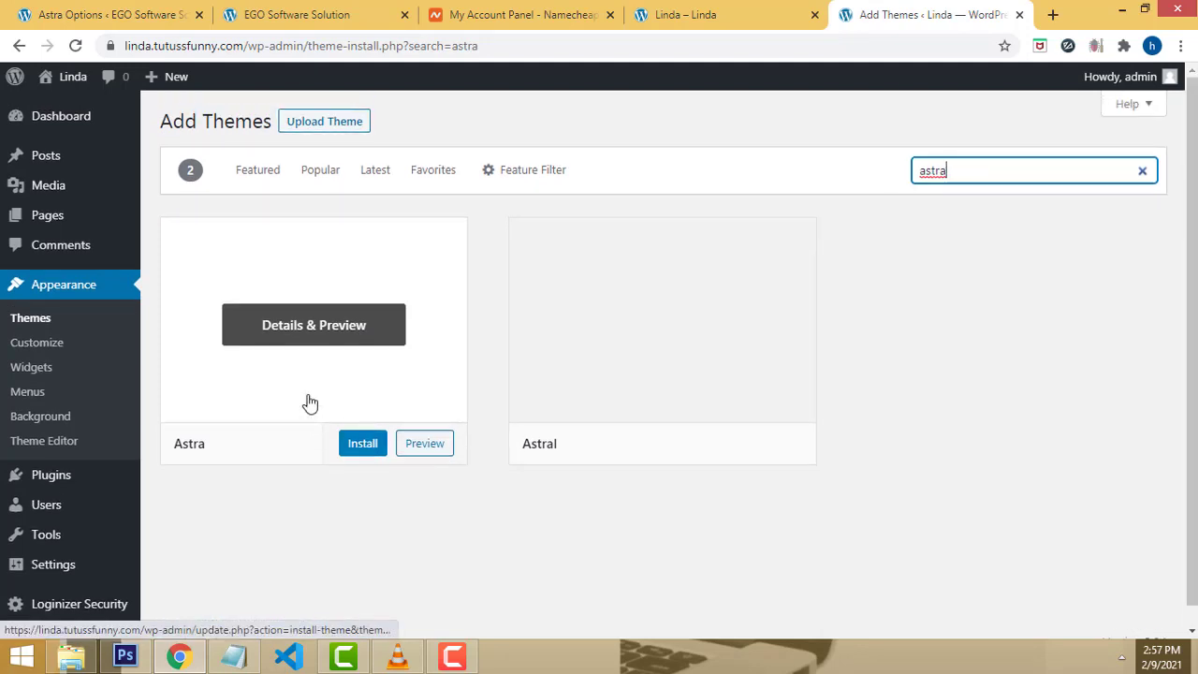
{"action": "left_click", "coordinate": [312, 395]}
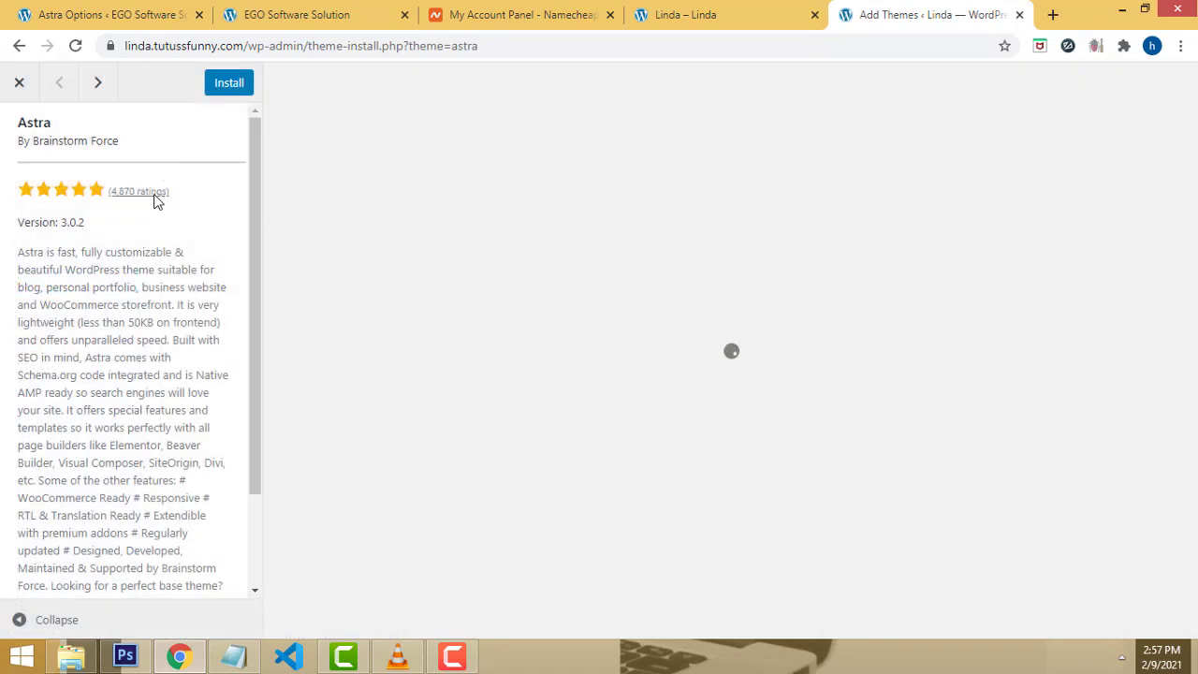
Step: Install the Astra theme and activate it as the site's active theme
{"action": "left_click", "coordinate": [229, 85]}
{"action": "scroll", "coordinate": [945, 350], "scroll_direction": "down", "scroll_amount": 2}
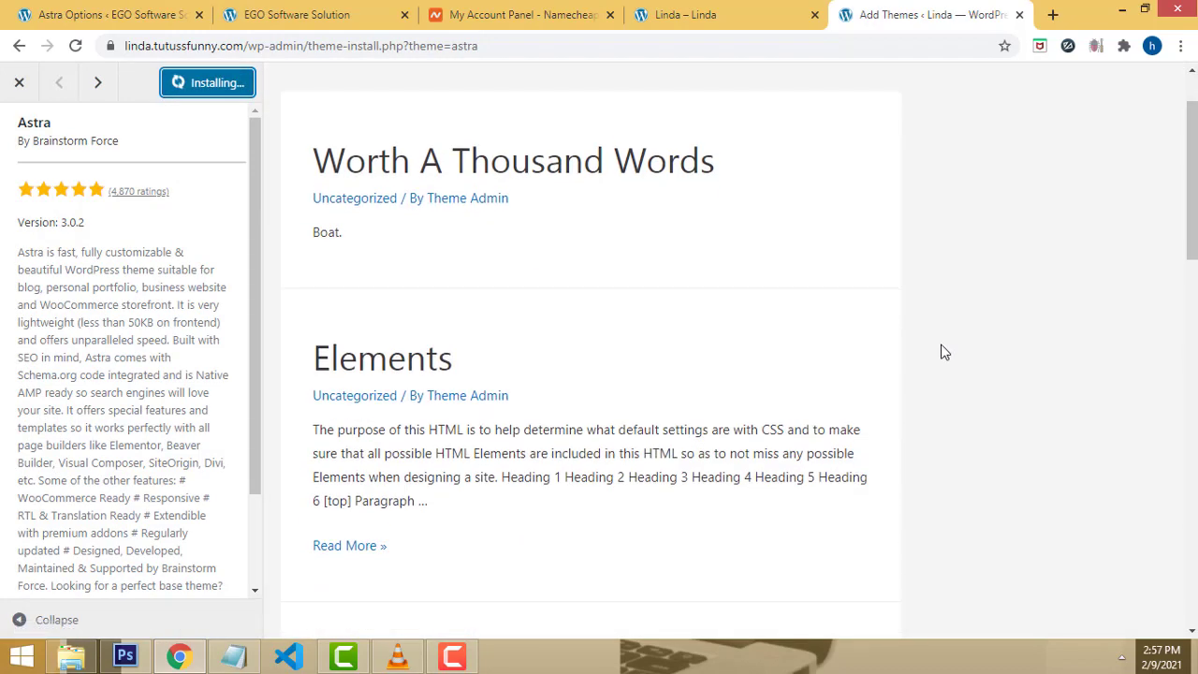
{"action": "scroll", "coordinate": [936, 350], "scroll_direction": "down", "scroll_amount": 5}
{"action": "scroll", "coordinate": [927, 348], "scroll_direction": "up", "scroll_amount": 6}
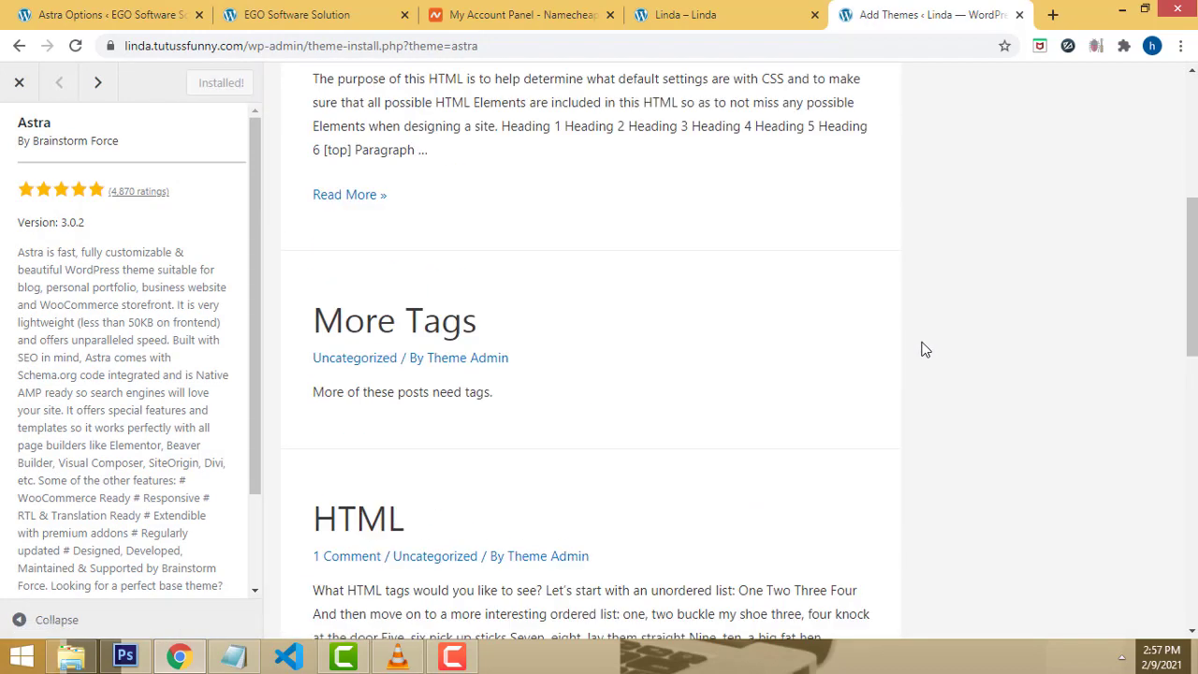
{"action": "left_click", "coordinate": [213, 82]}
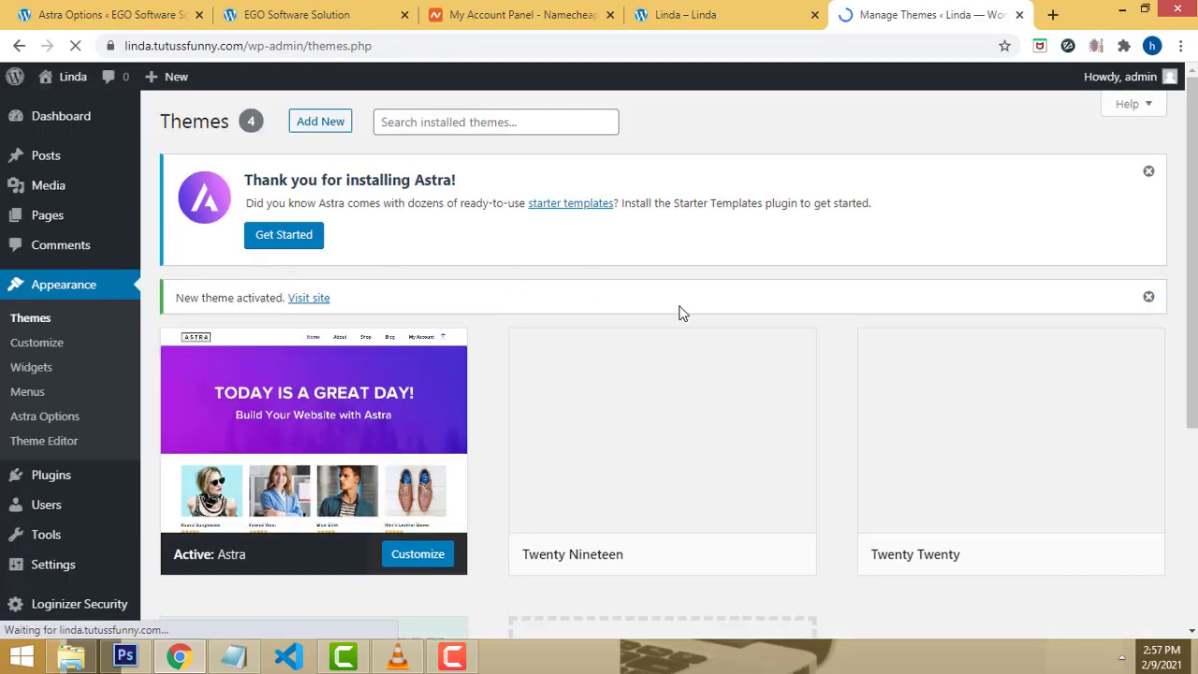
{"action": "scroll", "coordinate": [680, 313], "scroll_direction": "down", "scroll_amount": 2}
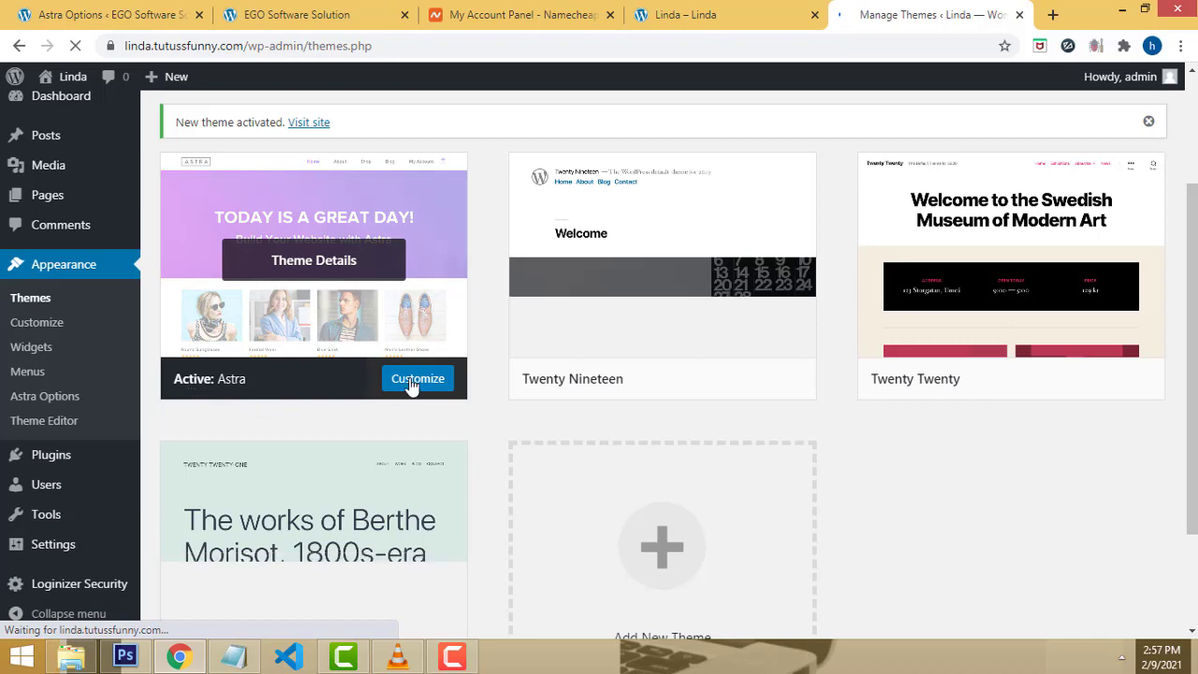
{"action": "left_click", "coordinate": [700, 13]}
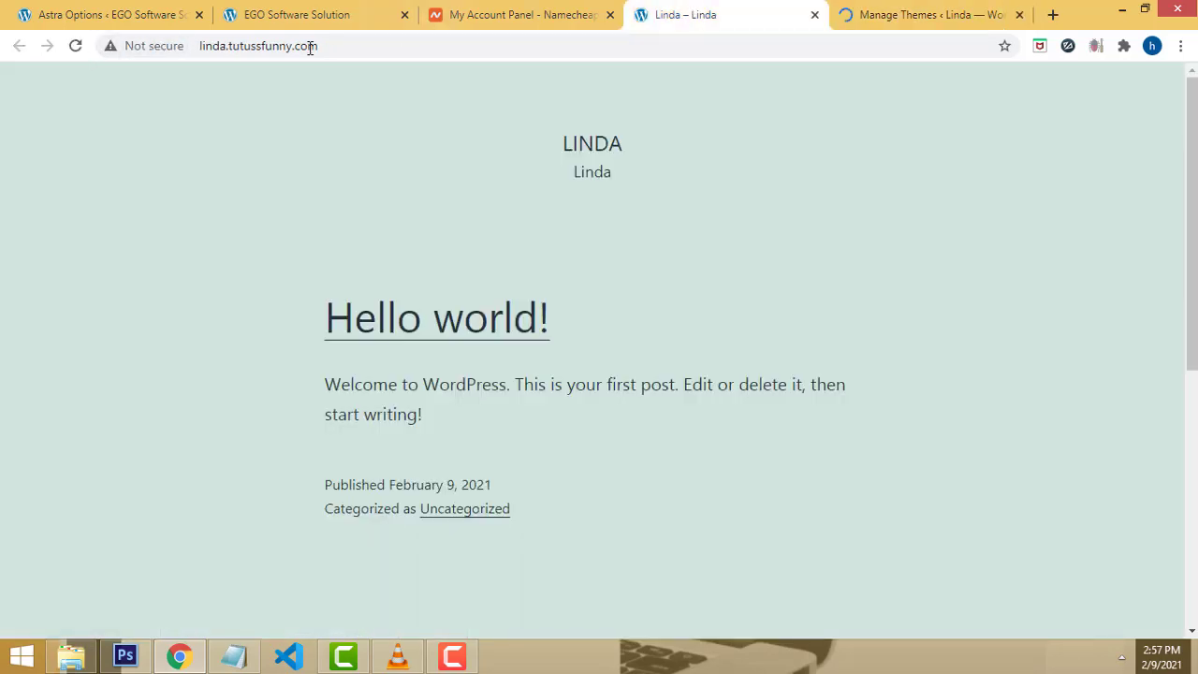
{"action": "left_click", "coordinate": [75, 49]}
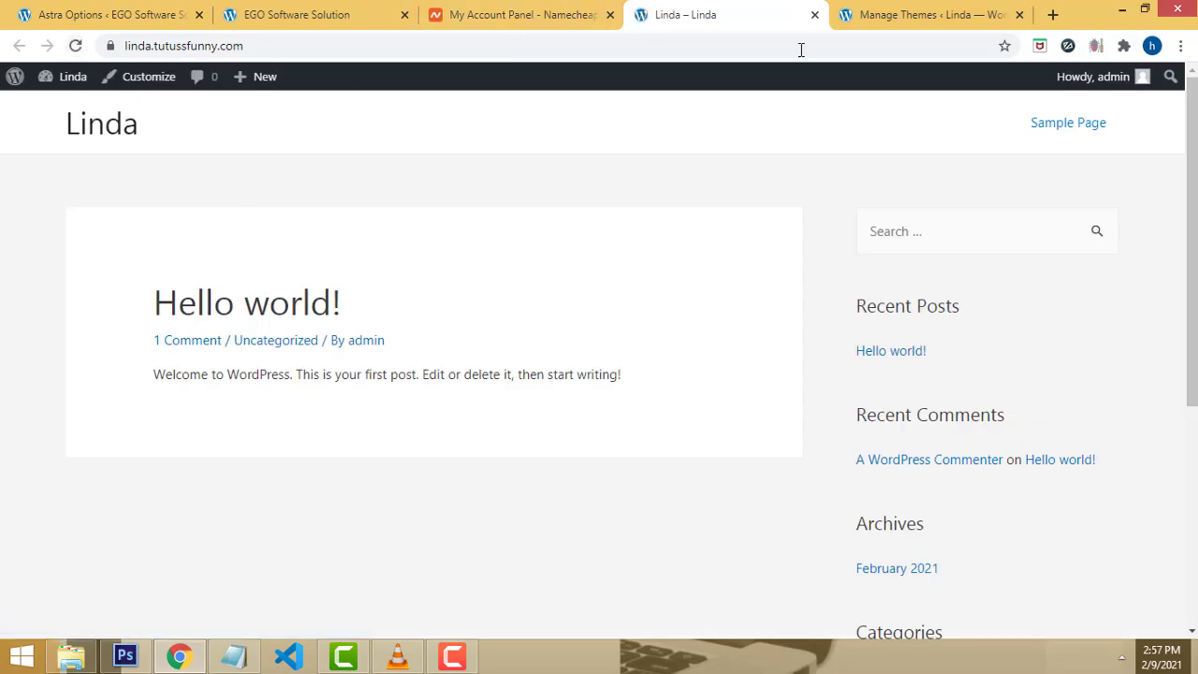
{"action": "scroll", "coordinate": [989, 240], "scroll_direction": "down", "scroll_amount": 4}
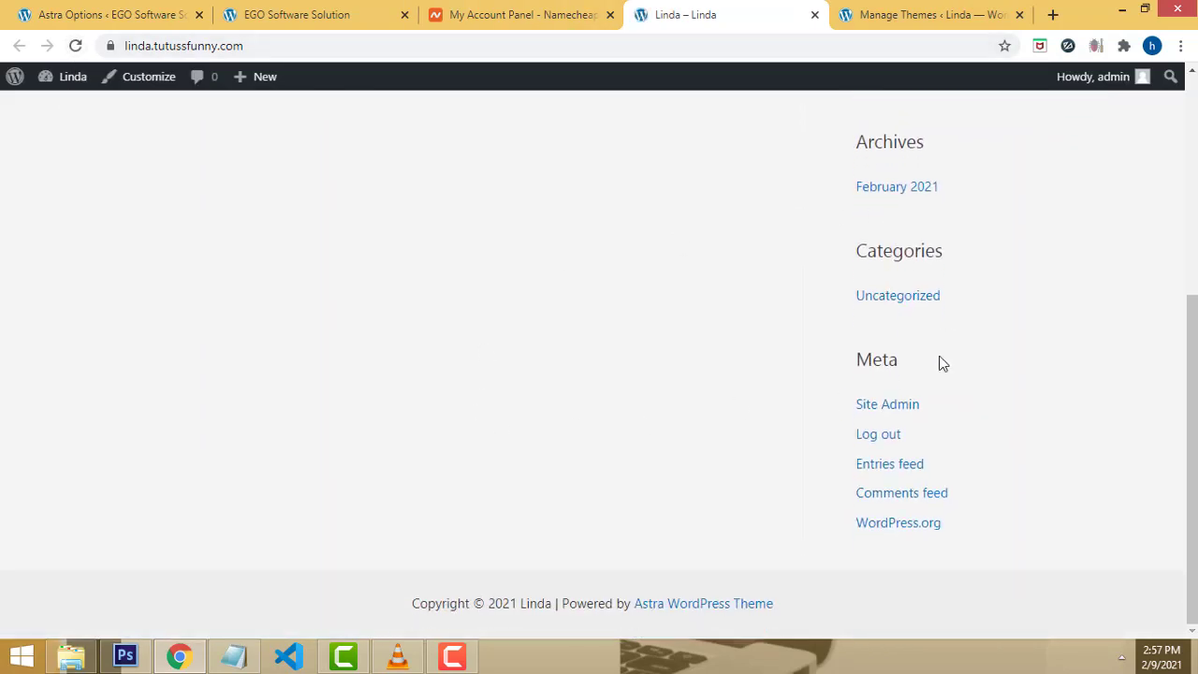
{"action": "scroll", "coordinate": [614, 324], "scroll_direction": "up", "scroll_amount": 4}
{"action": "scroll", "coordinate": [614, 325], "scroll_direction": "up", "scroll_amount": 1}
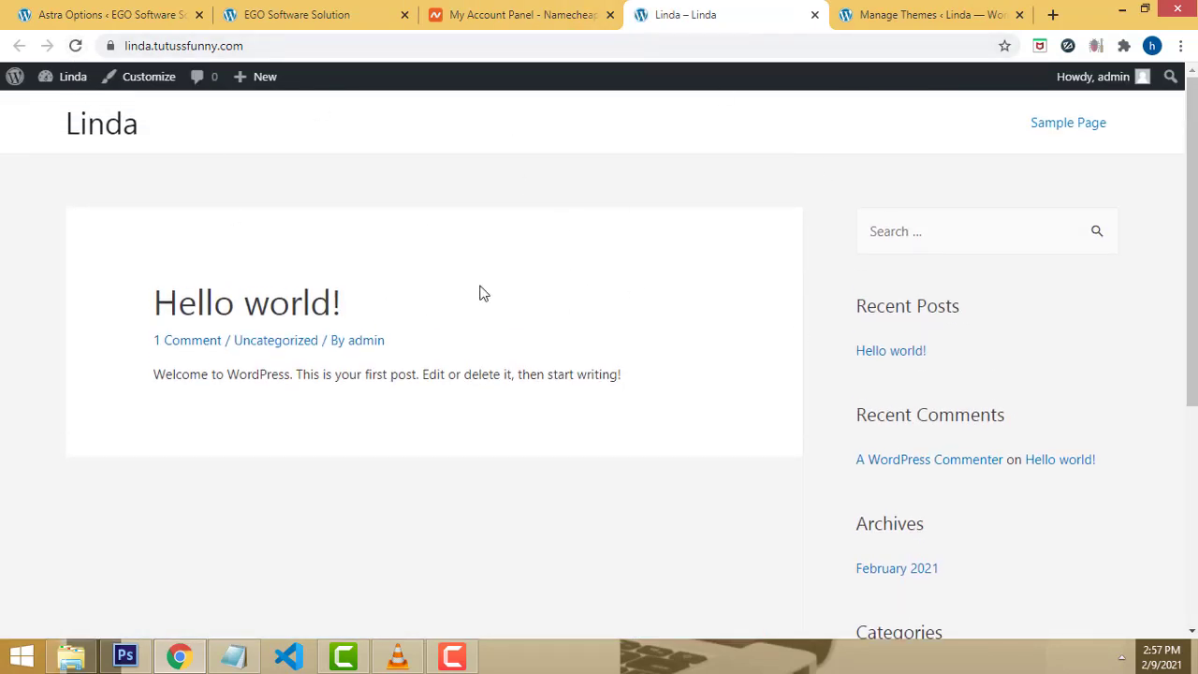
{"action": "left_click", "coordinate": [922, 11]}
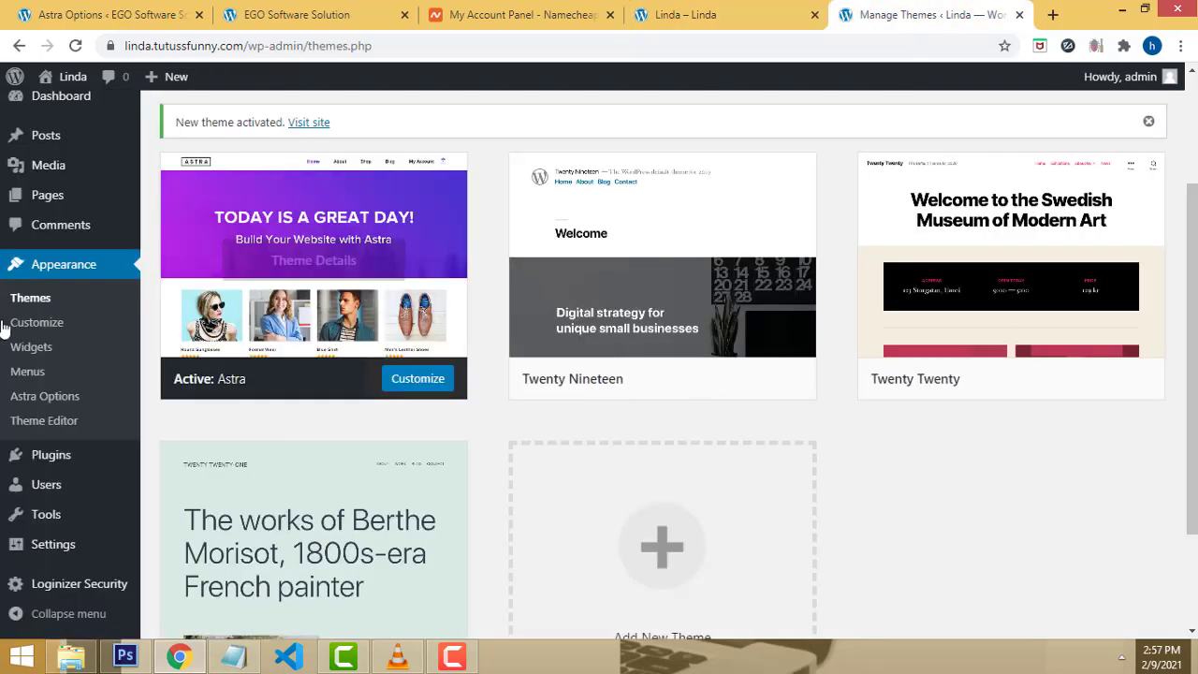
Step: Open the Widgets settings and review the site's front page
{"action": "left_click", "coordinate": [37, 355]}
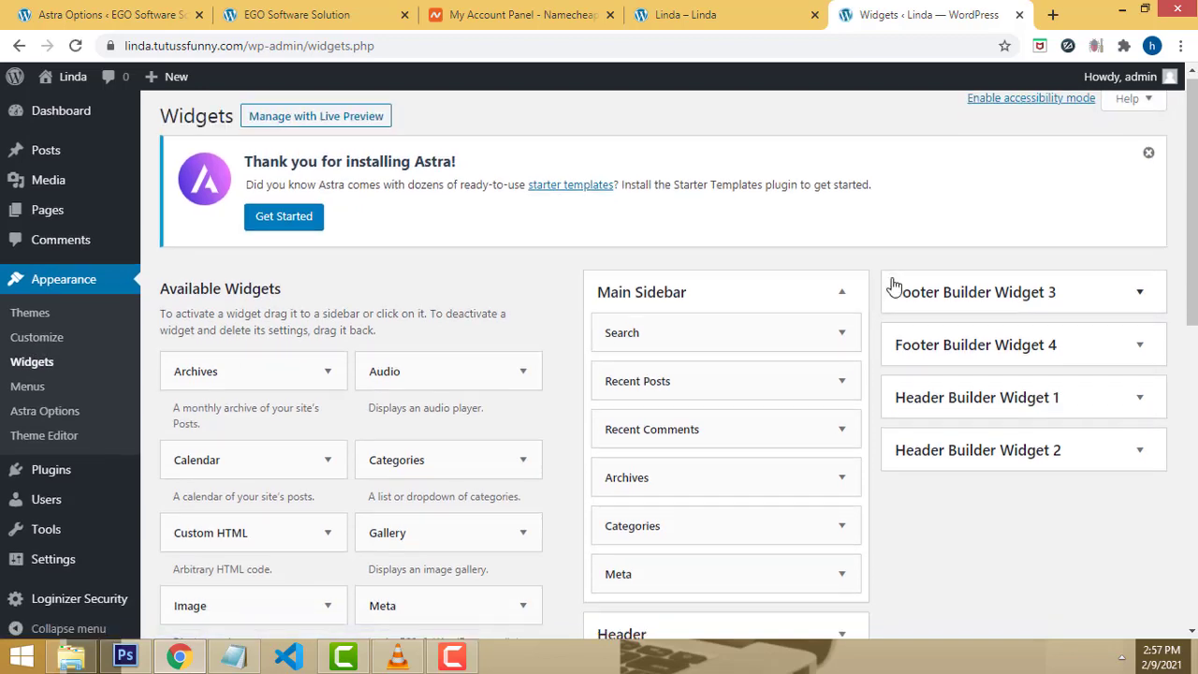
{"action": "scroll", "coordinate": [890, 294], "scroll_direction": "down", "scroll_amount": 2}
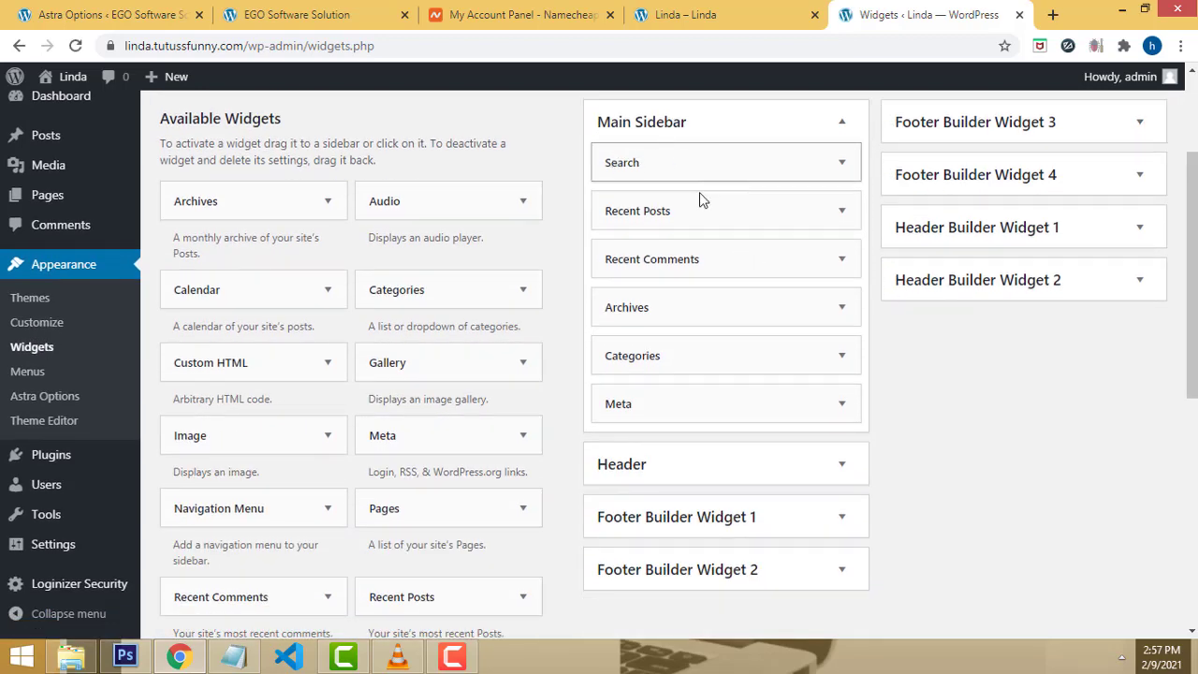
{"action": "left_click", "coordinate": [668, 8]}
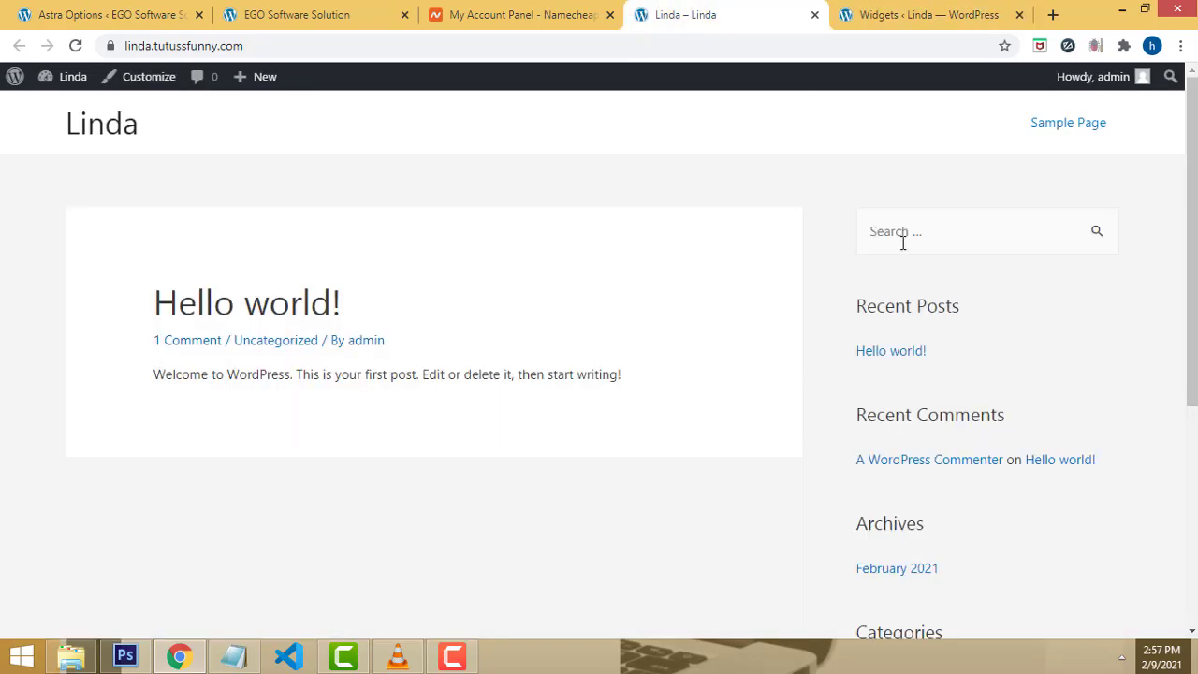
{"action": "scroll", "coordinate": [915, 254], "scroll_direction": "down", "scroll_amount": 1}
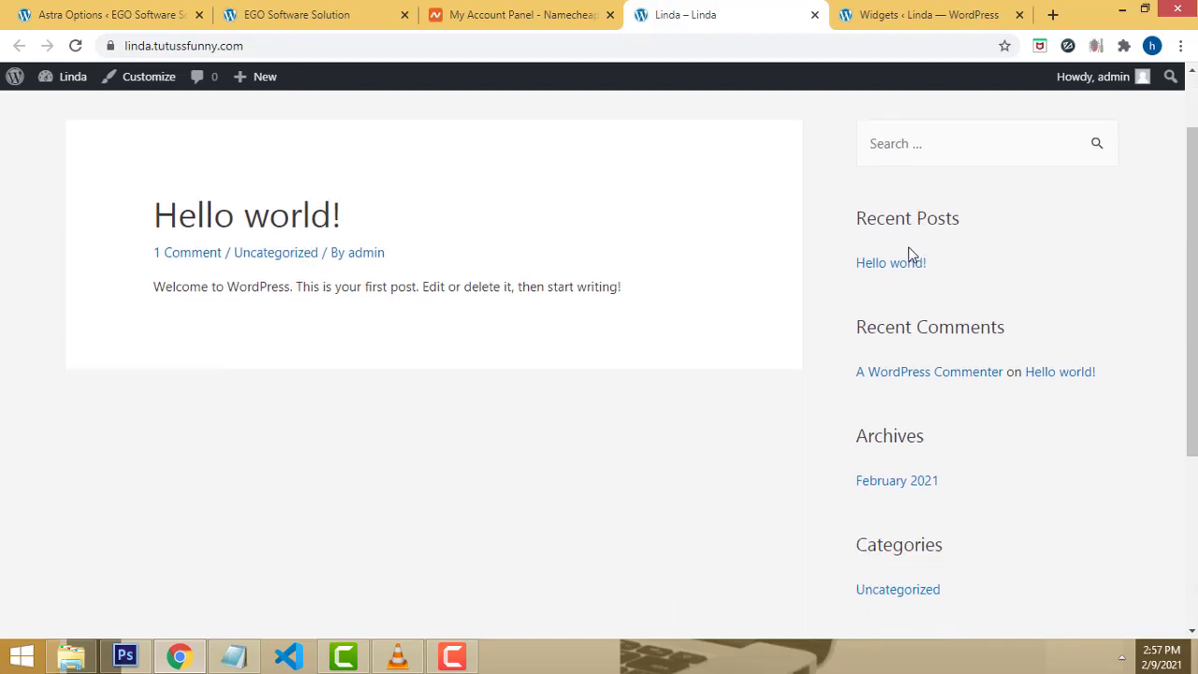
{"action": "scroll", "coordinate": [870, 342], "scroll_direction": "up", "scroll_amount": 1}
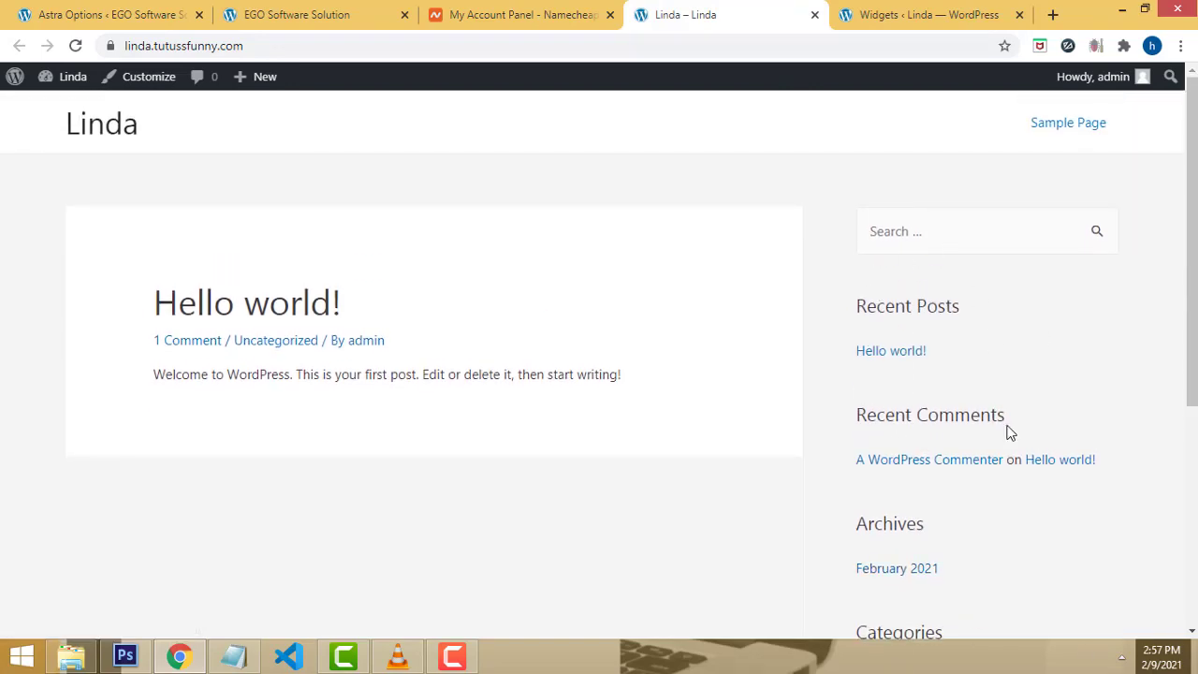
{"action": "scroll", "coordinate": [1001, 432], "scroll_direction": "down", "scroll_amount": 1}
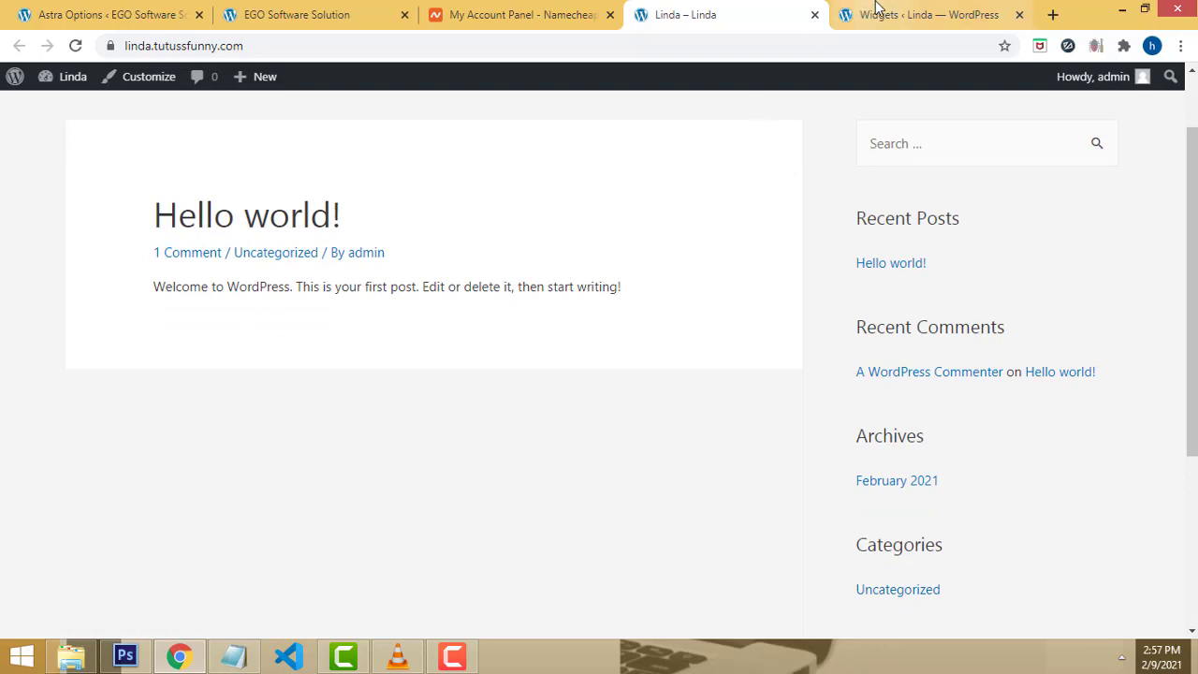
Step: Expand the Search widget in the main sidebar, then move to Installed Plugins
{"action": "left_click", "coordinate": [870, 14]}
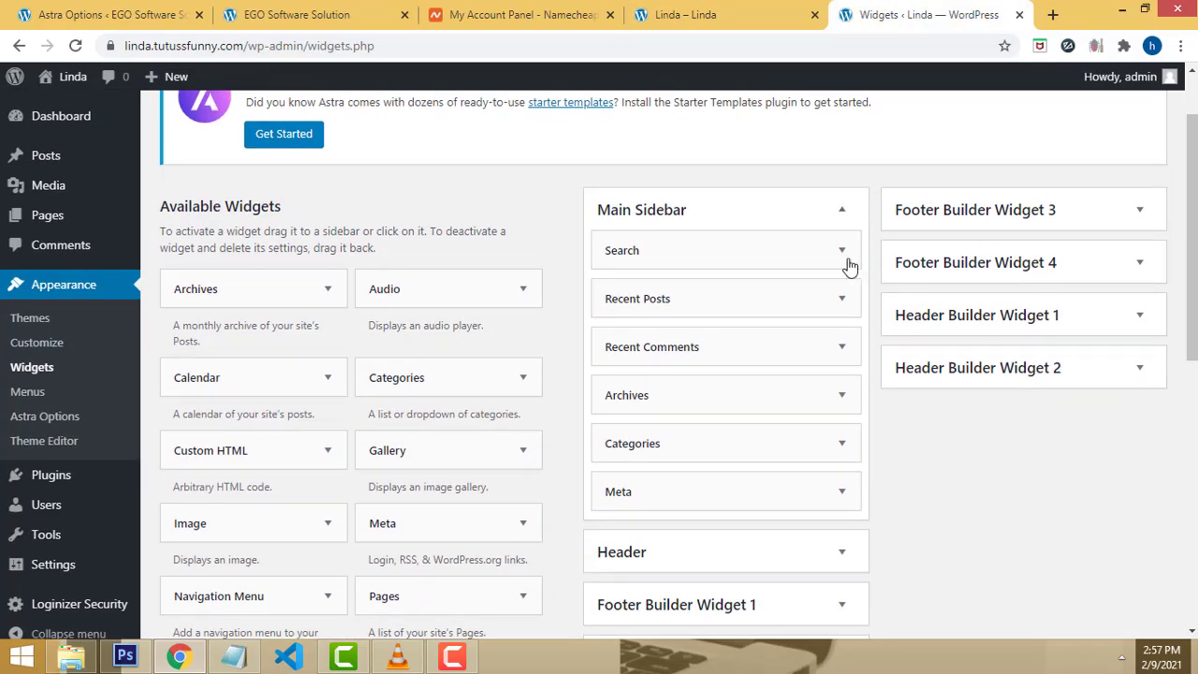
{"action": "left_click", "coordinate": [843, 257]}
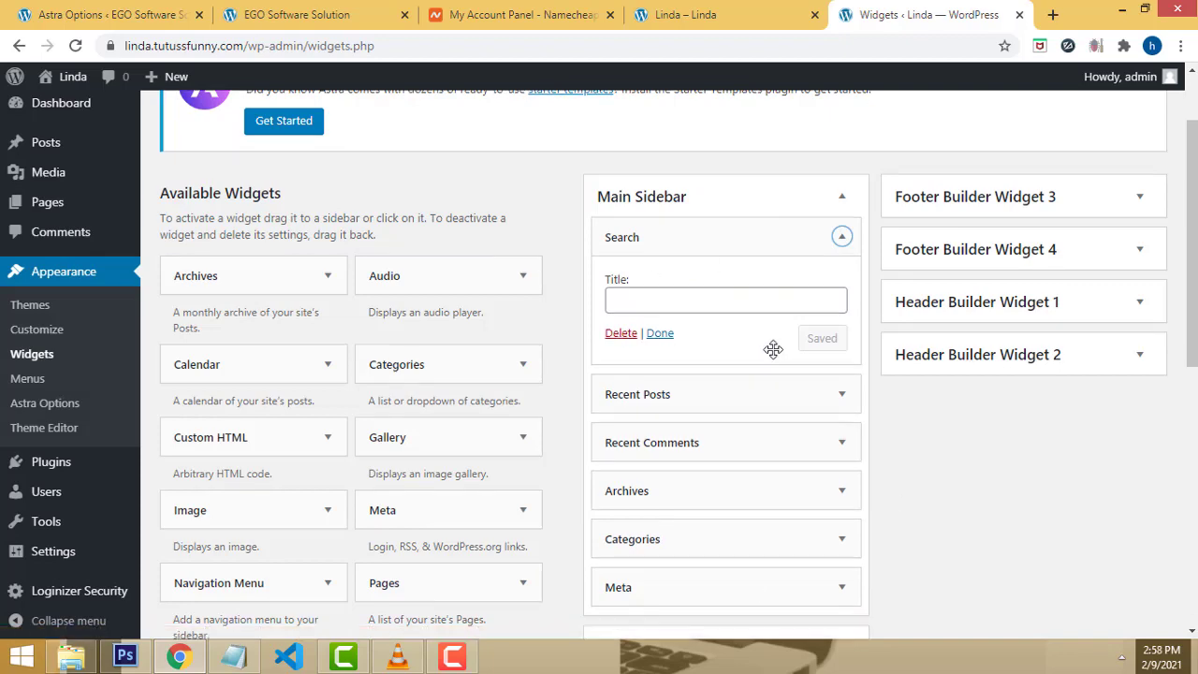
{"action": "scroll", "coordinate": [692, 328], "scroll_direction": "down", "scroll_amount": 2}
{"action": "scroll", "coordinate": [718, 383], "scroll_direction": "up", "scroll_amount": 2}
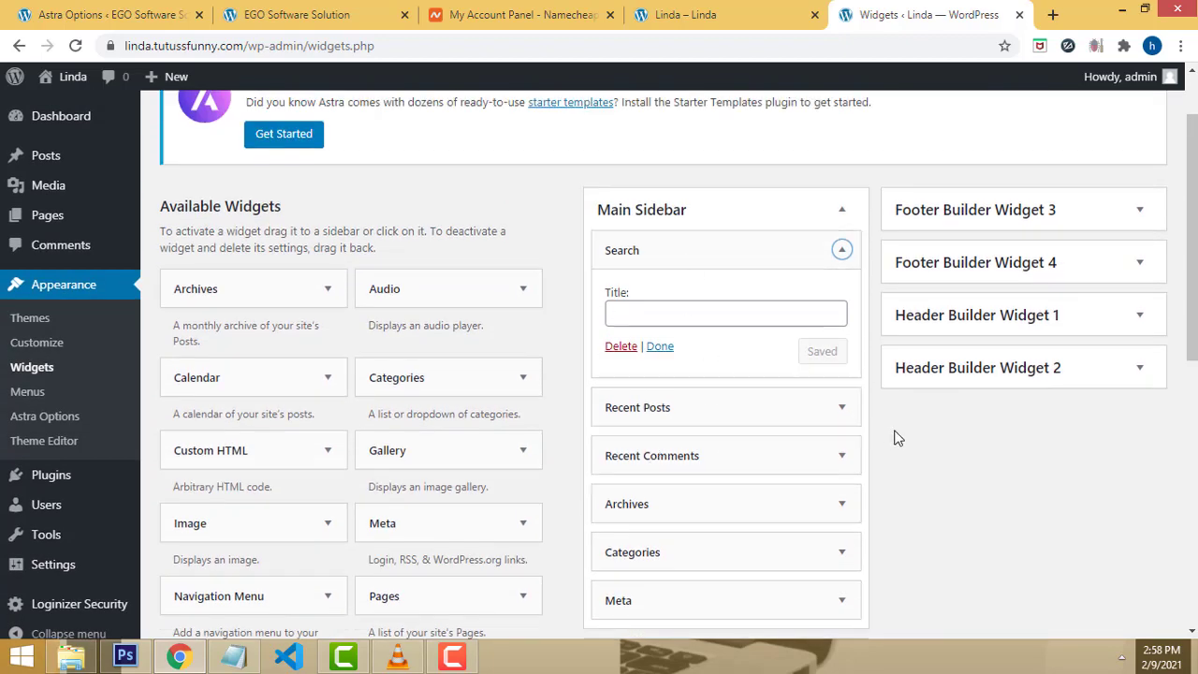
{"action": "scroll", "coordinate": [81, 396], "scroll_direction": "up", "scroll_amount": 1}
{"action": "mouse_move", "coordinate": [73, 229]}
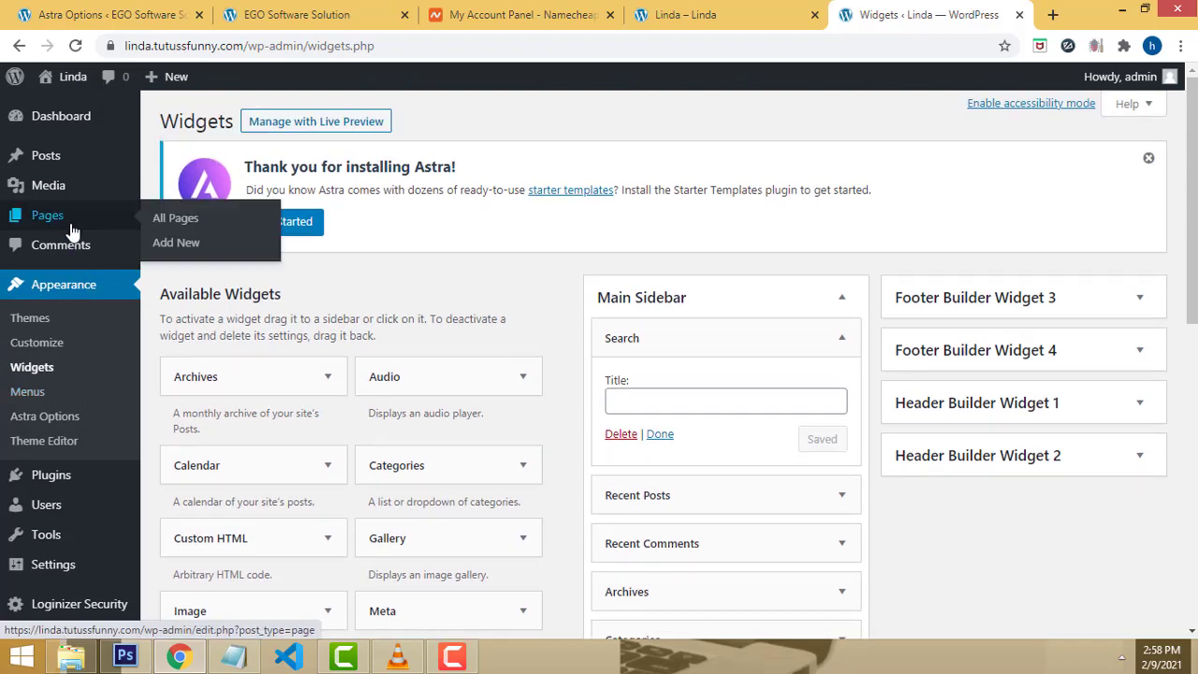
{"action": "mouse_move", "coordinate": [43, 474]}
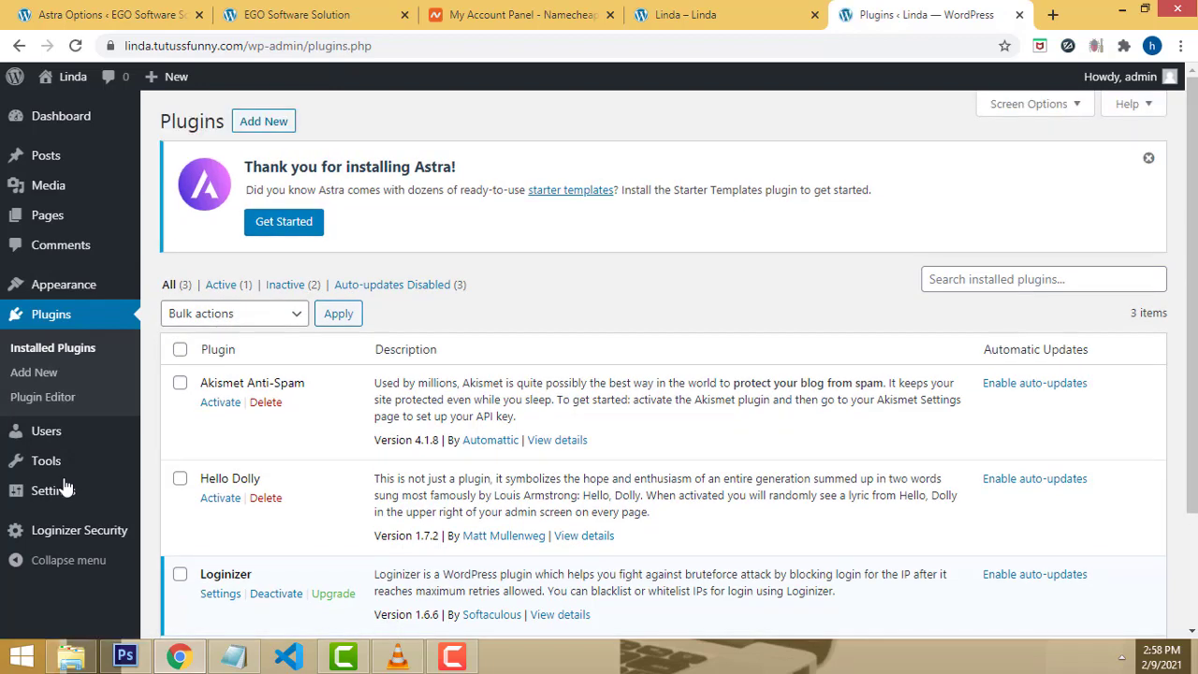
Step: On Add Plugins, search for 'ocean extra' copied from the notes and install Ocean Extra
{"action": "left_click", "coordinate": [261, 124]}
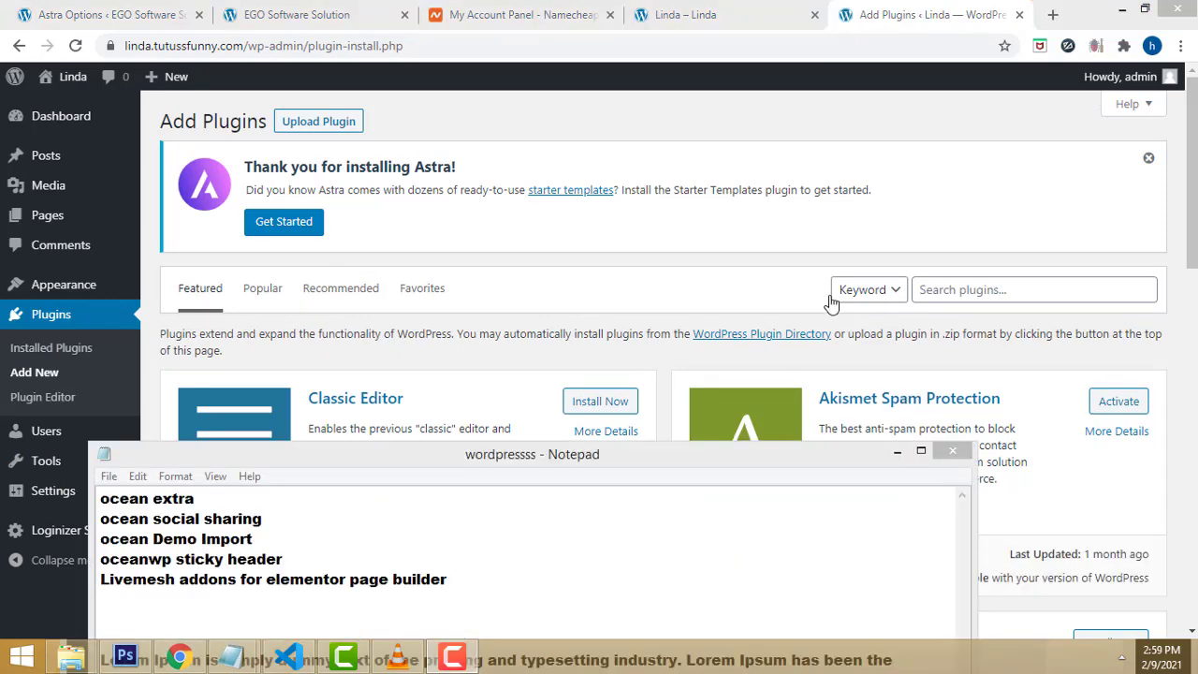
{"action": "scroll", "coordinate": [1048, 240], "scroll_direction": "down", "scroll_amount": 2}
{"action": "scroll", "coordinate": [1019, 206], "scroll_direction": "up", "scroll_amount": 1}
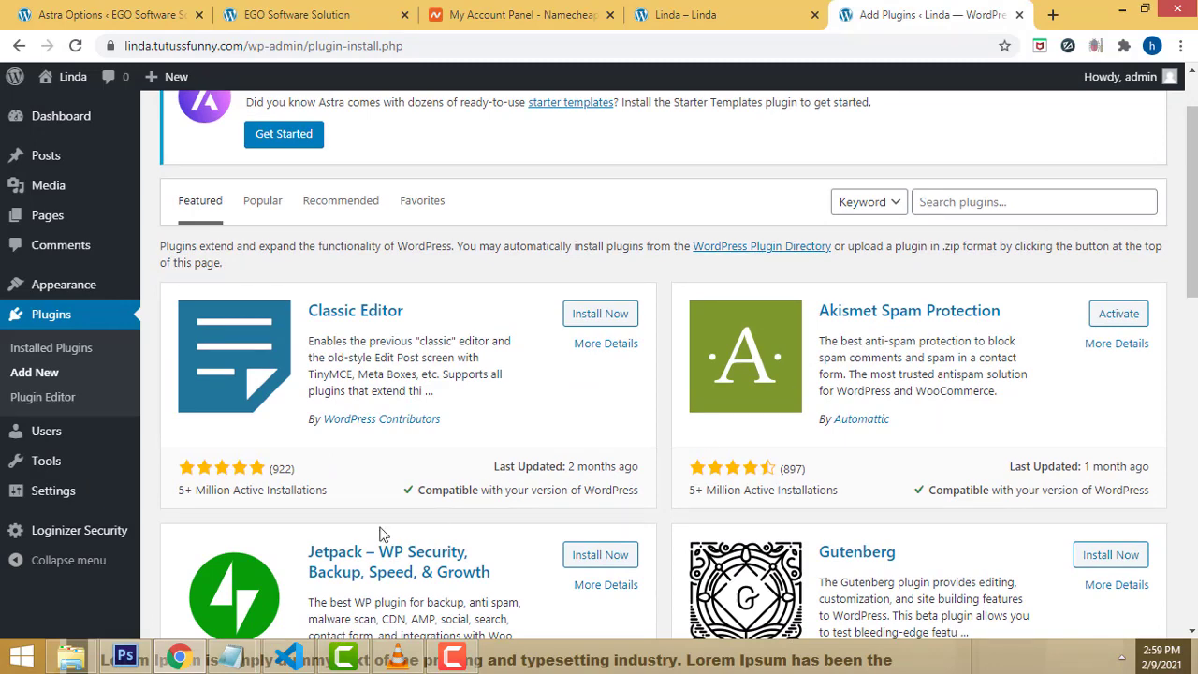
{"action": "mouse_move", "coordinate": [241, 658]}
{"action": "left_click", "coordinate": [311, 521]}
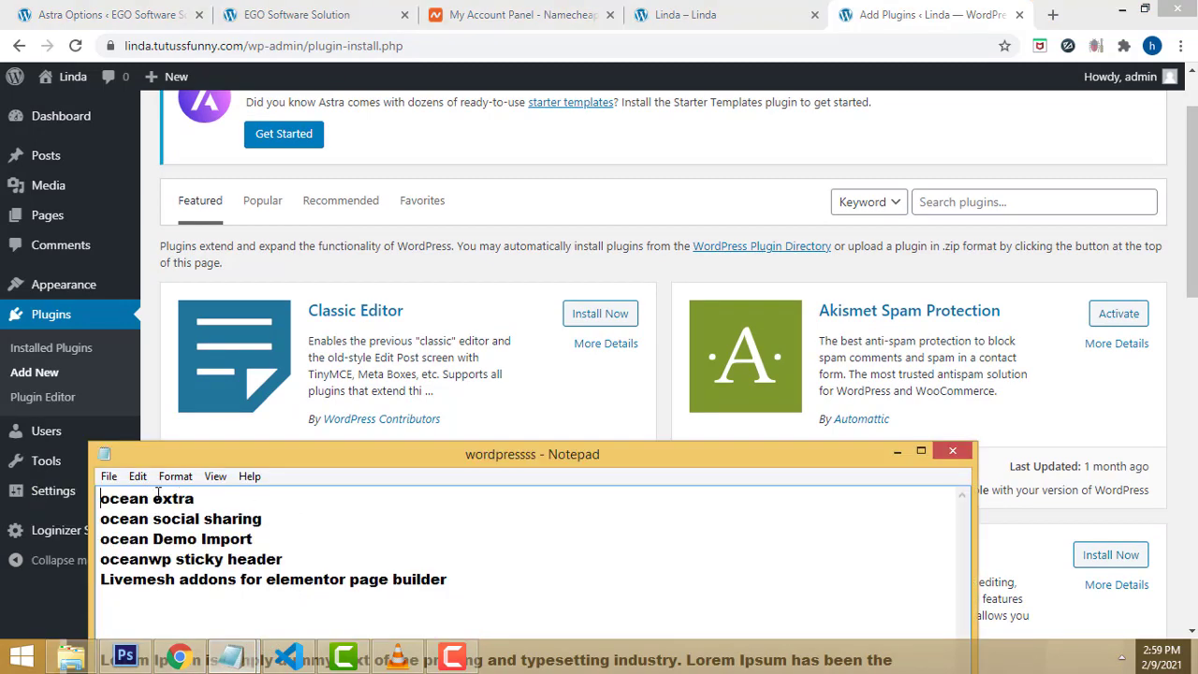
{"action": "left_click_drag", "start_coordinate": [222, 497], "coordinate": [56, 496]}
{"action": "key", "text": "ctrl+c"}
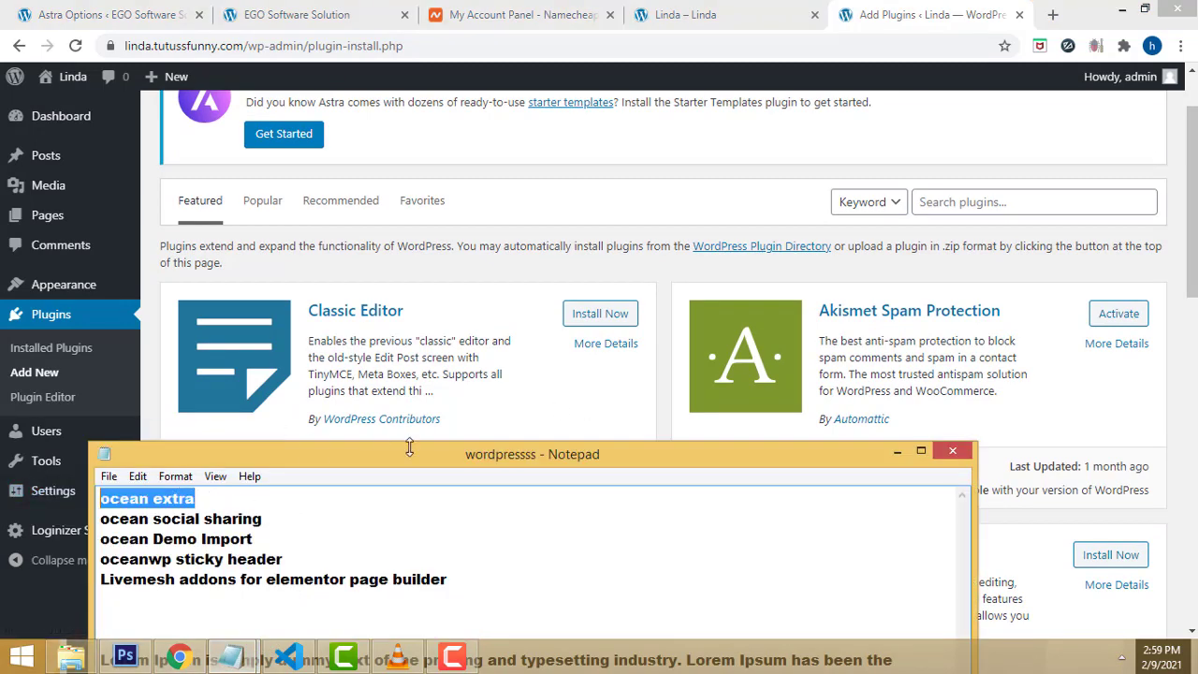
{"action": "left_click", "coordinate": [956, 206]}
{"action": "key", "text": "ctrl+v"}
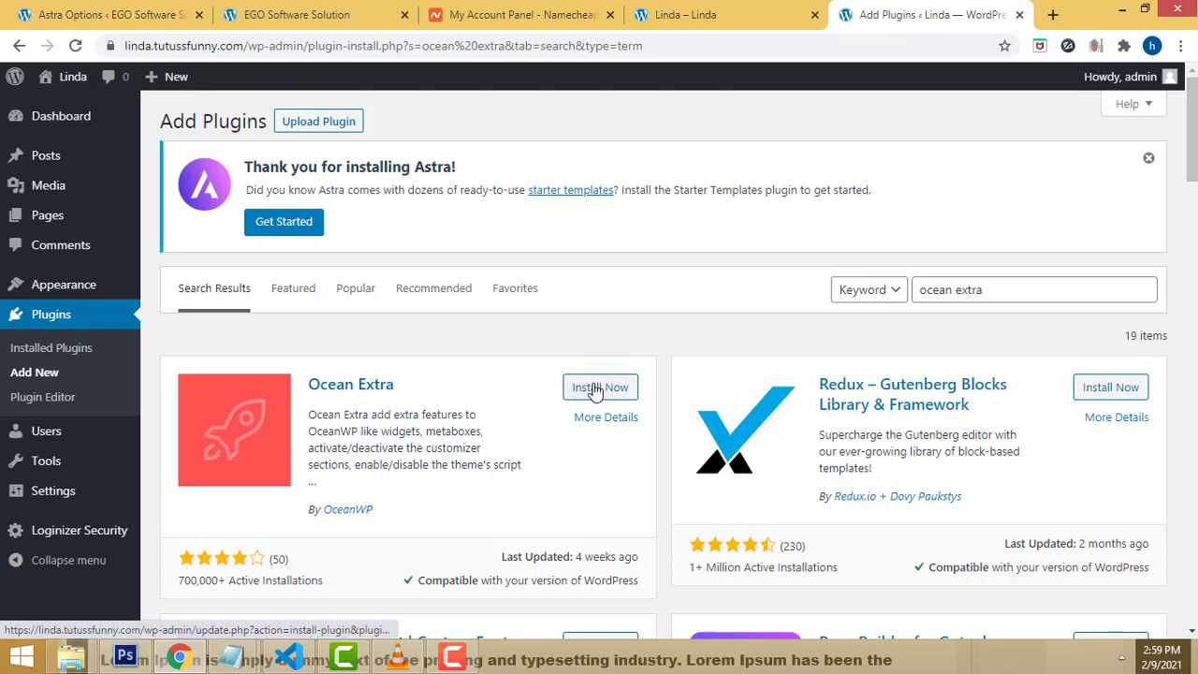
{"action": "left_click", "coordinate": [600, 389]}
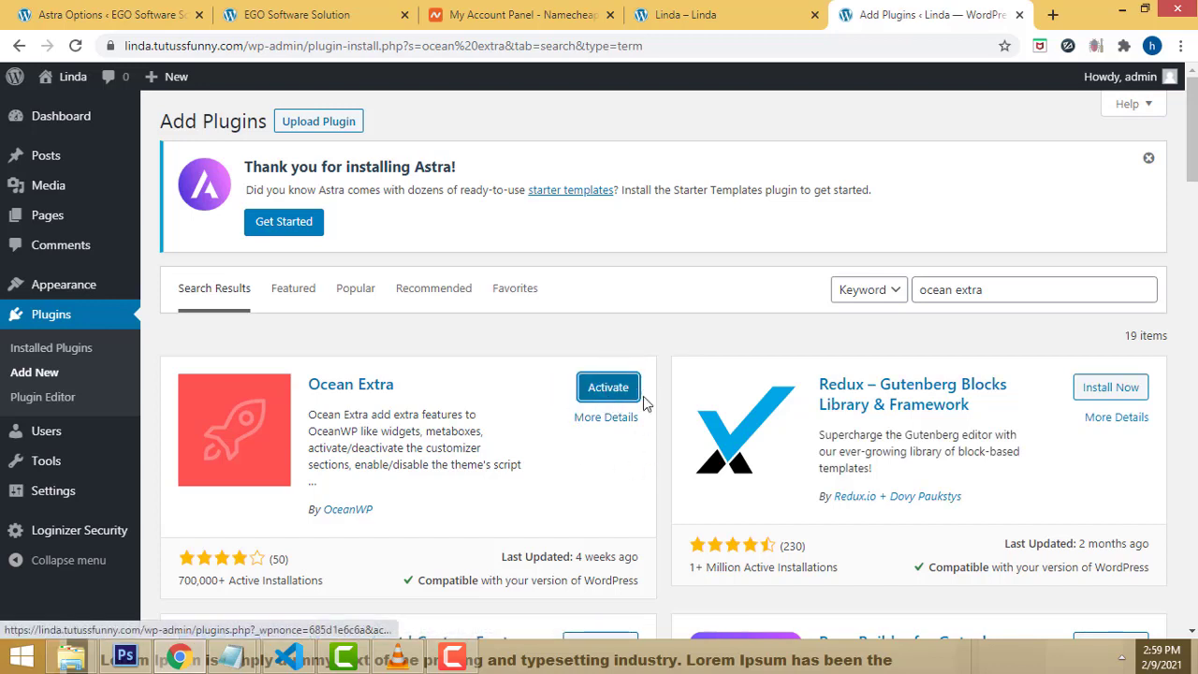
Step: Search for 'ocean social sharing' from the notes and install Ocean Social Sharing
{"action": "mouse_move", "coordinate": [222, 635]}
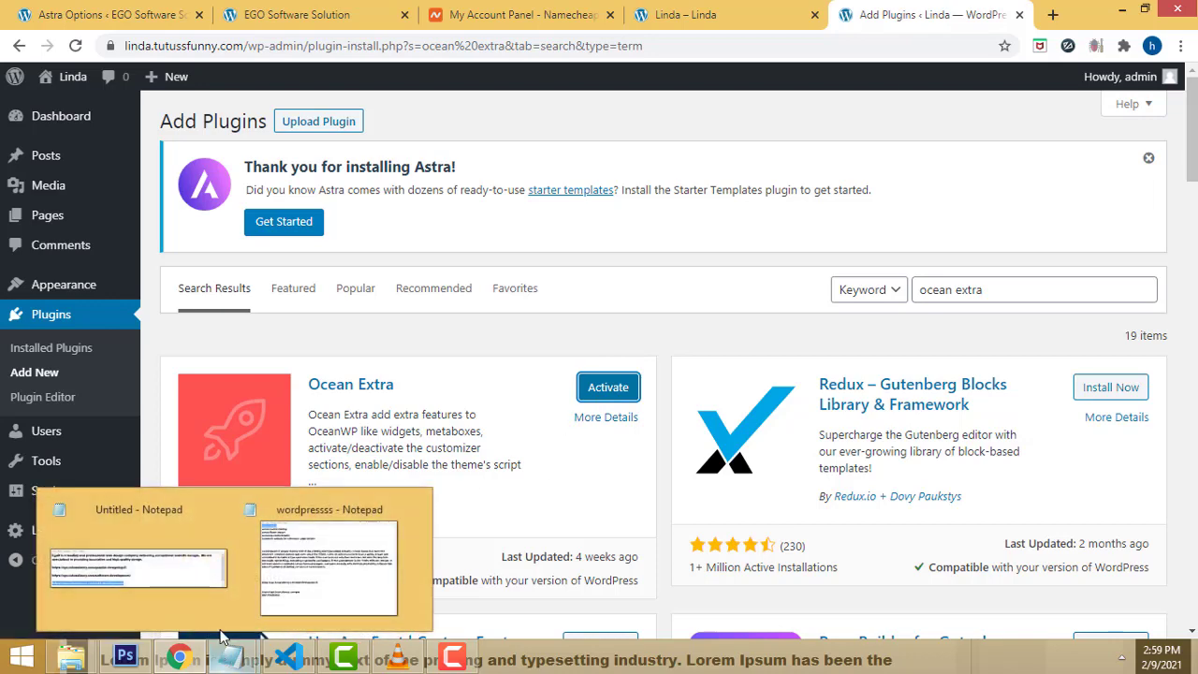
{"action": "left_click", "coordinate": [297, 539]}
{"action": "left_click_drag", "start_coordinate": [288, 518], "coordinate": [71, 520]}
{"action": "key", "text": "ctrl+c"}
{"action": "double_click", "coordinate": [1001, 300]}
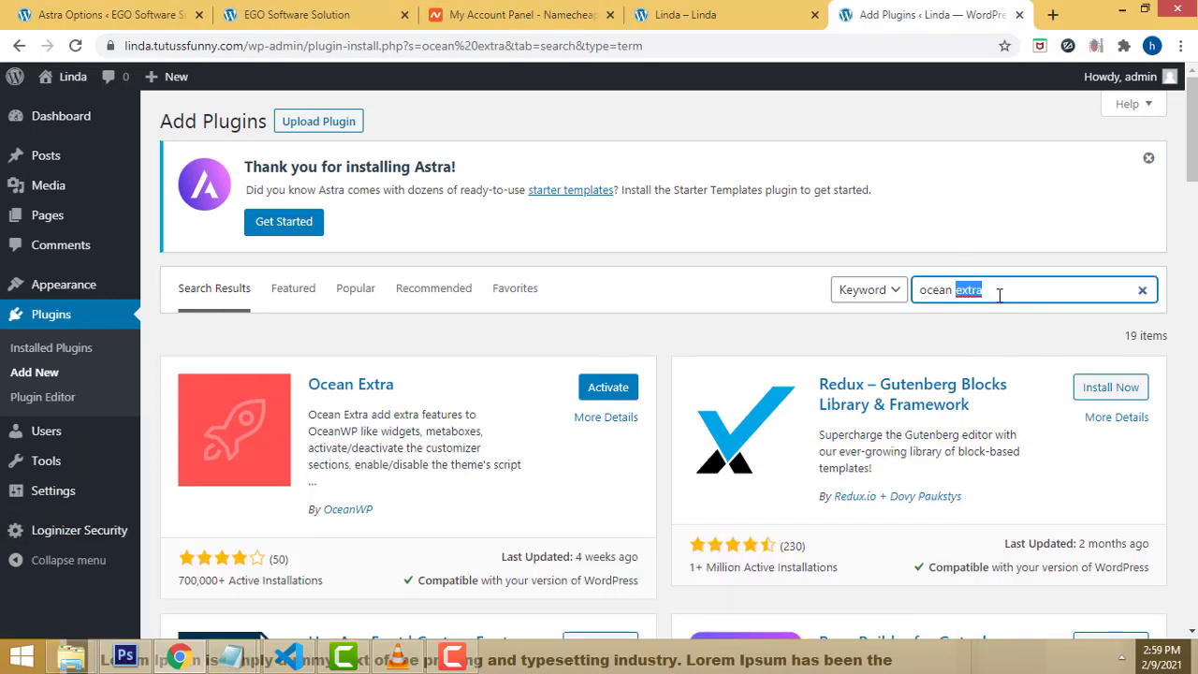
{"action": "key", "text": "ctrl+a"}
{"action": "key", "text": "ctrl+v"}
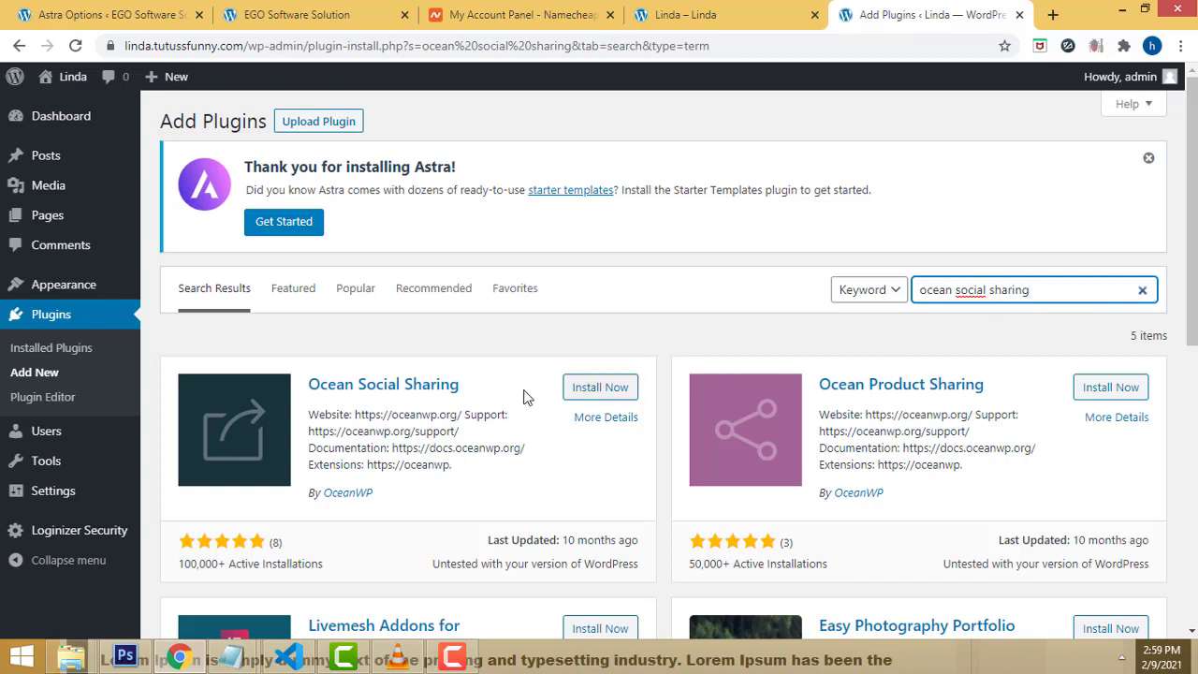
{"action": "scroll", "coordinate": [669, 377], "scroll_direction": "down", "scroll_amount": 1}
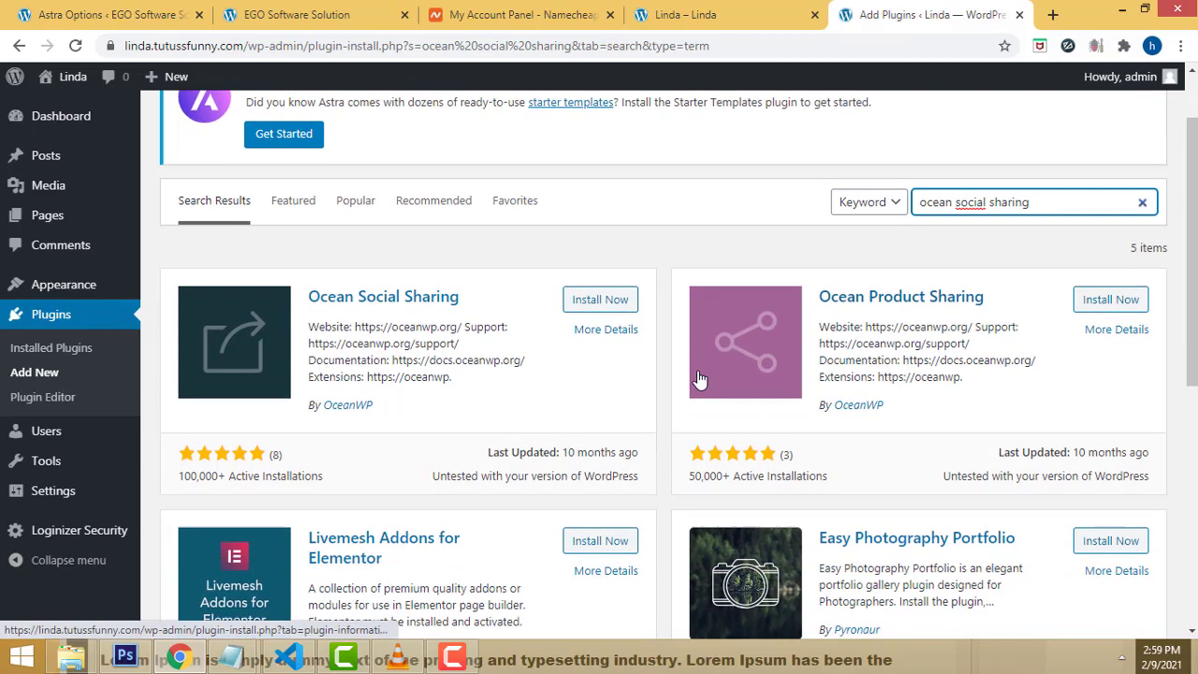
{"action": "left_click", "coordinate": [600, 299]}
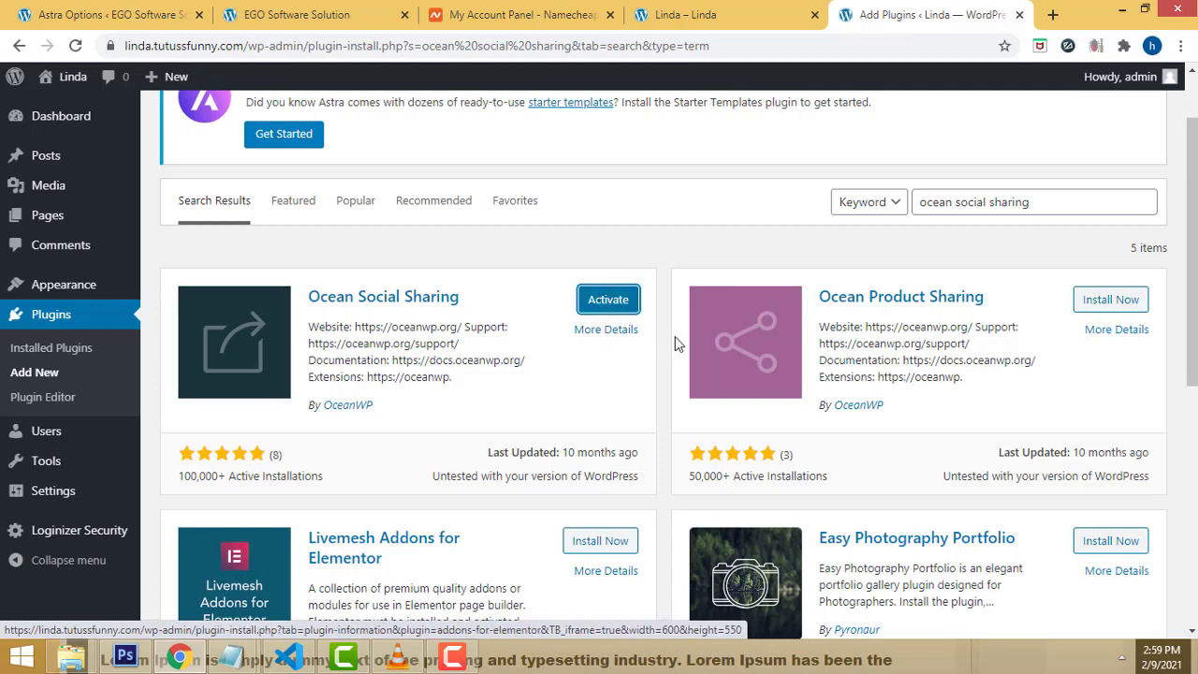
Step: Search for 'ocean Demo Import' from the notes and install Ocean Demo Import
{"action": "mouse_move", "coordinate": [233, 658]}
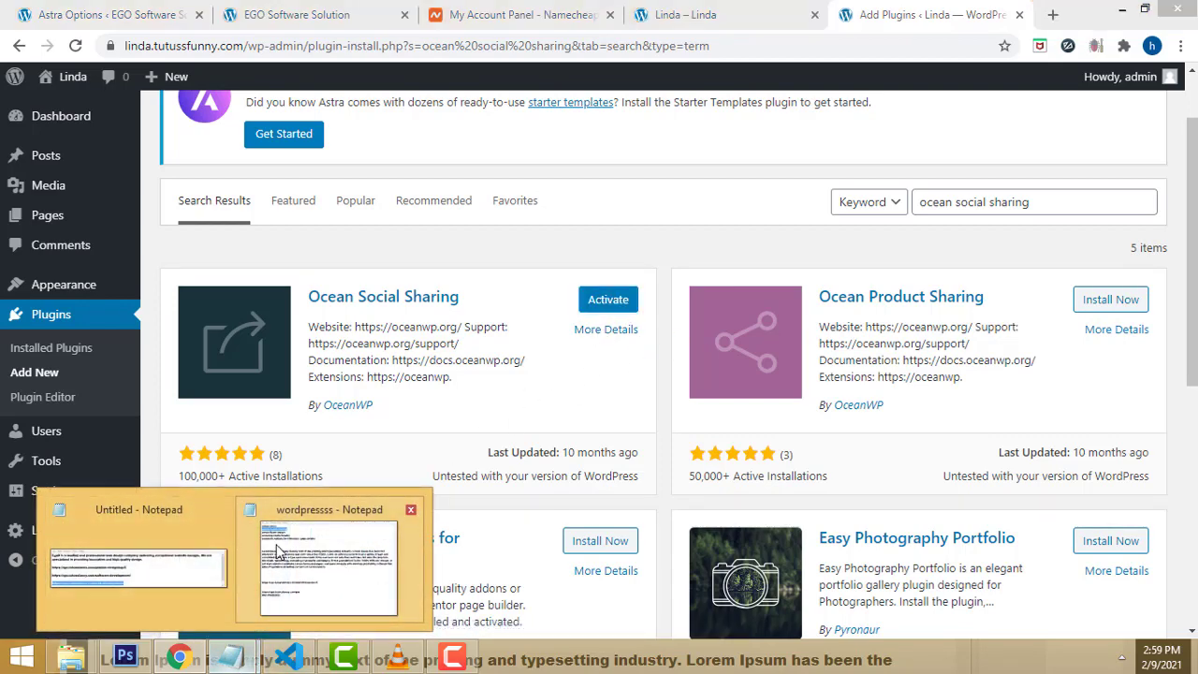
{"action": "left_click", "coordinate": [281, 524]}
{"action": "left_click_drag", "start_coordinate": [288, 539], "coordinate": [81, 539]}
{"action": "key", "text": "ctrl+c"}
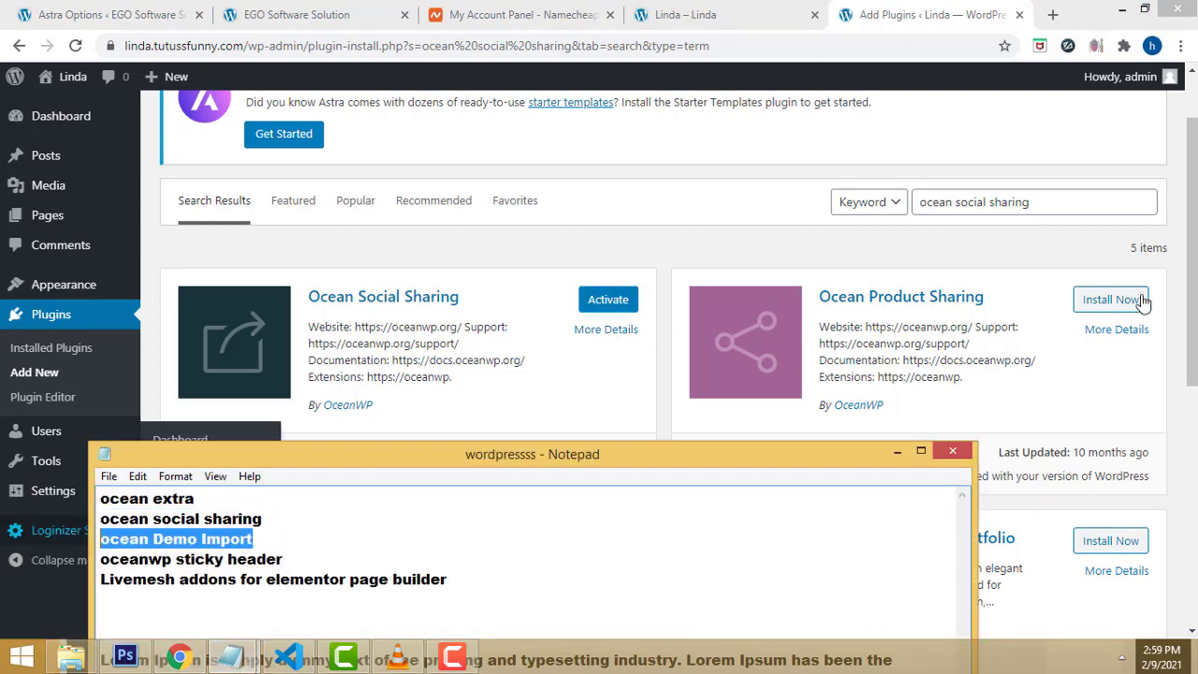
{"action": "double_click", "coordinate": [1057, 210]}
{"action": "key", "text": "ctrl+a"}
{"action": "key", "text": "ctrl+v"}
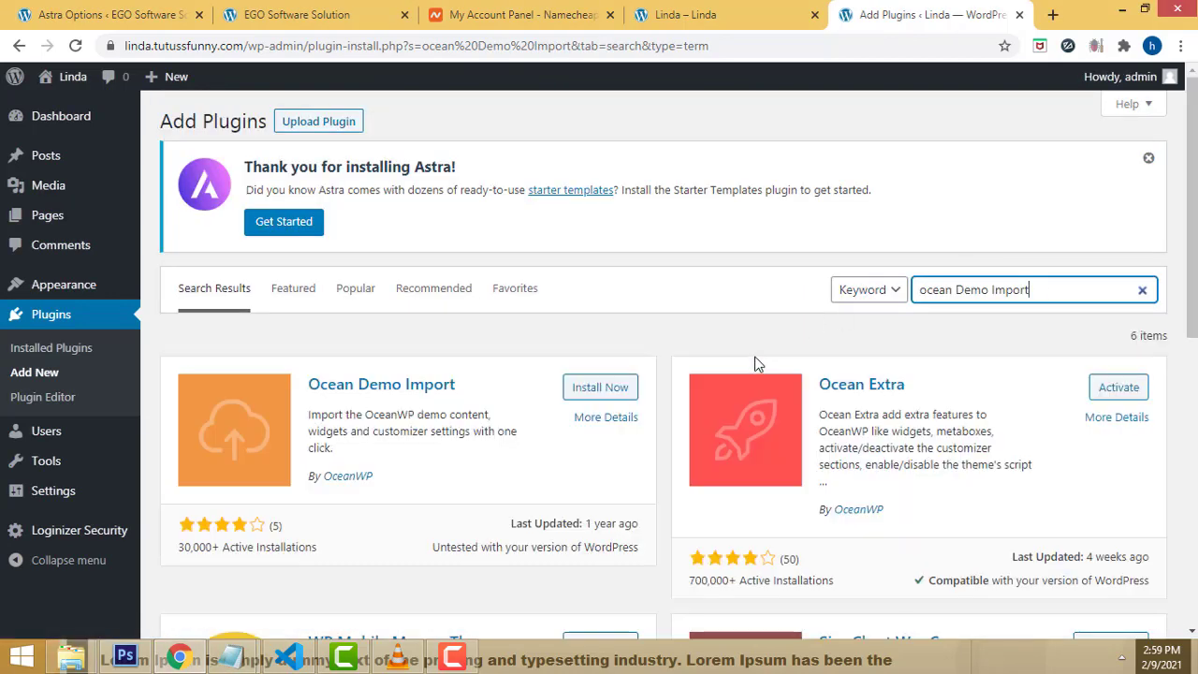
{"action": "left_click", "coordinate": [600, 393]}
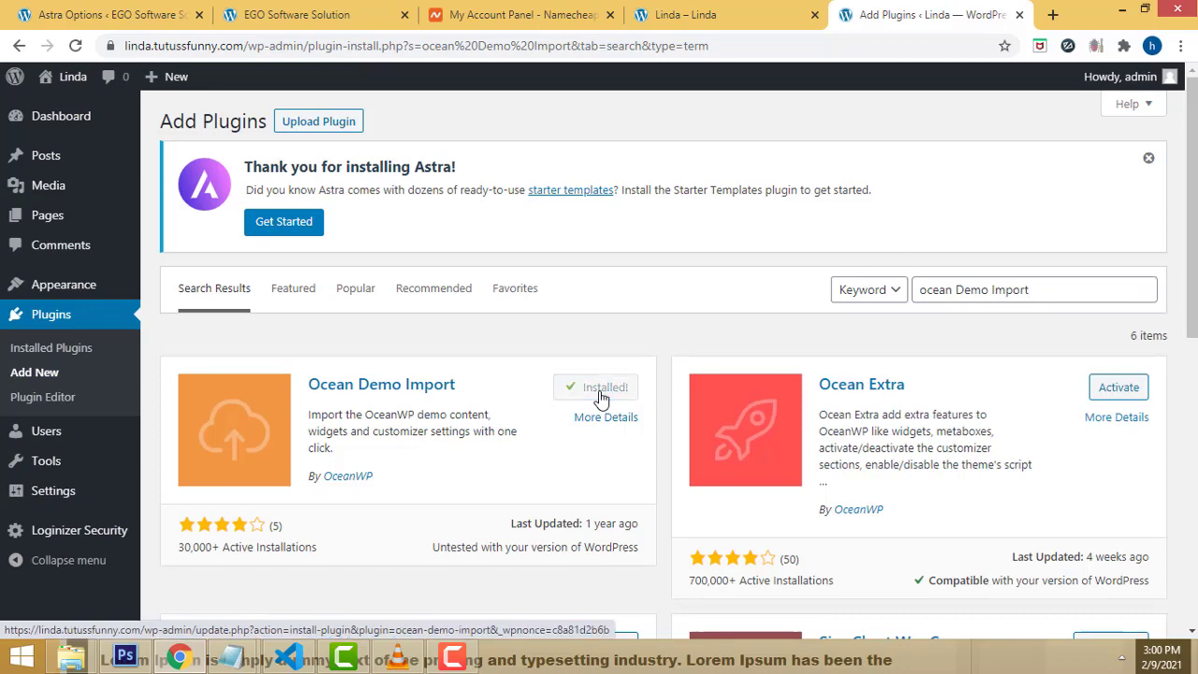
{"action": "scroll", "coordinate": [676, 421], "scroll_direction": "down", "scroll_amount": 1}
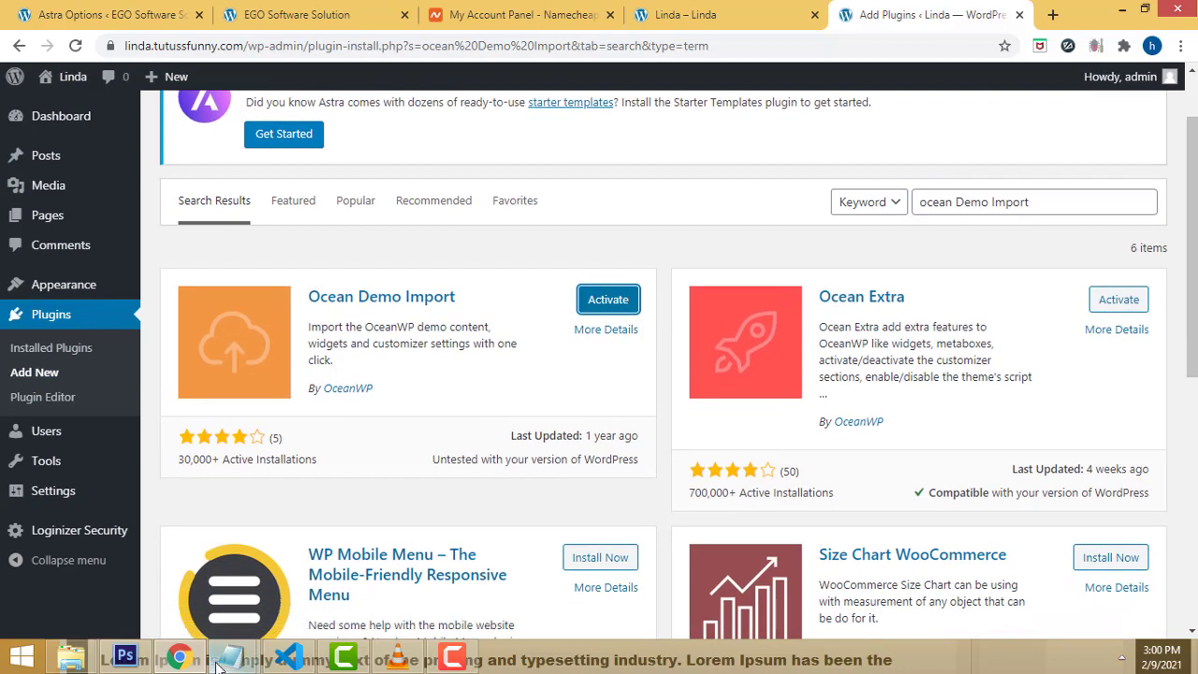
Step: Search for 'oceanwp sticky header' from the notes and install the Oceanwp sticky header plugin
{"action": "mouse_move", "coordinate": [234, 658]}
{"action": "left_click", "coordinate": [328, 567]}
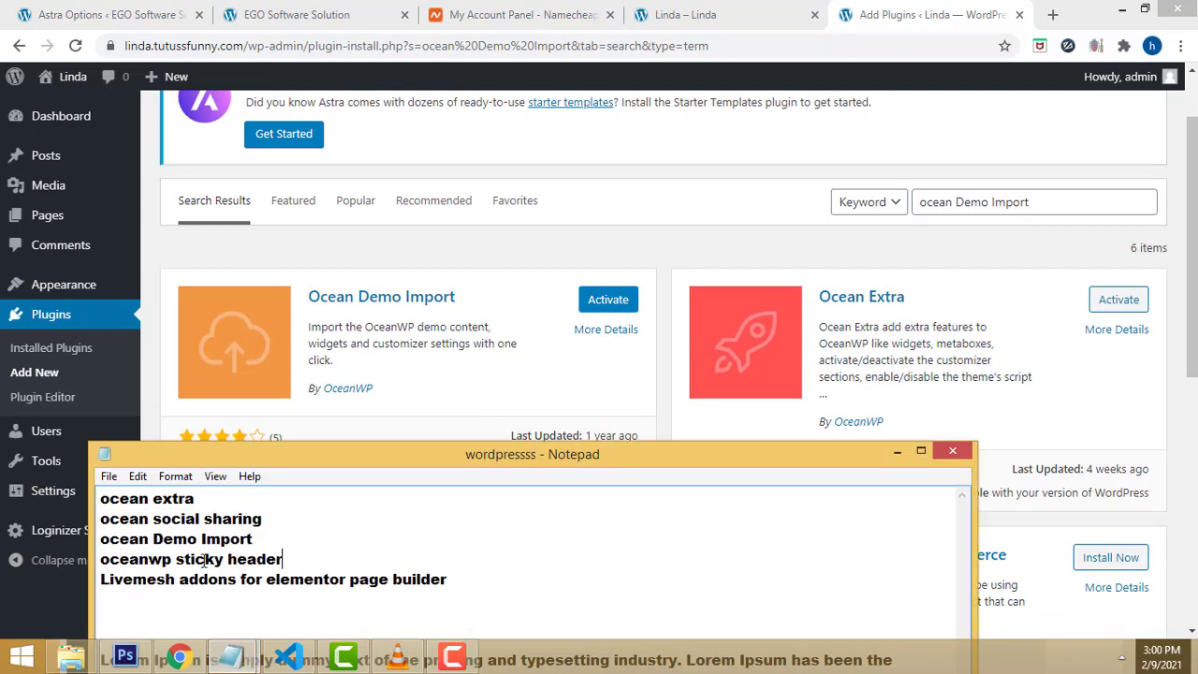
{"action": "left_click_drag", "start_coordinate": [283, 559], "coordinate": [14, 566]}
{"action": "key", "text": "ctrl+c"}
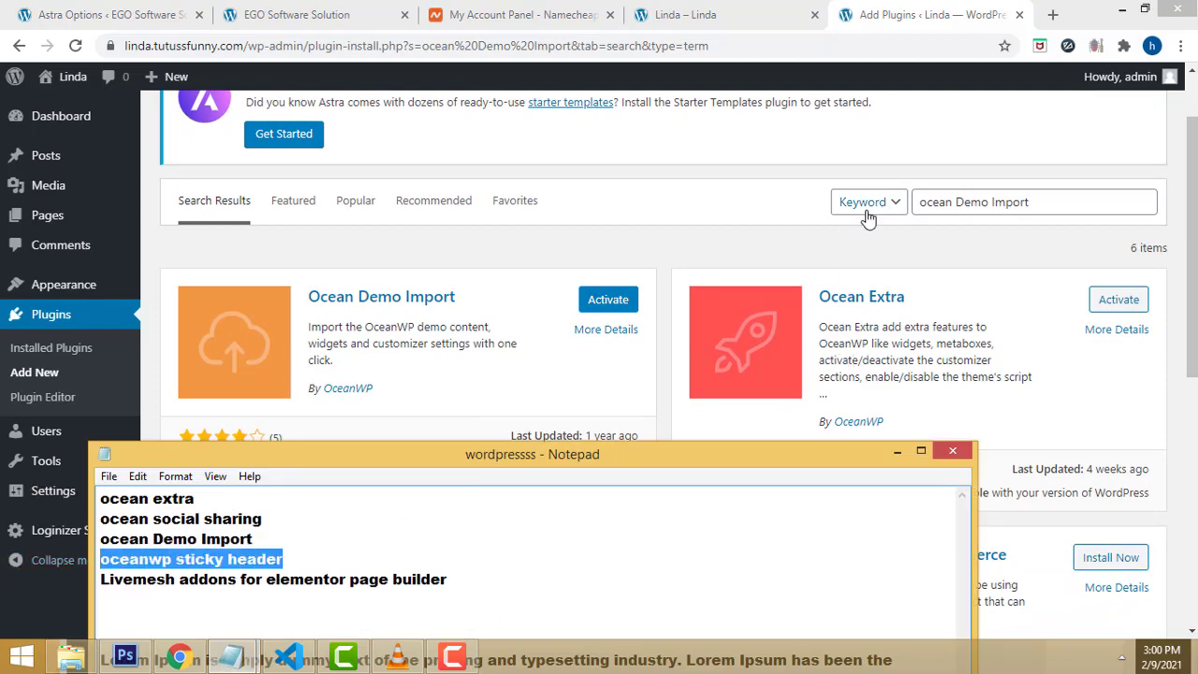
{"action": "left_click", "coordinate": [1064, 203]}
{"action": "key", "text": "ctrl+a"}
{"action": "key", "text": "ctrl+v"}
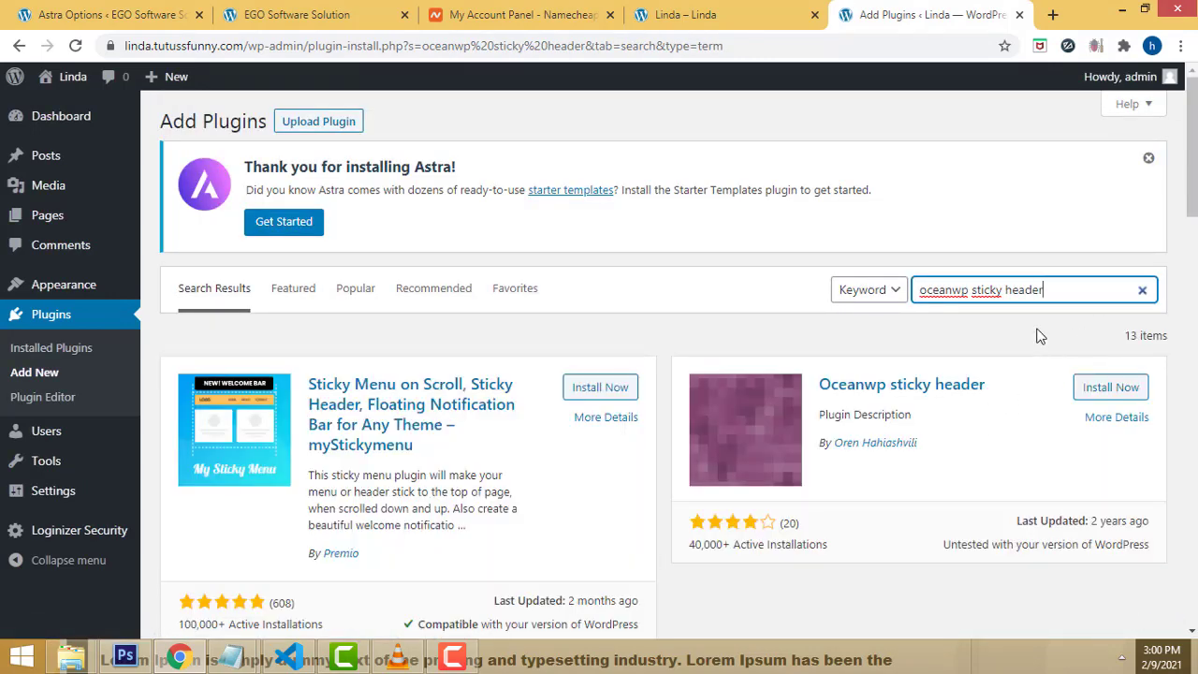
{"action": "scroll", "coordinate": [898, 309], "scroll_direction": "down", "scroll_amount": 2}
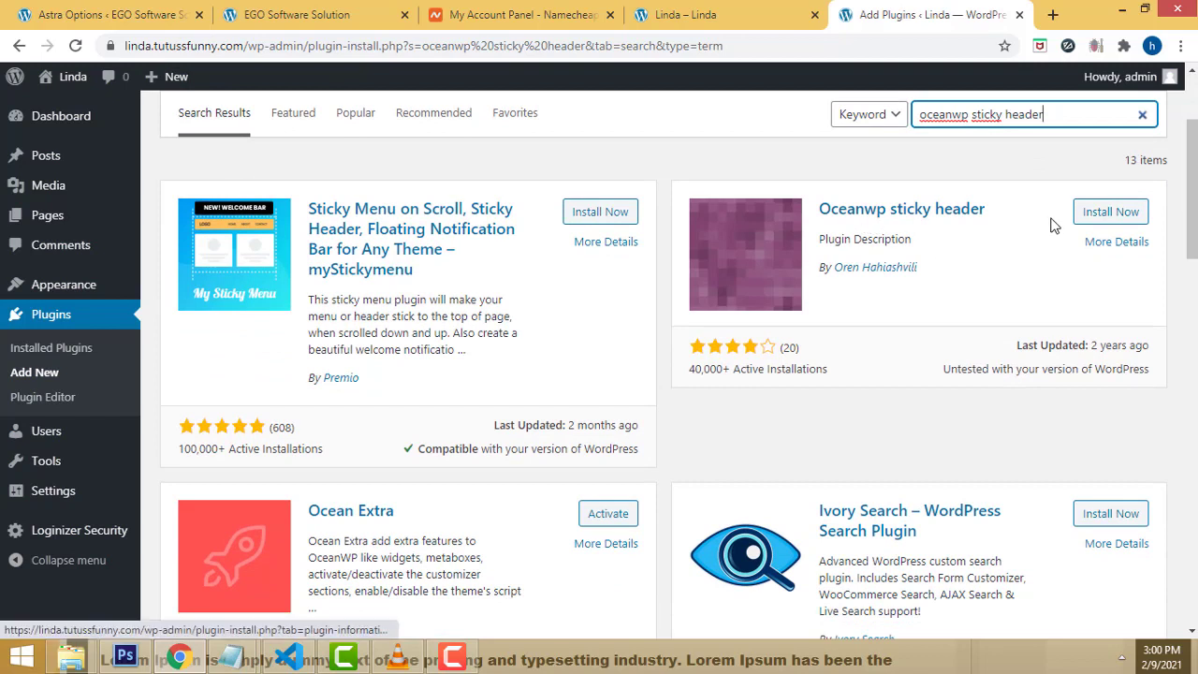
{"action": "left_click", "coordinate": [1112, 213]}
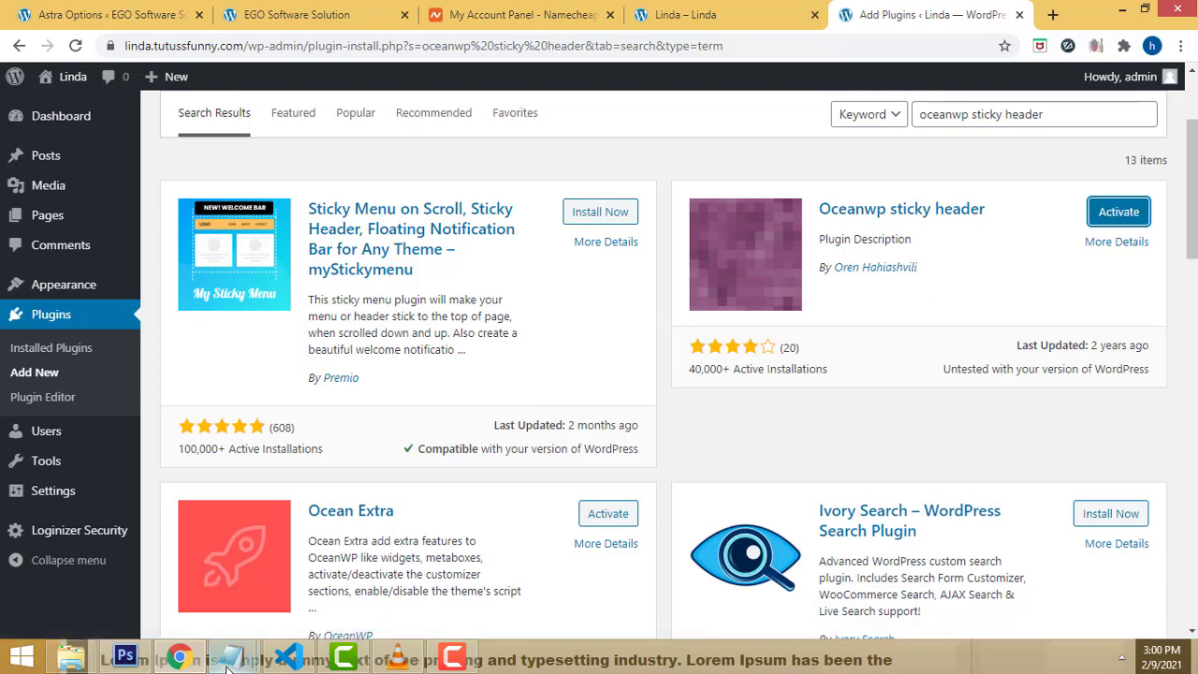
Step: Search for the Livemesh addons line from the notes and install Livemesh Addons for Elementor
{"action": "mouse_move", "coordinate": [230, 658]}
{"action": "left_click", "coordinate": [307, 567]}
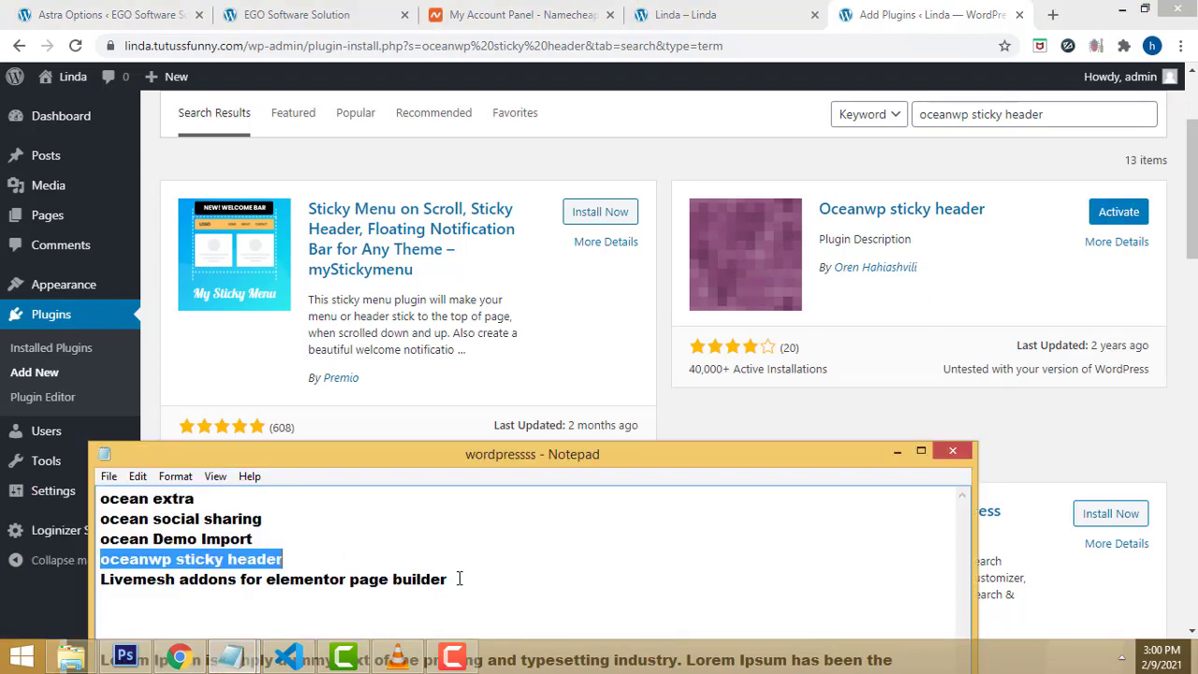
{"action": "left_click_drag", "start_coordinate": [459, 578], "coordinate": [4, 576]}
{"action": "key", "text": "ctrl+c"}
{"action": "left_click", "coordinate": [1048, 114]}
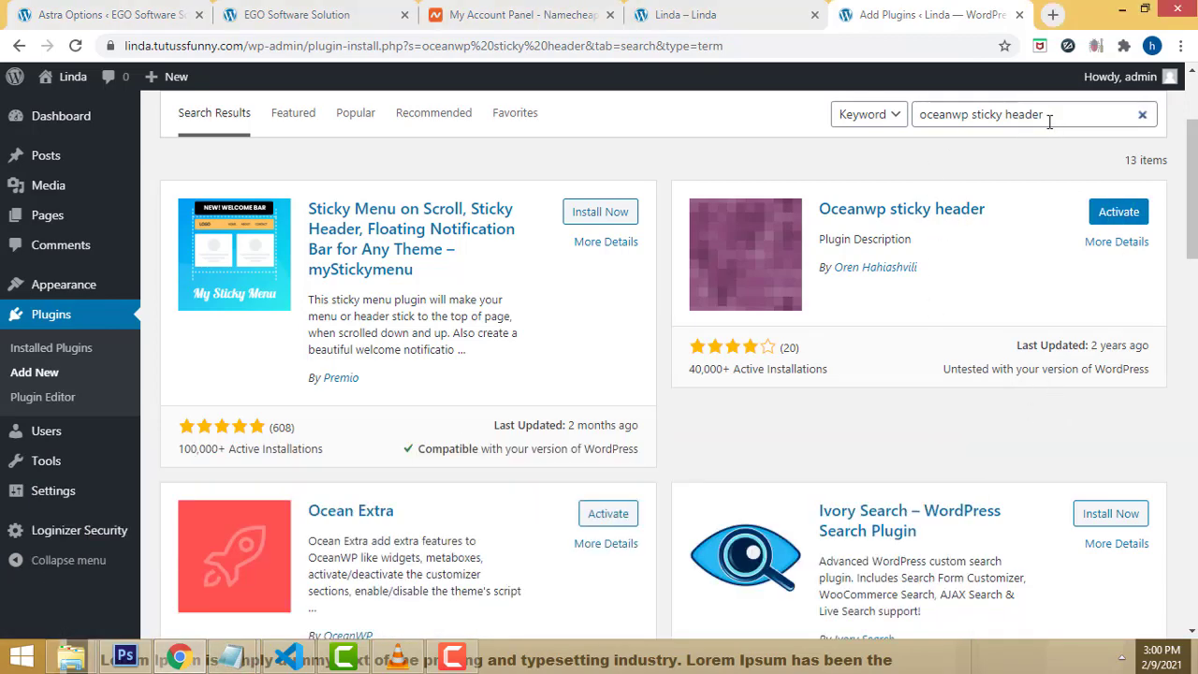
{"action": "key", "text": "ctrl+a"}
{"action": "key", "text": "ctrl+v"}
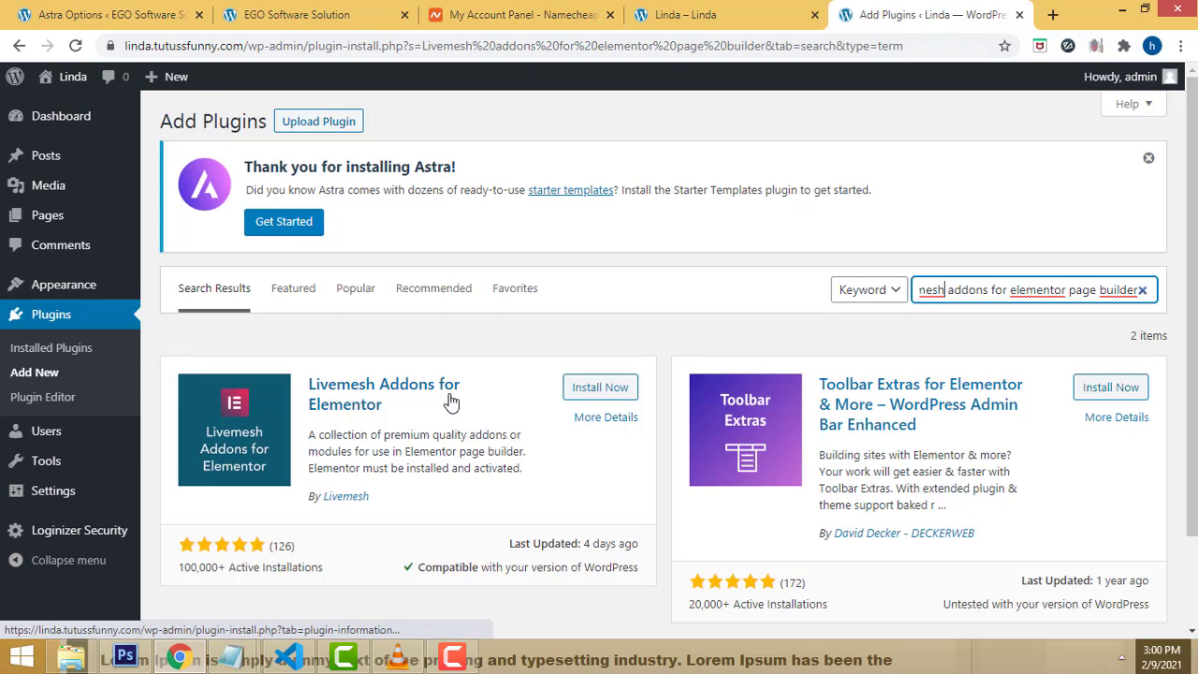
{"action": "left_click", "coordinate": [604, 391]}
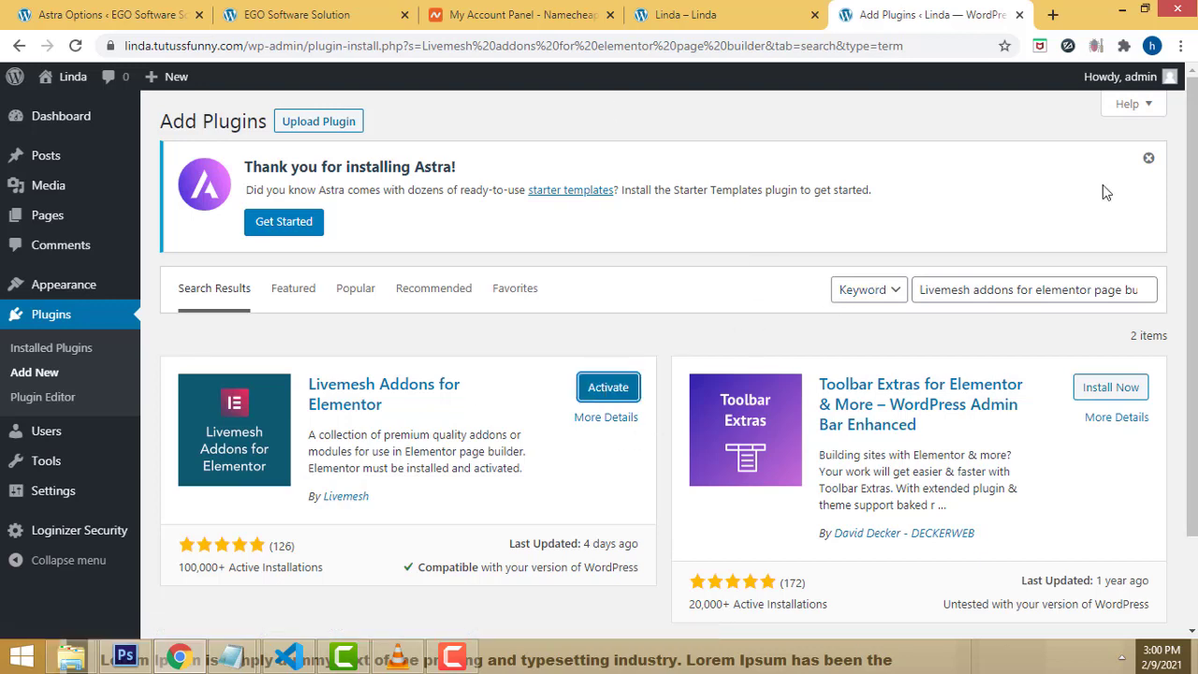
Step: On Installed Plugins, select all plugins and apply the Activate bulk action
{"action": "left_click", "coordinate": [53, 356]}
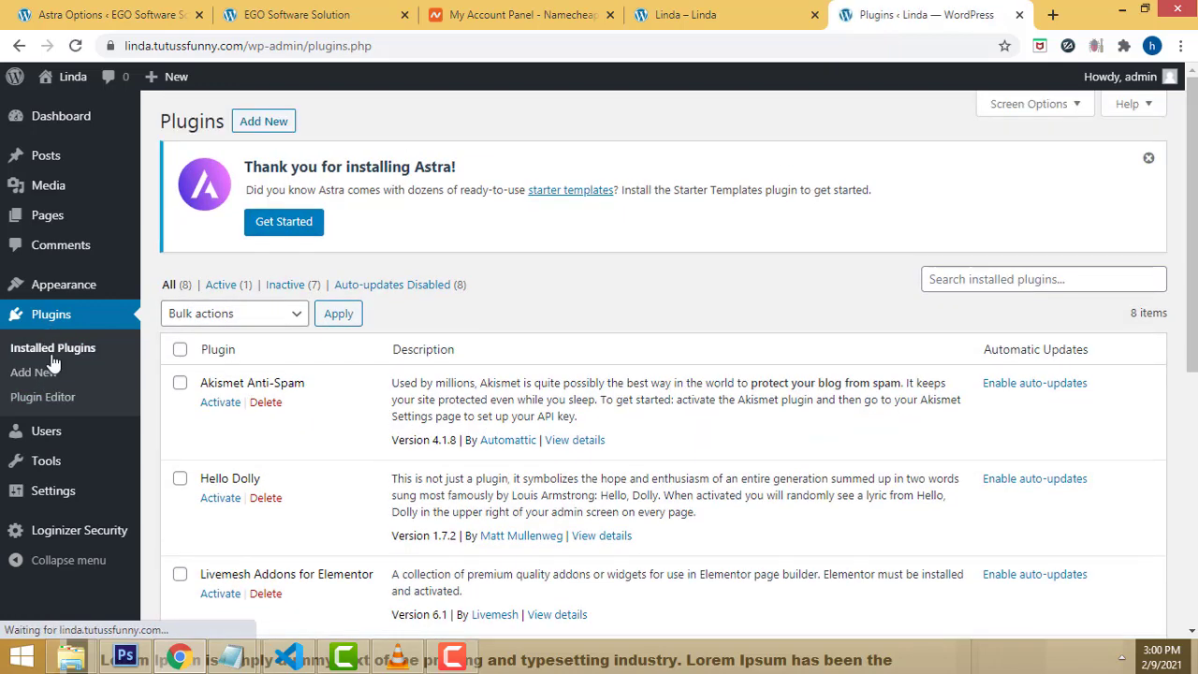
{"action": "scroll", "coordinate": [683, 308], "scroll_direction": "down", "scroll_amount": 1}
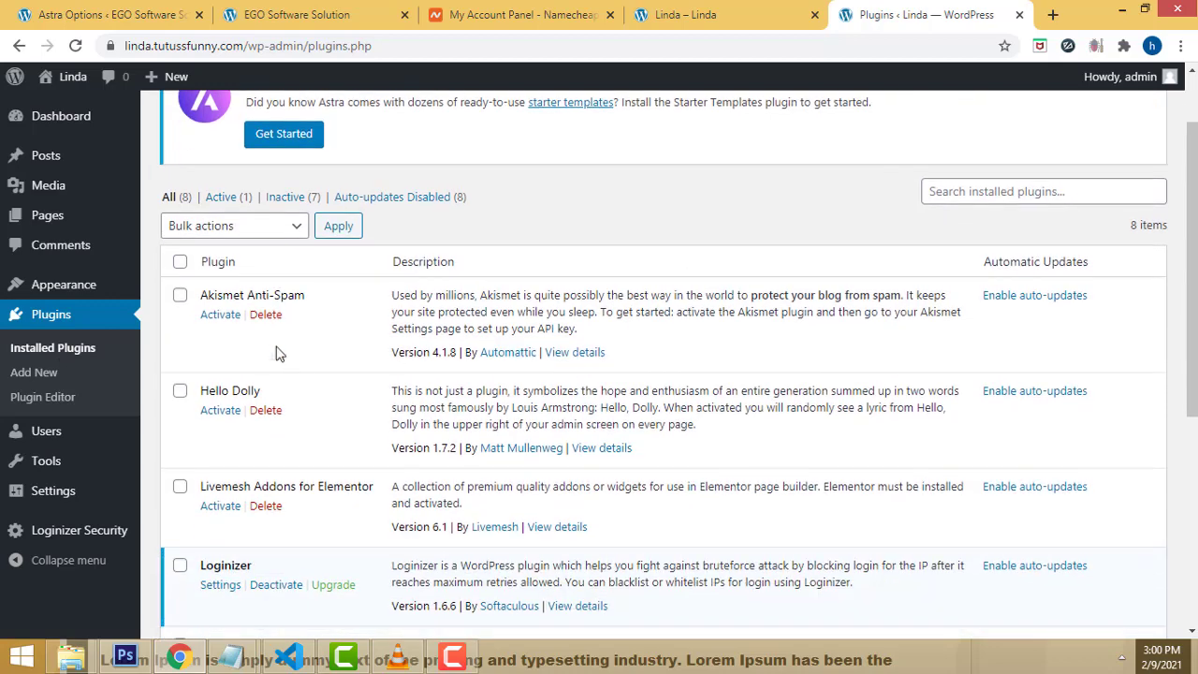
{"action": "scroll", "coordinate": [281, 365], "scroll_direction": "down", "scroll_amount": 1}
{"action": "scroll", "coordinate": [298, 346], "scroll_direction": "up", "scroll_amount": 1}
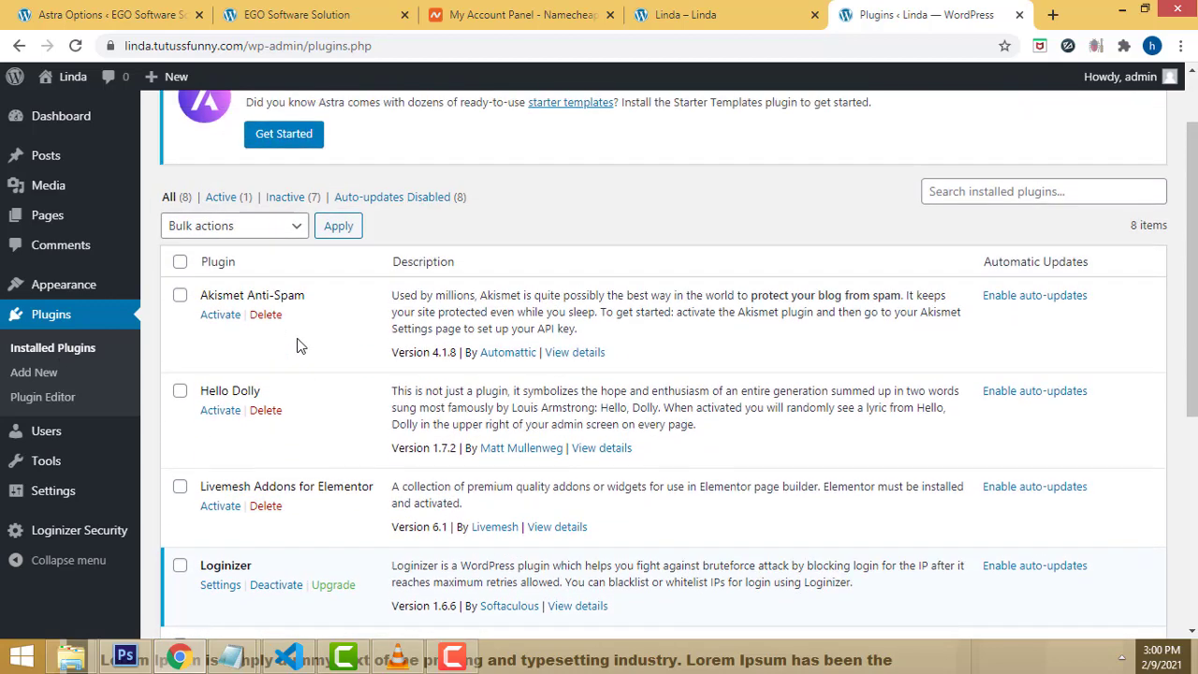
{"action": "left_click", "coordinate": [293, 229]}
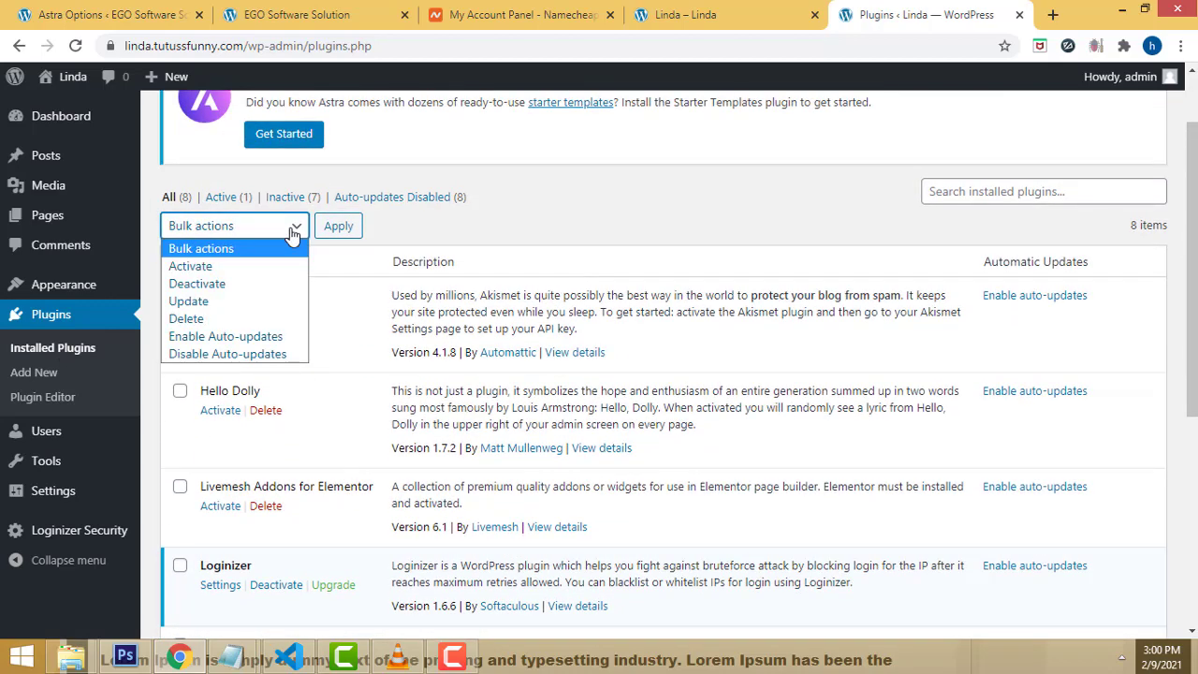
{"action": "left_click", "coordinate": [248, 268]}
{"action": "scroll", "coordinate": [409, 262], "scroll_direction": "down", "scroll_amount": 1}
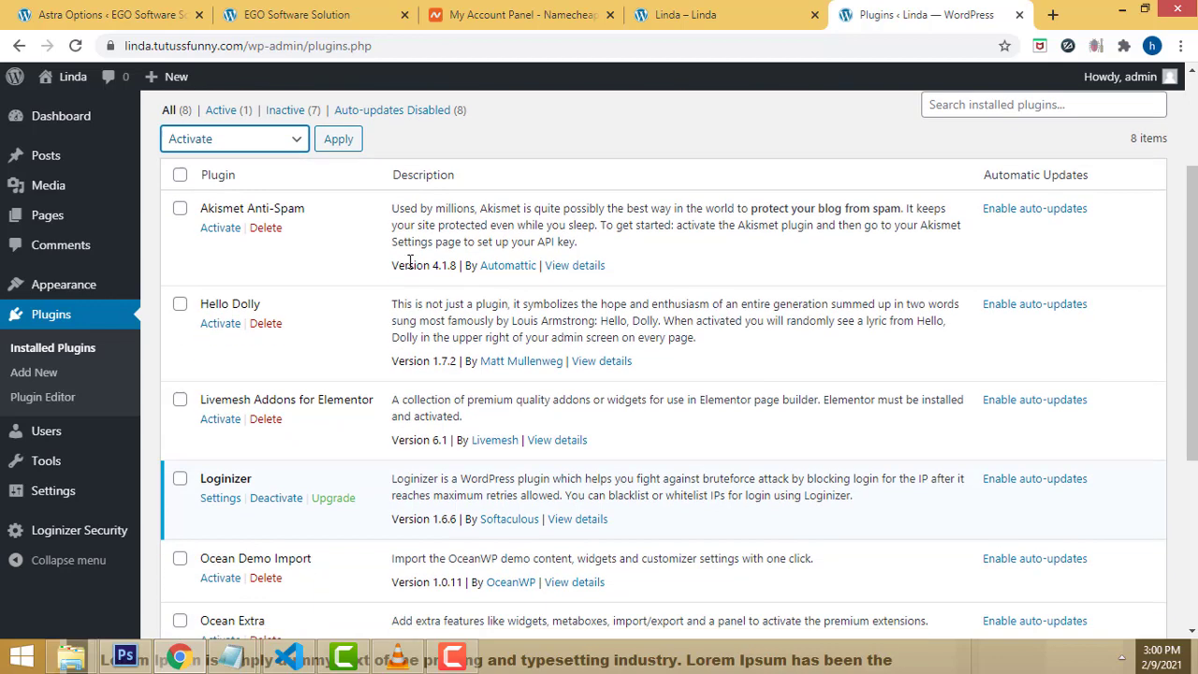
{"action": "left_click", "coordinate": [180, 175]}
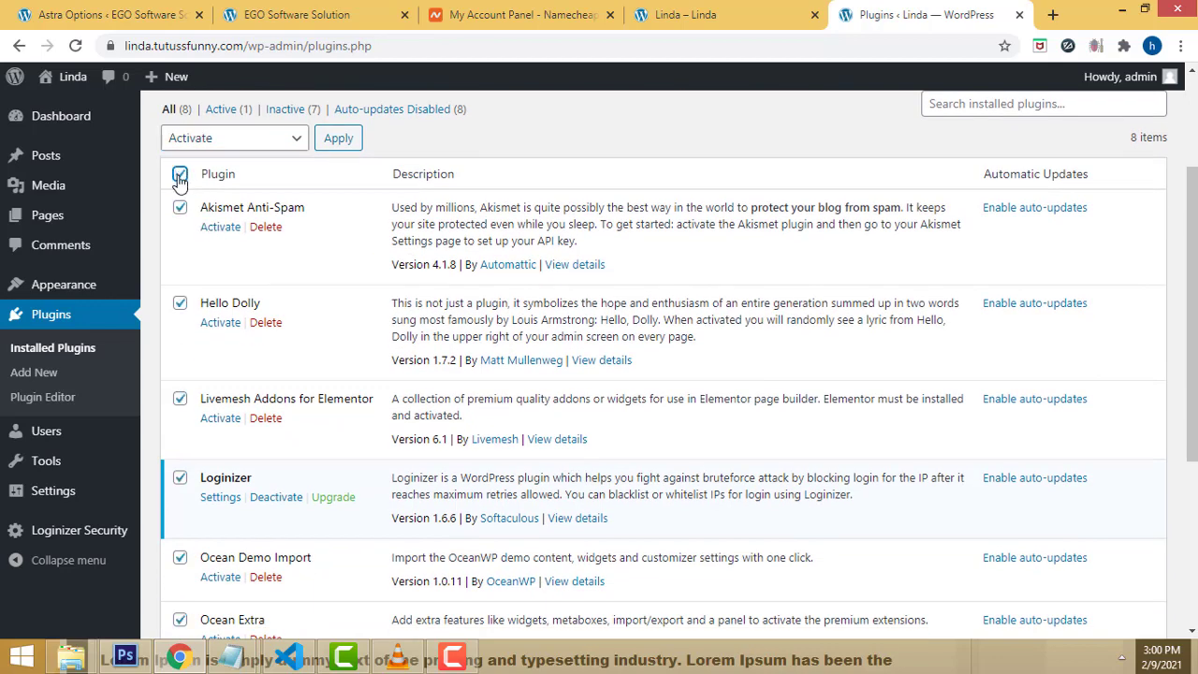
{"action": "left_click", "coordinate": [248, 140]}
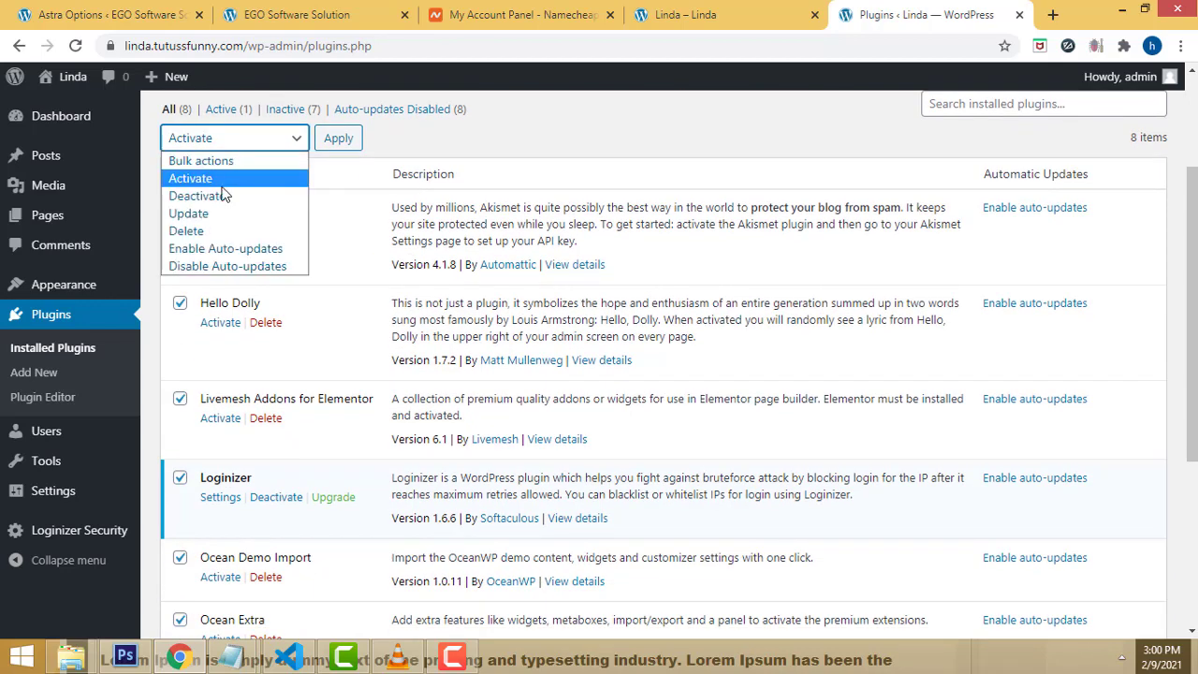
{"action": "left_click", "coordinate": [223, 178]}
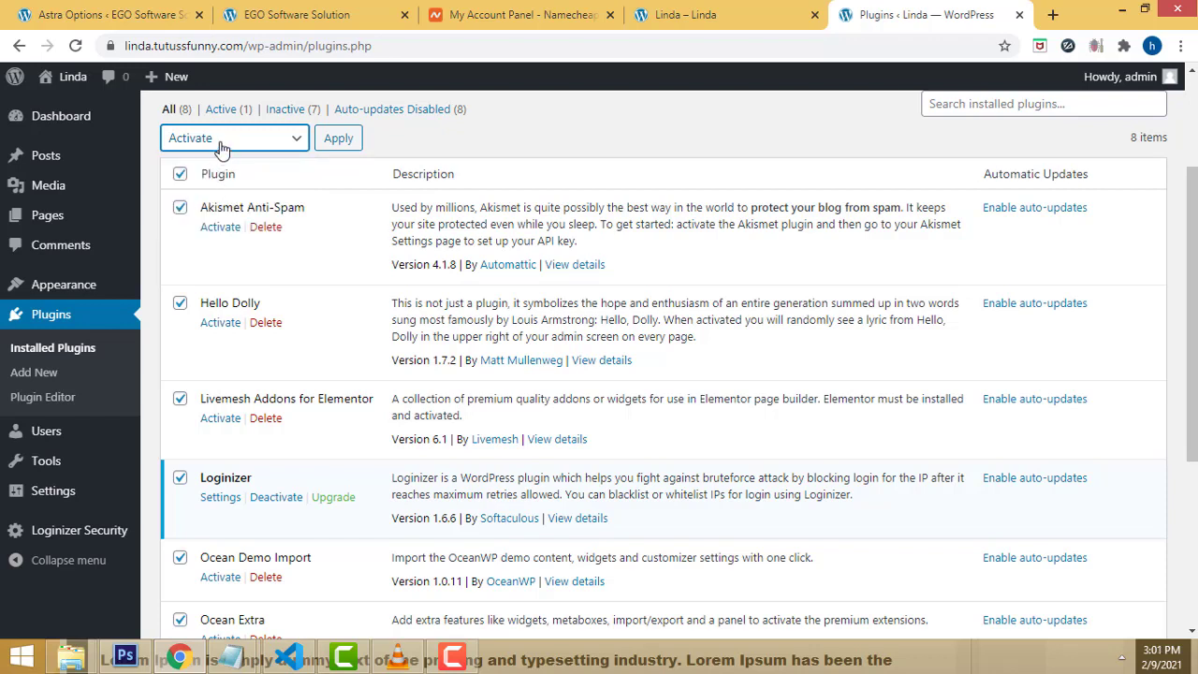
{"action": "left_click", "coordinate": [222, 148]}
{"action": "left_click", "coordinate": [221, 176]}
{"action": "left_click", "coordinate": [338, 140]}
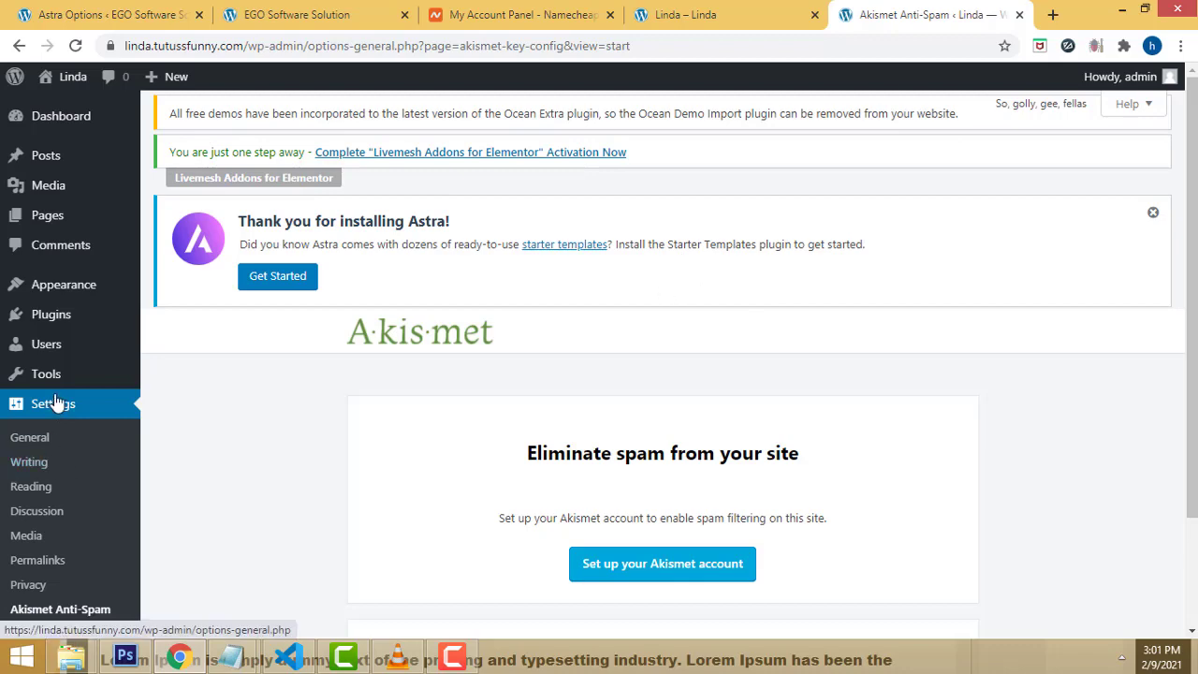
Step: Visit Appearance > Themes, then return to Plugins > Installed Plugins
{"action": "scroll", "coordinate": [94, 379], "scroll_direction": "down", "scroll_amount": 1}
{"action": "scroll", "coordinate": [93, 379], "scroll_direction": "up", "scroll_amount": 1}
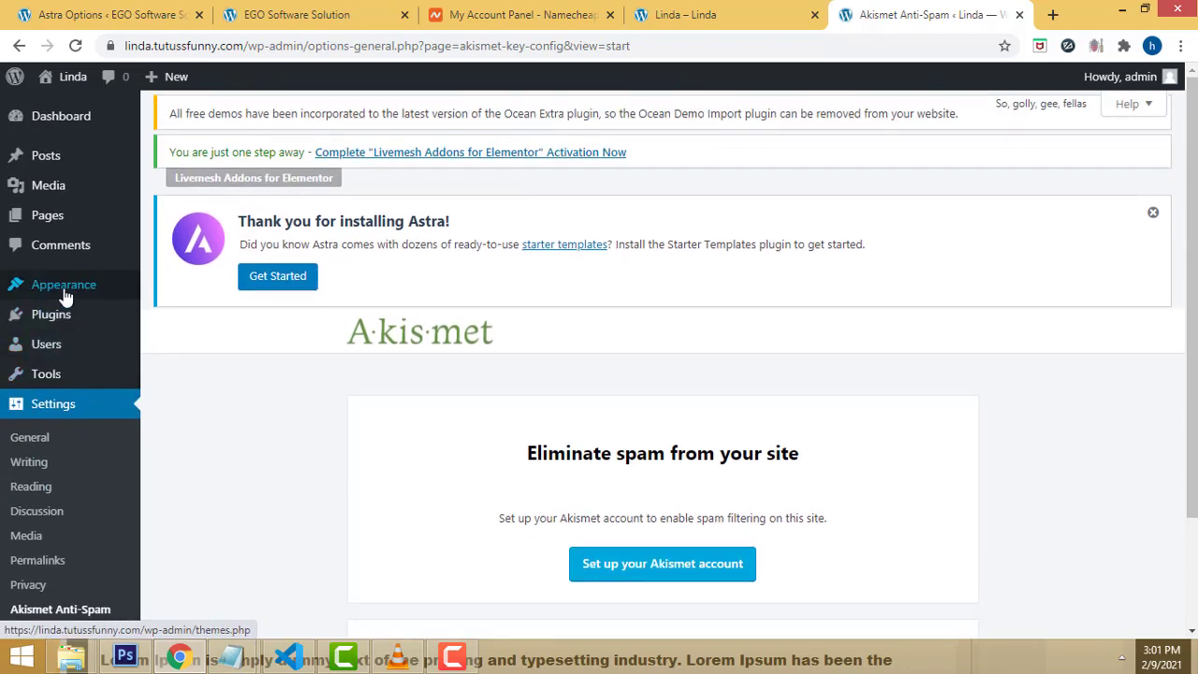
{"action": "mouse_move", "coordinate": [75, 292]}
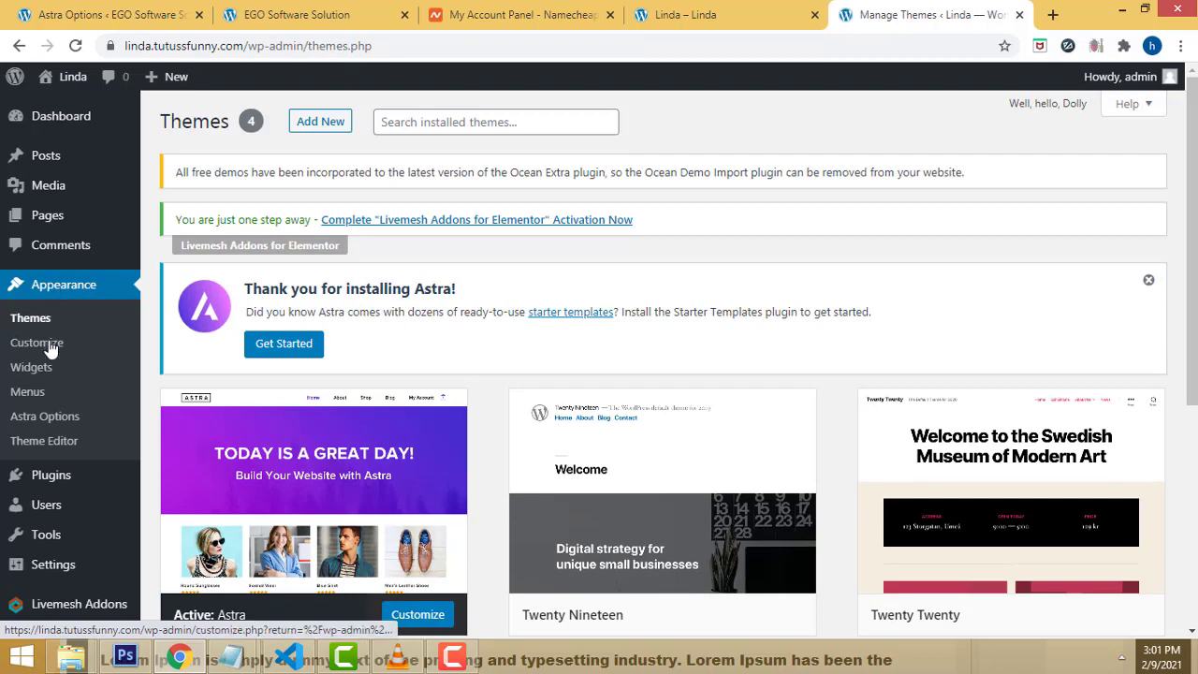
{"action": "mouse_move", "coordinate": [59, 481]}
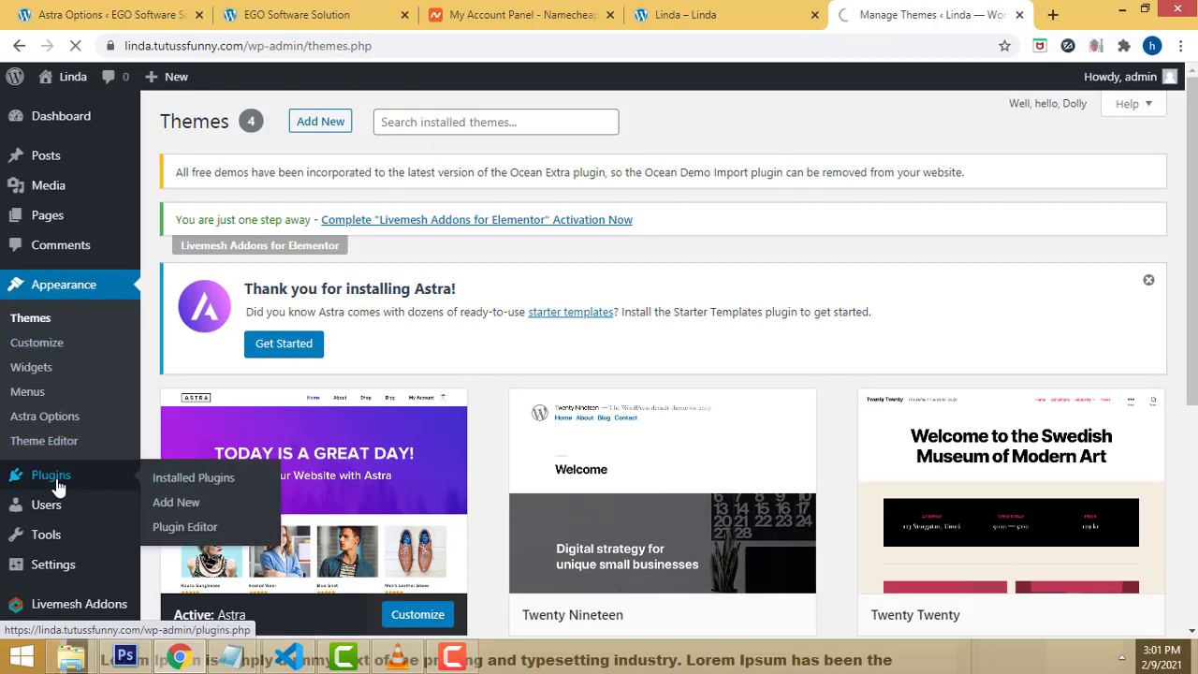
Step: Scroll through the eight active plugins and copy the site's base URL
{"action": "scroll", "coordinate": [633, 395], "scroll_direction": "down", "scroll_amount": 2}
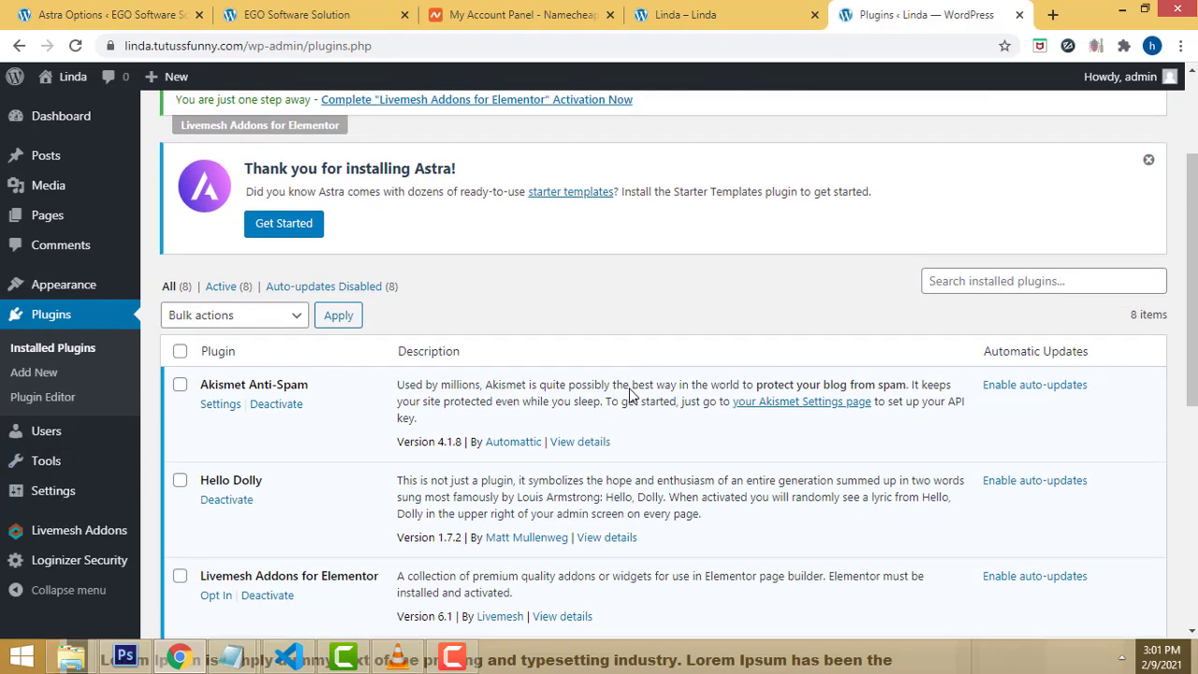
{"action": "scroll", "coordinate": [625, 398], "scroll_direction": "down", "scroll_amount": 1}
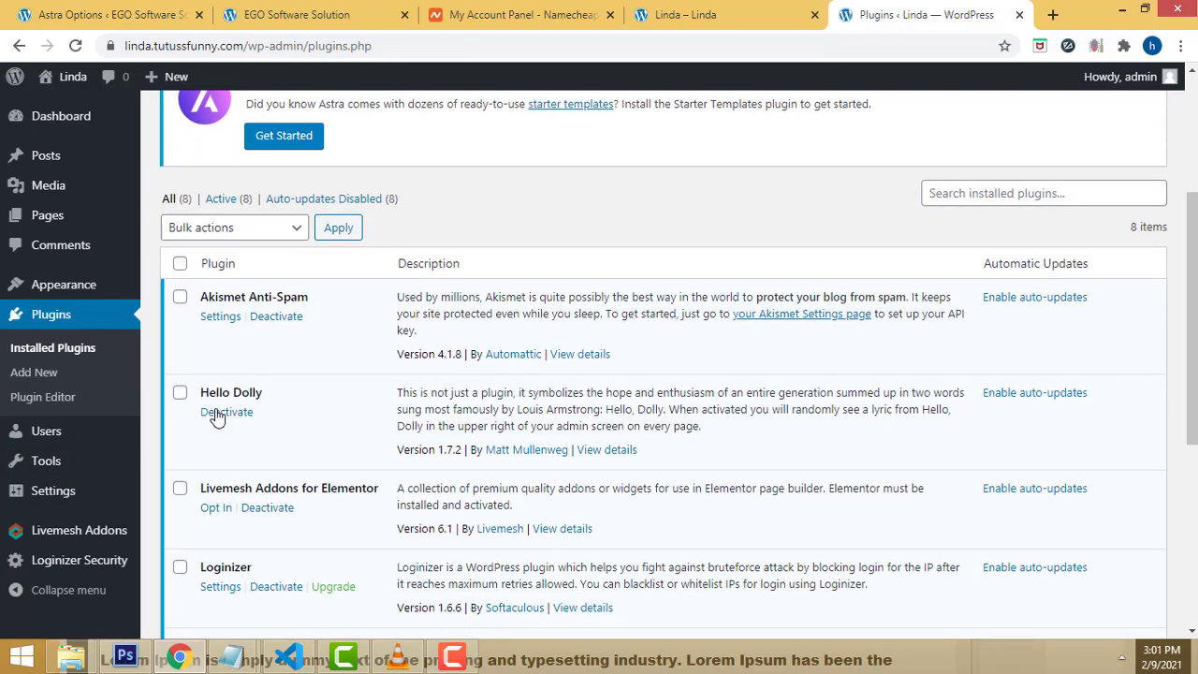
{"action": "scroll", "coordinate": [236, 559], "scroll_direction": "down", "scroll_amount": 3}
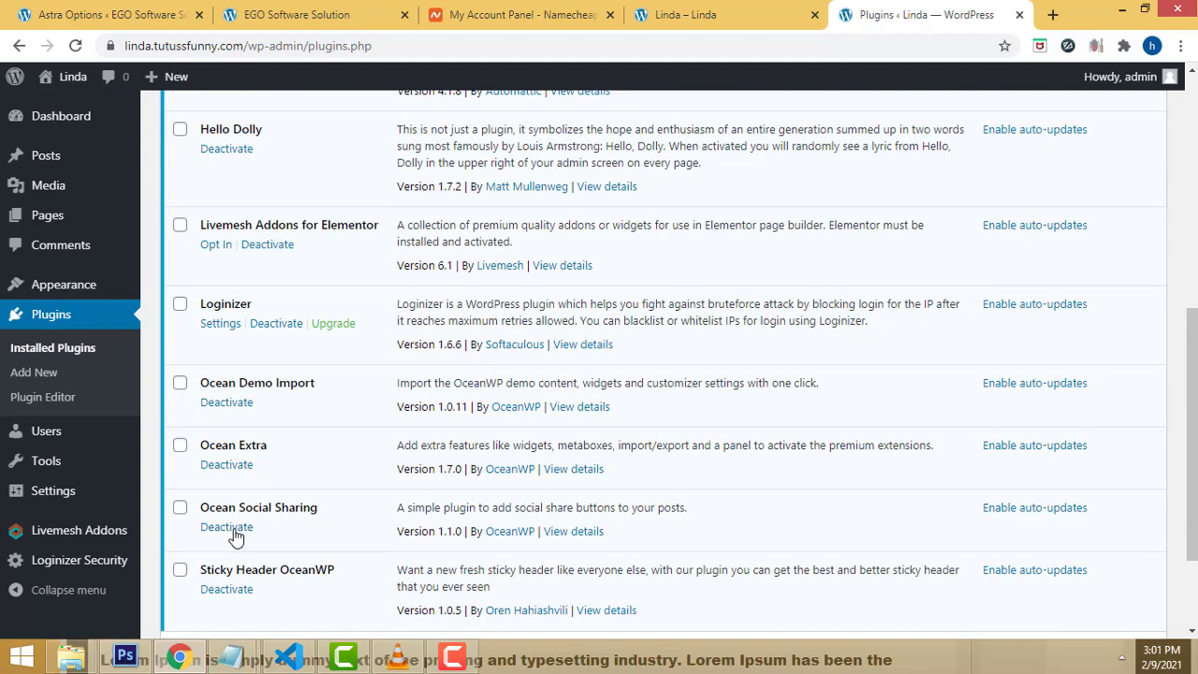
{"action": "scroll", "coordinate": [235, 529], "scroll_direction": "down", "scroll_amount": 1}
{"action": "scroll", "coordinate": [251, 239], "scroll_direction": "up", "scroll_amount": 4}
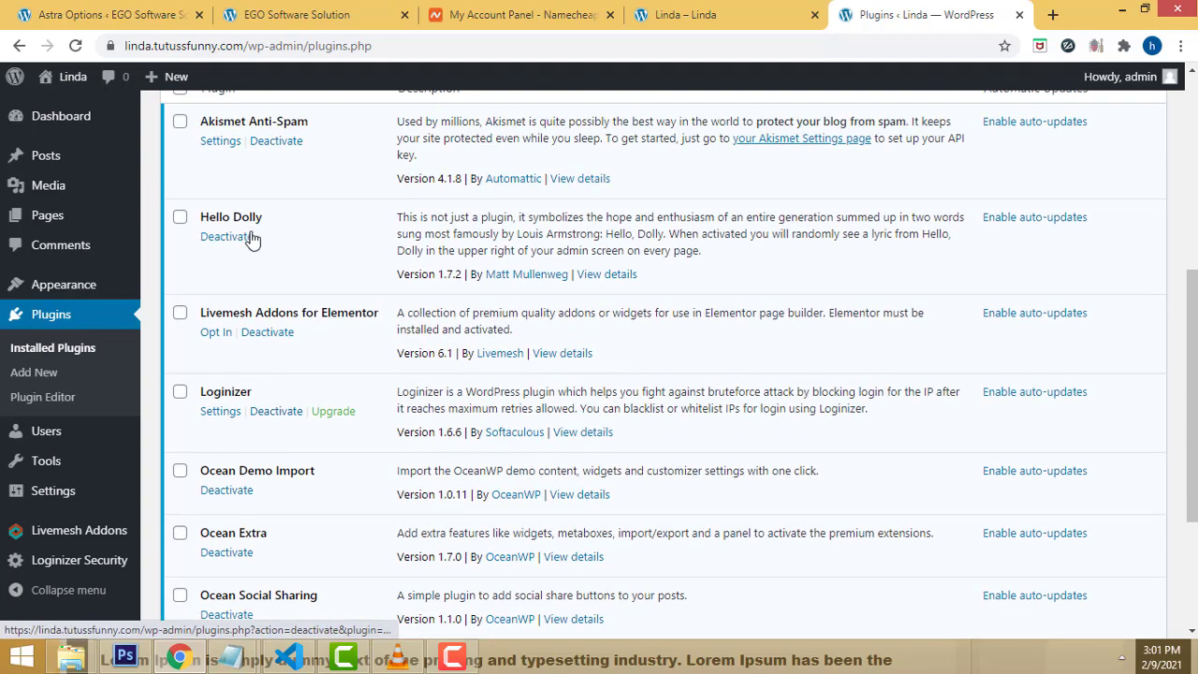
{"action": "scroll", "coordinate": [253, 238], "scroll_direction": "up", "scroll_amount": 2}
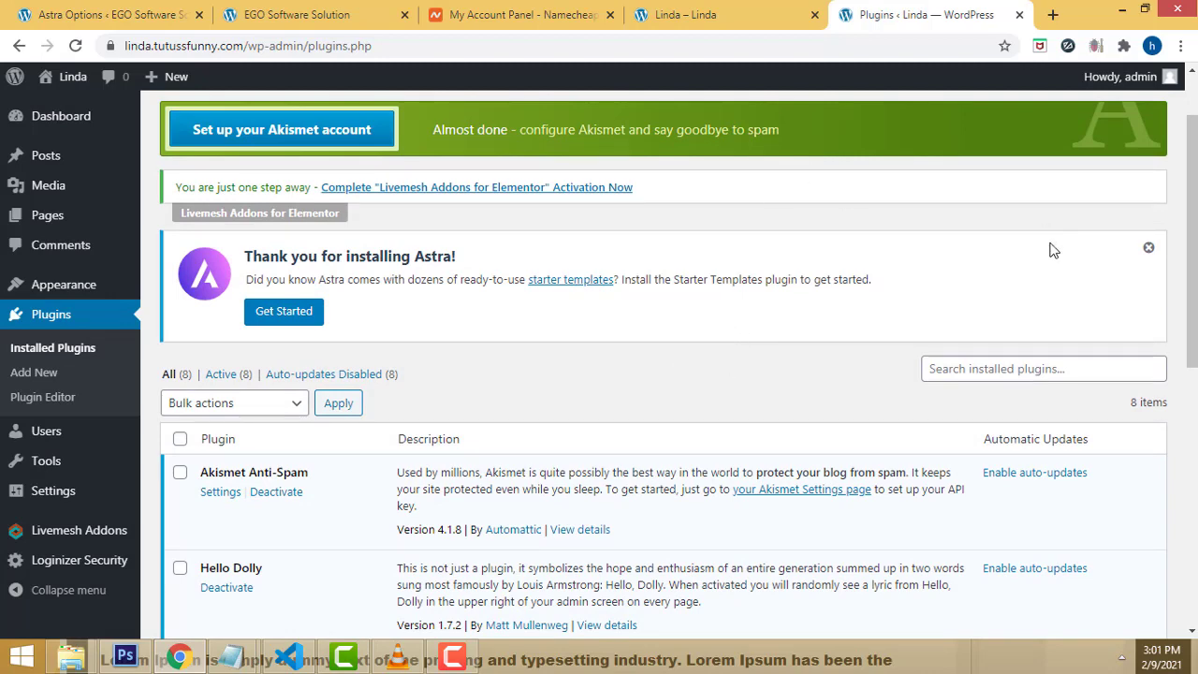
{"action": "left_click_drag", "start_coordinate": [251, 45], "coordinate": [124, 45]}
{"action": "key", "text": "ctrl+c"}
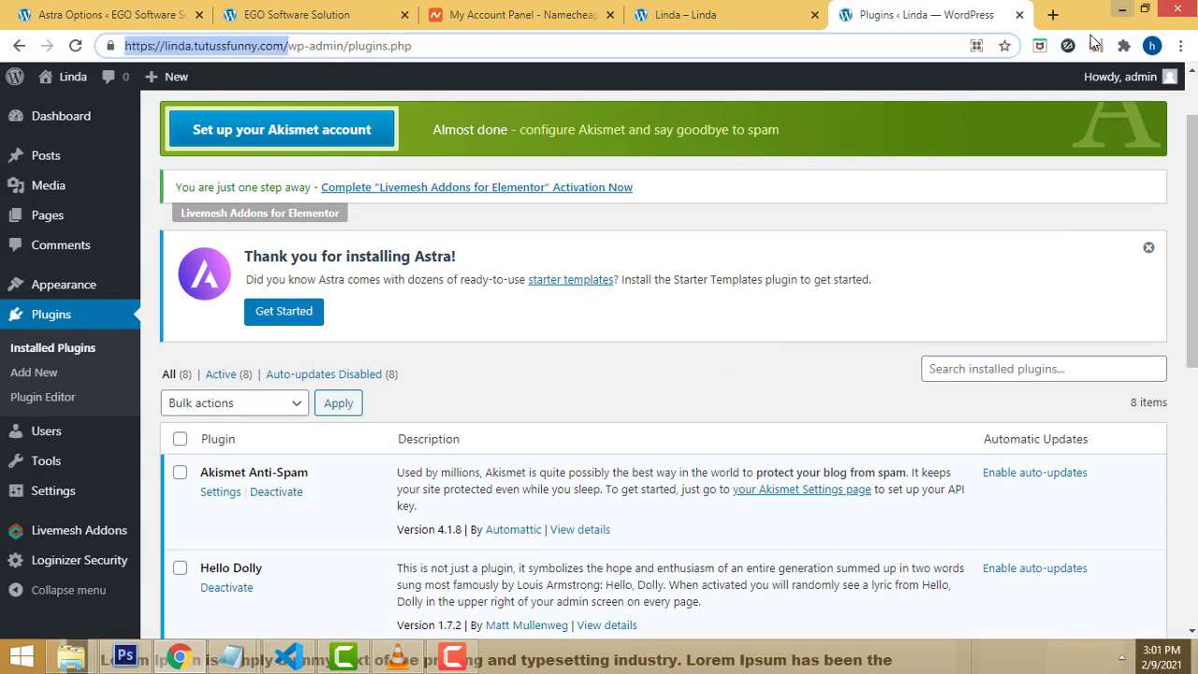
Step: Load the copied site URL in a new tab to view the Linda front page
{"action": "left_click", "coordinate": [1053, 15]}
{"action": "key", "text": "ctrl+v"}
{"action": "key", "text": "Return"}
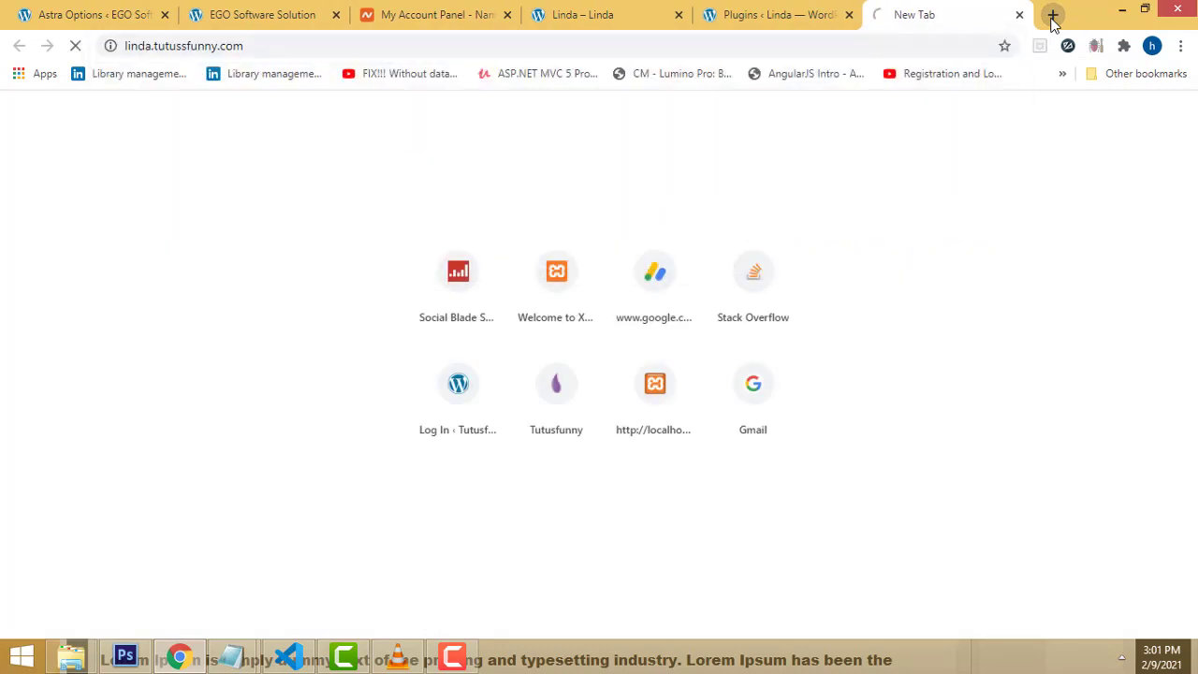
{"action": "scroll", "coordinate": [812, 270], "scroll_direction": "down", "scroll_amount": 2}
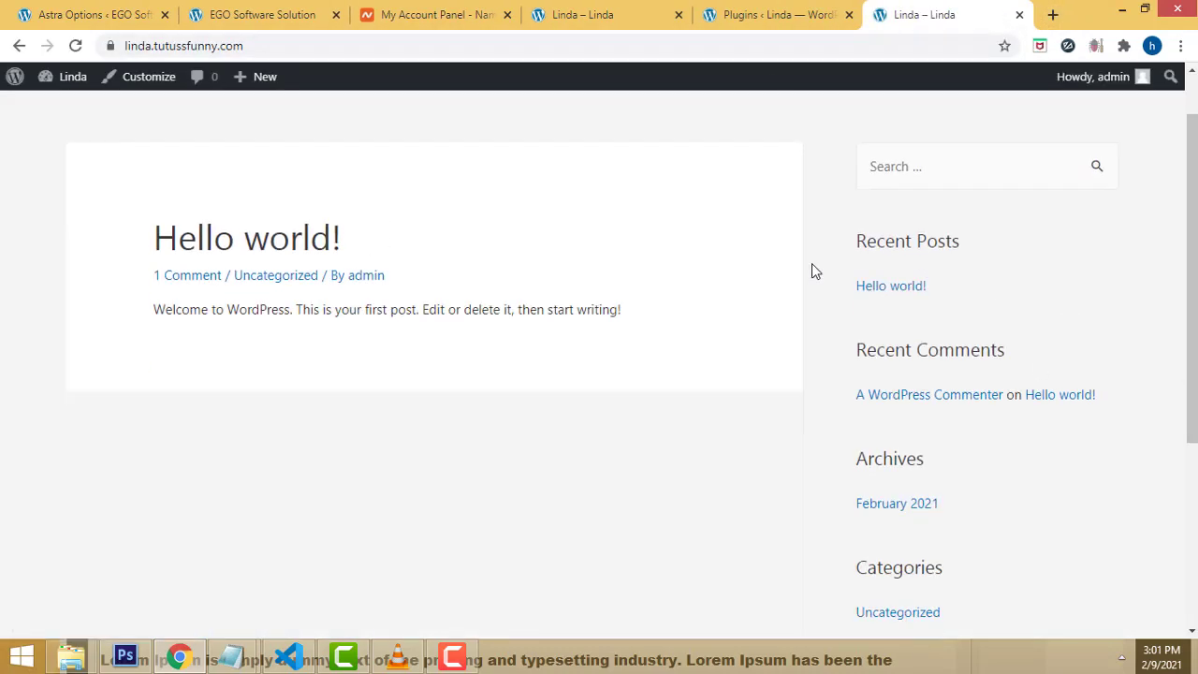
{"action": "scroll", "coordinate": [828, 299], "scroll_direction": "up", "scroll_amount": 2}
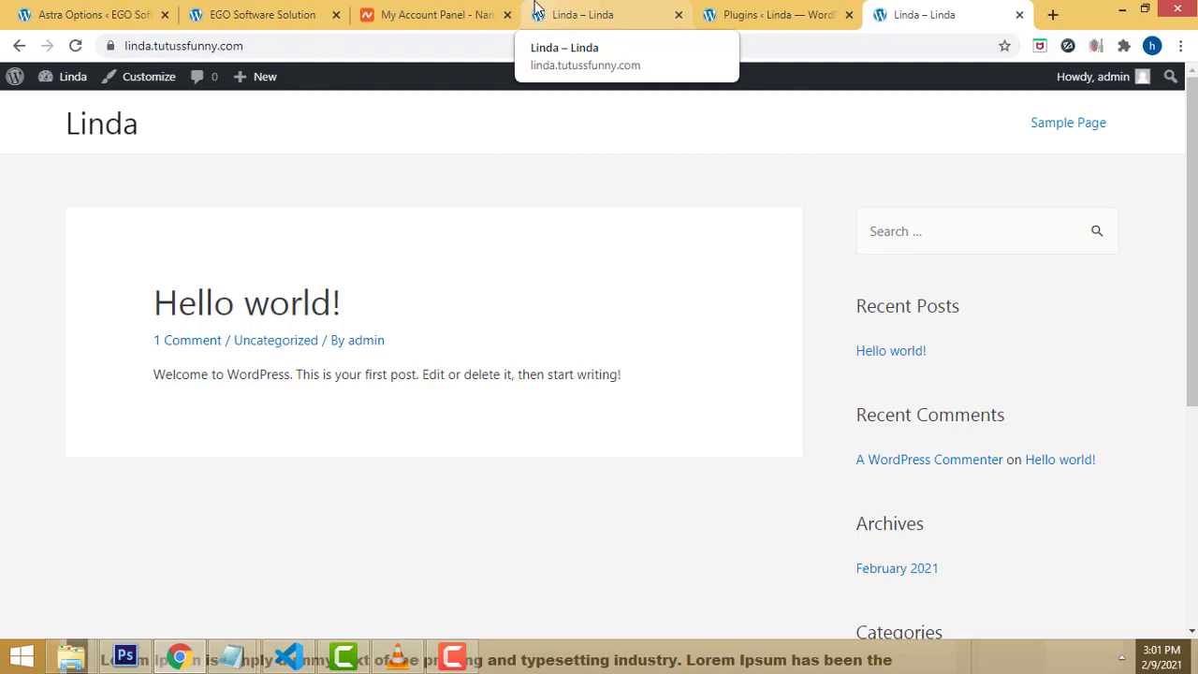
Step: Compare with the EGO Software Solution tab, then open a new blank tab
{"action": "left_click", "coordinate": [258, 14]}
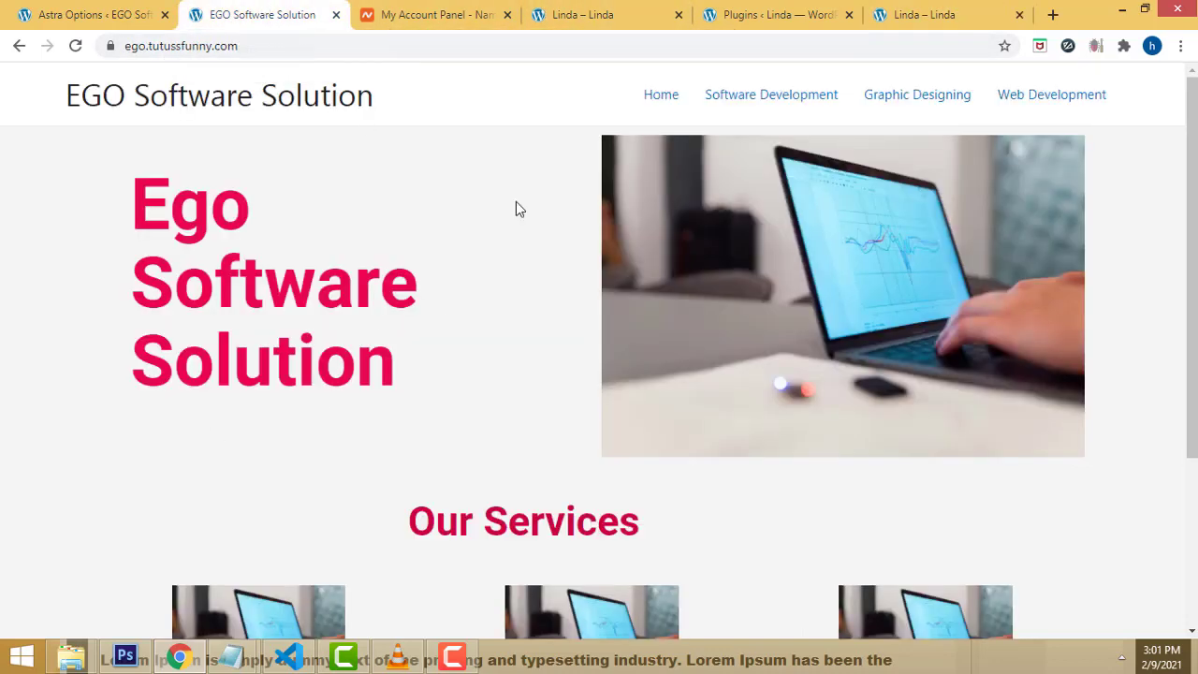
{"action": "left_click", "coordinate": [928, 13]}
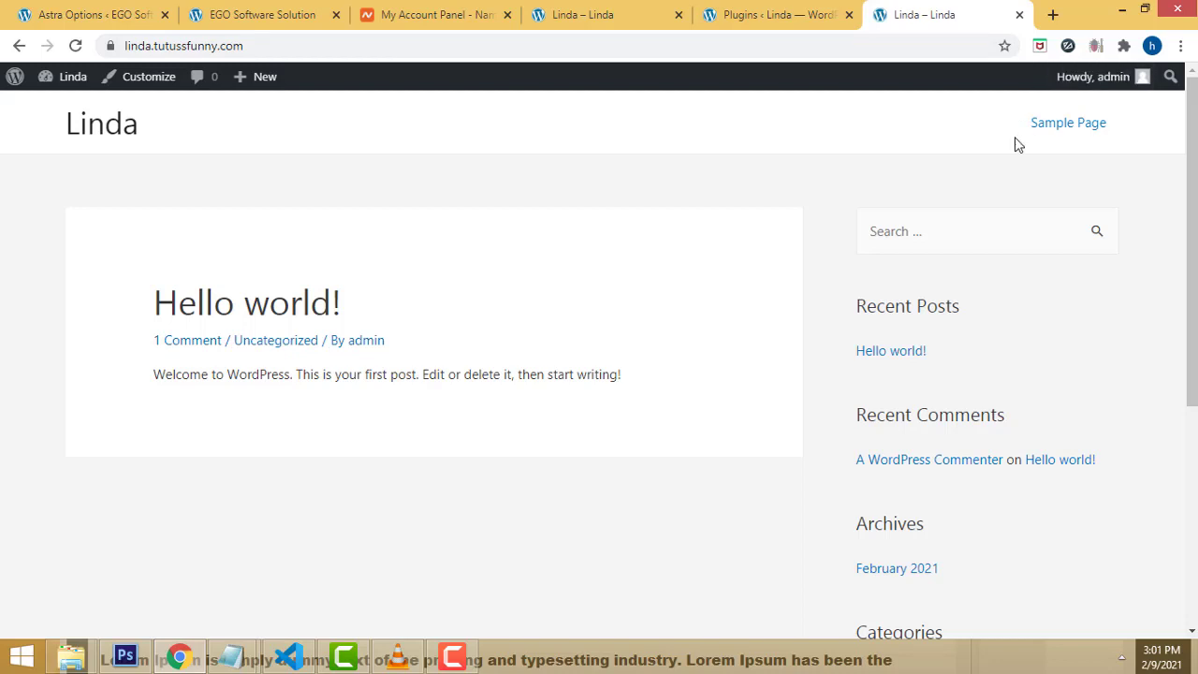
{"action": "left_click", "coordinate": [1050, 14]}
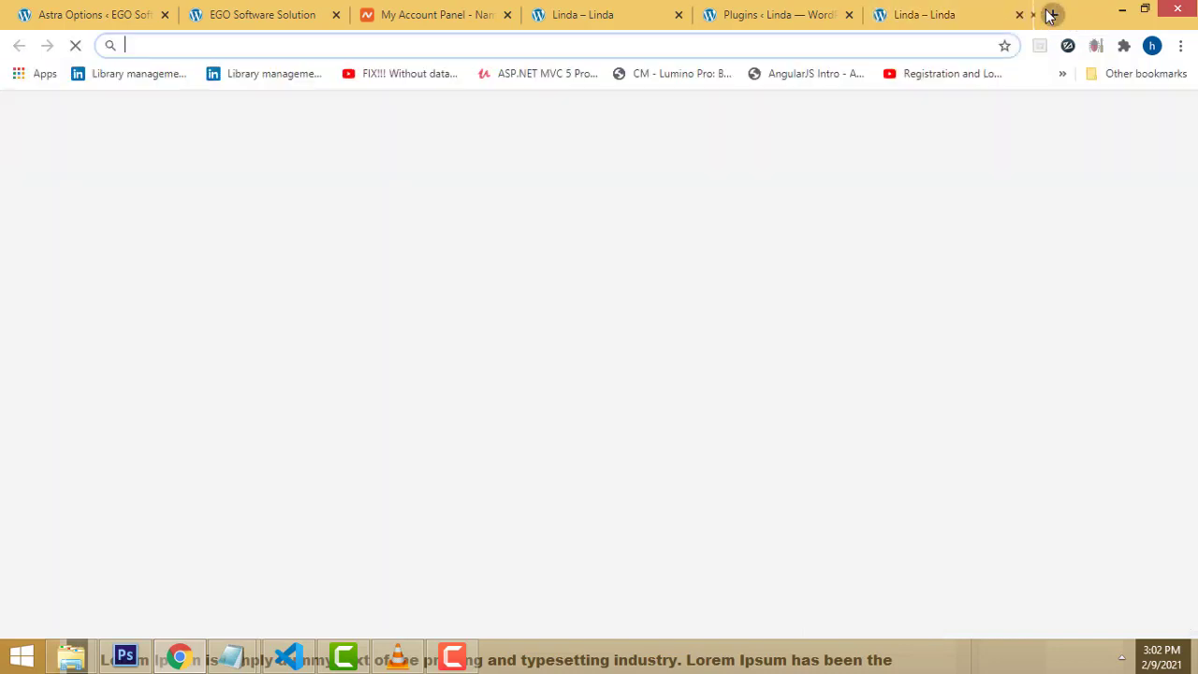
Step: Search Google for 'elementor', open elementor.com and click GET STARTED
{"action": "type", "text": "g"}
{"action": "key", "text": "Return"}
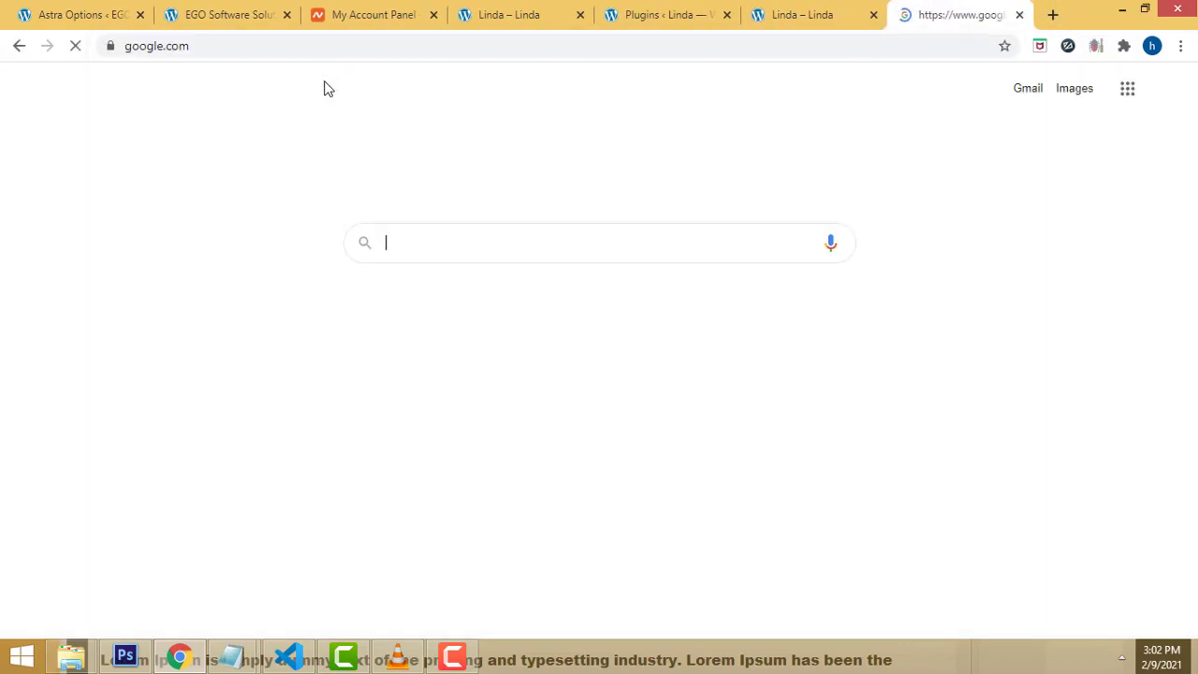
{"action": "type", "text": "ele"}
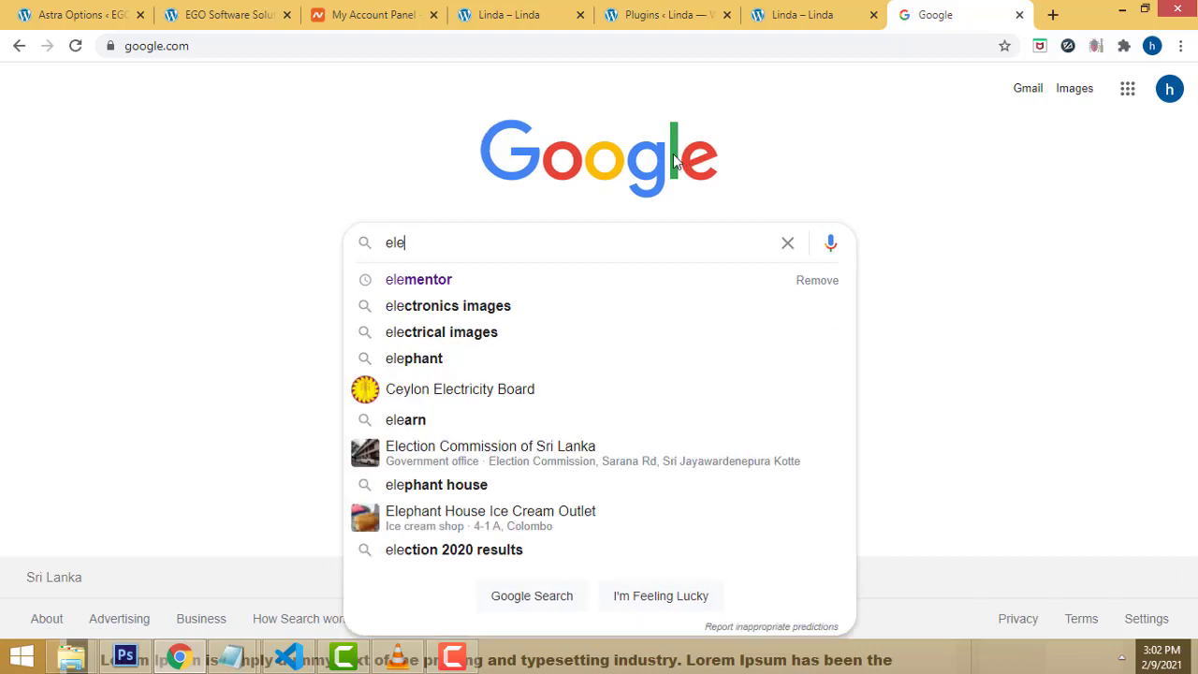
{"action": "key", "text": "Down"}
{"action": "key", "text": "Return"}
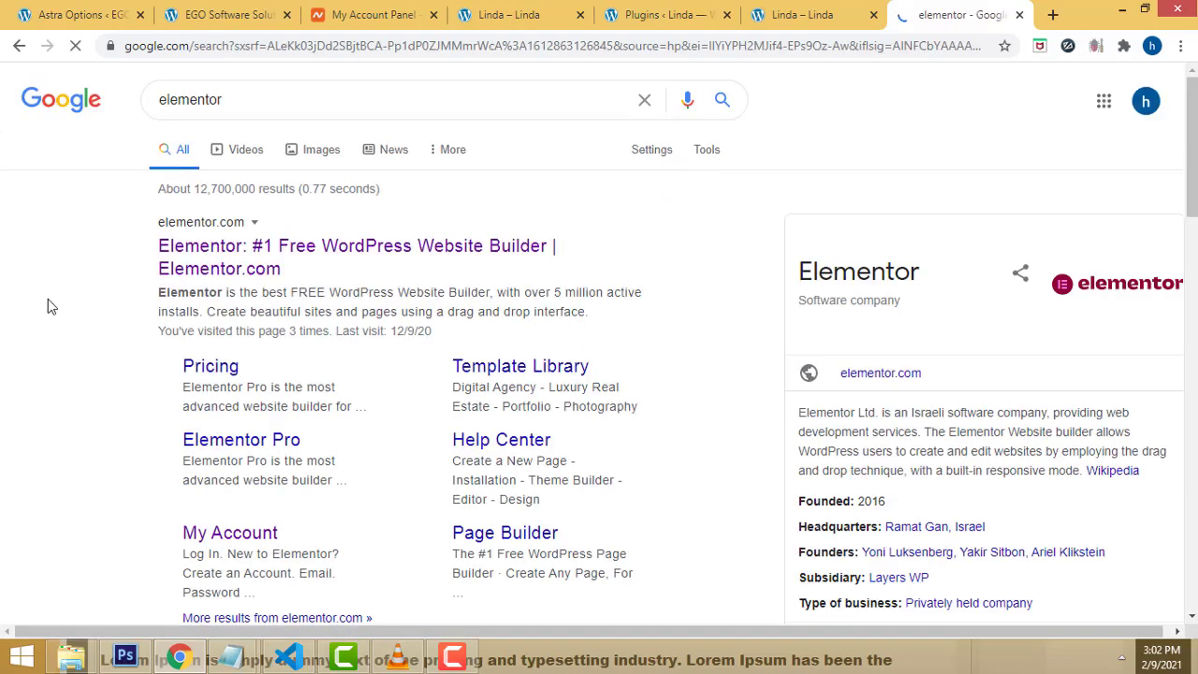
{"action": "left_click", "coordinate": [335, 265]}
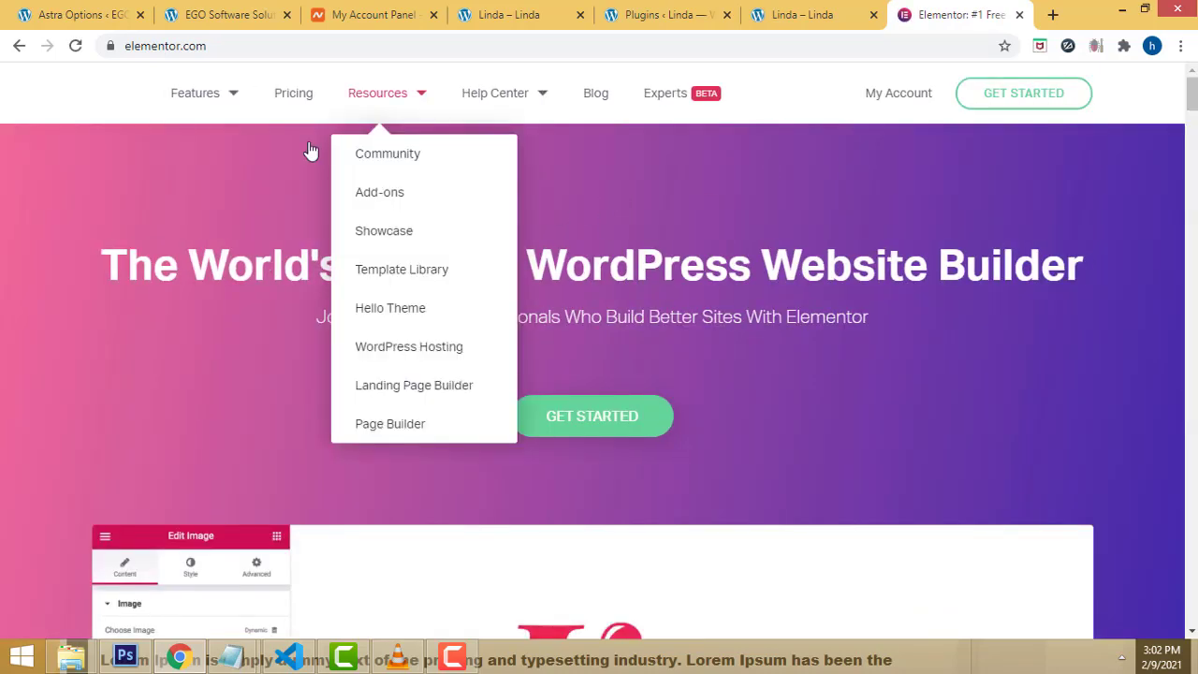
{"action": "scroll", "coordinate": [832, 348], "scroll_direction": "down", "scroll_amount": 1}
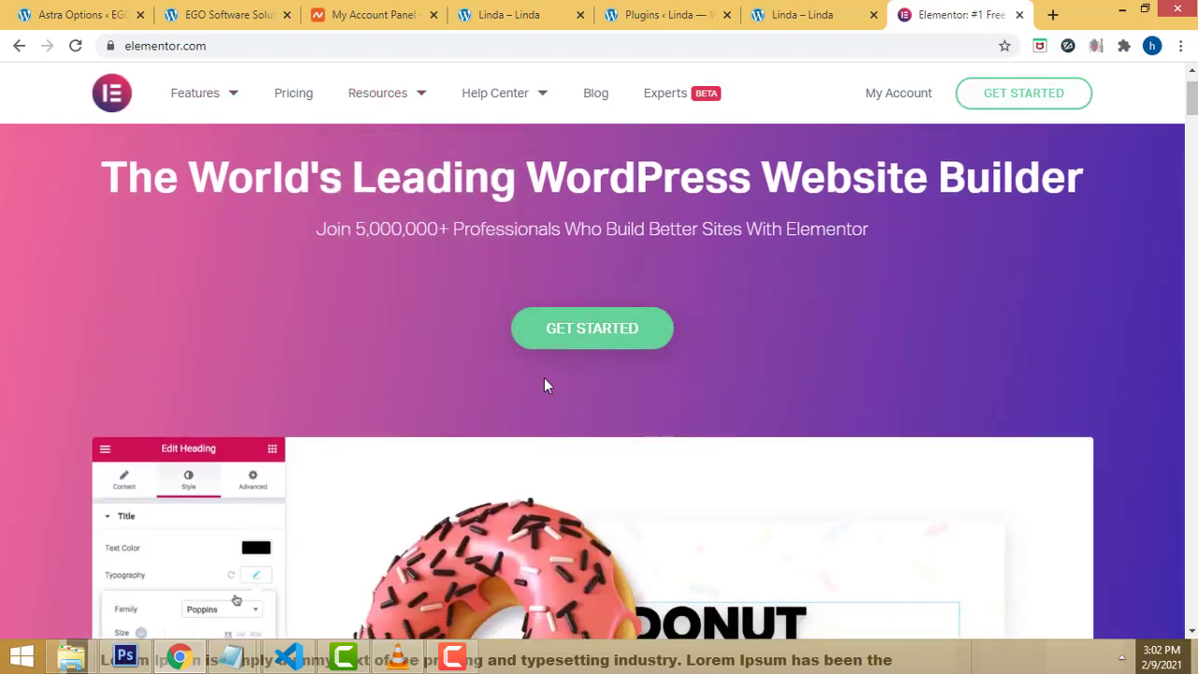
{"action": "left_click", "coordinate": [602, 341]}
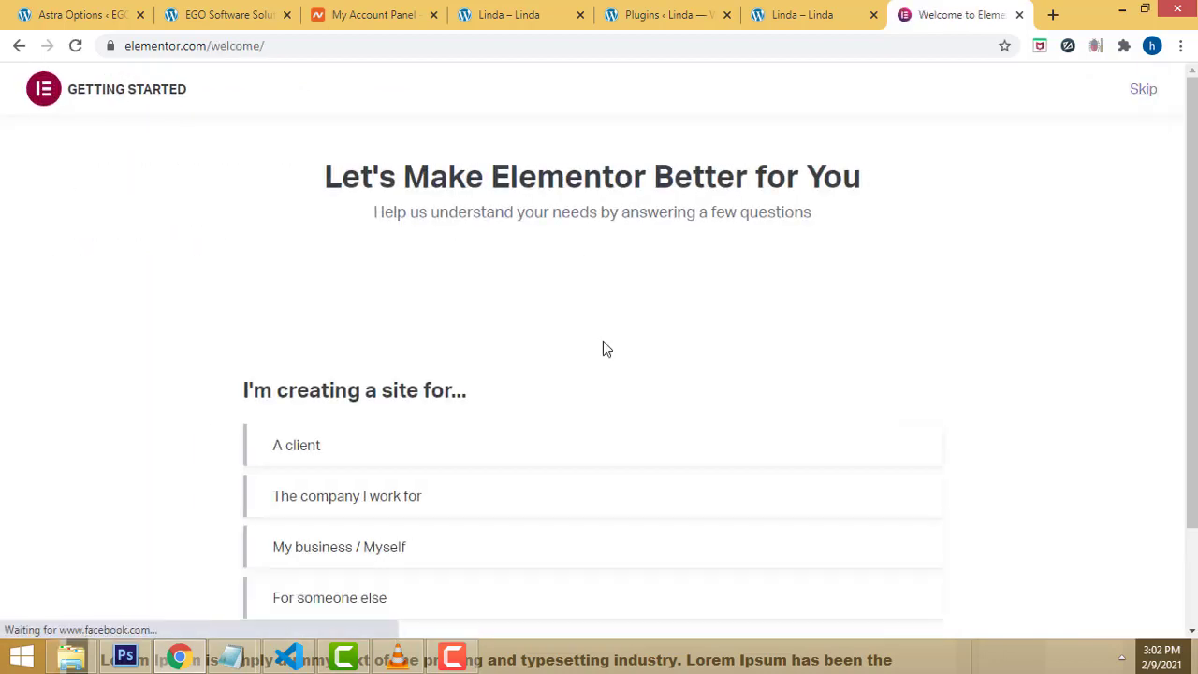
Step: Skip the site-purpose and website-type questions and confirm an existing WordPress site
{"action": "left_click", "coordinate": [1151, 97]}
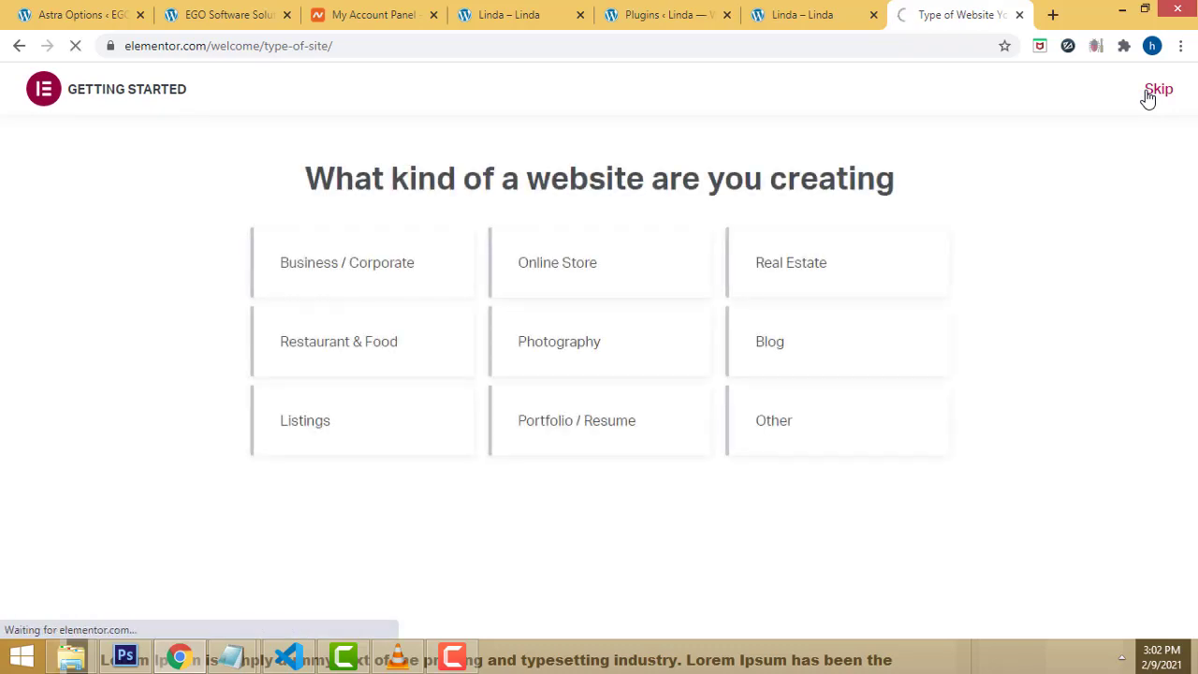
{"action": "left_click", "coordinate": [1151, 93]}
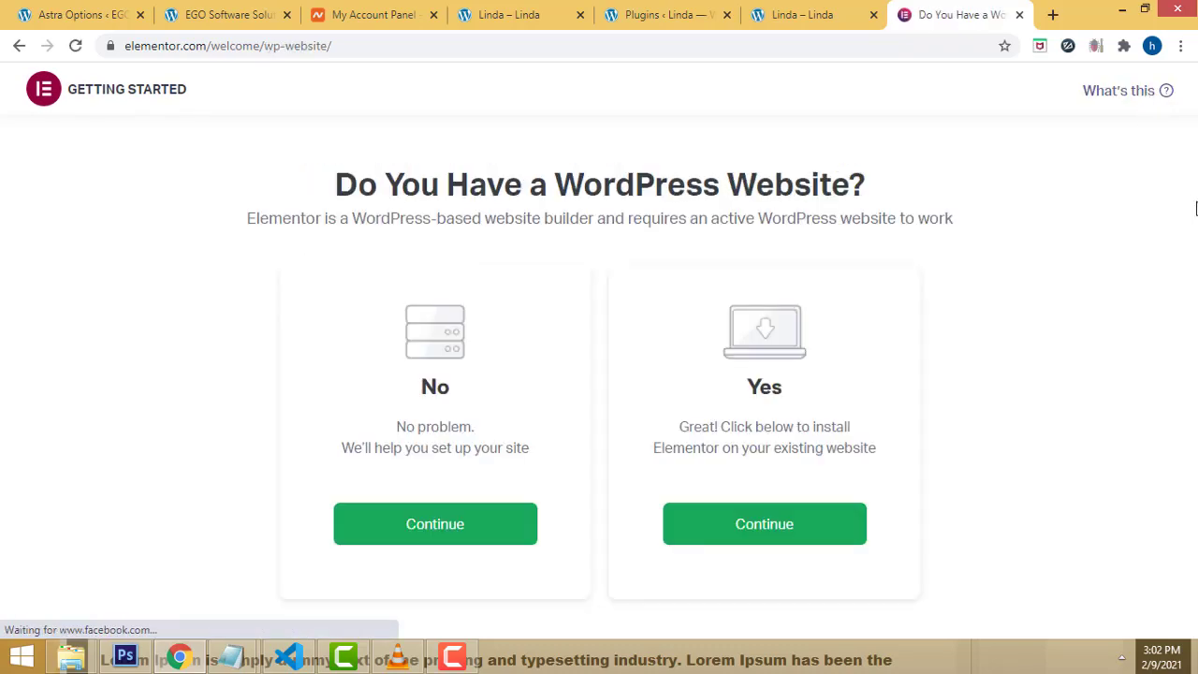
{"action": "left_click", "coordinate": [765, 529]}
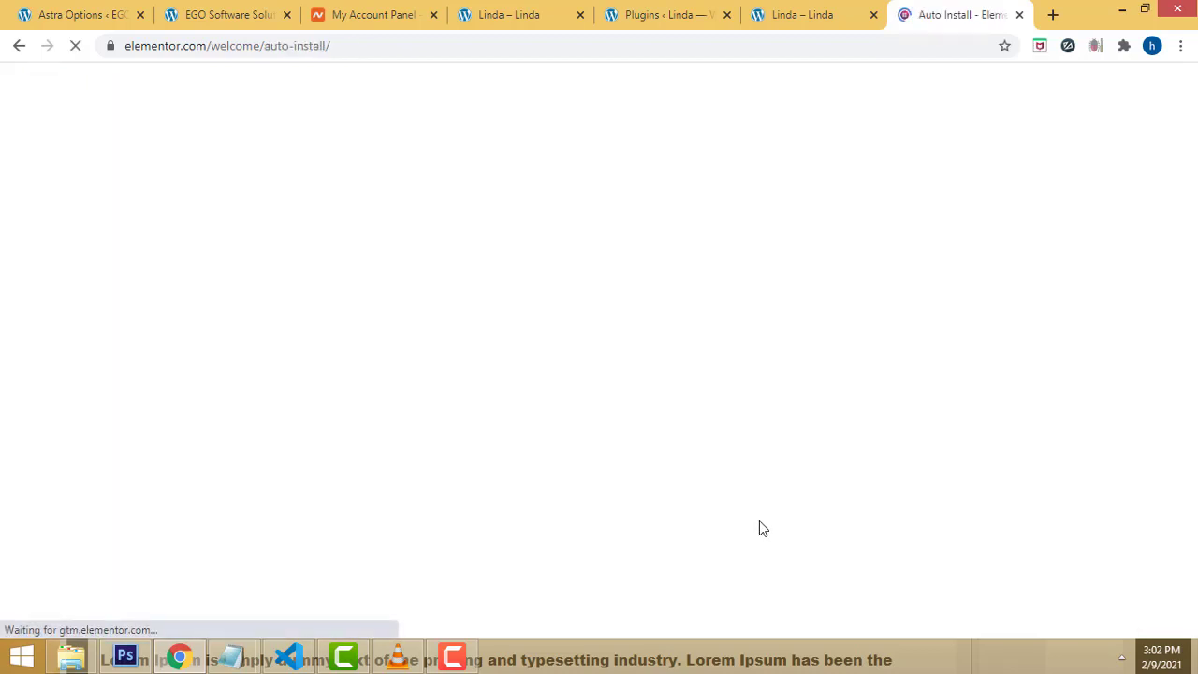
Step: Enter the Linda site URL, pass the WordPress check, and choose Install Elementor
{"action": "left_click", "coordinate": [510, 16]}
{"action": "left_click", "coordinate": [350, 46]}
{"action": "triple_click", "coordinate": [350, 46]}
{"action": "key", "text": "ctrl+c"}
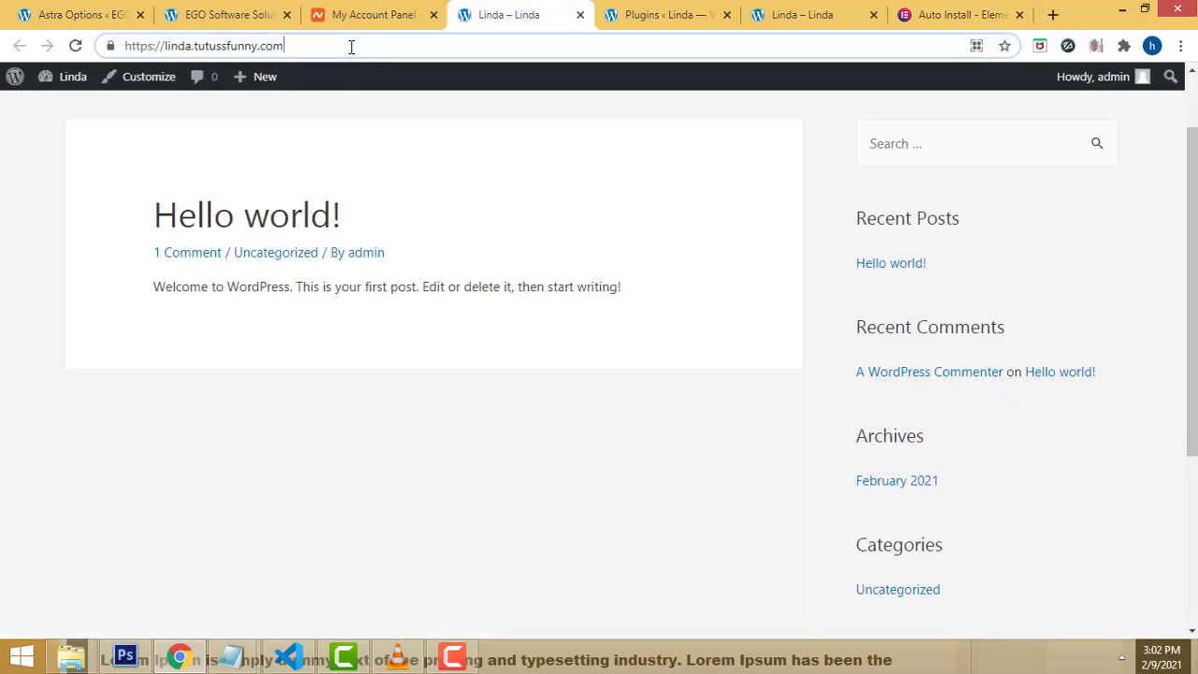
{"action": "left_click", "coordinate": [945, 14]}
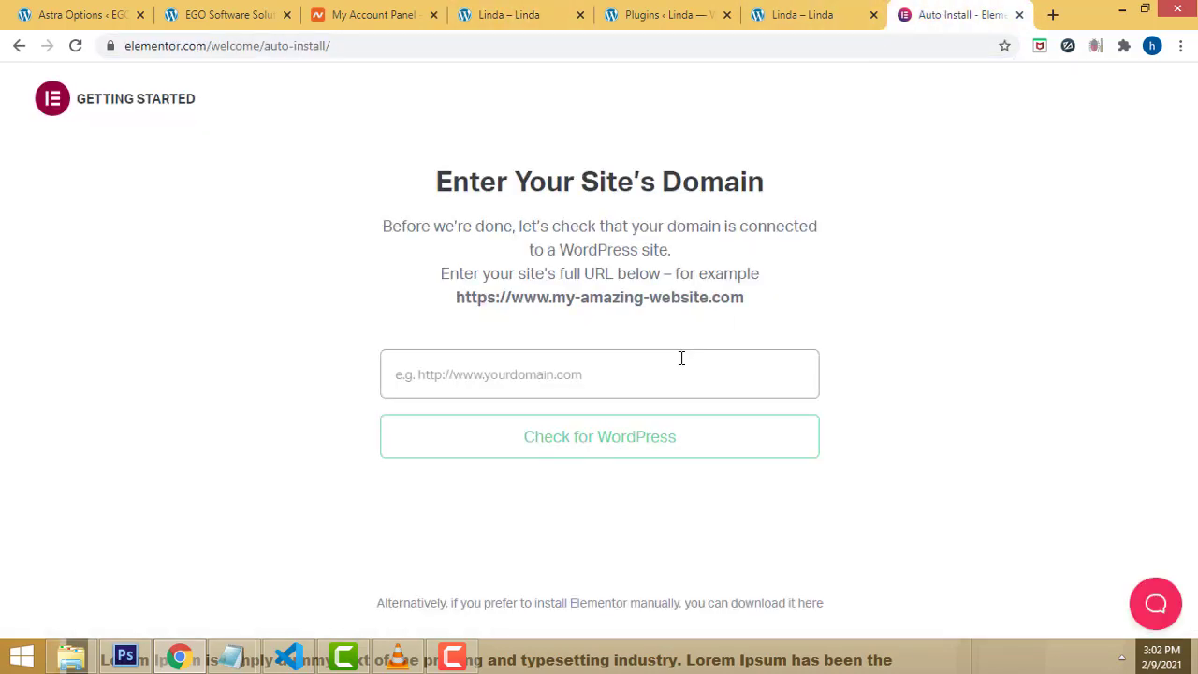
{"action": "left_click", "coordinate": [652, 365]}
{"action": "key", "text": "ctrl+v"}
{"action": "left_click", "coordinate": [599, 453]}
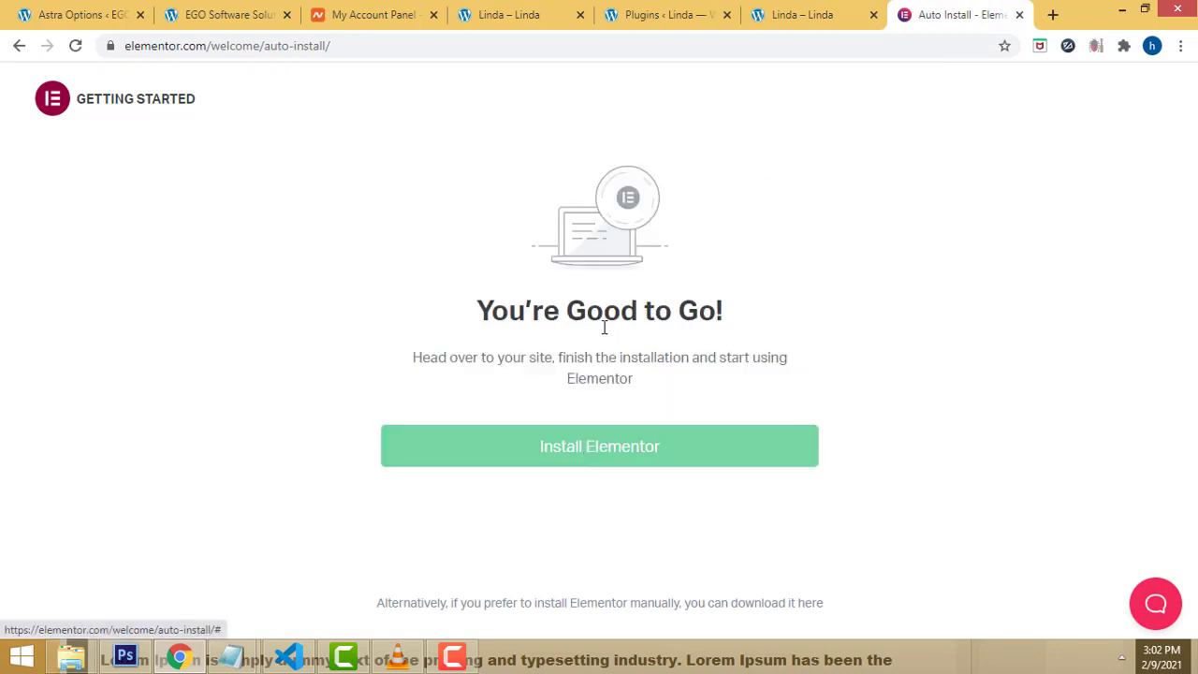
{"action": "left_click", "coordinate": [601, 457]}
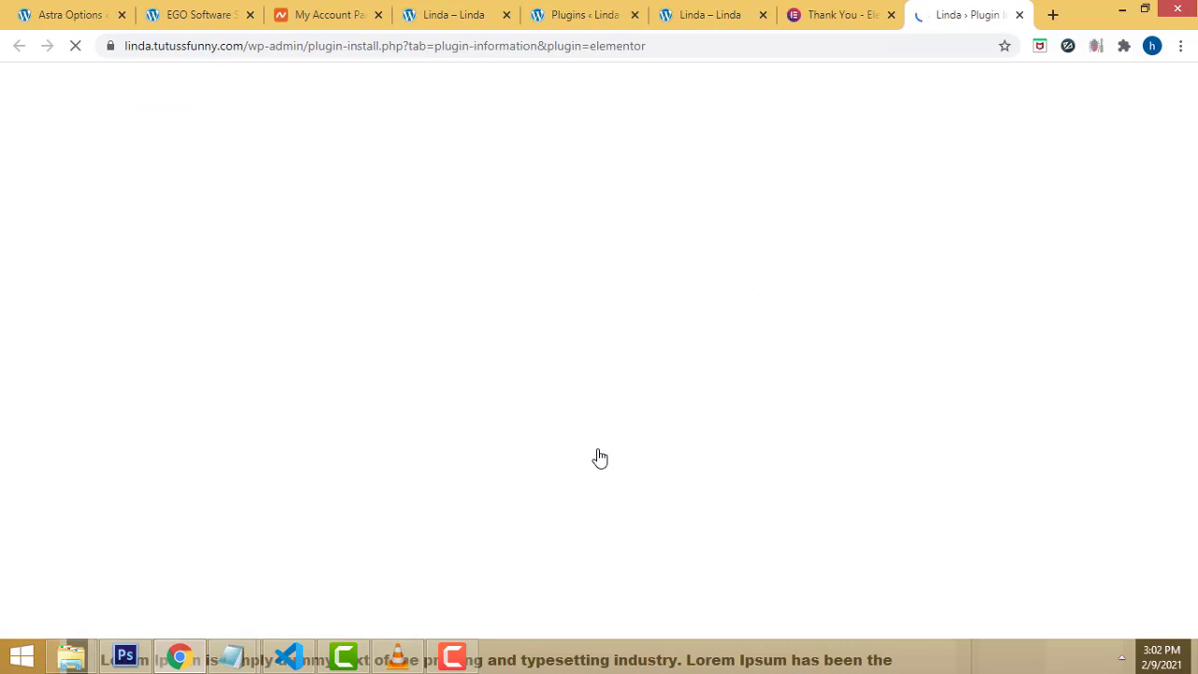
Step: Install the Elementor Website Builder 3.1.1 plugin from its details page
{"action": "scroll", "coordinate": [655, 449], "scroll_direction": "down", "scroll_amount": 2}
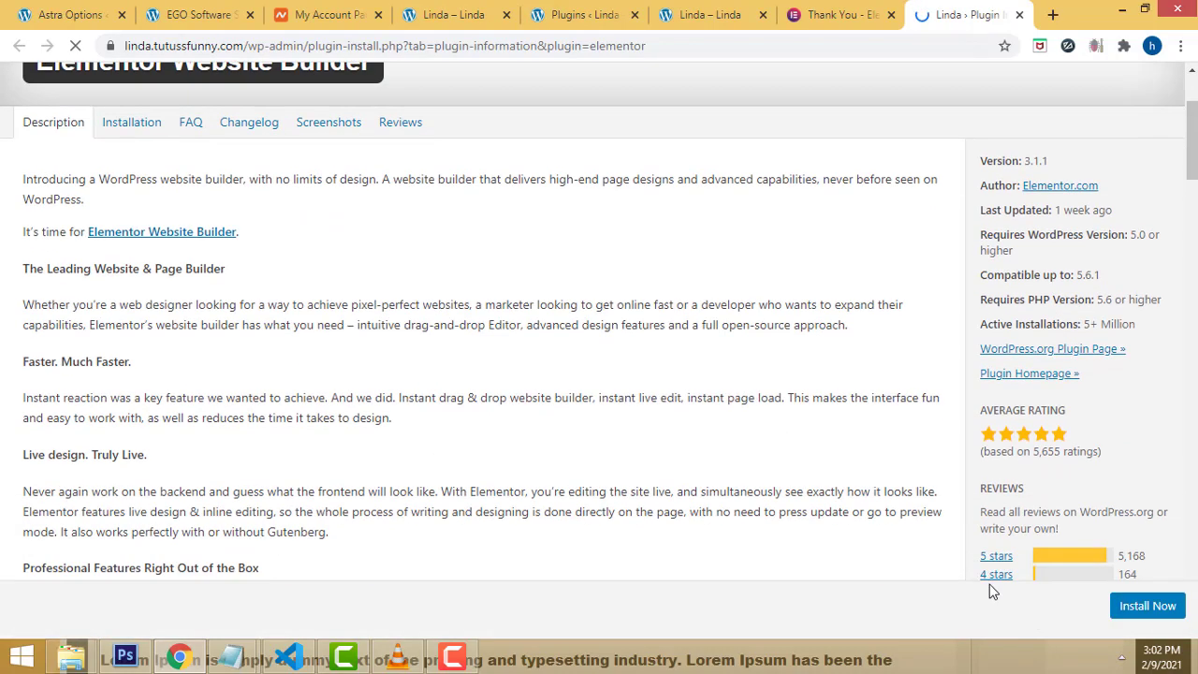
{"action": "left_click", "coordinate": [1147, 617]}
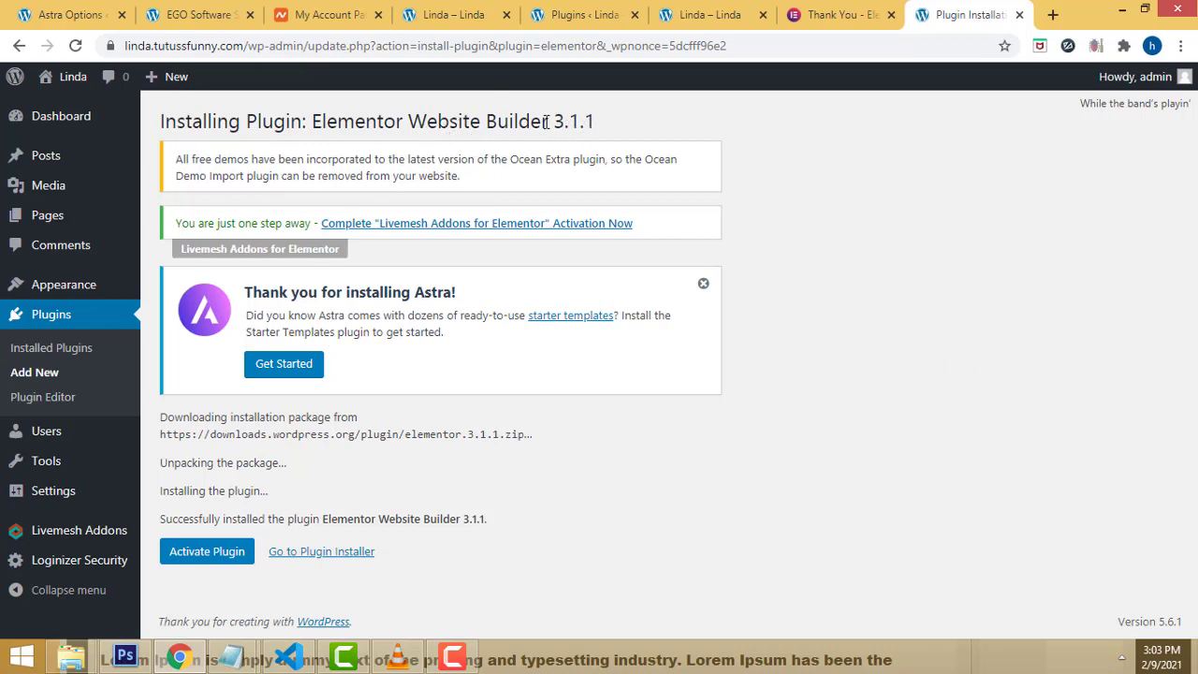
Step: Activate the newly installed Elementor plugin
{"action": "left_click", "coordinate": [194, 562]}
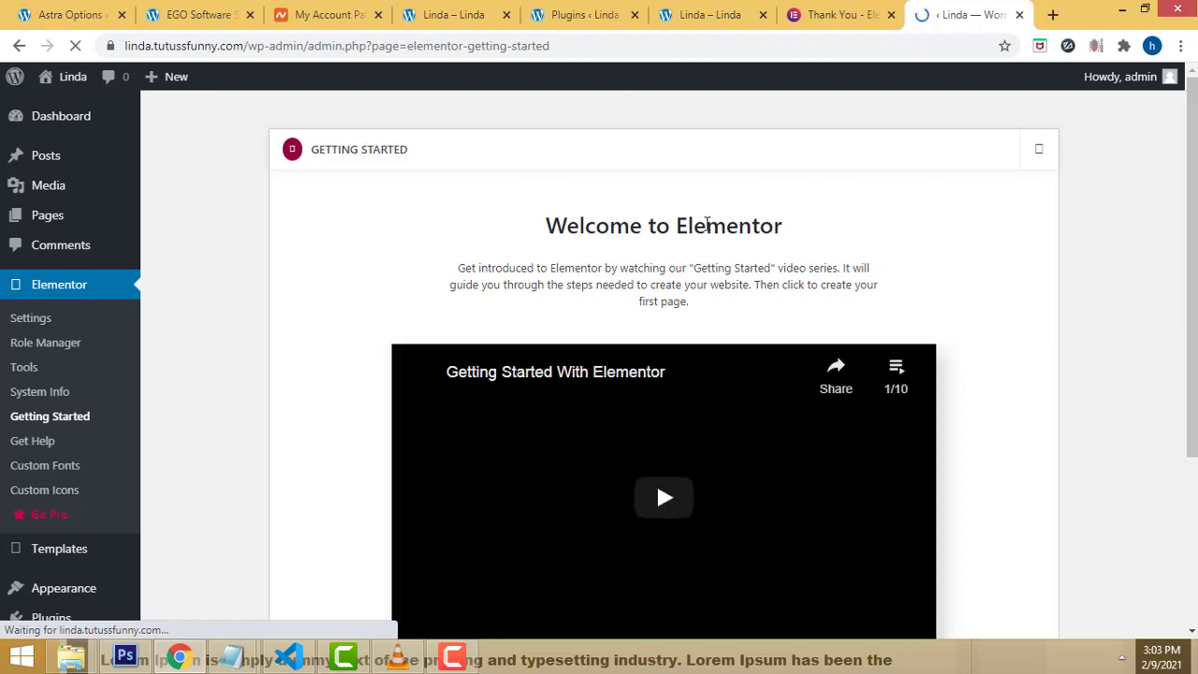
{"action": "double_click", "coordinate": [721, 234]}
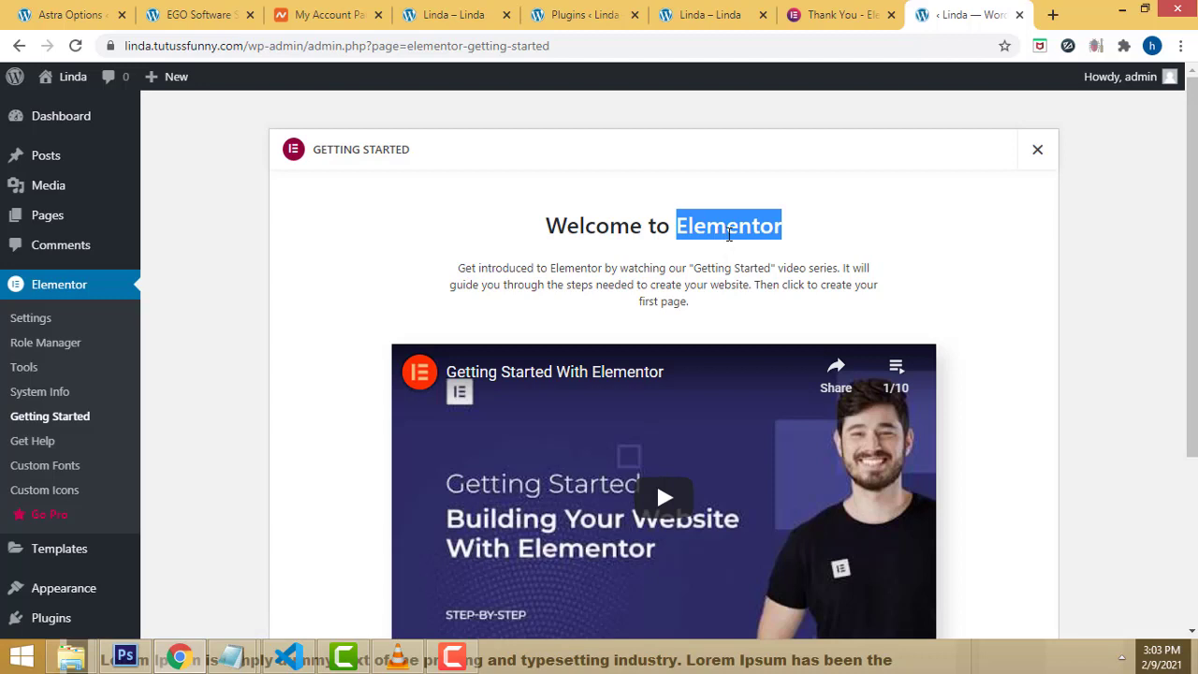
{"action": "scroll", "coordinate": [1039, 427], "scroll_direction": "down", "scroll_amount": 1}
{"action": "scroll", "coordinate": [547, 429], "scroll_direction": "up", "scroll_amount": 1}
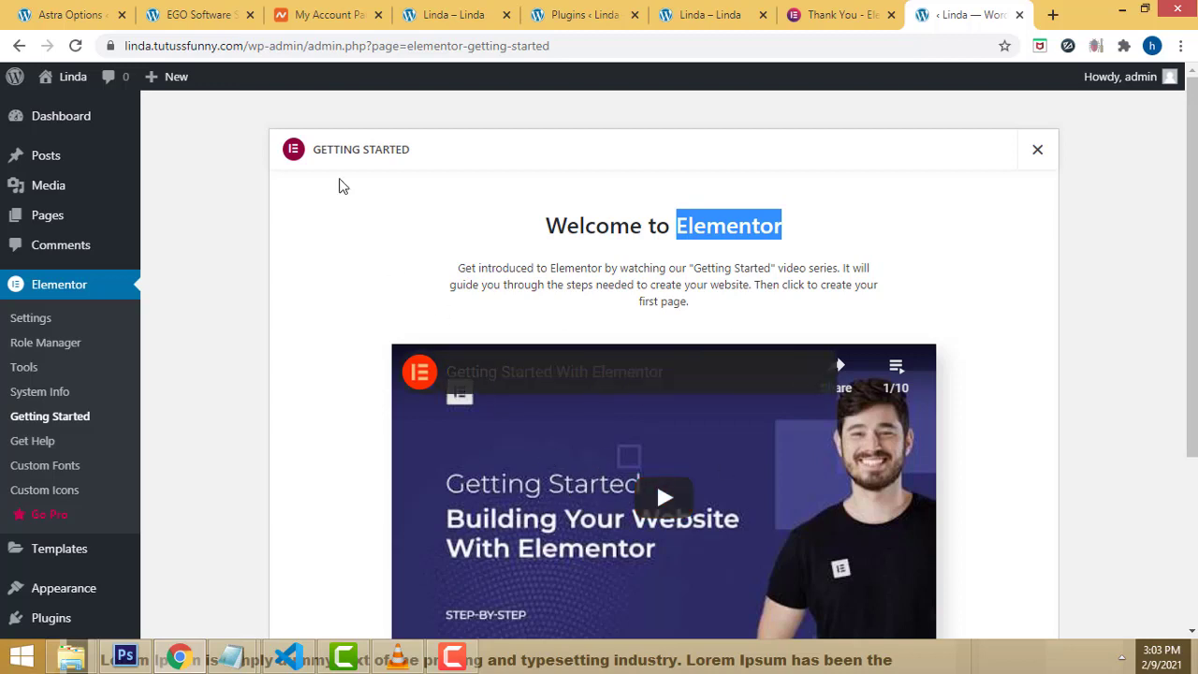
Step: Start a new page from Pages > All Pages with Add New
{"action": "mouse_move", "coordinate": [49, 202]}
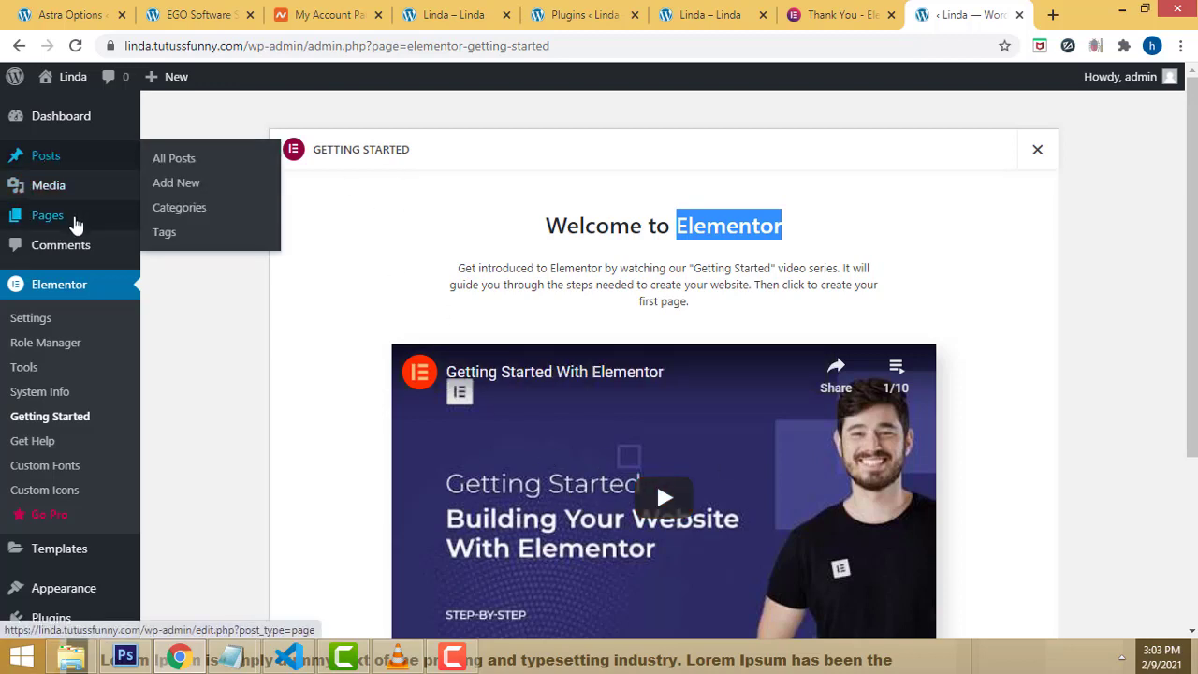
{"action": "mouse_move", "coordinate": [63, 168]}
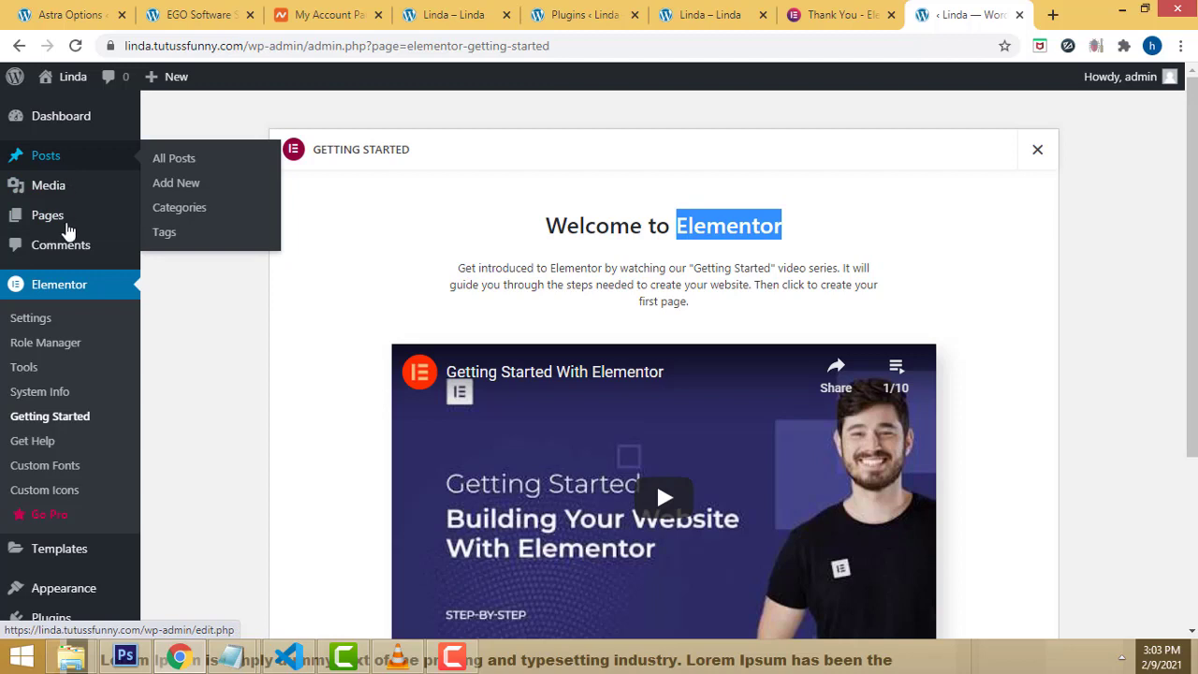
{"action": "mouse_move", "coordinate": [67, 236]}
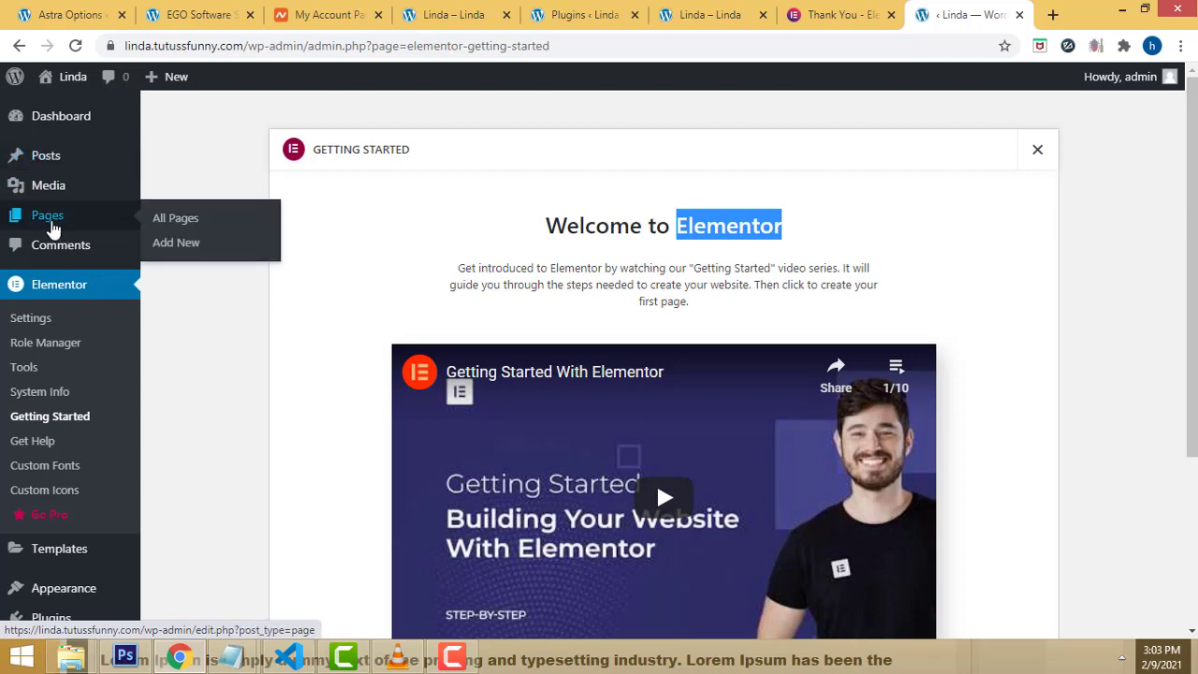
{"action": "left_click", "coordinate": [183, 245]}
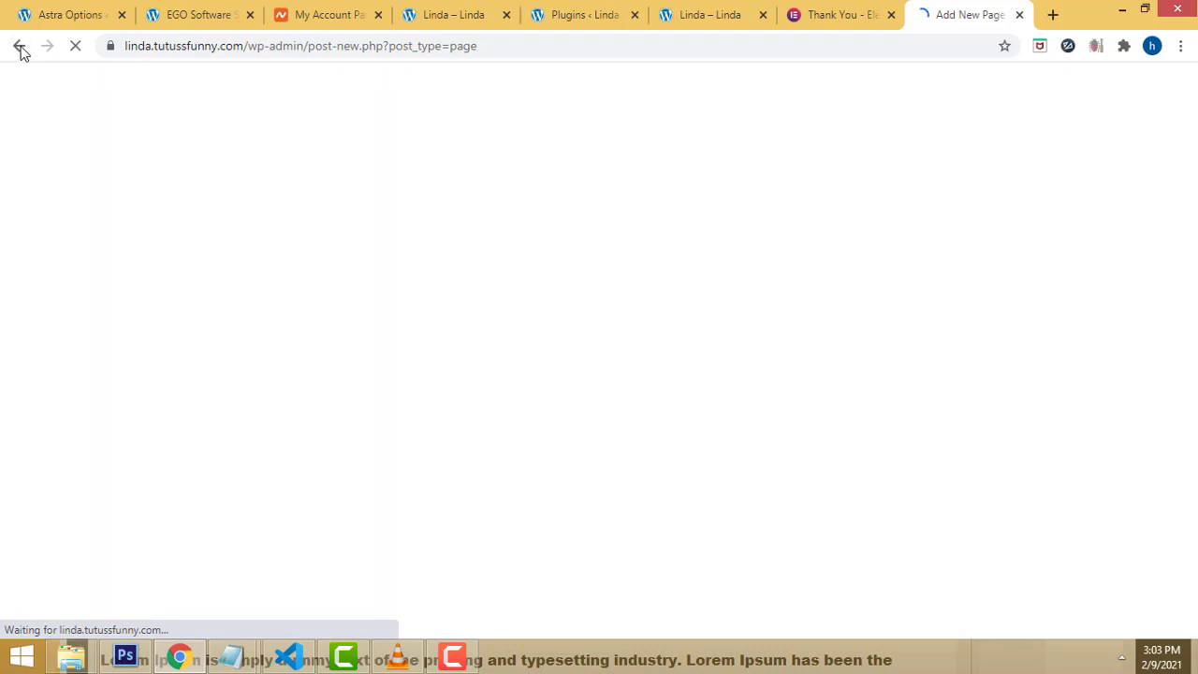
{"action": "left_click", "coordinate": [19, 46]}
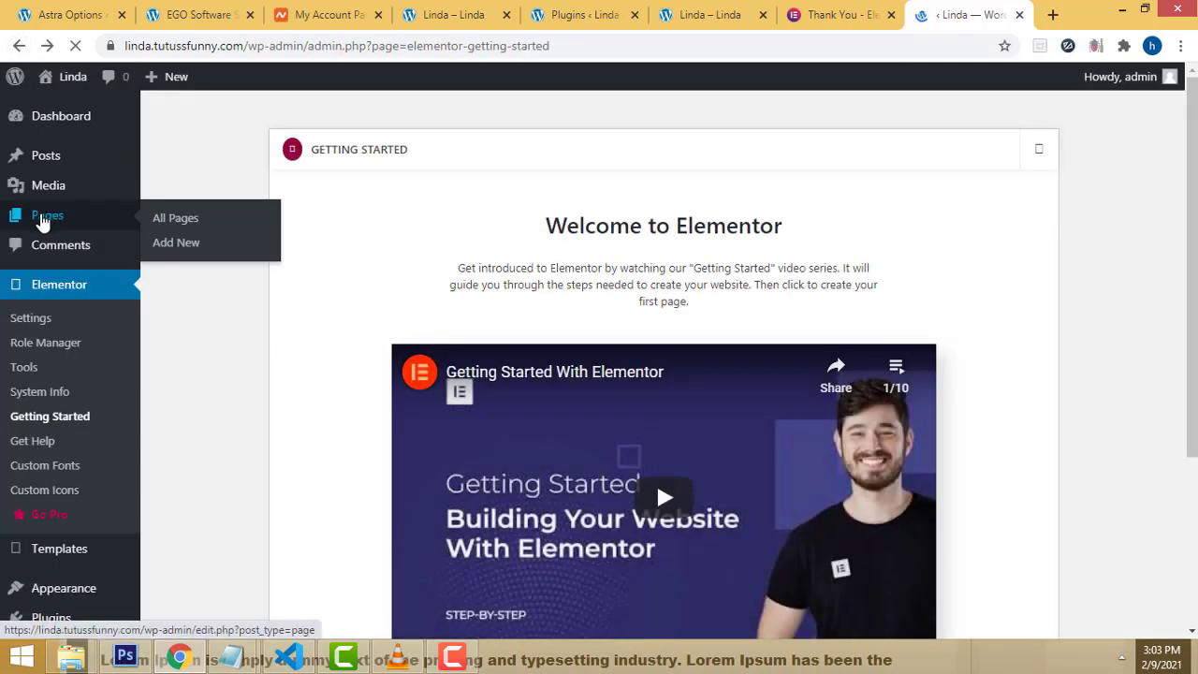
{"action": "left_click", "coordinate": [44, 217]}
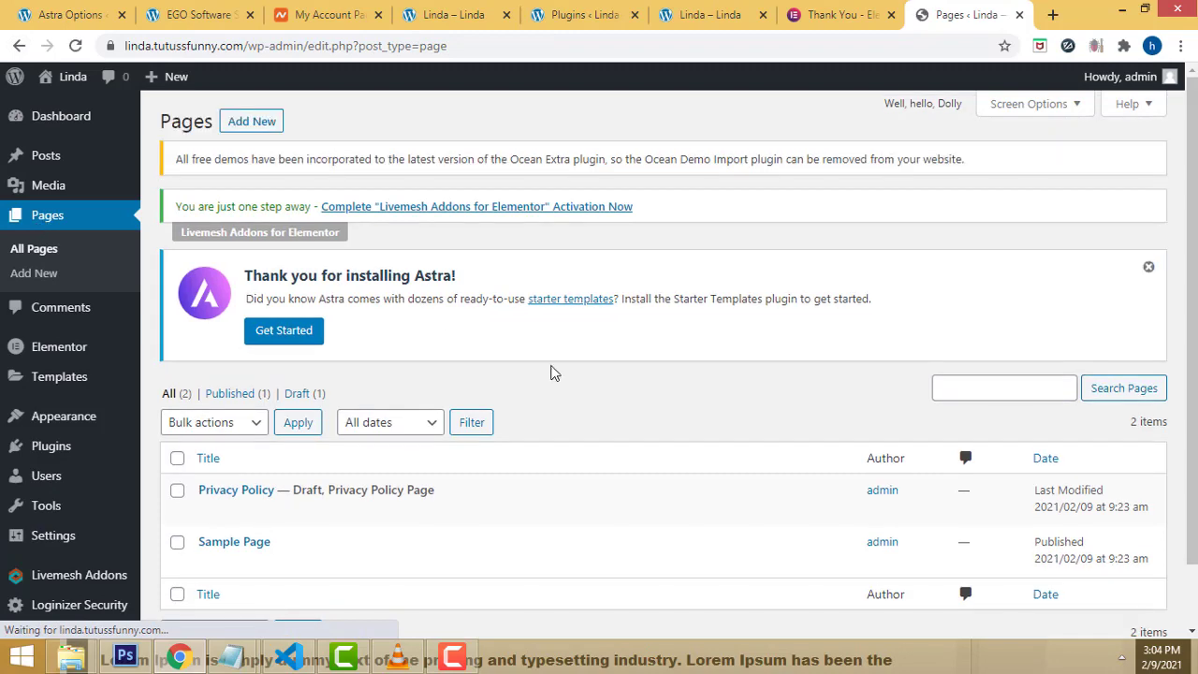
{"action": "scroll", "coordinate": [551, 372], "scroll_direction": "down", "scroll_amount": 1}
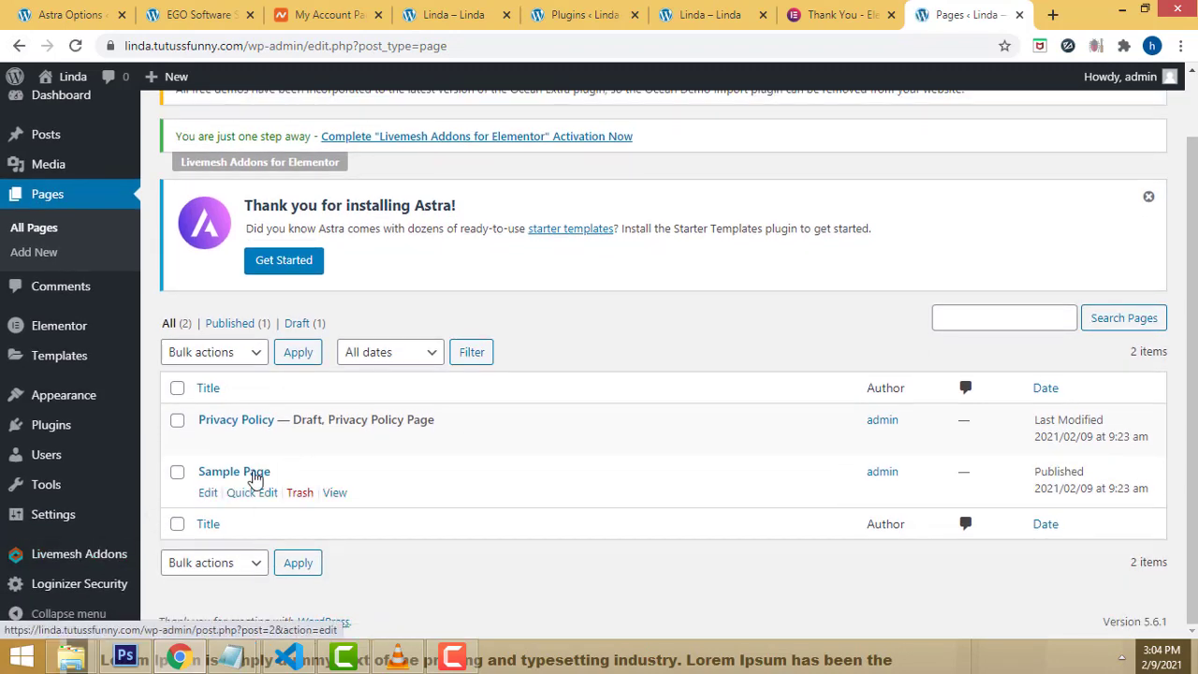
{"action": "scroll", "coordinate": [254, 477], "scroll_direction": "up", "scroll_amount": 1}
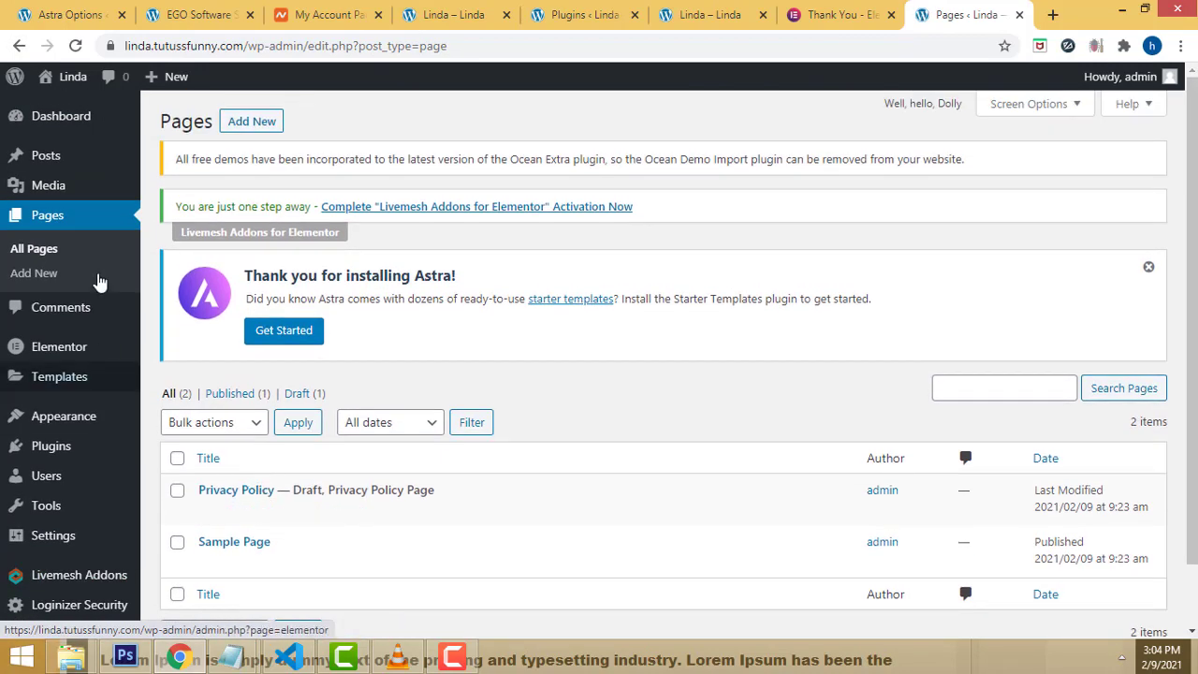
{"action": "left_click", "coordinate": [42, 277]}
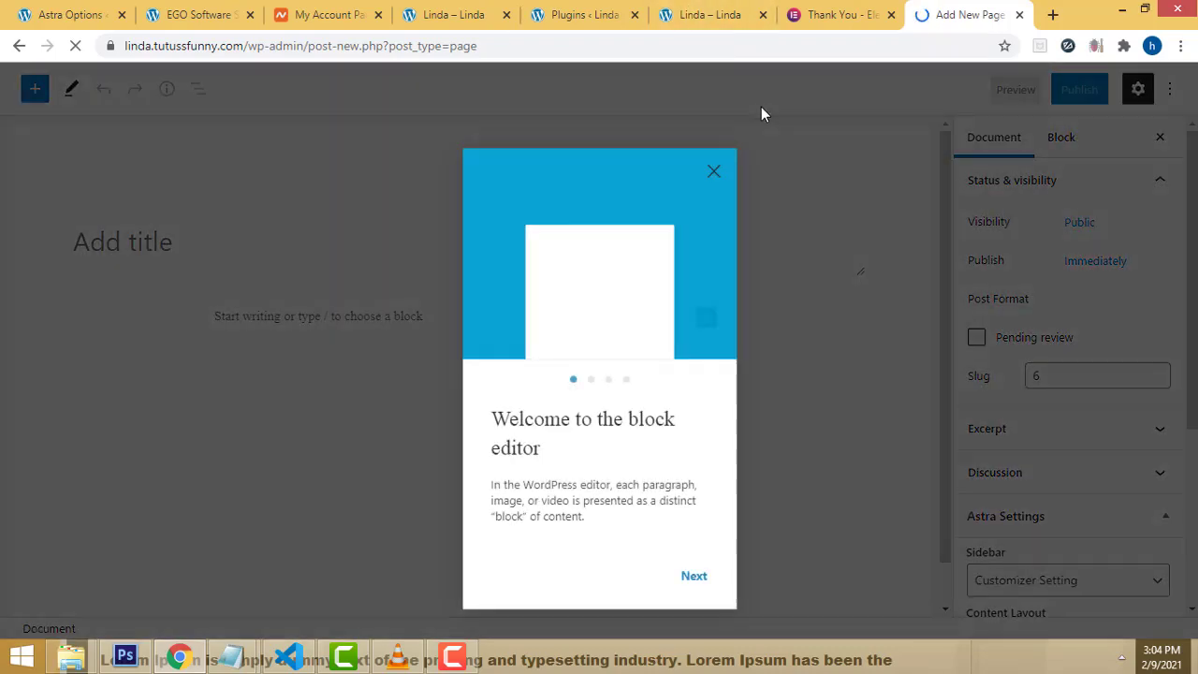
Step: Dismiss the welcome guide and title the new page 'Home'
{"action": "left_click", "coordinate": [714, 142]}
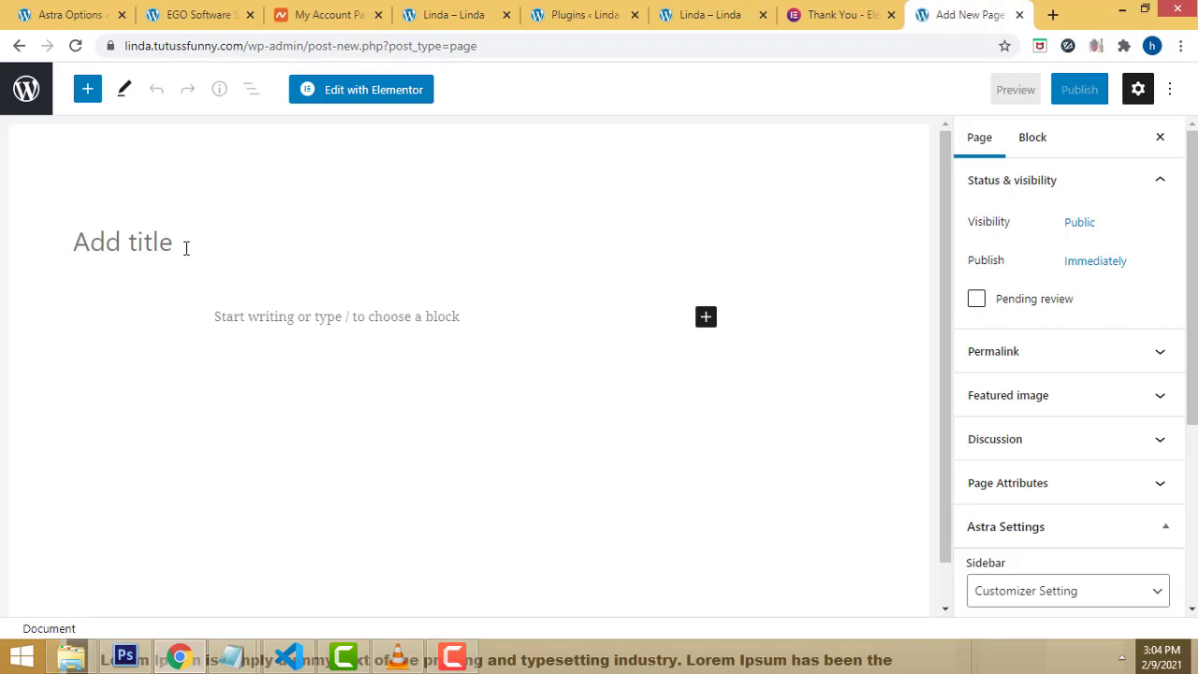
{"action": "type", "text": "H"}
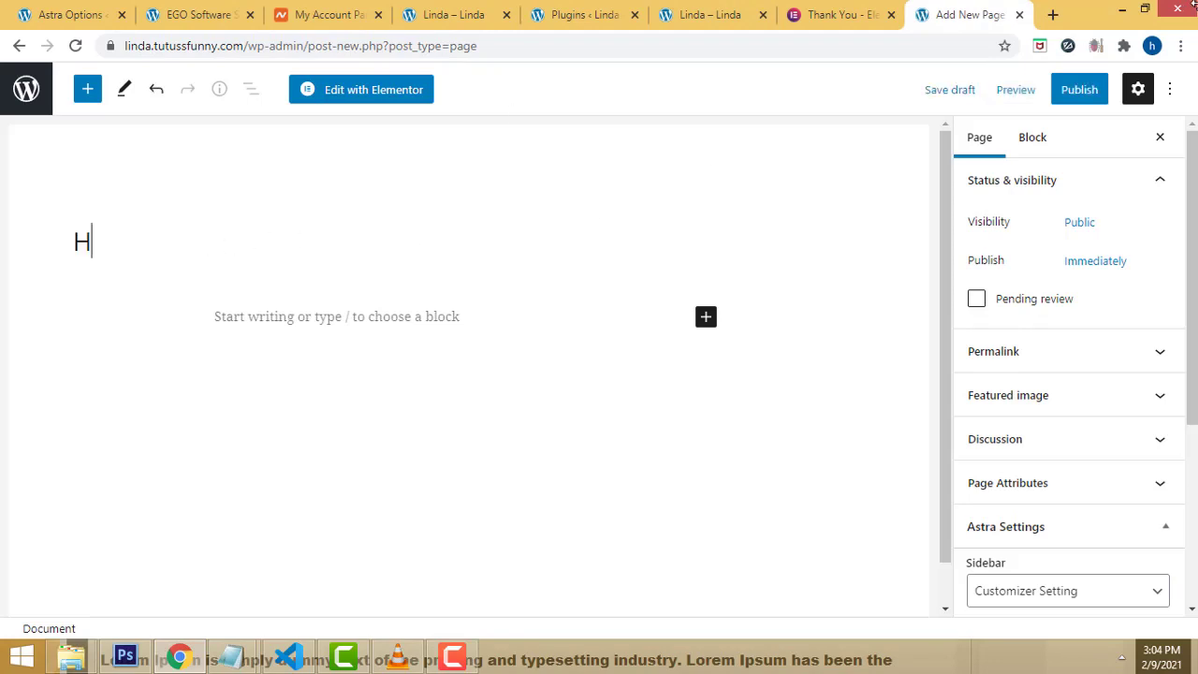
{"action": "type", "text": "ome"}
{"action": "scroll", "coordinate": [1159, 387], "scroll_direction": "down", "scroll_amount": 2}
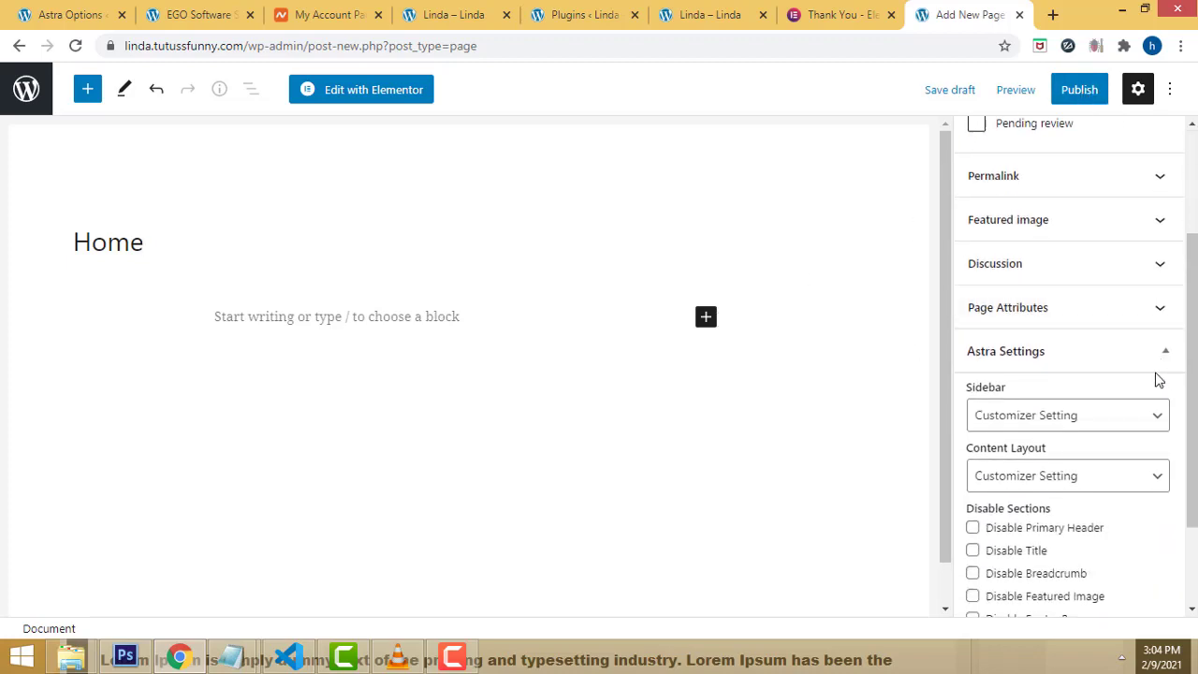
{"action": "scroll", "coordinate": [1157, 380], "scroll_direction": "down", "scroll_amount": 1}
{"action": "scroll", "coordinate": [1153, 374], "scroll_direction": "up", "scroll_amount": 3}
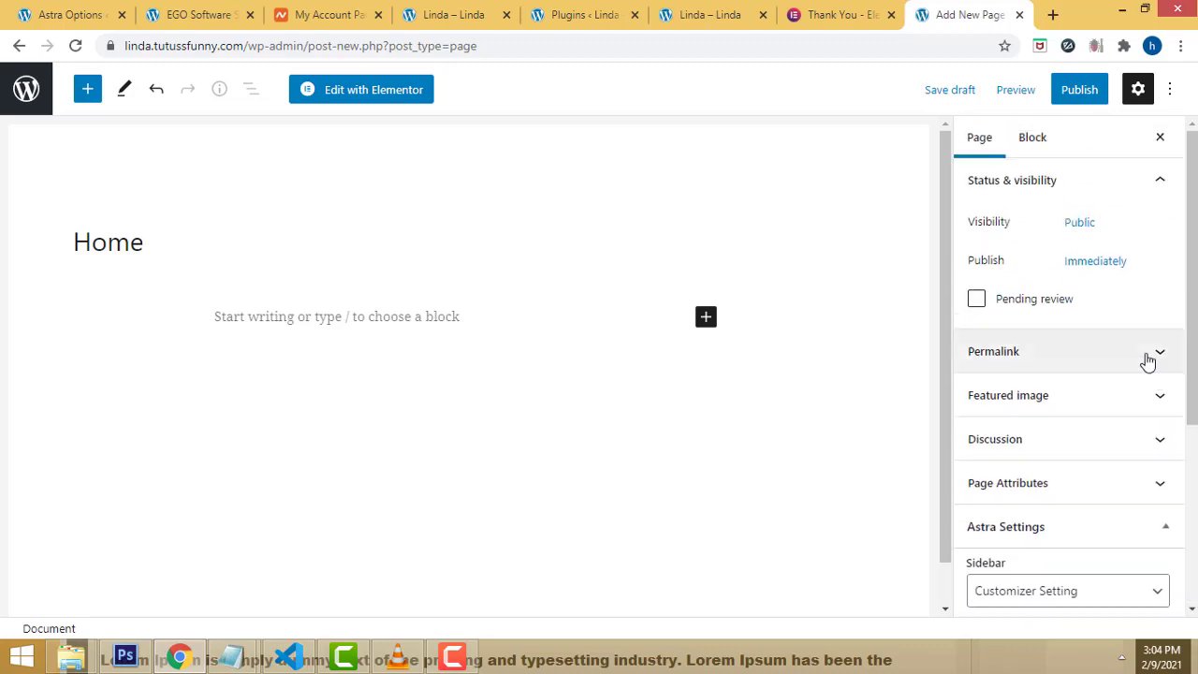
{"action": "scroll", "coordinate": [1154, 318], "scroll_direction": "down", "scroll_amount": 1}
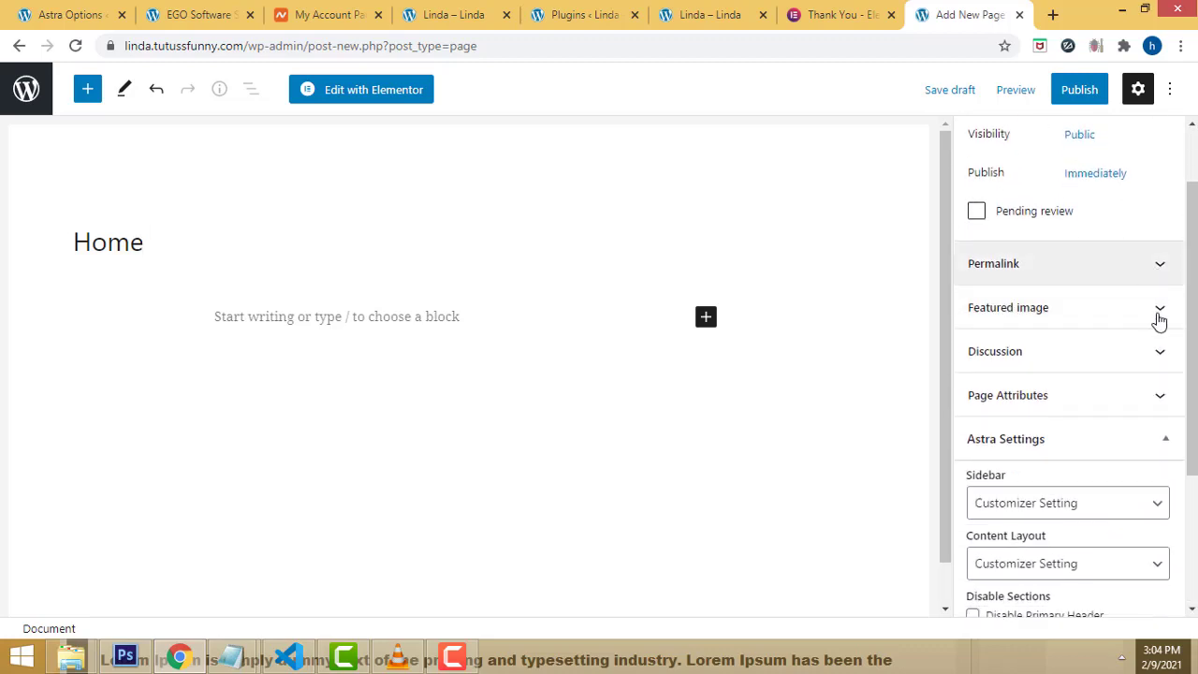
{"action": "scroll", "coordinate": [1160, 463], "scroll_direction": "down", "scroll_amount": 2}
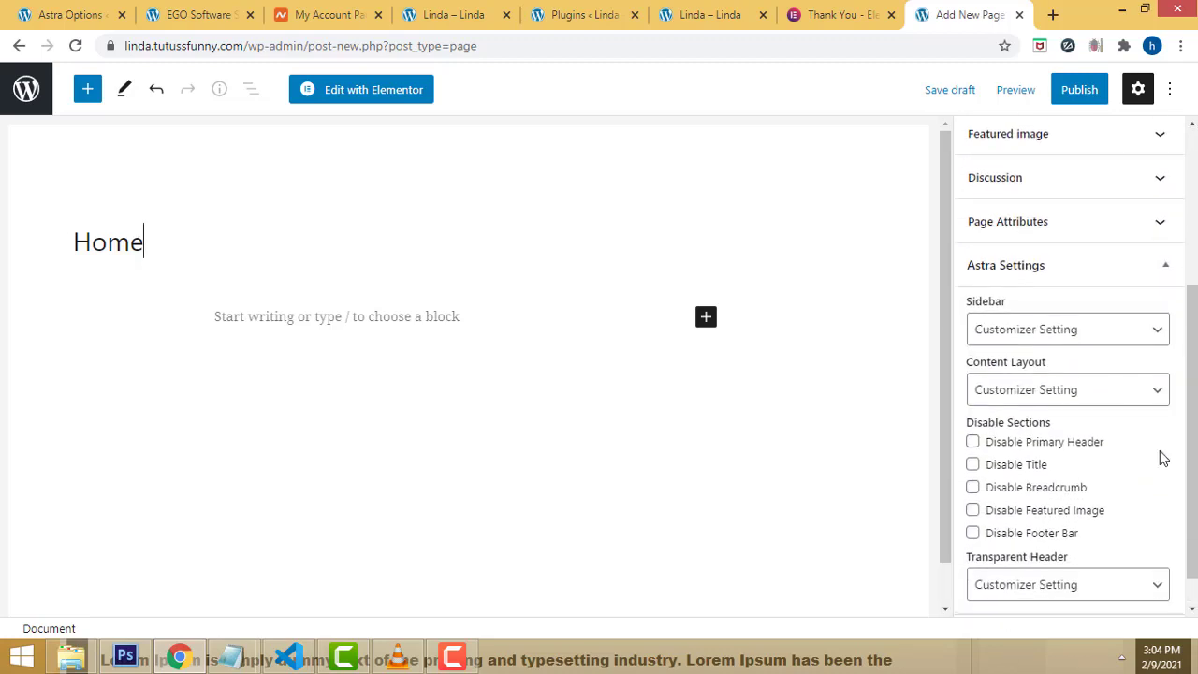
Step: Set Astra's Content Layout to Full Width / Contained and begin publishing the page
{"action": "left_click", "coordinate": [1138, 389]}
{"action": "left_click", "coordinate": [1136, 390]}
{"action": "left_click", "coordinate": [1134, 388]}
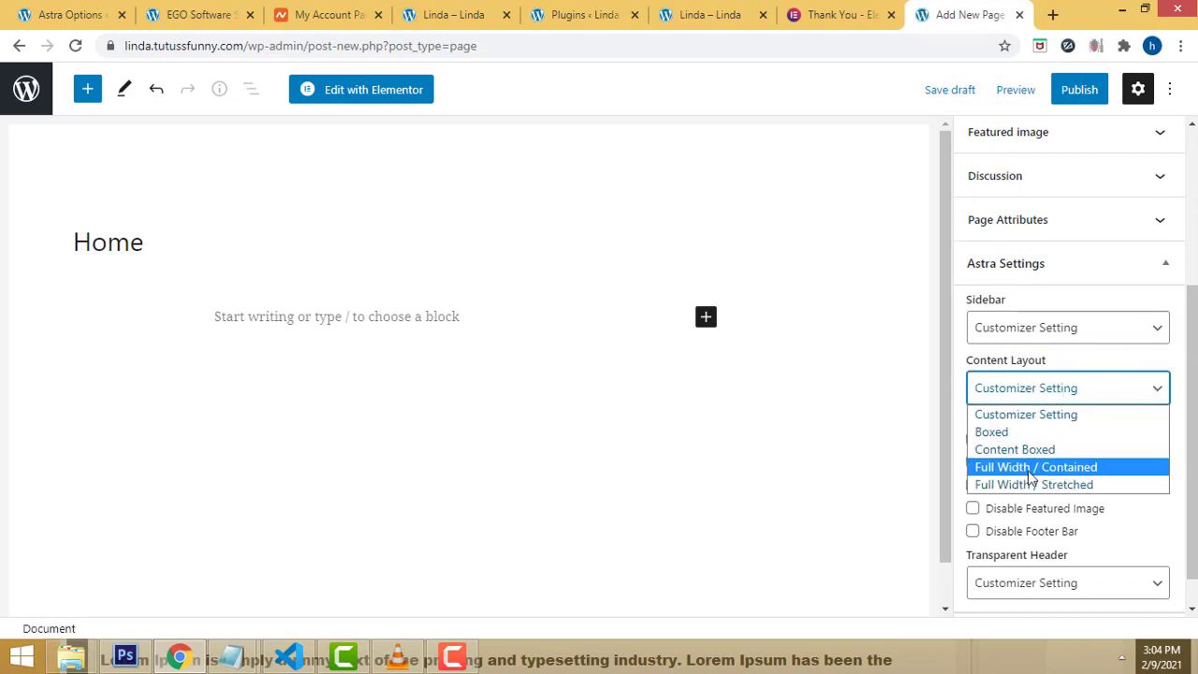
{"action": "left_click", "coordinate": [1094, 474]}
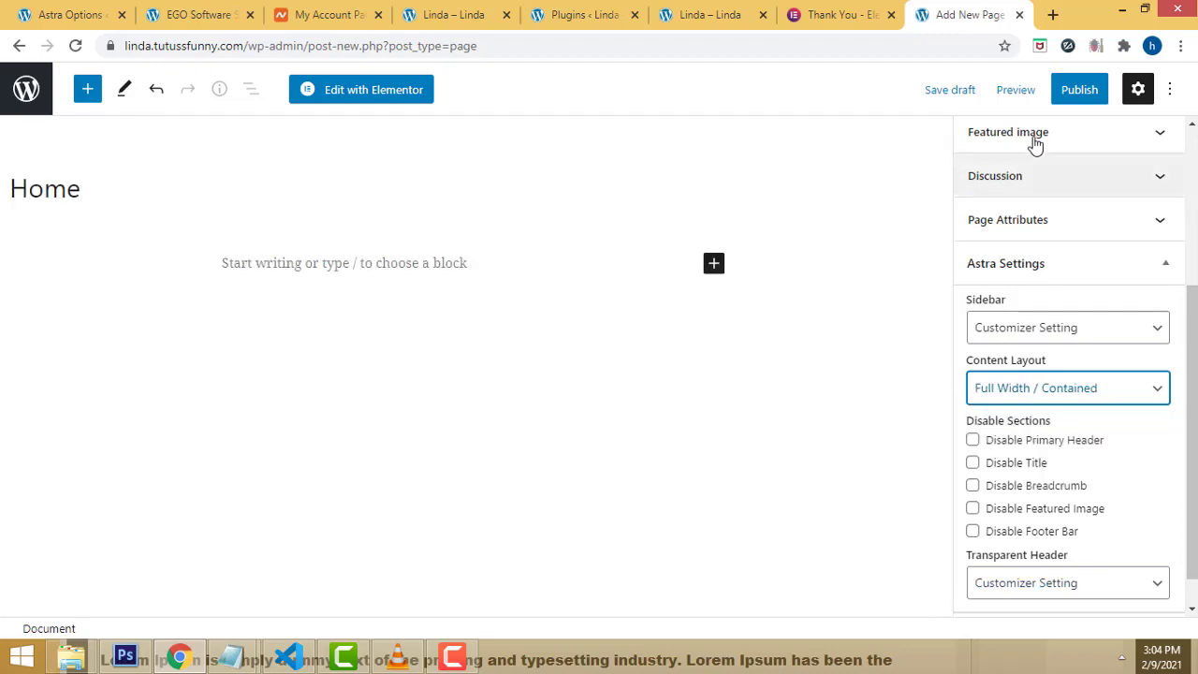
{"action": "left_click", "coordinate": [1079, 93]}
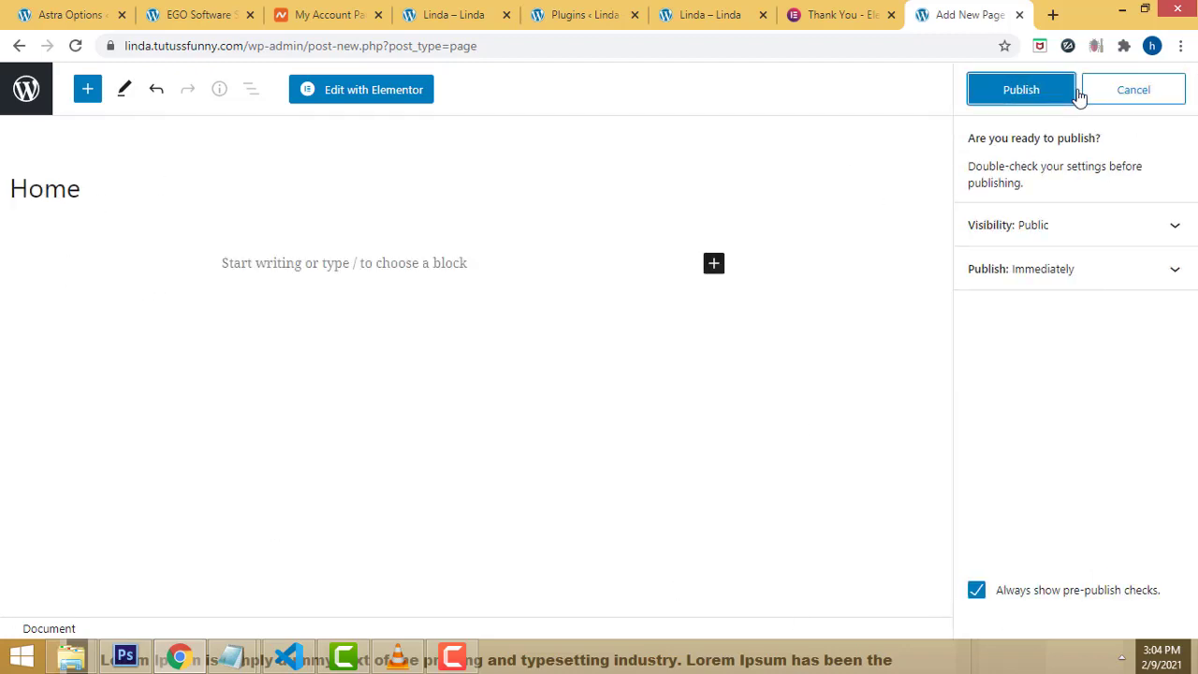
Step: Confirm publishing the Home page, then reach the admin Dashboard from the live site tab
{"action": "left_click", "coordinate": [1024, 96]}
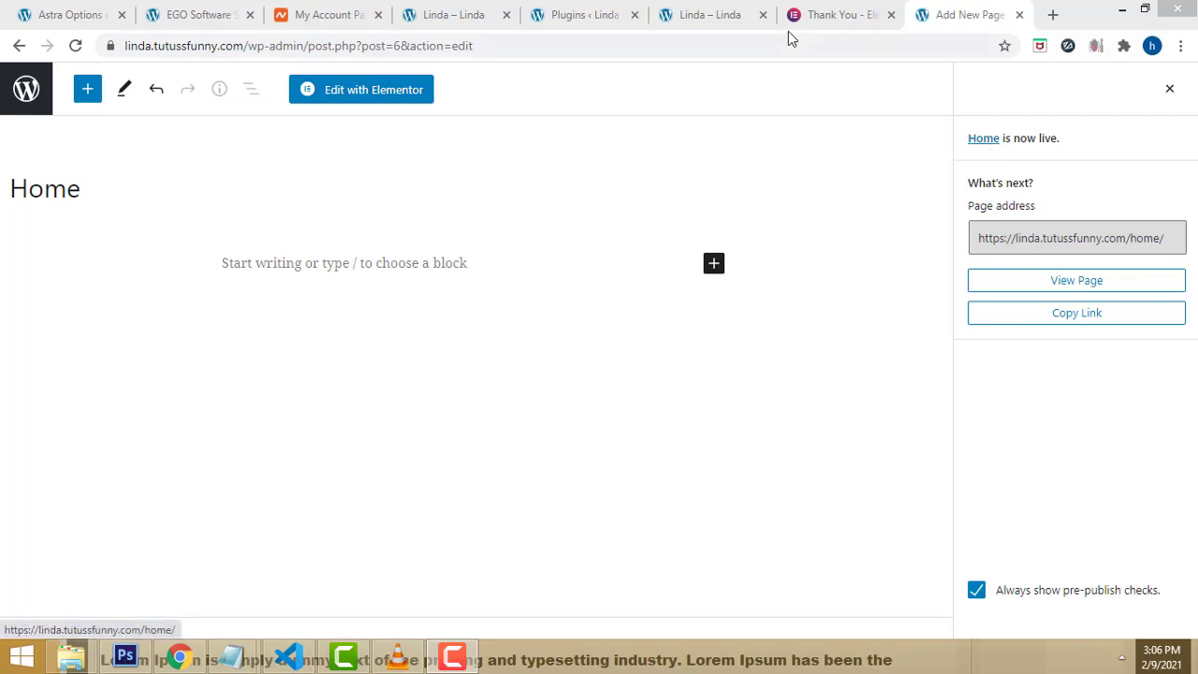
{"action": "left_click", "coordinate": [451, 11]}
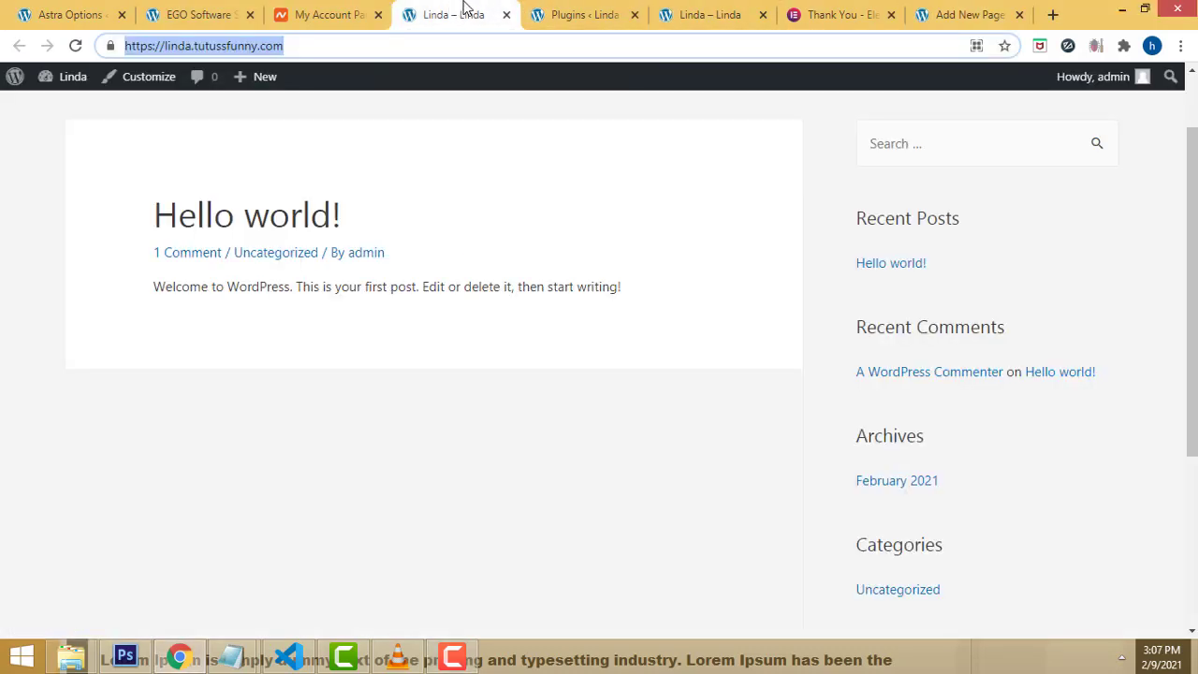
{"action": "mouse_move", "coordinate": [67, 87]}
{"action": "left_click", "coordinate": [67, 109]}
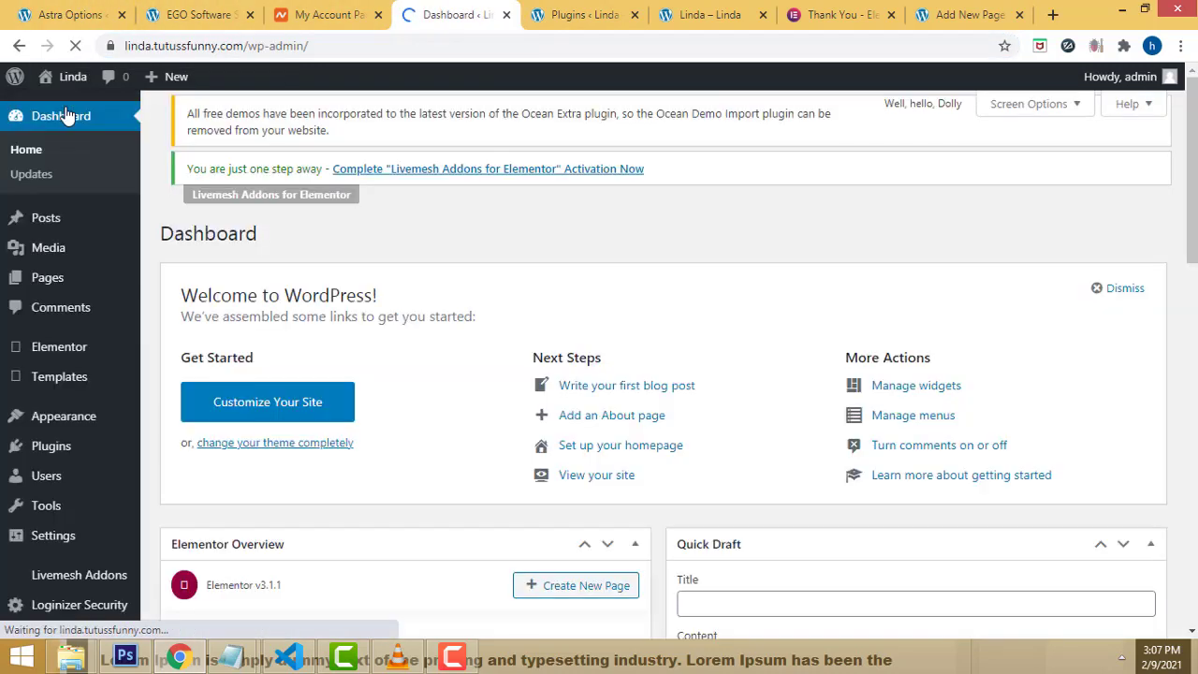
Step: Make the homepage display the static page Home, save, and copy the site's base URL
{"action": "mouse_move", "coordinate": [85, 342]}
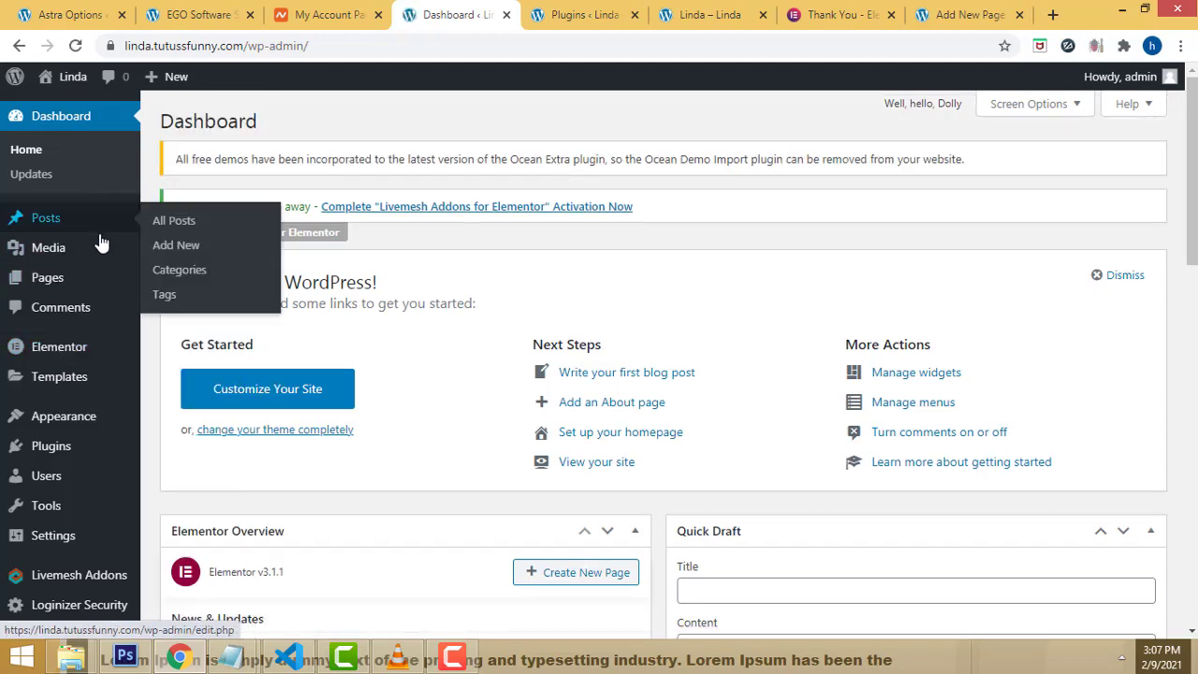
{"action": "scroll", "coordinate": [93, 257], "scroll_direction": "down", "scroll_amount": 2}
{"action": "mouse_move", "coordinate": [63, 527]}
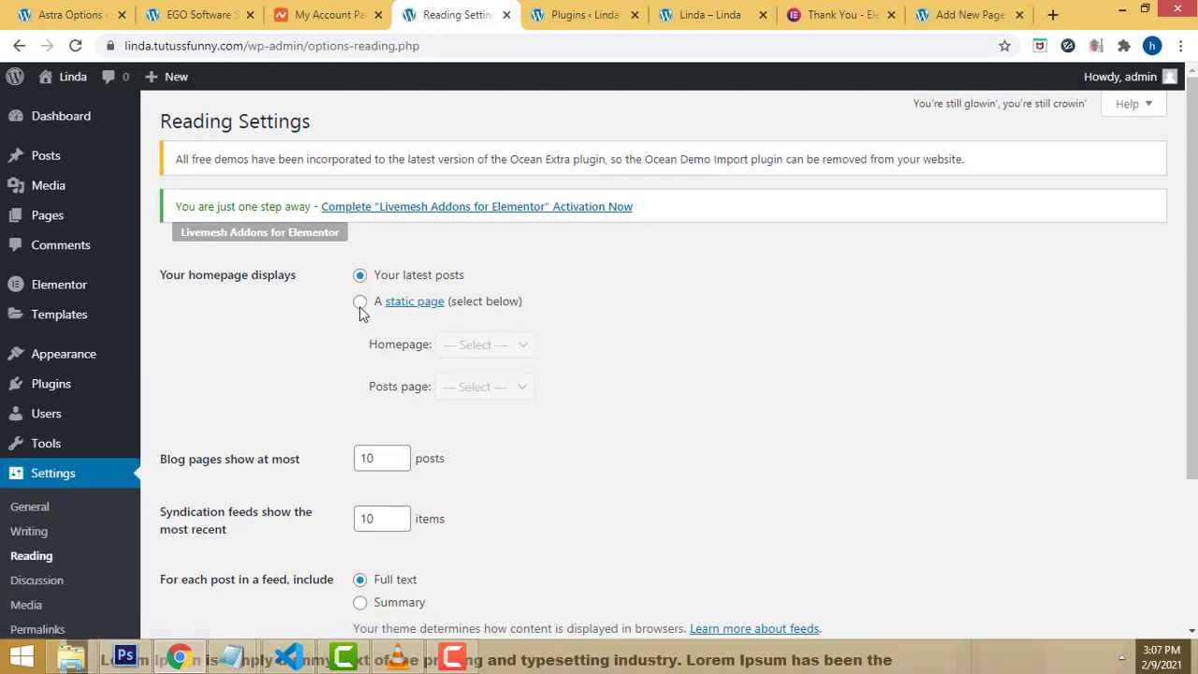
{"action": "left_click", "coordinate": [360, 305]}
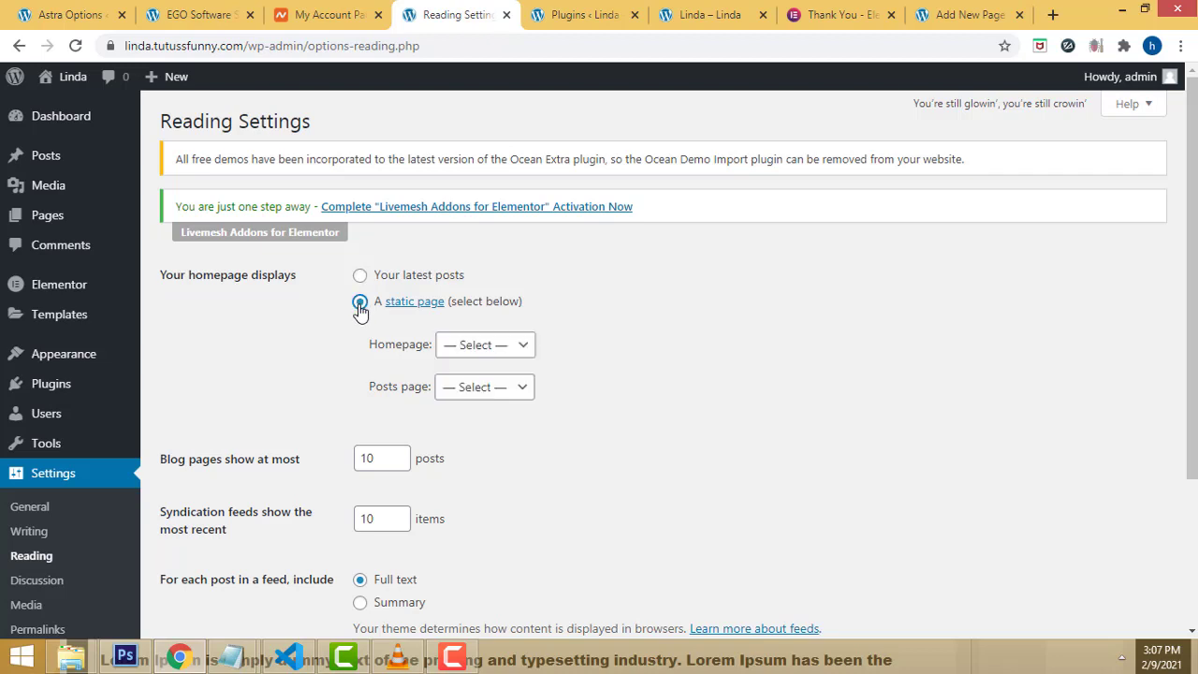
{"action": "left_click", "coordinate": [490, 348]}
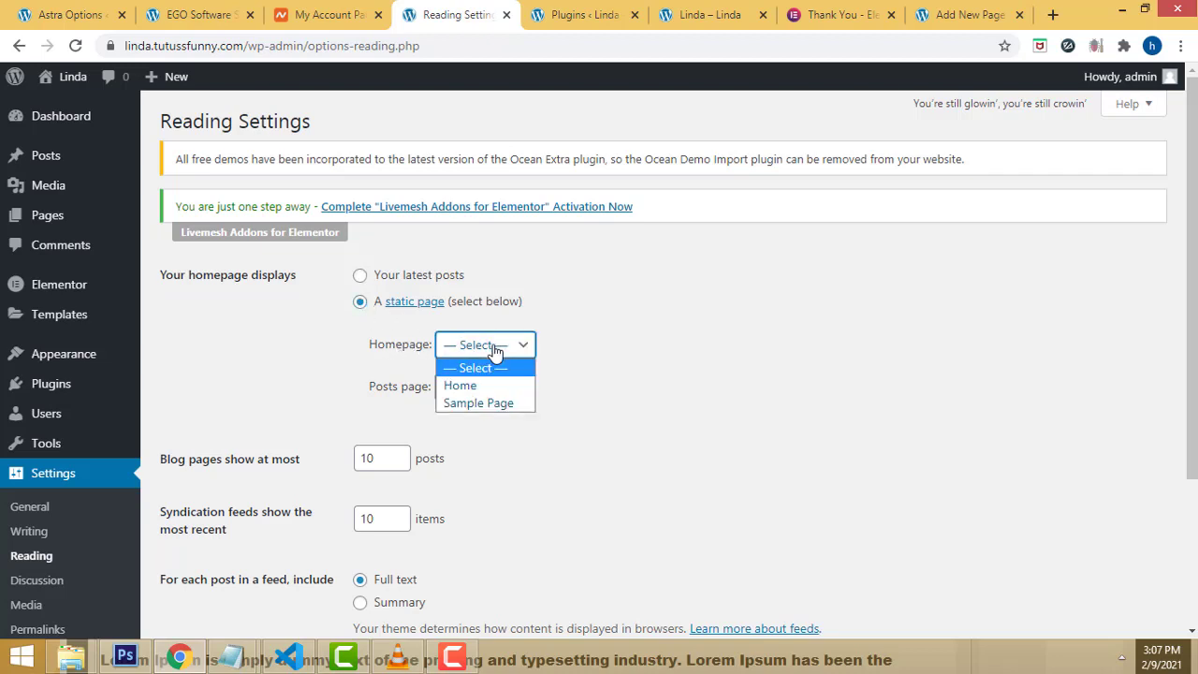
{"action": "left_click", "coordinate": [448, 386]}
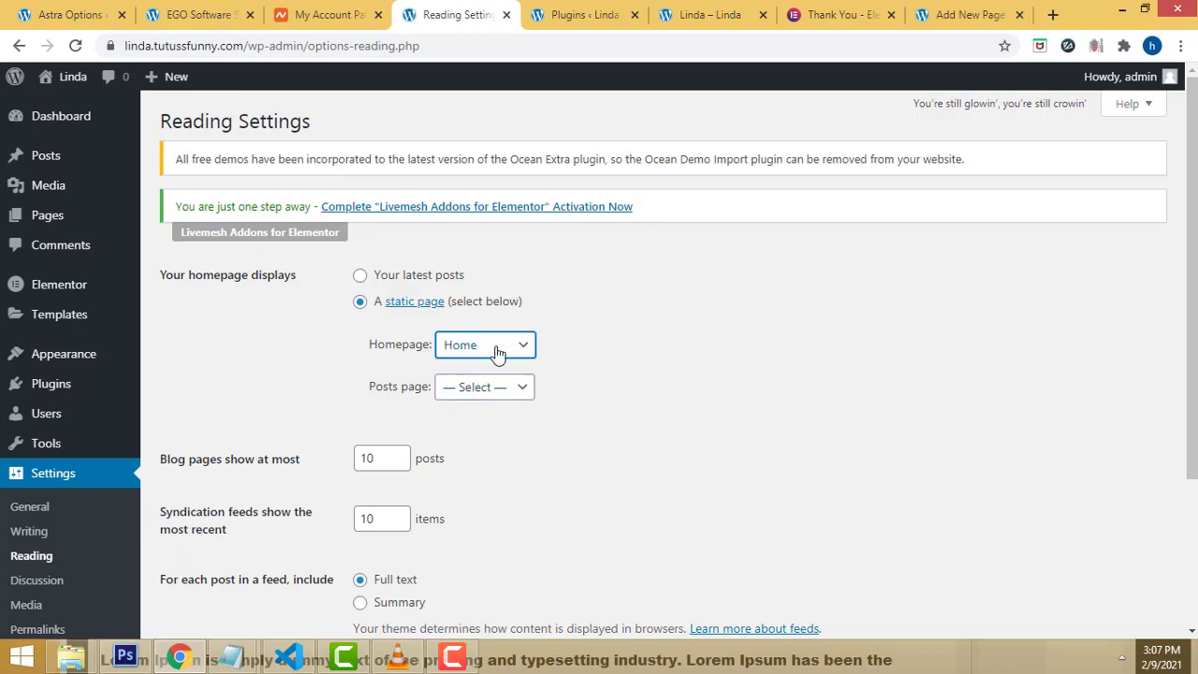
{"action": "scroll", "coordinate": [792, 324], "scroll_direction": "down", "scroll_amount": 3}
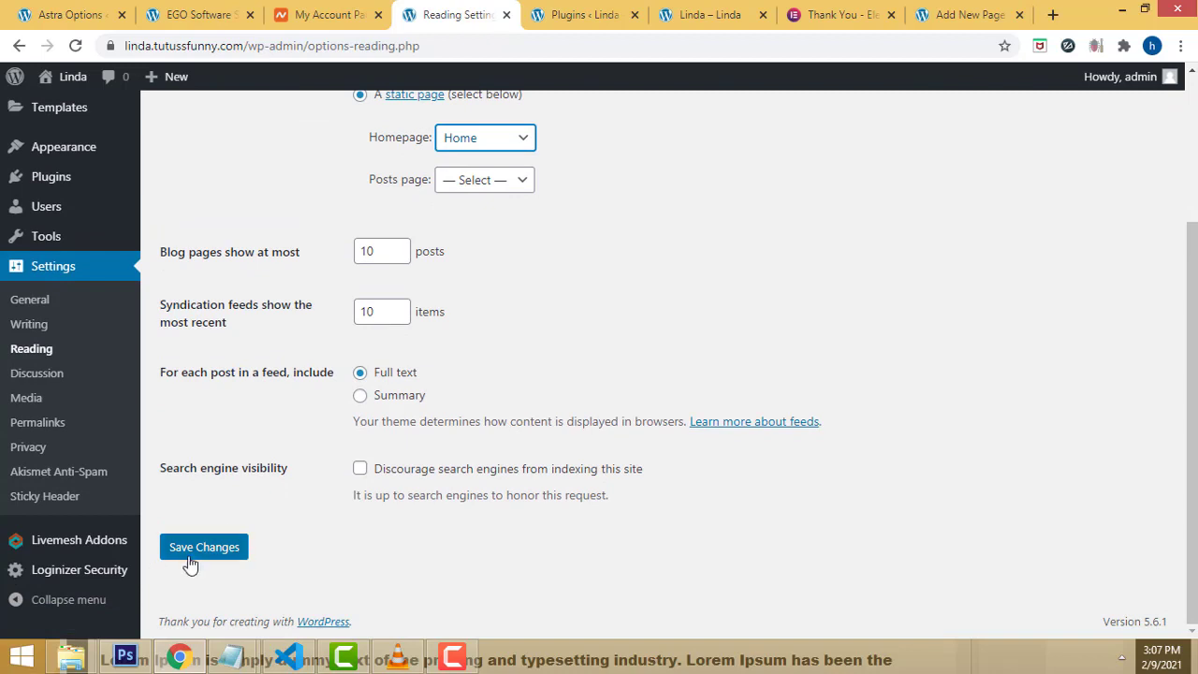
{"action": "left_click", "coordinate": [191, 563]}
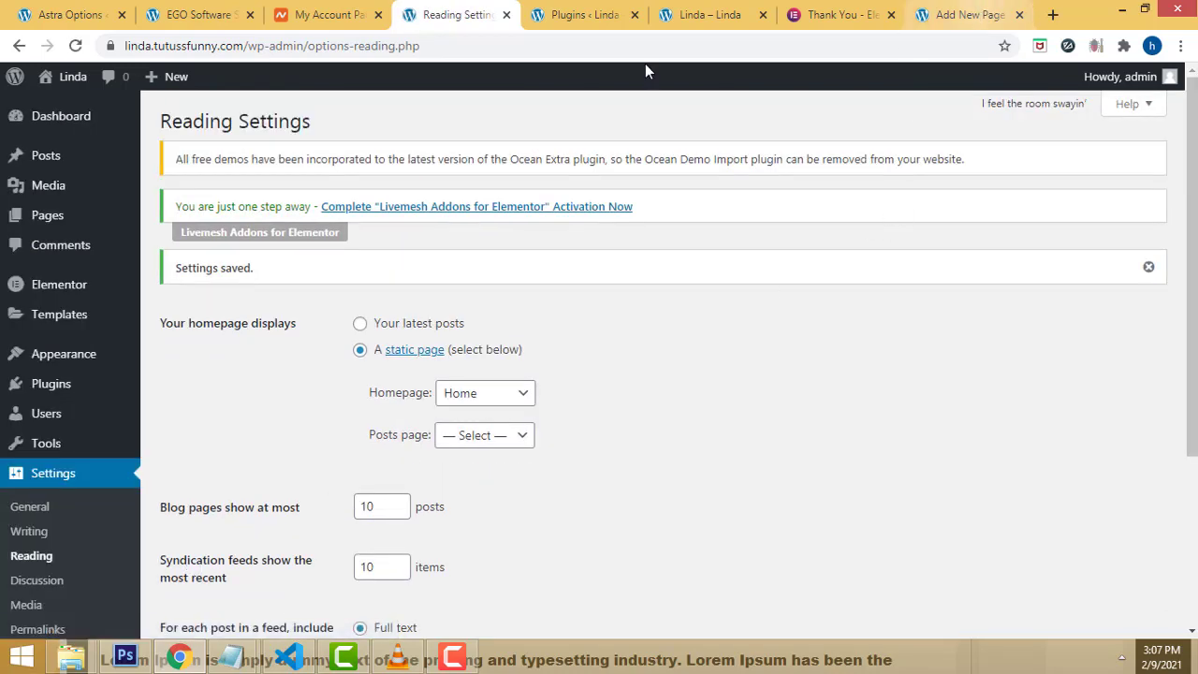
{"action": "left_click", "coordinate": [247, 46]}
{"action": "left_click_drag", "start_coordinate": [246, 45], "coordinate": [379, 0]}
{"action": "key", "text": "ctrl+c"}
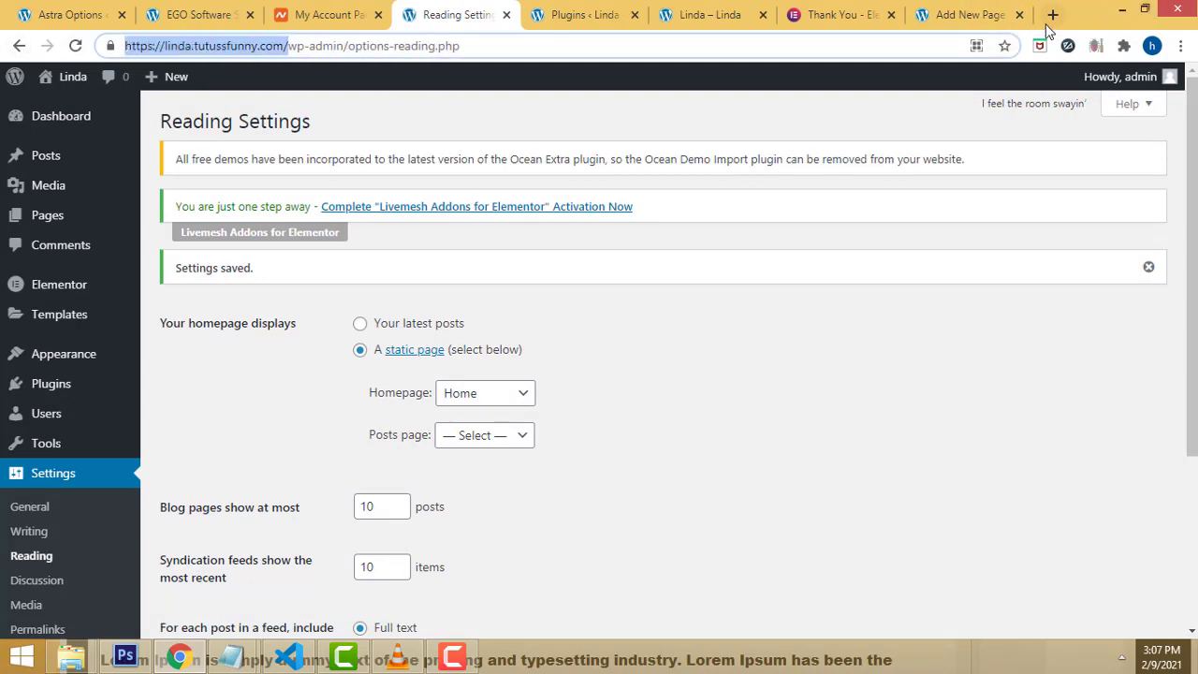
Step: Load the site URL in a new tab and verify the front page shows Home
{"action": "left_click", "coordinate": [1052, 14]}
{"action": "key", "text": "ctrl+v"}
{"action": "key", "text": "Return"}
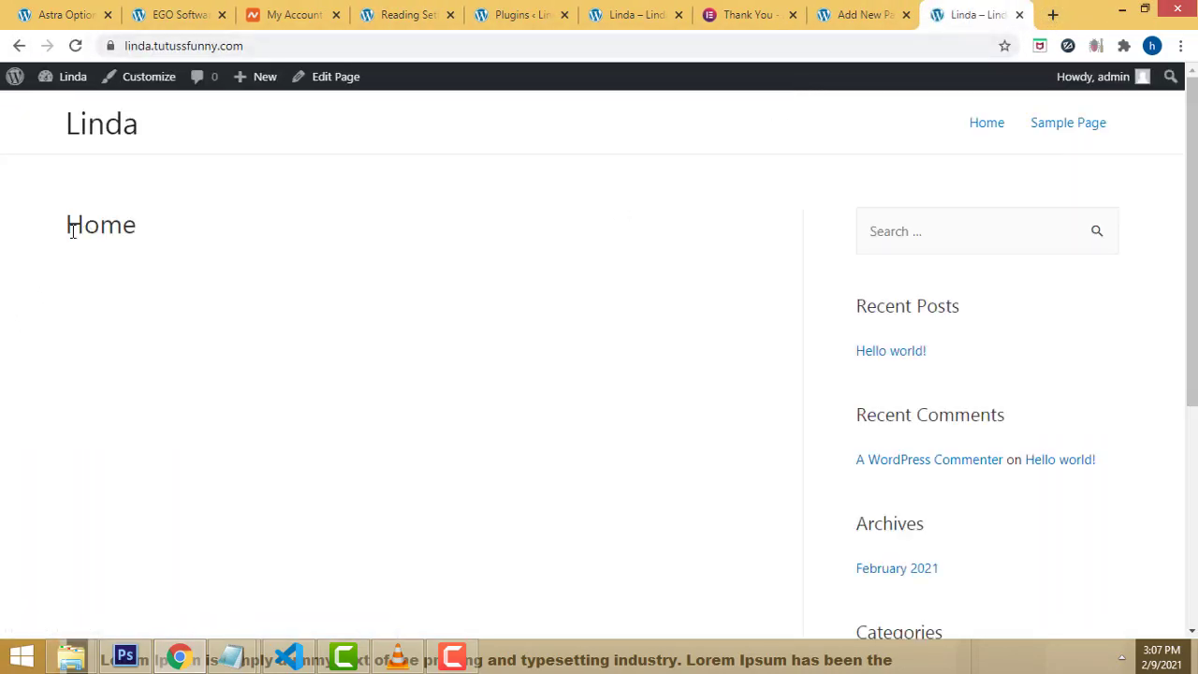
{"action": "left_click_drag", "start_coordinate": [73, 231], "coordinate": [163, 230]}
{"action": "triple_click", "coordinate": [82, 229]}
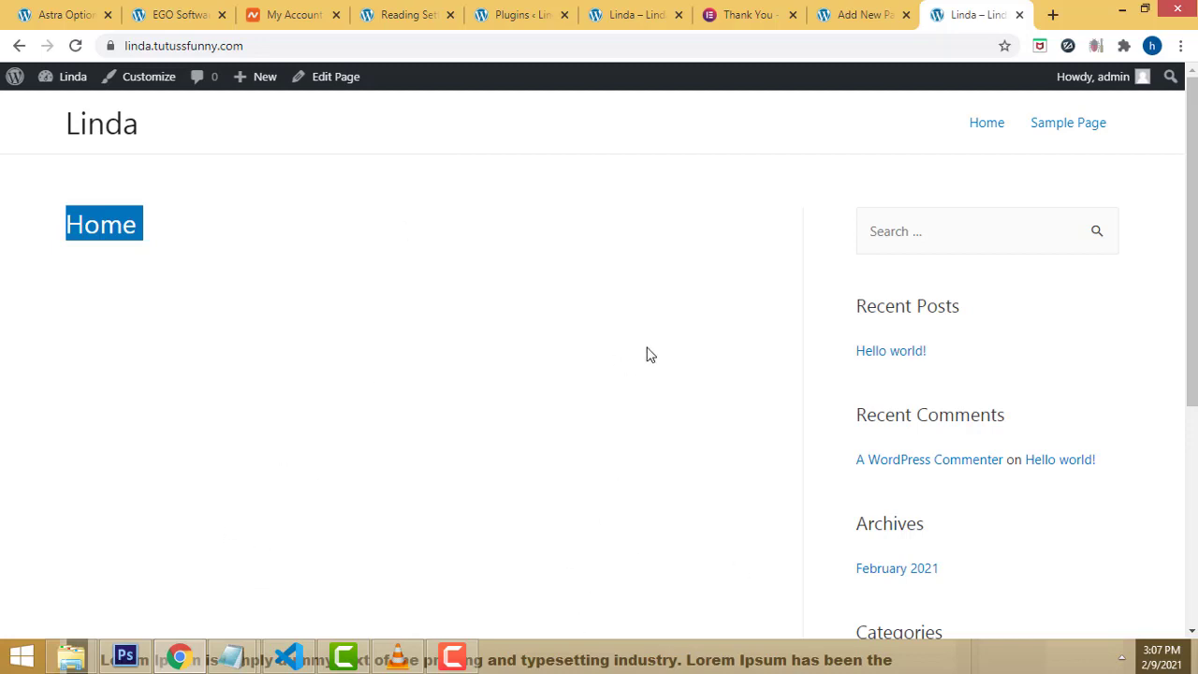
{"action": "scroll", "coordinate": [1079, 359], "scroll_direction": "down", "scroll_amount": 4}
{"action": "scroll", "coordinate": [1077, 355], "scroll_direction": "up", "scroll_amount": 5}
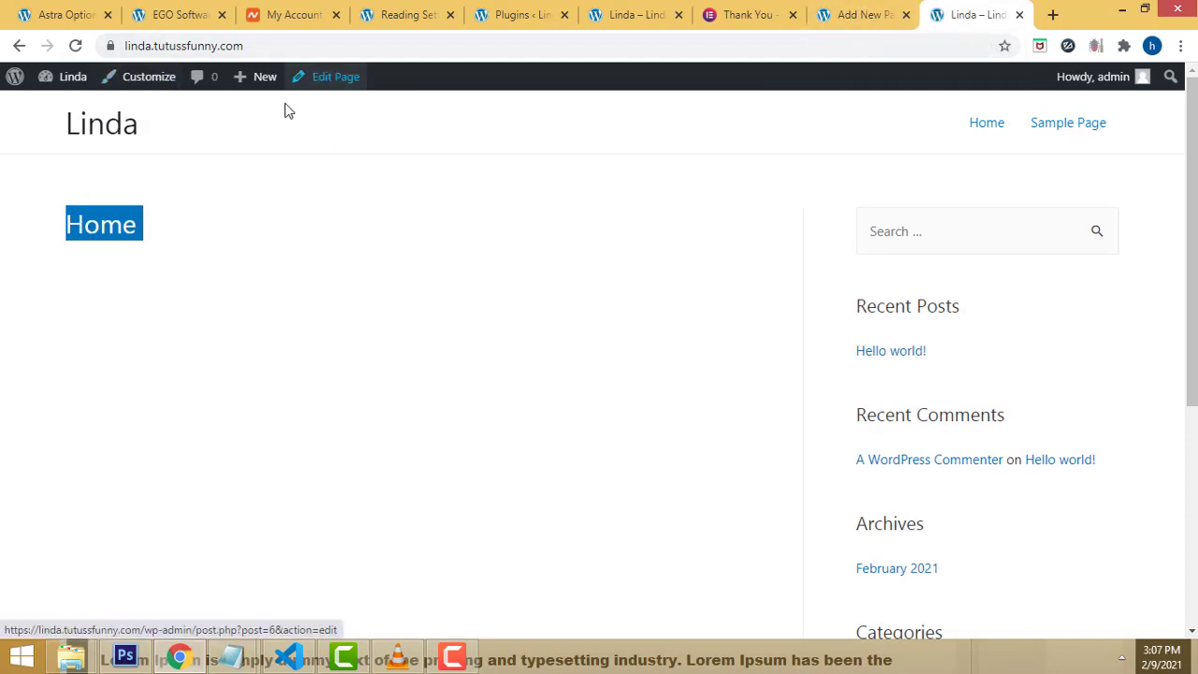
Step: Return to the Reading Settings tab in the admin
{"action": "left_click", "coordinate": [174, 11]}
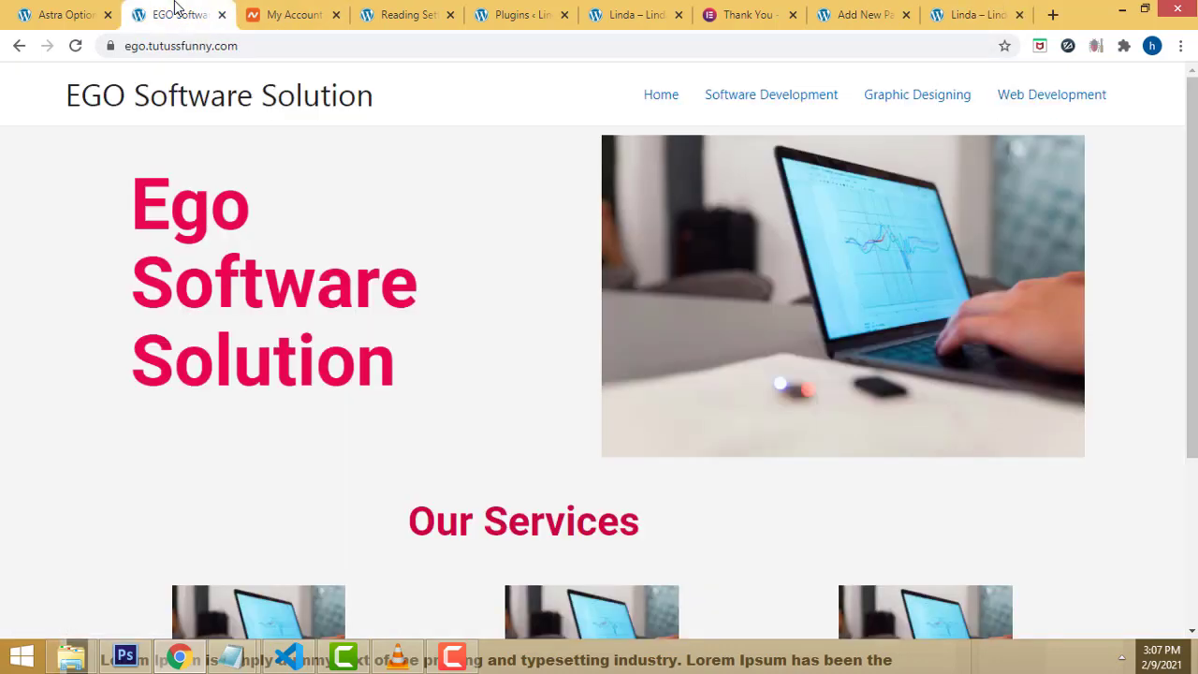
{"action": "left_click", "coordinate": [408, 11]}
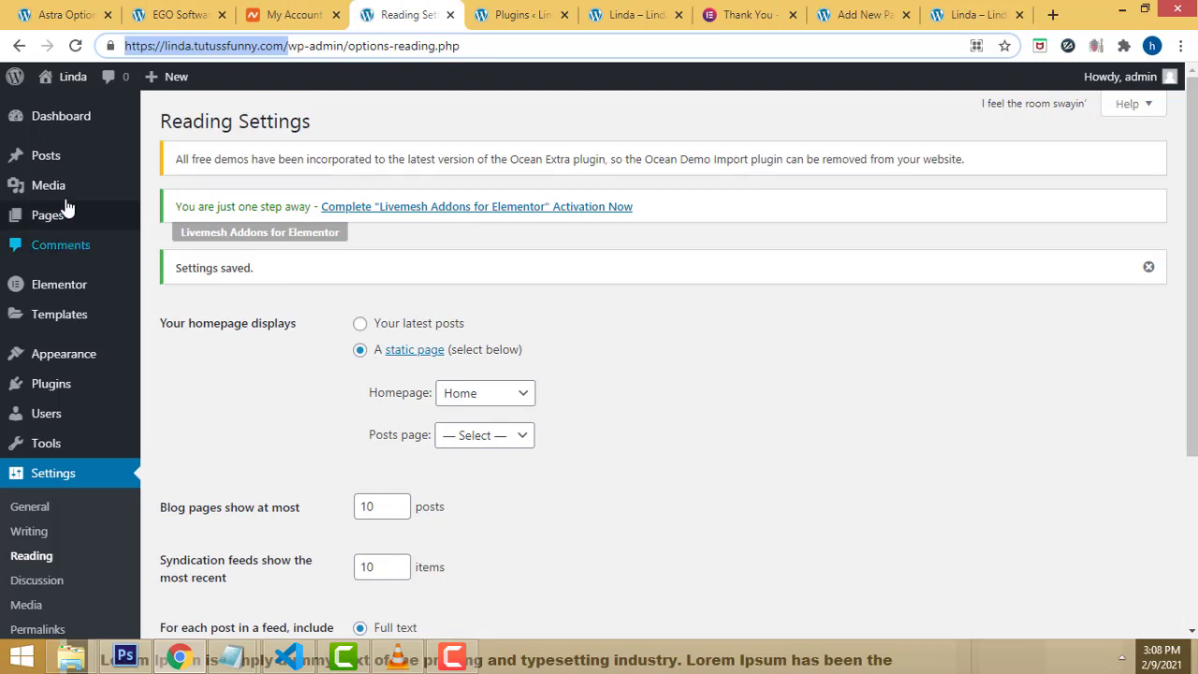
{"action": "mouse_move", "coordinate": [54, 157]}
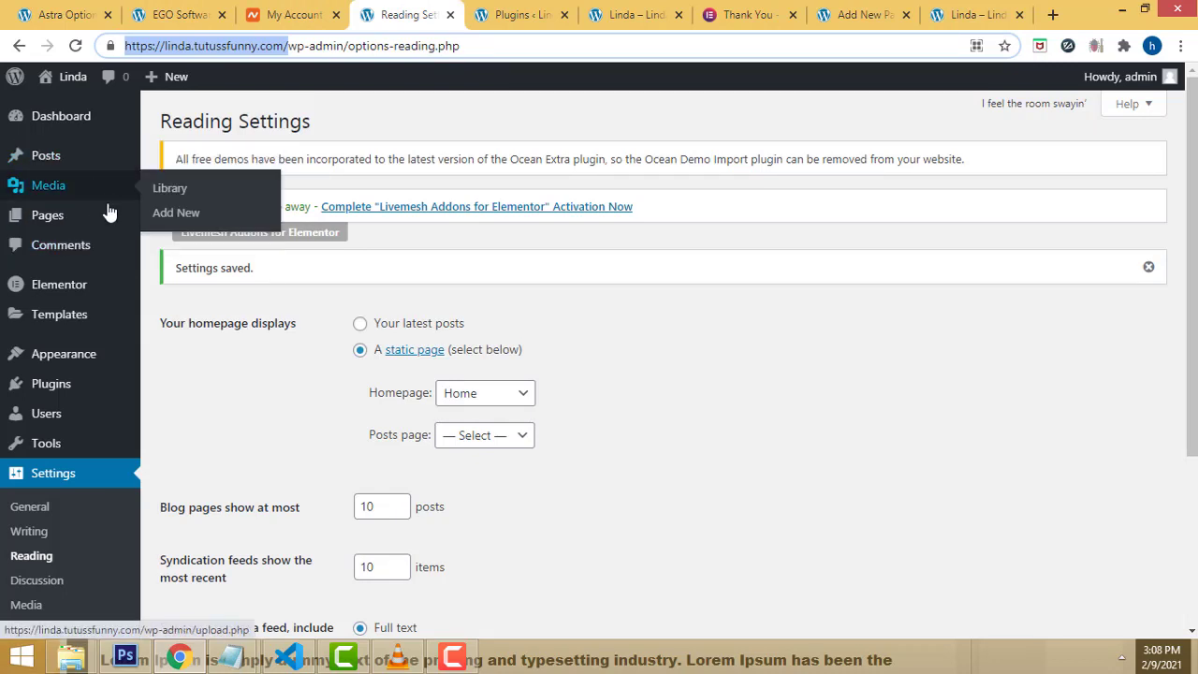
Step: Open the Home page for editing from the All Pages list
{"action": "mouse_move", "coordinate": [83, 224]}
{"action": "left_click", "coordinate": [158, 221]}
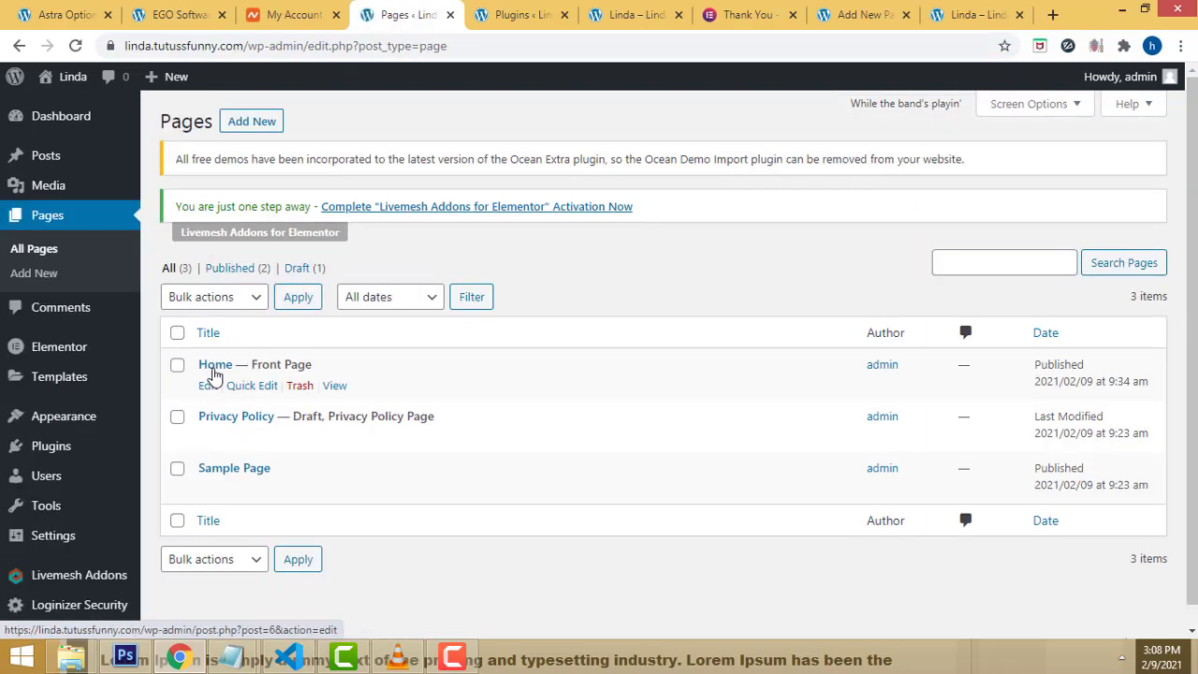
{"action": "left_click", "coordinate": [207, 387]}
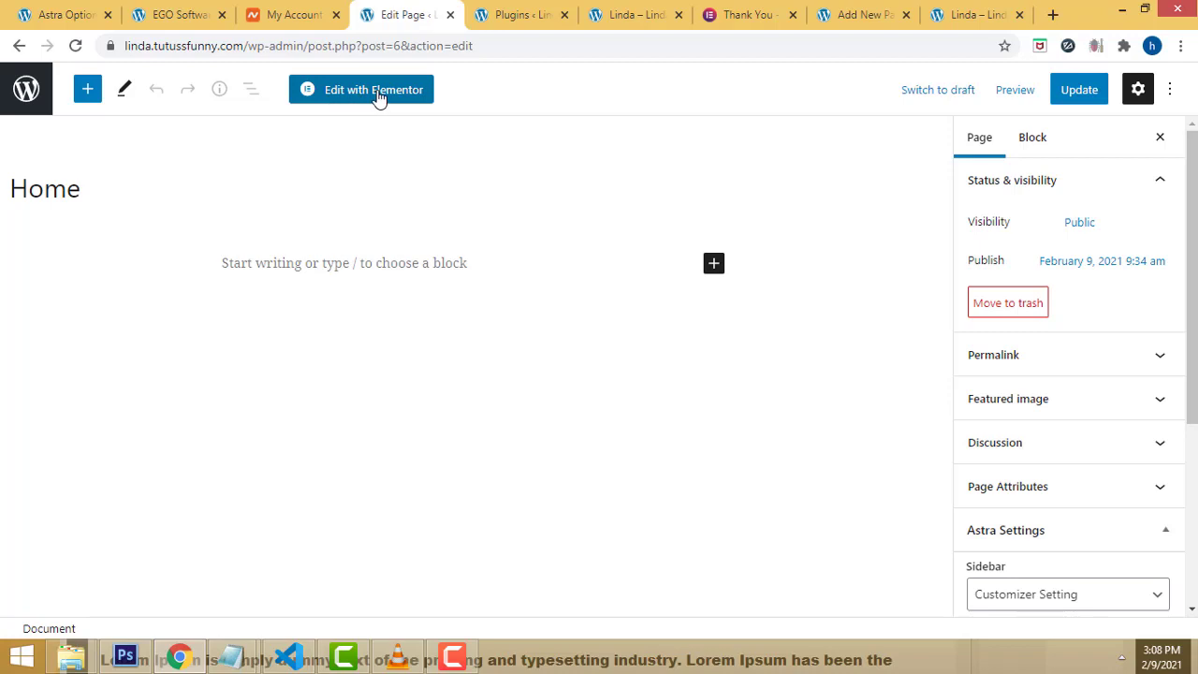
Step: Verify the Full Width / Contained layout in Astra Settings and launch Edit with Elementor
{"action": "scroll", "coordinate": [1165, 388], "scroll_direction": "down", "scroll_amount": 3}
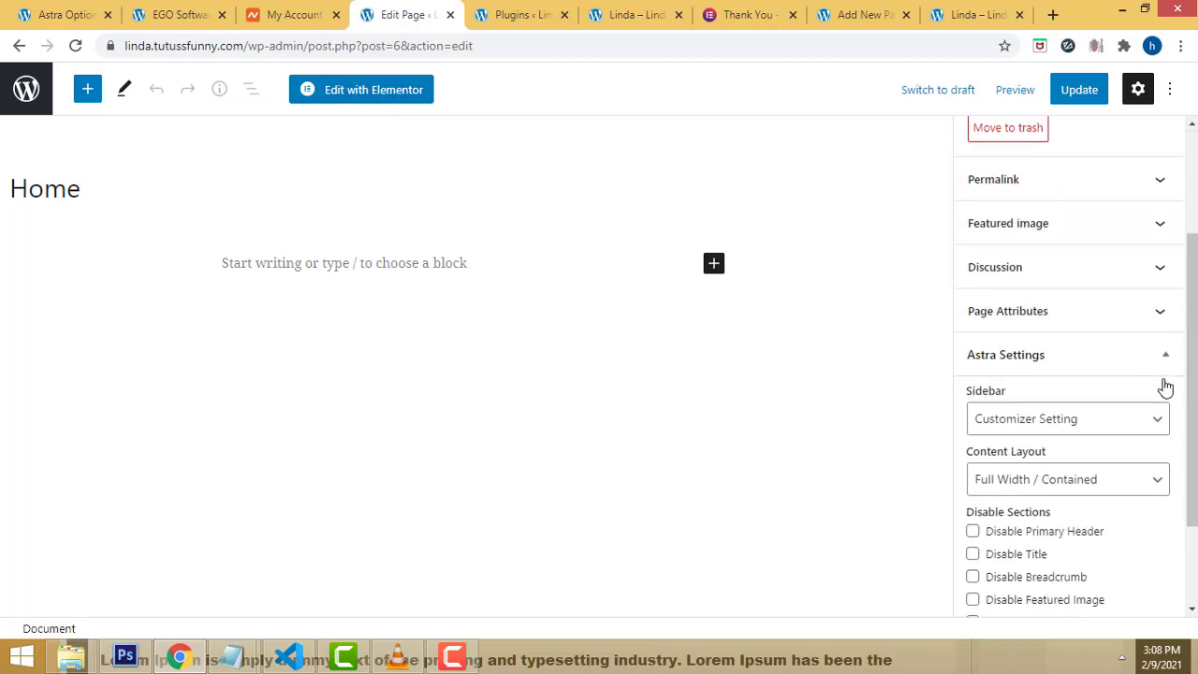
{"action": "left_click", "coordinate": [1144, 330]}
{"action": "left_click", "coordinate": [1145, 329]}
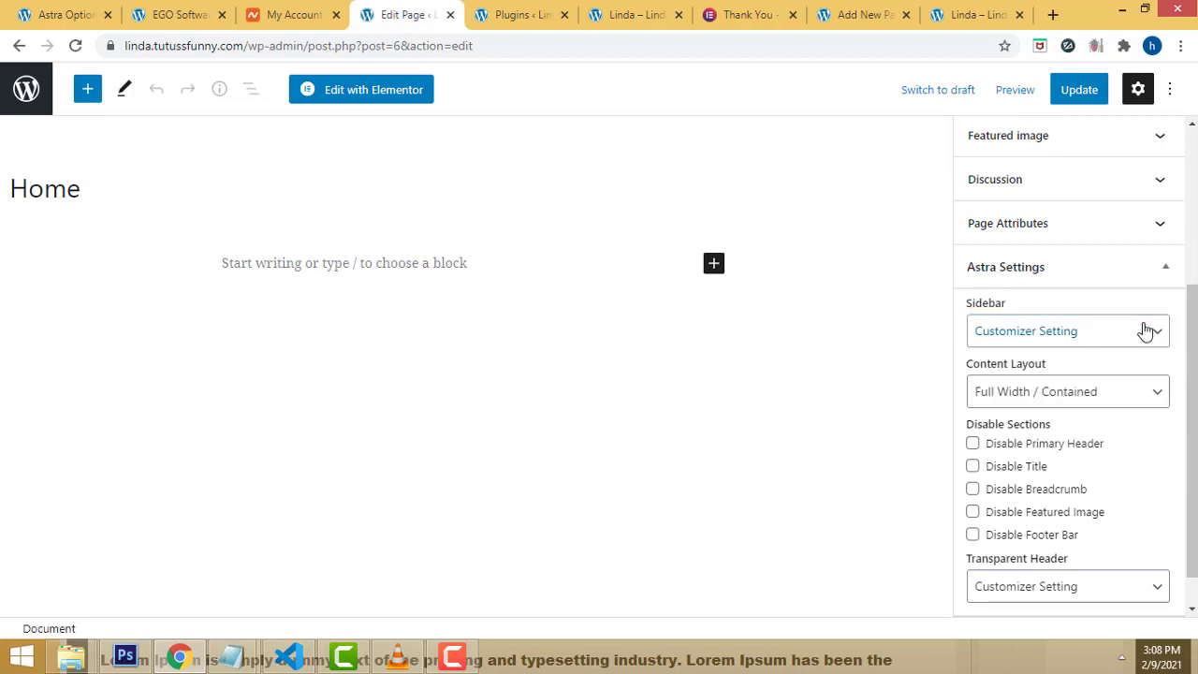
{"action": "left_click", "coordinate": [1134, 399]}
{"action": "left_click", "coordinate": [1134, 400]}
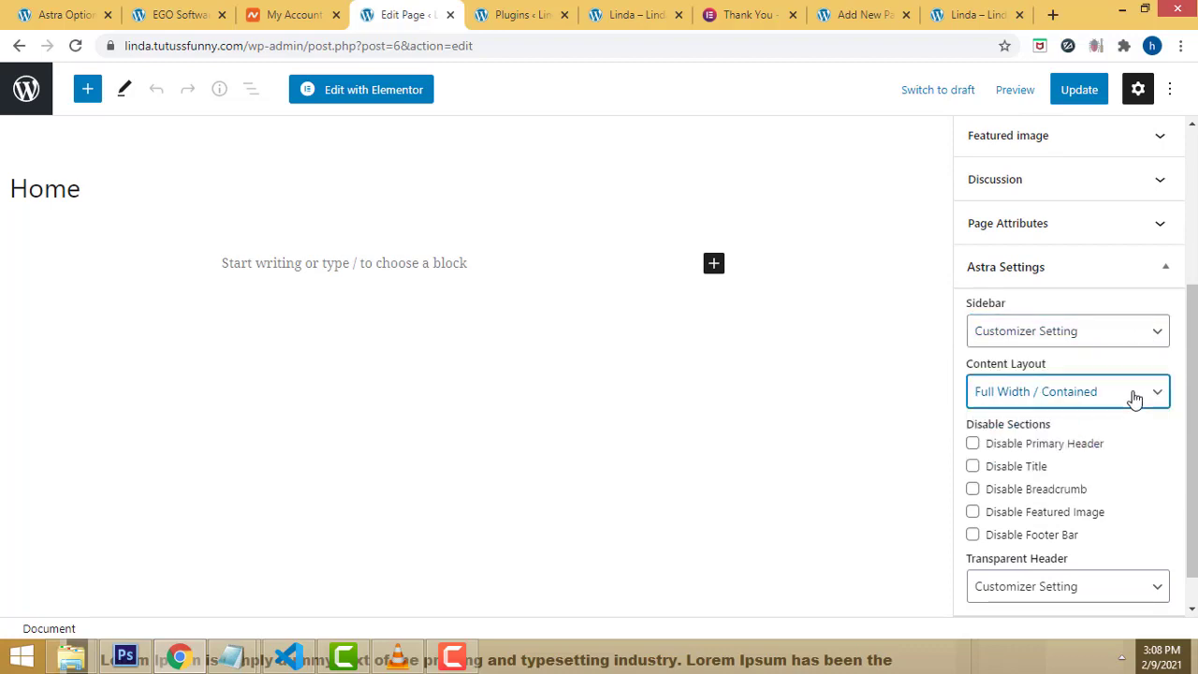
{"action": "scroll", "coordinate": [1140, 427], "scroll_direction": "down", "scroll_amount": 1}
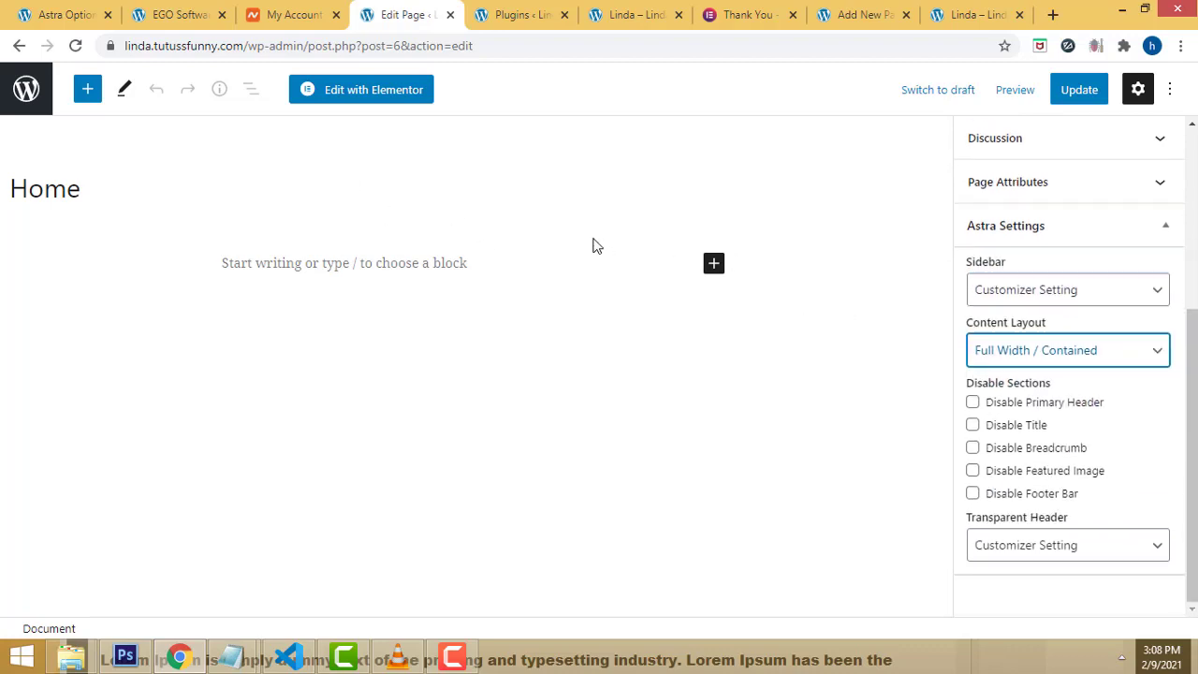
{"action": "left_click", "coordinate": [1167, 94]}
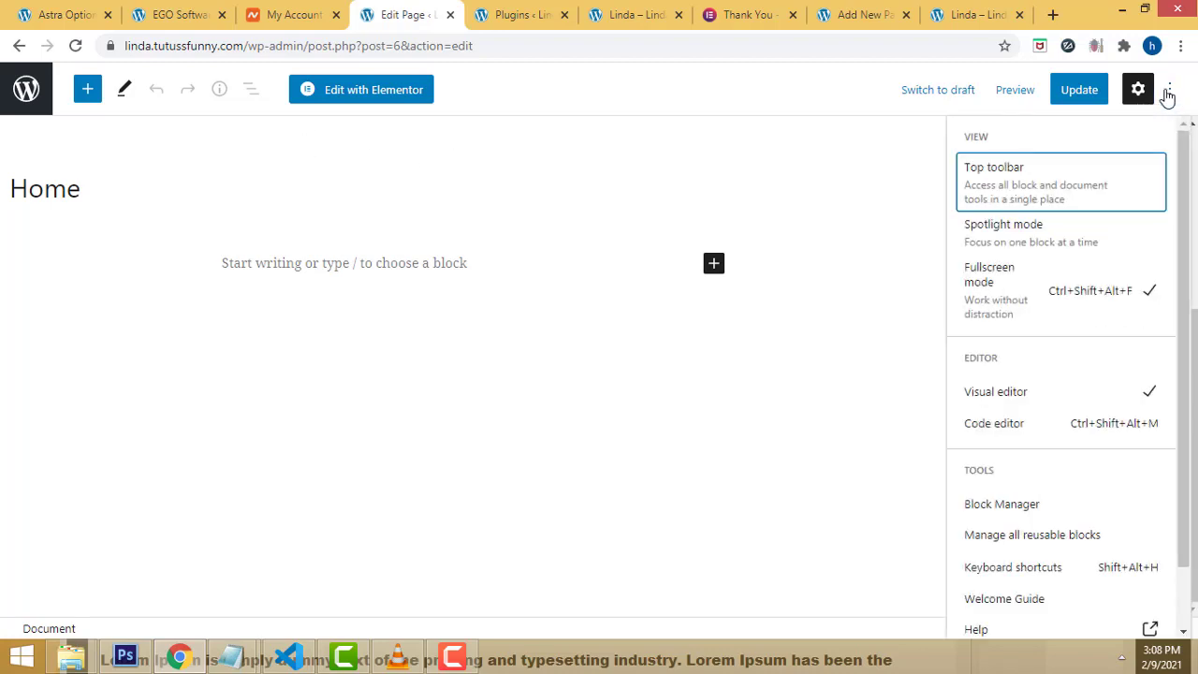
{"action": "scroll", "coordinate": [1141, 356], "scroll_direction": "down", "scroll_amount": 1}
{"action": "scroll", "coordinate": [1143, 280], "scroll_direction": "up", "scroll_amount": 1}
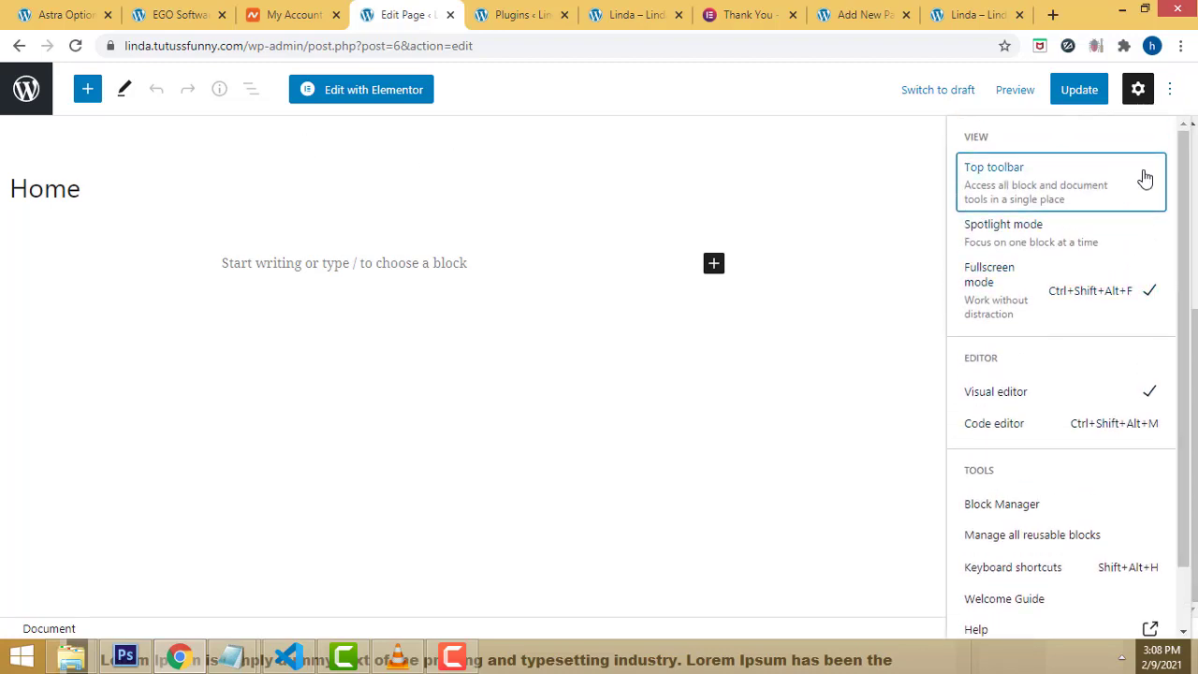
{"action": "left_click", "coordinate": [1168, 112]}
{"action": "left_click", "coordinate": [372, 97]}
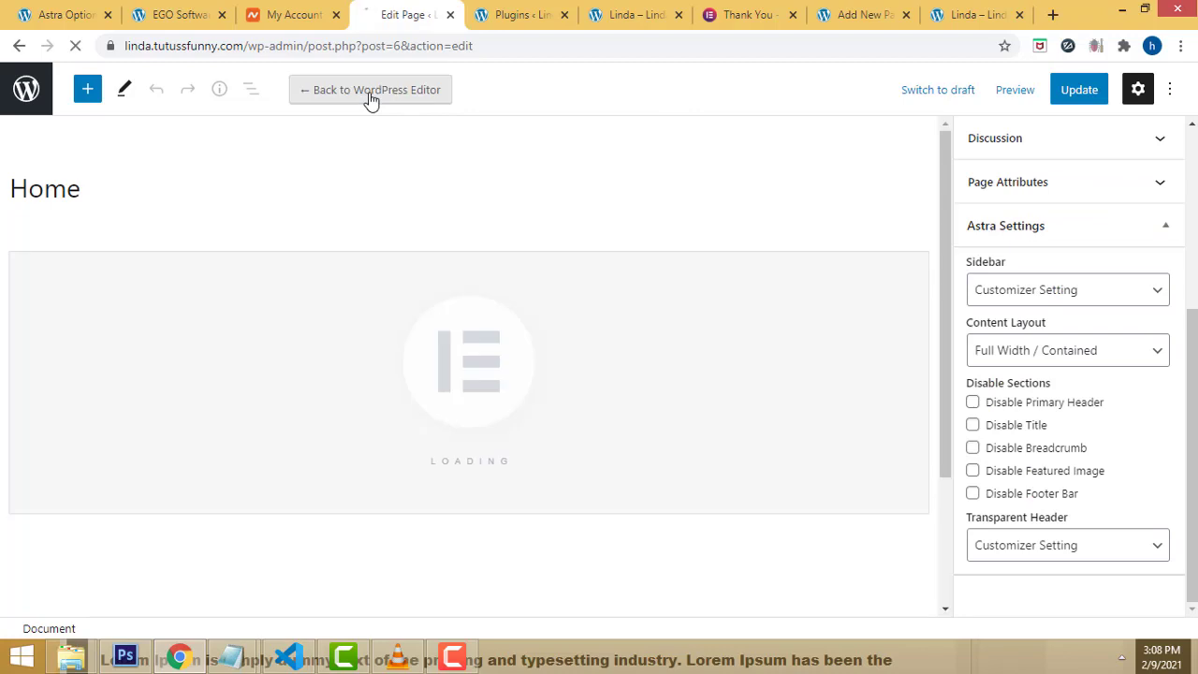
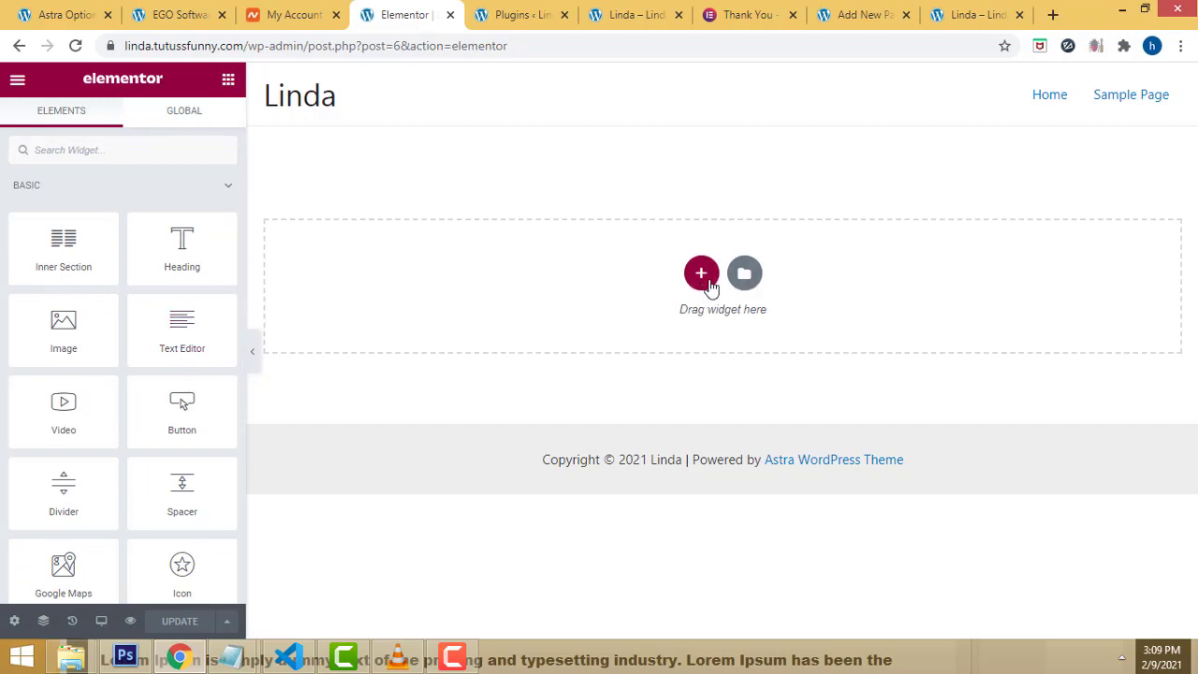
Step: Add a two-column section to the page and bring back the widget list
{"action": "left_click", "coordinate": [703, 275]}
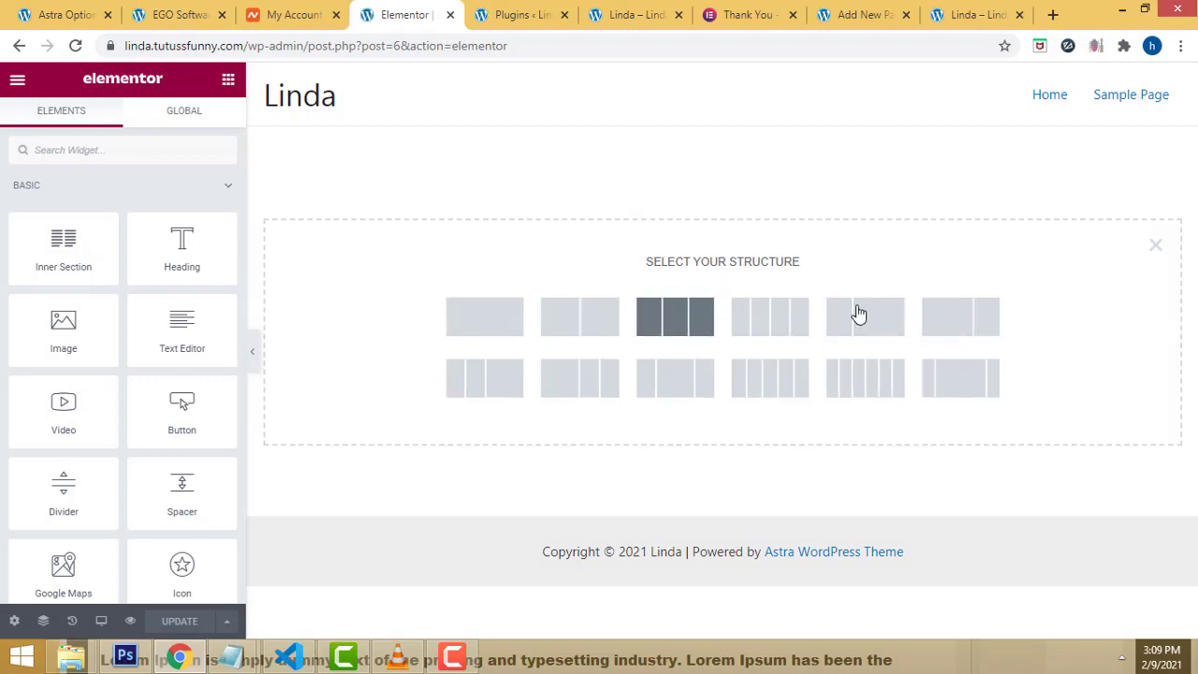
{"action": "left_click", "coordinate": [580, 323]}
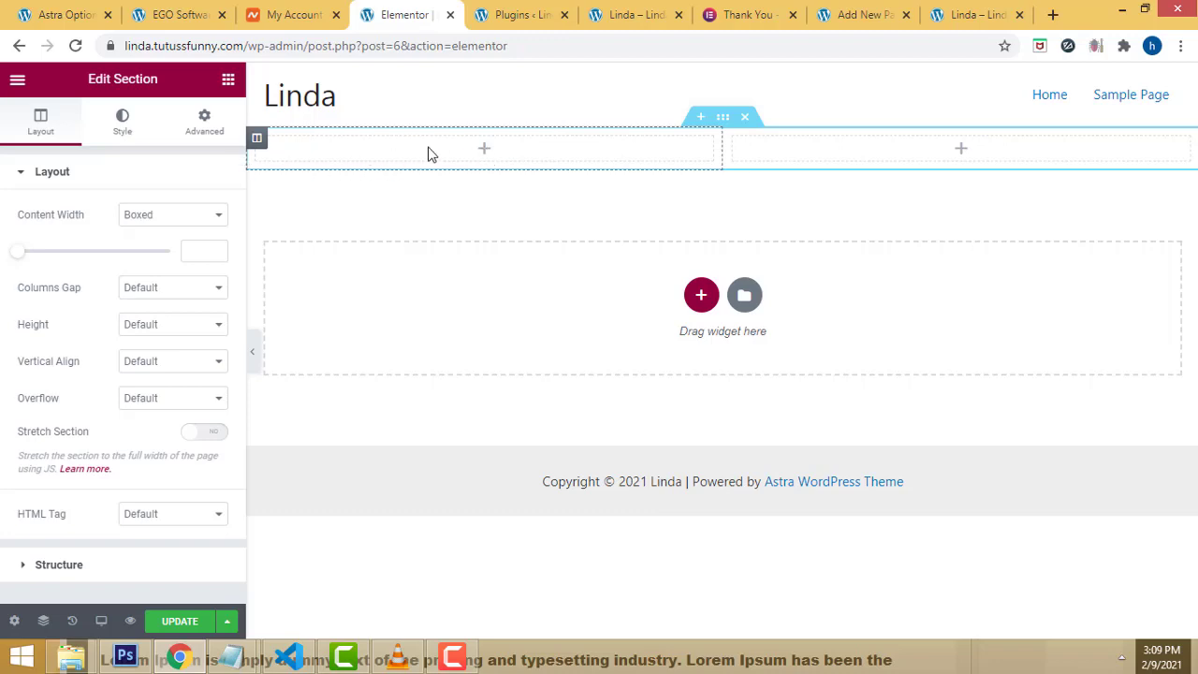
{"action": "left_click", "coordinate": [229, 82]}
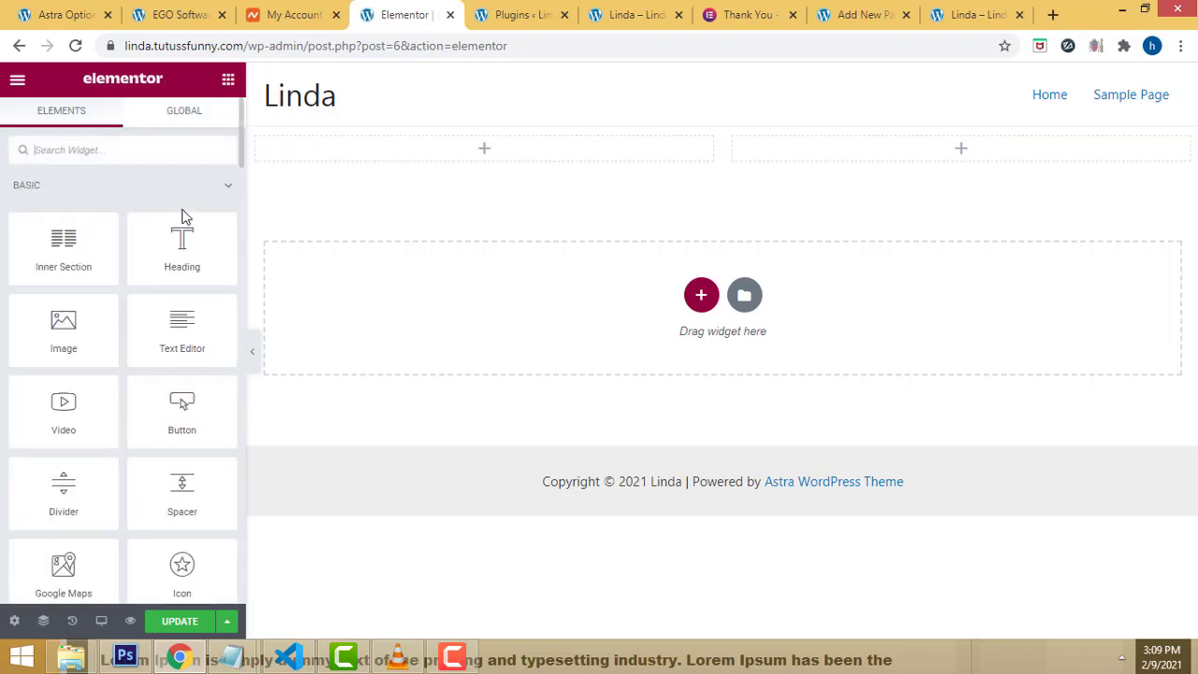
Step: Drop a Heading widget into the left column, clear its placeholder text, and switch to the EGO Software site
{"action": "left_click_drag", "start_coordinate": [178, 244], "coordinate": [488, 150]}
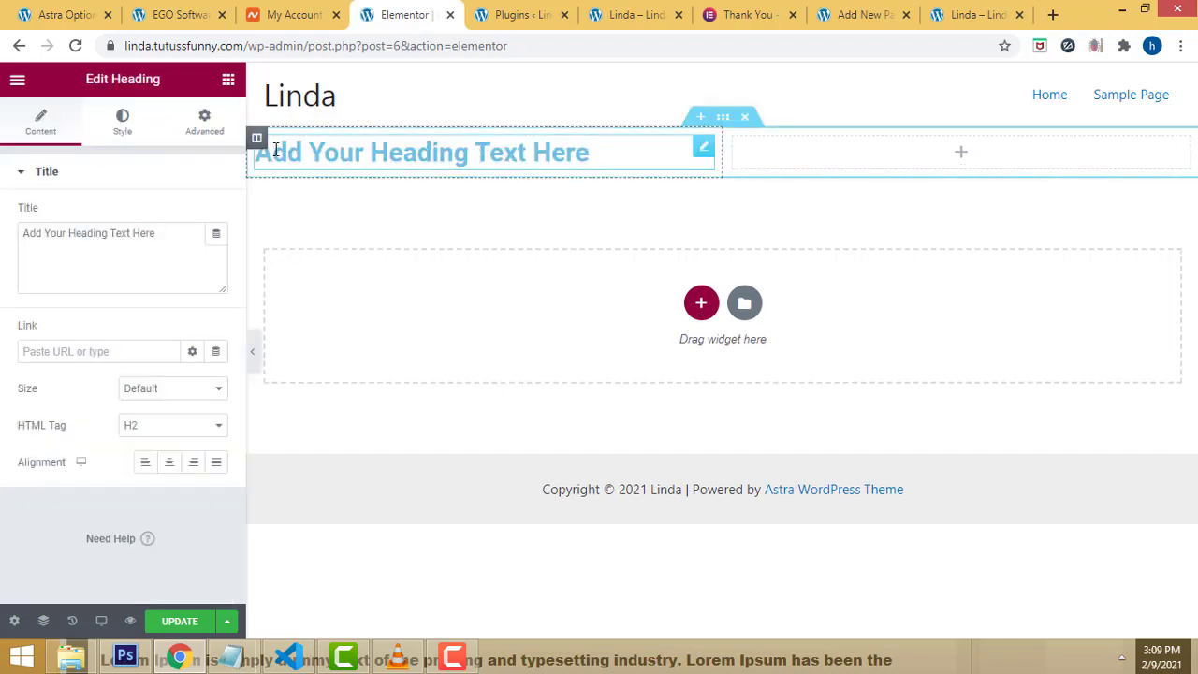
{"action": "left_click", "coordinate": [592, 154]}
{"action": "left_click_drag", "start_coordinate": [592, 153], "coordinate": [255, 153]}
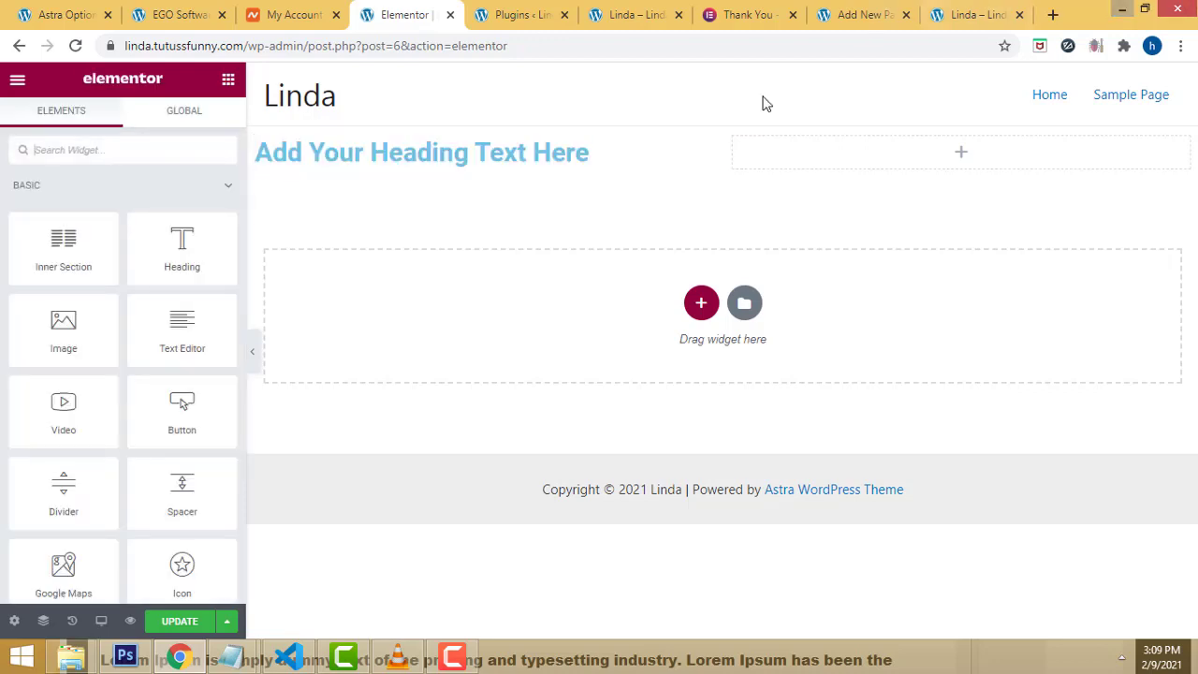
{"action": "left_click", "coordinate": [610, 148]}
{"action": "key", "text": "BackSpace"}
{"action": "key", "text": "BackSpace"}
{"action": "key", "text": "BackSpace"}
{"action": "key", "text": "BackSpace"}
{"action": "key", "text": "BackSpace"}
{"action": "key", "text": "BackSpace"}
{"action": "key", "text": "BackSpace"}
{"action": "key", "text": "BackSpace"}
{"action": "key", "text": "BackSpace"}
{"action": "key", "text": "BackSpace"}
{"action": "key", "text": "BackSpace"}
{"action": "key", "text": "BackSpace"}
{"action": "key", "text": "BackSpace"}
{"action": "key", "text": "BackSpace"}
{"action": "key", "text": "BackSpace"}
{"action": "key", "text": "BackSpace"}
{"action": "key", "text": "BackSpace"}
{"action": "key", "text": "BackSpace"}
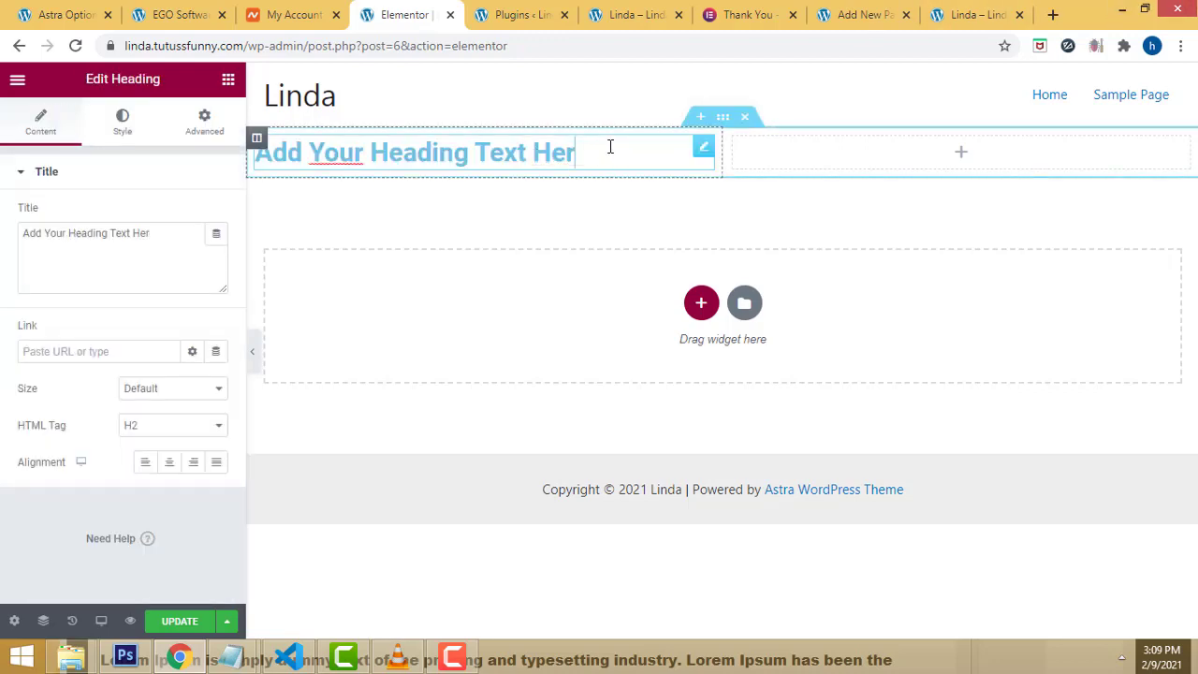
{"action": "key", "text": "BackSpace"}
{"action": "key", "text": "BackSpace"}
{"action": "key", "text": "BackSpace"}
{"action": "key", "text": "BackSpace"}
{"action": "key", "text": "BackSpace"}
{"action": "key", "text": "BackSpace"}
{"action": "key", "text": "BackSpace"}
{"action": "key", "text": "BackSpace"}
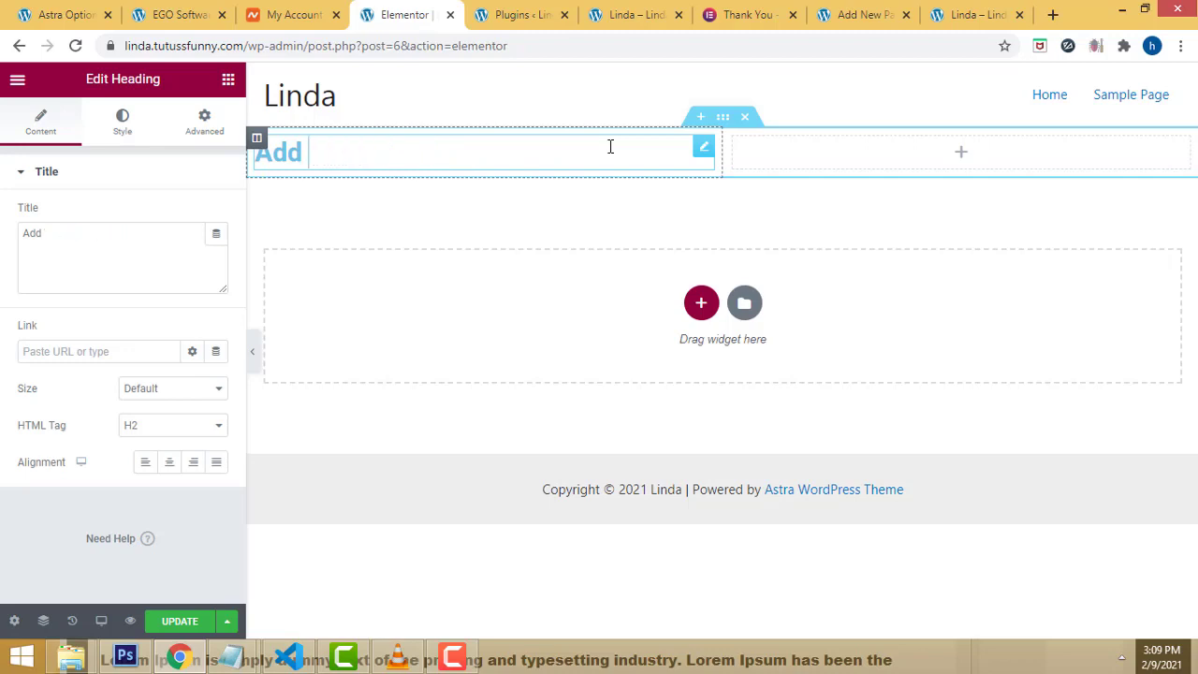
{"action": "left_click", "coordinate": [178, 15]}
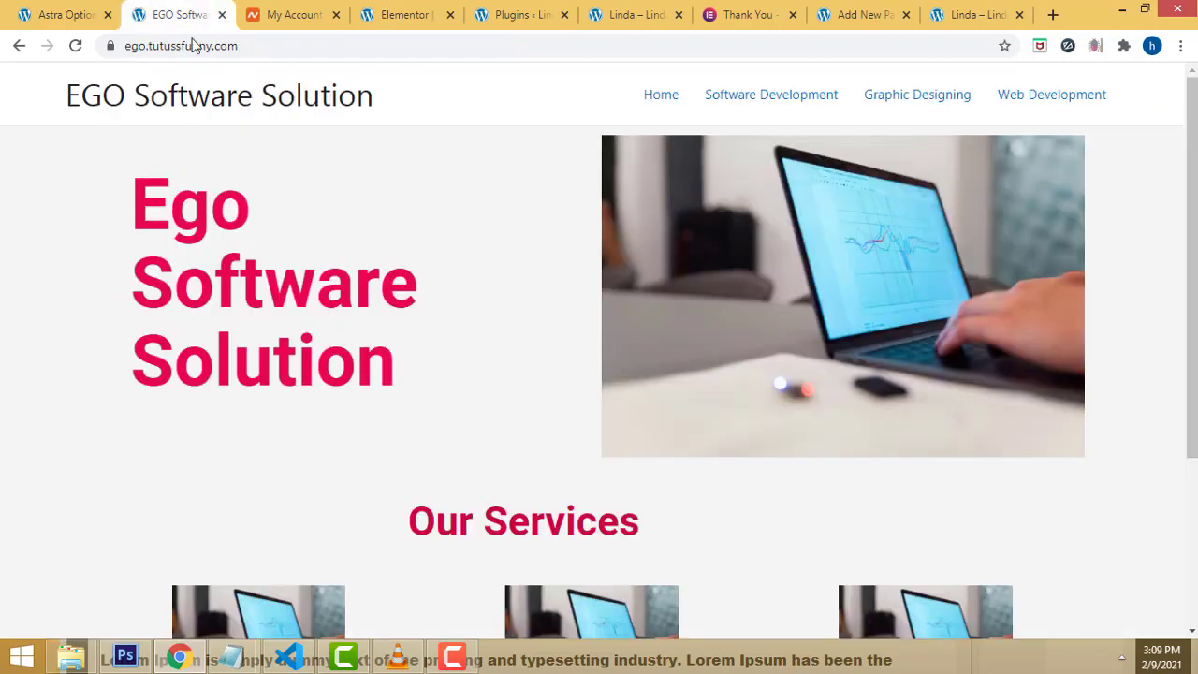
Step: Copy the 'Ego Software Solution' heading from the site and paste it into the Elementor heading
{"action": "left_click_drag", "start_coordinate": [132, 197], "coordinate": [455, 346]}
{"action": "key", "text": "ctrl+c"}
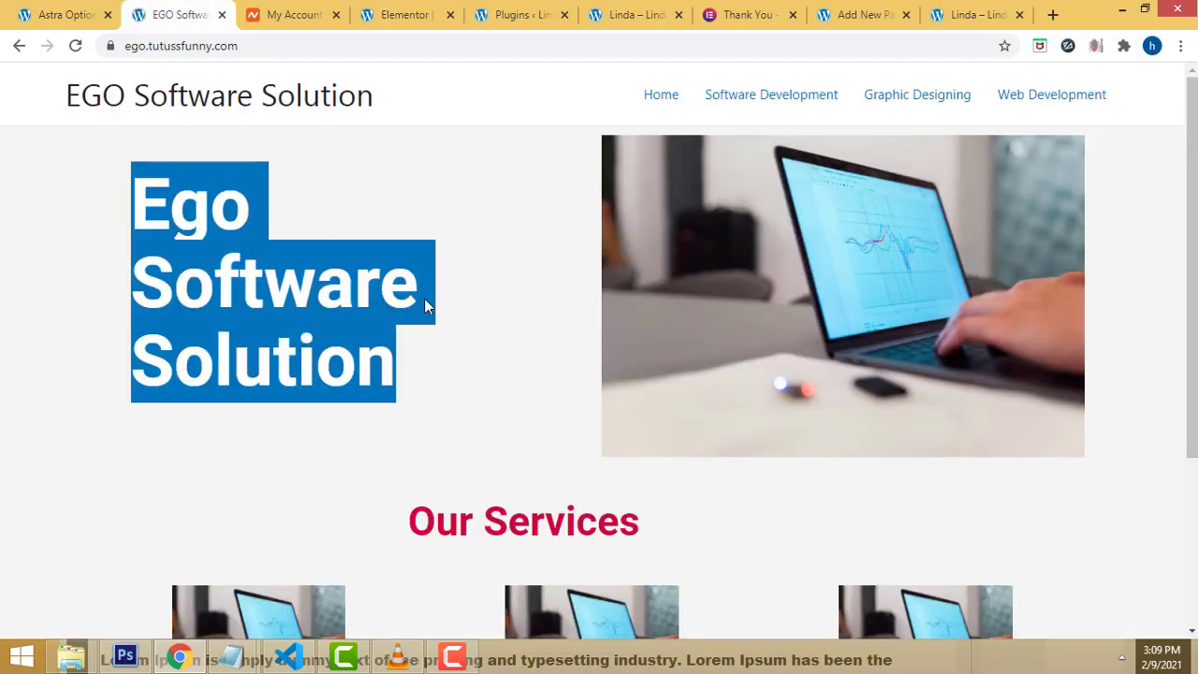
{"action": "left_click", "coordinate": [401, 15]}
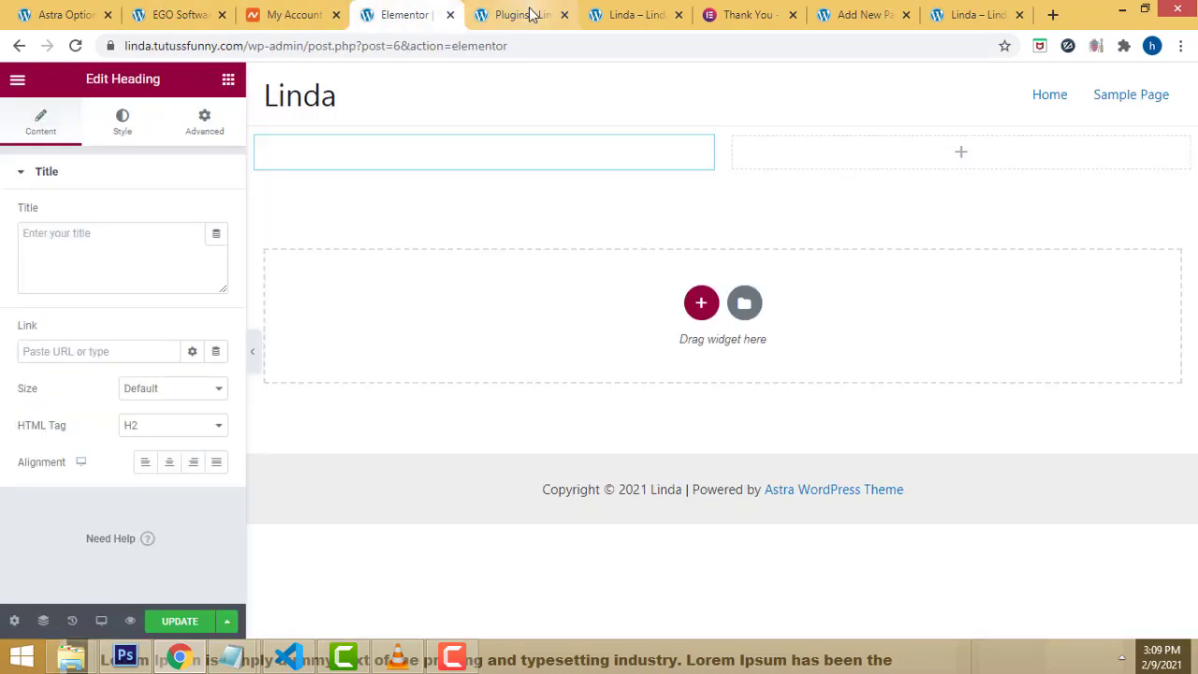
{"action": "left_click", "coordinate": [369, 159]}
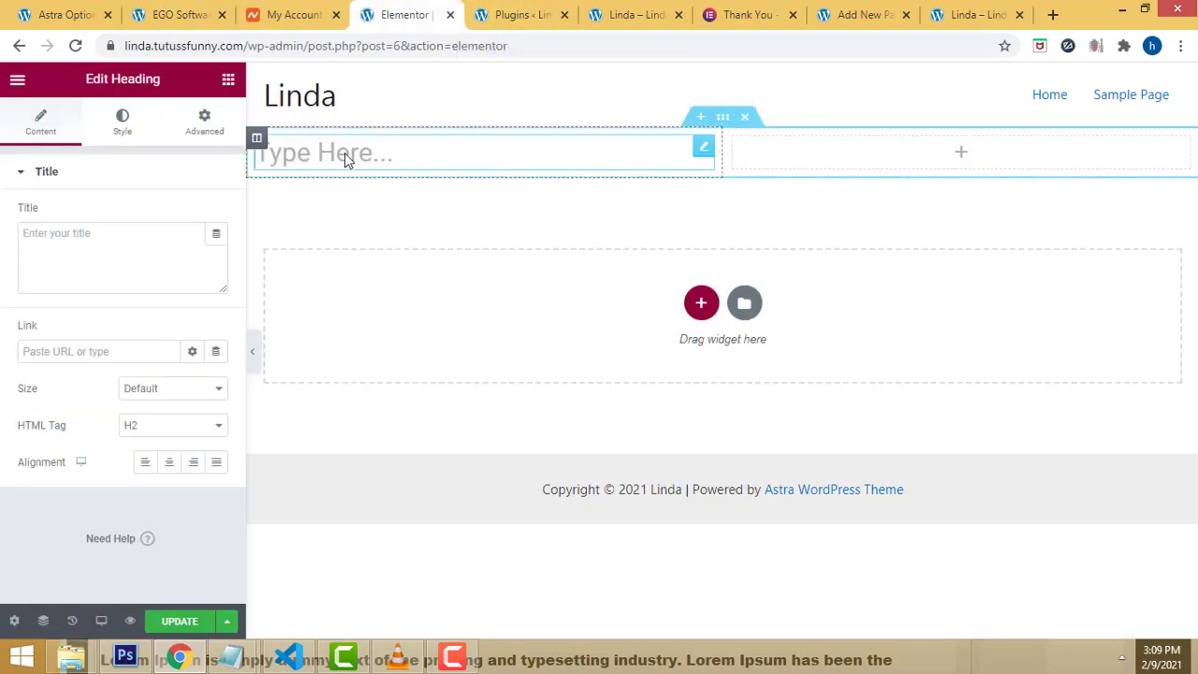
{"action": "key", "text": "ctrl+v"}
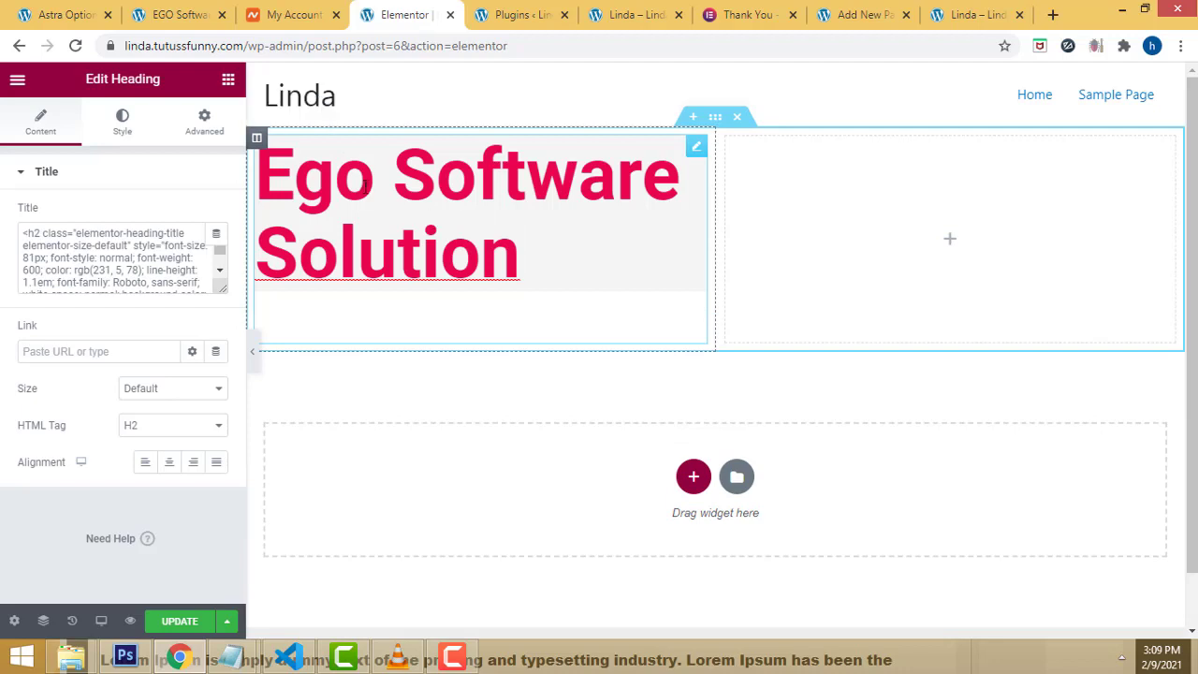
Step: Delete the pasted styled text and its widget, then drop a fresh Heading widget into the left column
{"action": "left_click_drag", "start_coordinate": [374, 183], "coordinate": [262, 163]}
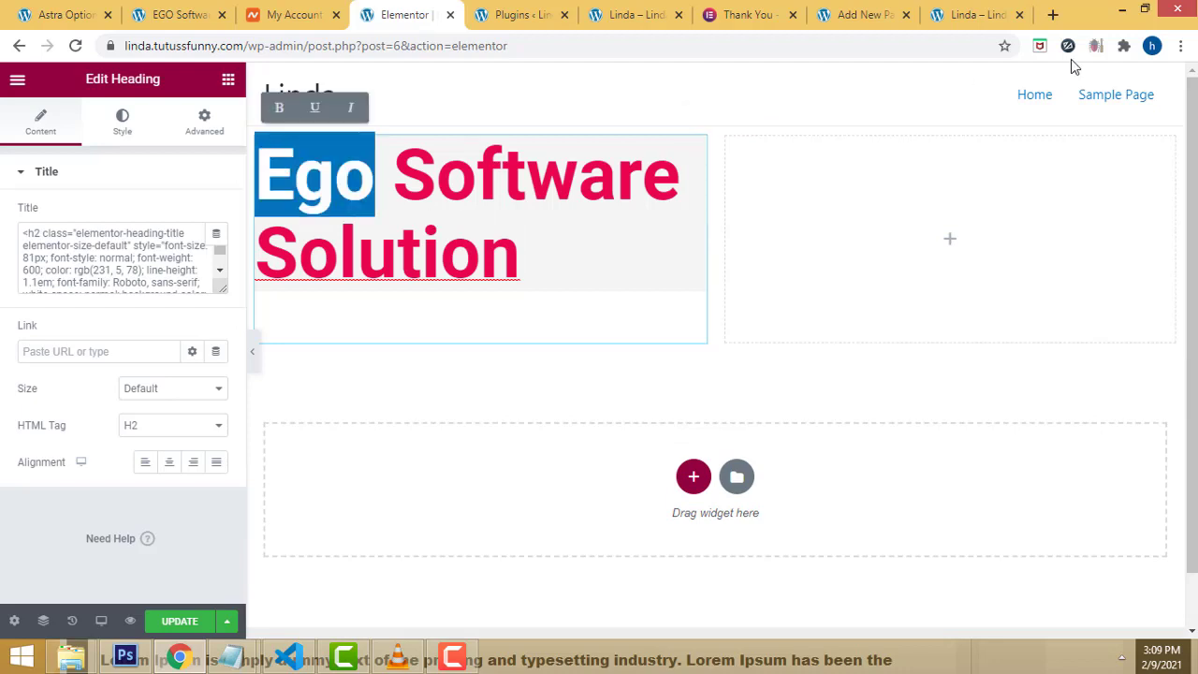
{"action": "left_click", "coordinate": [542, 270]}
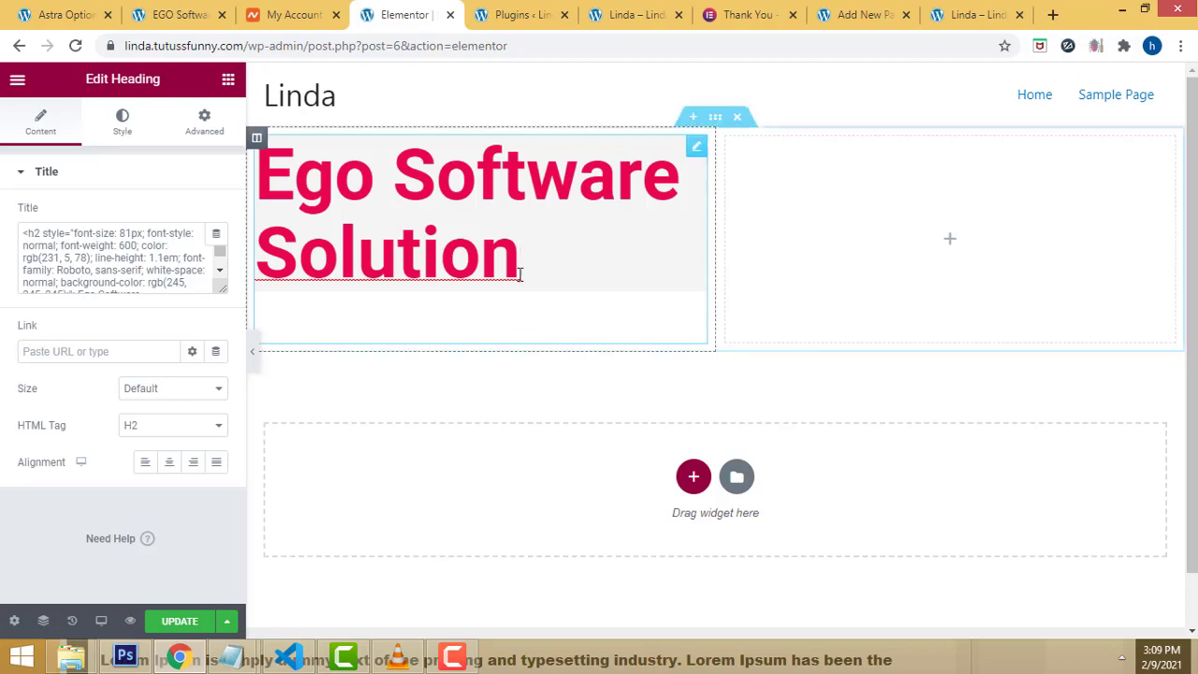
{"action": "left_click_drag", "start_coordinate": [520, 269], "coordinate": [460, 245]}
{"action": "left_click_drag", "start_coordinate": [262, 184], "coordinate": [693, 257]}
{"action": "key", "text": "ctrl+c"}
{"action": "key", "text": "BackSpace"}
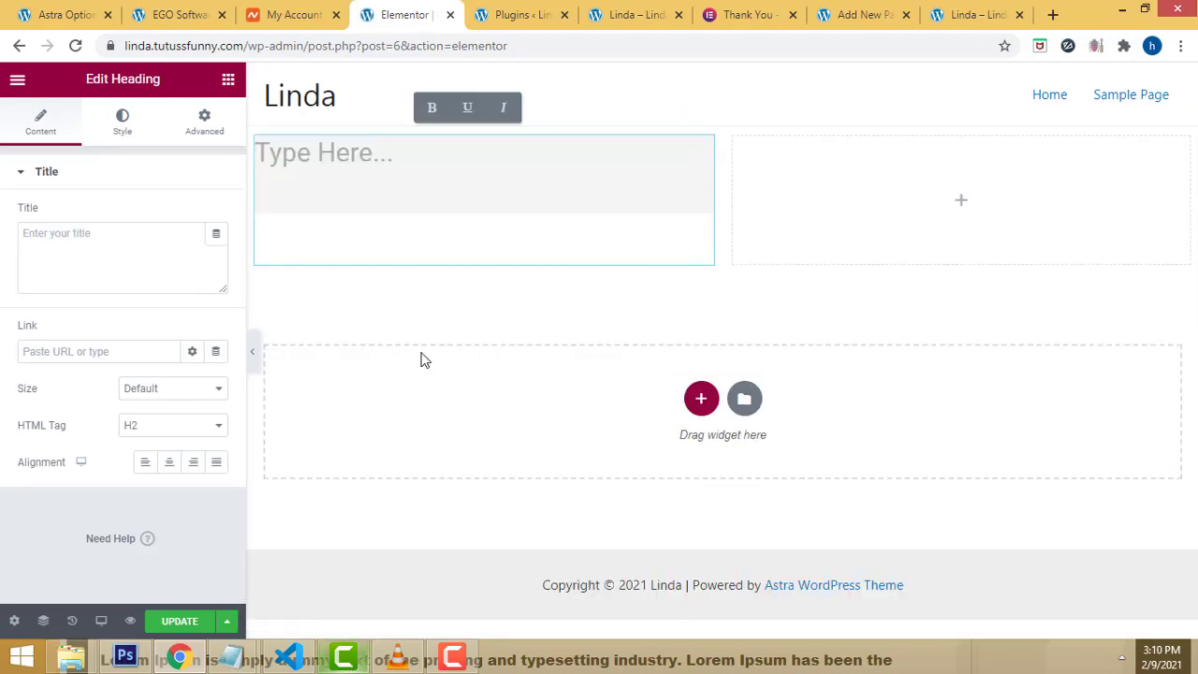
{"action": "key", "text": "ctrl+v"}
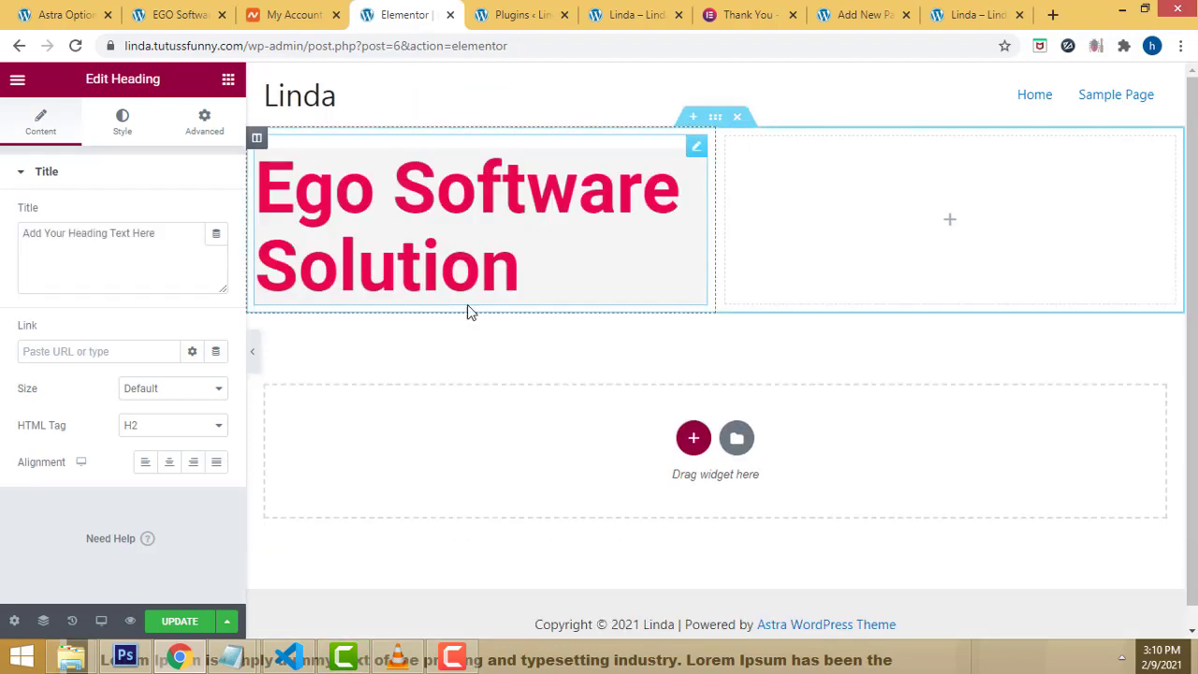
{"action": "key", "text": "Delete"}
{"action": "left_click_drag", "start_coordinate": [173, 253], "coordinate": [481, 160]}
Step: Paste 'Ego Software Solution' as plain text at the end of the wordpresss notes and select it
{"action": "mouse_move", "coordinate": [231, 660]}
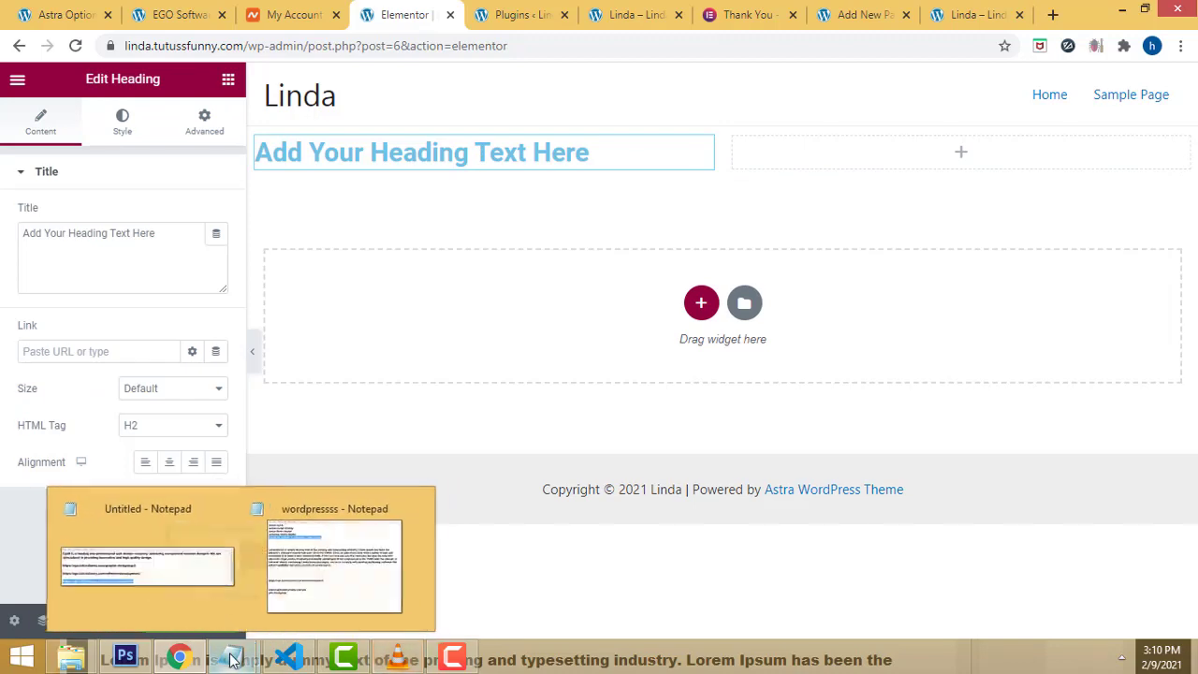
{"action": "left_click", "coordinate": [332, 562]}
{"action": "key", "text": "Right"}
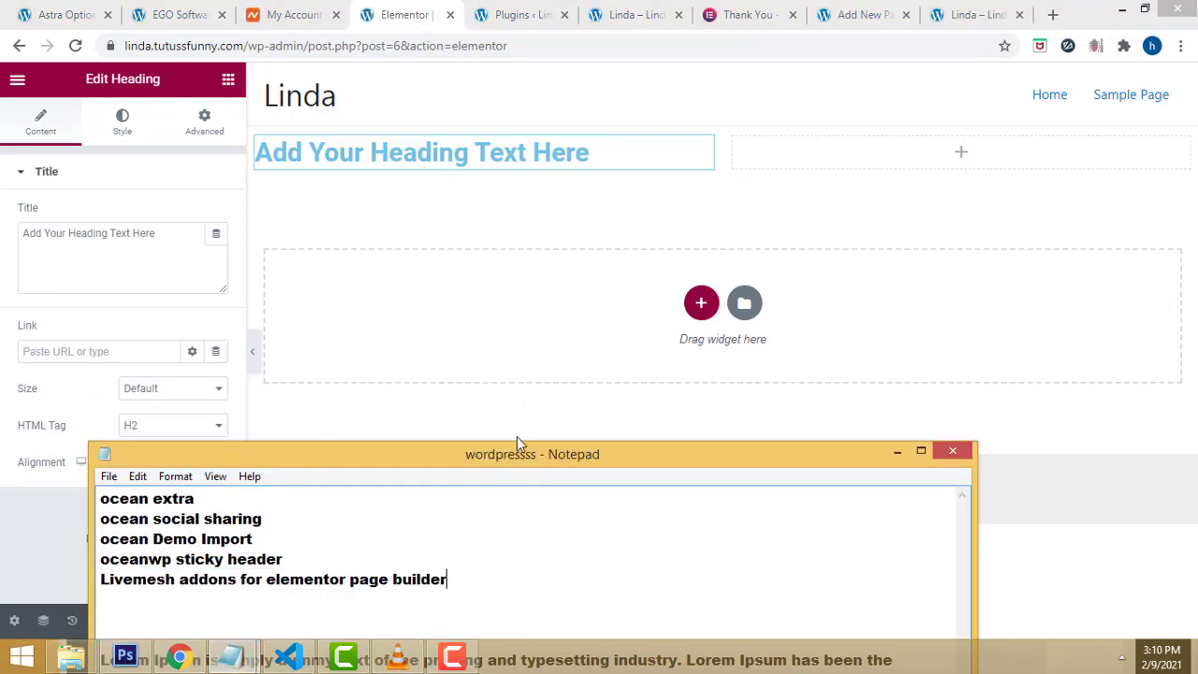
{"action": "left_click_drag", "start_coordinate": [517, 441], "coordinate": [528, 421]}
{"action": "key", "text": "Return"}
{"action": "key", "text": "Return"}
{"action": "key", "text": "ctrl+v"}
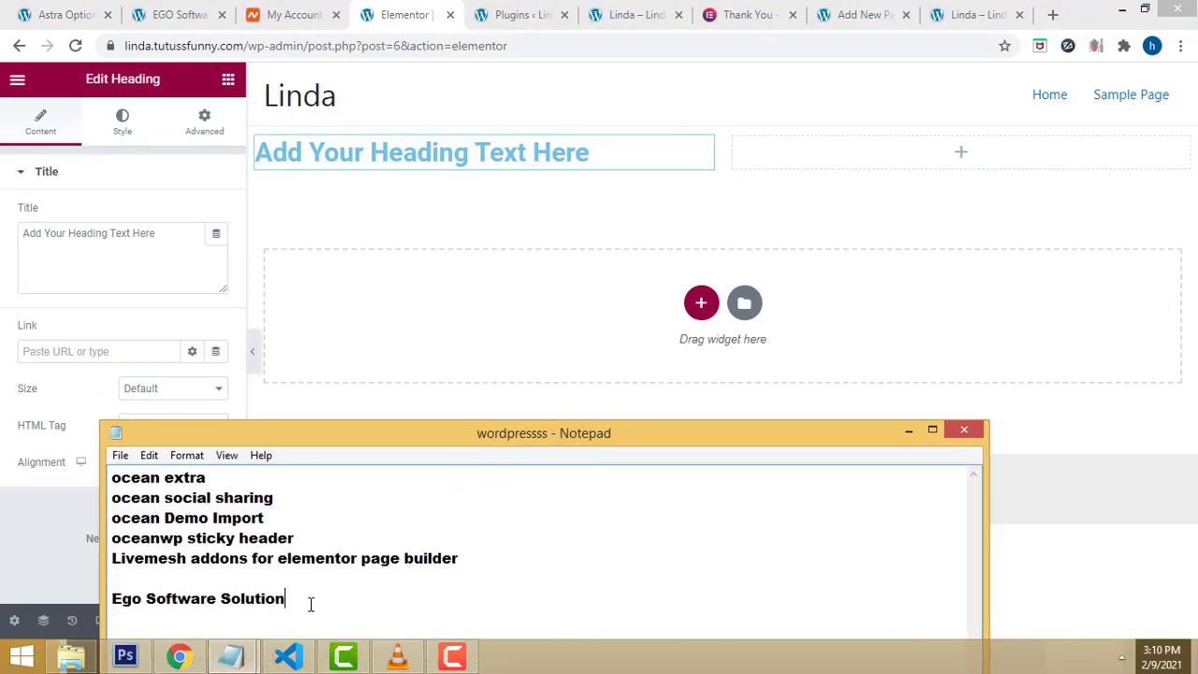
{"action": "left_click_drag", "start_coordinate": [310, 604], "coordinate": [108, 597]}
{"action": "key", "text": "ctrl+c"}
Step: Replace the Elementor heading's default text with the plain 'Ego Software Solution'
{"action": "left_click", "coordinate": [608, 159]}
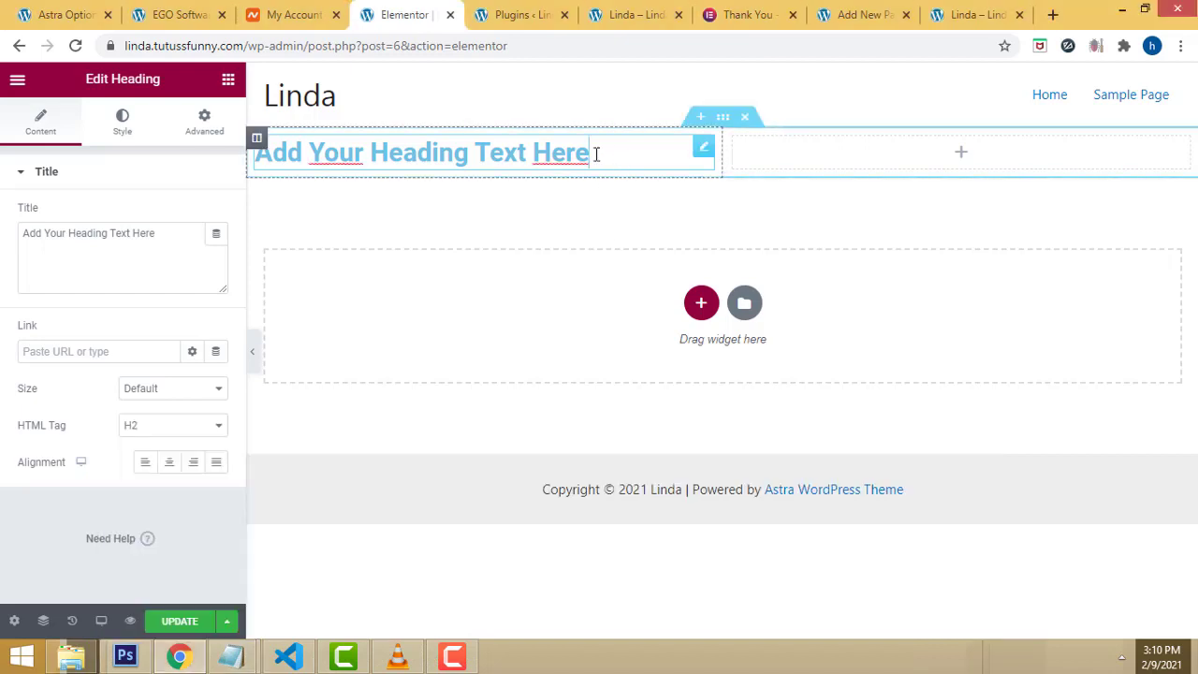
{"action": "left_click_drag", "start_coordinate": [594, 153], "coordinate": [239, 165]}
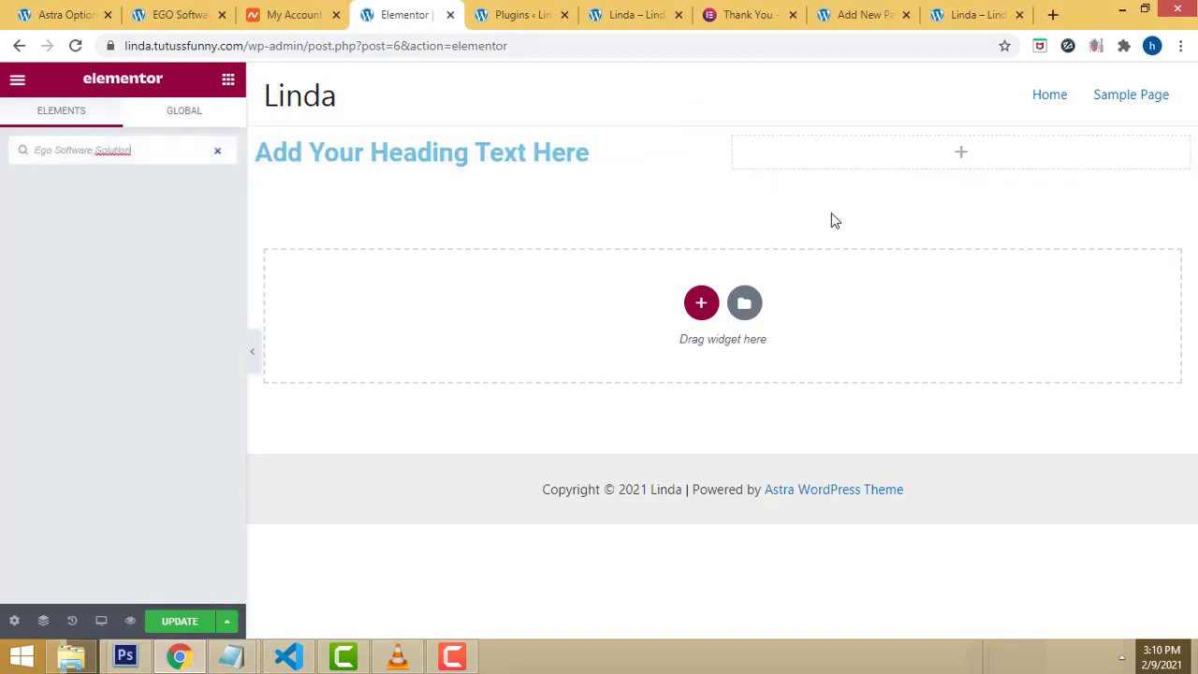
{"action": "triple_click", "coordinate": [587, 155]}
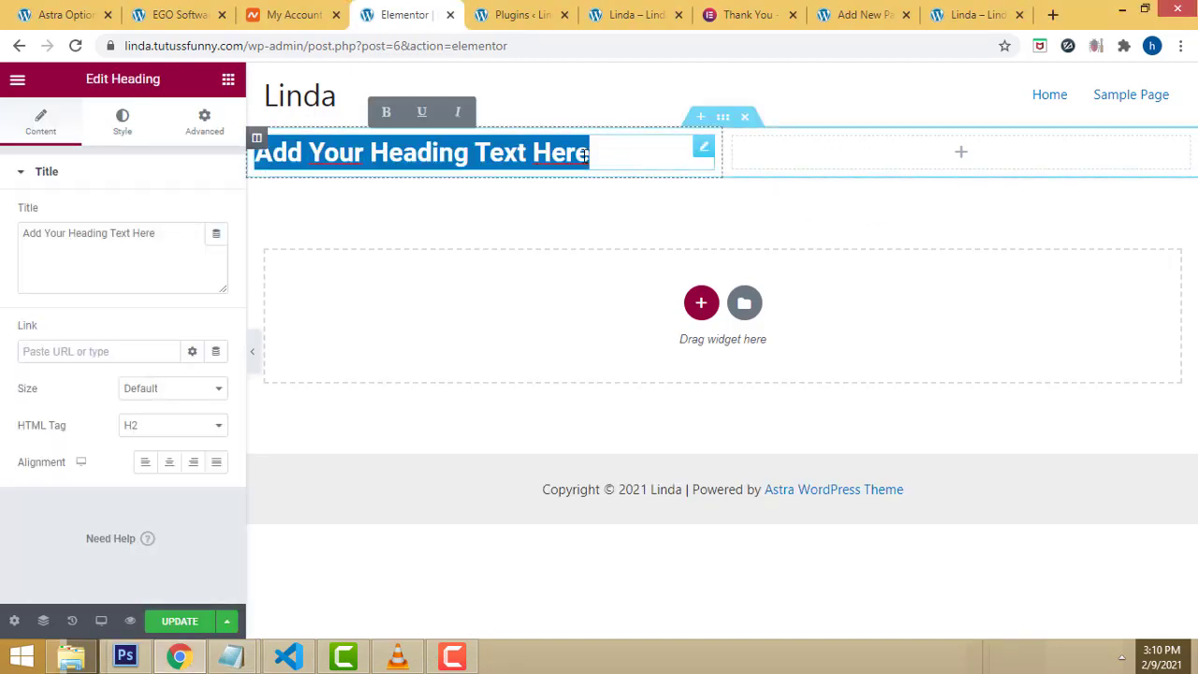
{"action": "key", "text": "ctrl+v"}
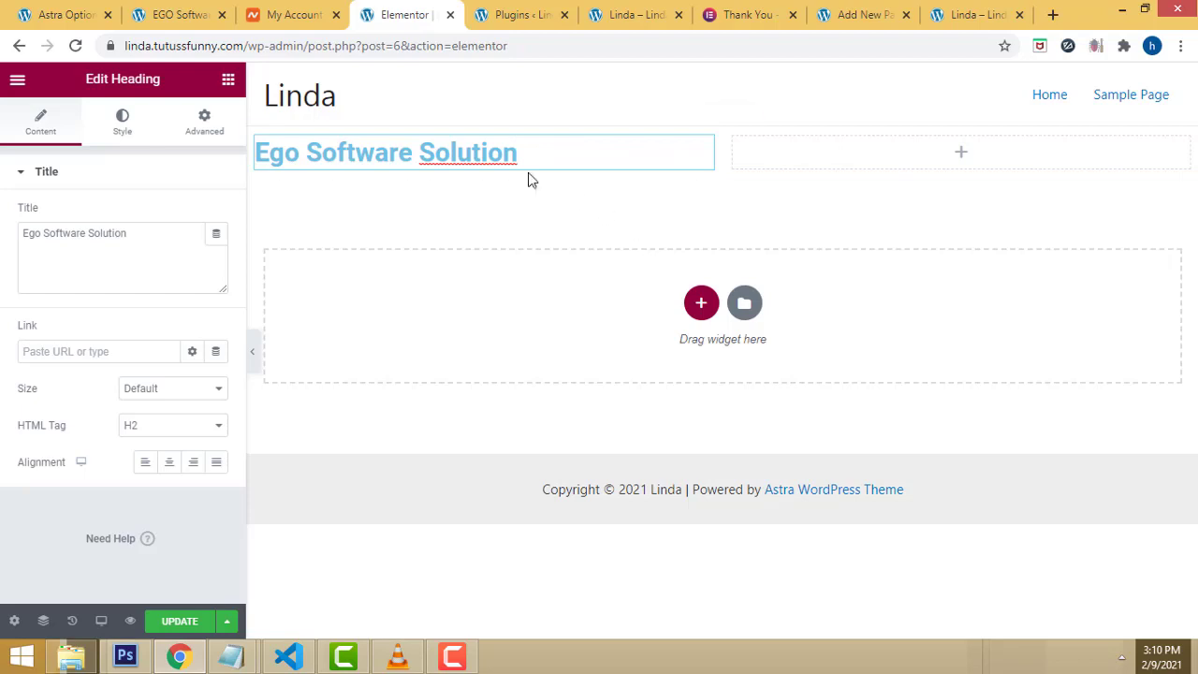
{"action": "left_click_drag", "start_coordinate": [522, 158], "coordinate": [174, 166]}
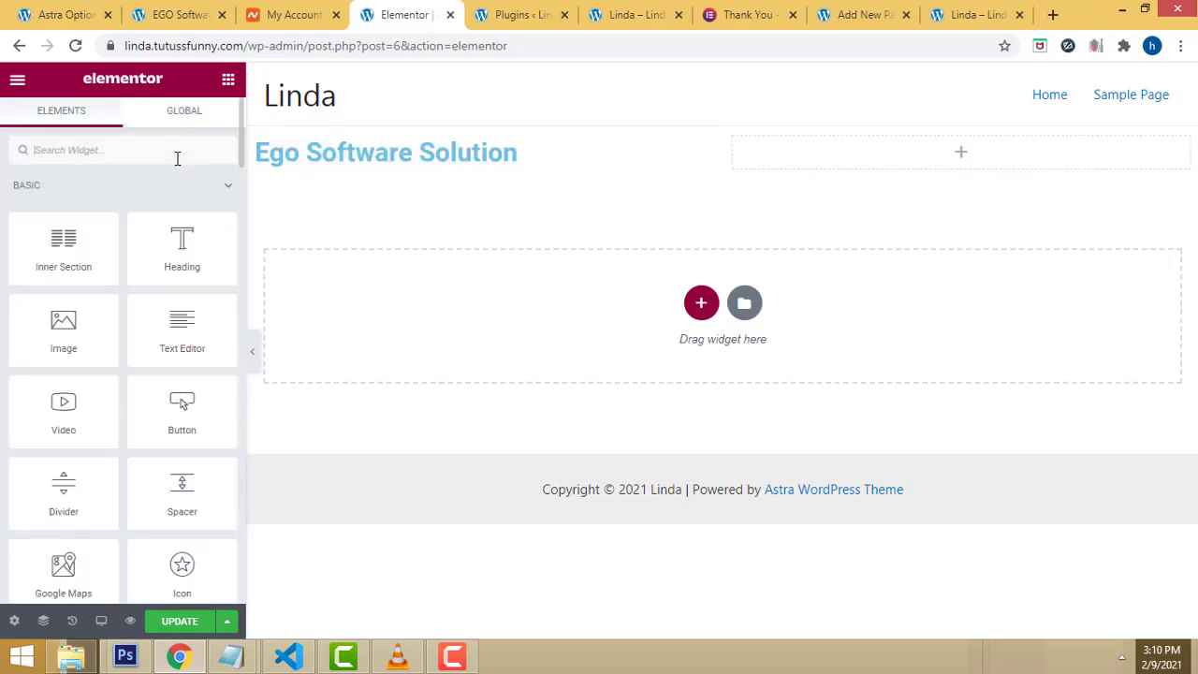
Step: Set the heading's text colour to dark red #930021 in its Style settings
{"action": "left_click", "coordinate": [379, 150]}
{"action": "triple_click", "coordinate": [379, 150]}
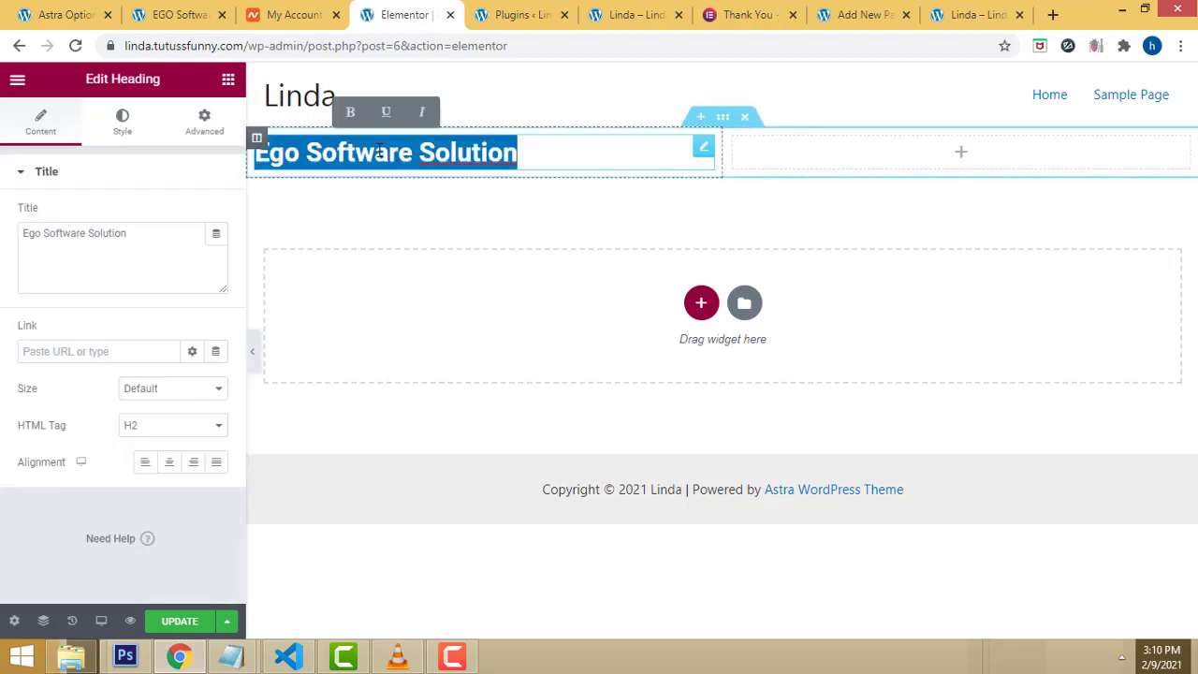
{"action": "left_click", "coordinate": [121, 129]}
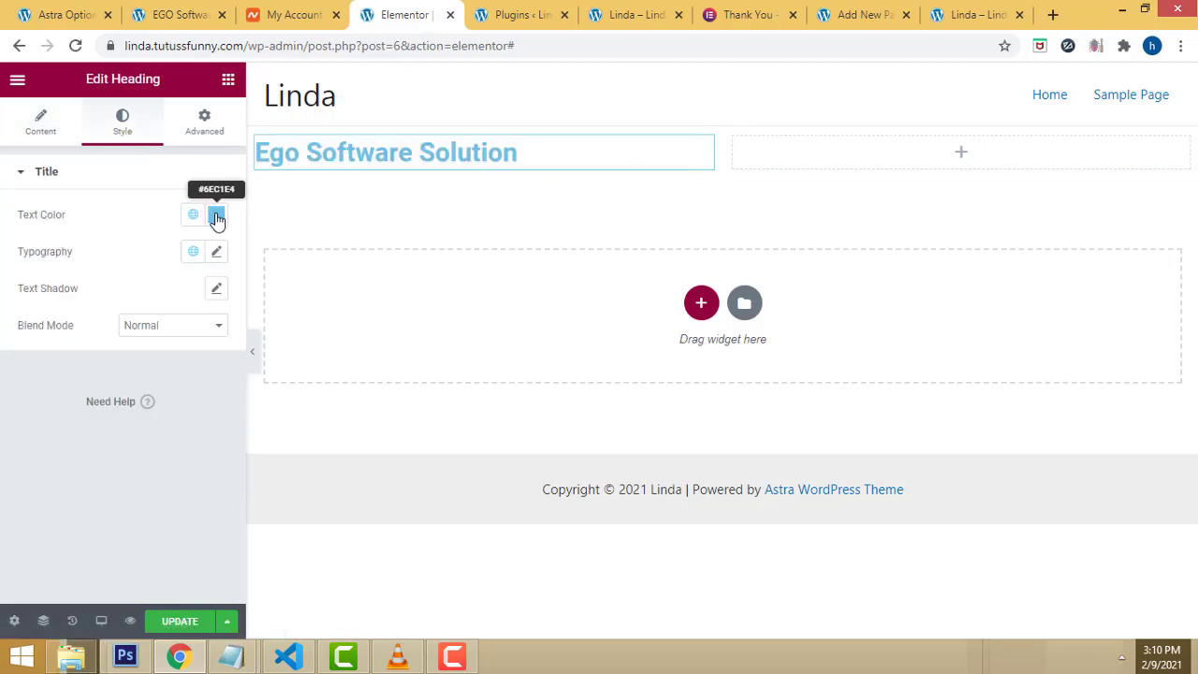
{"action": "left_click", "coordinate": [216, 218]}
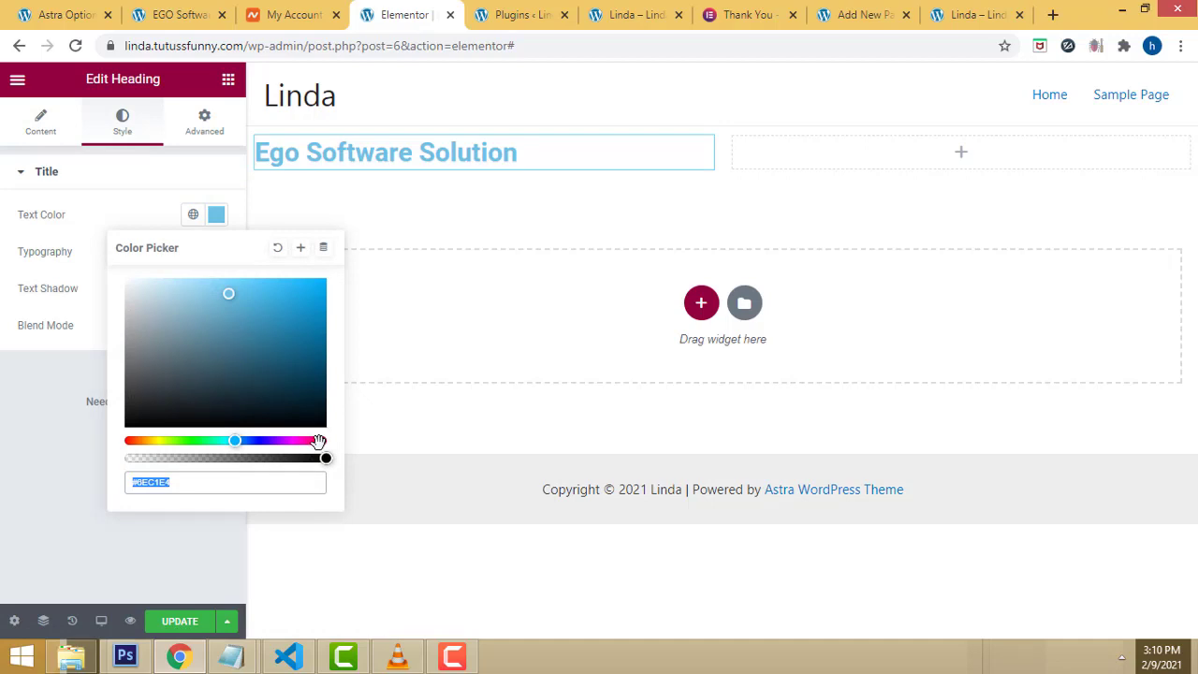
{"action": "left_click", "coordinate": [318, 441]}
{"action": "left_click_drag", "start_coordinate": [323, 458], "coordinate": [264, 457]}
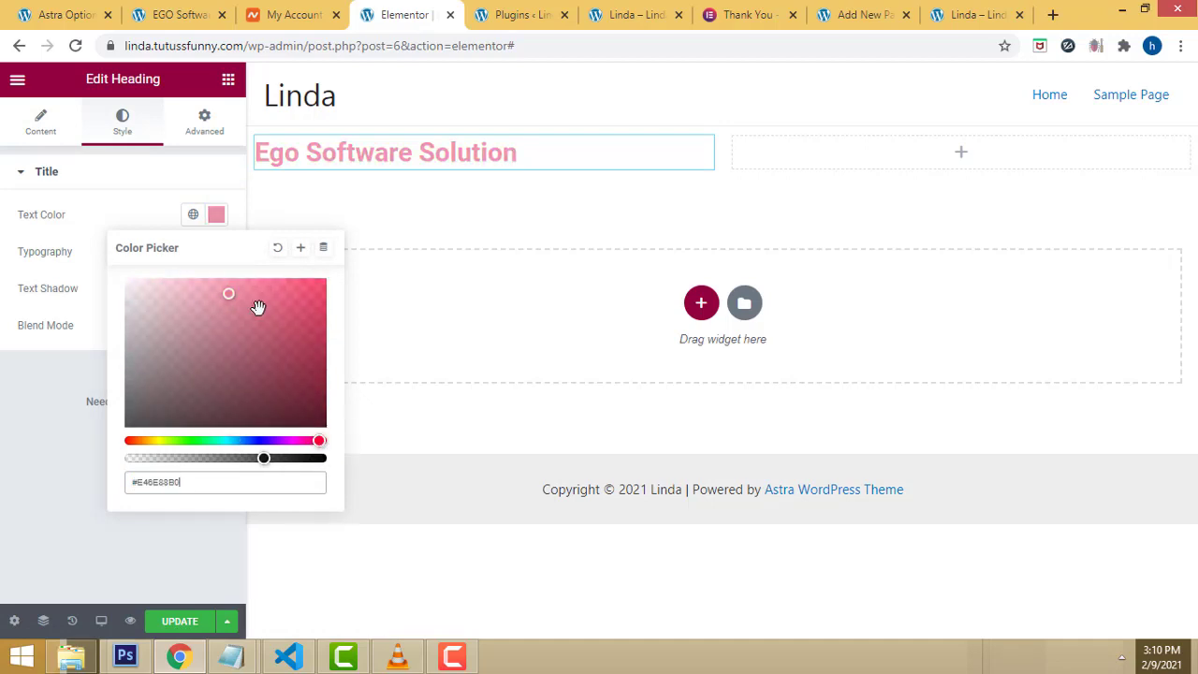
{"action": "left_click_drag", "start_coordinate": [259, 307], "coordinate": [326, 340]}
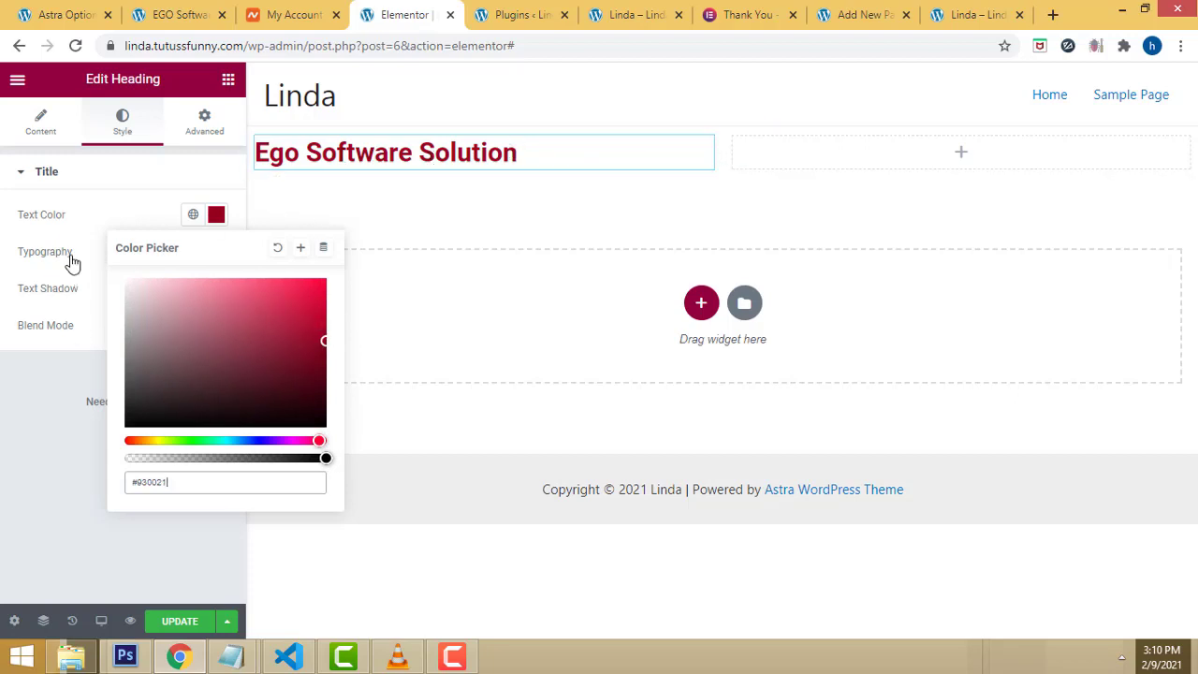
{"action": "left_click", "coordinate": [41, 262]}
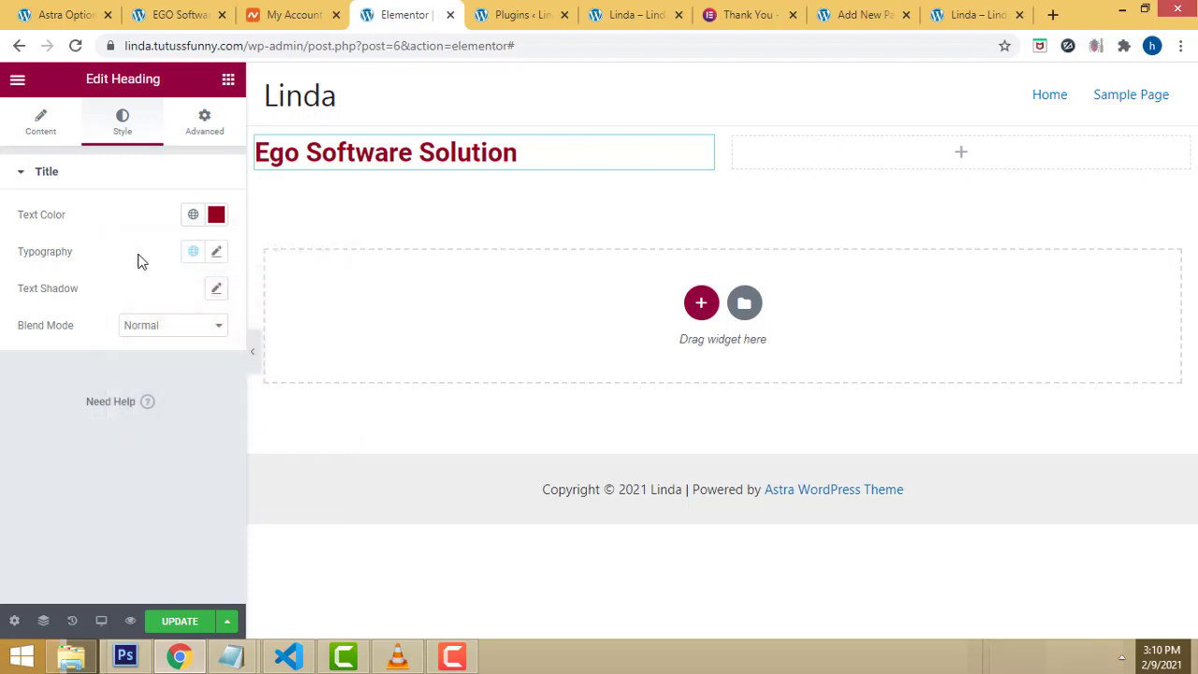
Step: Increase the heading's typography size to 66 px
{"action": "left_click", "coordinate": [217, 253]}
{"action": "left_click", "coordinate": [37, 391]}
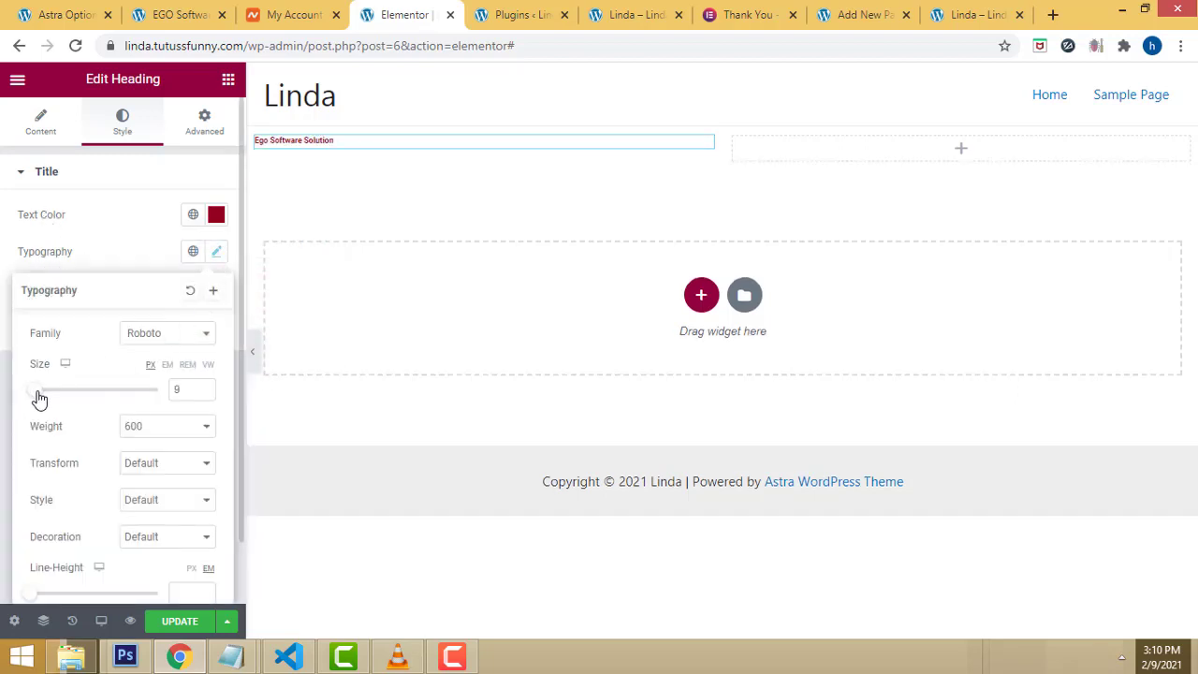
{"action": "left_click_drag", "start_coordinate": [37, 393], "coordinate": [72, 392]}
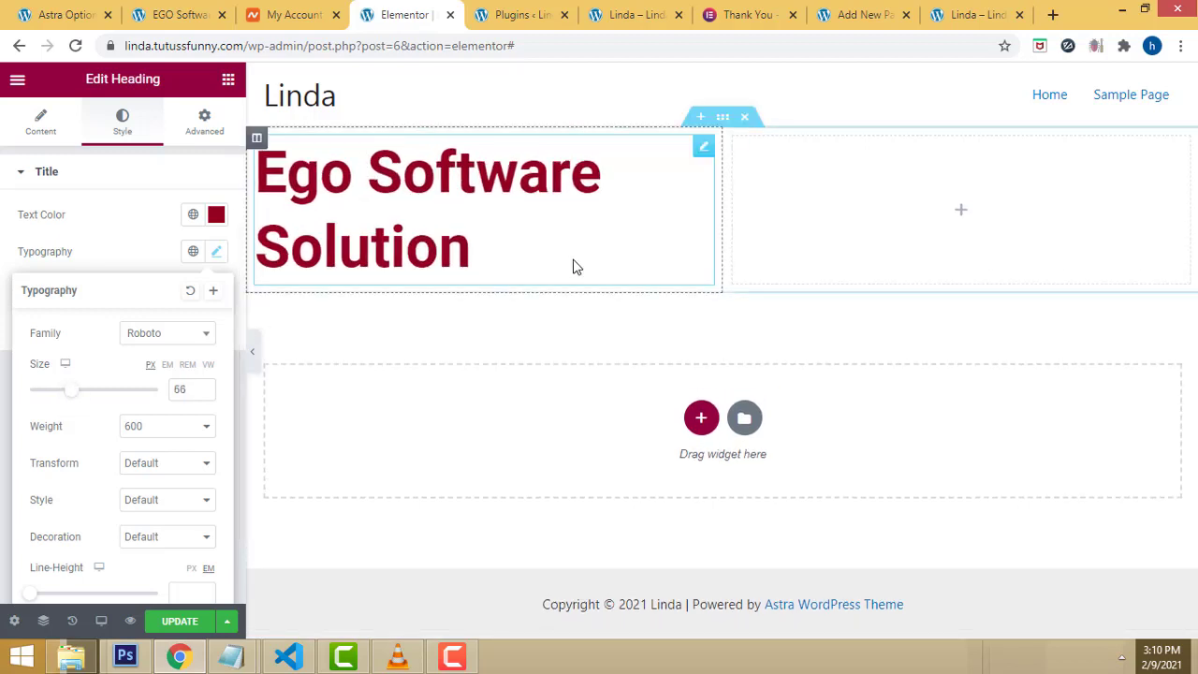
{"action": "left_click", "coordinate": [335, 177]}
{"action": "left_click", "coordinate": [338, 173]}
Step: Replace 'Ego' with 'Linda' so the heading reads 'Linda Software Solution'
{"action": "double_click", "coordinate": [340, 169]}
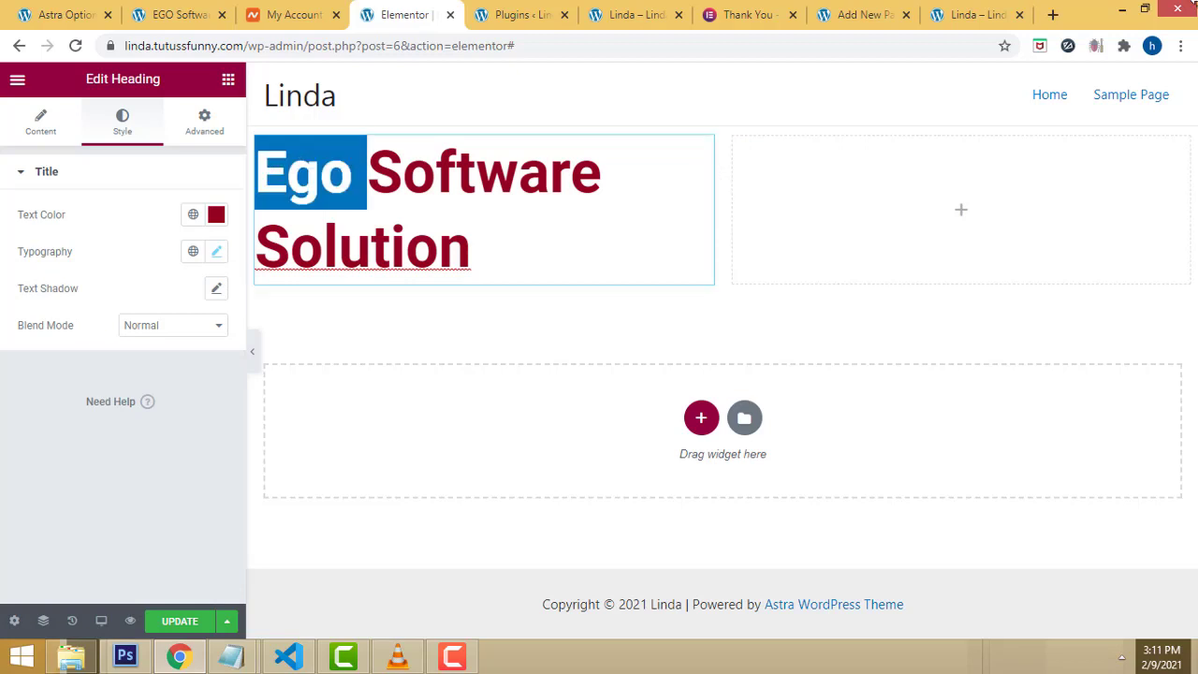
{"action": "type", "text": "Lin"}
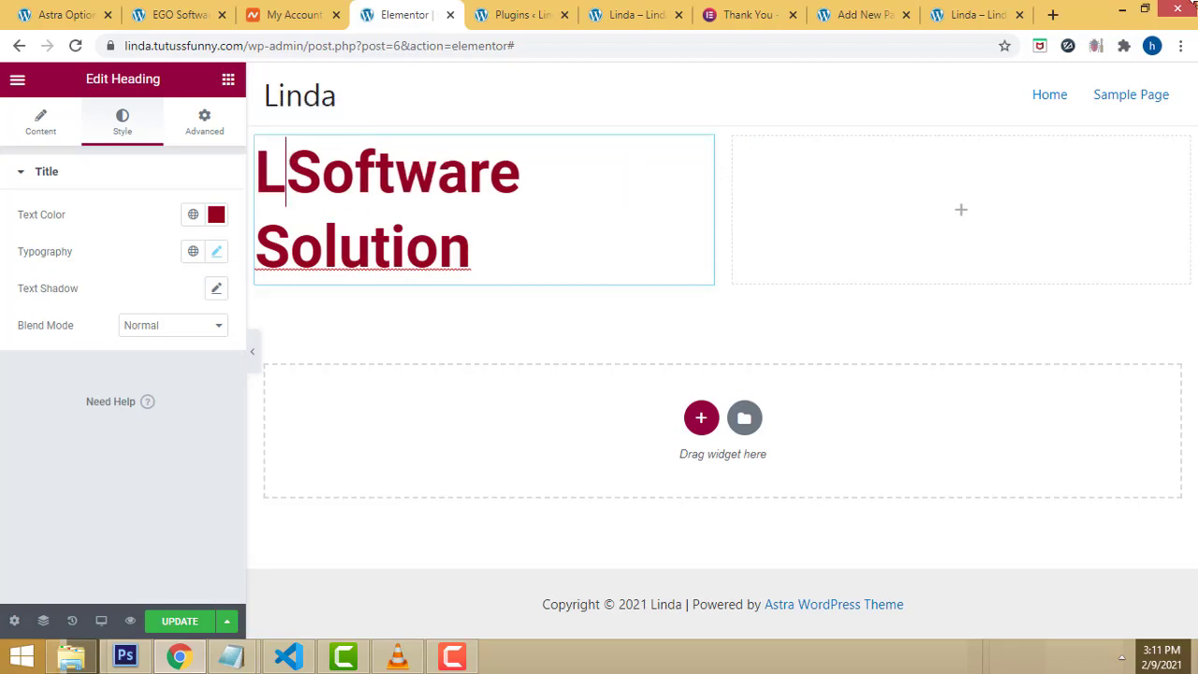
{"action": "type", "text": "da"}
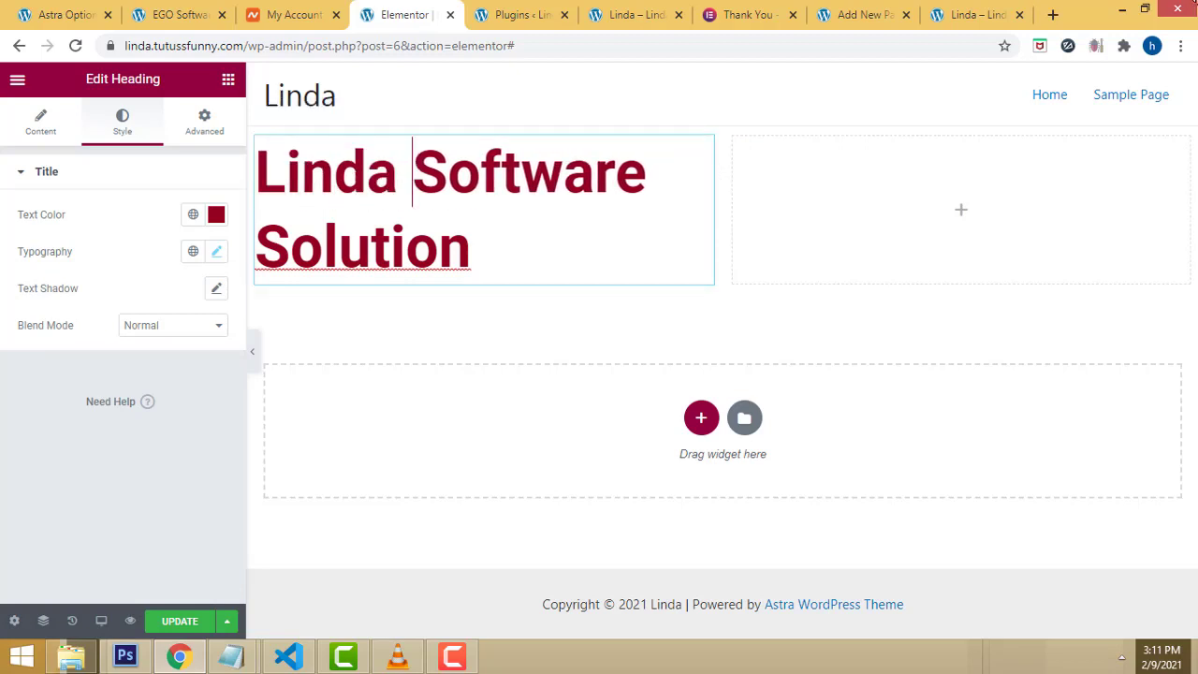
{"action": "left_click", "coordinate": [492, 255]}
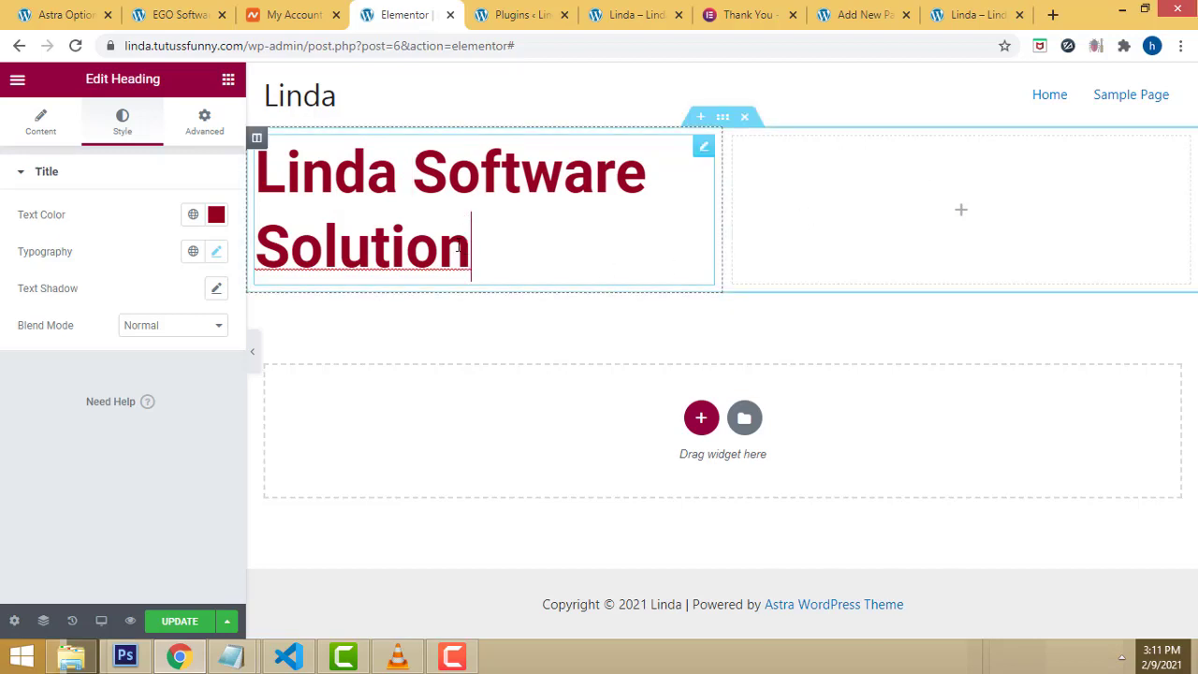
{"action": "key", "text": "ctrl+a"}
{"action": "key", "text": "Escape"}
Step: Try the Risque font, then set the heading back to Roboto at 65 px
{"action": "left_click", "coordinate": [385, 171]}
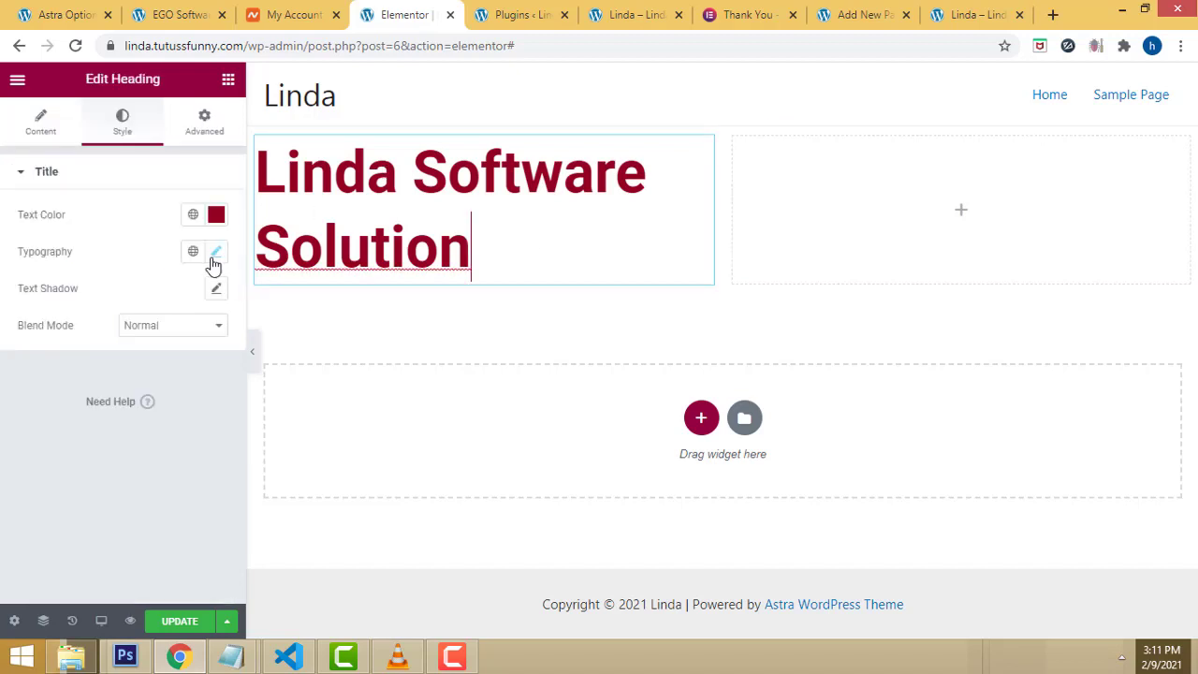
{"action": "left_click", "coordinate": [216, 254]}
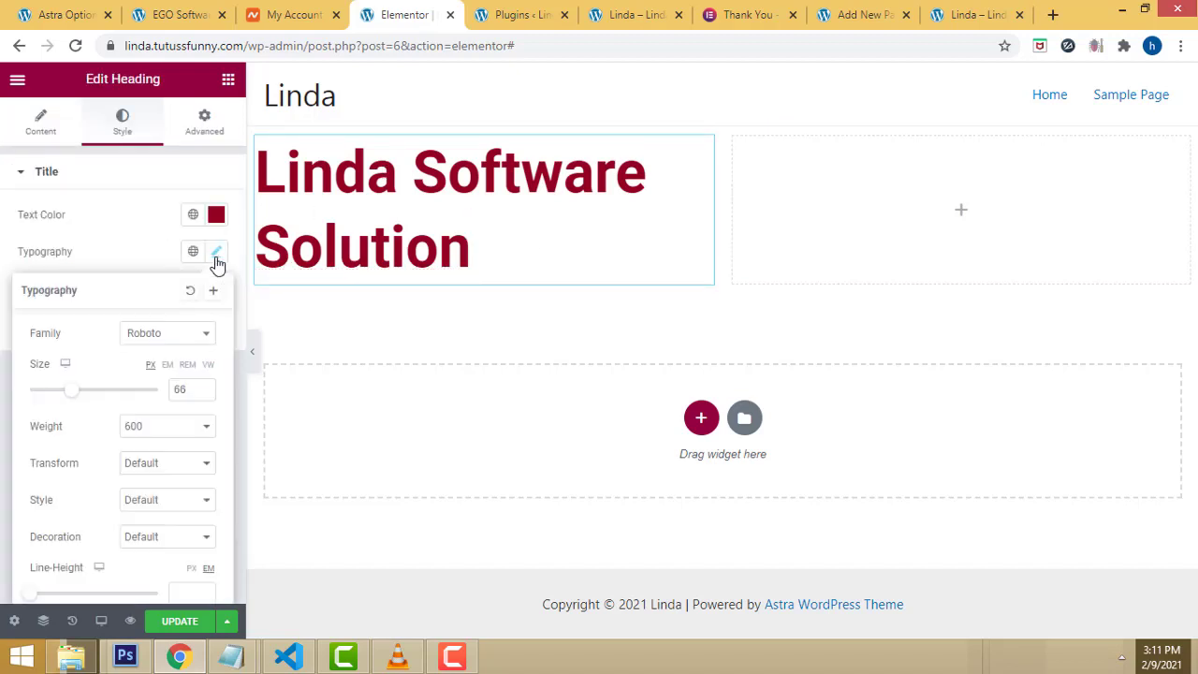
{"action": "left_click", "coordinate": [199, 336]}
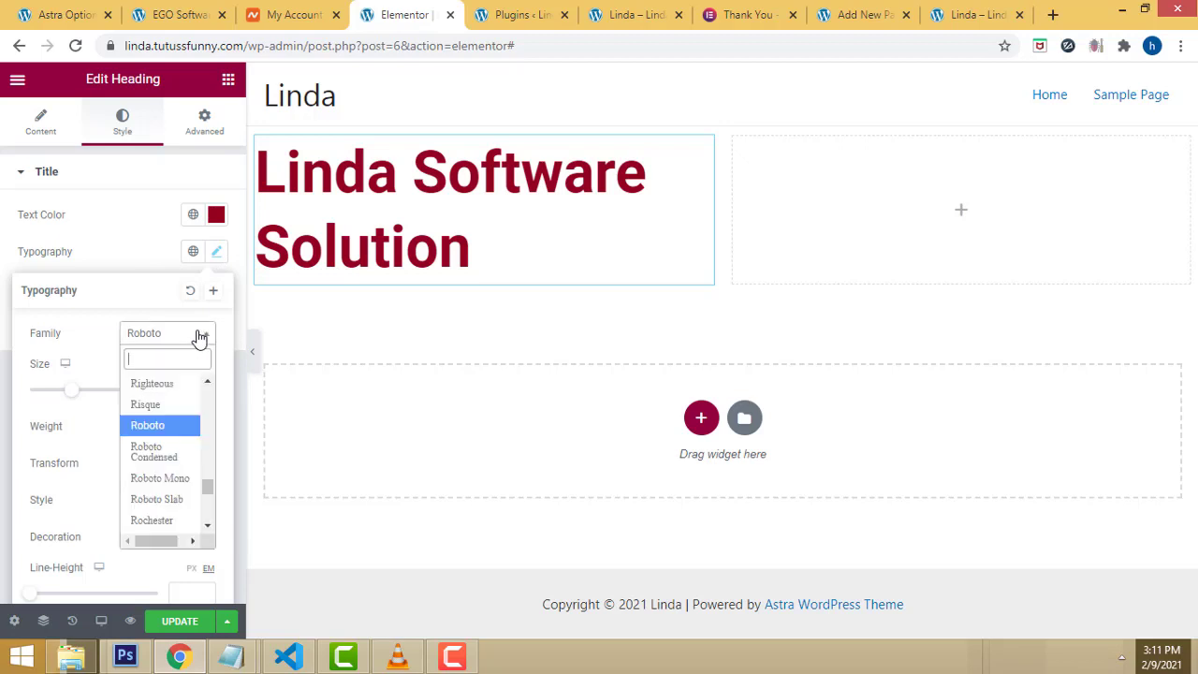
{"action": "left_click", "coordinate": [176, 407]}
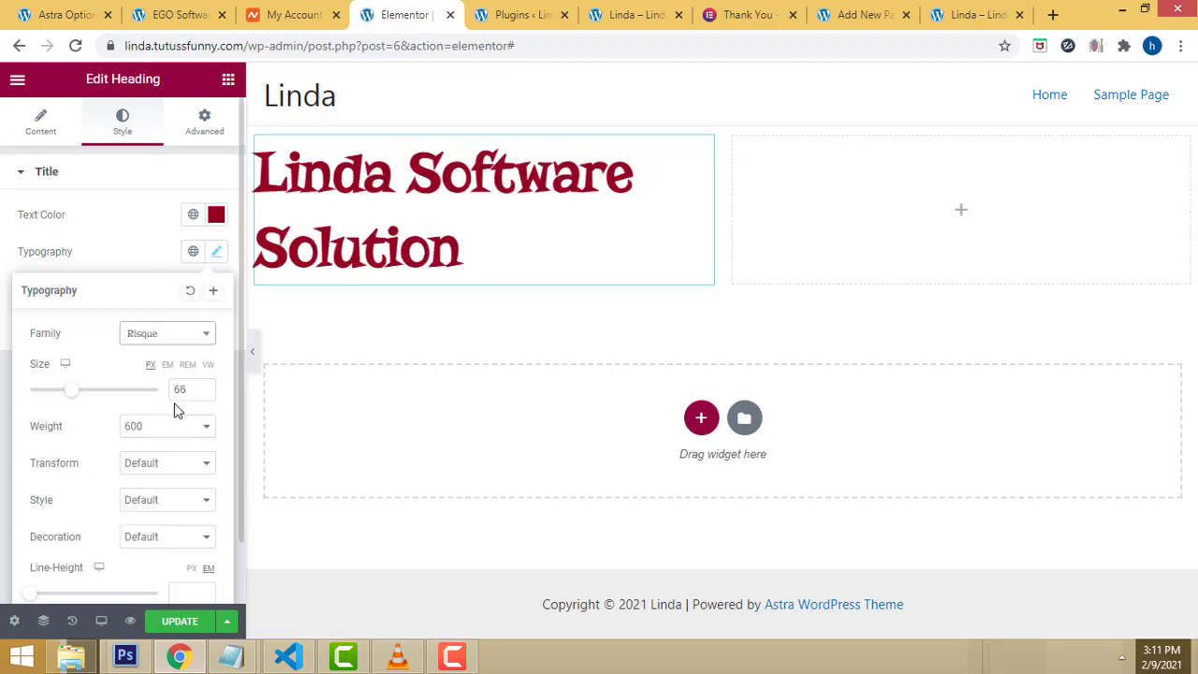
{"action": "left_click", "coordinate": [199, 335]}
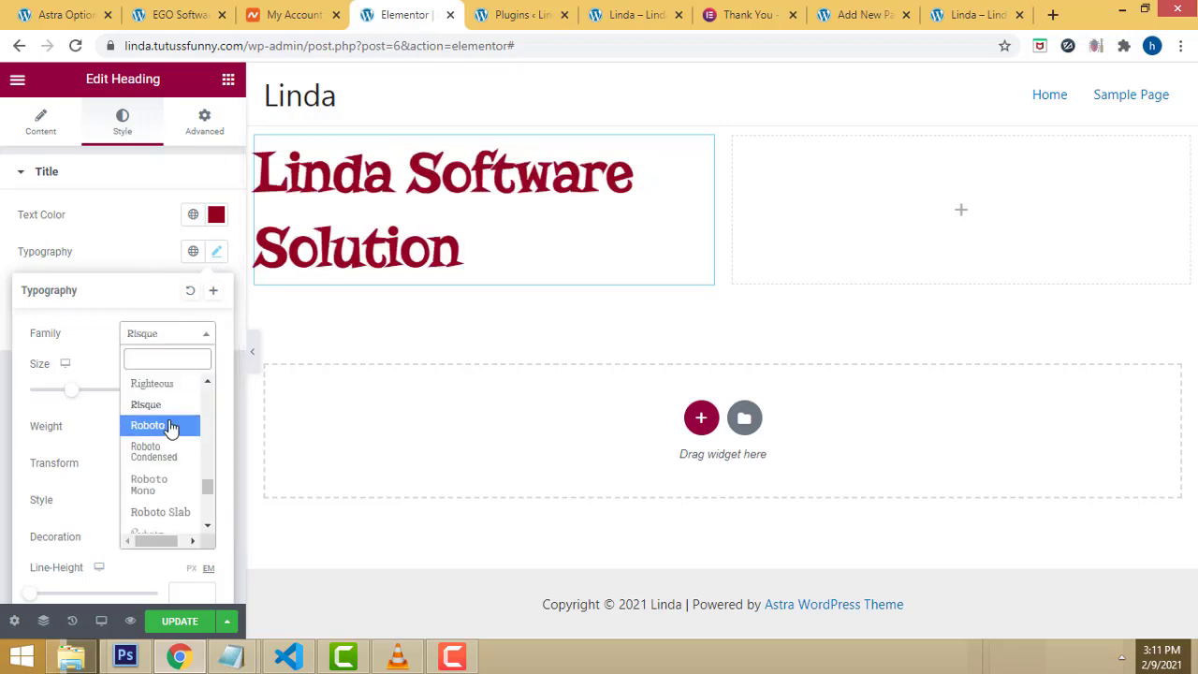
{"action": "left_click", "coordinate": [172, 428]}
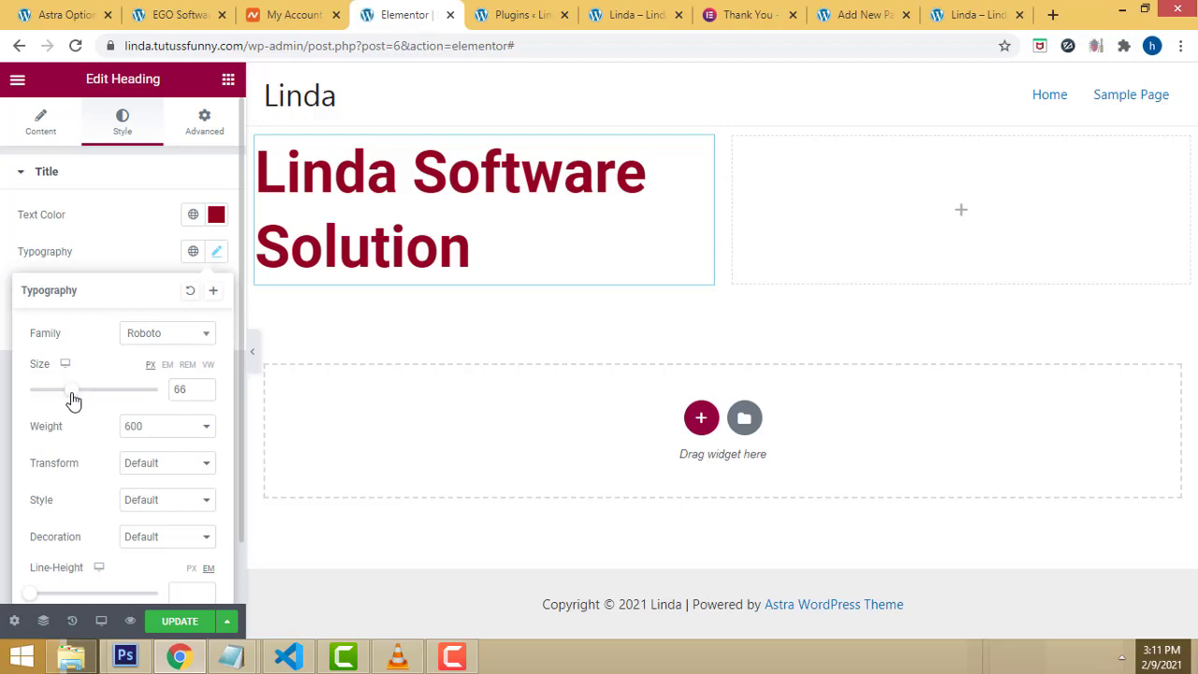
{"action": "left_click_drag", "start_coordinate": [73, 401], "coordinate": [76, 400]}
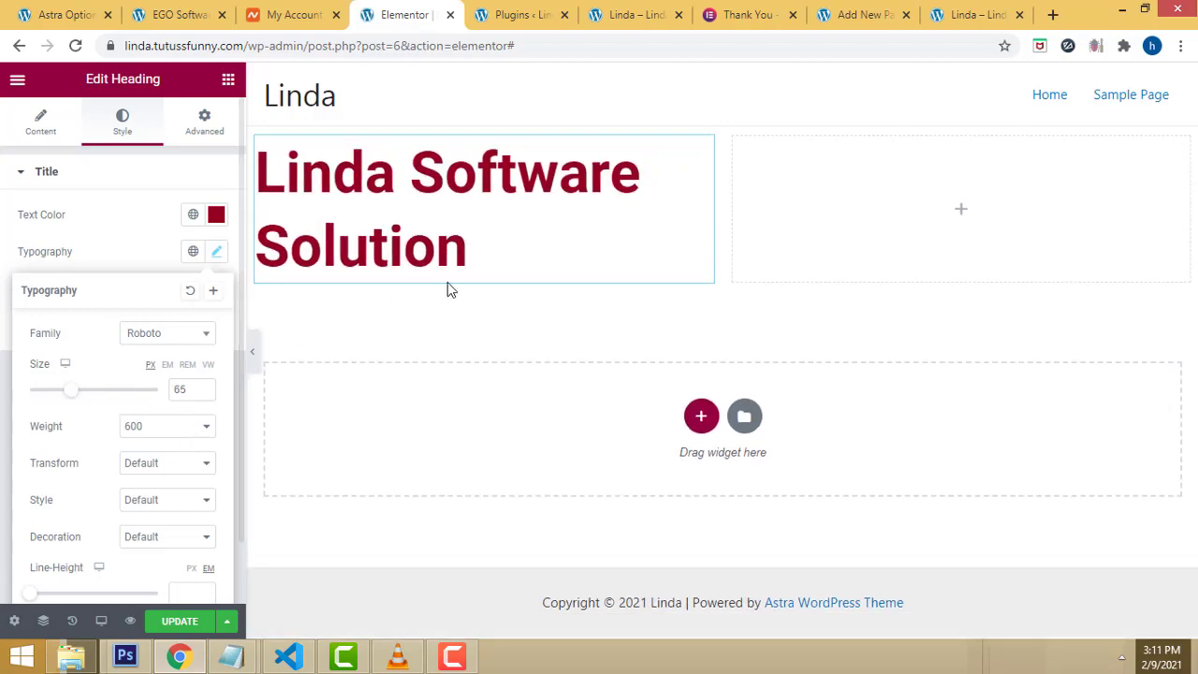
{"action": "scroll", "coordinate": [77, 423], "scroll_direction": "down", "scroll_amount": 1}
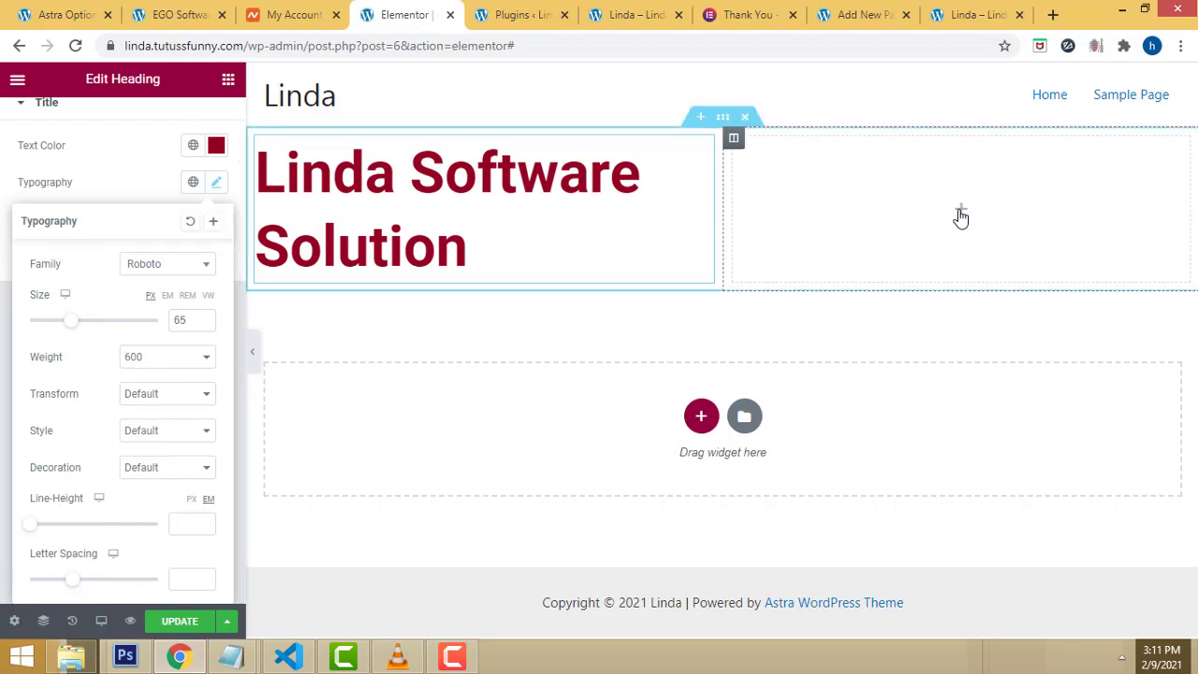
{"action": "left_click", "coordinate": [805, 326]}
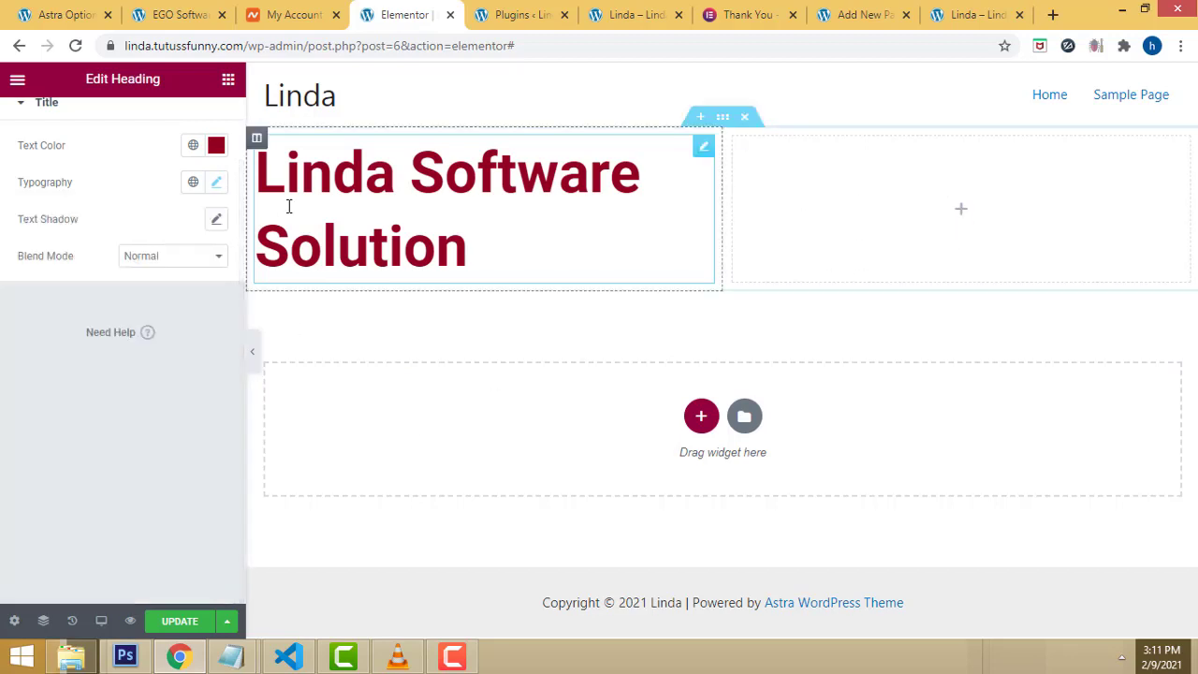
{"action": "left_click", "coordinate": [225, 83]}
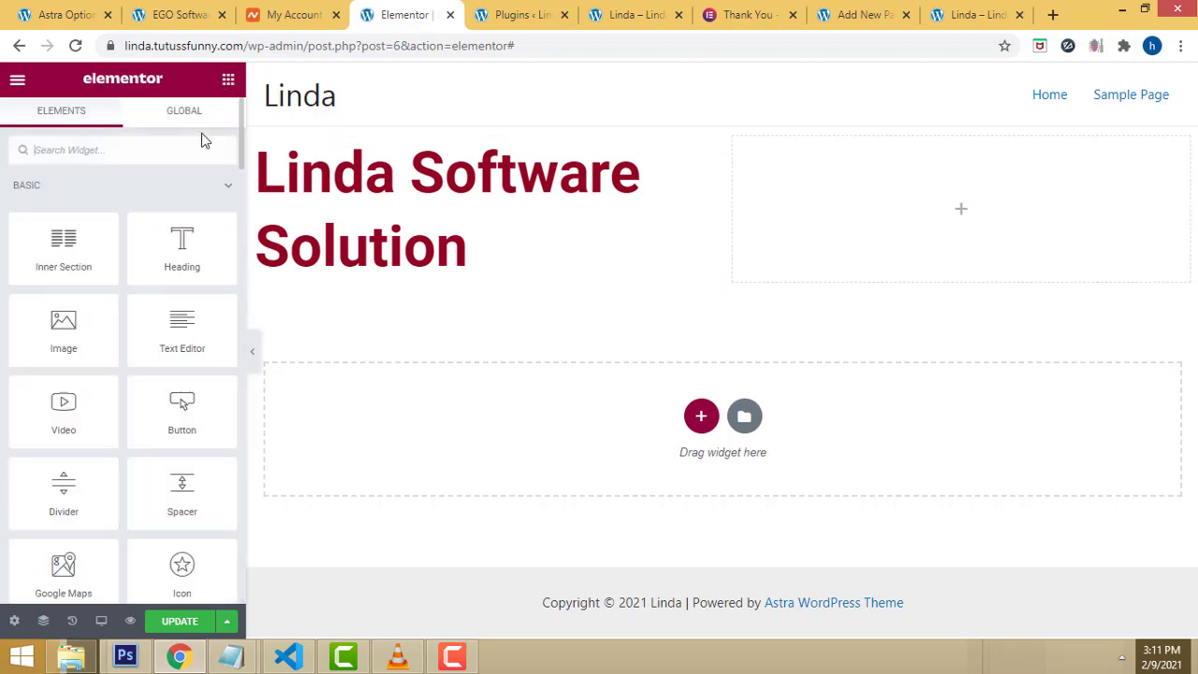
Step: Place an Image widget in the right column and upload 2.jpg from the site folder
{"action": "left_click_drag", "start_coordinate": [61, 323], "coordinate": [983, 227]}
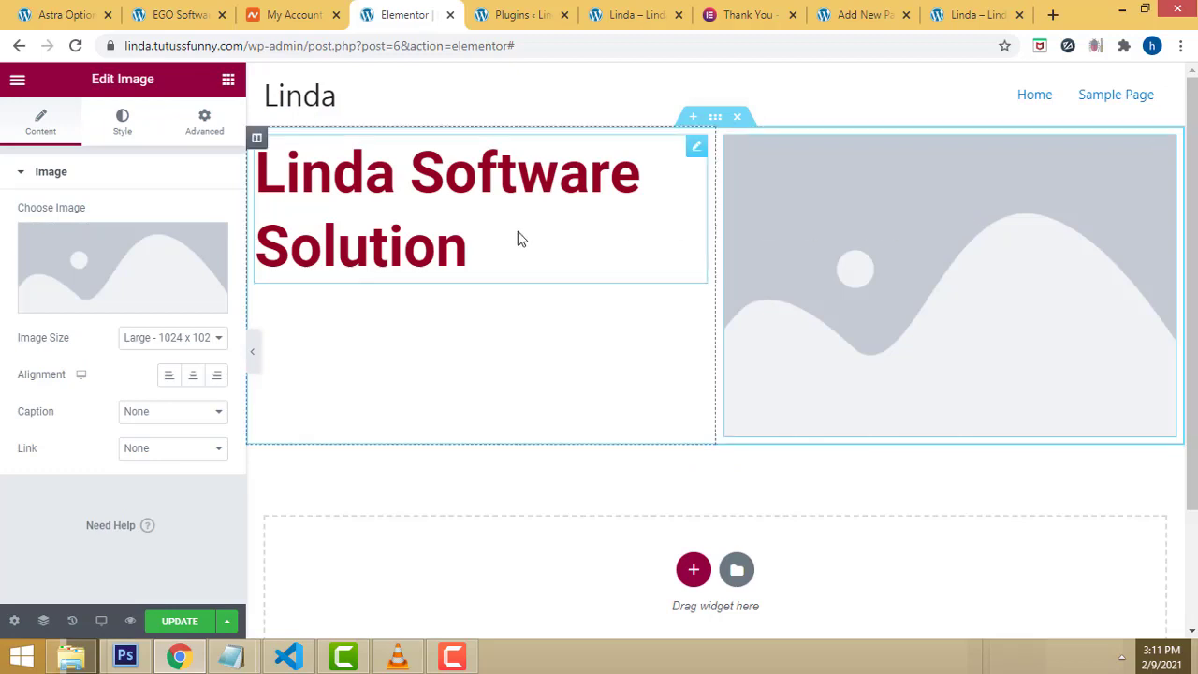
{"action": "left_click", "coordinate": [104, 306]}
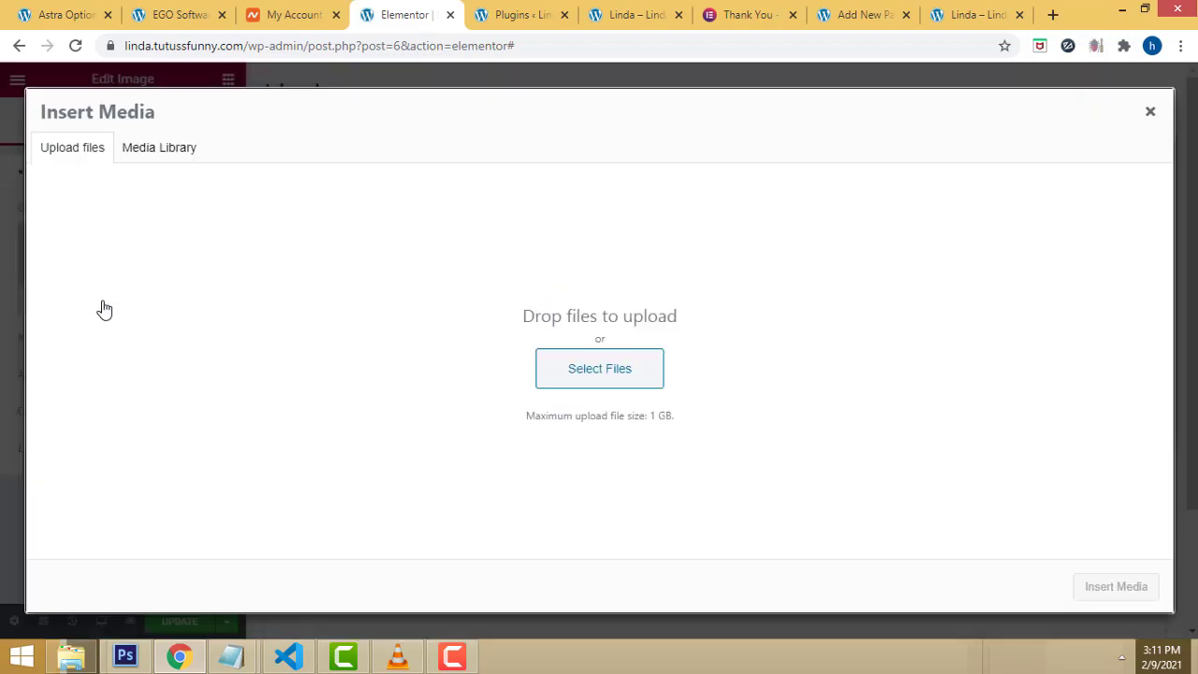
{"action": "left_click", "coordinate": [151, 155]}
{"action": "left_click", "coordinate": [77, 148]}
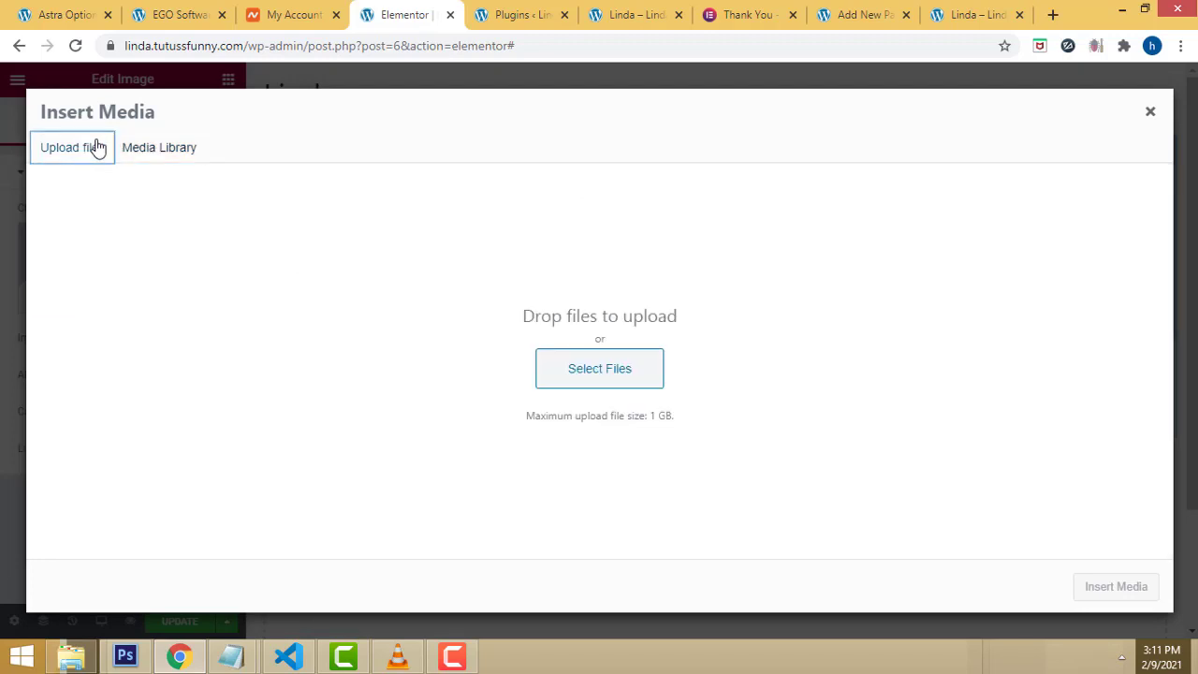
{"action": "left_click", "coordinate": [604, 375]}
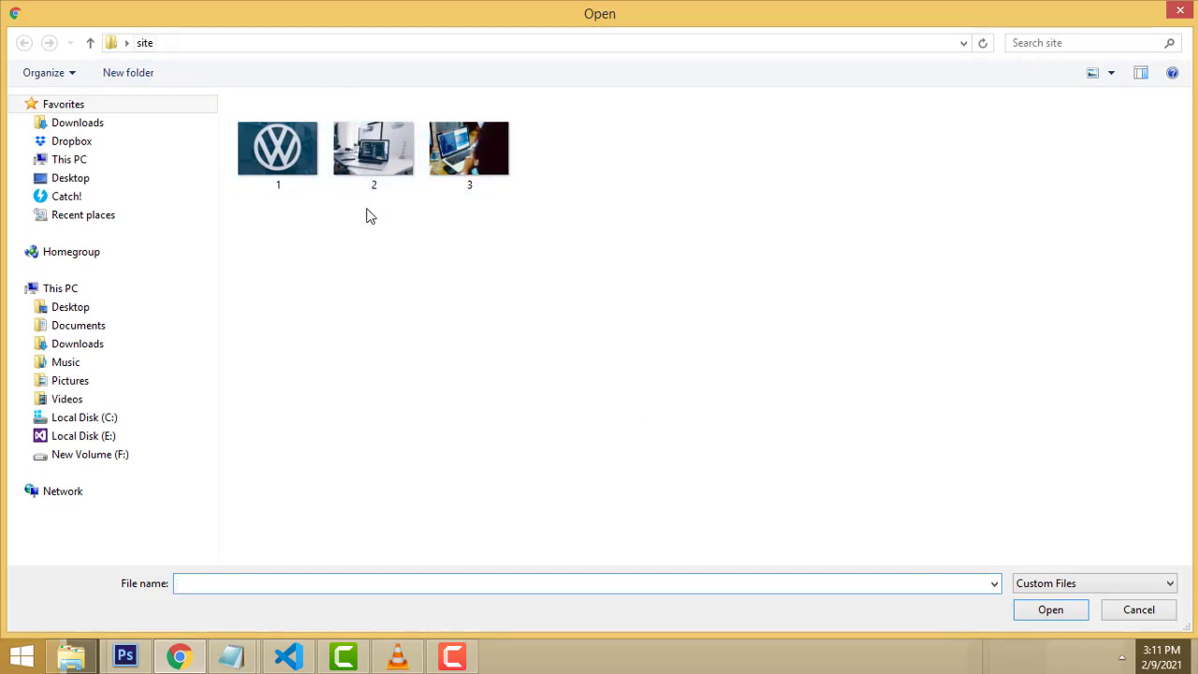
{"action": "left_click", "coordinate": [365, 152]}
{"action": "double_click", "coordinate": [365, 152]}
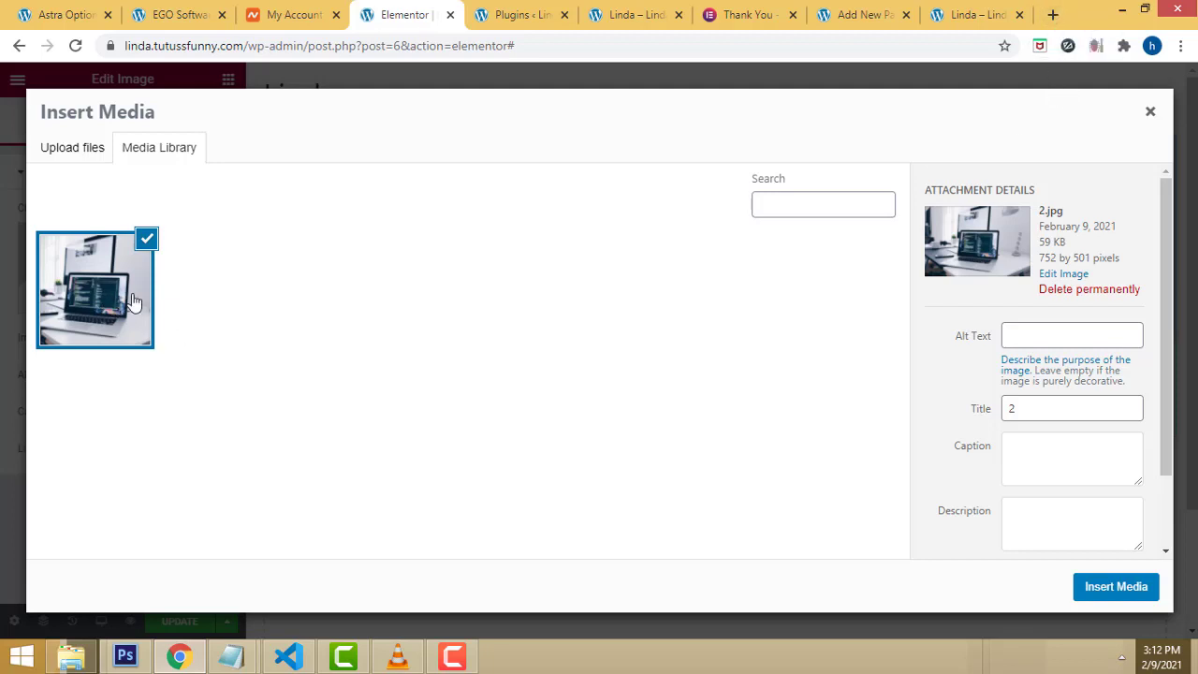
{"action": "left_click", "coordinate": [1048, 15]}
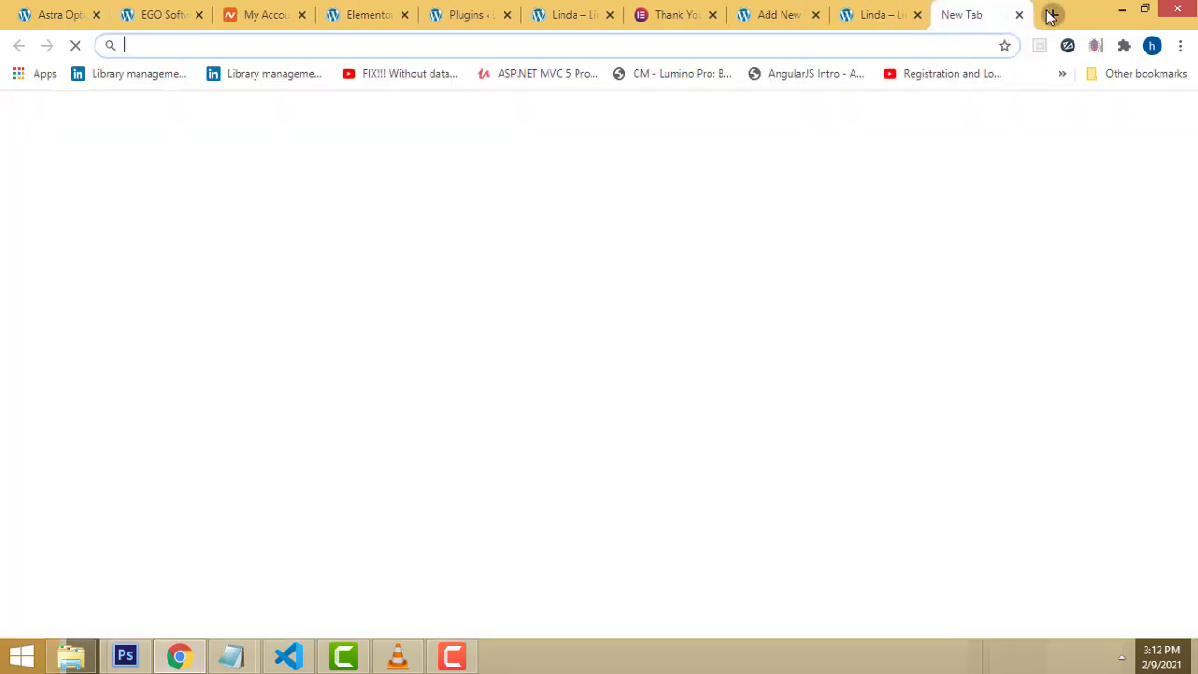
Step: Search Google for 'free images' in the new tab, then return to the Home page editor
{"action": "type", "text": "g"}
{"action": "key", "text": "Return"}
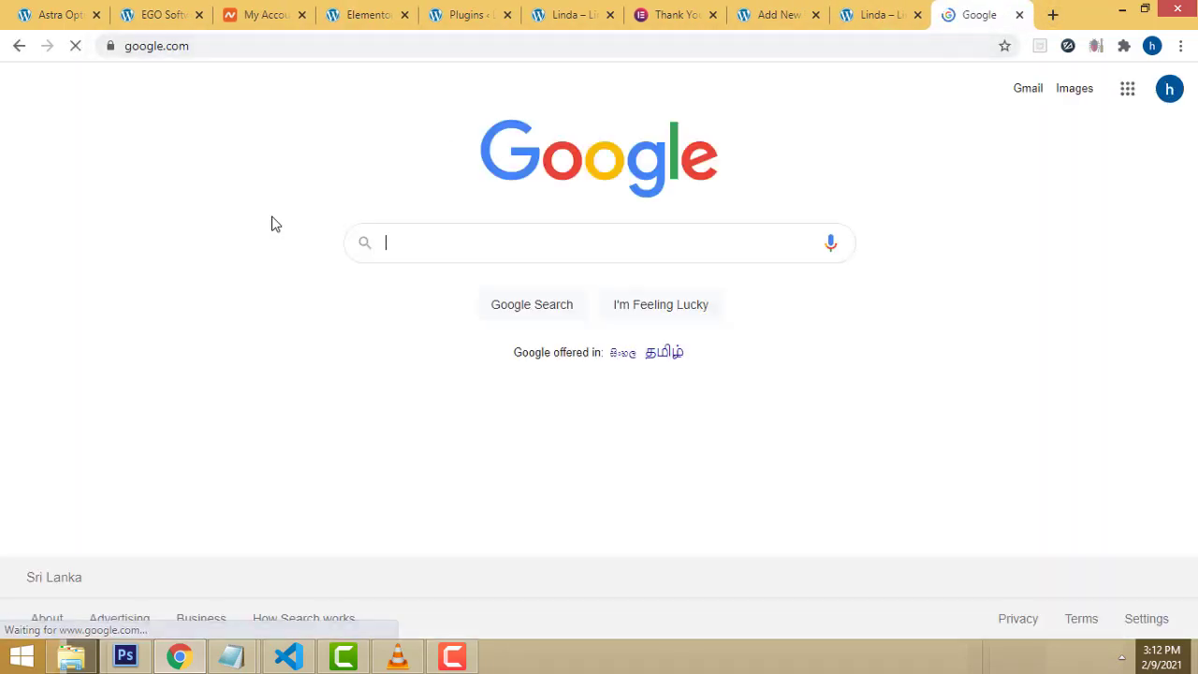
{"action": "type", "text": "free"}
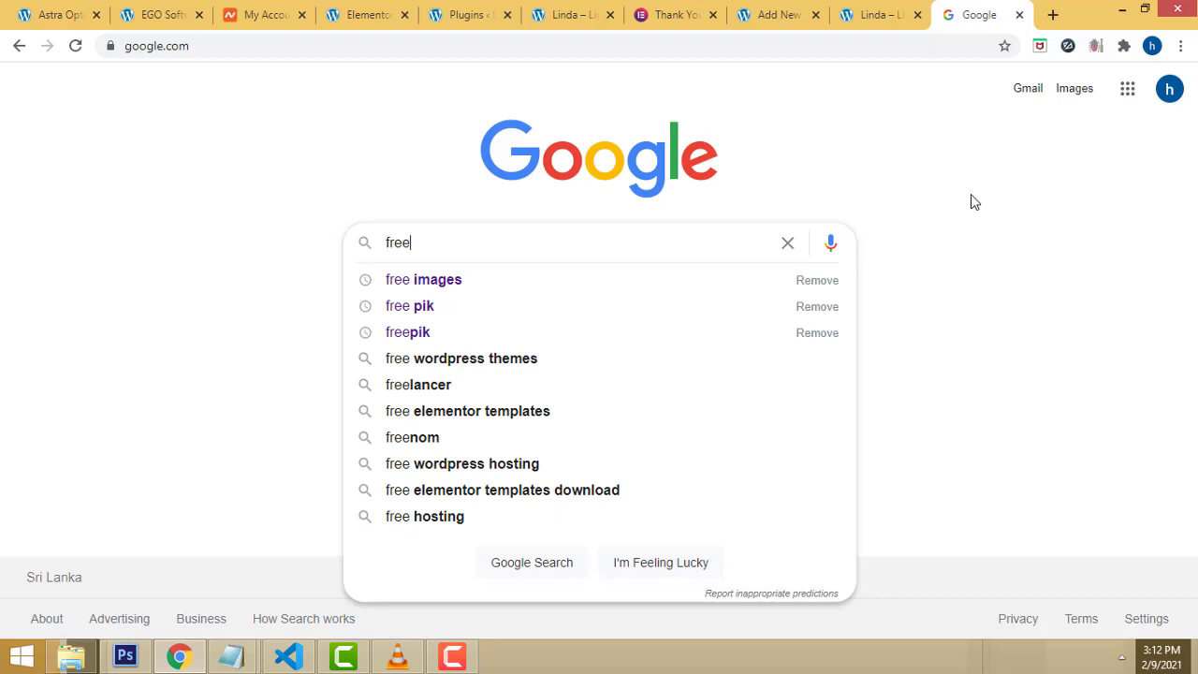
{"action": "key", "text": "Down"}
{"action": "key", "text": "Return"}
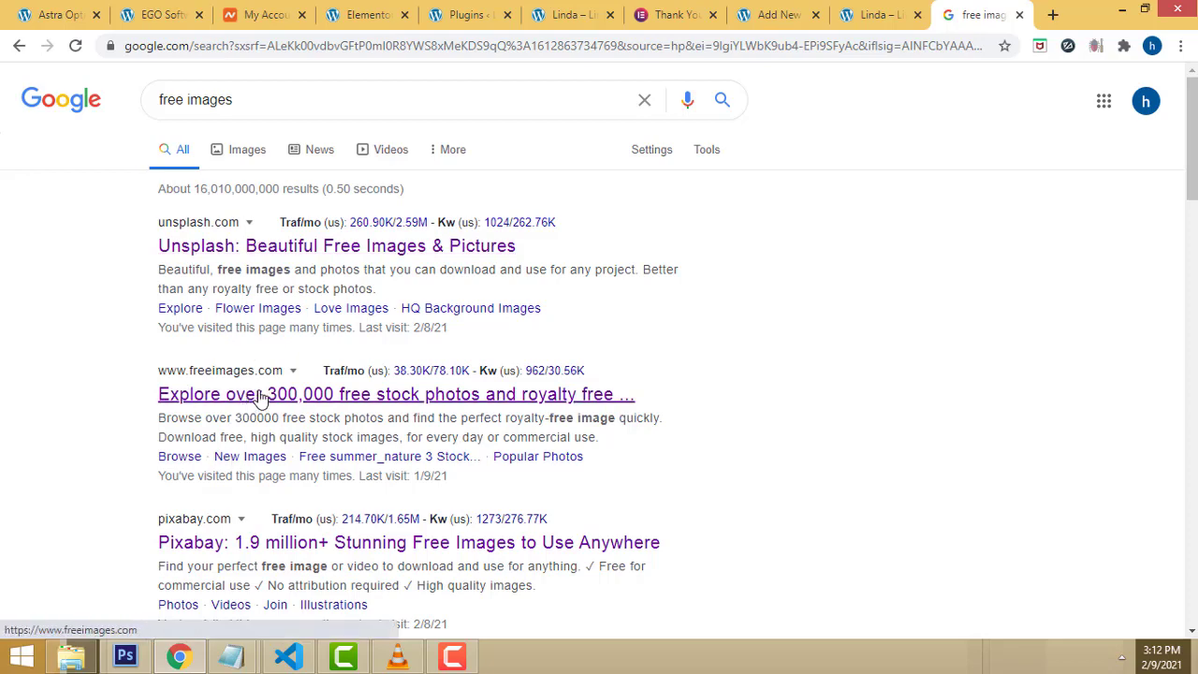
{"action": "scroll", "coordinate": [245, 398], "scroll_direction": "down", "scroll_amount": 1}
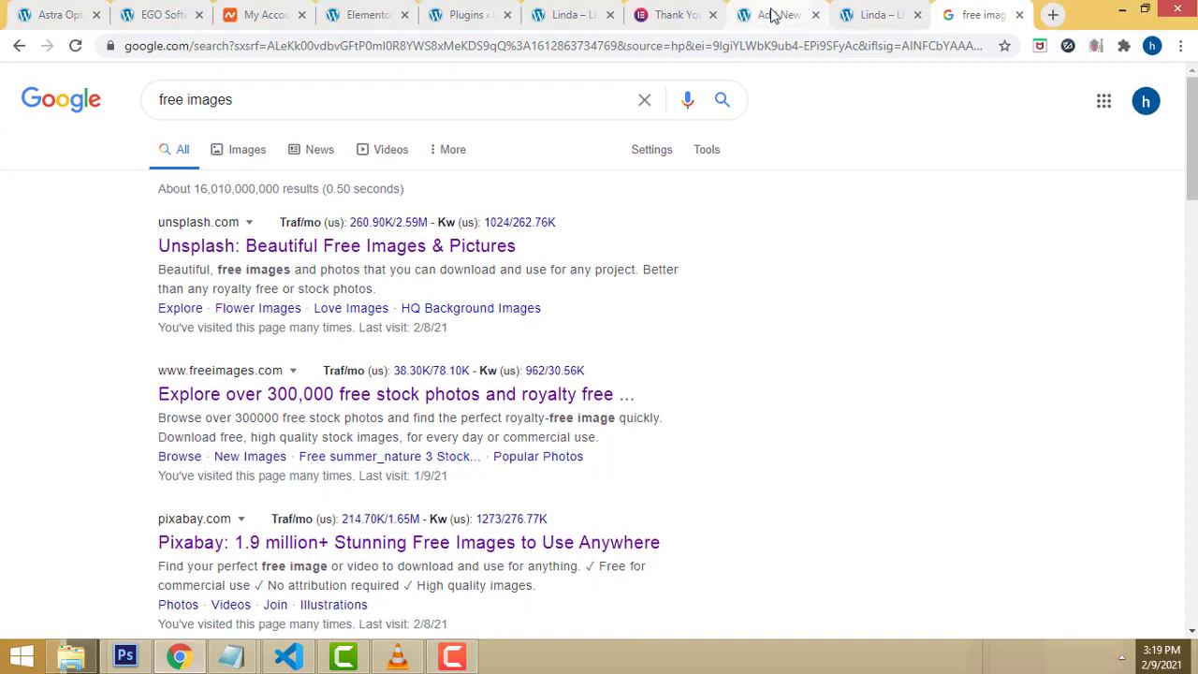
{"action": "left_click", "coordinate": [773, 13]}
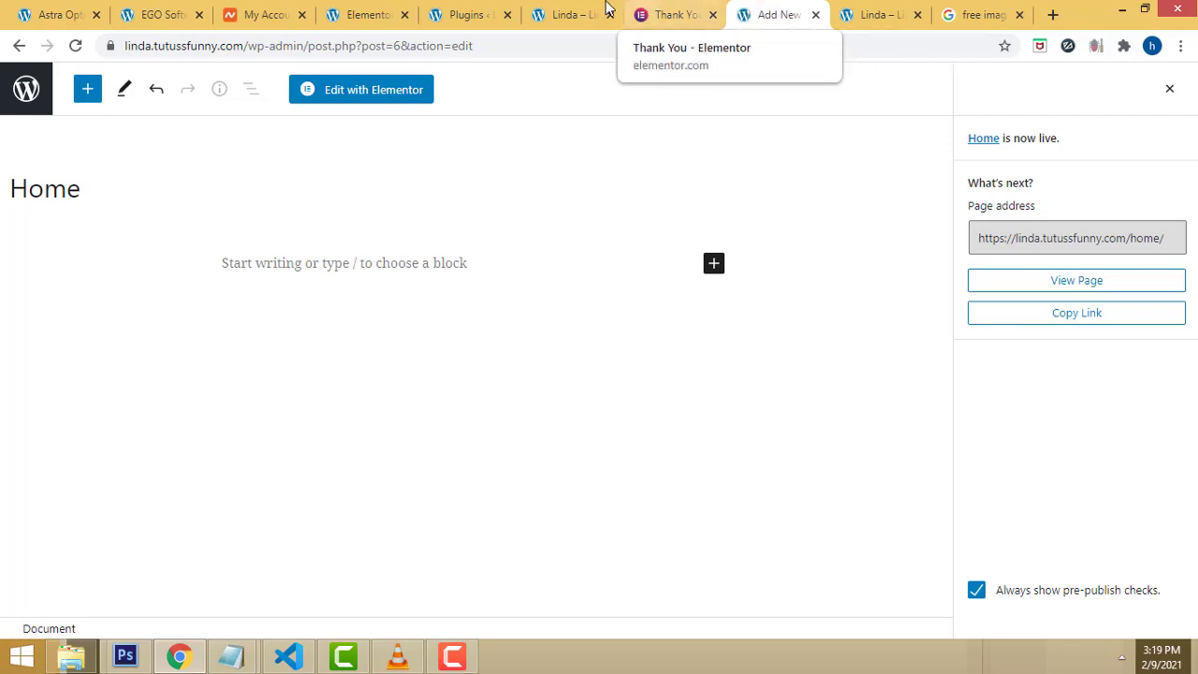
Step: Insert the 2.jpg laptop photo from the Media Library into the Image widget beside the heading
{"action": "left_click", "coordinate": [566, 14]}
{"action": "left_click", "coordinate": [372, 8]}
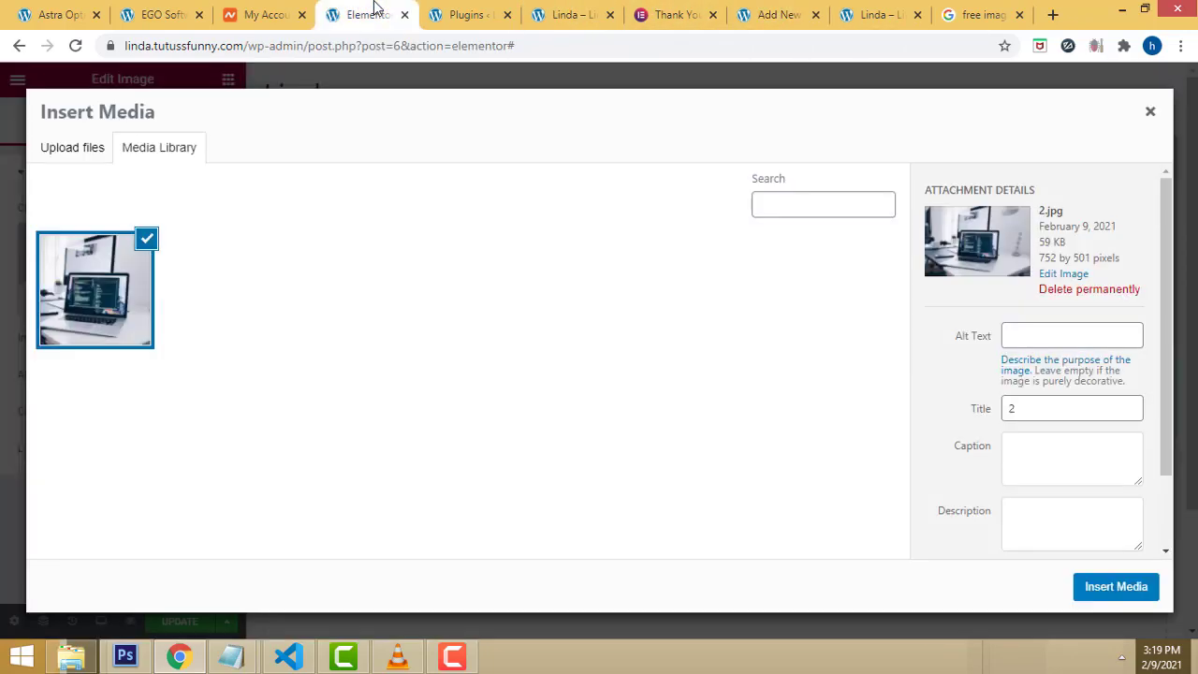
{"action": "left_click", "coordinate": [87, 295]}
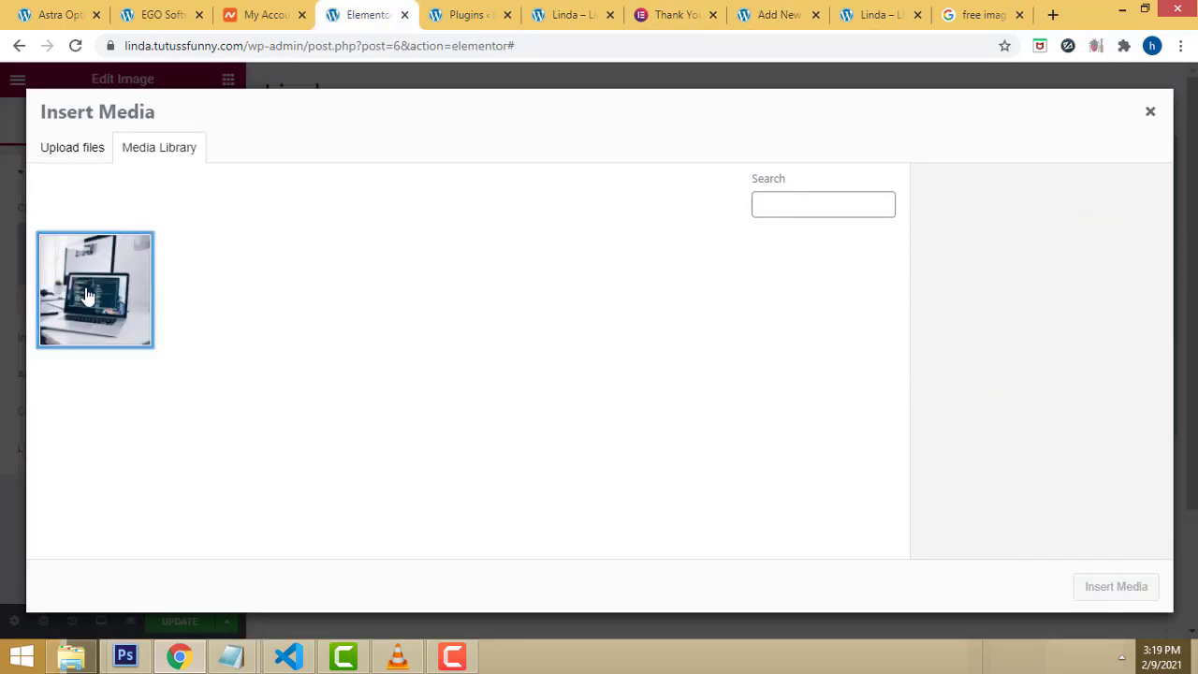
{"action": "left_click", "coordinate": [87, 298]}
{"action": "left_click", "coordinate": [1111, 597]}
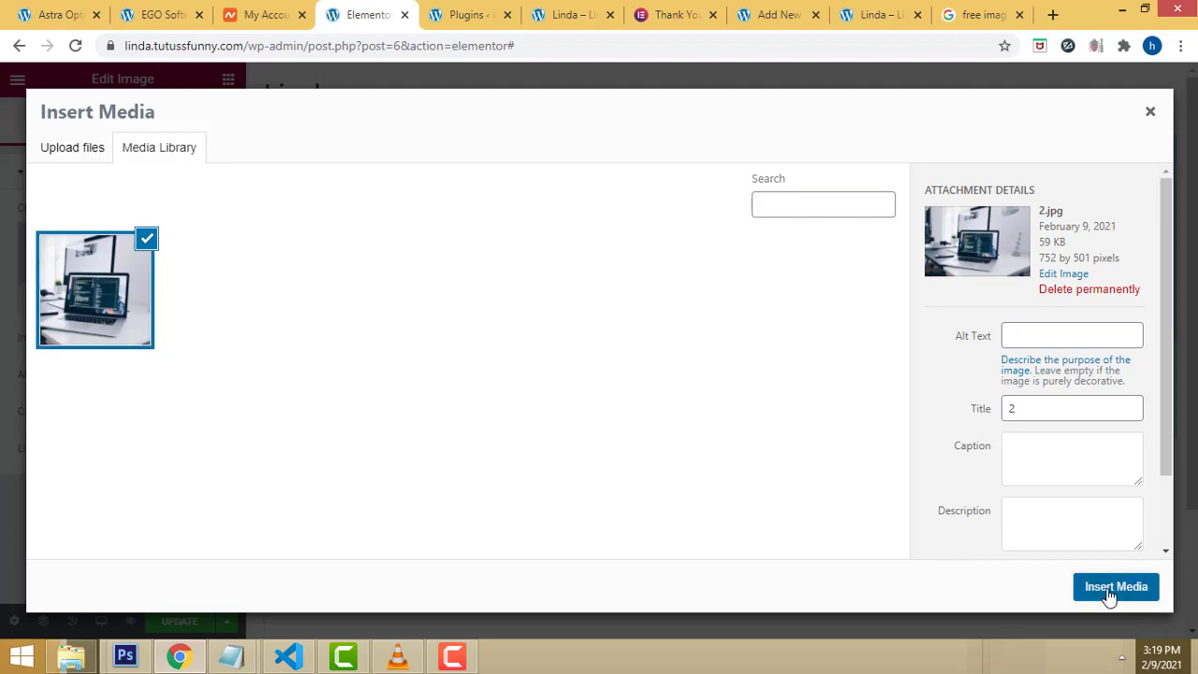
{"action": "left_click", "coordinate": [610, 14]}
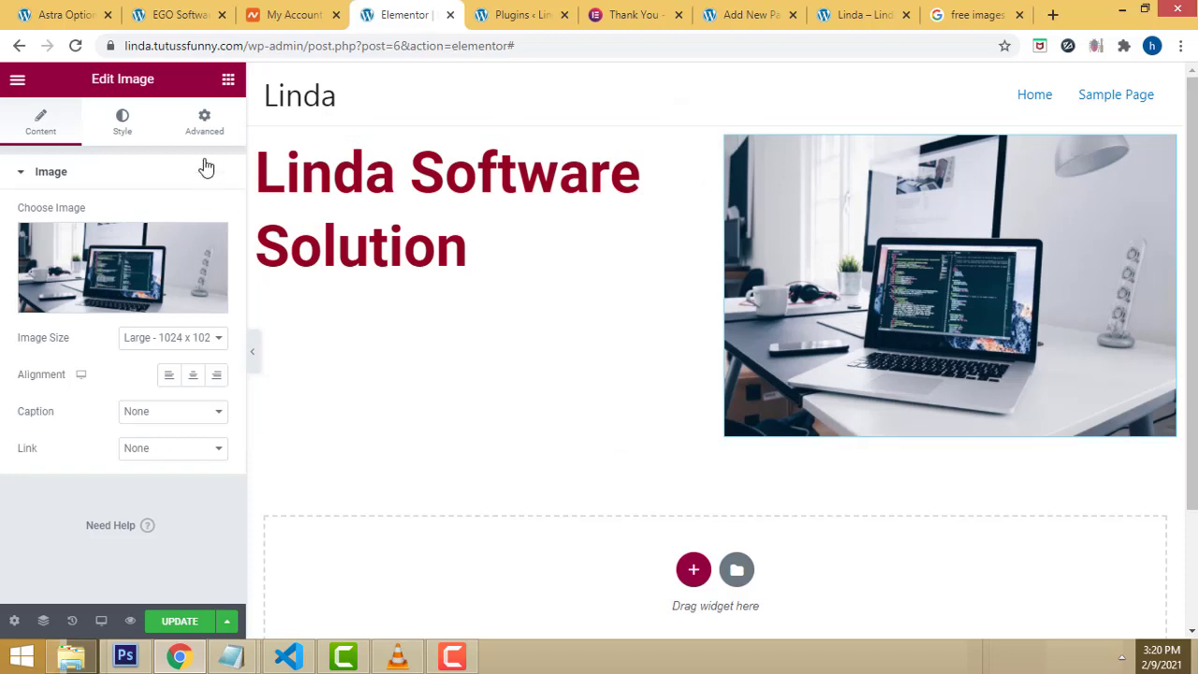
Step: Set the laptop image's linked Margin and Padding to 0 on all sides
{"action": "left_click", "coordinate": [204, 131]}
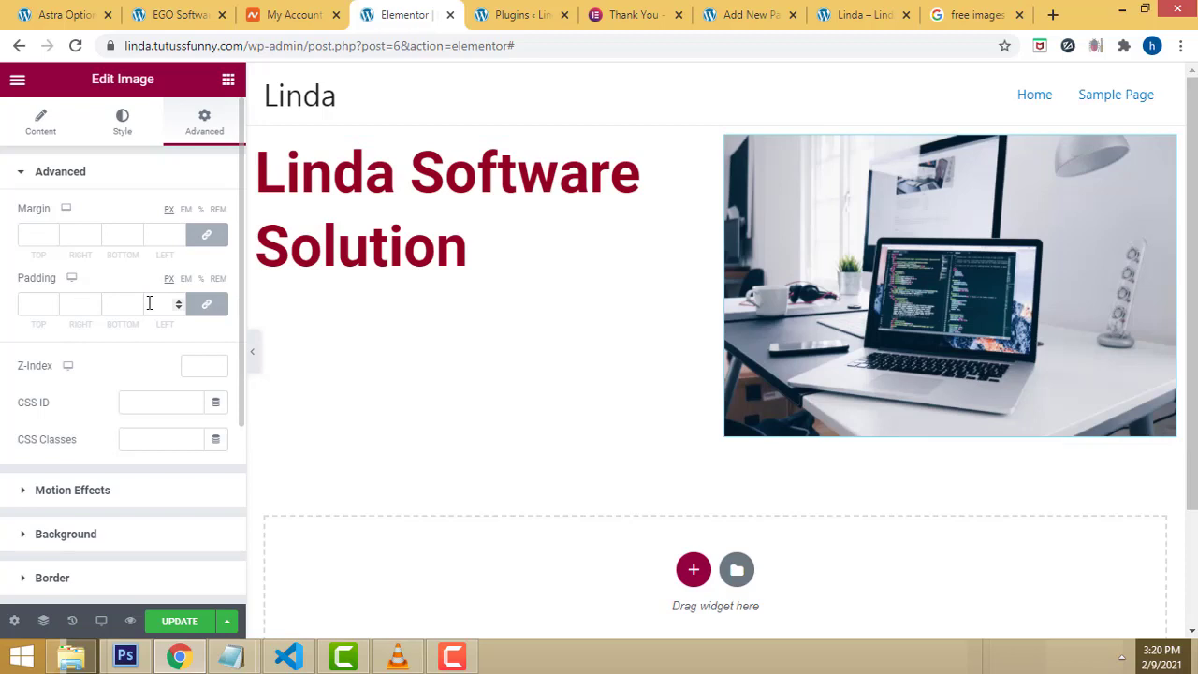
{"action": "left_click", "coordinate": [28, 235]}
{"action": "type", "text": "0"}
{"action": "left_click", "coordinate": [114, 187]}
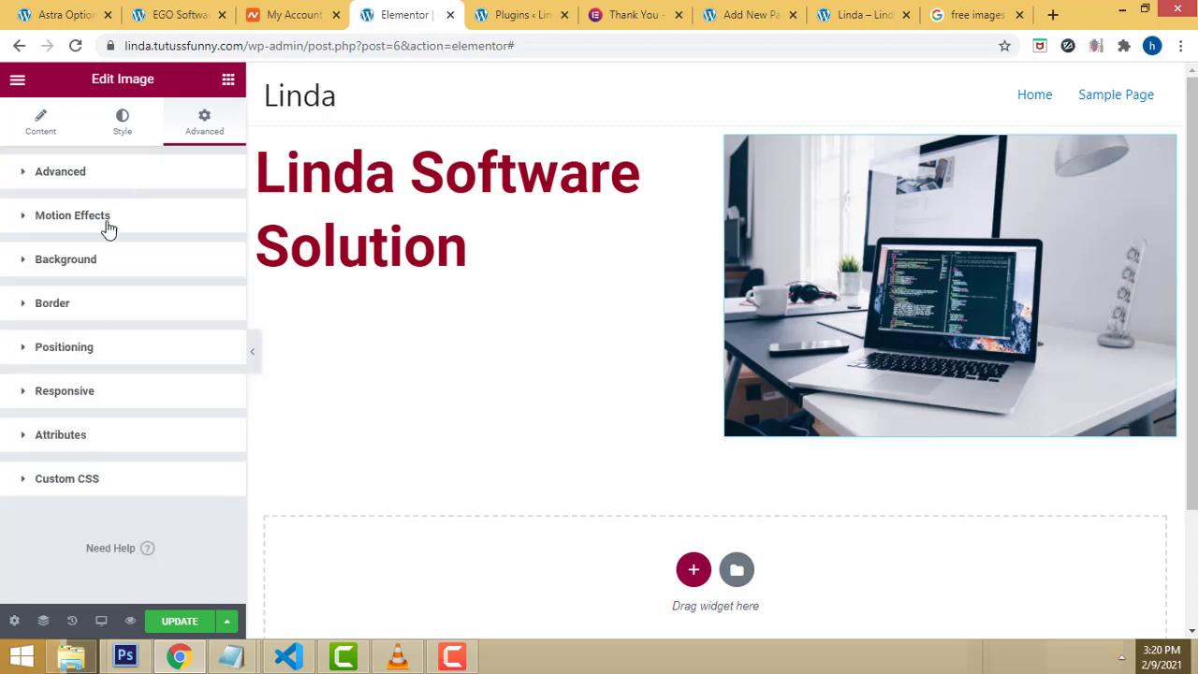
{"action": "left_click", "coordinate": [25, 173]}
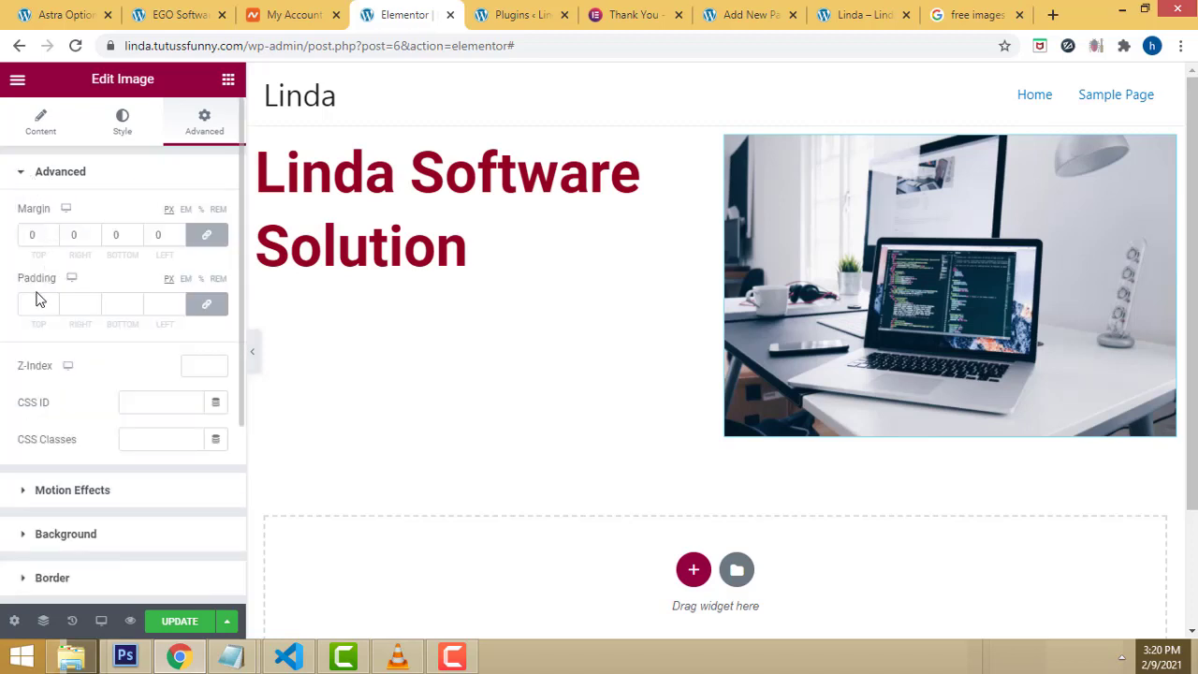
{"action": "type", "text": "0"}
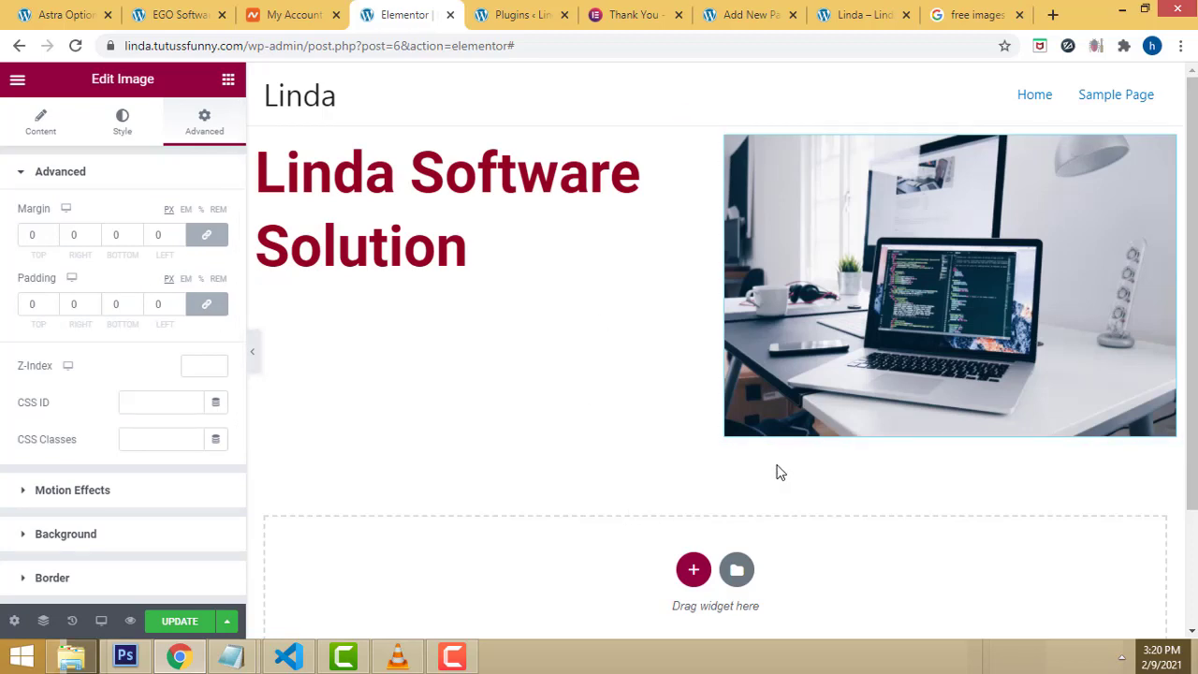
{"action": "left_click", "coordinate": [765, 122]}
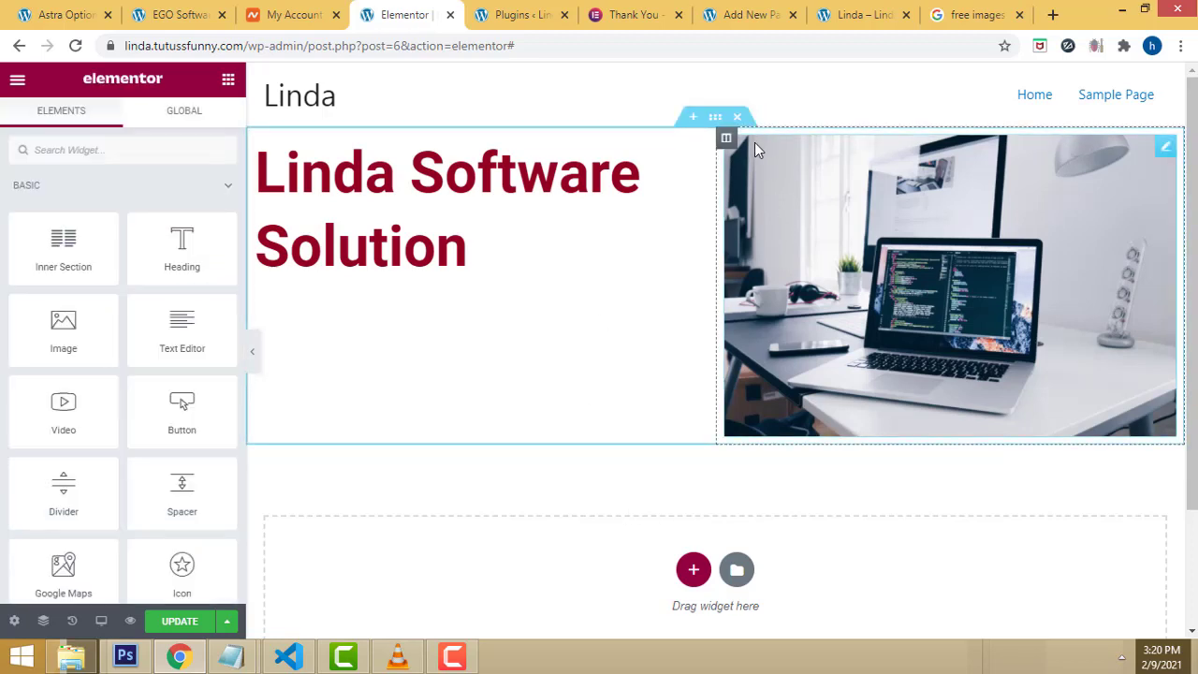
{"action": "left_click", "coordinate": [756, 150]}
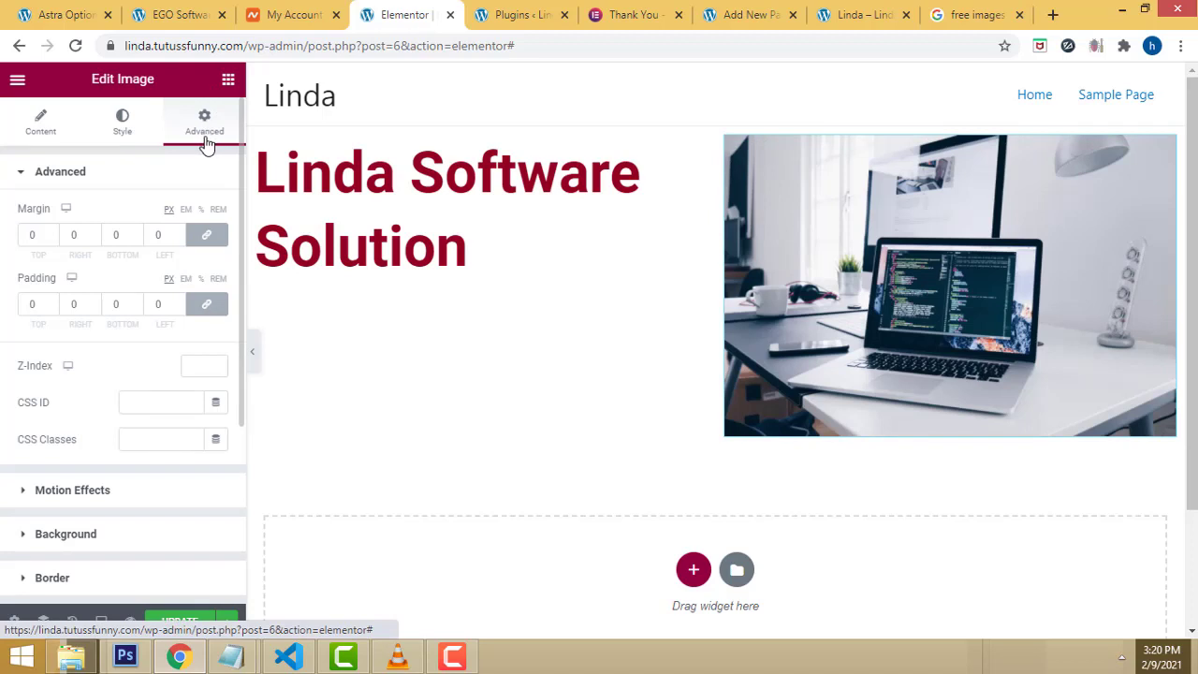
Step: Select the Linda Software Solution heading and try margin and padding values in its Advanced settings
{"action": "left_click", "coordinate": [523, 146]}
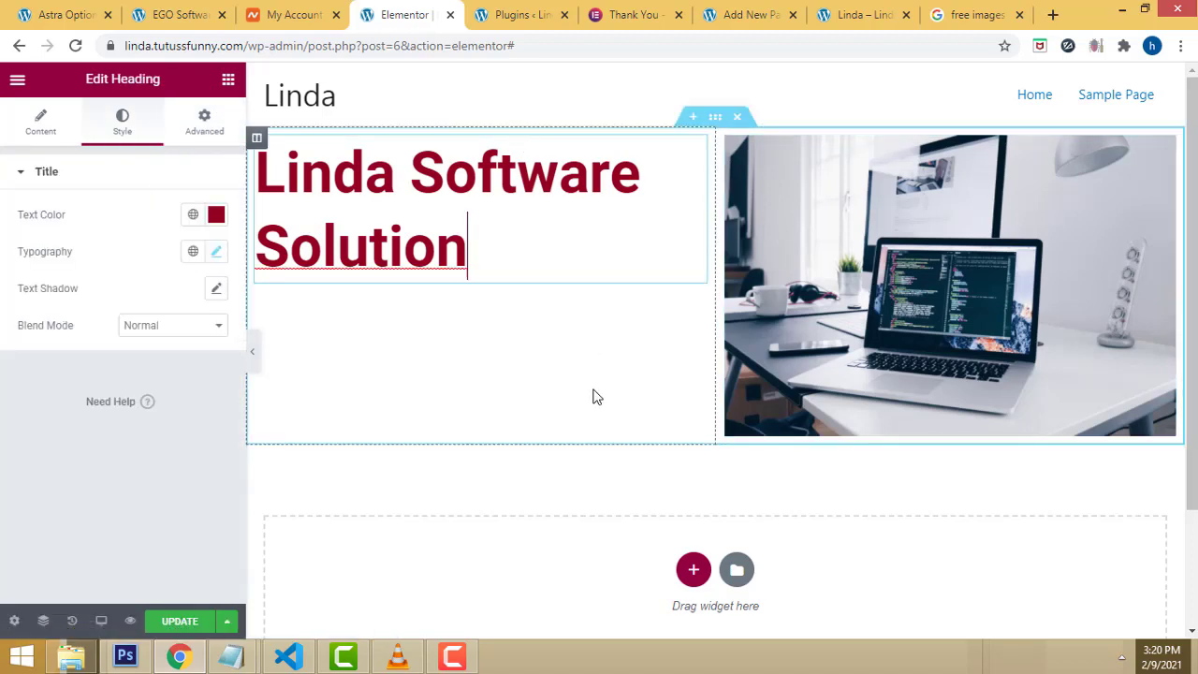
{"action": "left_click", "coordinate": [207, 136]}
{"action": "left_click", "coordinate": [51, 232]}
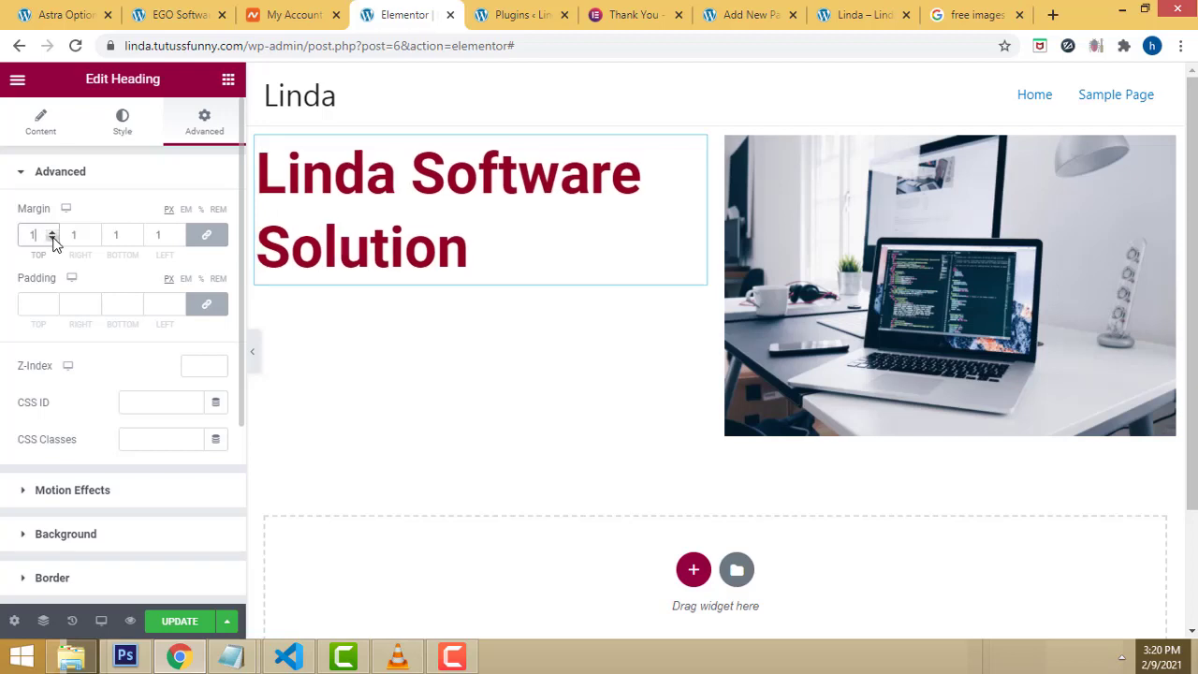
{"action": "left_click", "coordinate": [52, 231]}
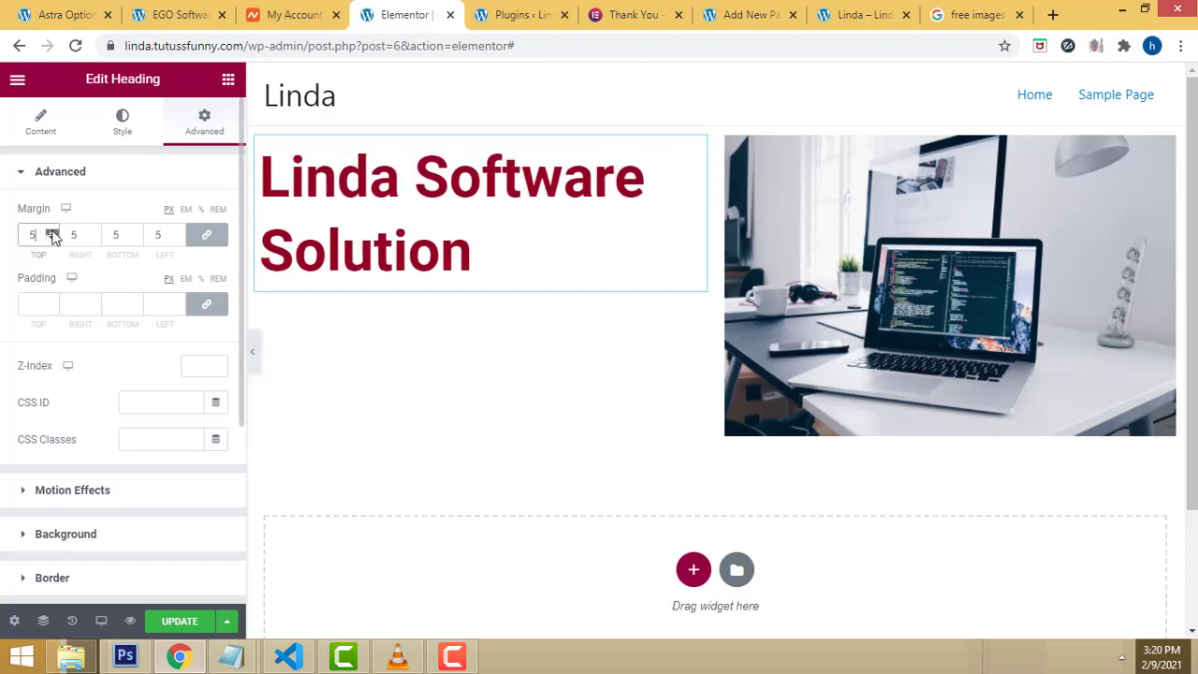
{"action": "left_click", "coordinate": [52, 231]}
{"action": "left_click", "coordinate": [49, 304]}
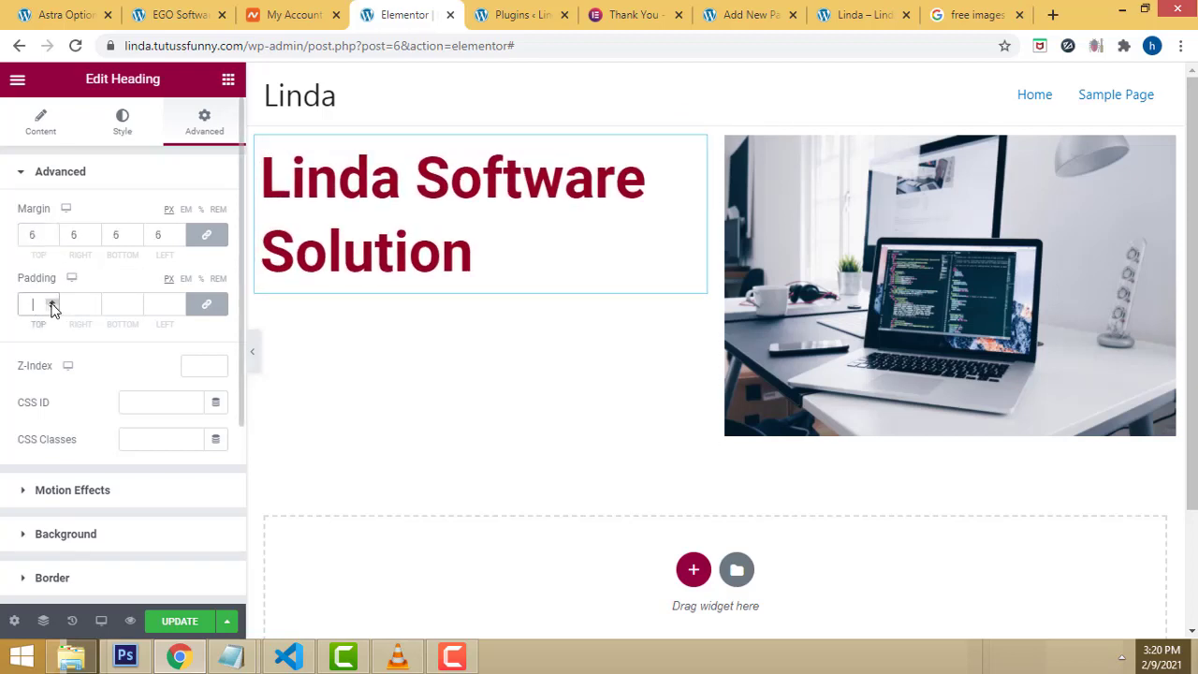
{"action": "type", "text": "3"}
{"action": "left_click", "coordinate": [52, 314]}
{"action": "left_click", "coordinate": [52, 314]}
{"action": "left_click", "coordinate": [52, 313]}
{"action": "left_click", "coordinate": [51, 314]}
Step: Step the heading's linked margin to 36 on every side
{"action": "left_click", "coordinate": [51, 240]}
{"action": "left_click", "coordinate": [51, 239]}
{"action": "left_click", "coordinate": [51, 239]}
{"action": "left_click", "coordinate": [52, 240]}
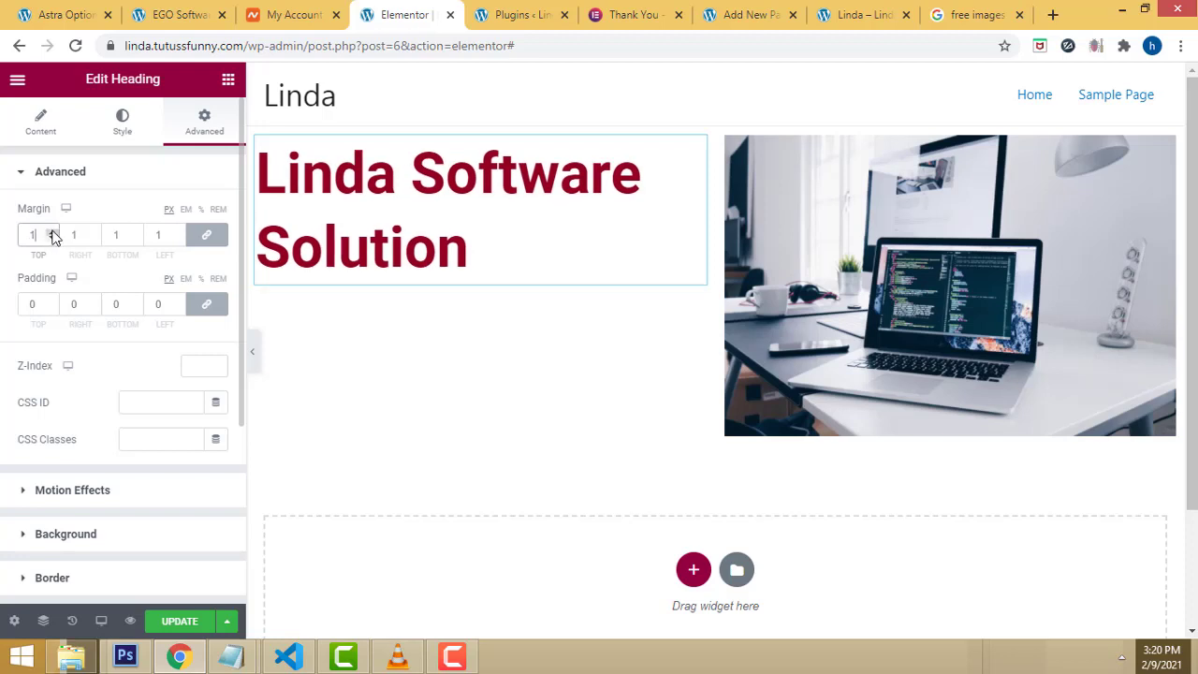
{"action": "left_click", "coordinate": [52, 232]}
{"action": "left_click", "coordinate": [51, 232]}
{"action": "left_click", "coordinate": [51, 232]}
{"action": "left_click", "coordinate": [51, 232]}
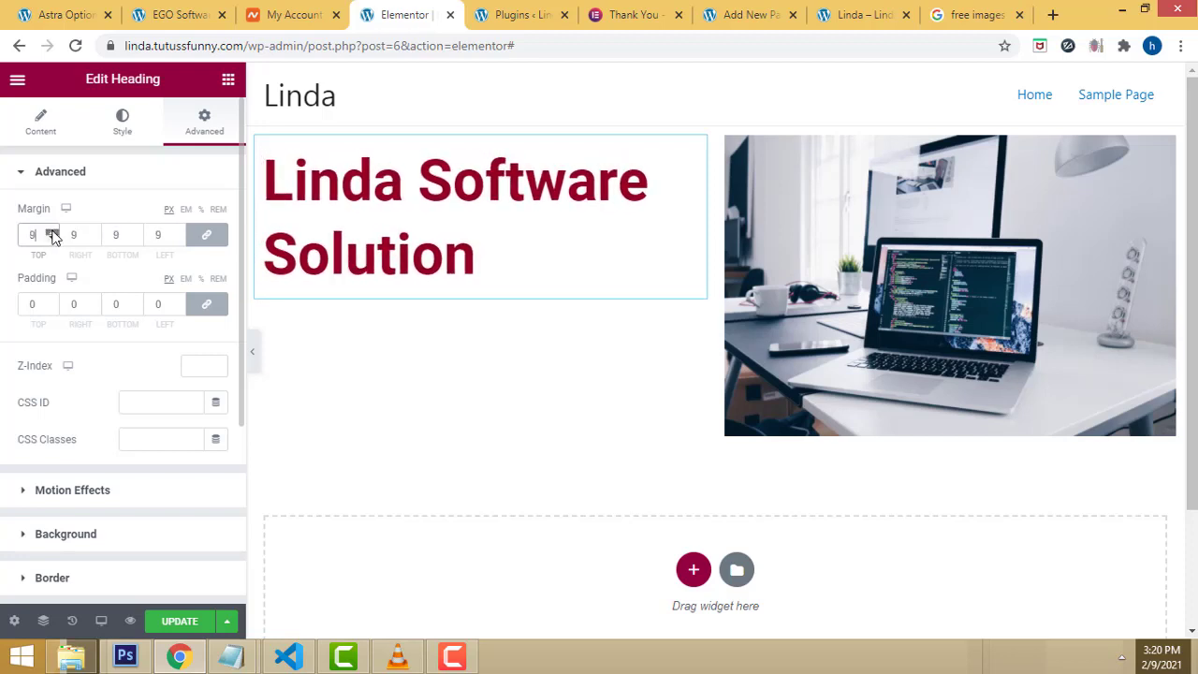
{"action": "left_click", "coordinate": [51, 232]}
{"action": "left_click", "coordinate": [52, 232]}
{"action": "left_click", "coordinate": [51, 232]}
{"action": "left_click", "coordinate": [52, 232]}
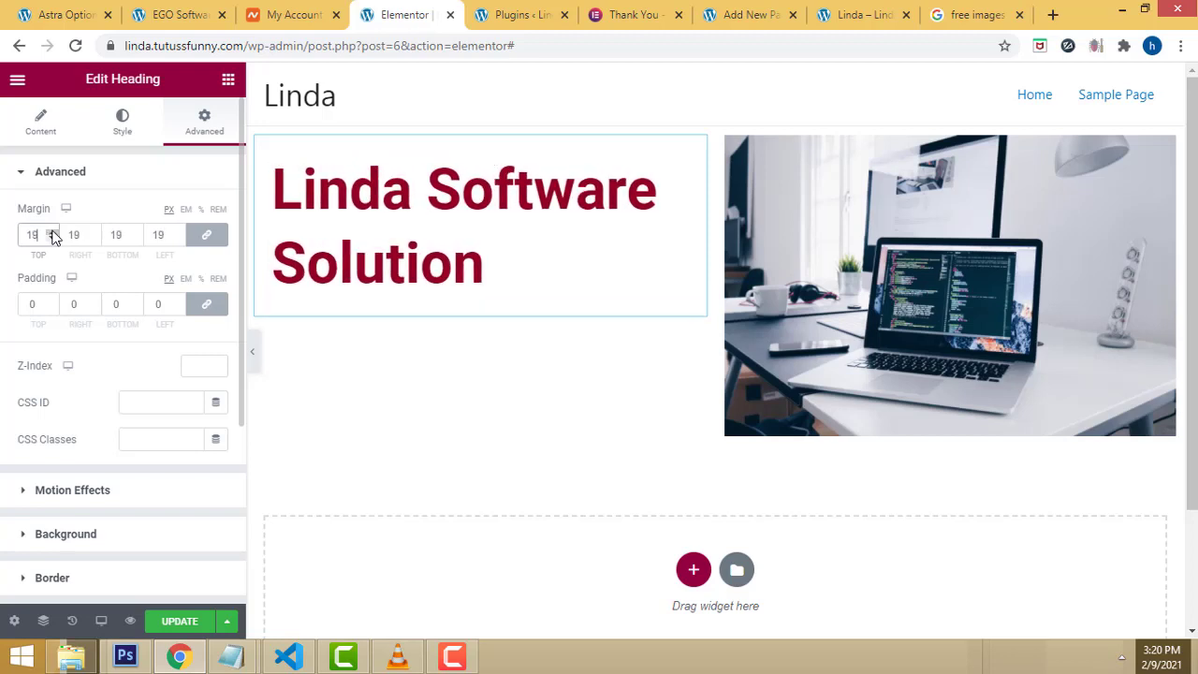
{"action": "left_click", "coordinate": [52, 232]}
{"action": "left_click", "coordinate": [51, 232]}
{"action": "left_click", "coordinate": [51, 232]}
{"action": "left_click", "coordinate": [52, 232]}
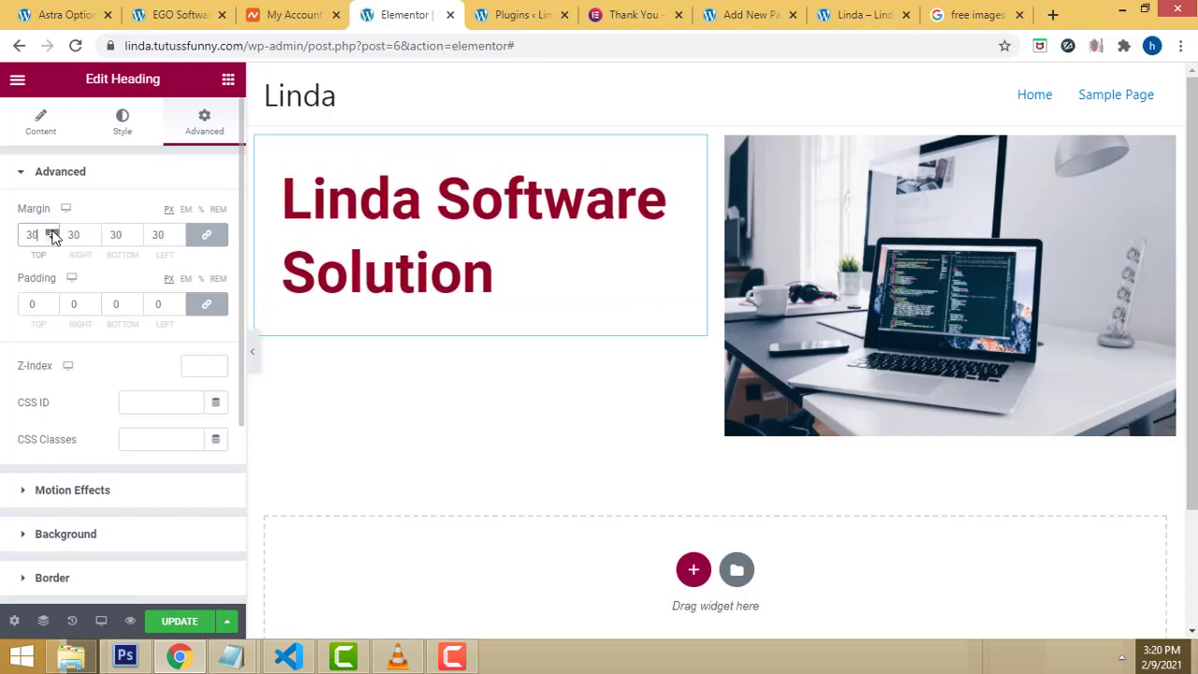
{"action": "left_click", "coordinate": [51, 232]}
{"action": "left_click", "coordinate": [52, 232]}
{"action": "left_click", "coordinate": [51, 232]}
{"action": "left_click", "coordinate": [51, 233]}
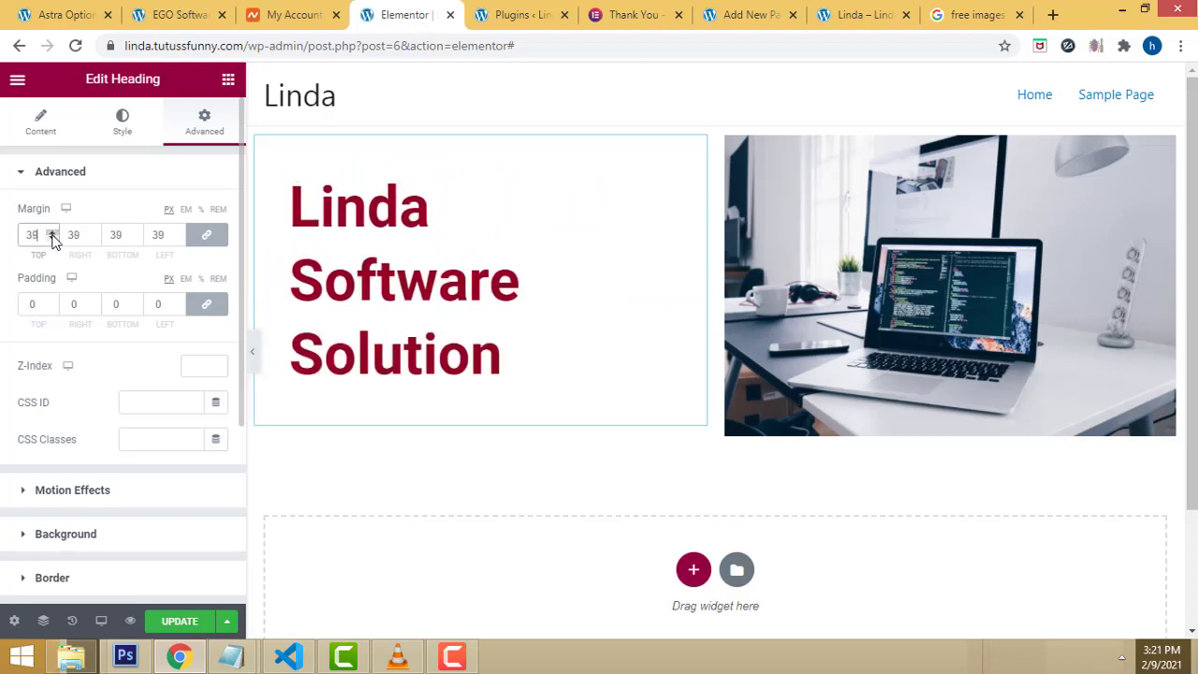
{"action": "left_click", "coordinate": [52, 239]}
{"action": "left_click", "coordinate": [52, 239]}
{"action": "left_click", "coordinate": [52, 240]}
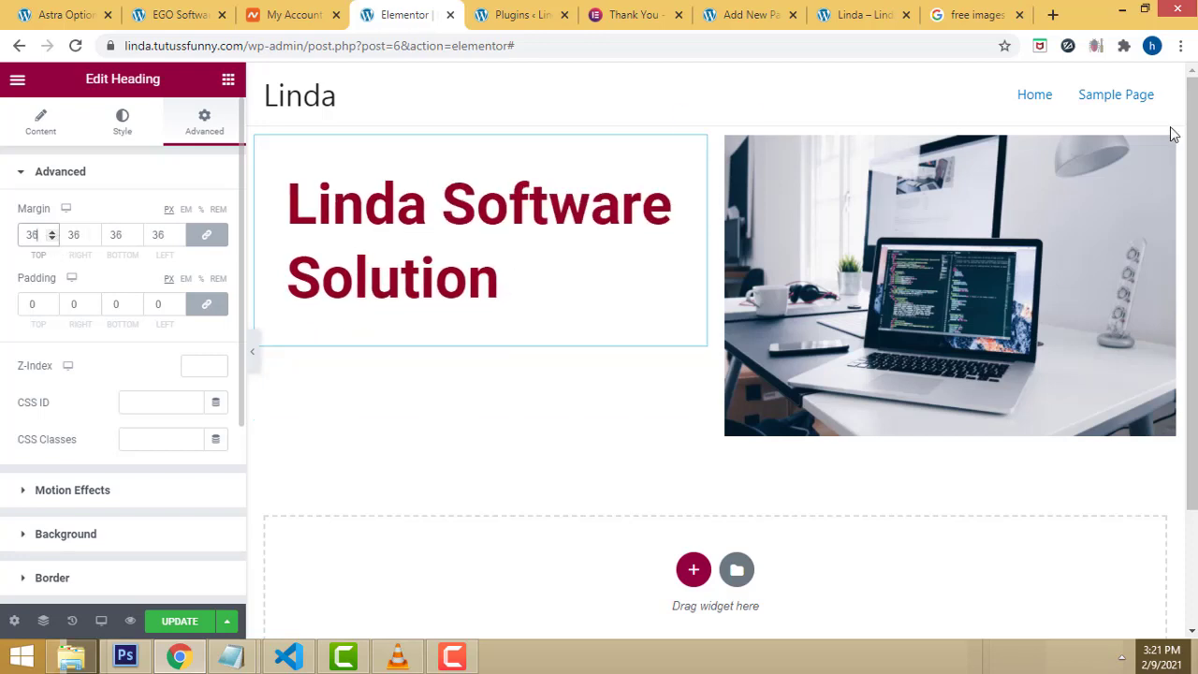
Step: Save the page with UPDATE
{"action": "left_click", "coordinate": [794, 110]}
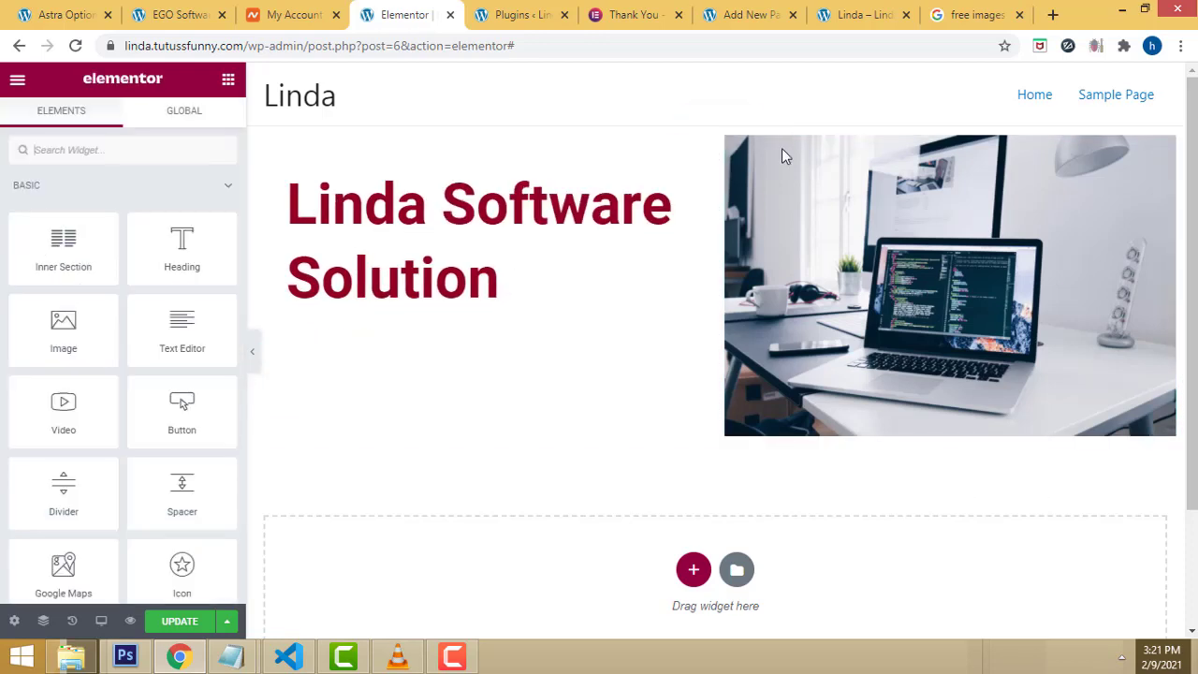
{"action": "left_click", "coordinate": [801, 365]}
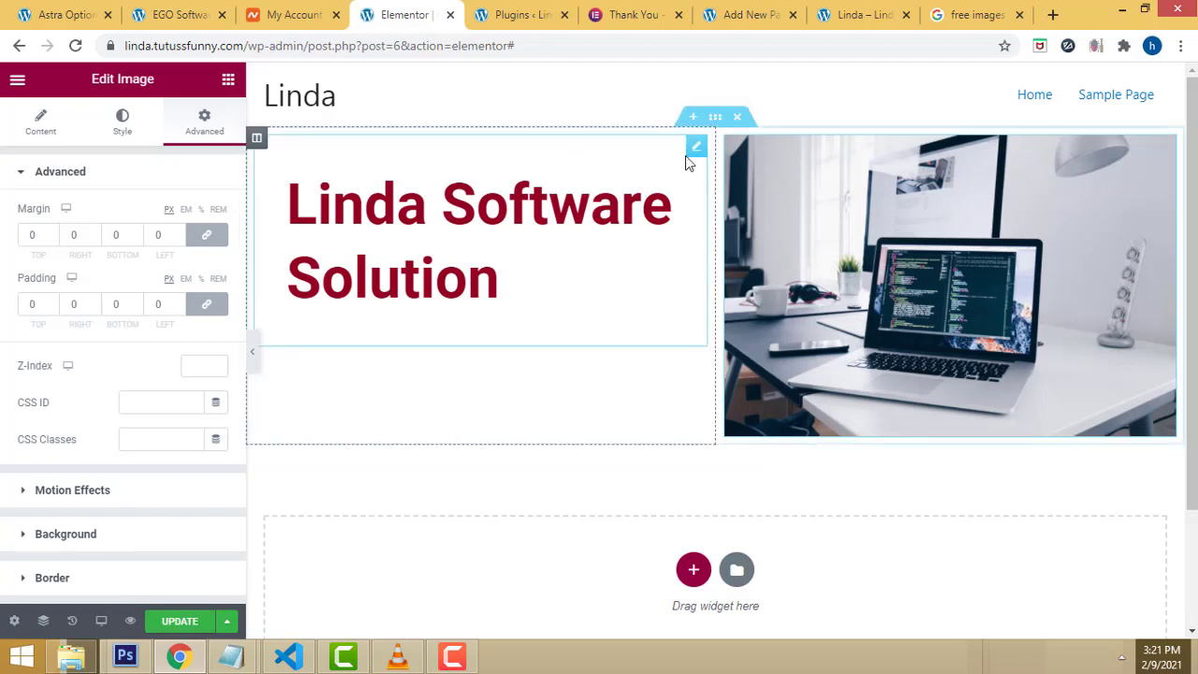
{"action": "left_click", "coordinate": [177, 627]}
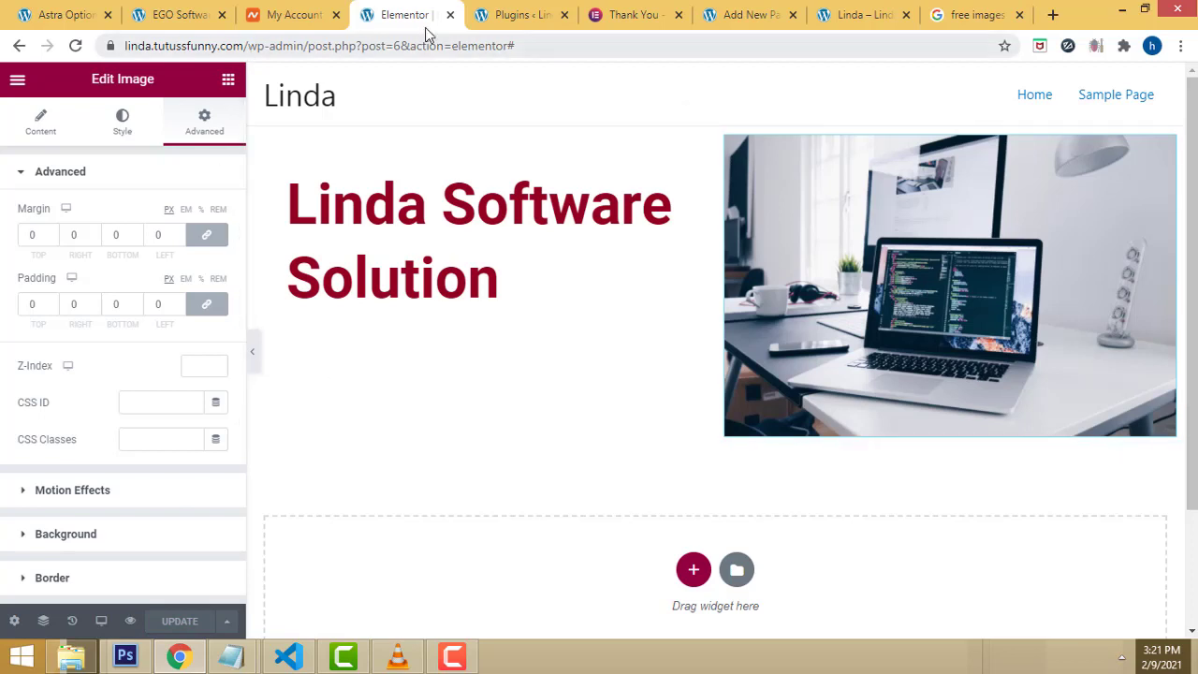
Step: Check the hero on the reloaded live site and EGO Software reference, then return to the editor
{"action": "left_click", "coordinate": [866, 11]}
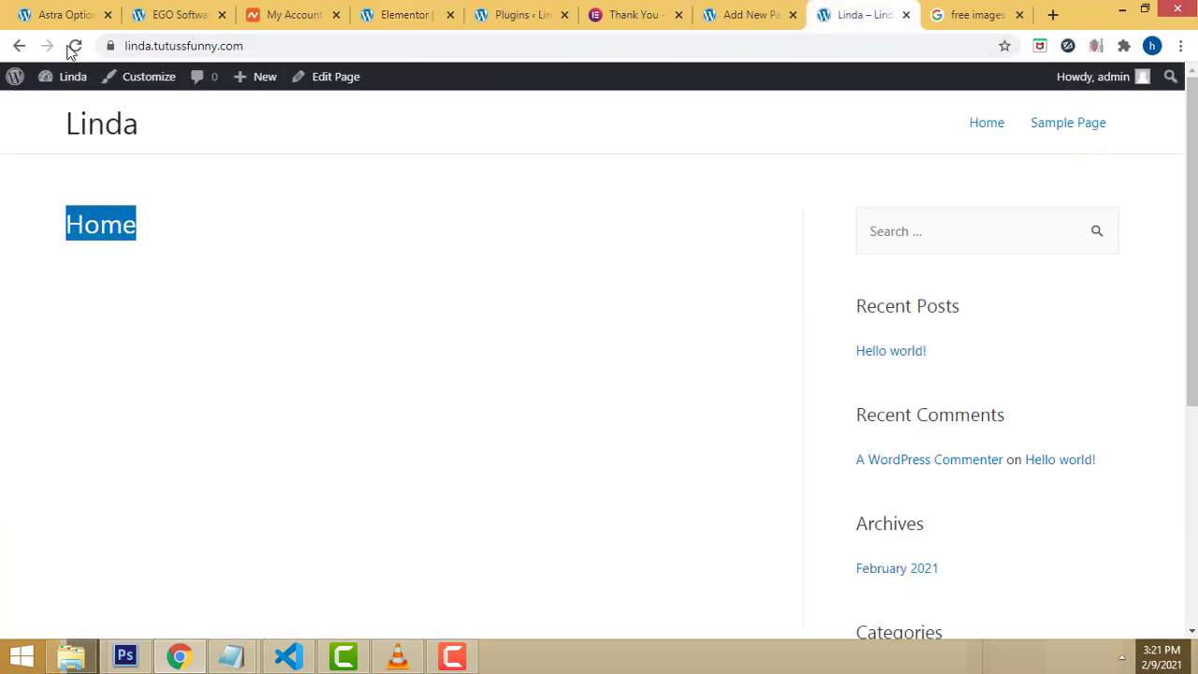
{"action": "left_click", "coordinate": [76, 46]}
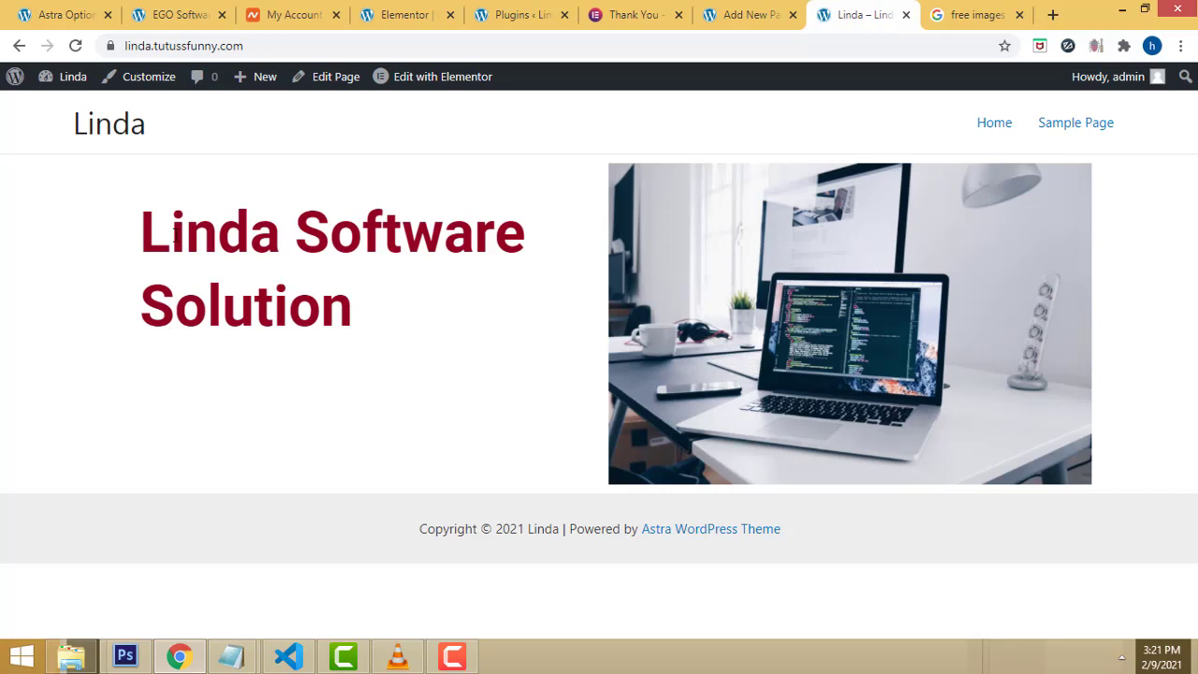
{"action": "left_click", "coordinate": [468, 659]}
{"action": "left_click", "coordinate": [409, 511]}
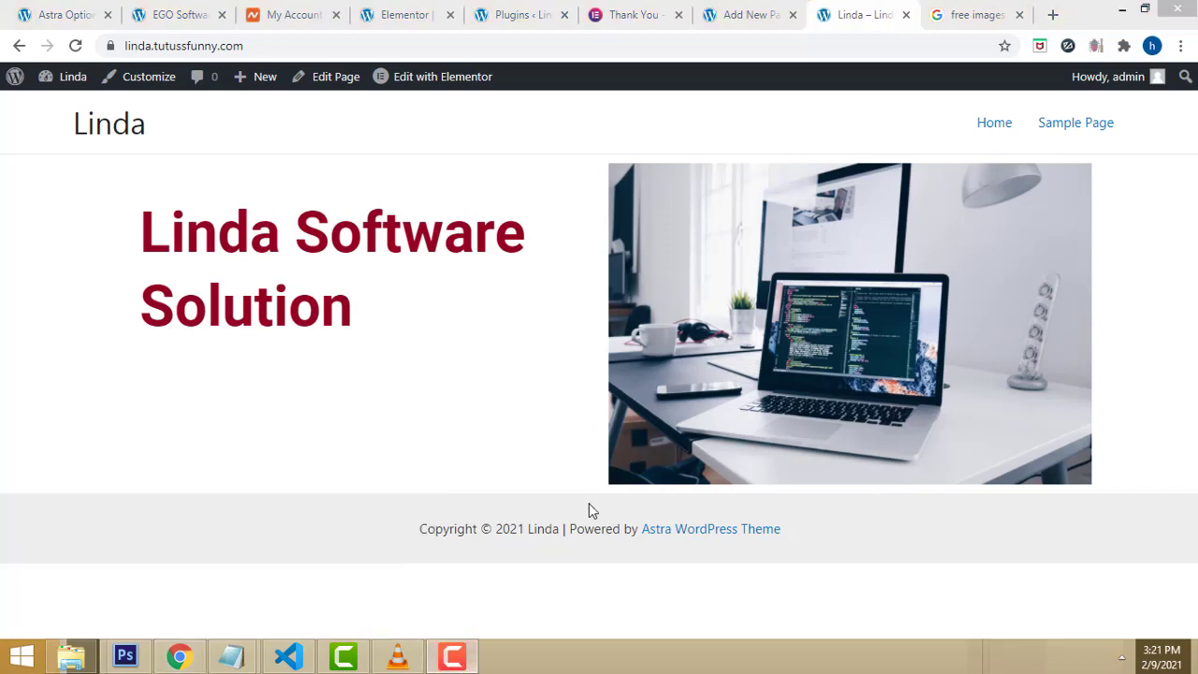
{"action": "left_click", "coordinate": [177, 15]}
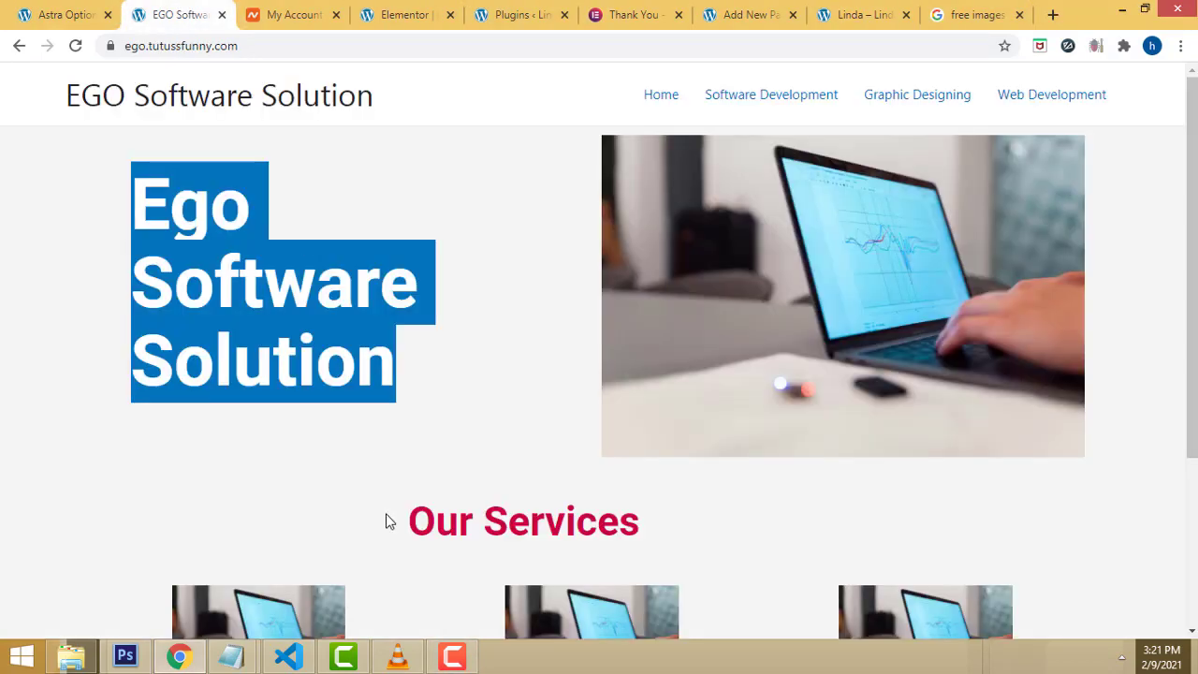
{"action": "scroll", "coordinate": [400, 412], "scroll_direction": "down", "scroll_amount": 3}
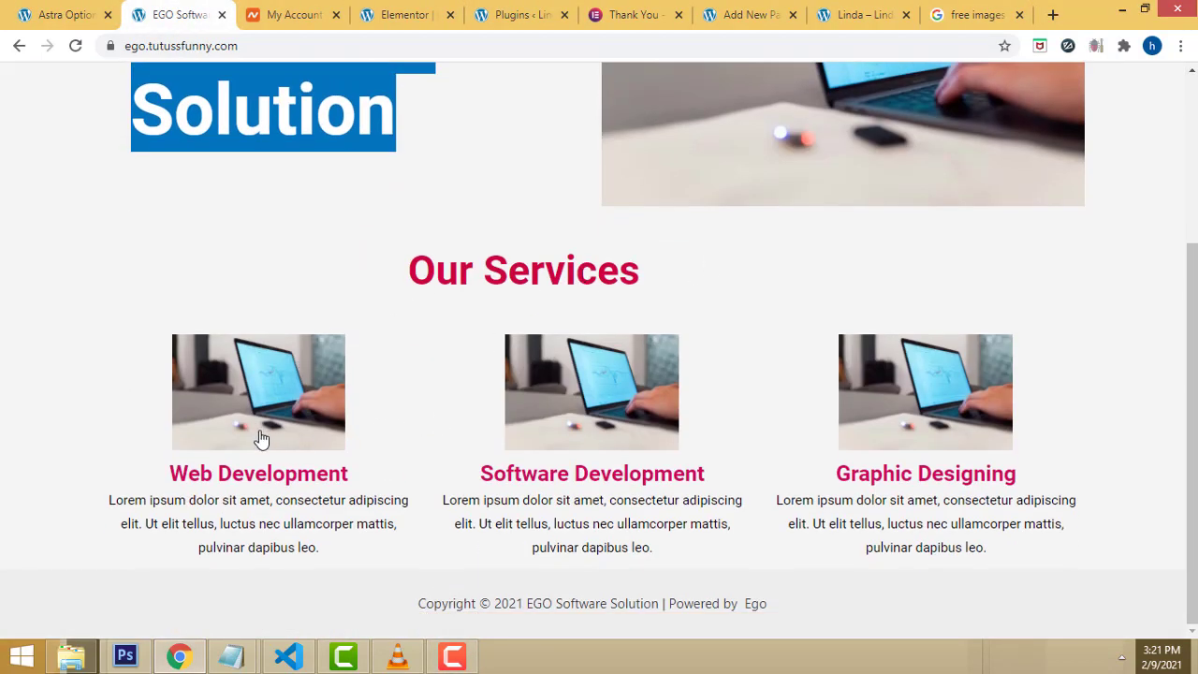
{"action": "left_click", "coordinate": [847, 13]}
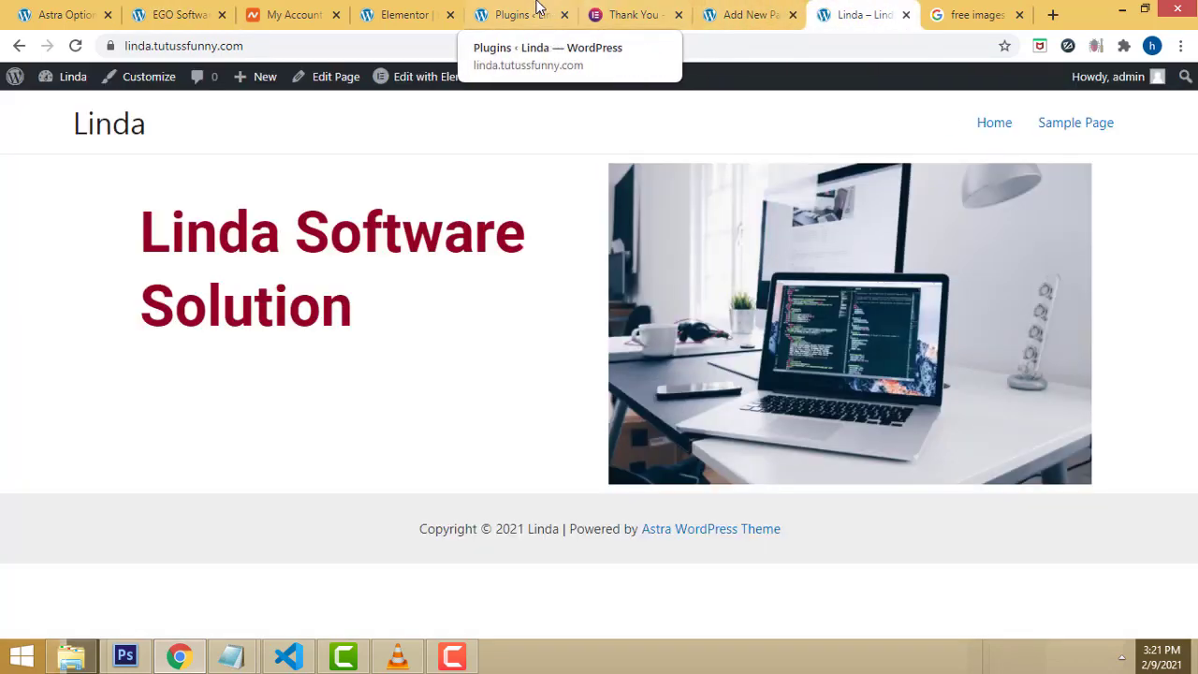
{"action": "left_click", "coordinate": [412, 11]}
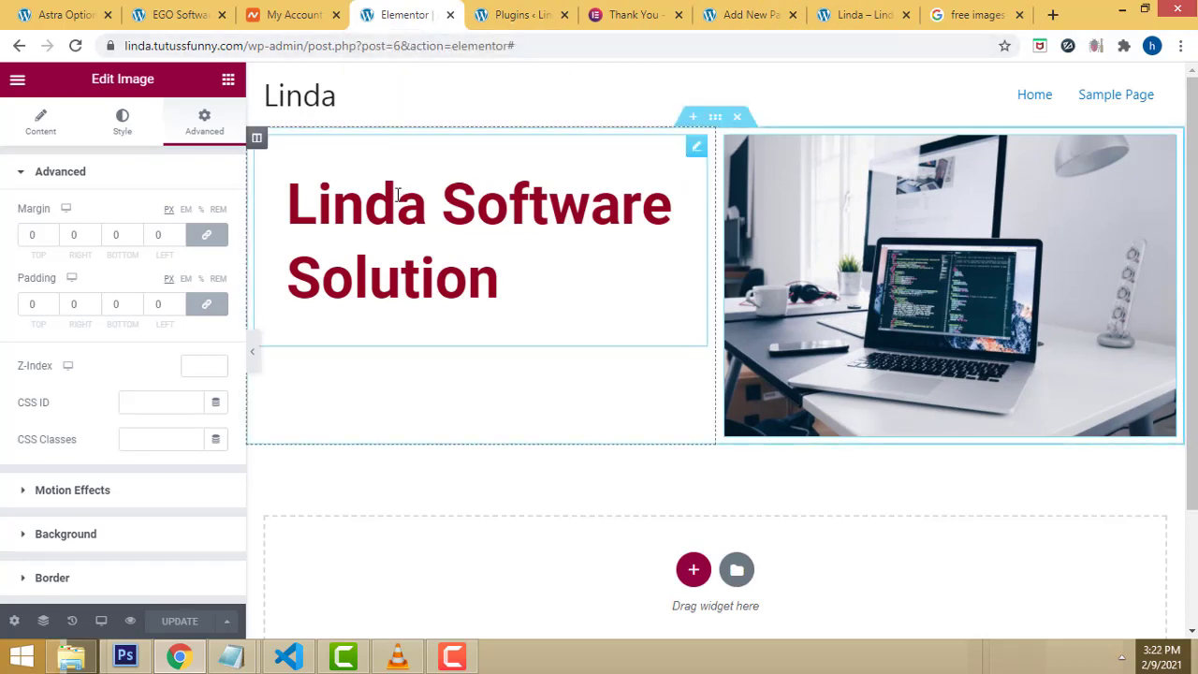
{"action": "left_click", "coordinate": [564, 15]}
Step: Close the Thank You, My Account and Astra Options tabs, then show the widget library
{"action": "left_click", "coordinate": [636, 15]}
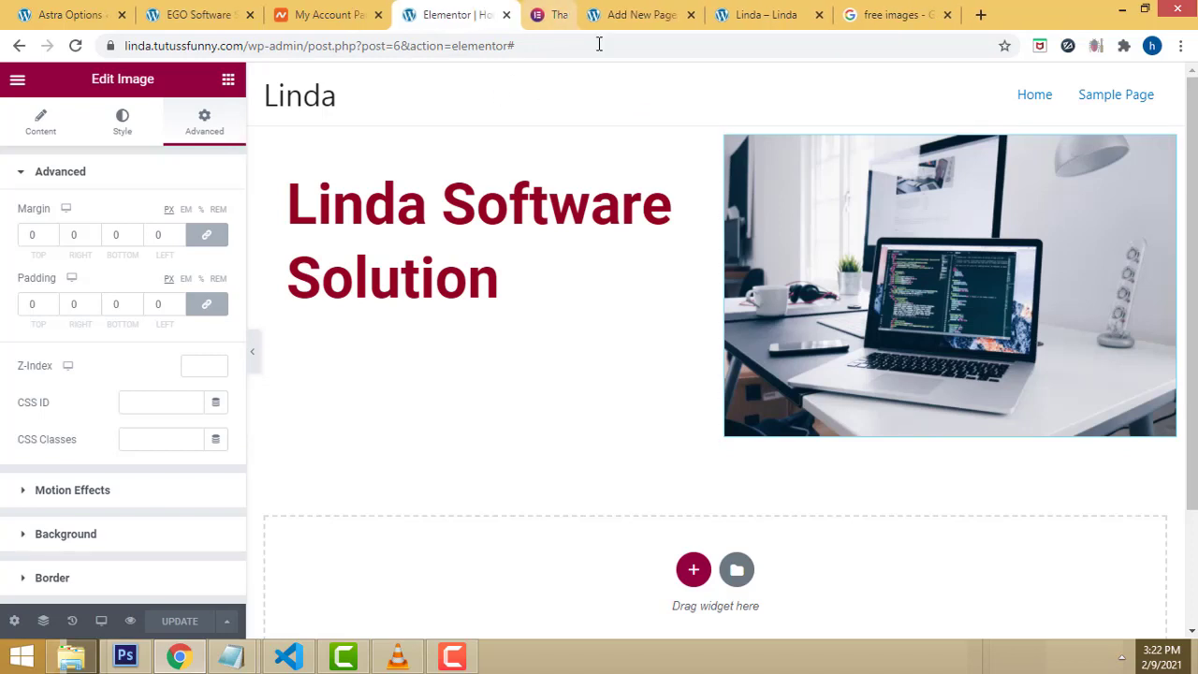
{"action": "left_click", "coordinate": [378, 15]}
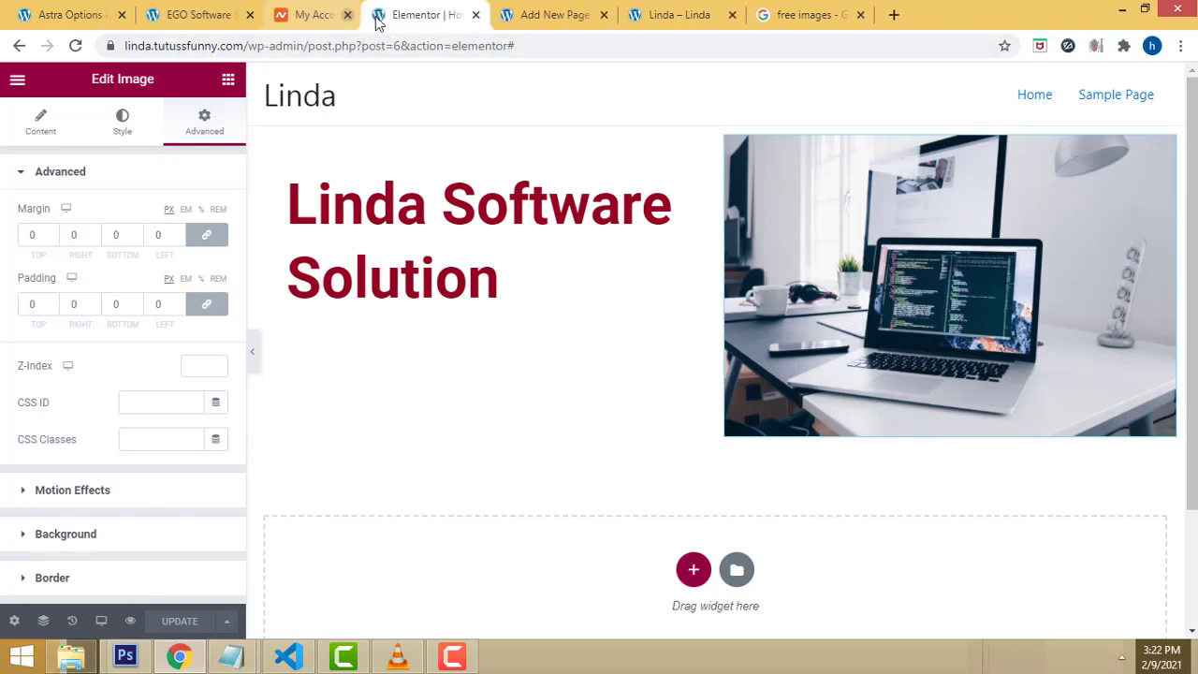
{"action": "left_click", "coordinate": [121, 15]}
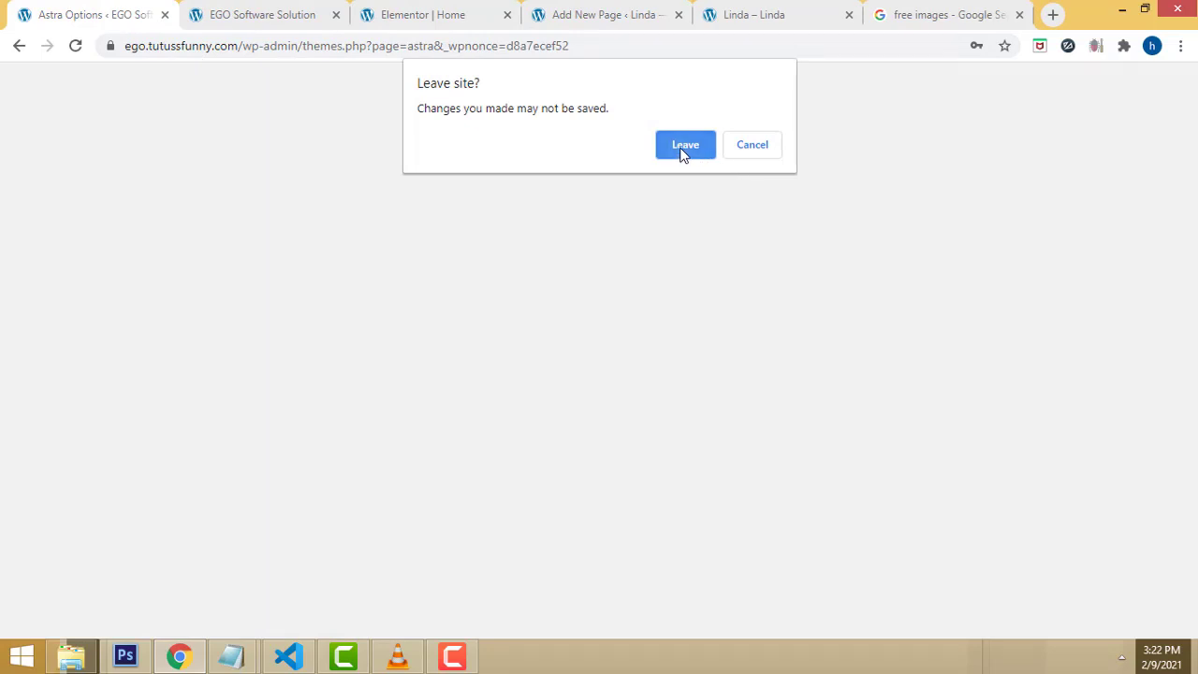
{"action": "left_click", "coordinate": [682, 145]}
{"action": "left_click", "coordinate": [334, 14]}
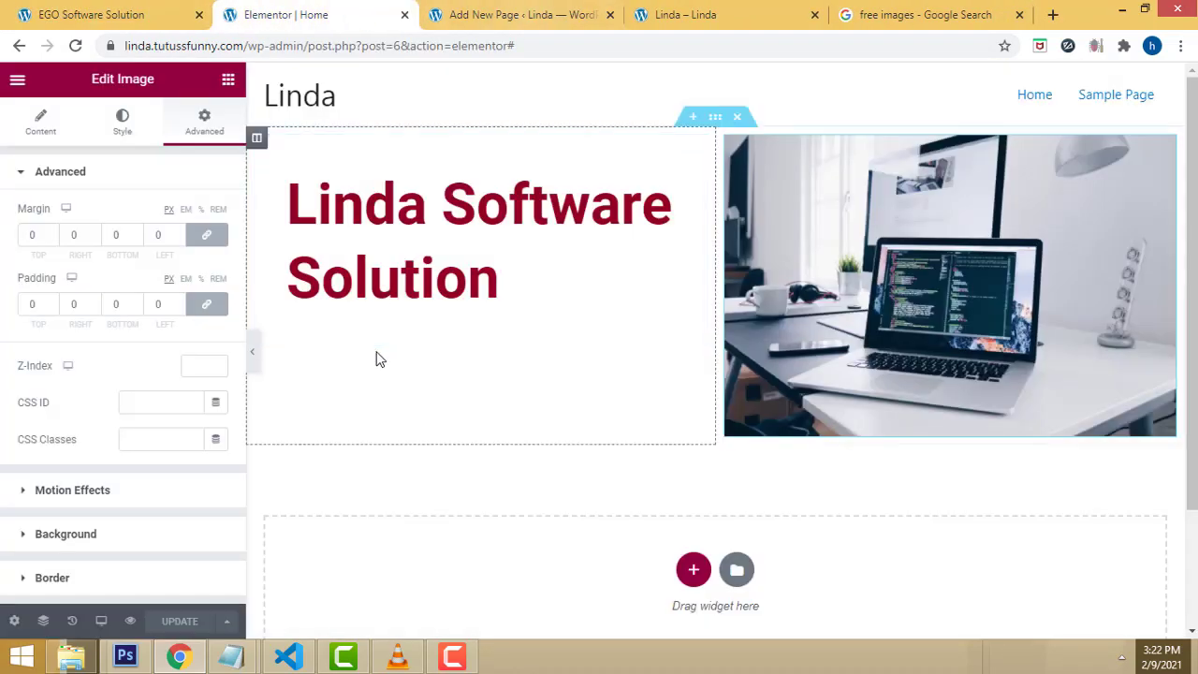
{"action": "scroll", "coordinate": [682, 455], "scroll_direction": "down", "scroll_amount": 2}
{"action": "scroll", "coordinate": [711, 449], "scroll_direction": "up", "scroll_amount": 2}
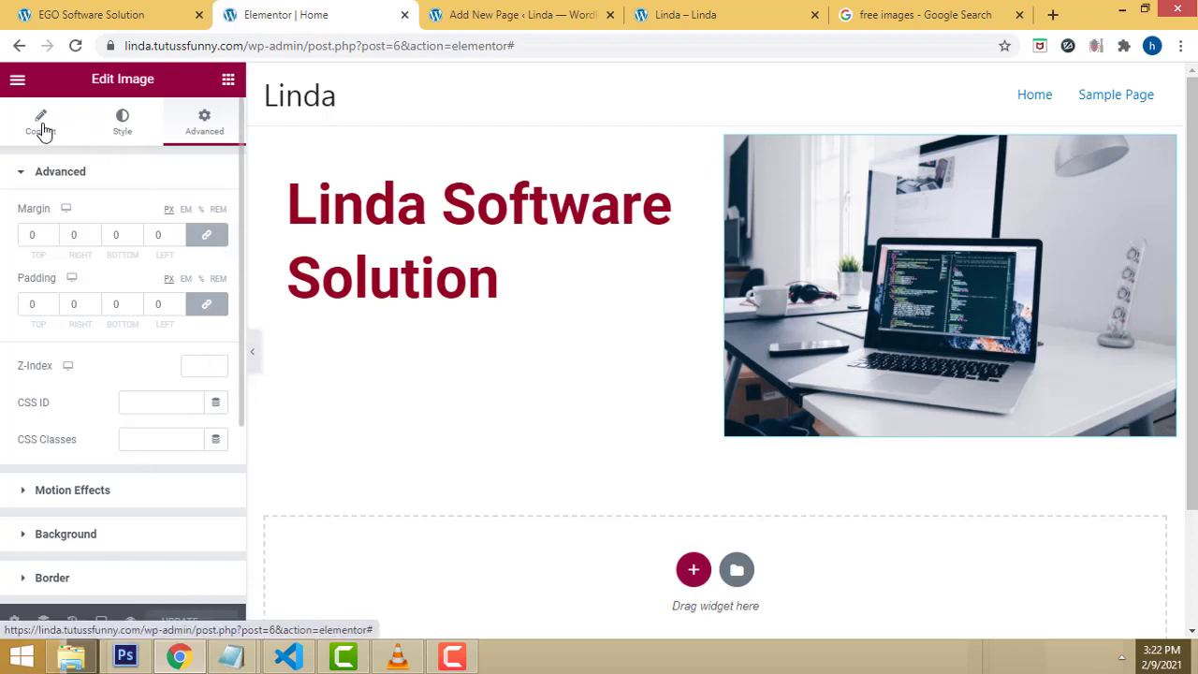
{"action": "left_click", "coordinate": [228, 80]}
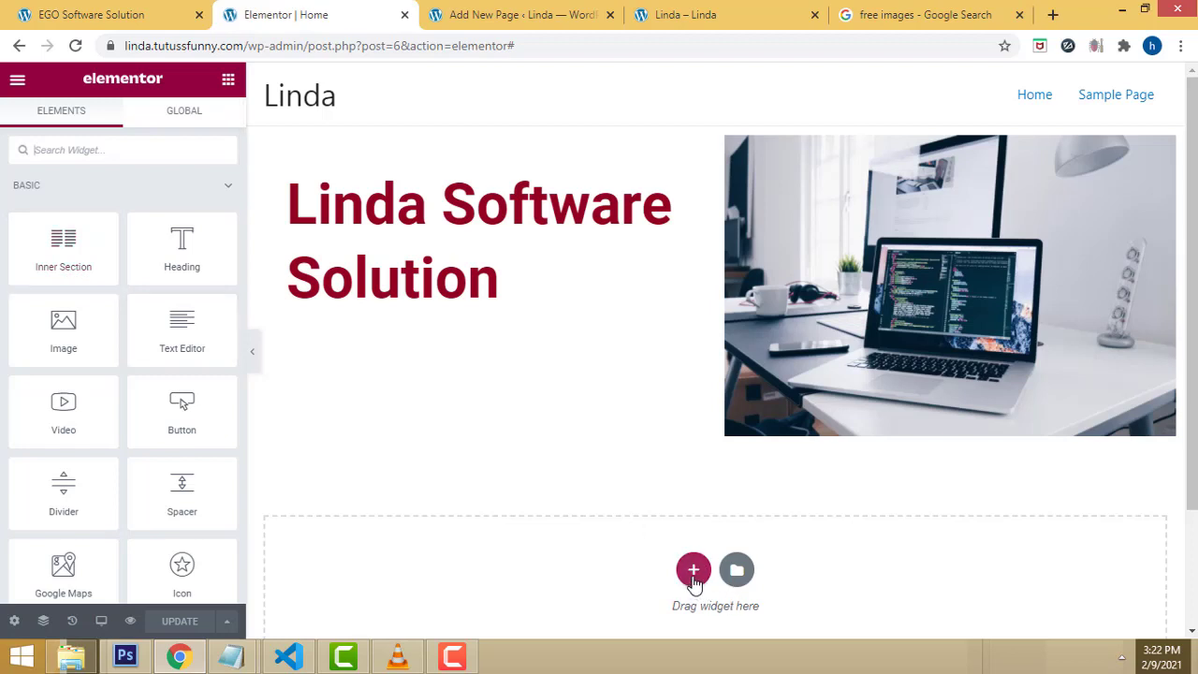
Step: Add a one-column section below the hero containing a Heading widget
{"action": "left_click", "coordinate": [693, 571]}
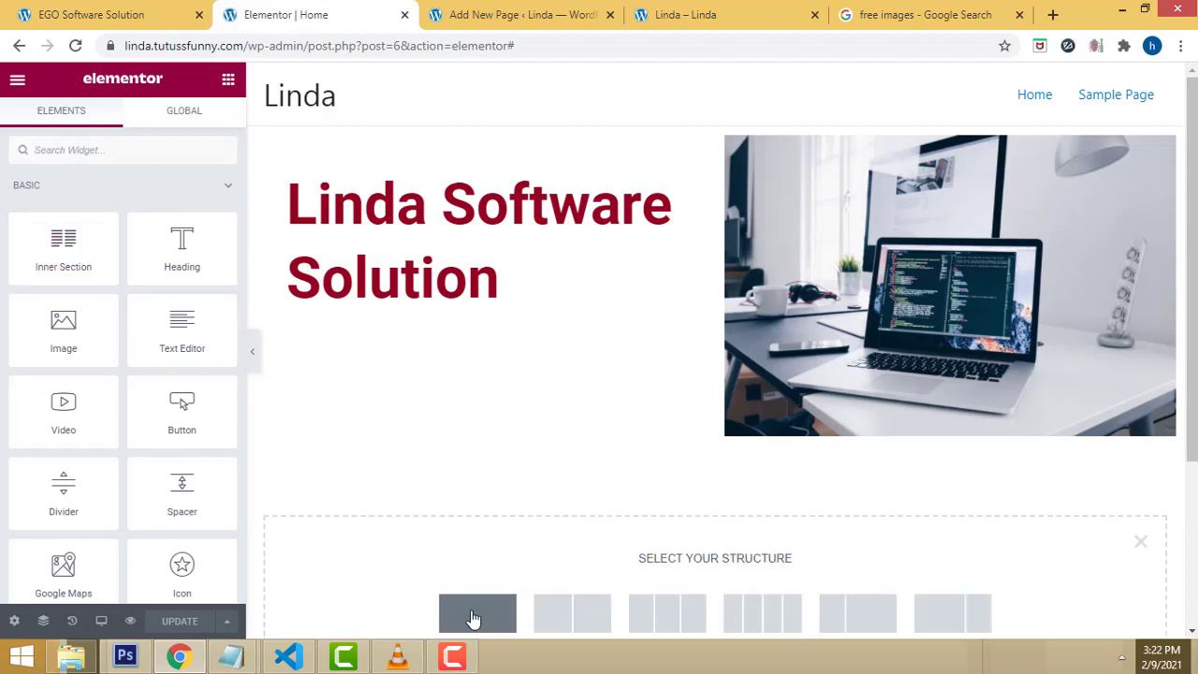
{"action": "left_click", "coordinate": [475, 615]}
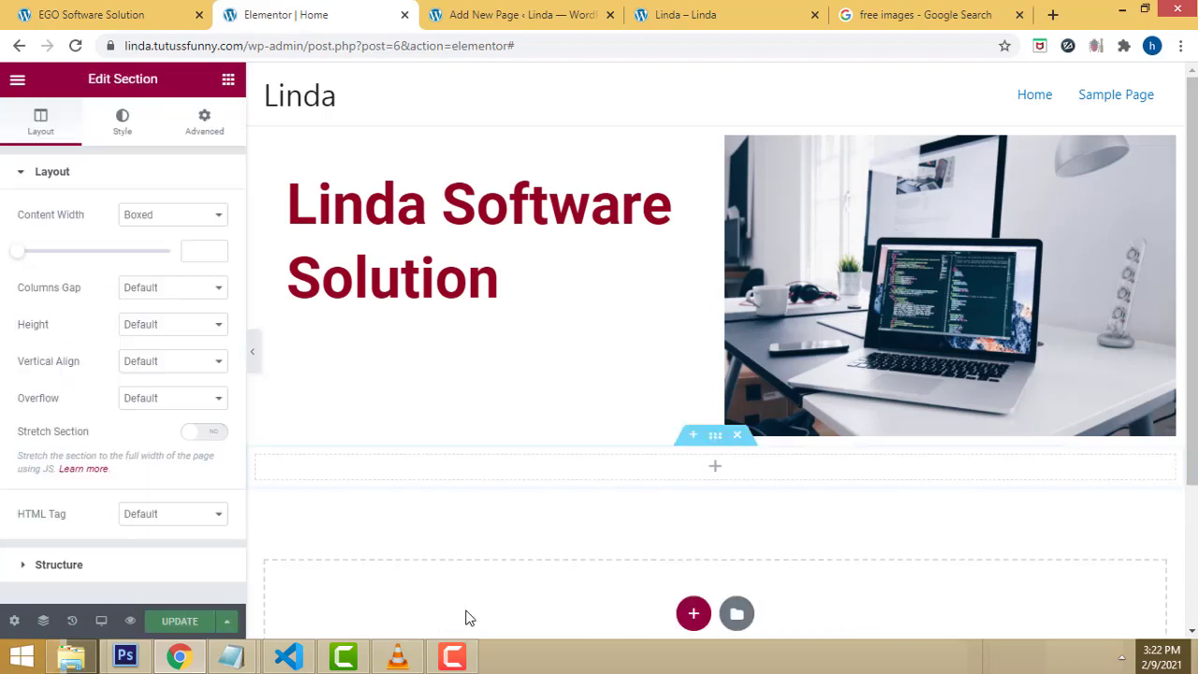
{"action": "left_click", "coordinate": [227, 78]}
{"action": "left_click_drag", "start_coordinate": [173, 258], "coordinate": [568, 475]}
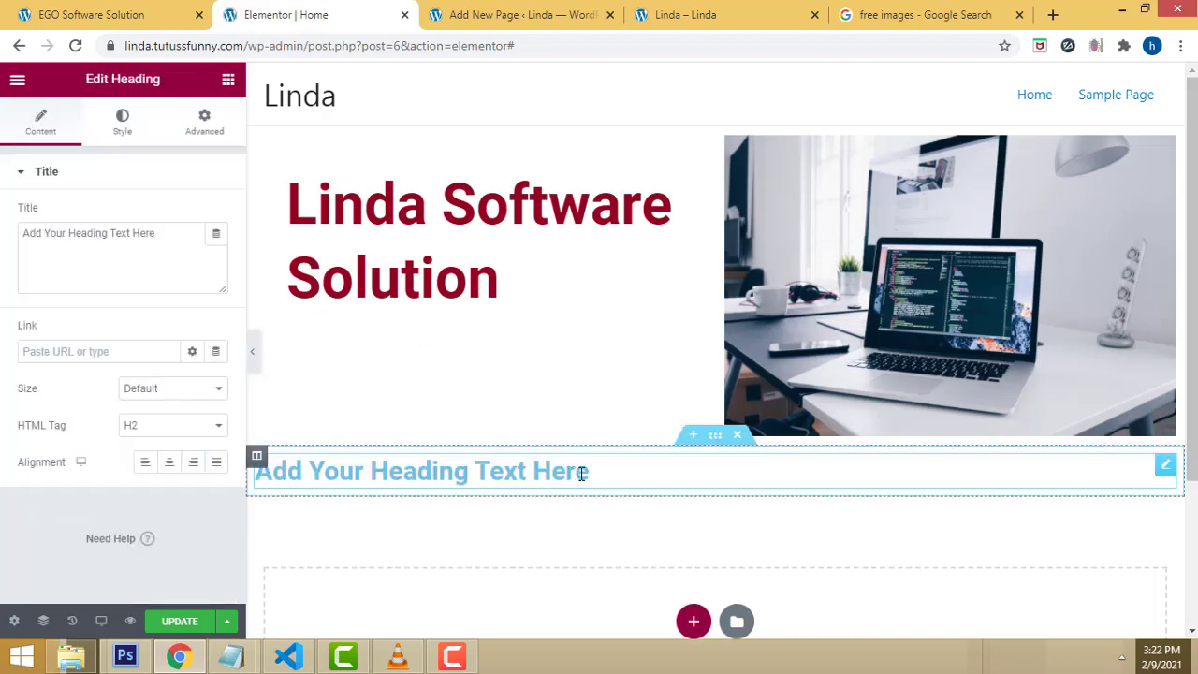
Step: Replace the heading's title text with 'Our Services'
{"action": "left_click", "coordinate": [590, 472]}
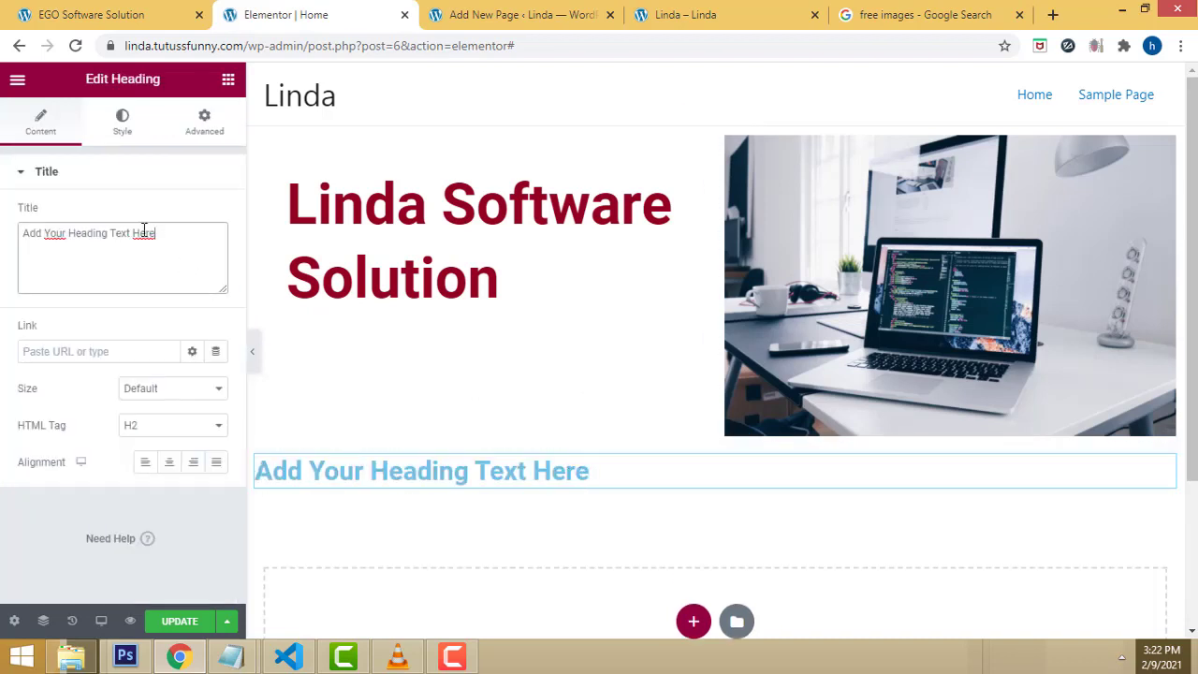
{"action": "left_click_drag", "start_coordinate": [156, 233], "coordinate": [14, 229]}
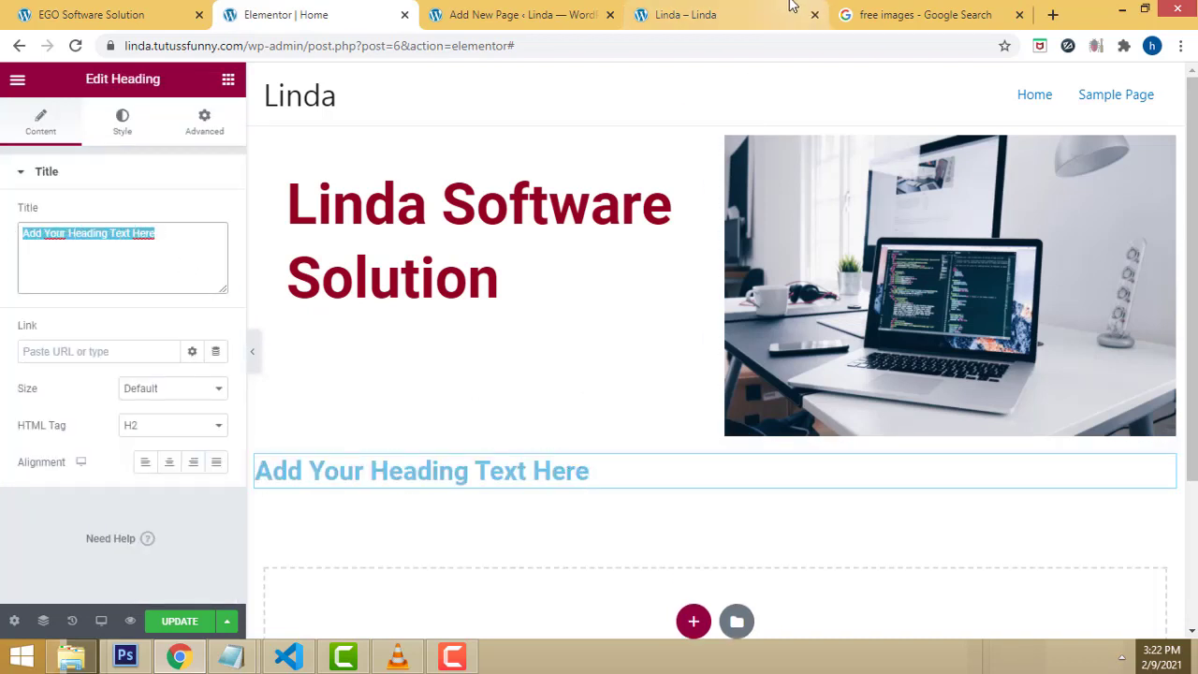
{"action": "type", "text": "0"}
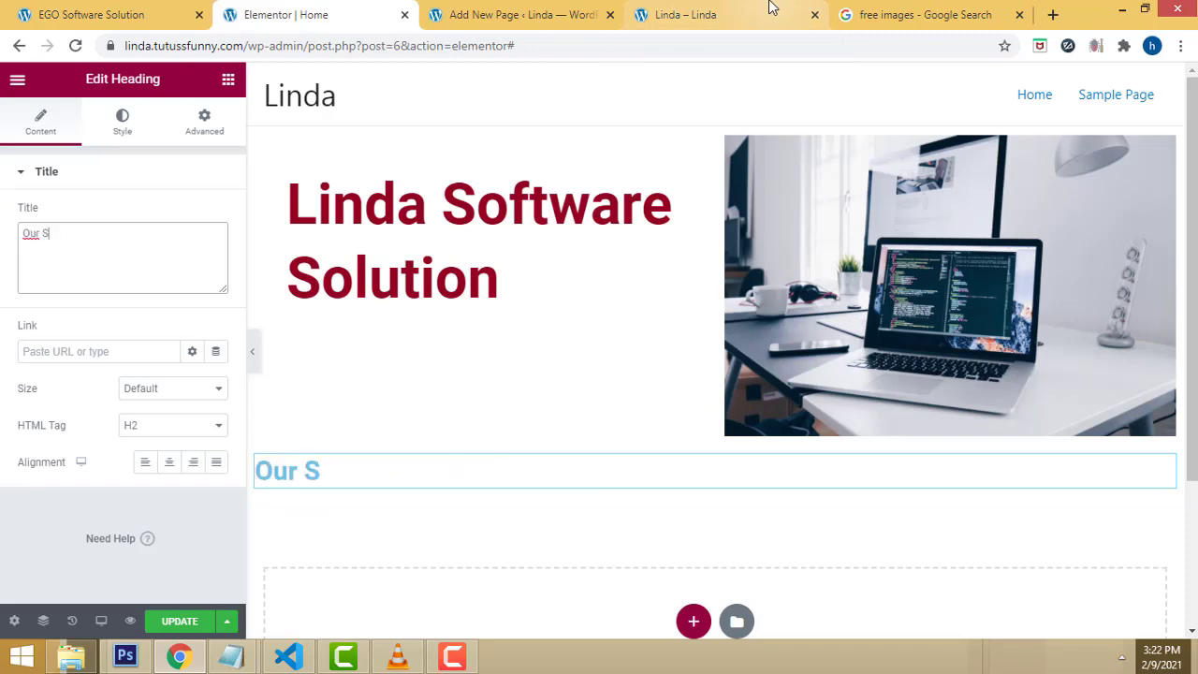
{"action": "type", "text": "ur Services"}
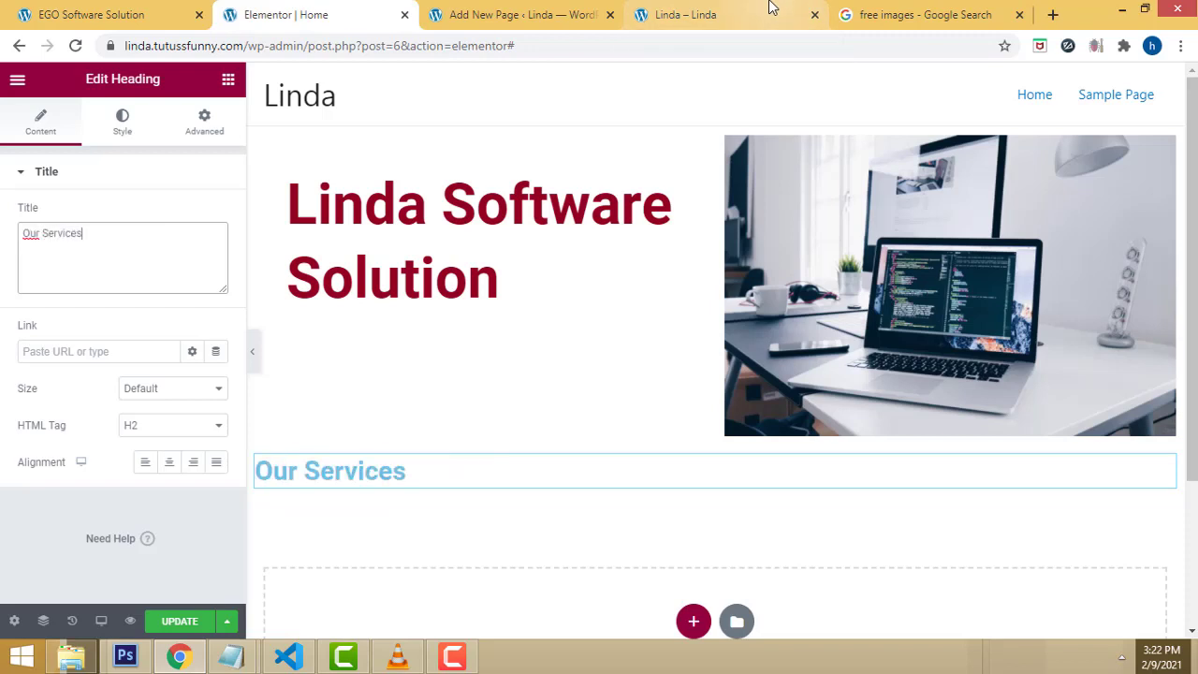
{"action": "left_click", "coordinate": [401, 471]}
{"action": "triple_click", "coordinate": [408, 471]}
{"action": "key", "text": "Escape"}
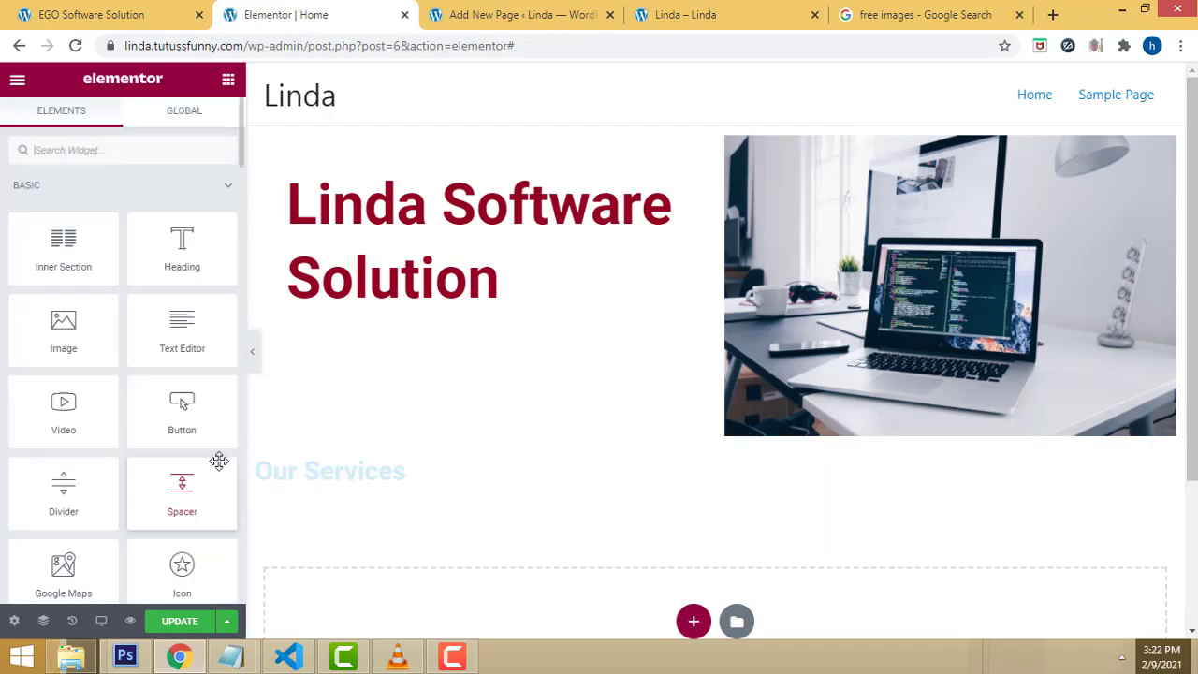
{"action": "left_click", "coordinate": [420, 458]}
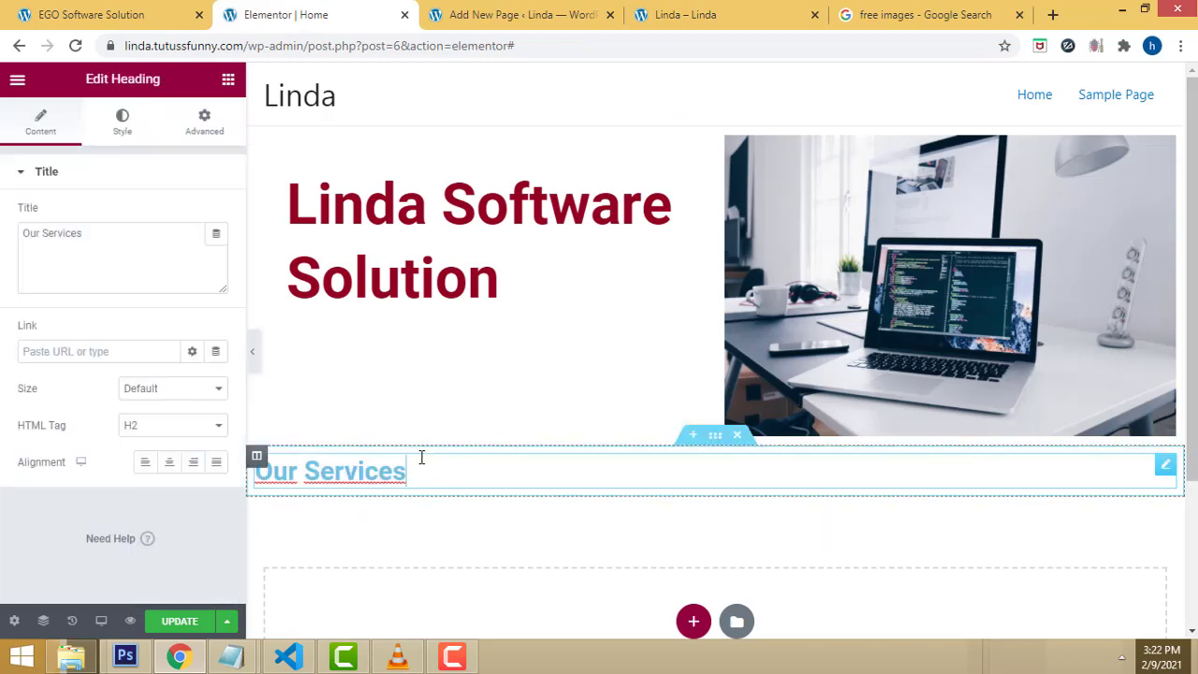
Step: Set the Our Services heading's text colour to dark red #720120
{"action": "left_click", "coordinate": [123, 122]}
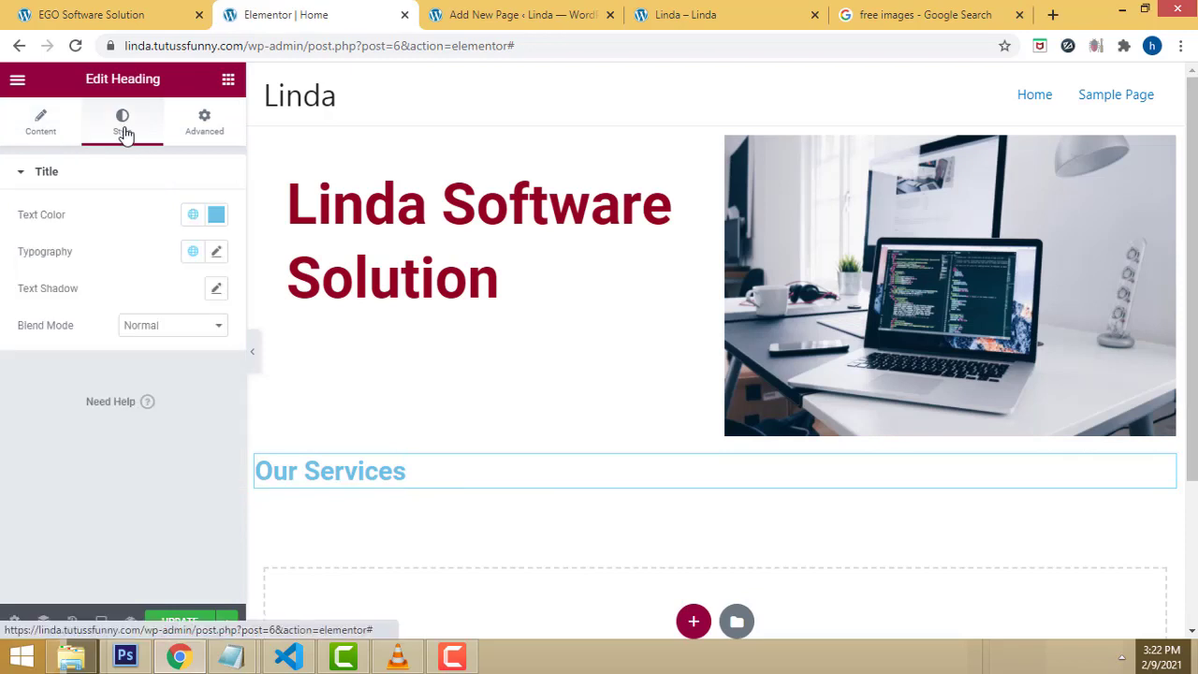
{"action": "left_click", "coordinate": [215, 216]}
{"action": "left_click", "coordinate": [318, 439]}
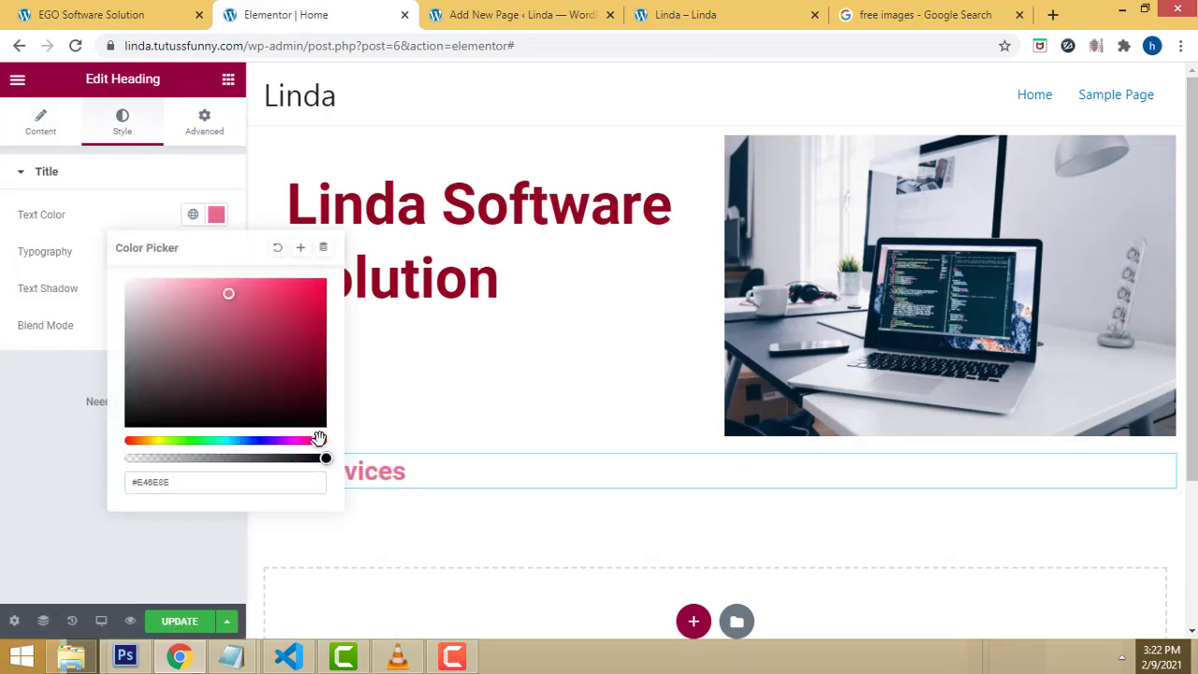
{"action": "mouse_move", "coordinate": [231, 293]}
{"action": "left_mouse_down"}
{"action": "mouse_move", "coordinate": [304, 293]}
{"action": "mouse_move", "coordinate": [325, 359]}
{"action": "left_mouse_up"}
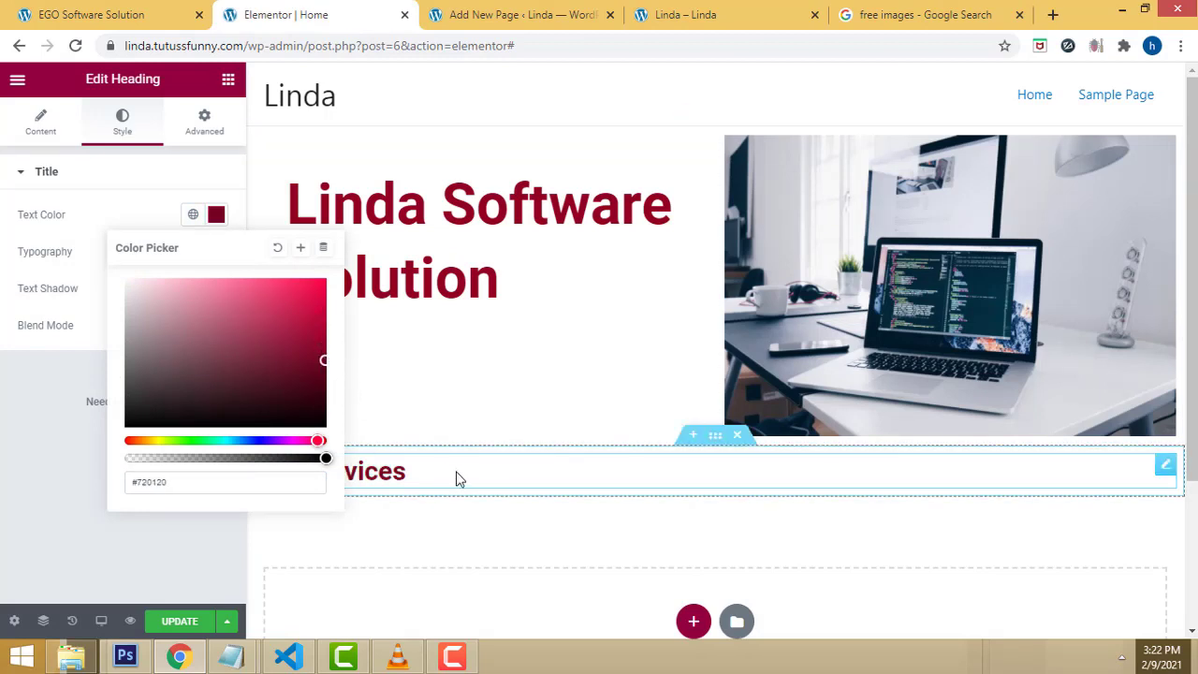
{"action": "left_click", "coordinate": [83, 510]}
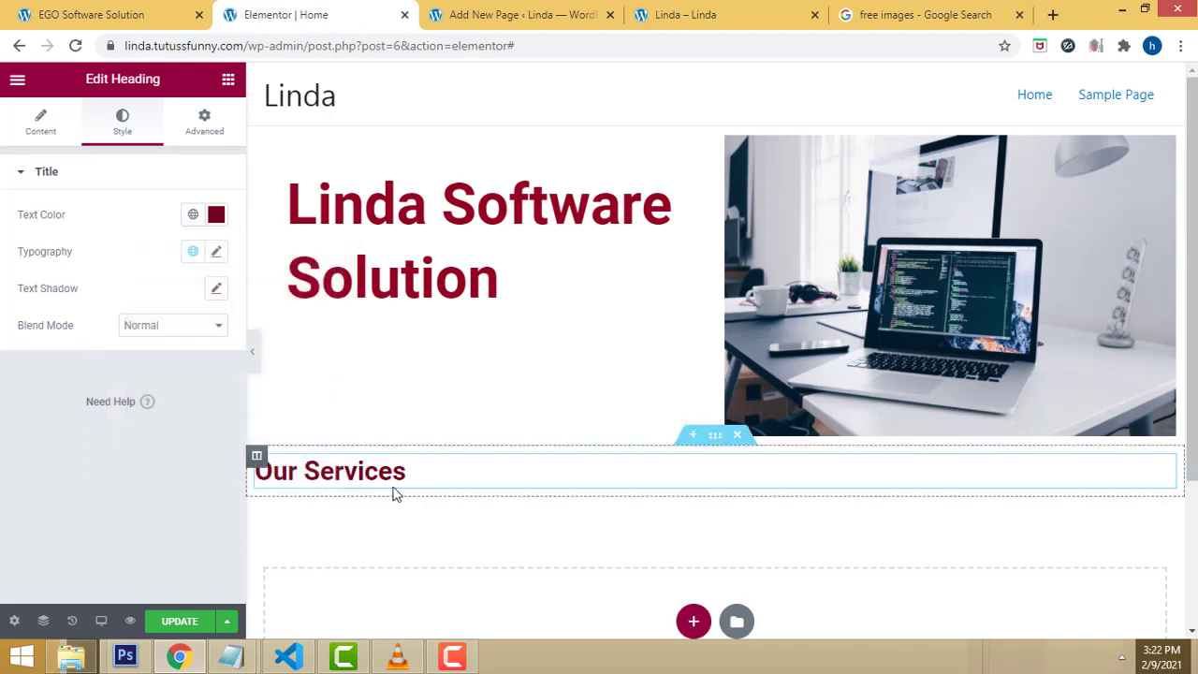
Step: Set the heading's typography size to 43 px, keeping the Roboto font
{"action": "left_click", "coordinate": [217, 252]}
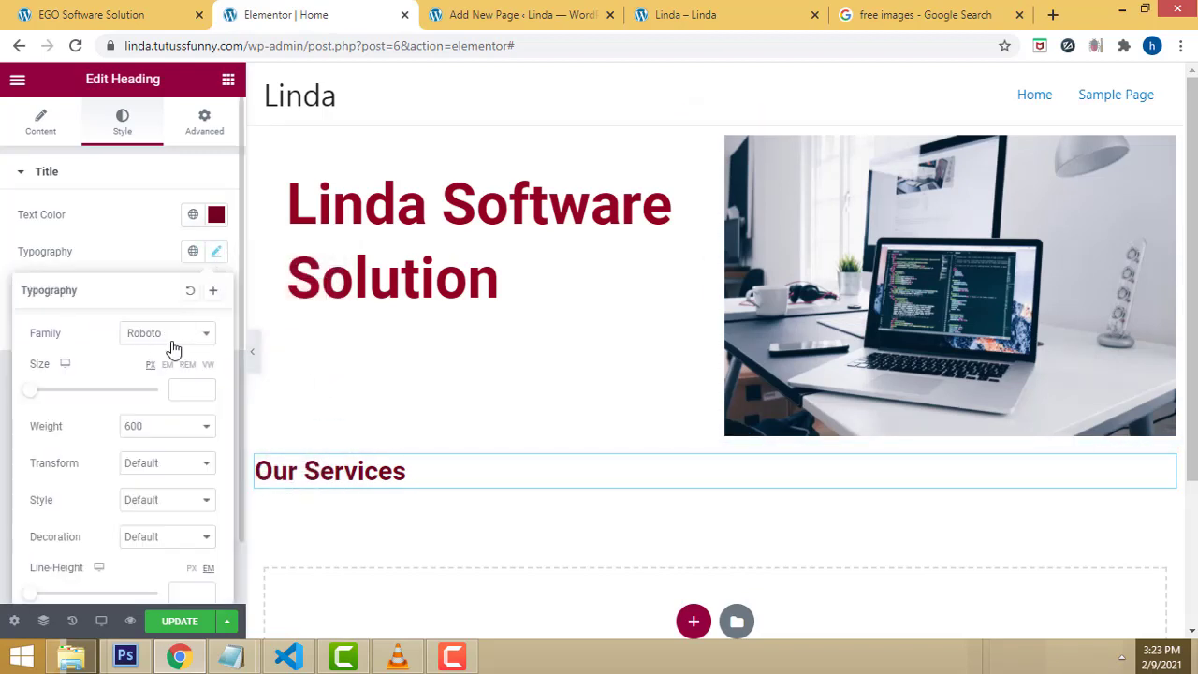
{"action": "left_click", "coordinate": [198, 346]}
{"action": "left_click", "coordinate": [199, 346]}
{"action": "left_click_drag", "start_coordinate": [30, 401], "coordinate": [58, 401]}
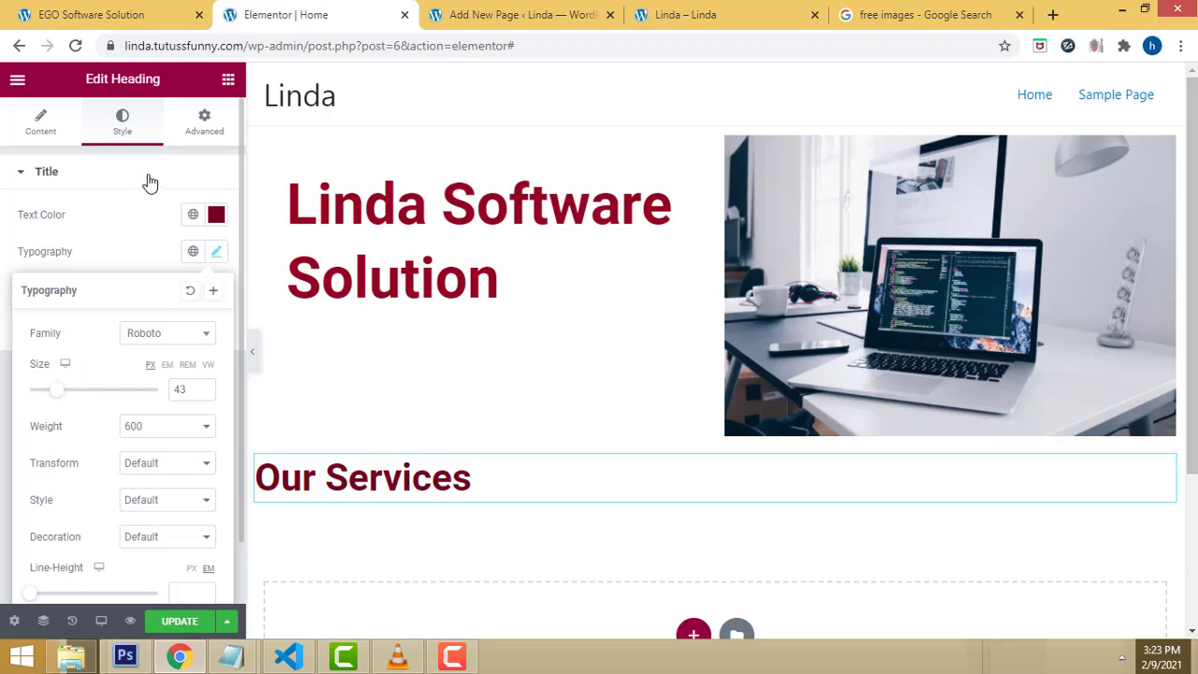
{"action": "left_click", "coordinate": [194, 178]}
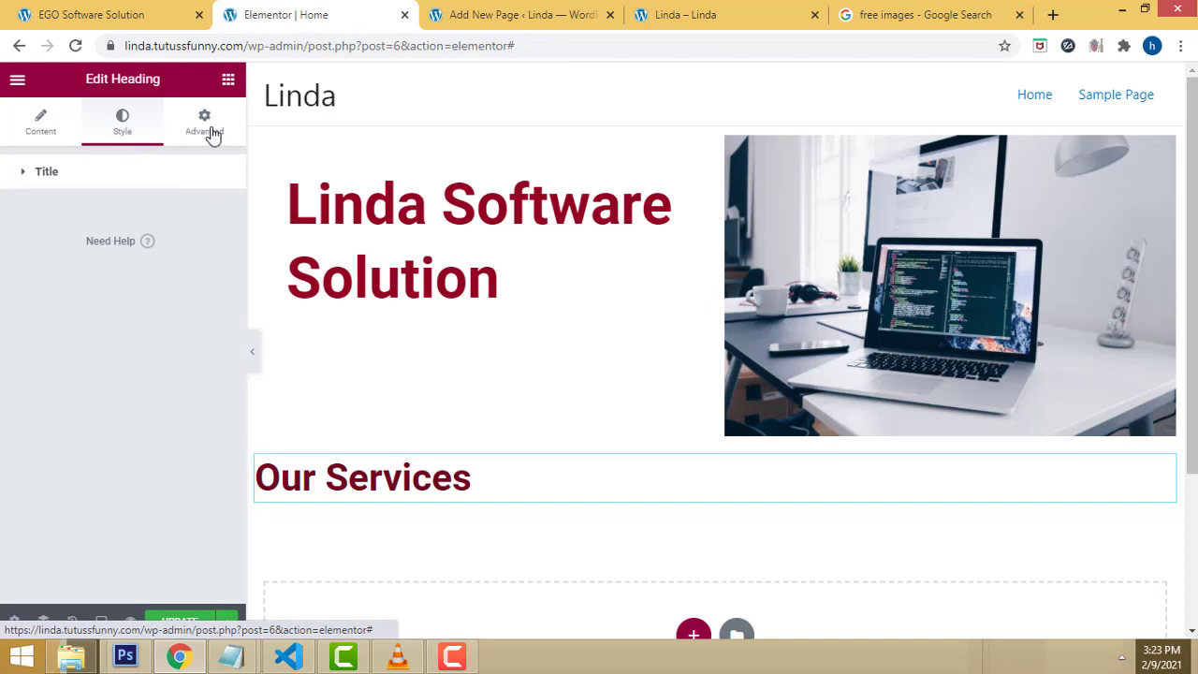
Step: Give the heading a soft grey text shadow with blur 10
{"action": "left_click", "coordinate": [490, 480]}
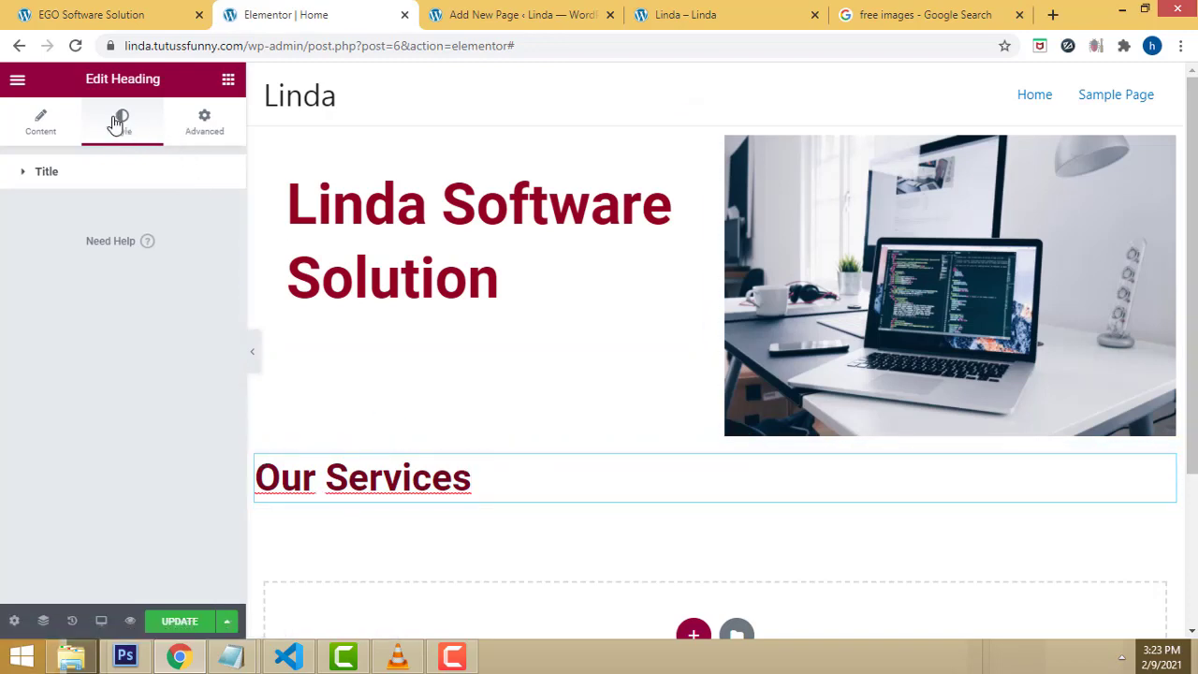
{"action": "left_click", "coordinate": [25, 174]}
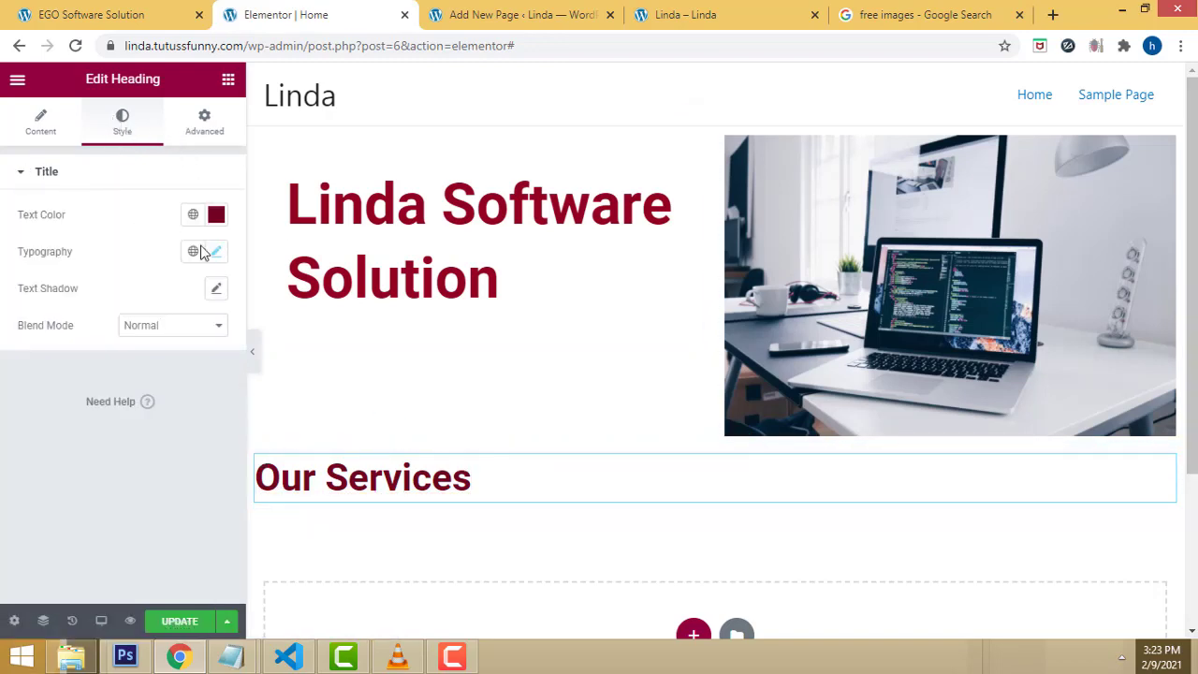
{"action": "left_click", "coordinate": [217, 290]}
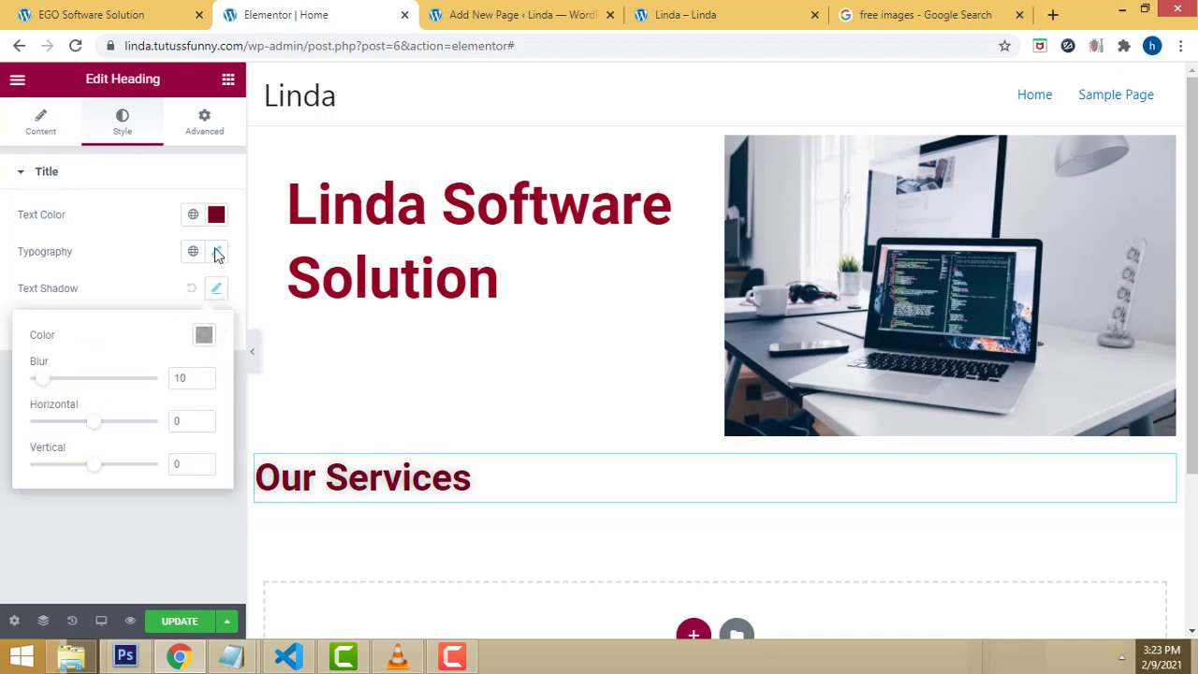
{"action": "left_click", "coordinate": [202, 120]}
Step: Save the page with UPDATE and reload the live site to confirm the Our Services heading
{"action": "scroll", "coordinate": [208, 219], "scroll_direction": "down", "scroll_amount": 1}
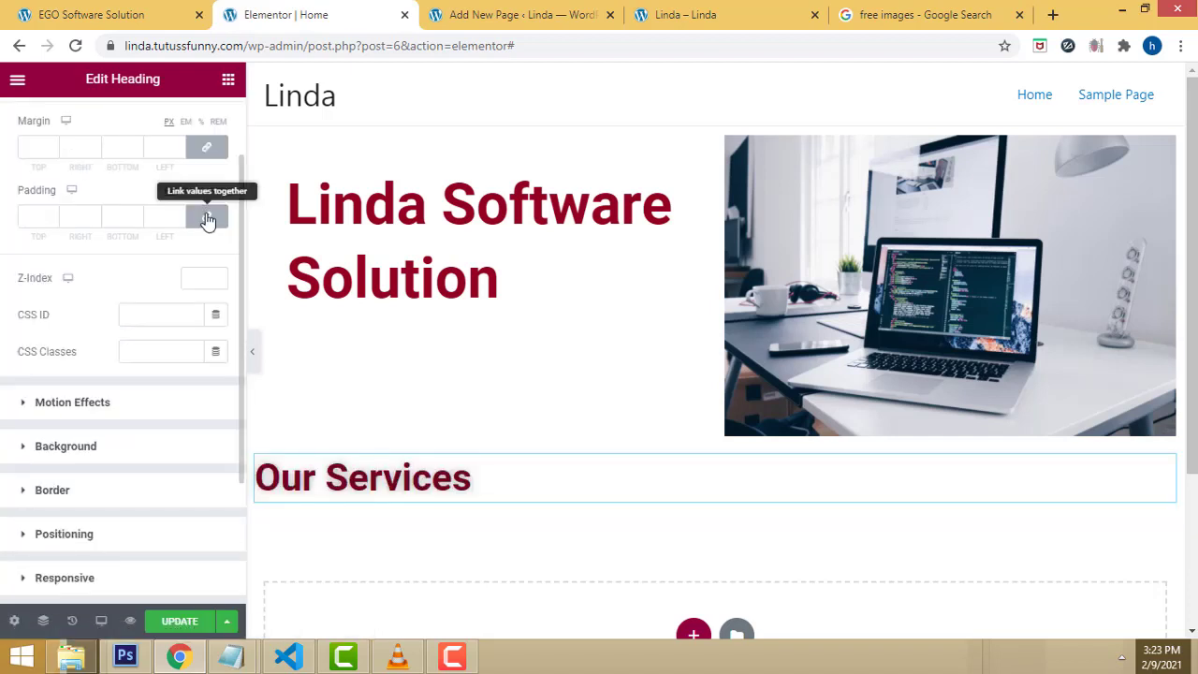
{"action": "scroll", "coordinate": [207, 219], "scroll_direction": "down", "scroll_amount": 2}
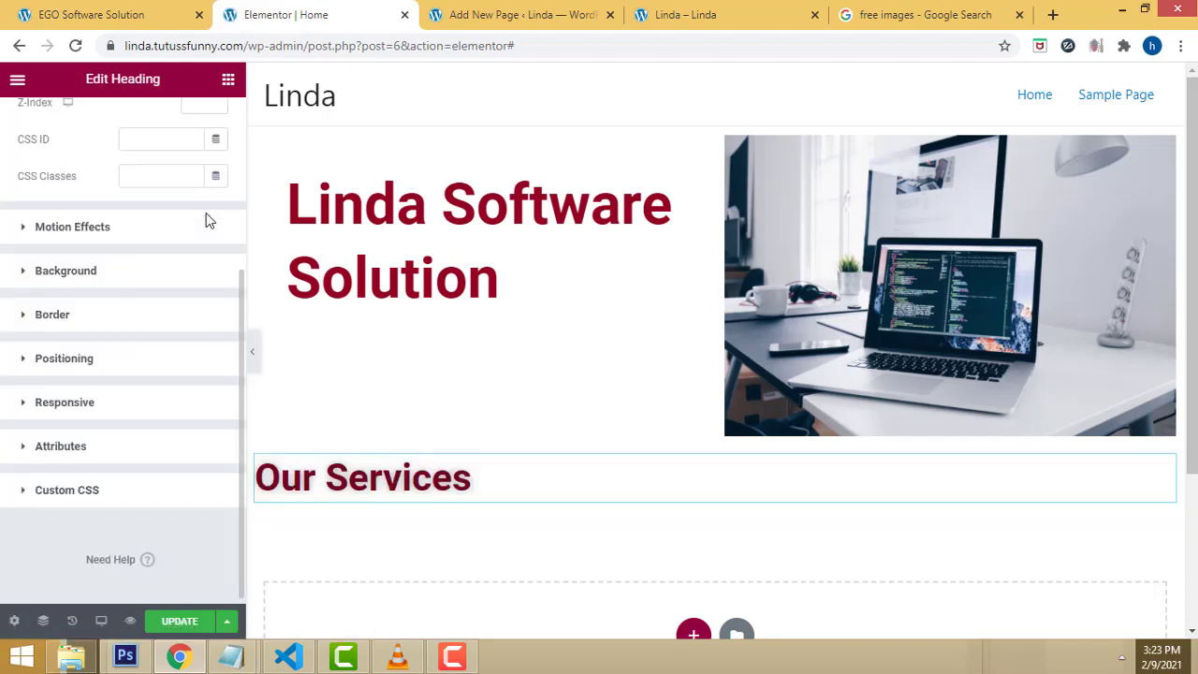
{"action": "scroll", "coordinate": [208, 219], "scroll_direction": "up", "scroll_amount": 3}
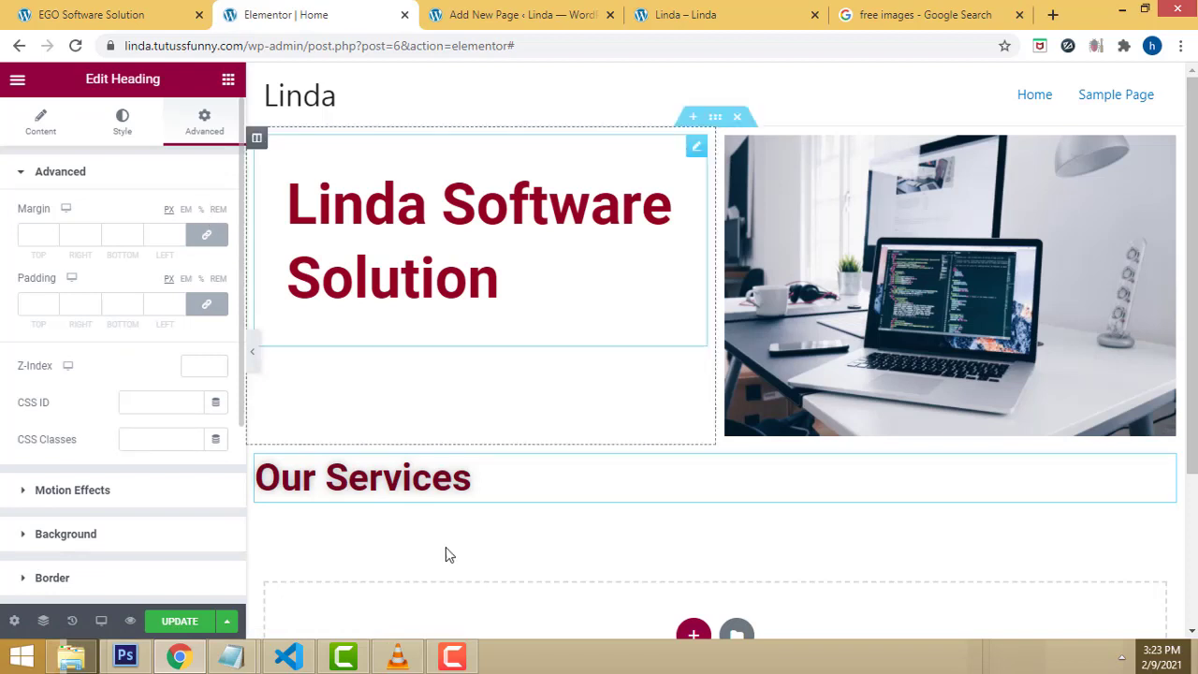
{"action": "scroll", "coordinate": [1057, 506], "scroll_direction": "down", "scroll_amount": 1}
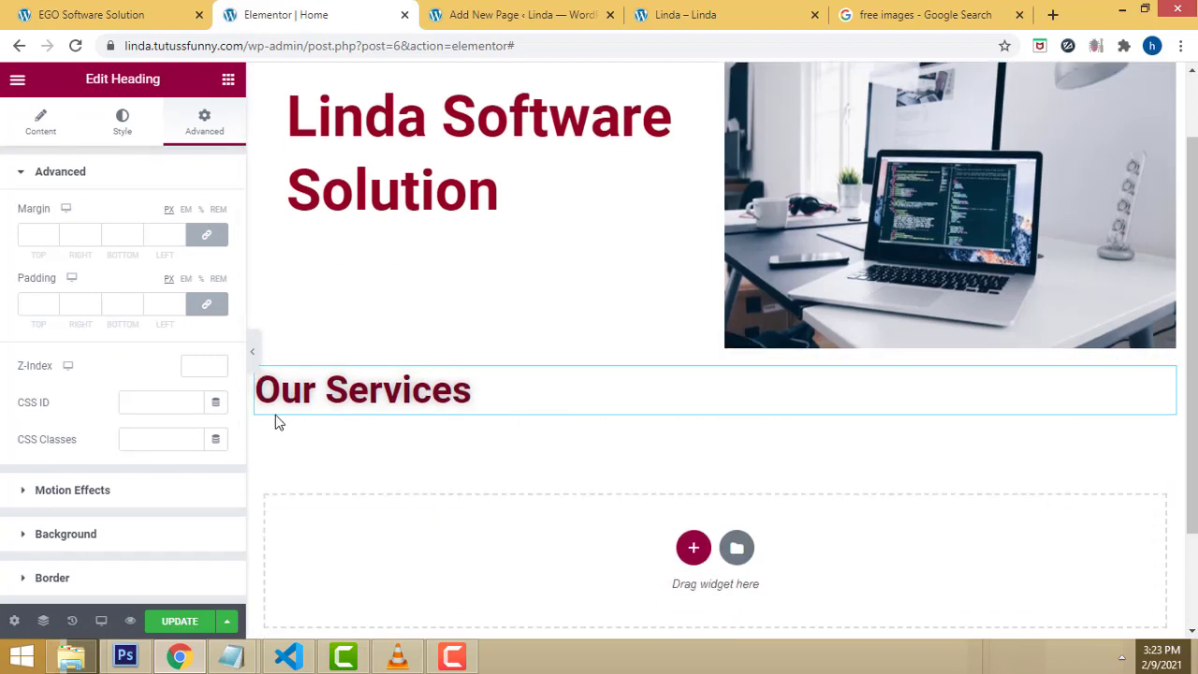
{"action": "left_click", "coordinate": [191, 624]}
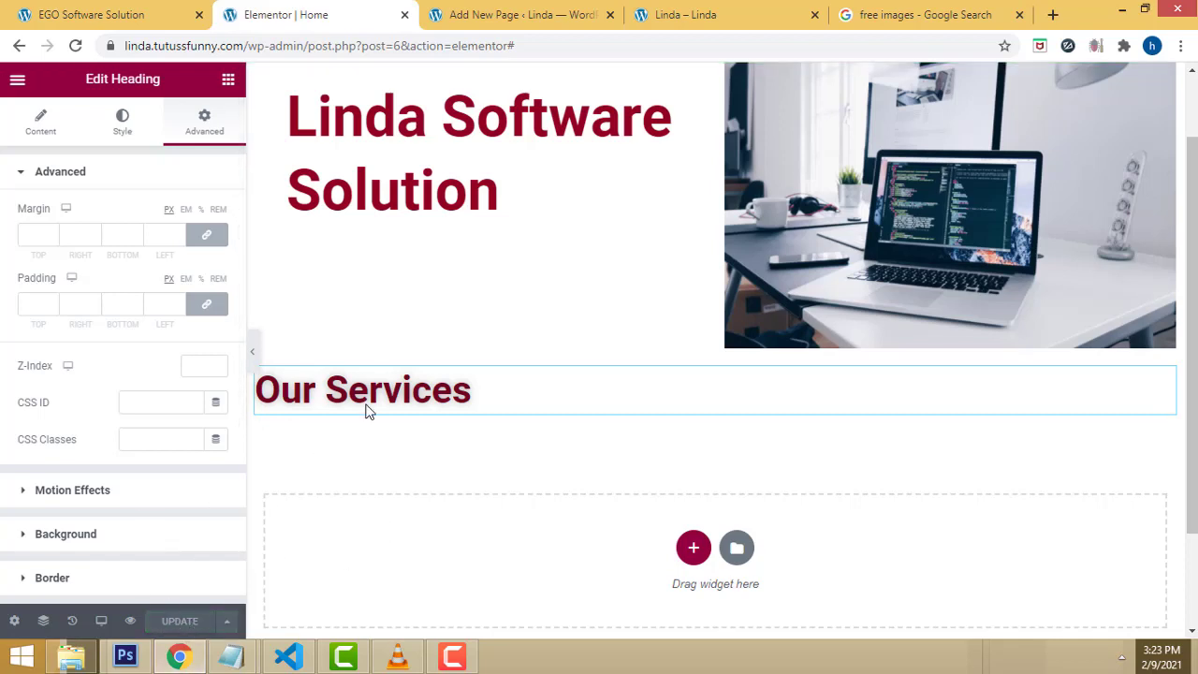
{"action": "left_click", "coordinate": [655, 17]}
{"action": "left_click", "coordinate": [78, 46]}
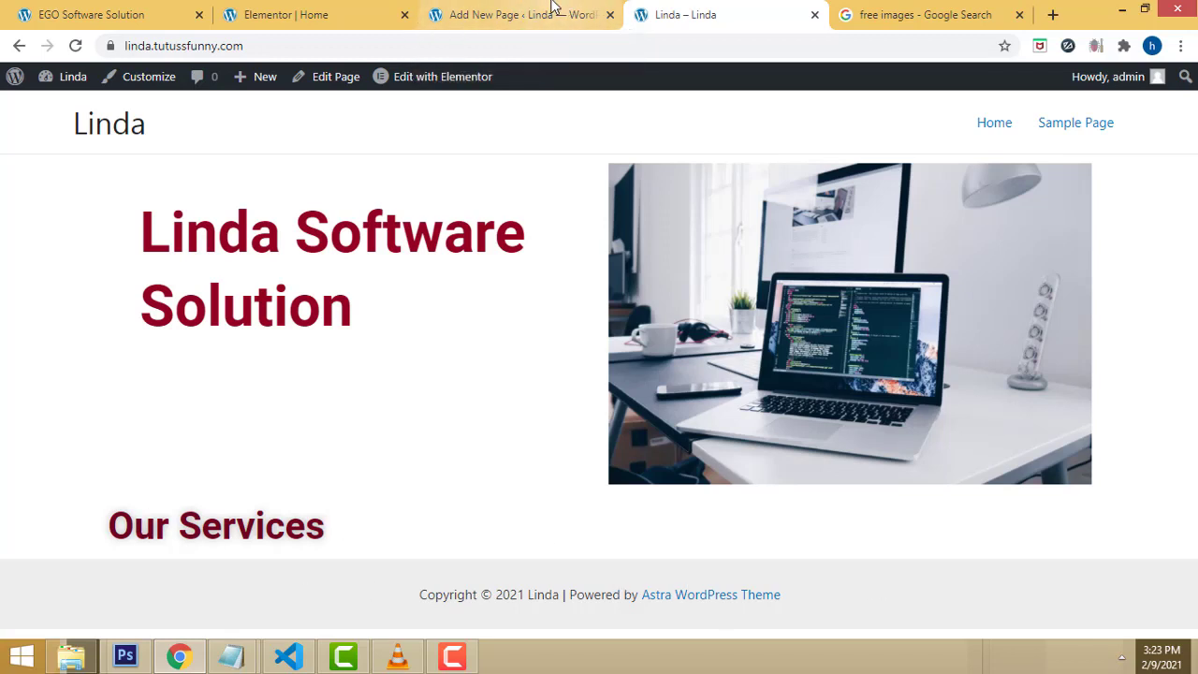
{"action": "left_click", "coordinate": [327, 14]}
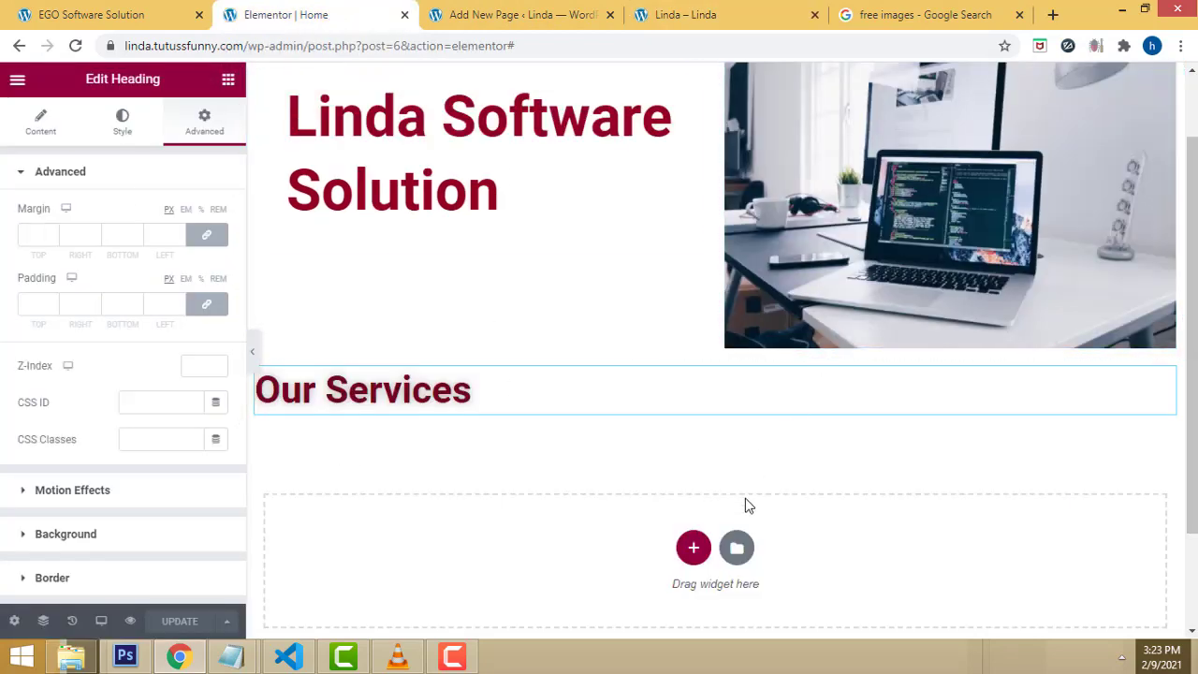
Step: Add a new three-column section below Our Services, after comparing with the reference site
{"action": "mouse_move", "coordinate": [450, 661]}
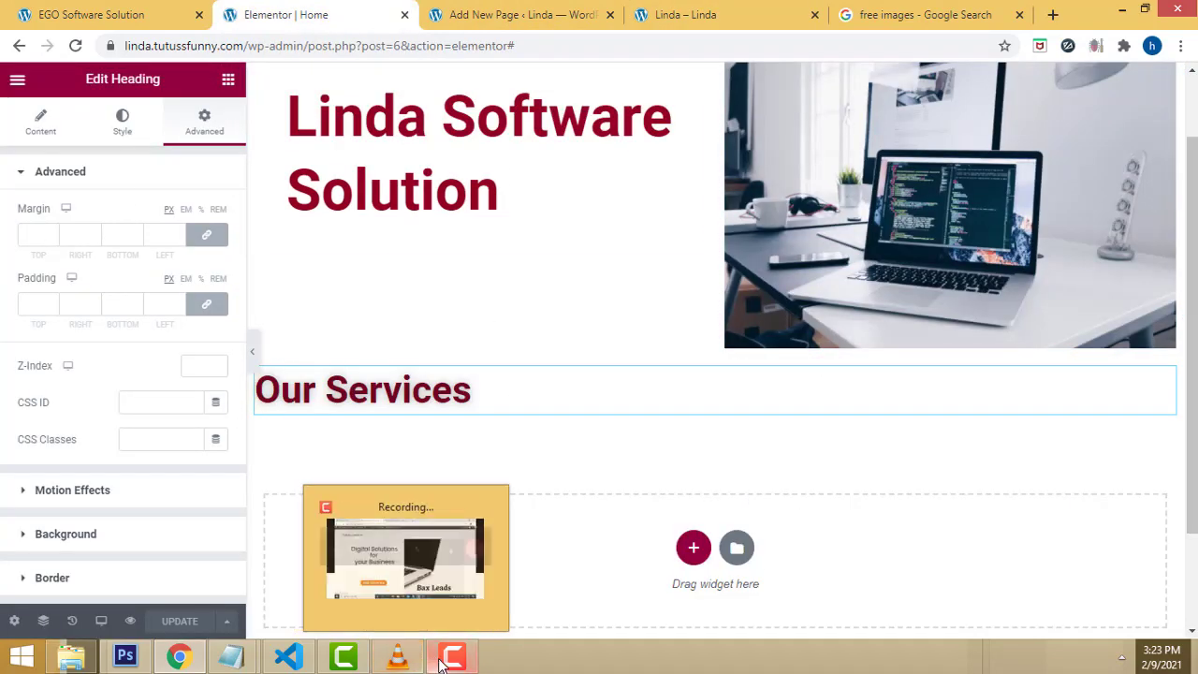
{"action": "left_click", "coordinate": [450, 661]}
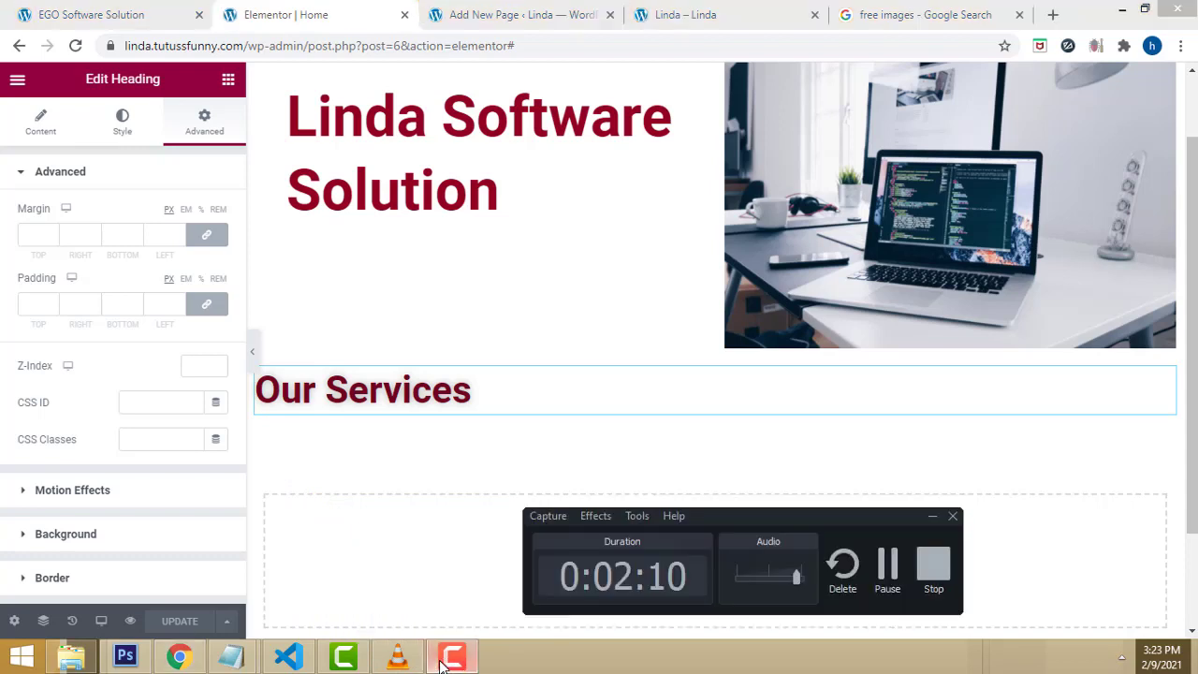
{"action": "left_click", "coordinate": [450, 660]}
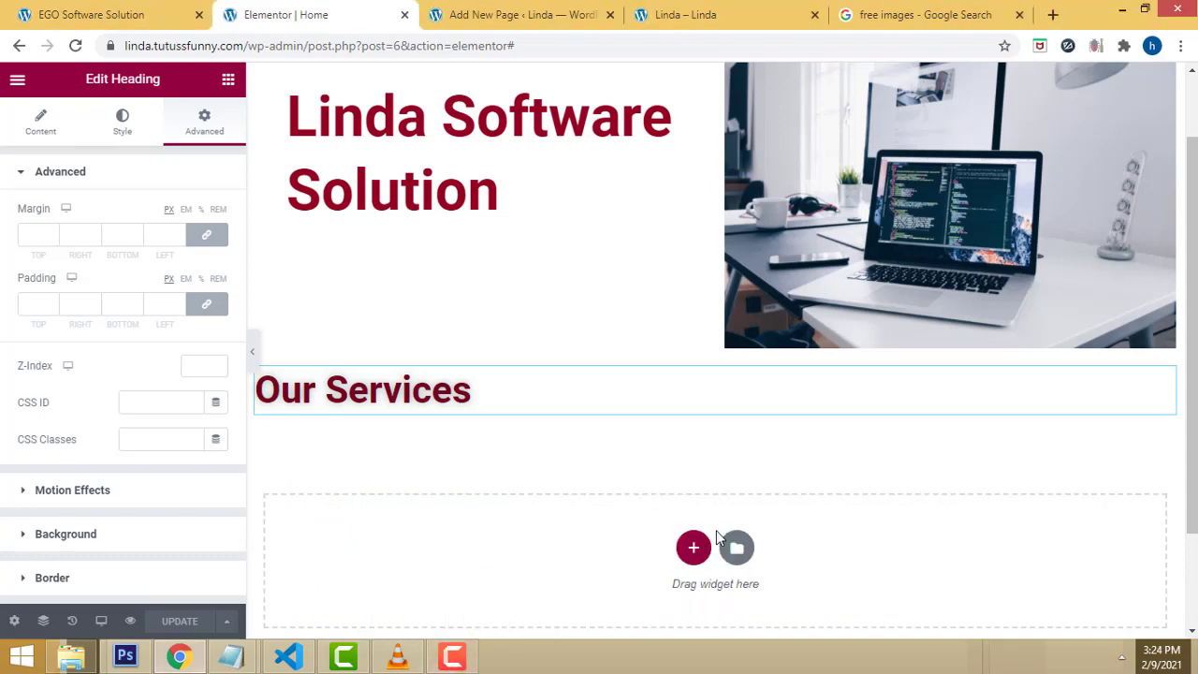
{"action": "scroll", "coordinate": [720, 559], "scroll_direction": "down", "scroll_amount": 1}
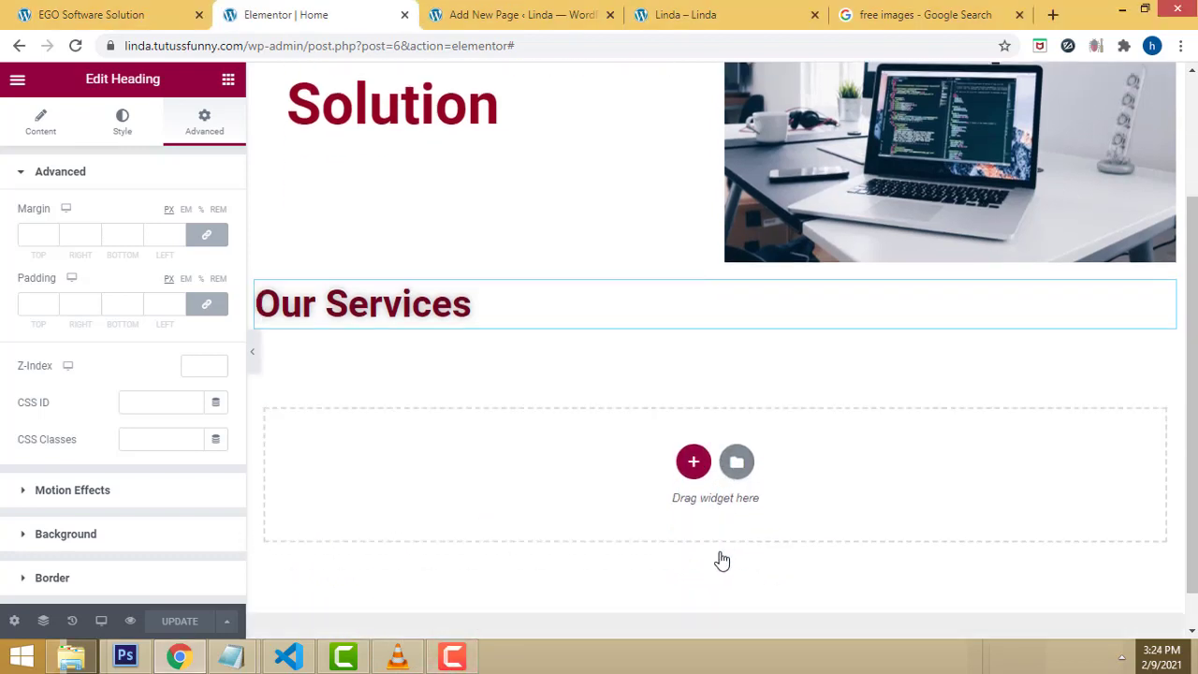
{"action": "left_click", "coordinate": [692, 471]}
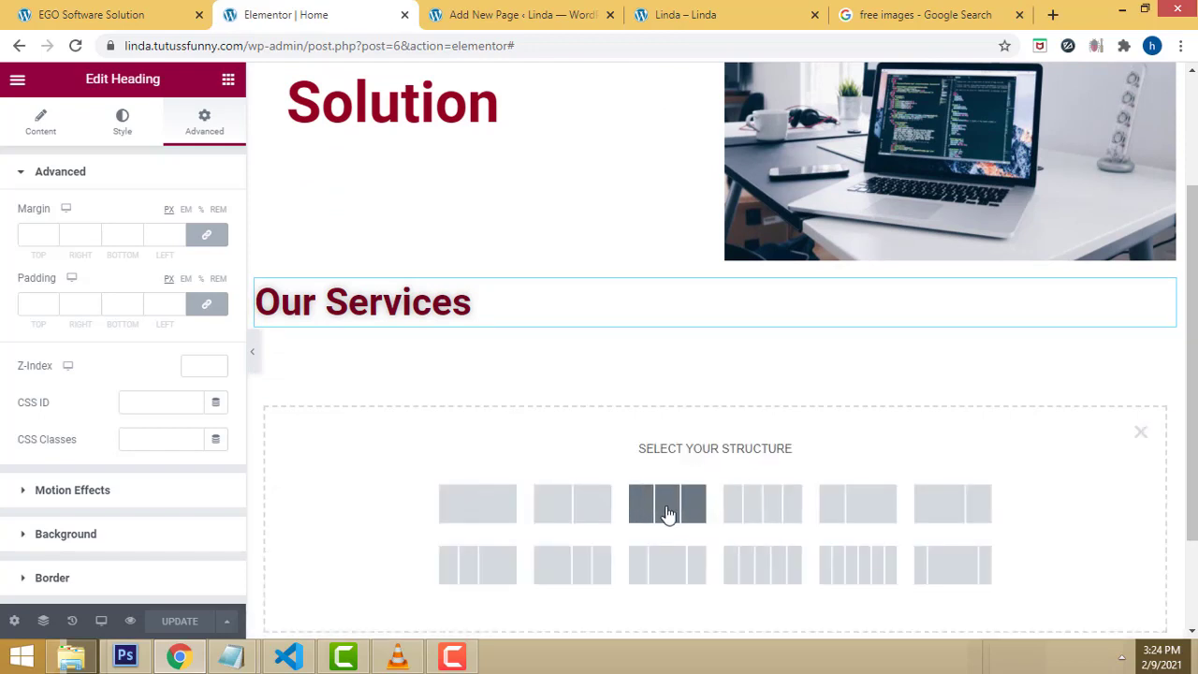
{"action": "left_click", "coordinate": [91, 15]}
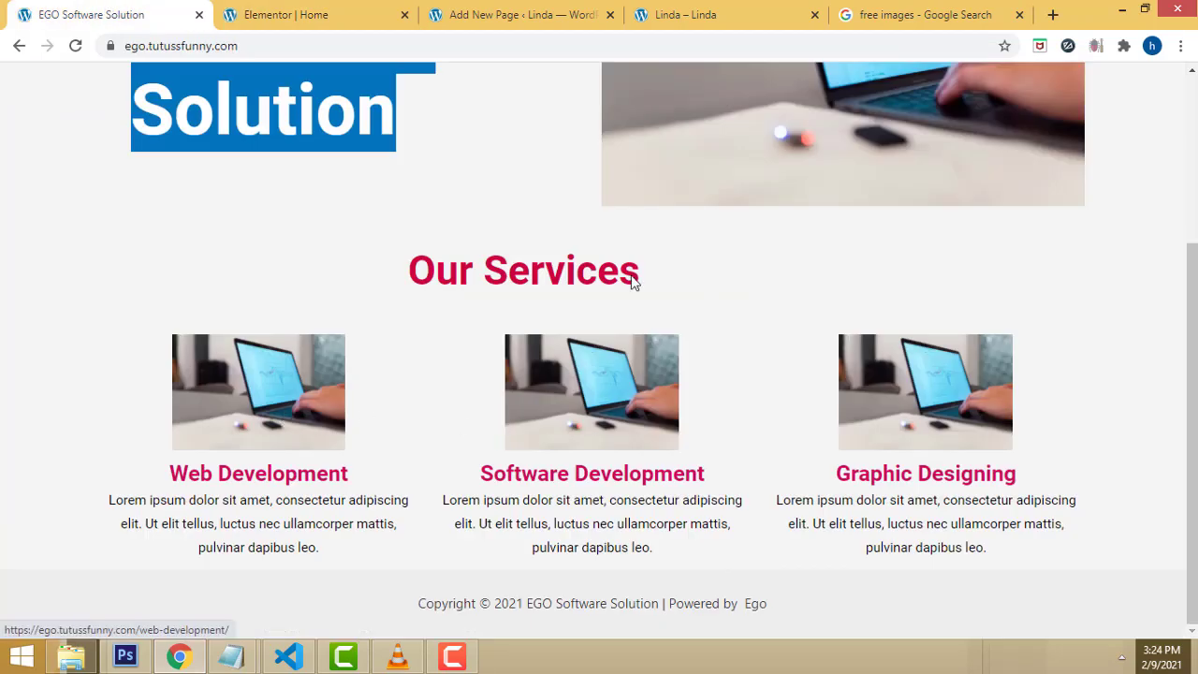
{"action": "left_click", "coordinate": [292, 13]}
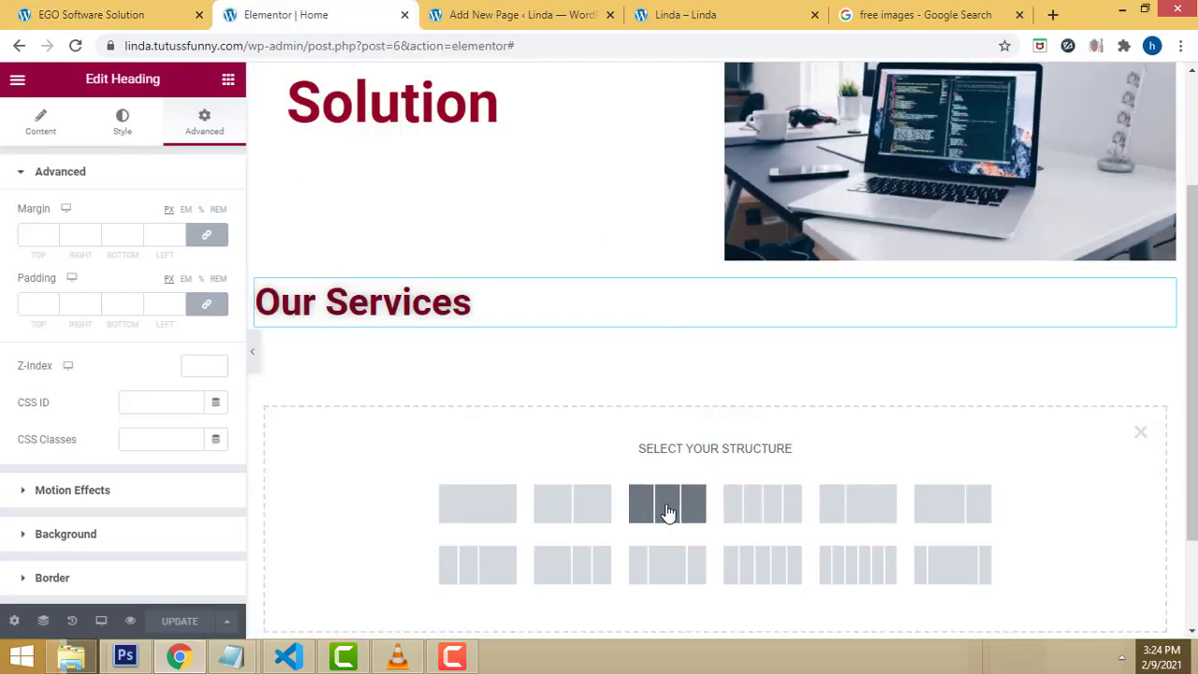
{"action": "left_click", "coordinate": [667, 512]}
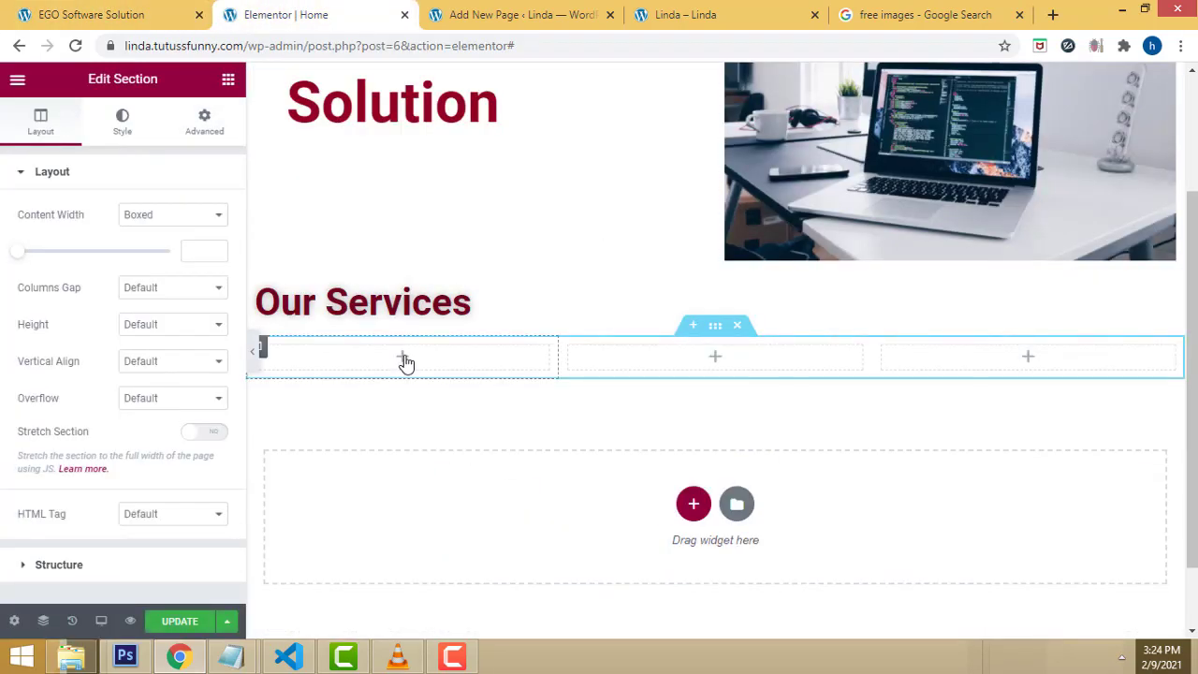
Step: Search widgets for 'imag' and place an Image Box in the first column
{"action": "left_click", "coordinate": [228, 80]}
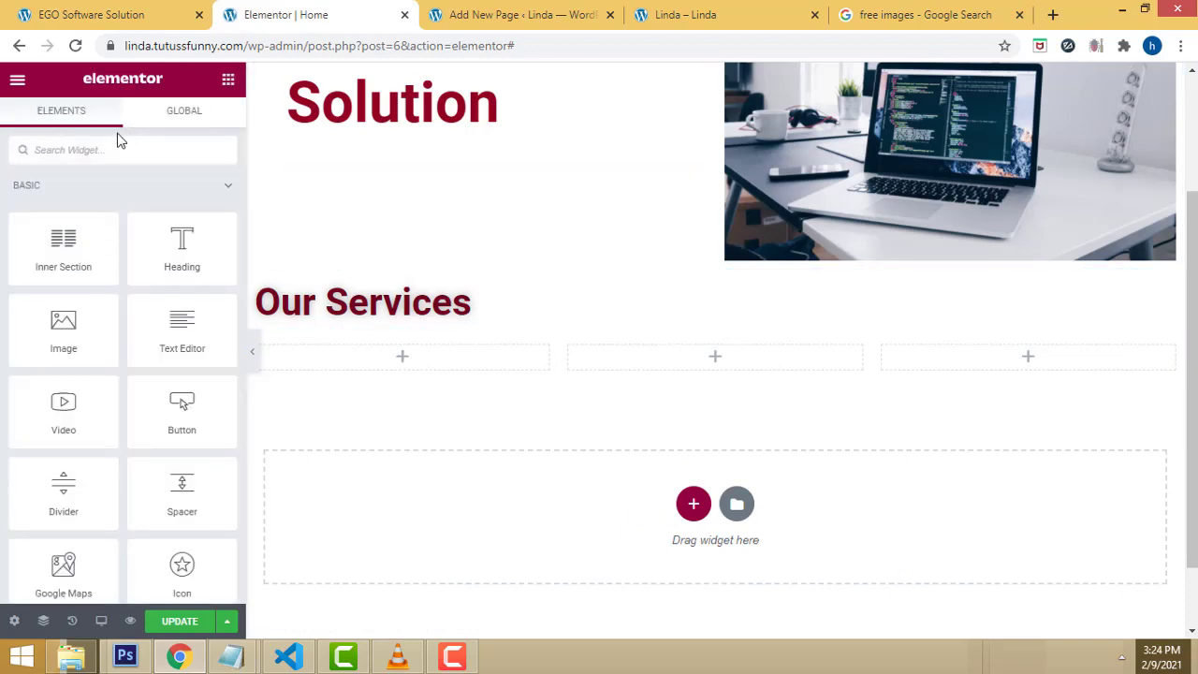
{"action": "type", "text": "imag"}
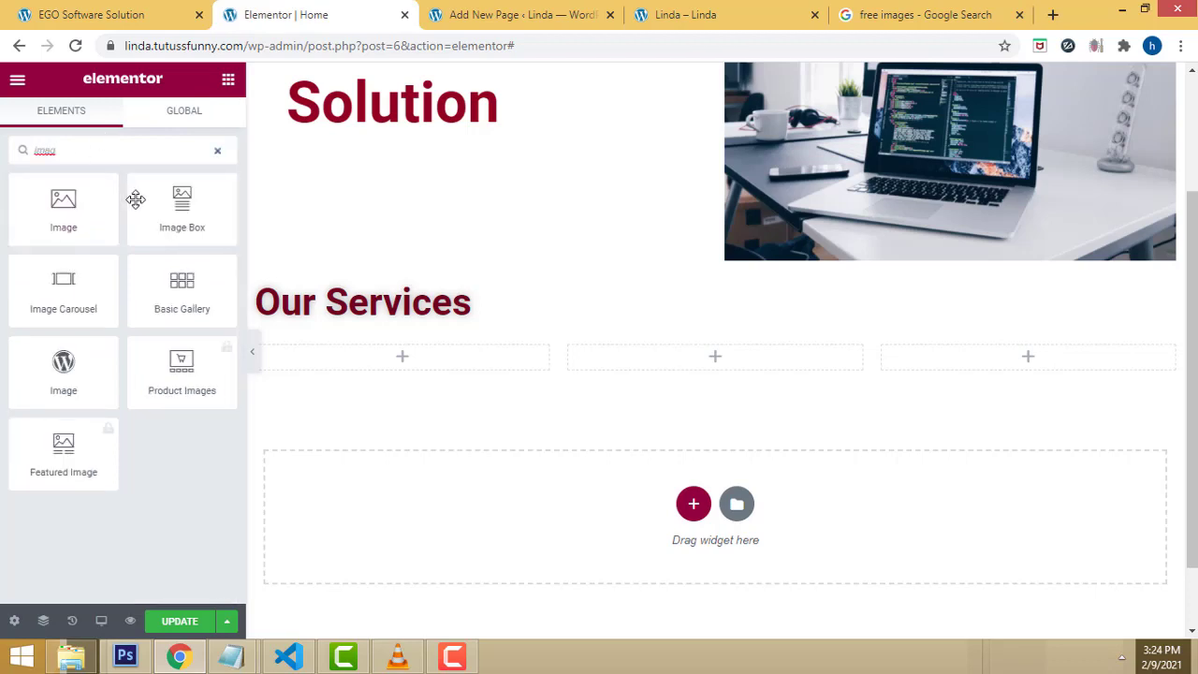
{"action": "left_click_drag", "start_coordinate": [136, 198], "coordinate": [390, 352]}
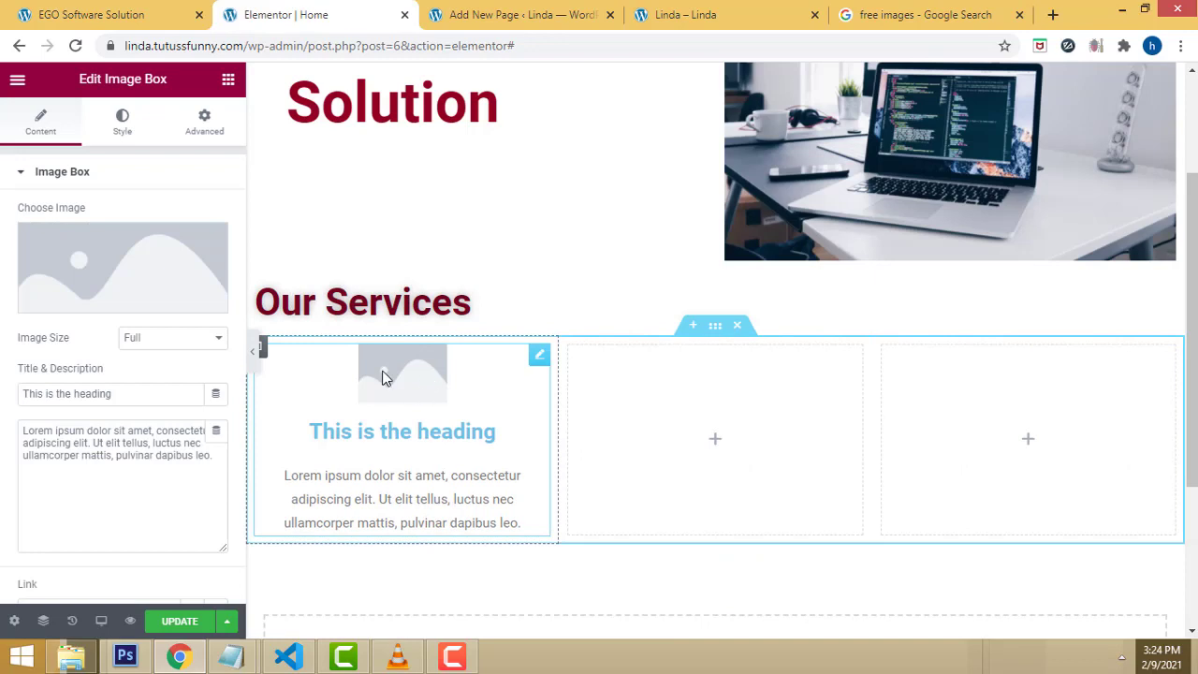
Step: Upload images 1.jpg and 3.jpg and insert 3.jpg into the image box
{"action": "mouse_move", "coordinate": [181, 298]}
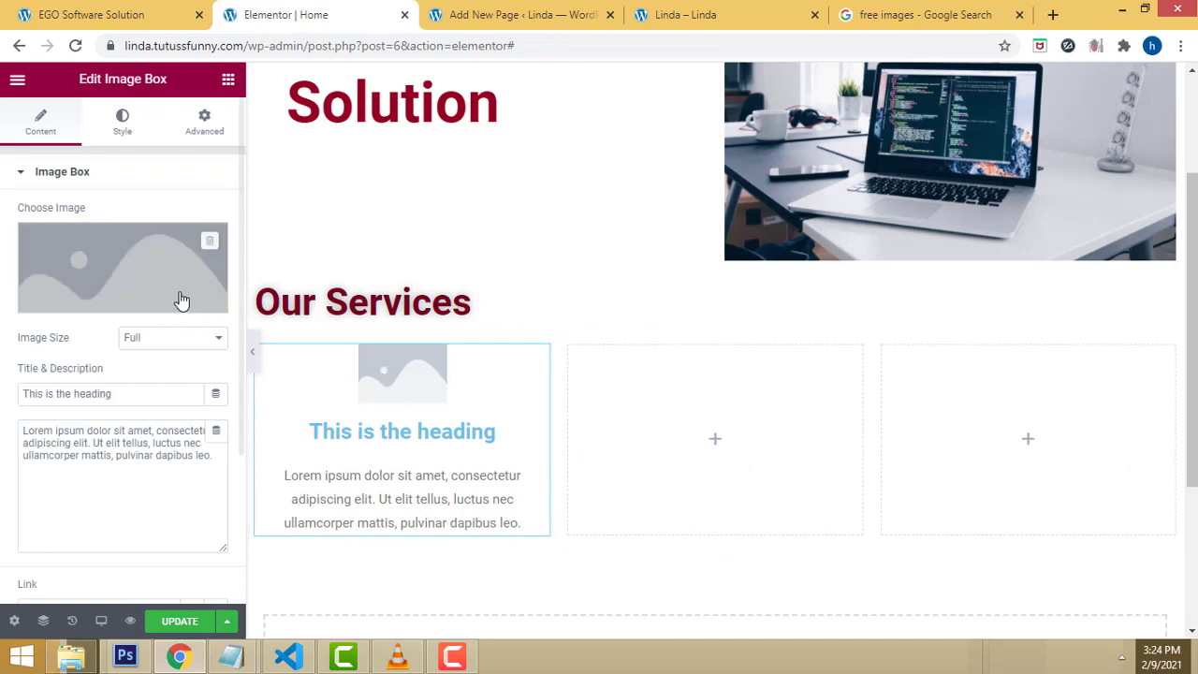
{"action": "left_click", "coordinate": [114, 306]}
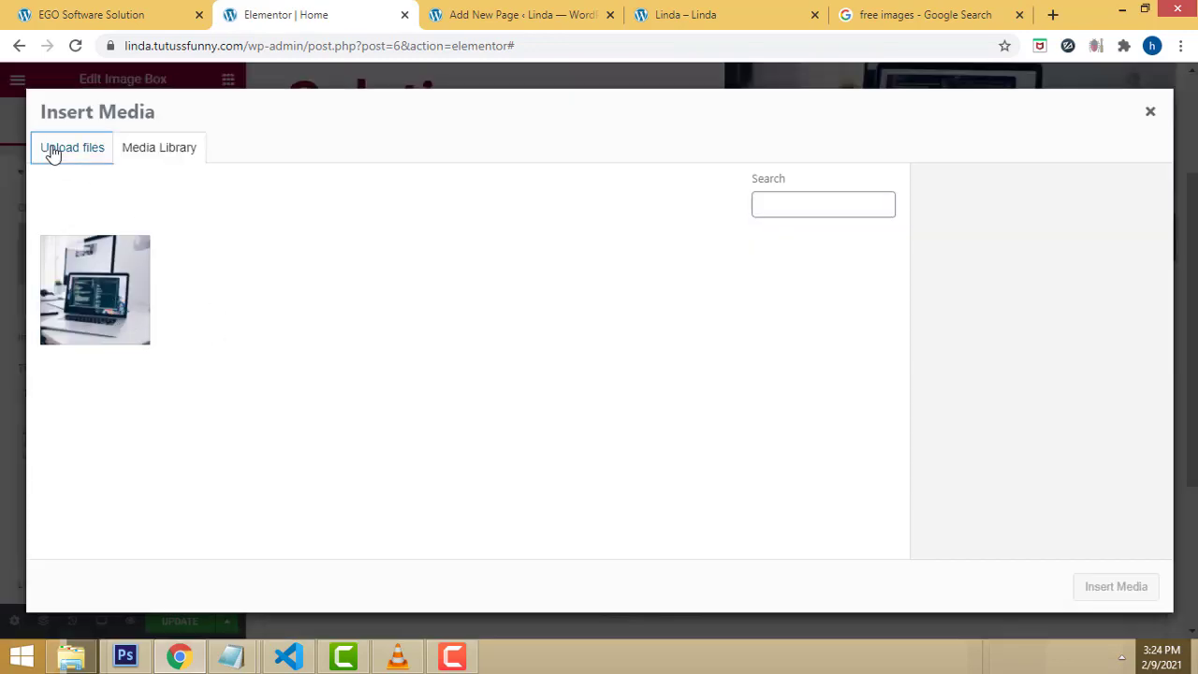
{"action": "left_click", "coordinate": [50, 150]}
{"action": "left_click", "coordinate": [585, 367]}
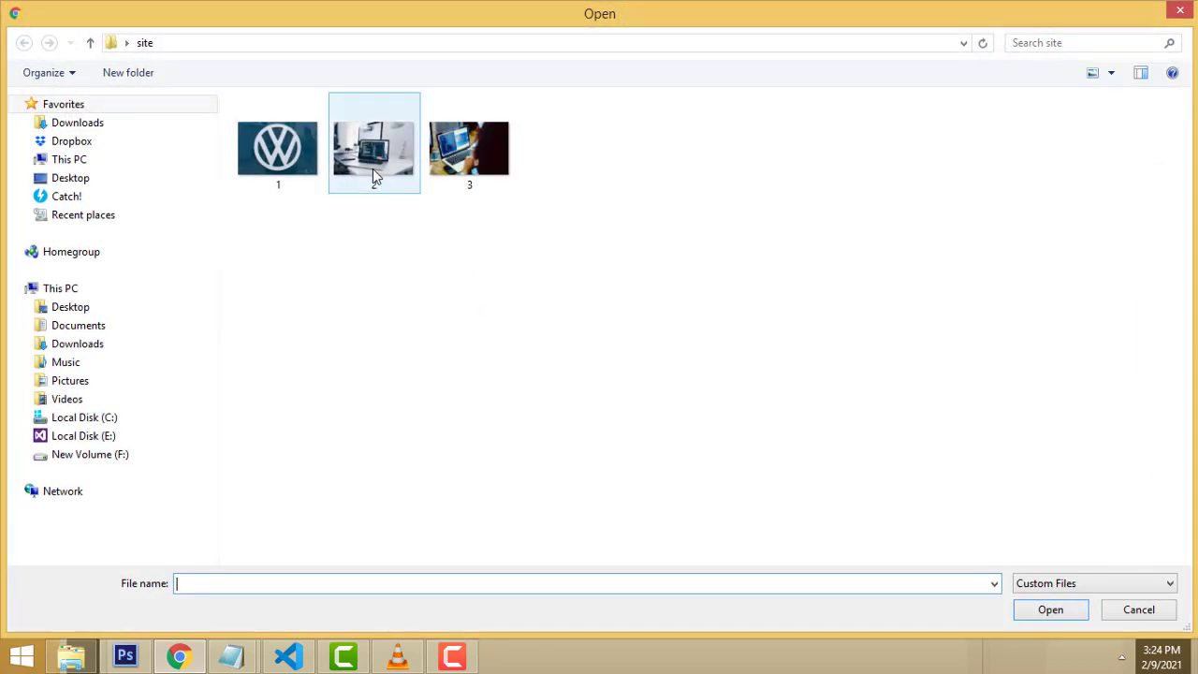
{"action": "left_click", "coordinate": [309, 175]}
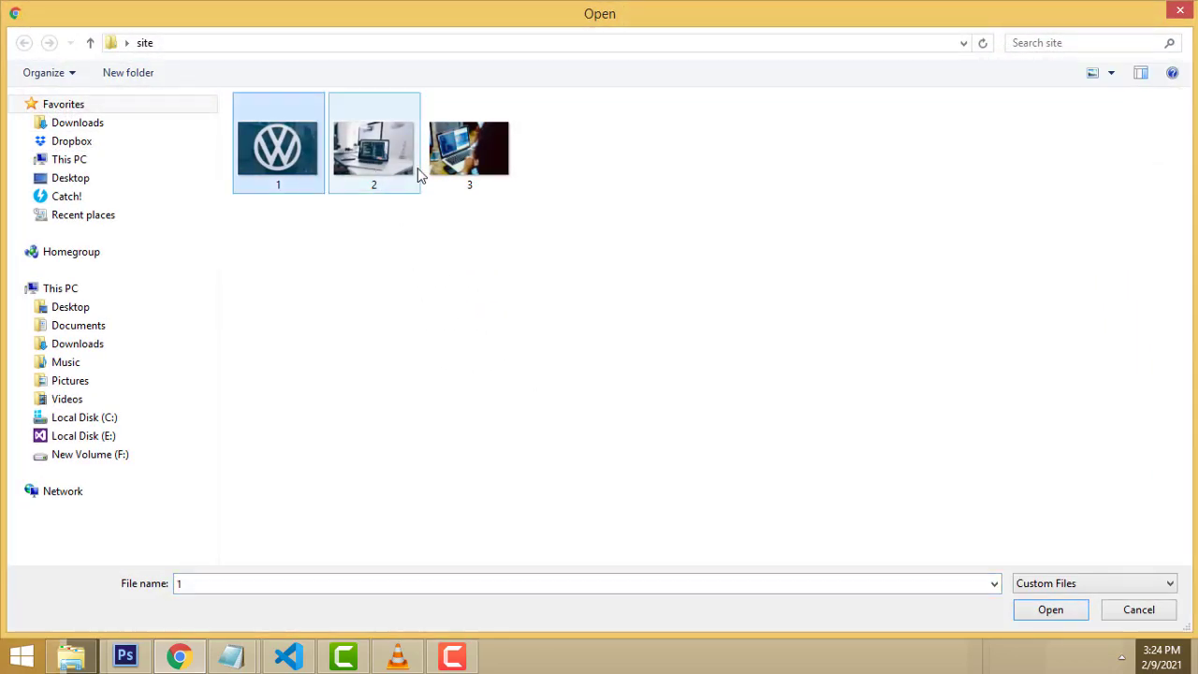
{"action": "left_click", "coordinate": [468, 167], "text": "ctrl"}
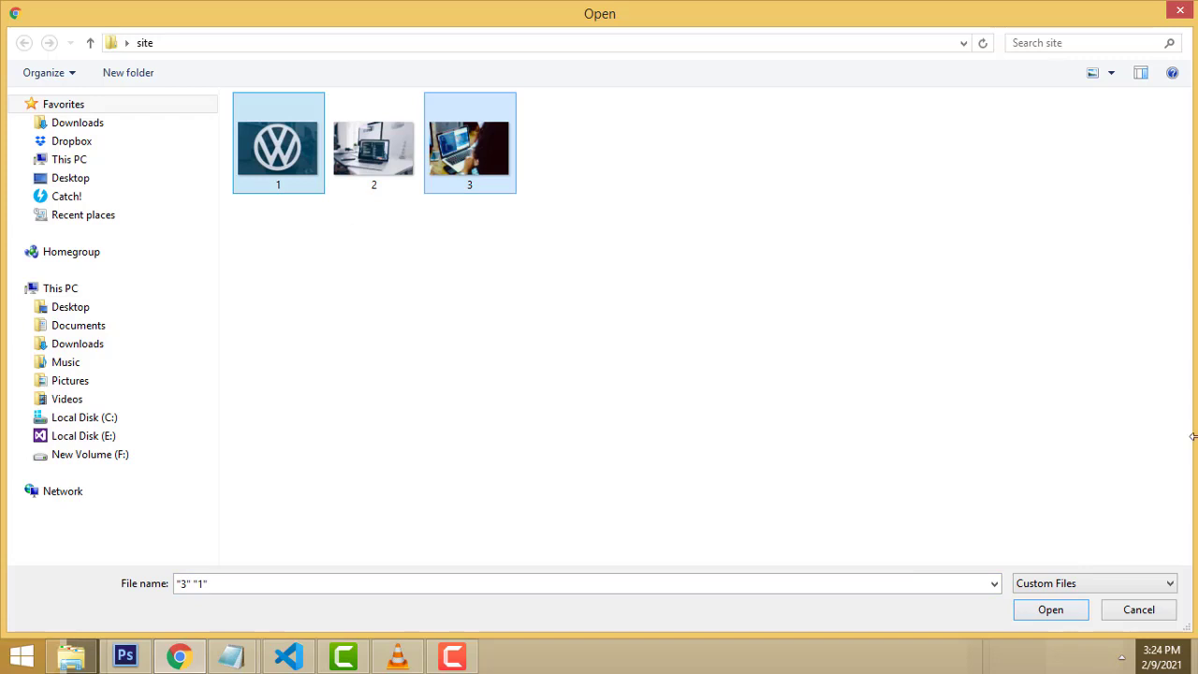
{"action": "left_click", "coordinate": [1052, 614]}
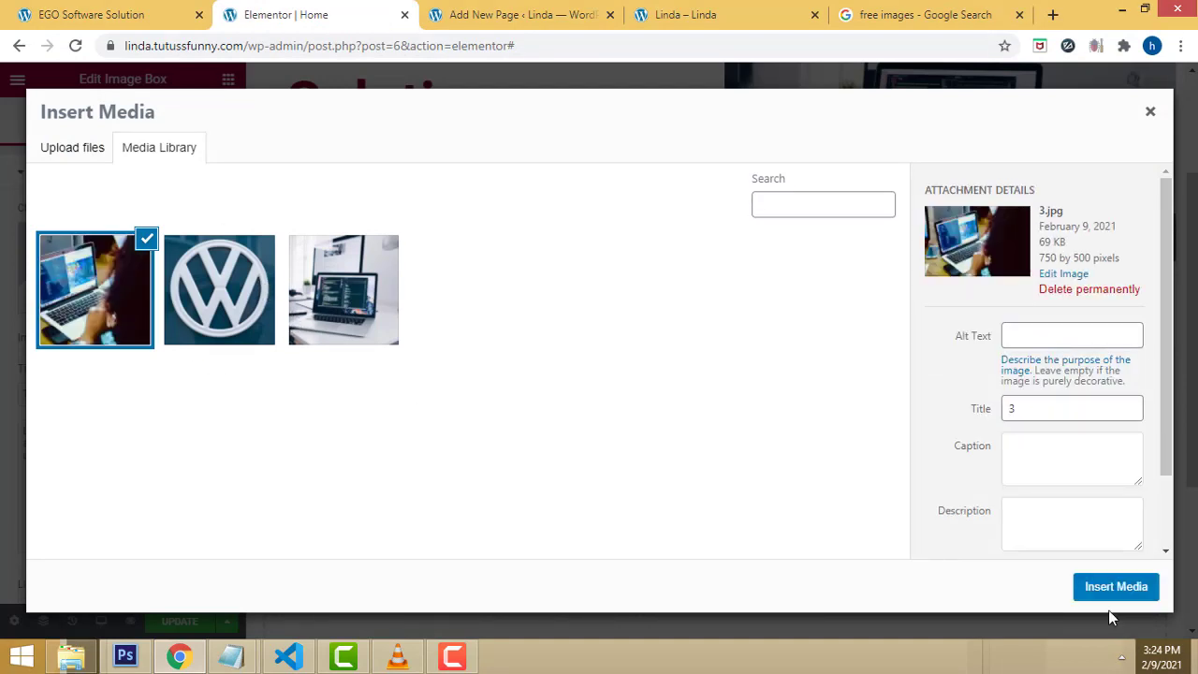
{"action": "left_click", "coordinate": [1113, 587]}
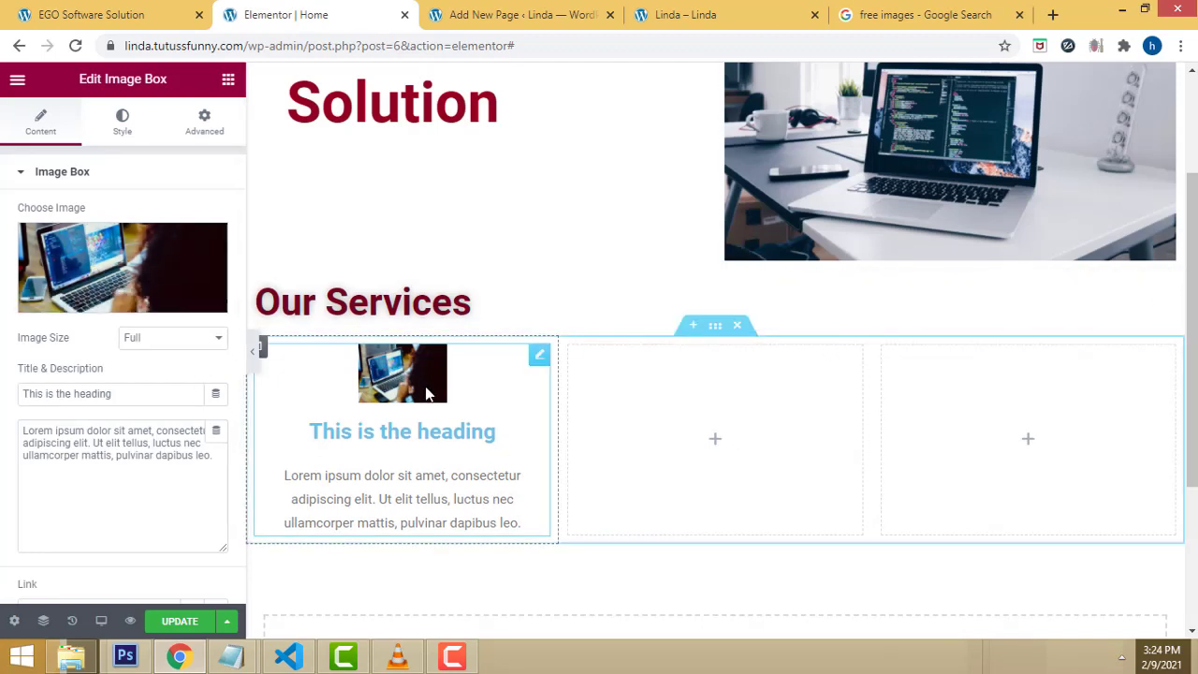
Step: Replace the first image box's placeholder title with 'Web Development'
{"action": "left_click_drag", "start_coordinate": [312, 431], "coordinate": [507, 450]}
{"action": "left_click", "coordinate": [507, 450]}
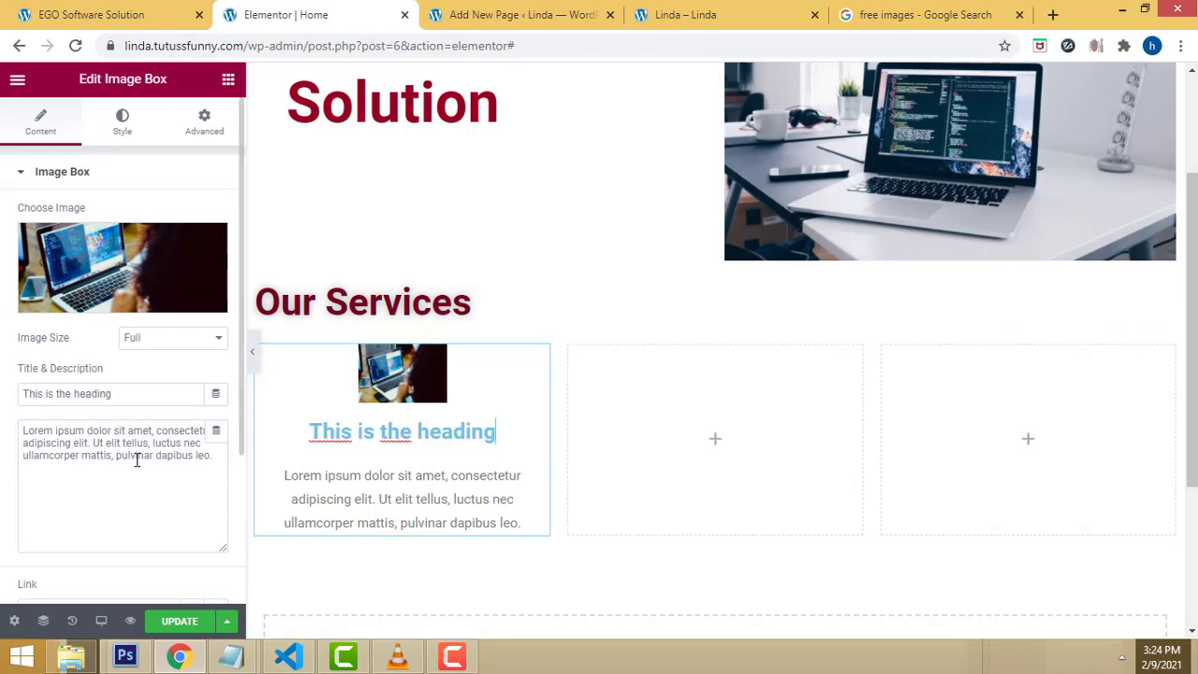
{"action": "left_click", "coordinate": [117, 395]}
{"action": "triple_click", "coordinate": [40, 393]}
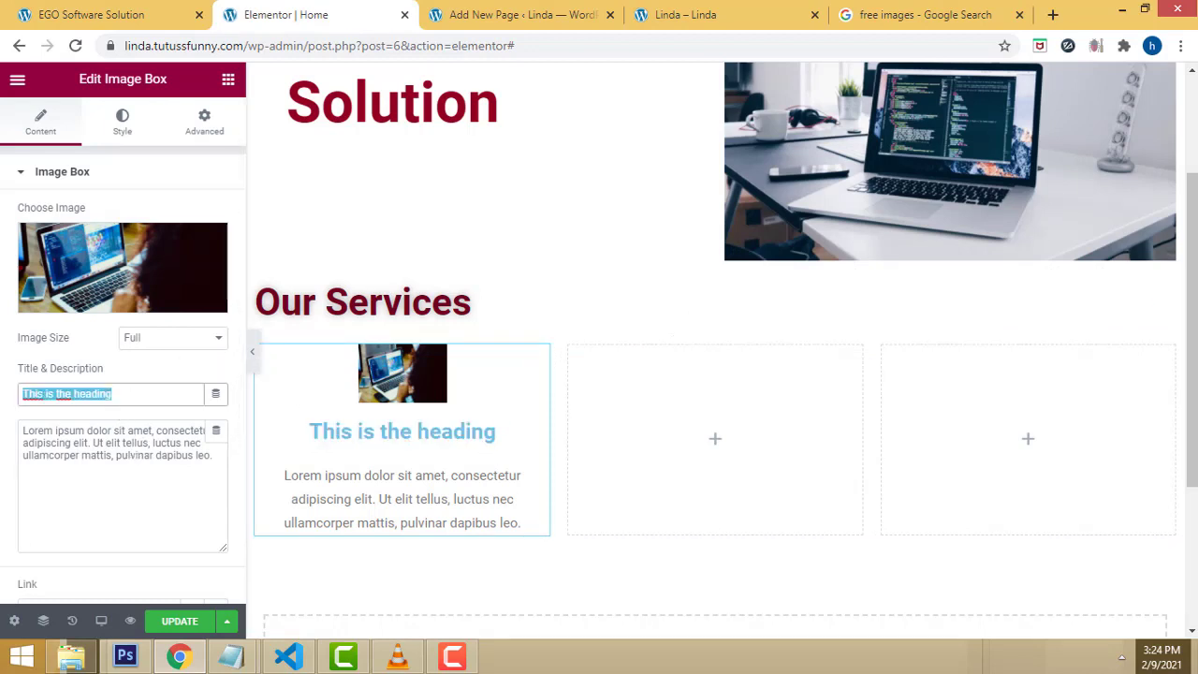
{"action": "type", "text": "Web "}
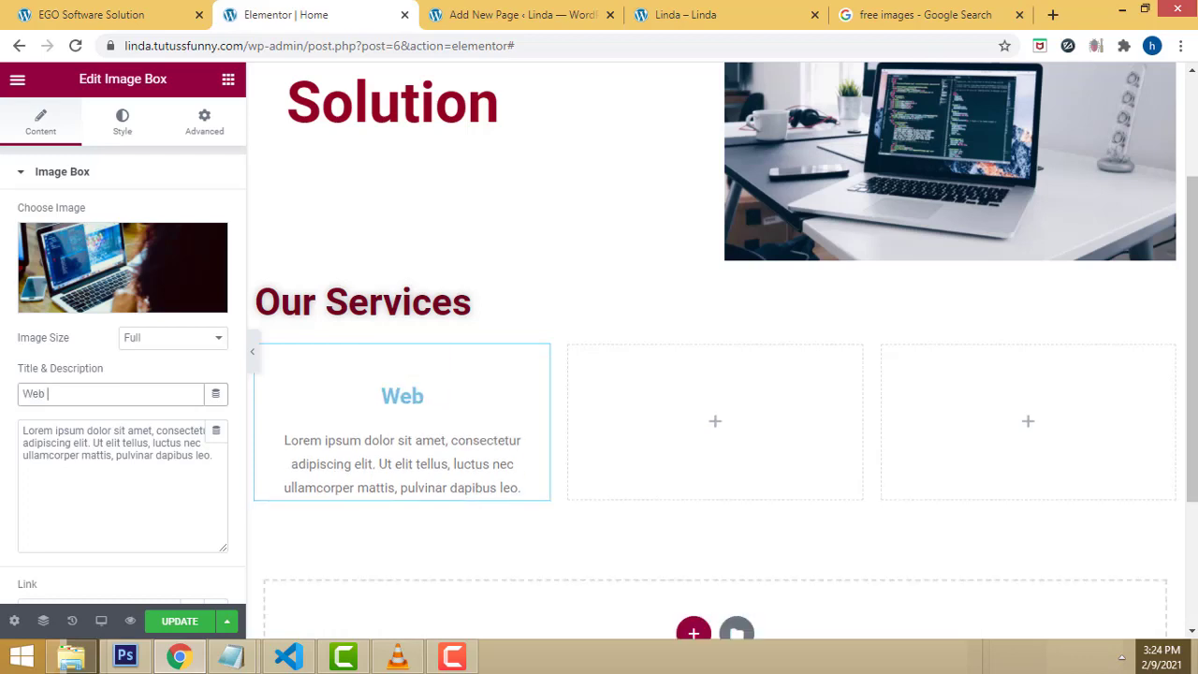
{"action": "type", "text": "Devel"}
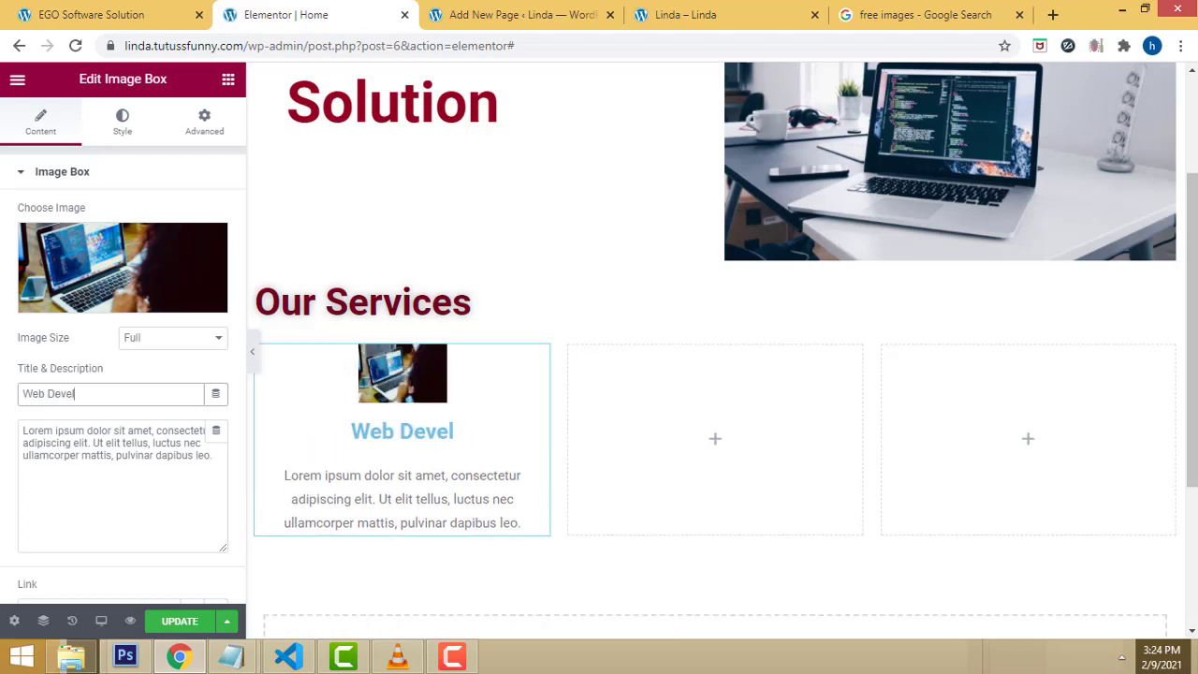
{"action": "type", "text": "opment"}
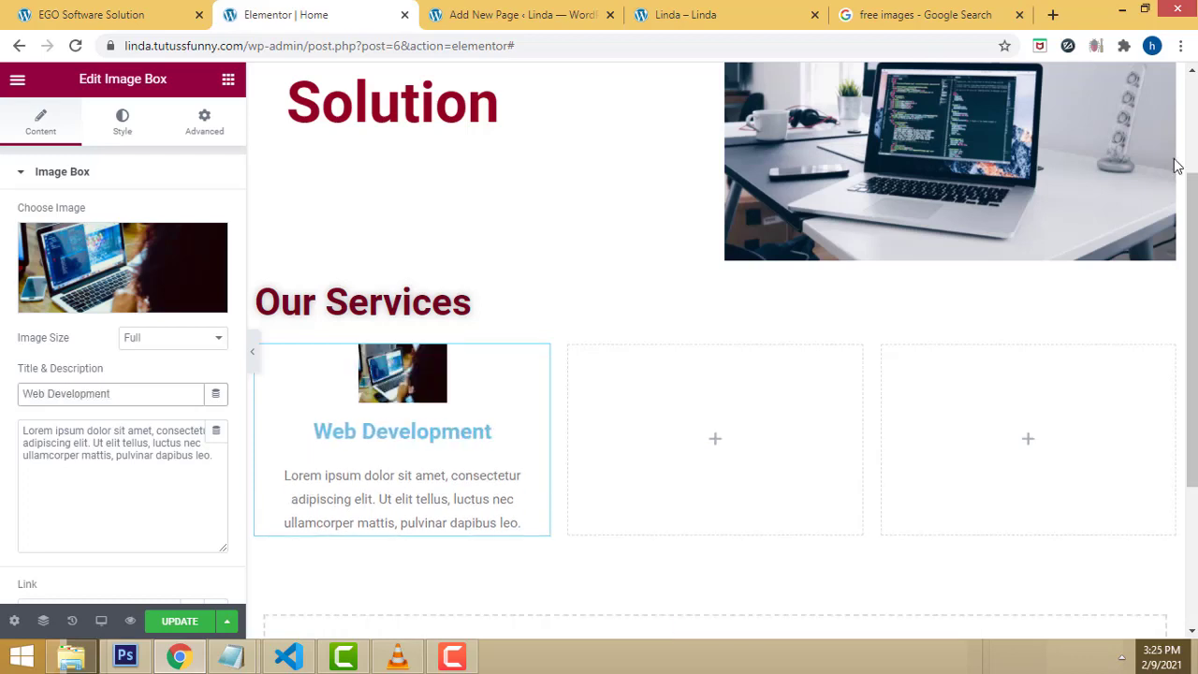
Step: Select the first box's placeholder description text on the canvas
{"action": "left_click", "coordinate": [294, 477]}
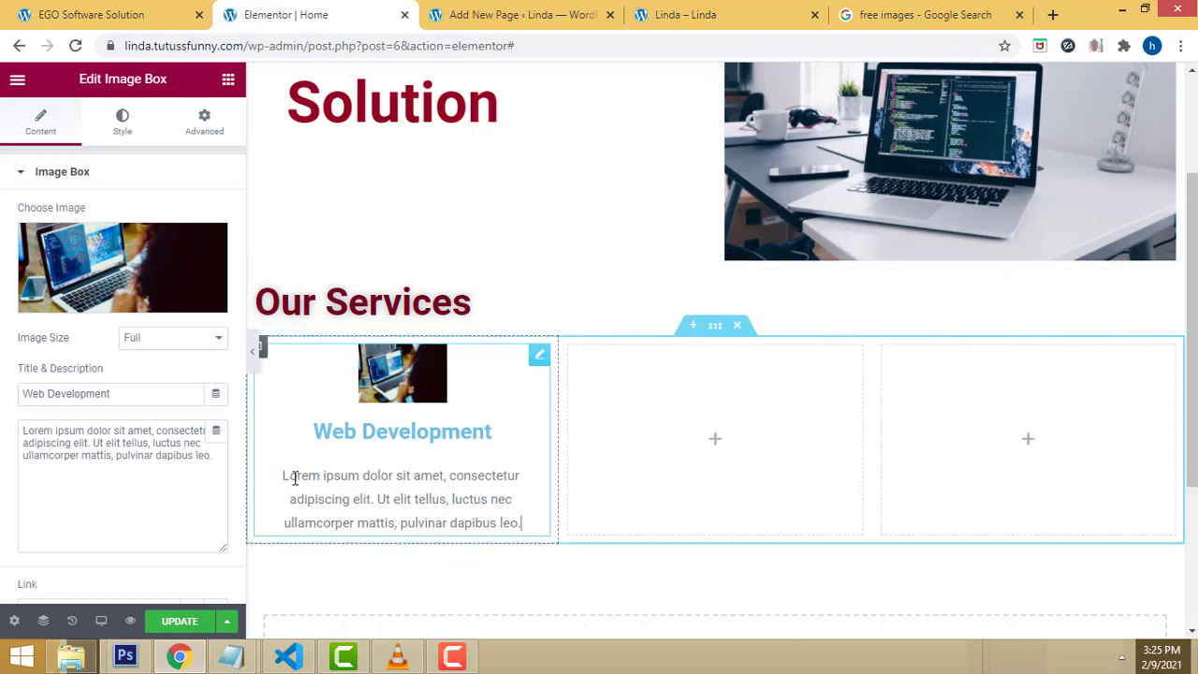
{"action": "left_click", "coordinate": [285, 476]}
{"action": "left_click_drag", "start_coordinate": [285, 475], "coordinate": [533, 521]}
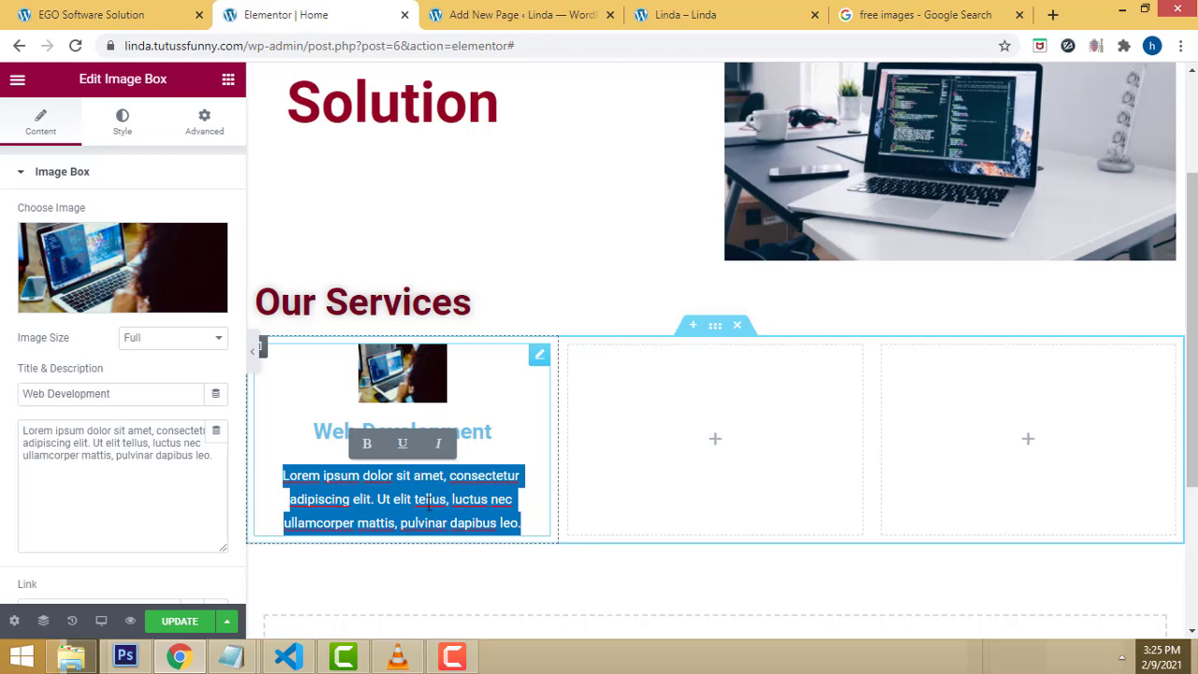
Step: Search Google for 'dummy text' in a new browser tab
{"action": "left_click", "coordinate": [1053, 14]}
{"action": "type", "text": "g"}
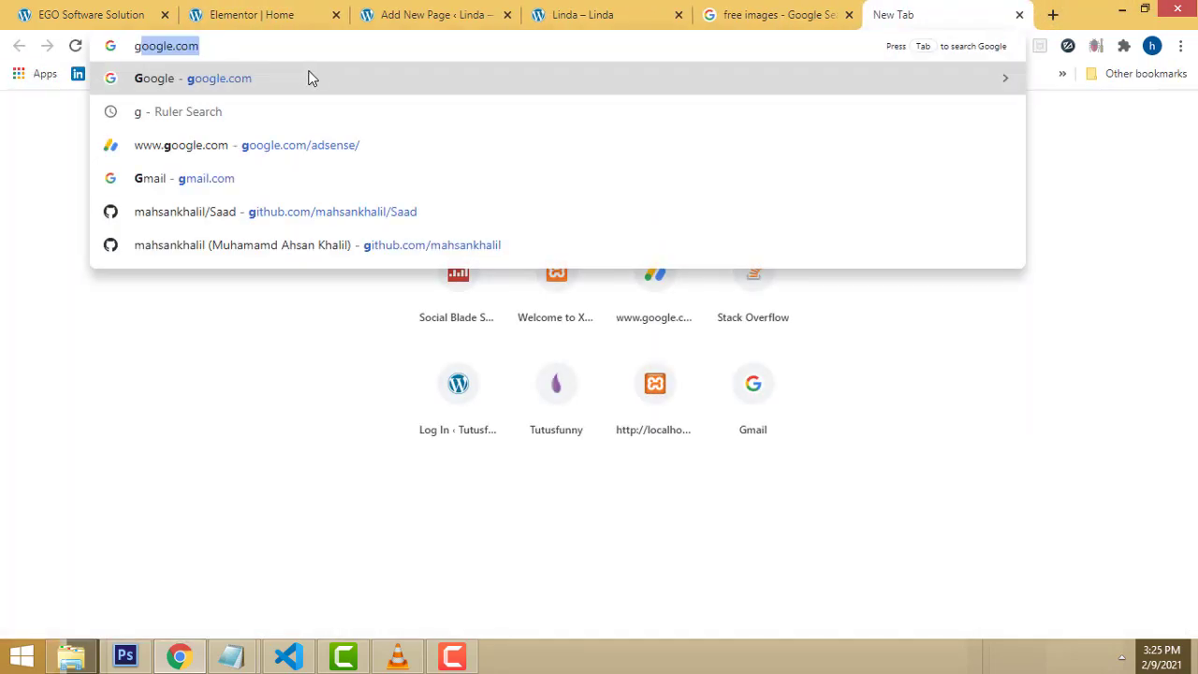
{"action": "key", "text": "Return"}
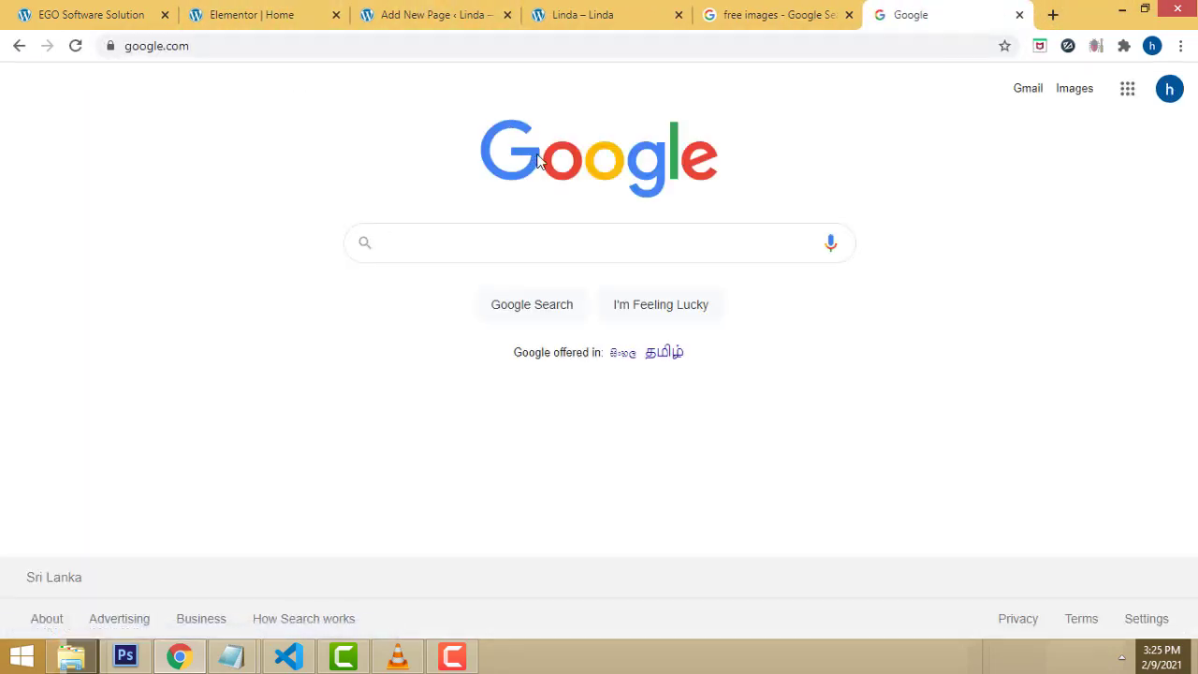
{"action": "type", "text": "dum"}
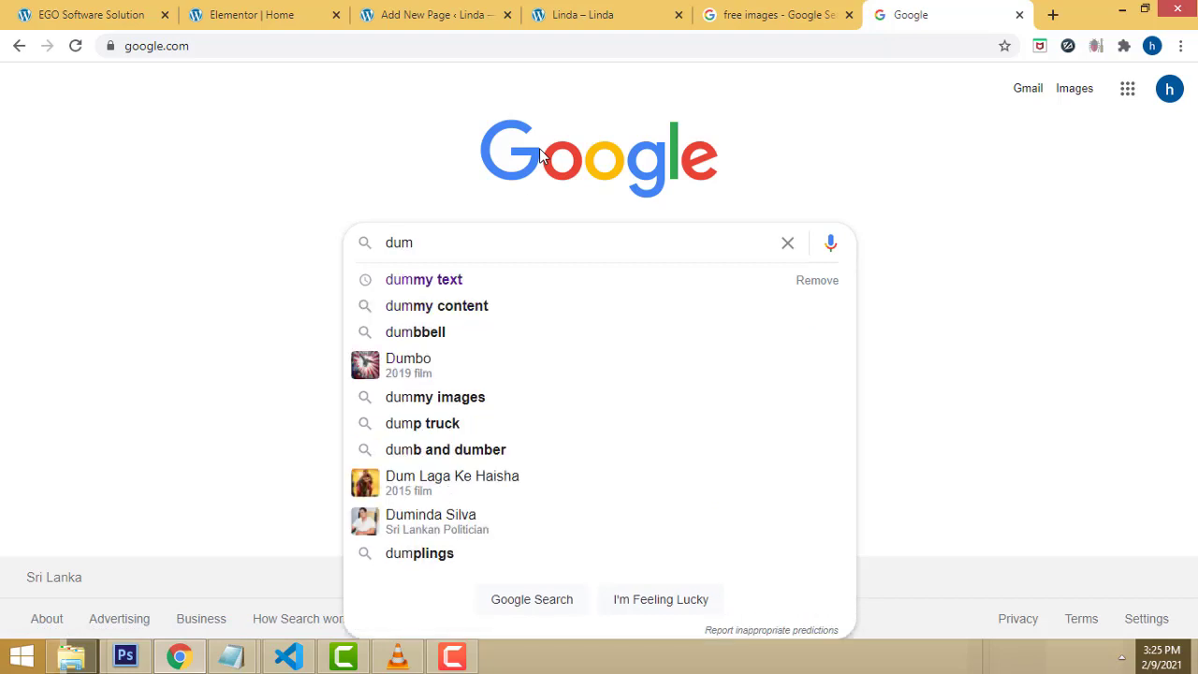
{"action": "key", "text": "Down"}
{"action": "key", "text": "Return"}
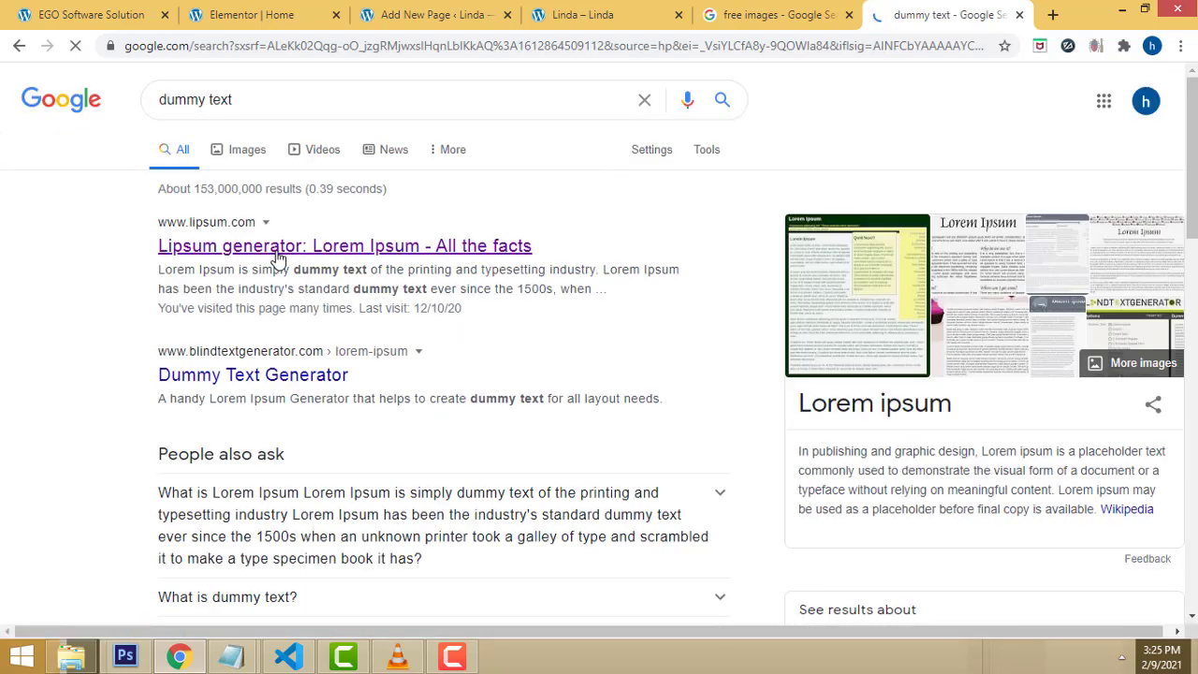
Step: Open lipsum.com, select the opening Lorem Ipsum lines, and return to the Elementor editor
{"action": "left_click", "coordinate": [277, 255]}
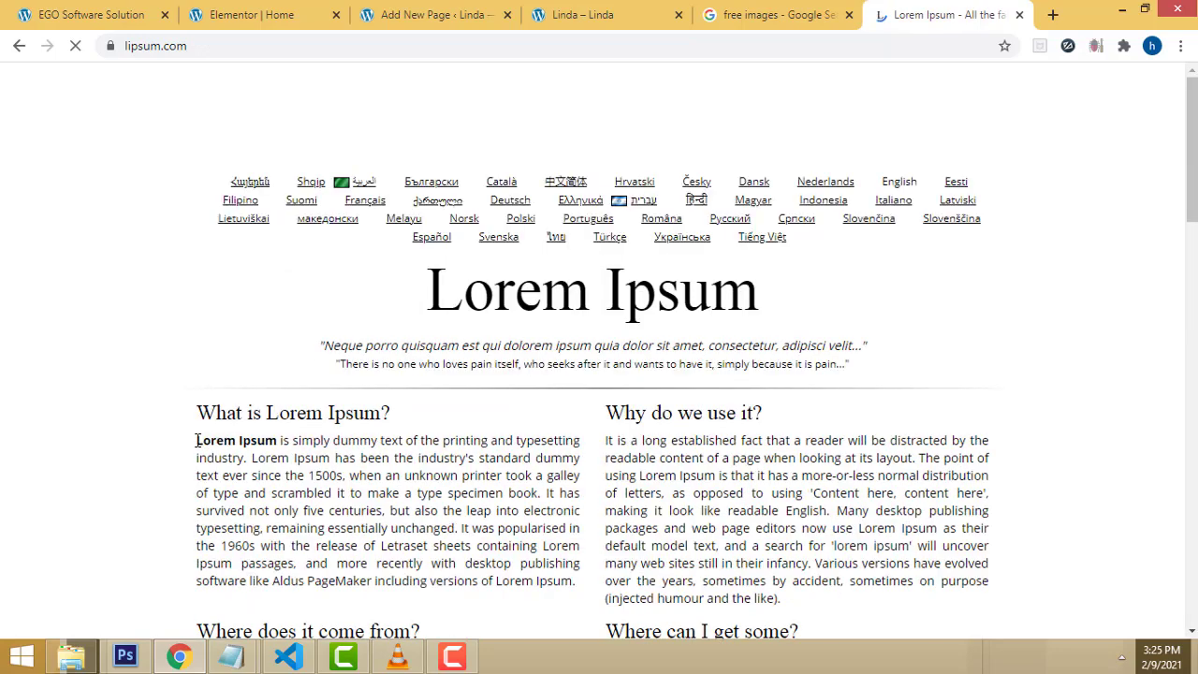
{"action": "left_click_drag", "start_coordinate": [196, 440], "coordinate": [350, 474]}
{"action": "key", "text": "ctrl+c"}
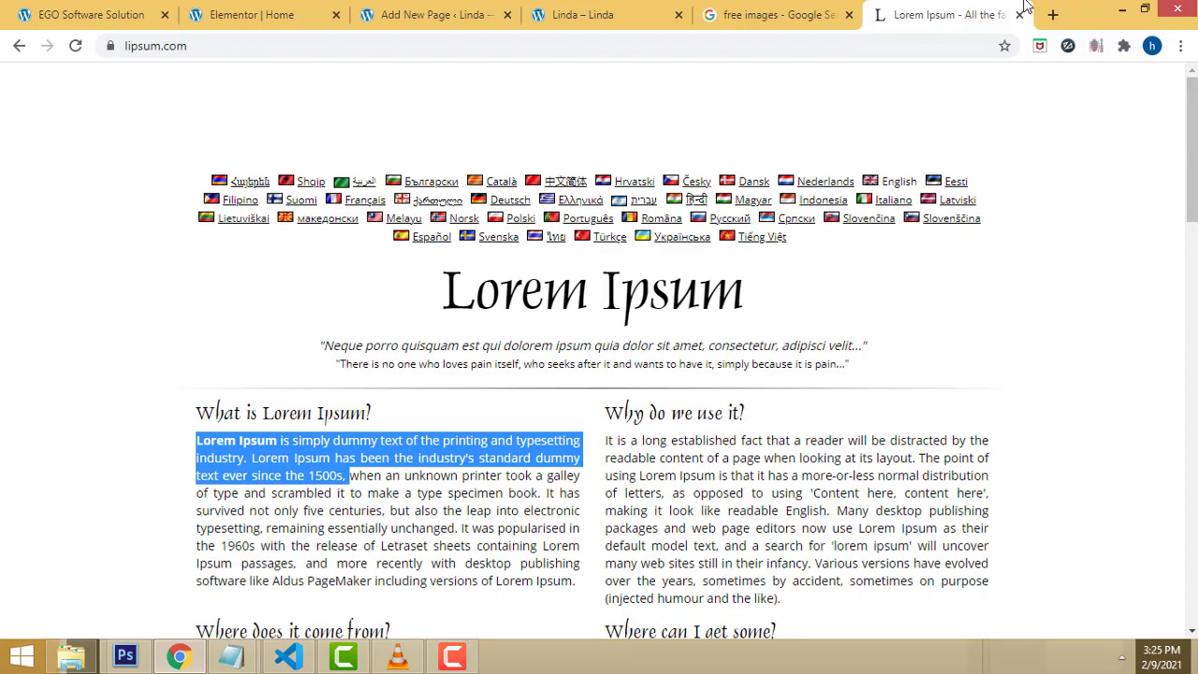
{"action": "left_click", "coordinate": [425, 10]}
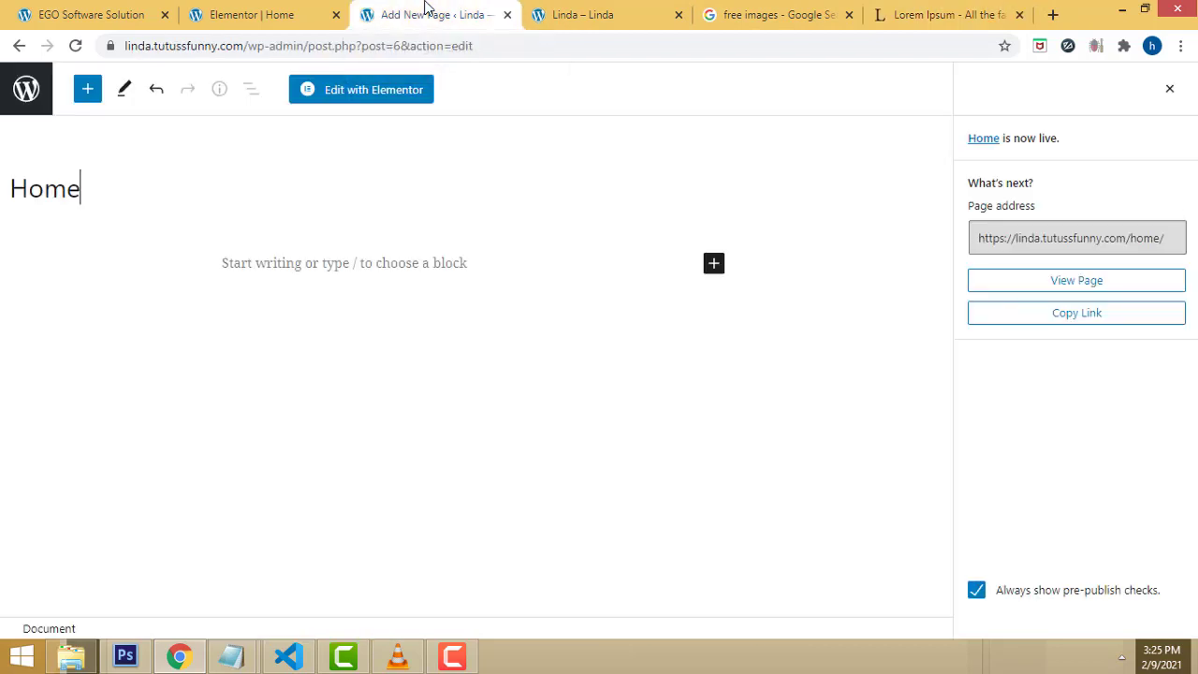
{"action": "left_click", "coordinate": [553, 9]}
{"action": "left_click", "coordinate": [711, 10]}
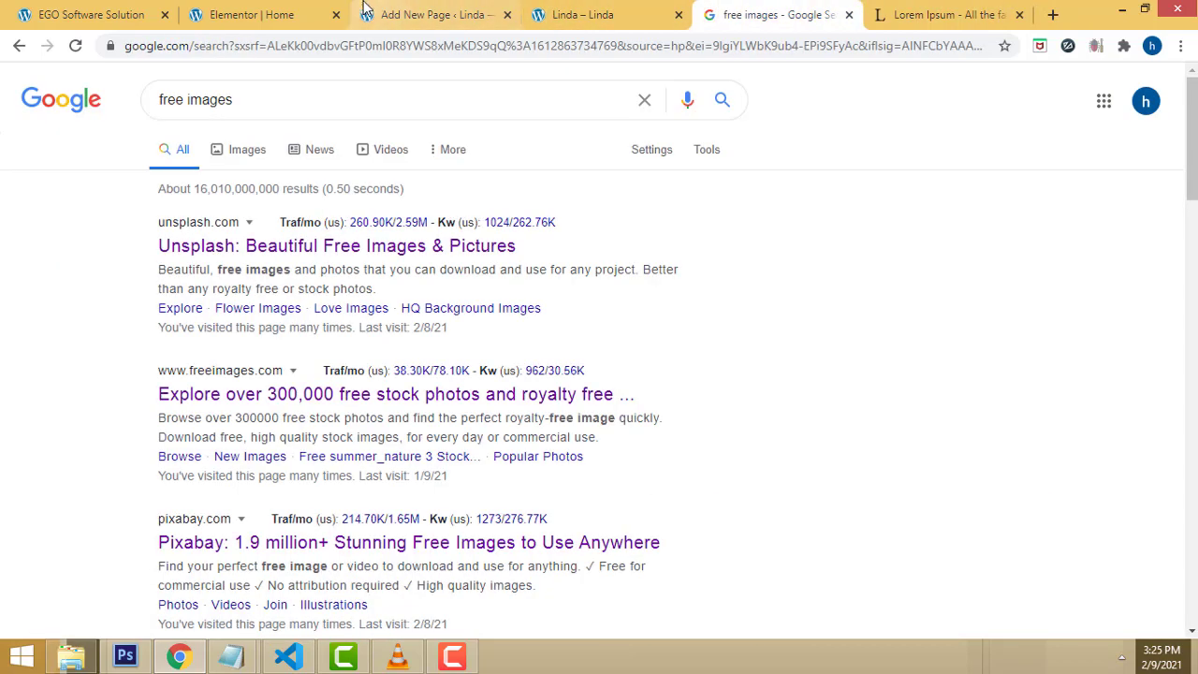
{"action": "left_click", "coordinate": [254, 10]}
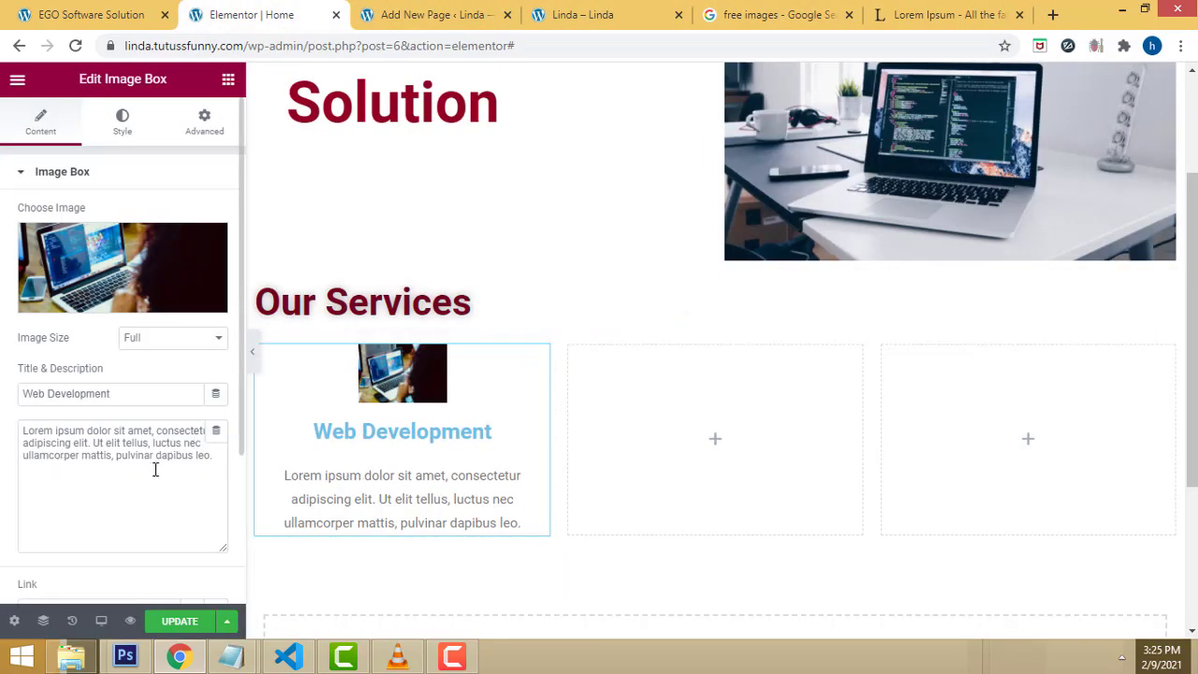
Step: Paste the Lorem Ipsum as the description and set the image size to Medium - 300 x 300
{"action": "left_click_drag", "start_coordinate": [215, 458], "coordinate": [51, 432]}
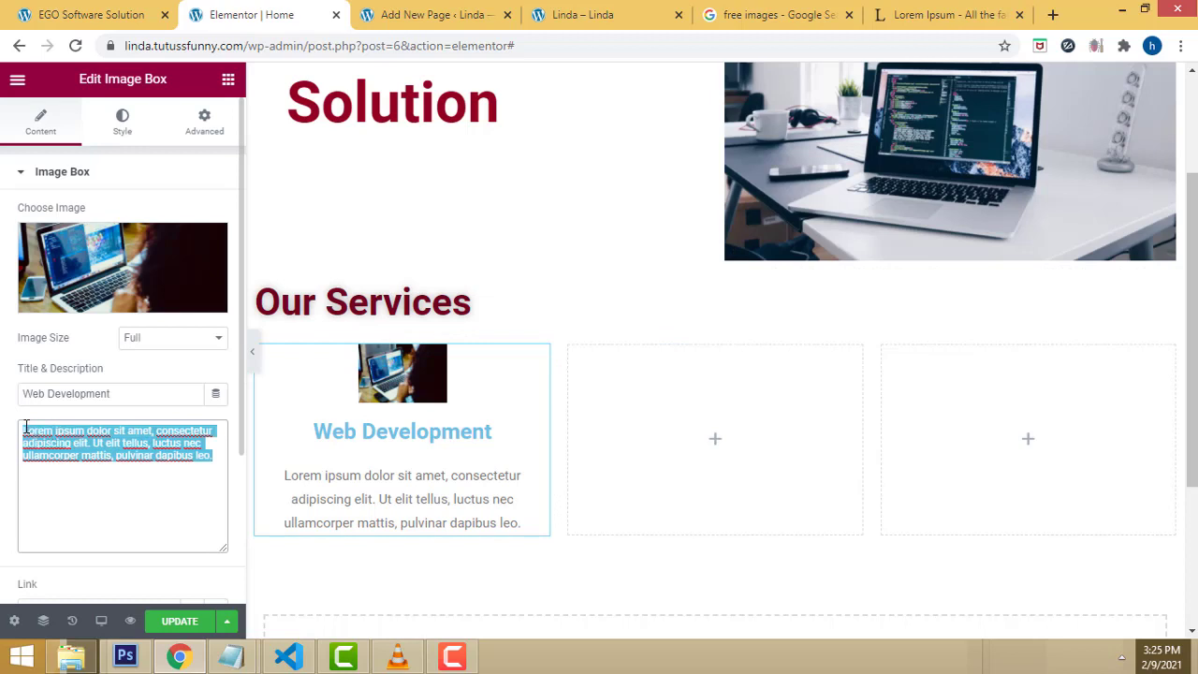
{"action": "key", "text": "ctrl+v"}
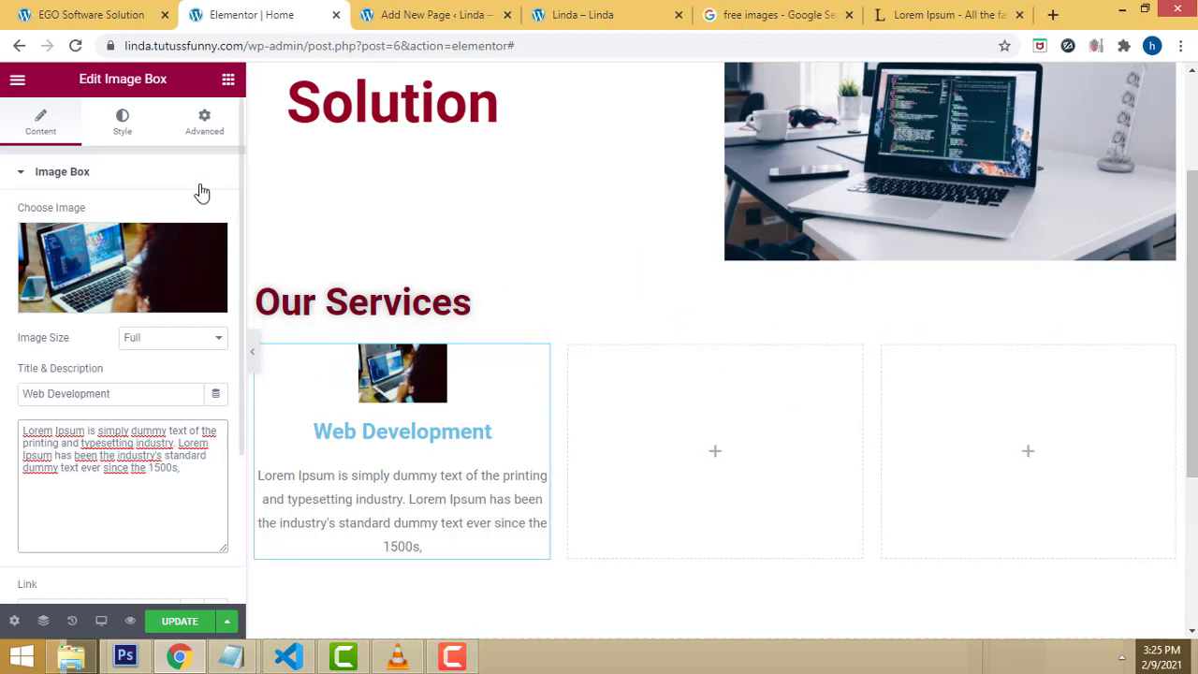
{"action": "left_click", "coordinate": [201, 339]}
{"action": "left_click", "coordinate": [184, 360]}
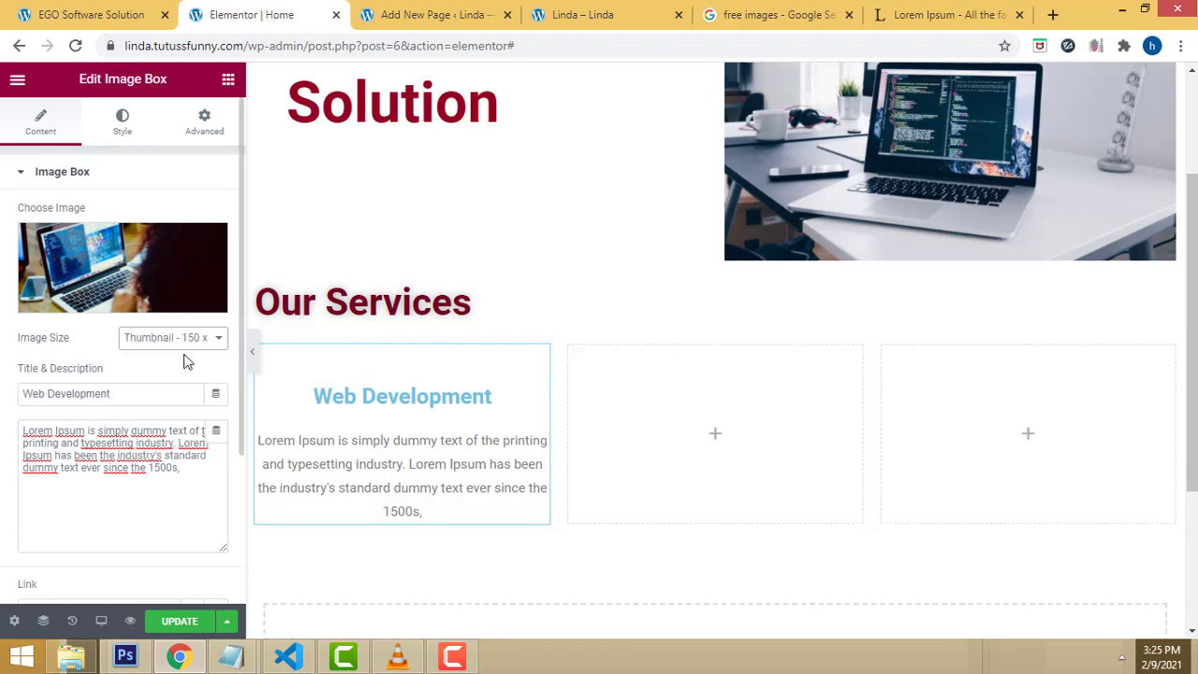
{"action": "left_click", "coordinate": [213, 339]}
{"action": "left_click", "coordinate": [191, 370]}
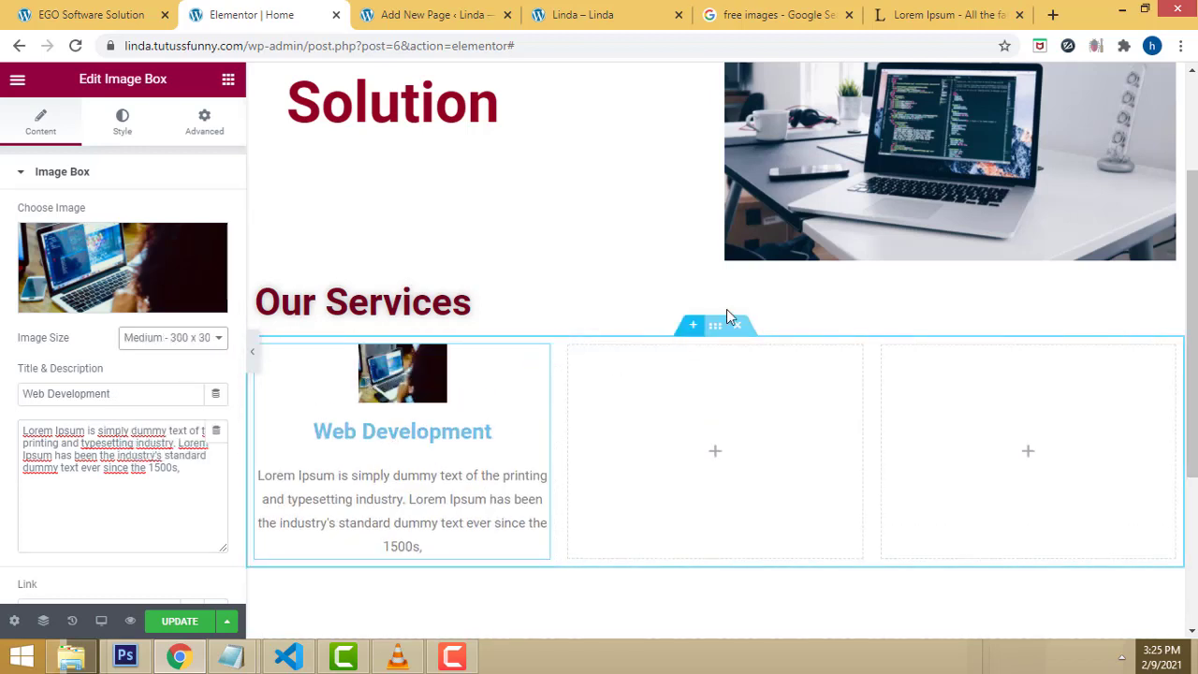
Step: Shrink the Web Development image width to 28% in the Style settings
{"action": "left_click", "coordinate": [121, 120]}
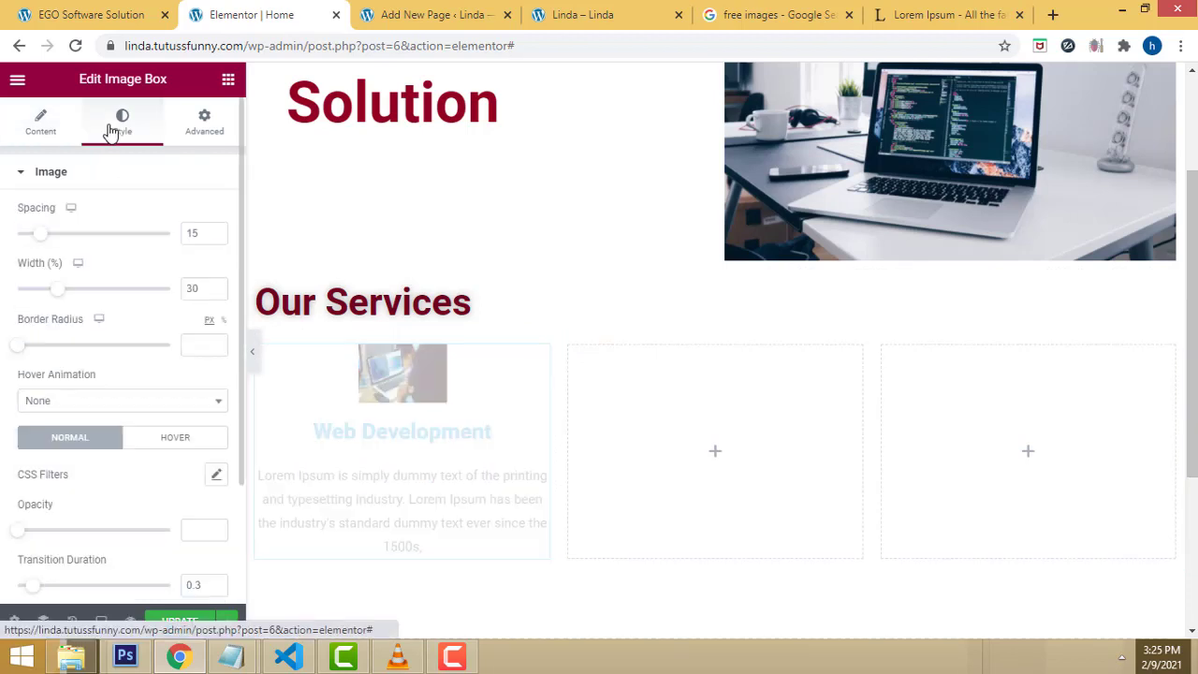
{"action": "mouse_move", "coordinate": [38, 242]}
{"action": "left_mouse_down"}
{"action": "mouse_move", "coordinate": [16, 233]}
{"action": "mouse_move", "coordinate": [38, 232]}
{"action": "left_mouse_up"}
{"action": "mouse_move", "coordinate": [60, 294]}
{"action": "left_mouse_down"}
{"action": "mouse_move", "coordinate": [46, 283]}
{"action": "mouse_move", "coordinate": [58, 284]}
{"action": "left_mouse_up"}
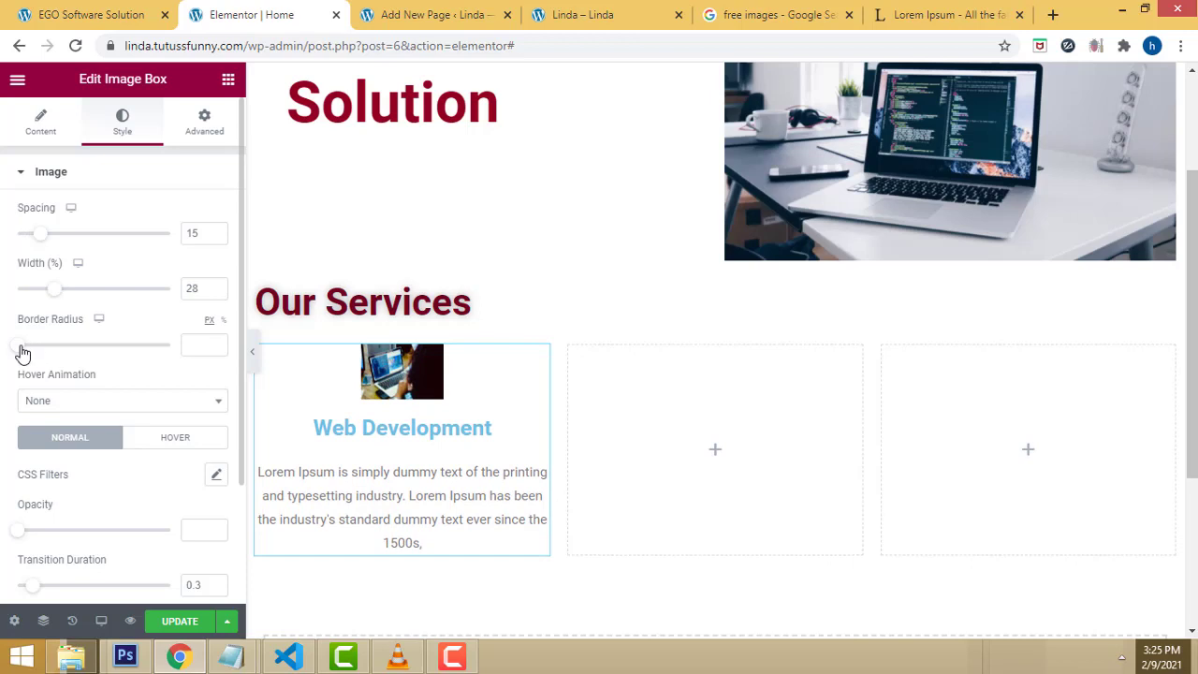
{"action": "left_click_drag", "start_coordinate": [23, 352], "coordinate": [22, 348]}
{"action": "scroll", "coordinate": [154, 395], "scroll_direction": "down", "scroll_amount": 3}
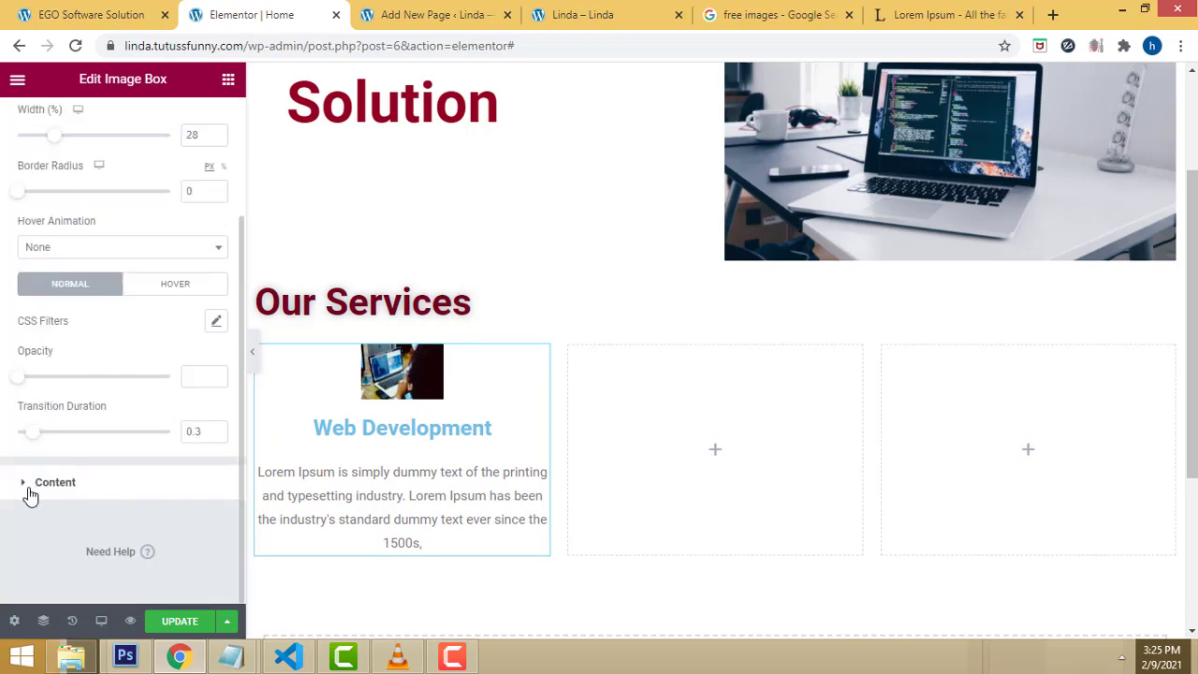
Step: Set the Web Development title's typography size to 30 px
{"action": "left_click", "coordinate": [28, 483]}
{"action": "scroll", "coordinate": [187, 465], "scroll_direction": "down", "scroll_amount": 2}
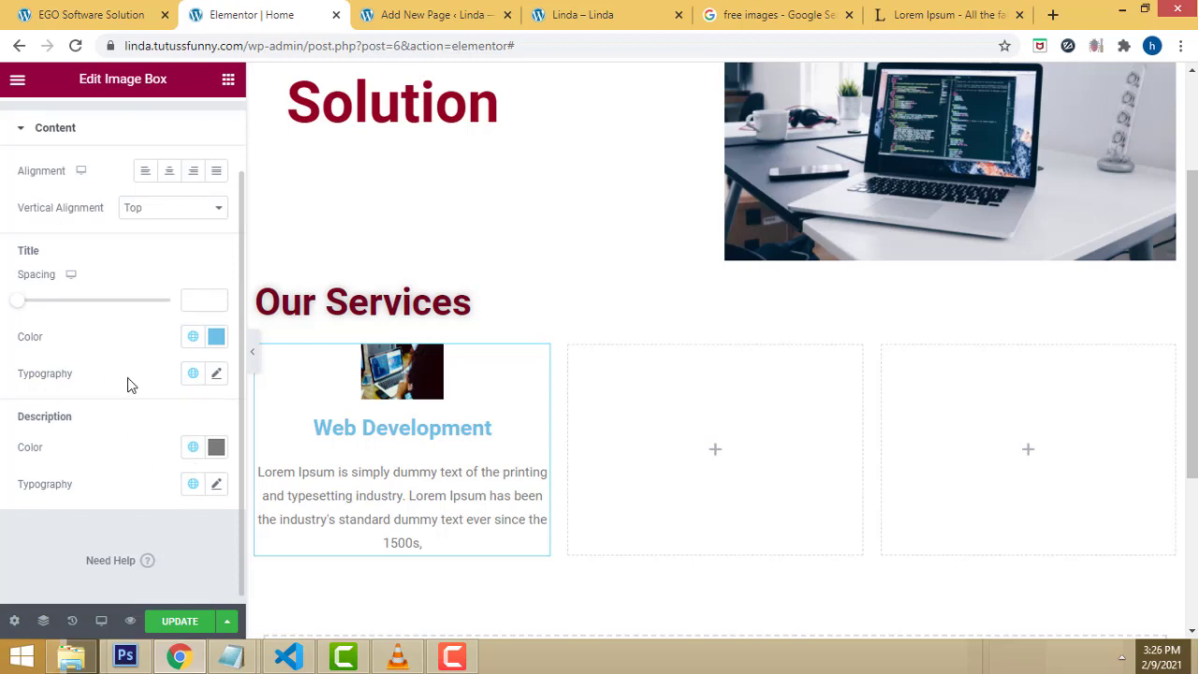
{"action": "left_click", "coordinate": [214, 375]}
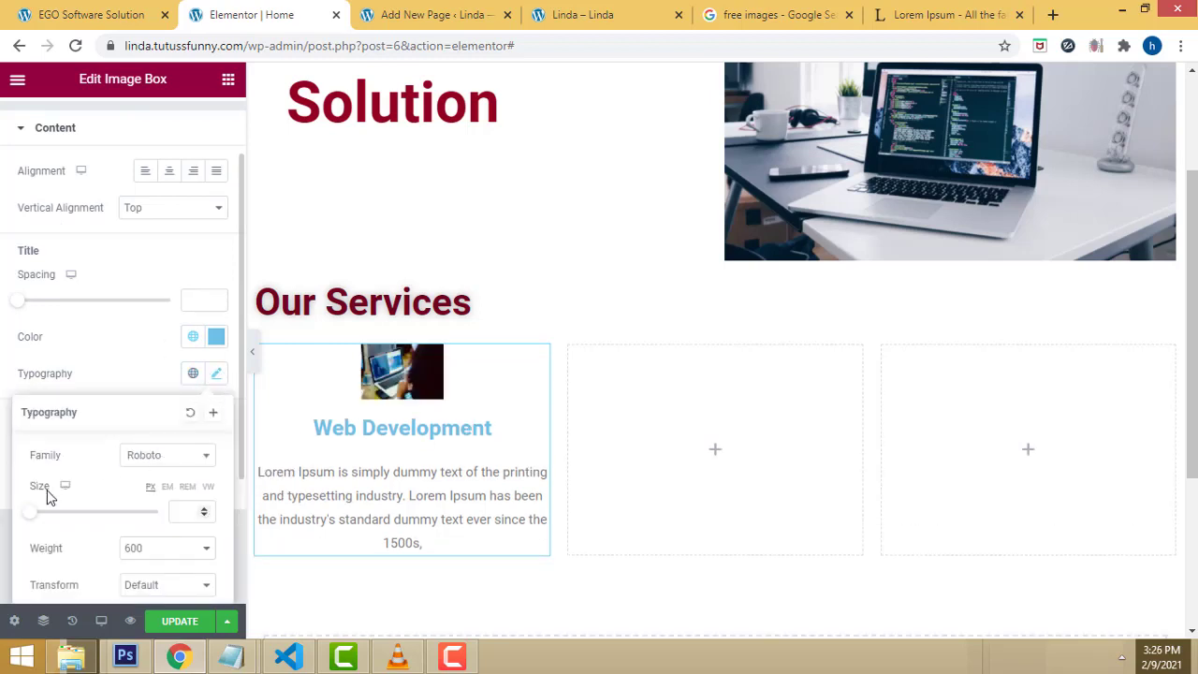
{"action": "left_click_drag", "start_coordinate": [34, 521], "coordinate": [50, 516]}
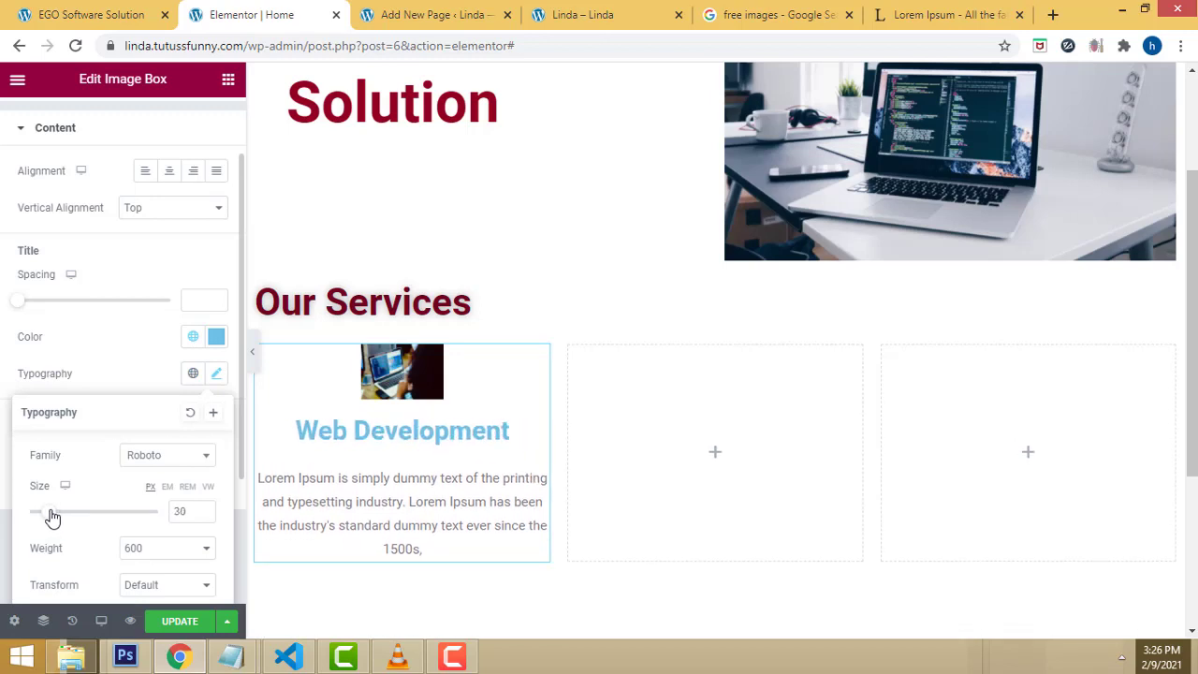
{"action": "scroll", "coordinate": [109, 541], "scroll_direction": "down", "scroll_amount": 1}
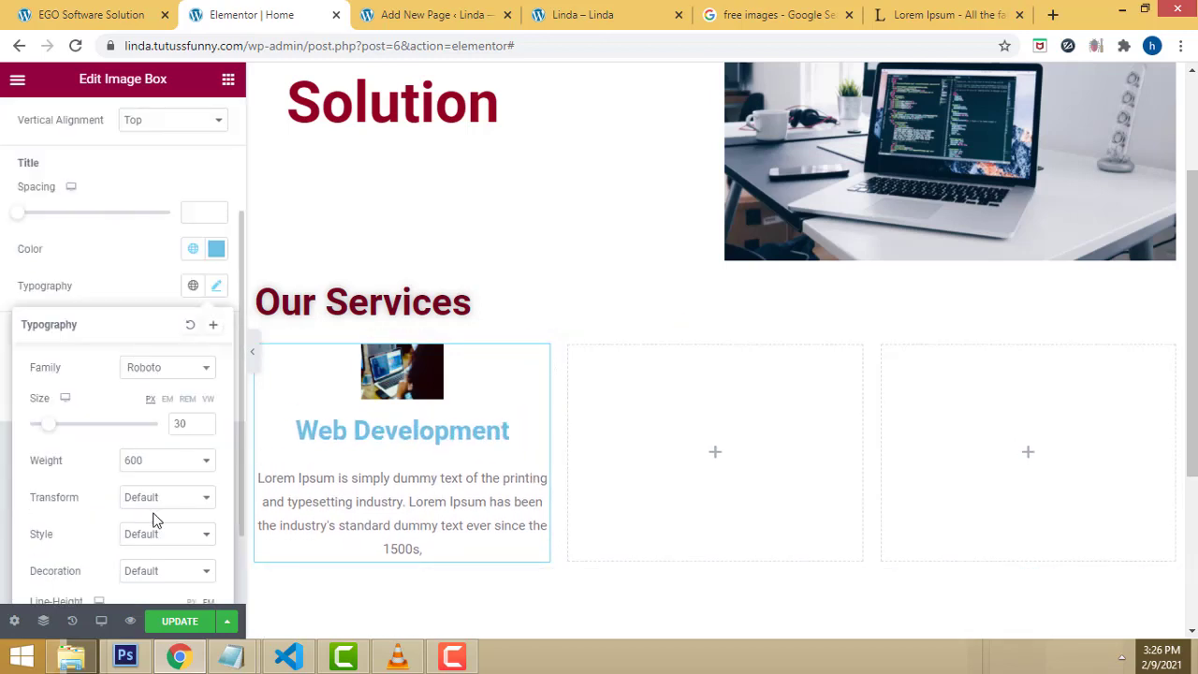
{"action": "scroll", "coordinate": [155, 520], "scroll_direction": "down", "scroll_amount": 1}
{"action": "scroll", "coordinate": [152, 515], "scroll_direction": "up", "scroll_amount": 2}
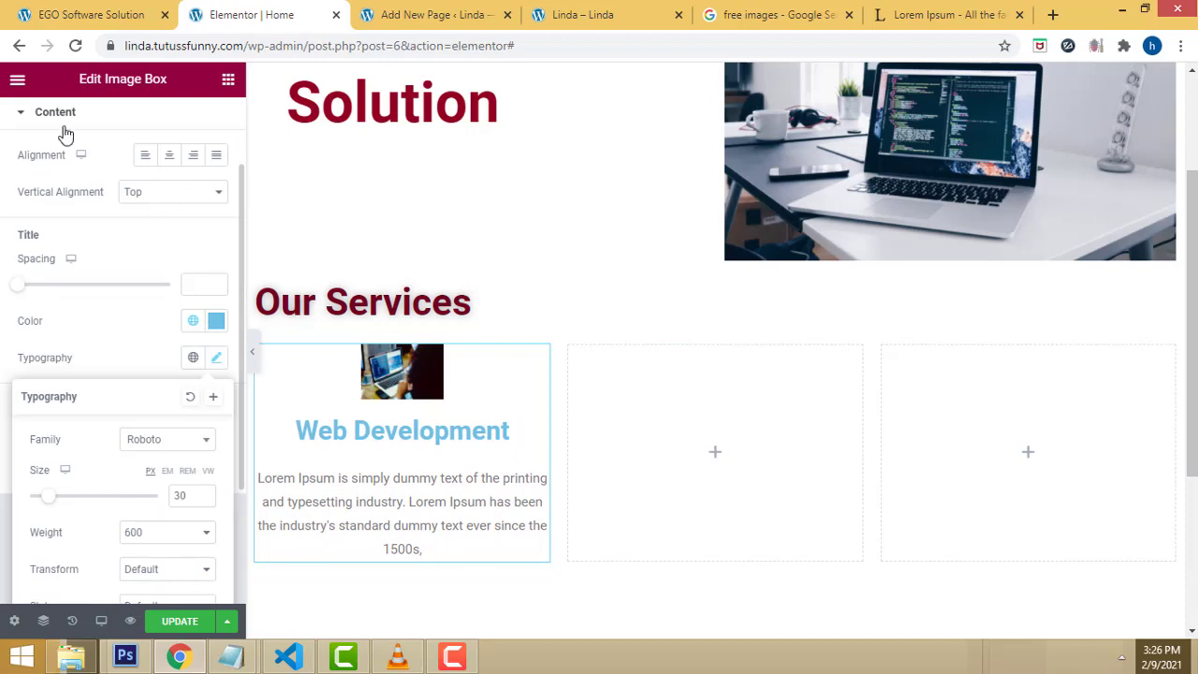
{"action": "left_click", "coordinate": [22, 112]}
{"action": "left_click", "coordinate": [215, 125]}
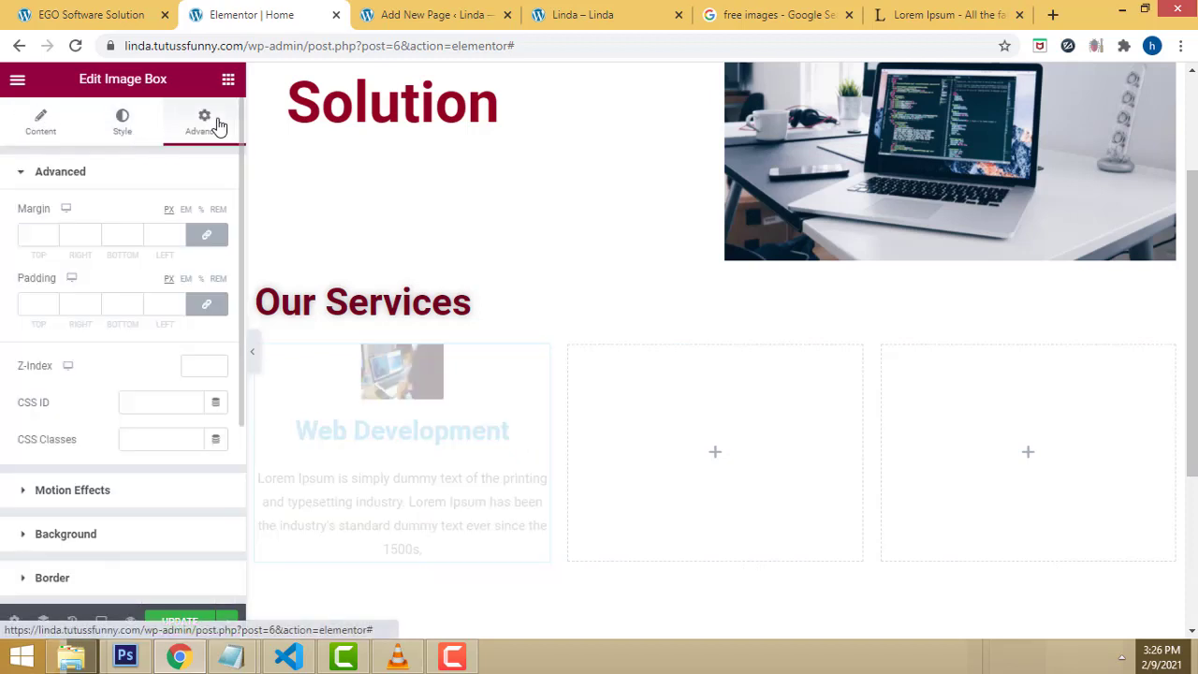
Step: Set the image box margin and padding to 1 on all sides
{"action": "left_click", "coordinate": [51, 239]}
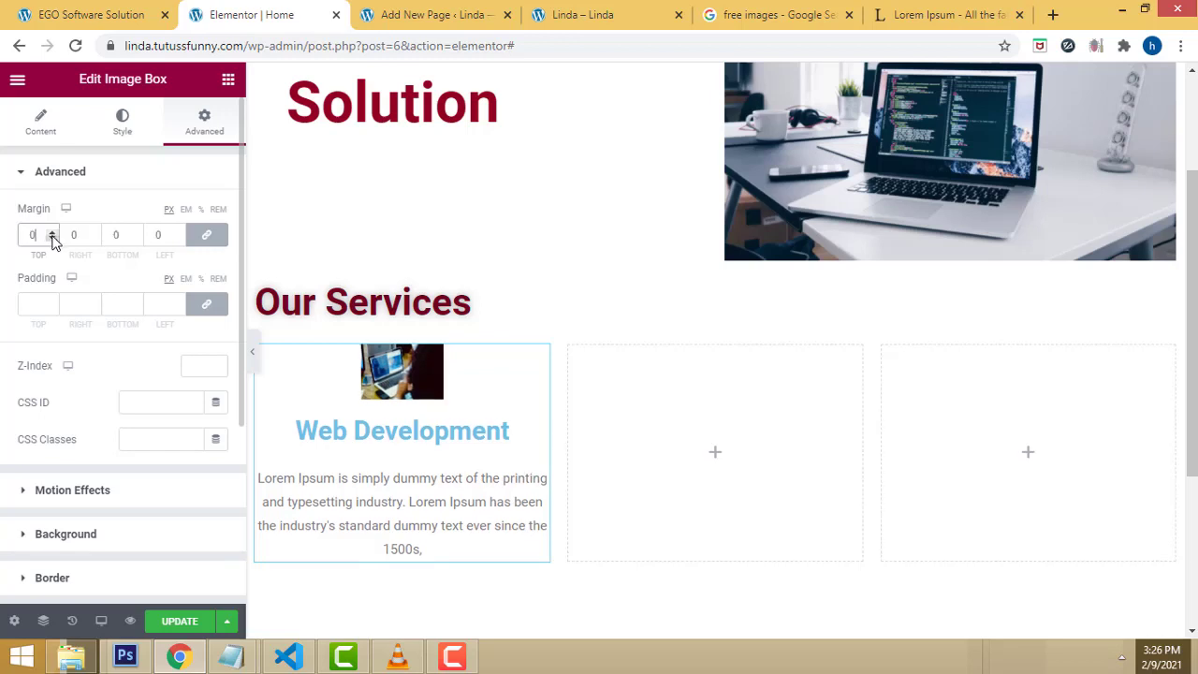
{"action": "left_click", "coordinate": [51, 239]}
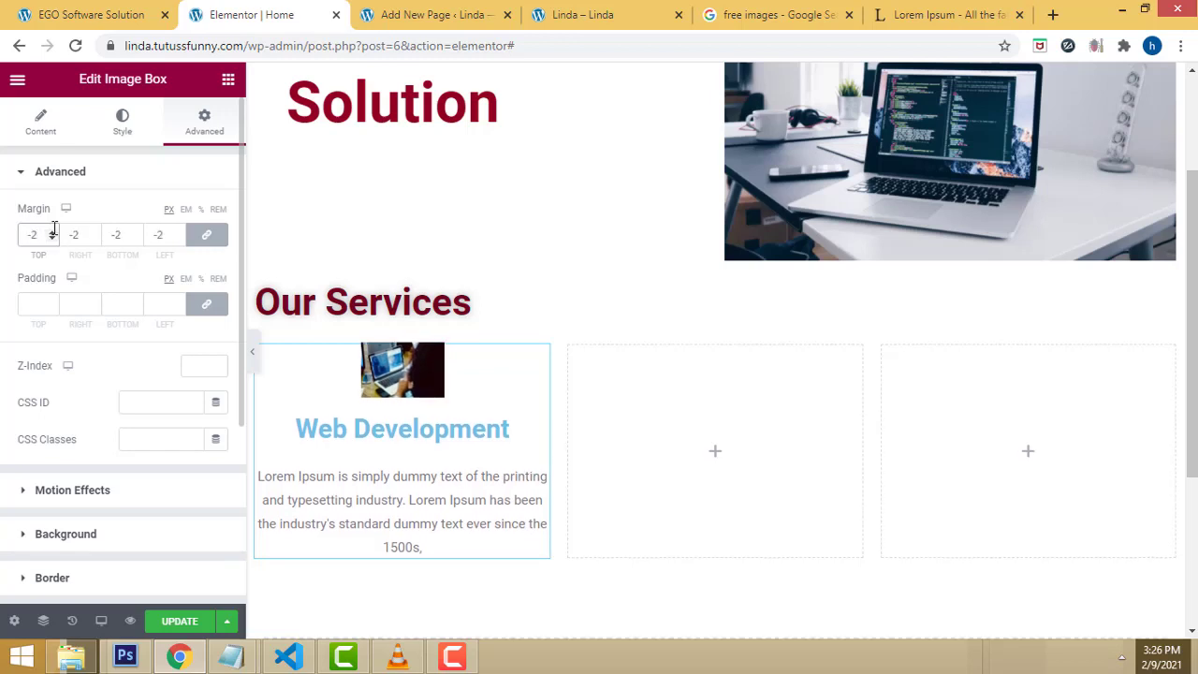
{"action": "left_click", "coordinate": [51, 233]}
{"action": "left_click", "coordinate": [51, 233]}
{"action": "left_click", "coordinate": [51, 233]}
{"action": "left_click", "coordinate": [51, 233]}
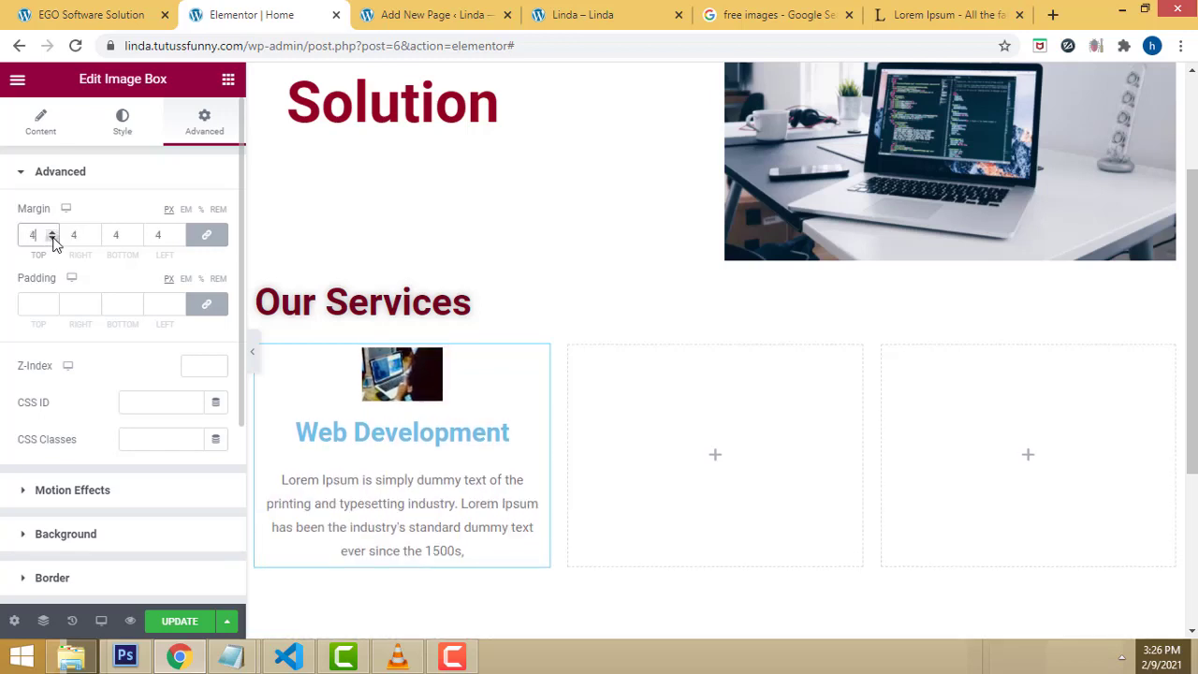
{"action": "left_click", "coordinate": [52, 241]}
{"action": "left_click", "coordinate": [25, 306]}
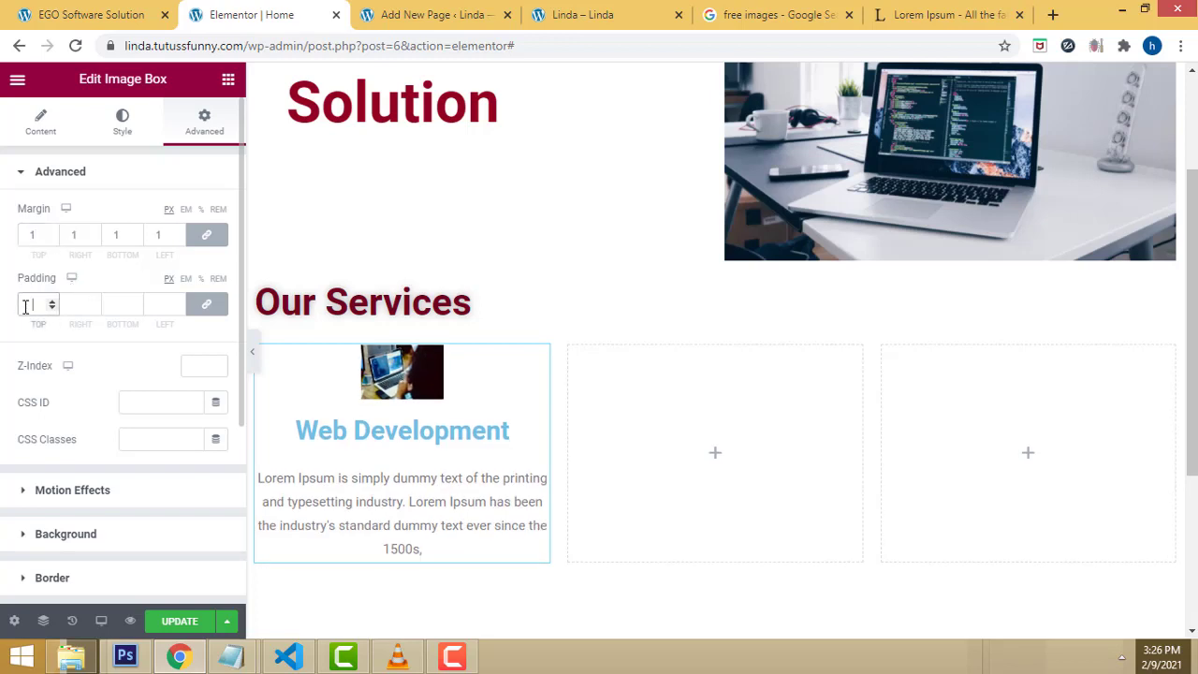
{"action": "left_click", "coordinate": [53, 301]}
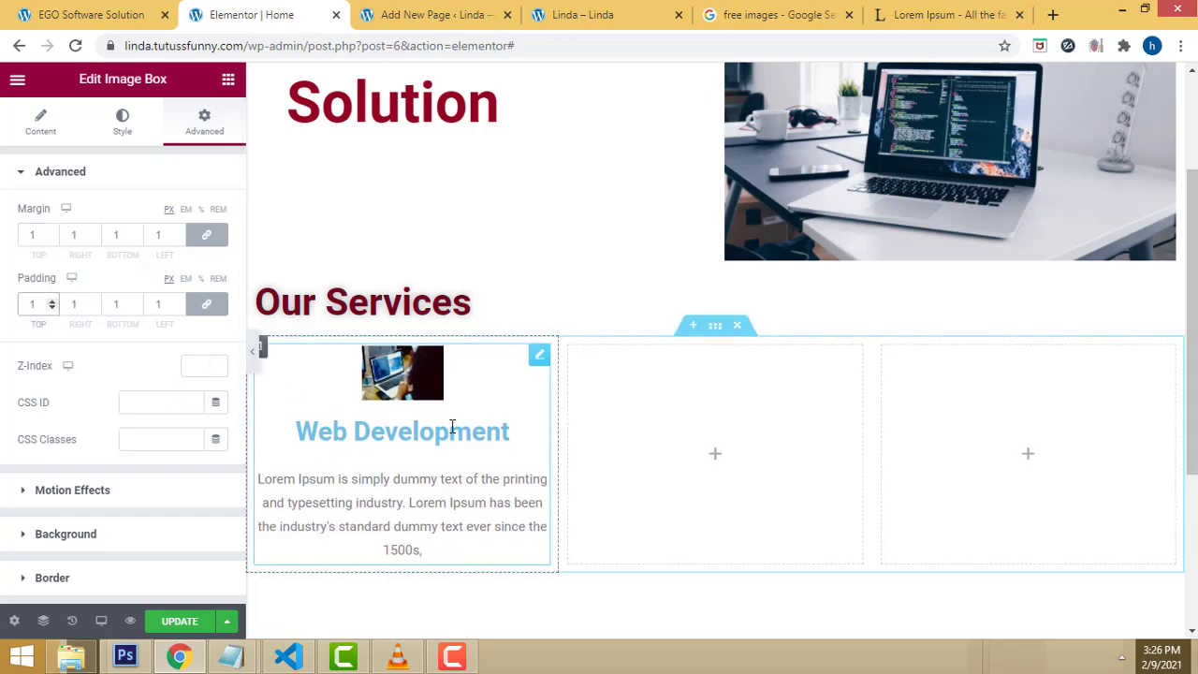
Step: Set the image box's border corner radius to 0 on all sides
{"action": "scroll", "coordinate": [56, 561], "scroll_direction": "down", "scroll_amount": 1}
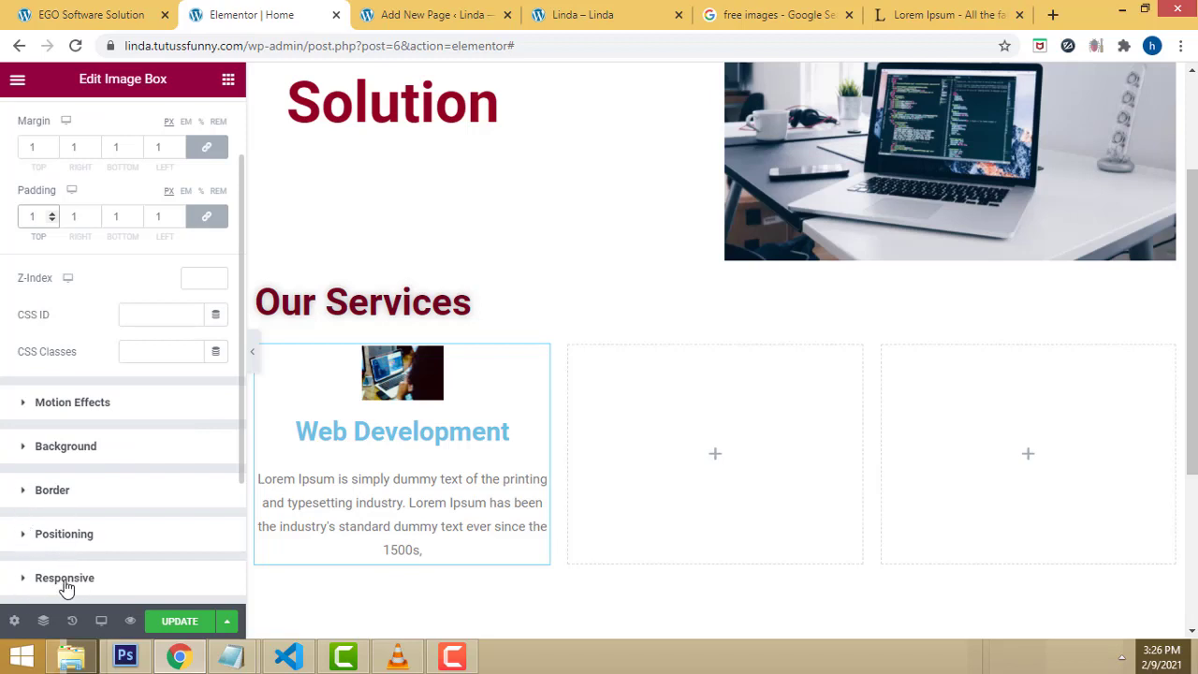
{"action": "left_click", "coordinate": [24, 492]}
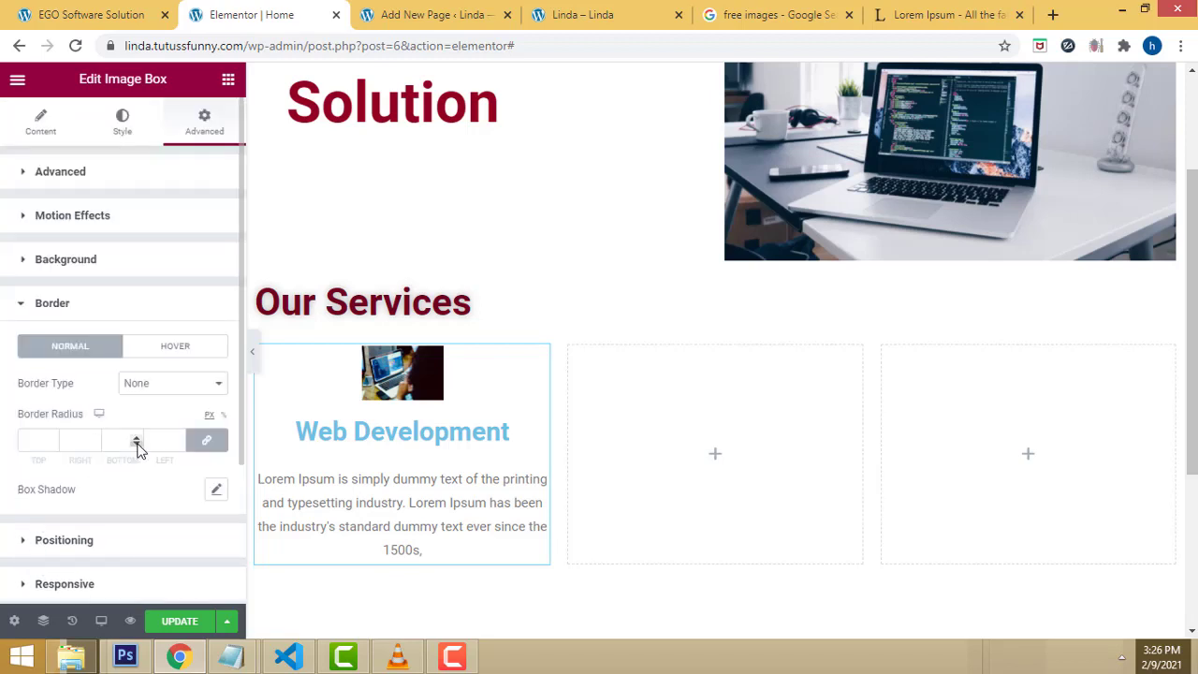
{"action": "left_click", "coordinate": [35, 443]}
{"action": "type", "text": "2"}
{"action": "left_click", "coordinate": [53, 450]}
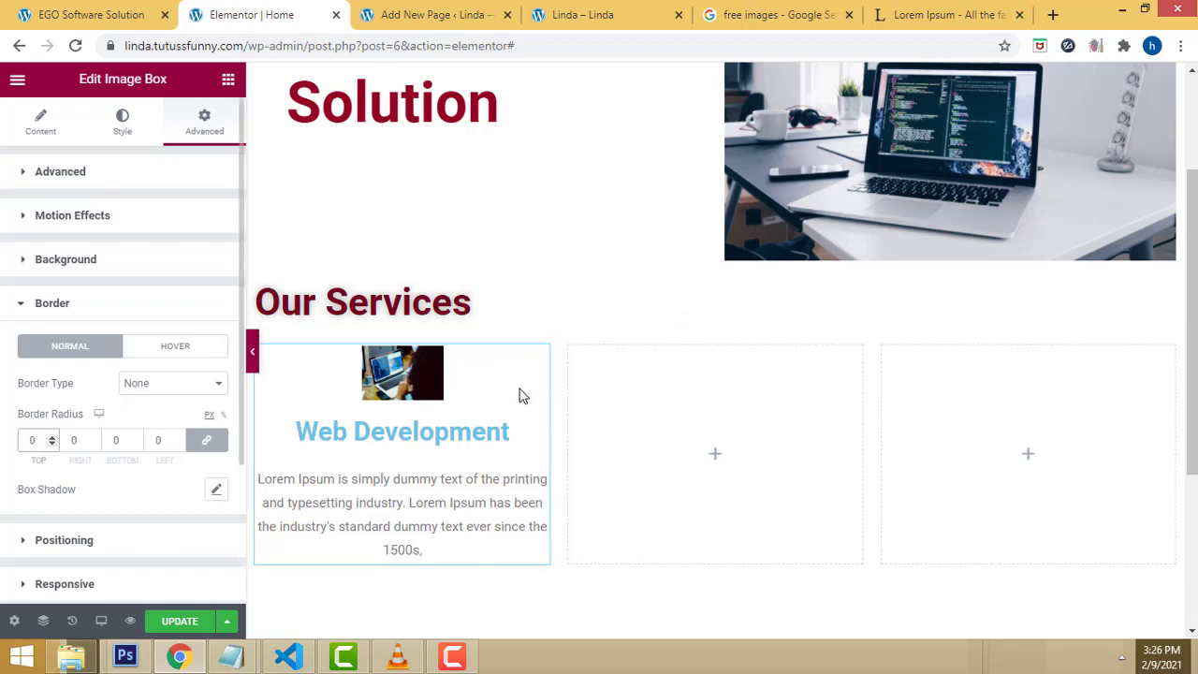
Step: Give the image box a groove border
{"action": "scroll", "coordinate": [112, 391], "scroll_direction": "down", "scroll_amount": 1}
{"action": "scroll", "coordinate": [117, 391], "scroll_direction": "down", "scroll_amount": 1}
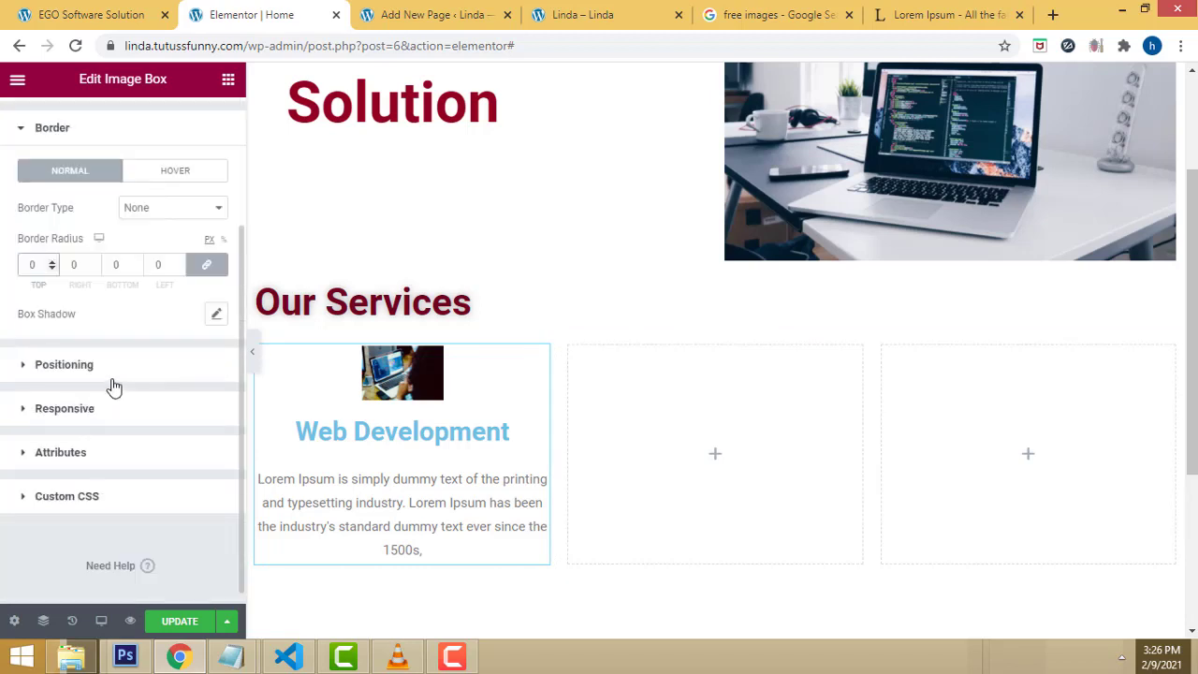
{"action": "scroll", "coordinate": [114, 385], "scroll_direction": "up", "scroll_amount": 1}
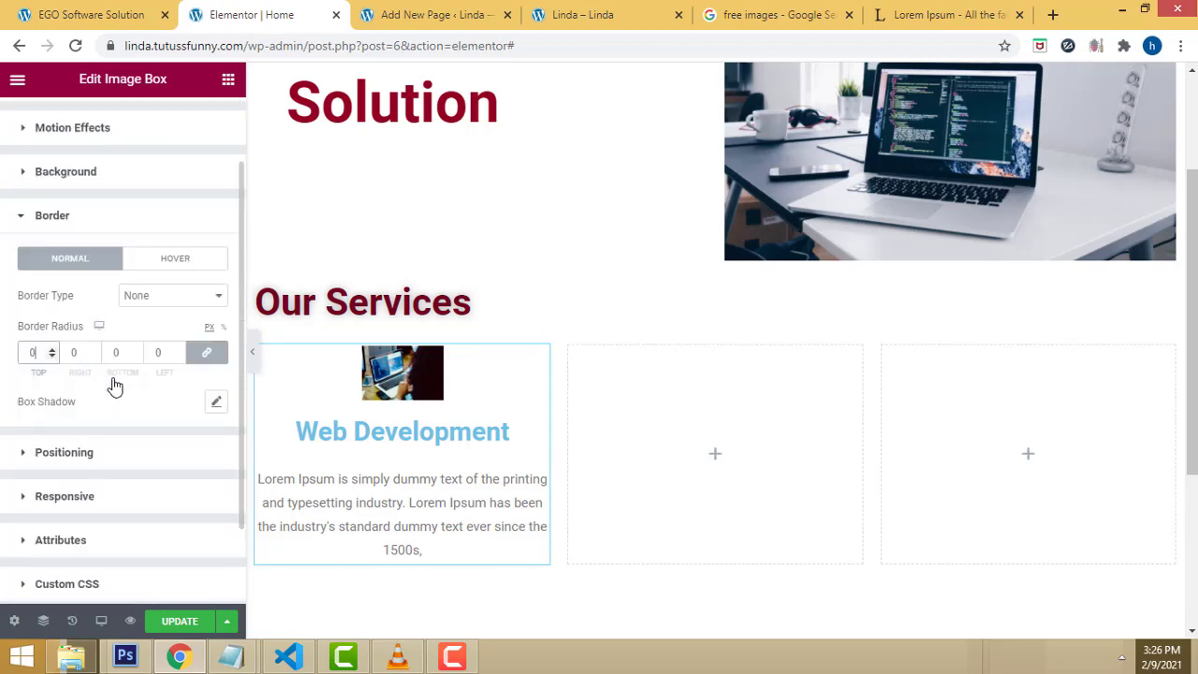
{"action": "left_click", "coordinate": [212, 299]}
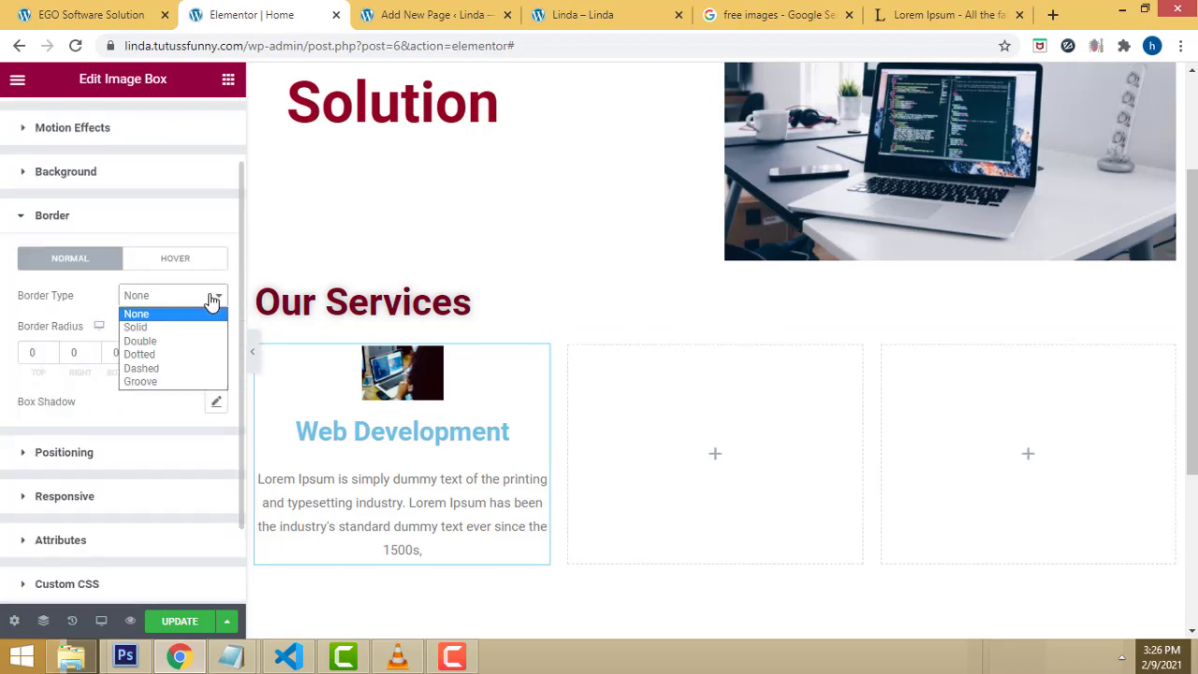
{"action": "left_click", "coordinate": [188, 378]}
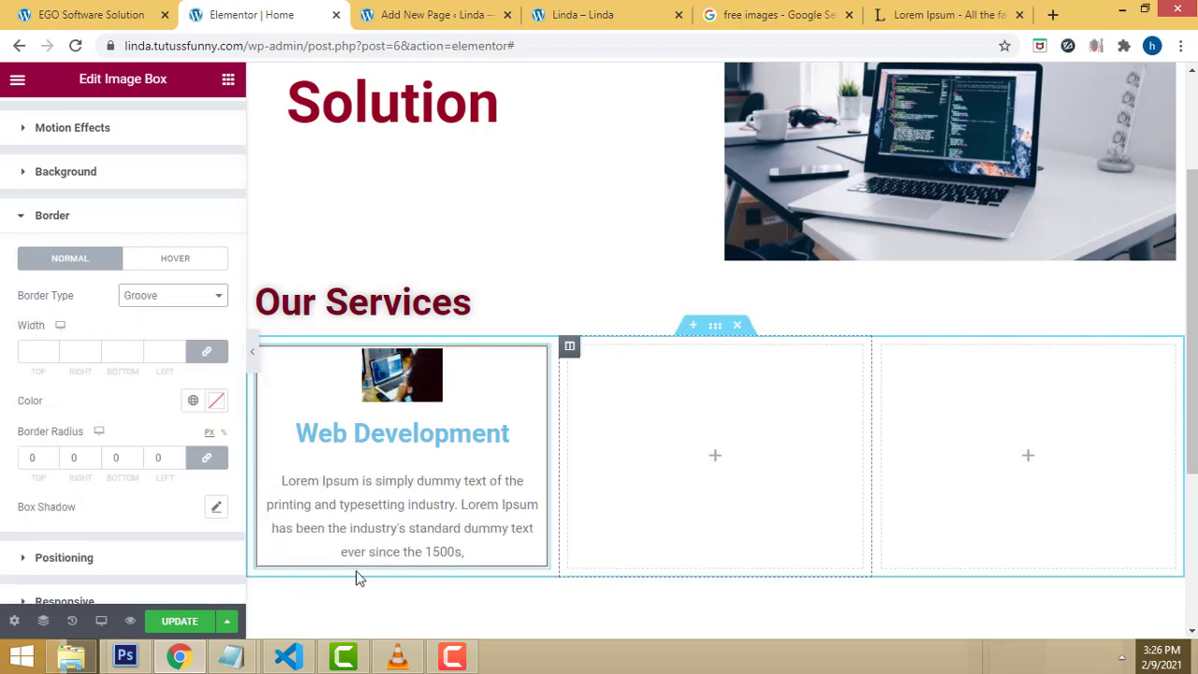
{"action": "left_click", "coordinate": [206, 301]}
{"action": "left_click", "coordinate": [181, 382]}
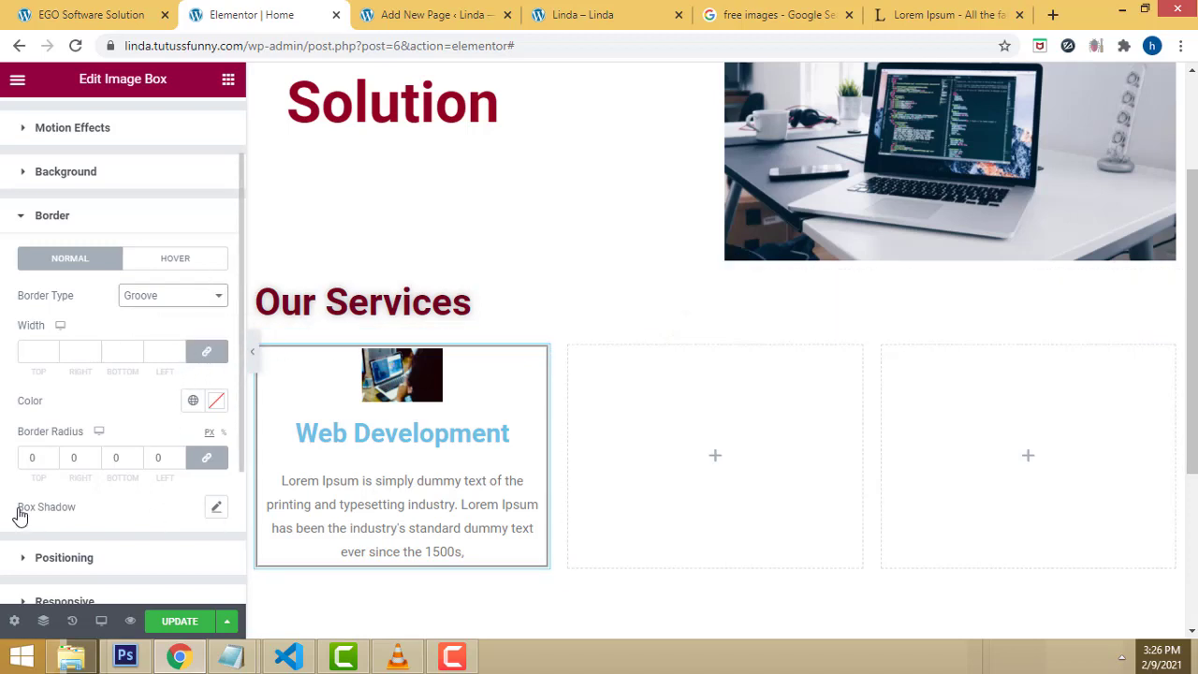
Step: Add a soft box shadow to the image box
{"action": "left_click", "coordinate": [217, 508]}
{"action": "scroll", "coordinate": [181, 541], "scroll_direction": "down", "scroll_amount": 1}
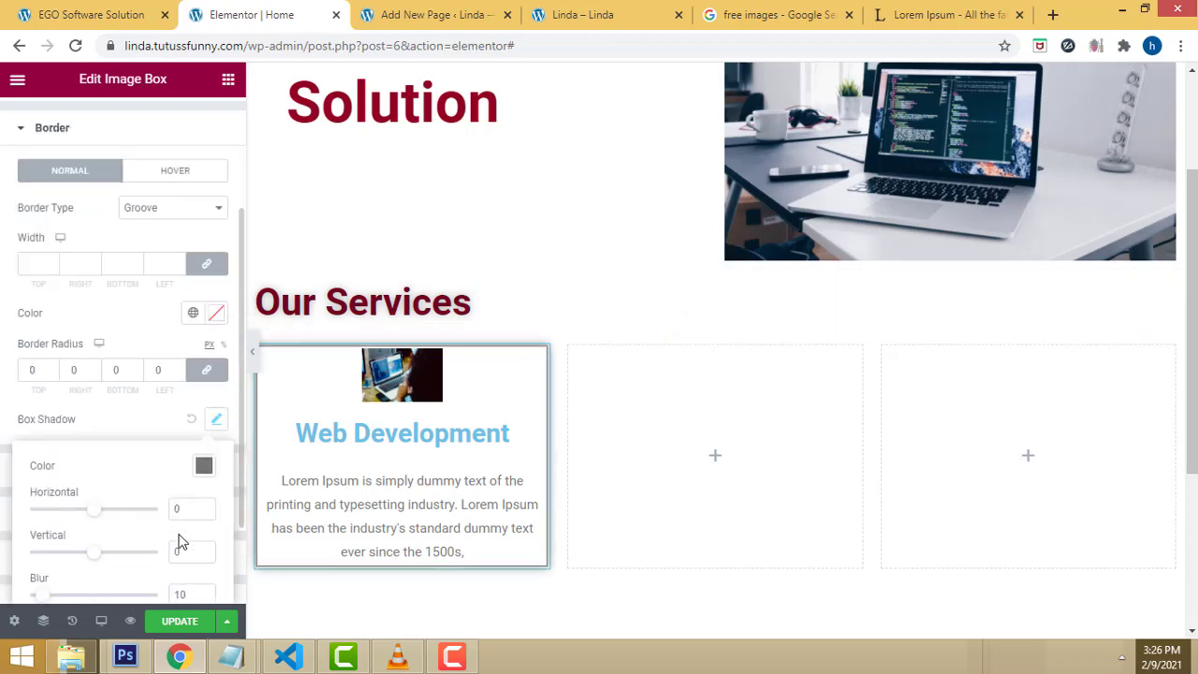
{"action": "left_click", "coordinate": [206, 468]}
{"action": "left_click", "coordinate": [206, 468]}
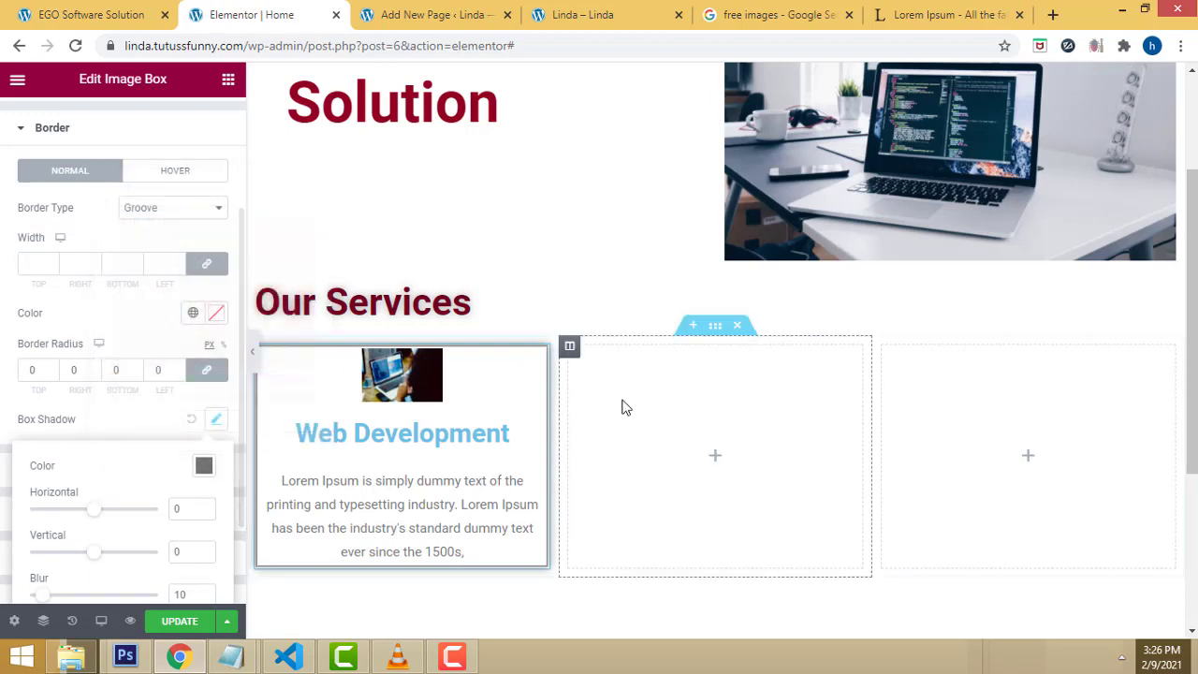
{"action": "left_click", "coordinate": [573, 200]}
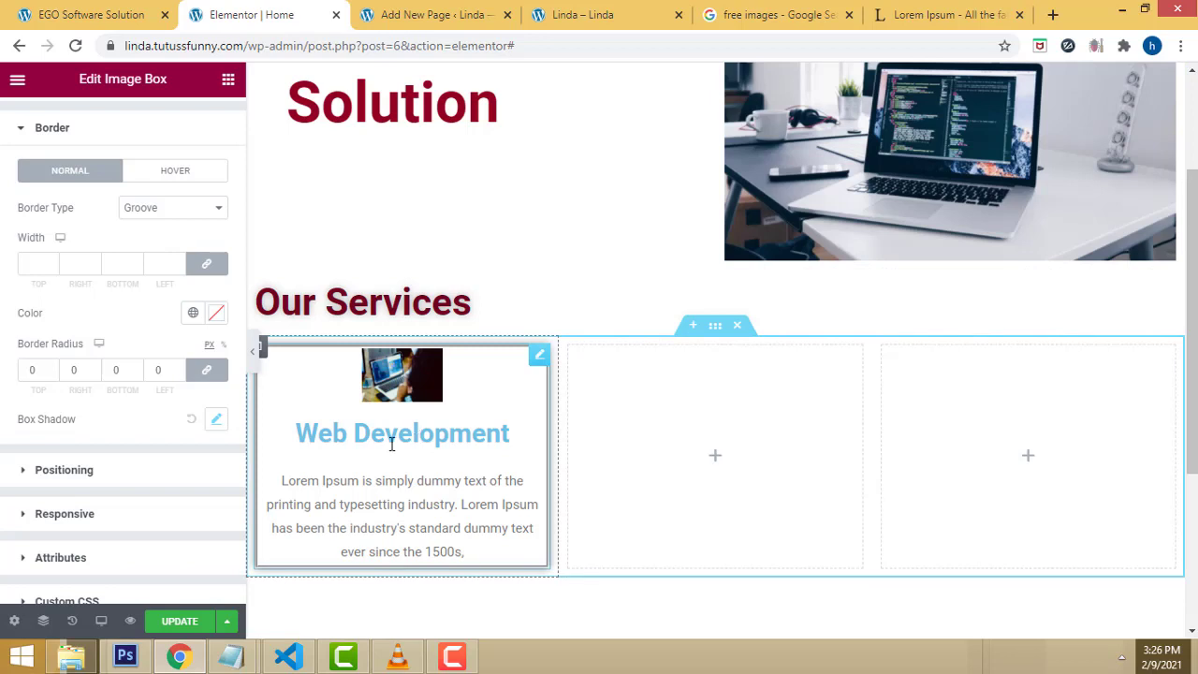
{"action": "scroll", "coordinate": [174, 409], "scroll_direction": "up", "scroll_amount": 2}
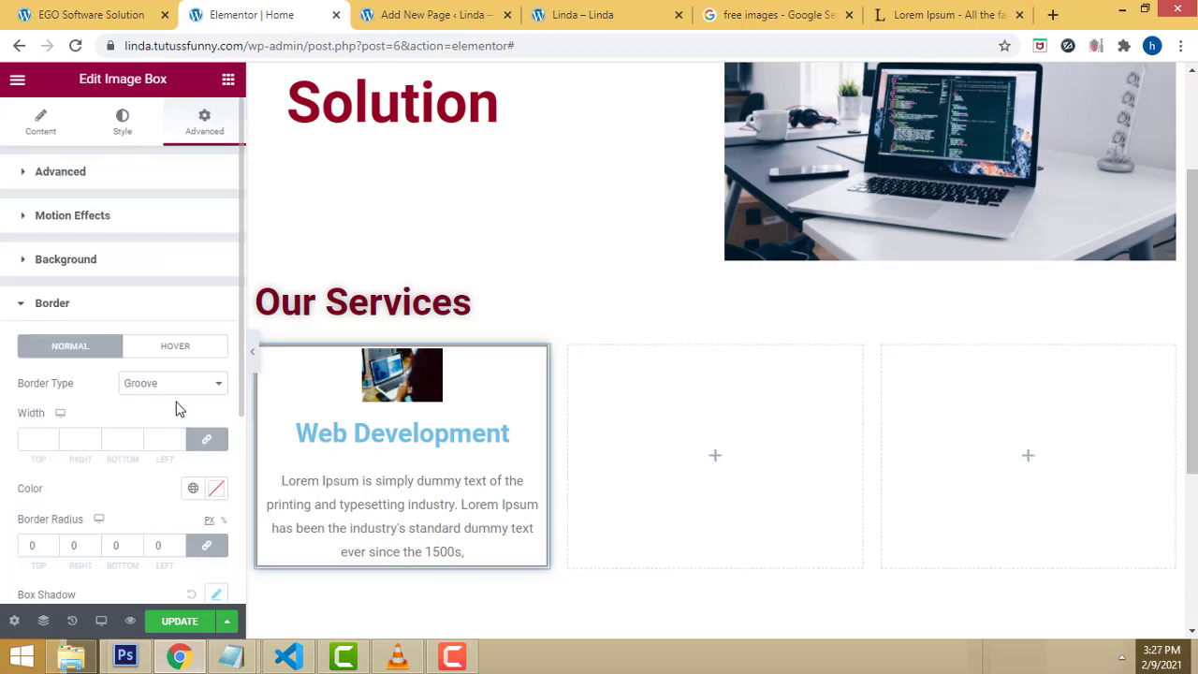
{"action": "scroll", "coordinate": [176, 412], "scroll_direction": "down", "scroll_amount": 1}
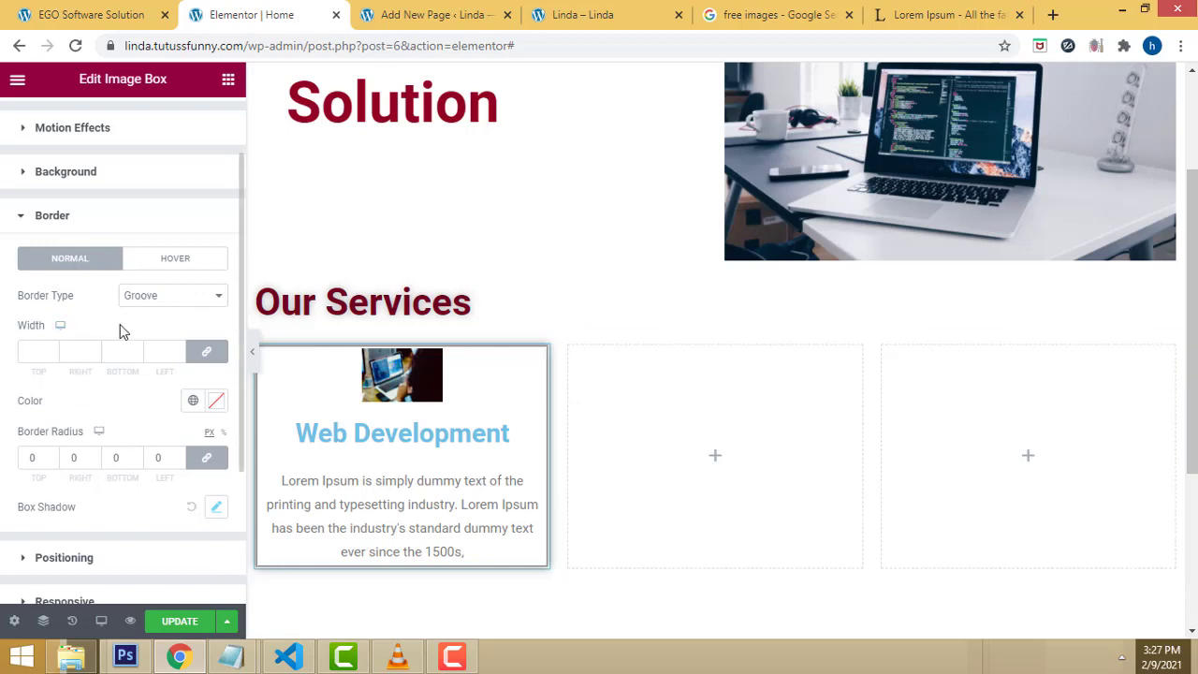
Step: Try a dashed border, revert to groove, and save the page
{"action": "left_click", "coordinate": [208, 298]}
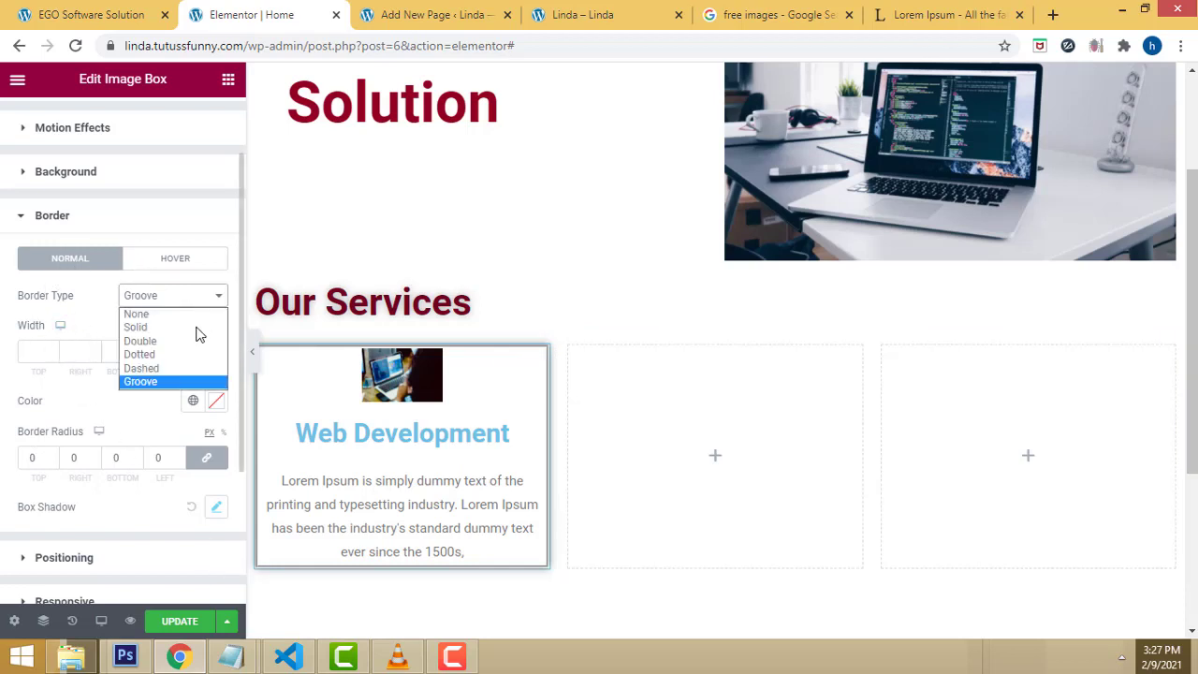
{"action": "left_click", "coordinate": [174, 367]}
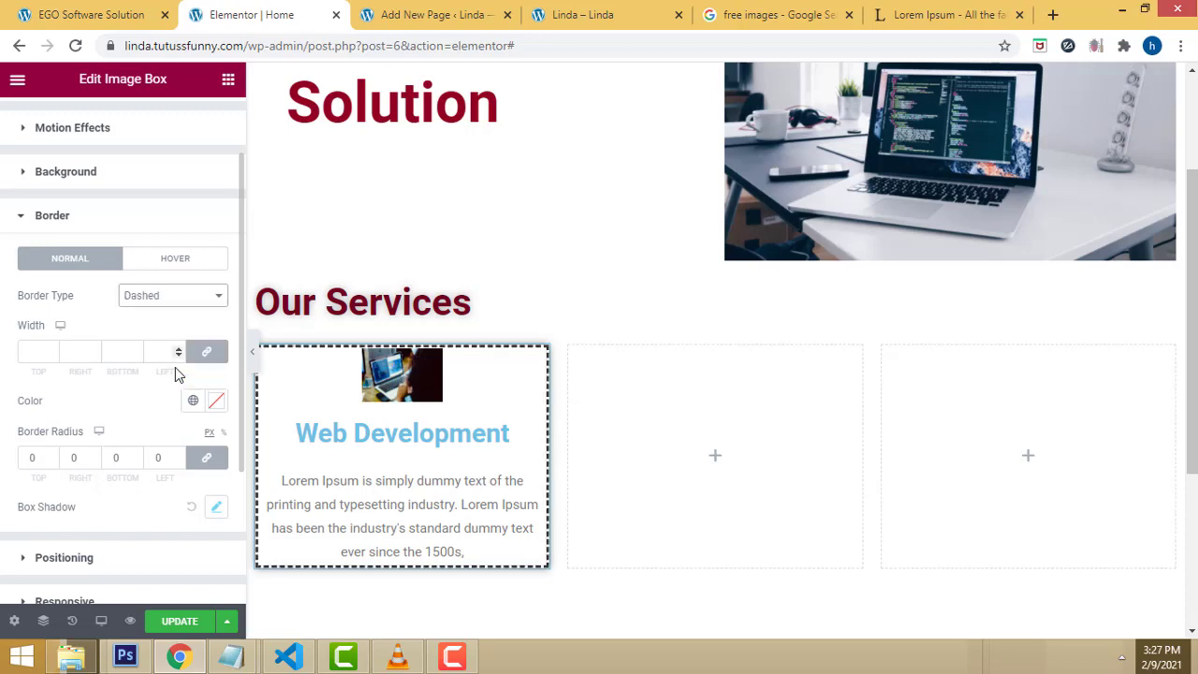
{"action": "left_click", "coordinate": [220, 299]}
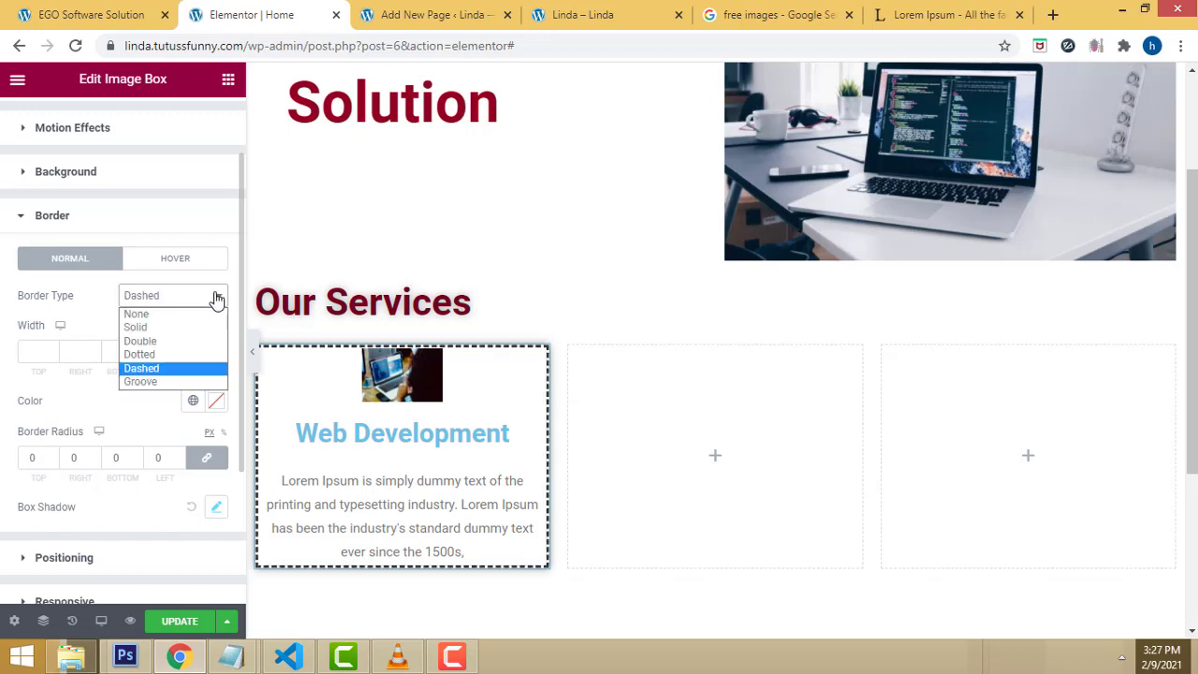
{"action": "left_click", "coordinate": [142, 382]}
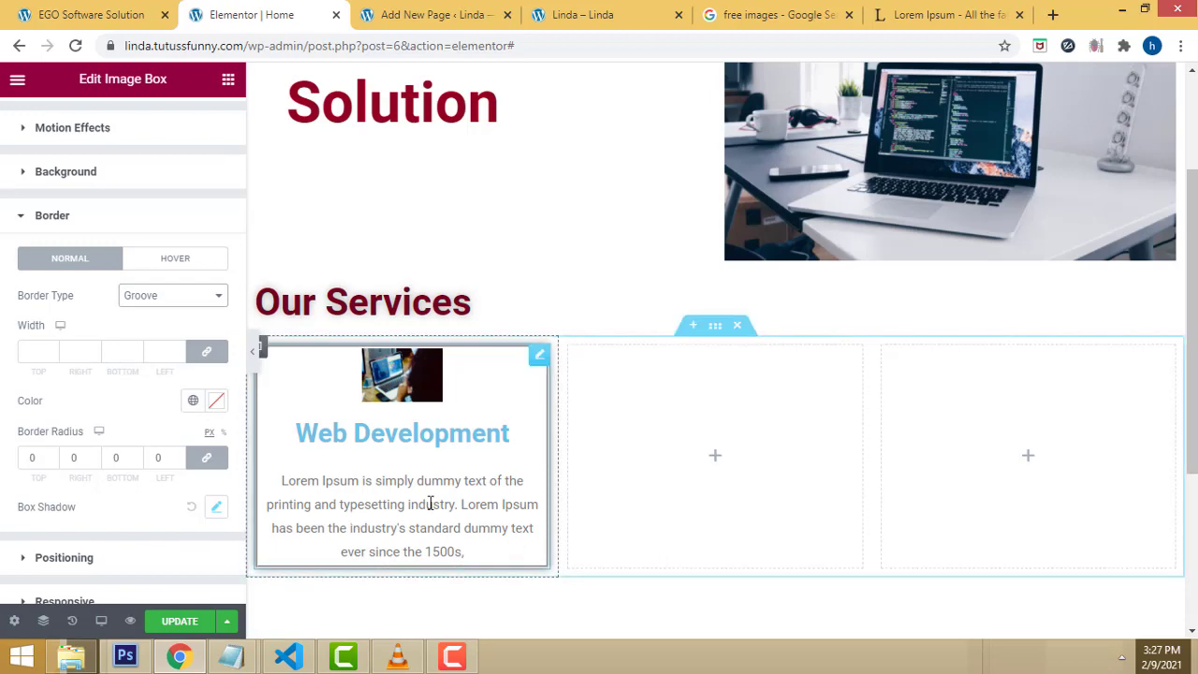
{"action": "scroll", "coordinate": [626, 224], "scroll_direction": "up", "scroll_amount": 1}
{"action": "scroll", "coordinate": [636, 236], "scroll_direction": "down", "scroll_amount": 1}
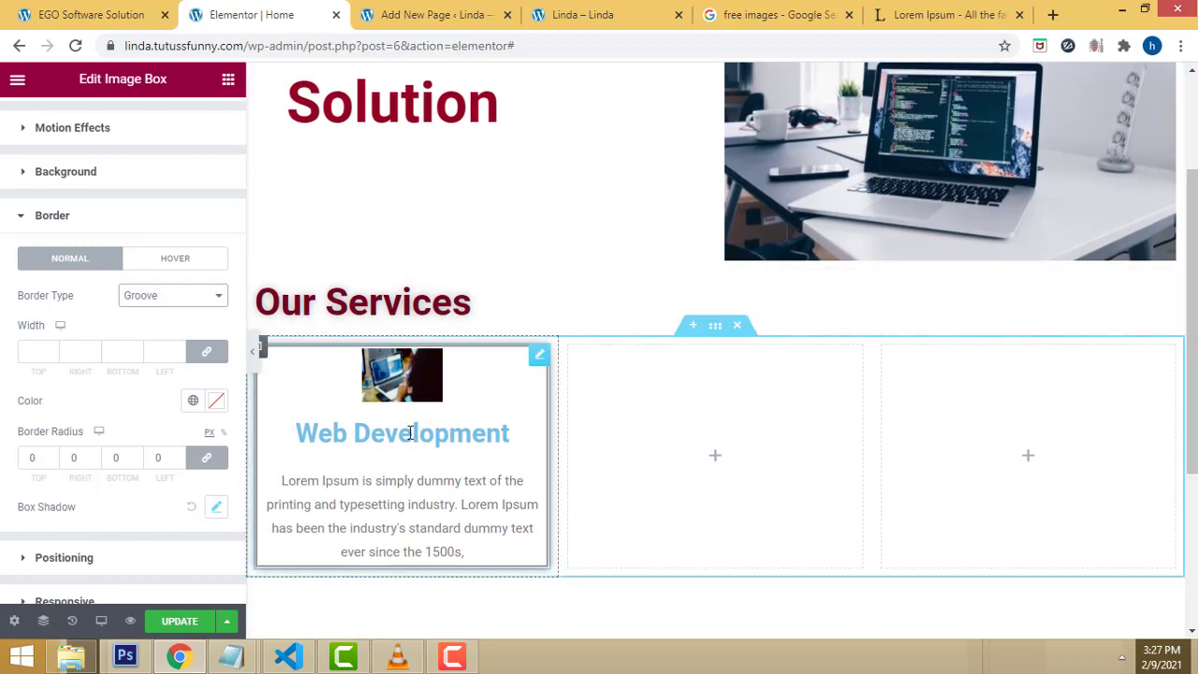
{"action": "left_click", "coordinate": [184, 624]}
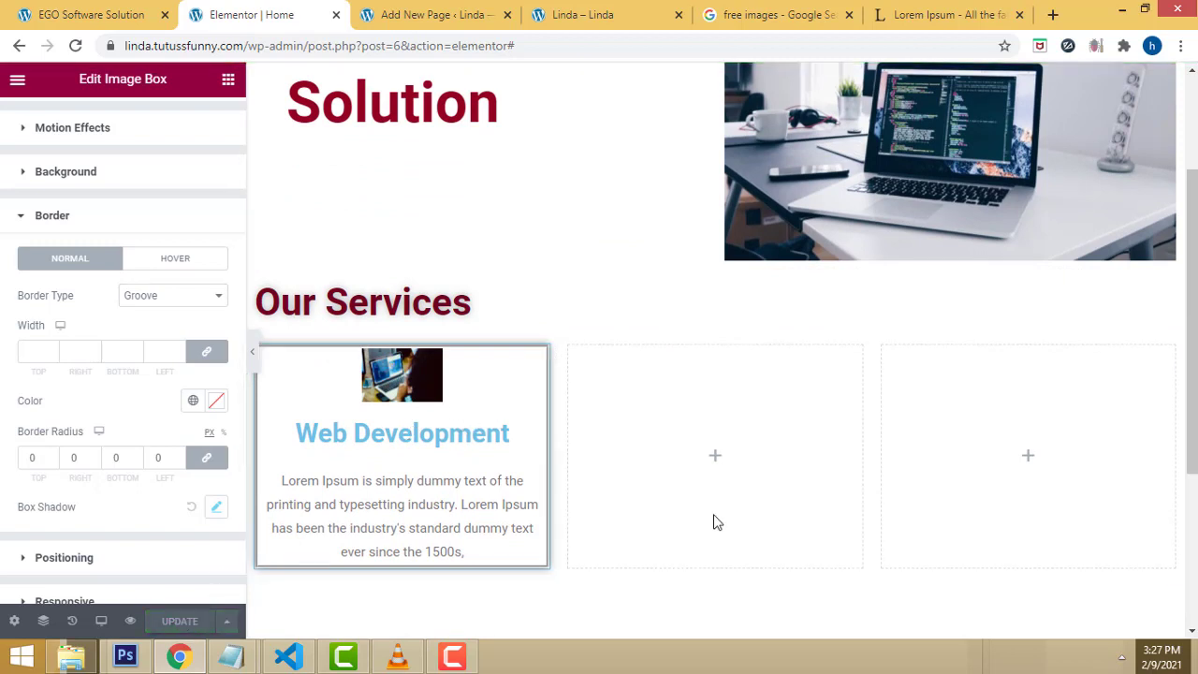
Step: Copy the Web Development image box and paste it into the middle and right columns
{"action": "right_click", "coordinate": [486, 364]}
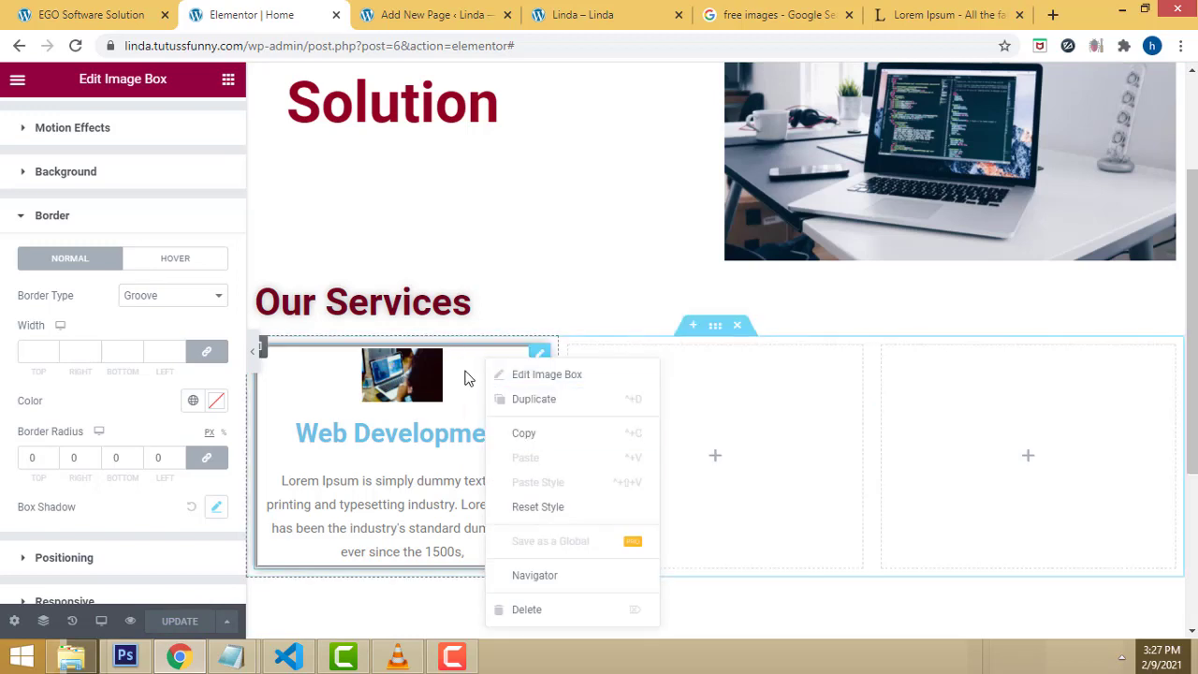
{"action": "right_click", "coordinate": [466, 374]}
{"action": "left_click", "coordinate": [502, 446]}
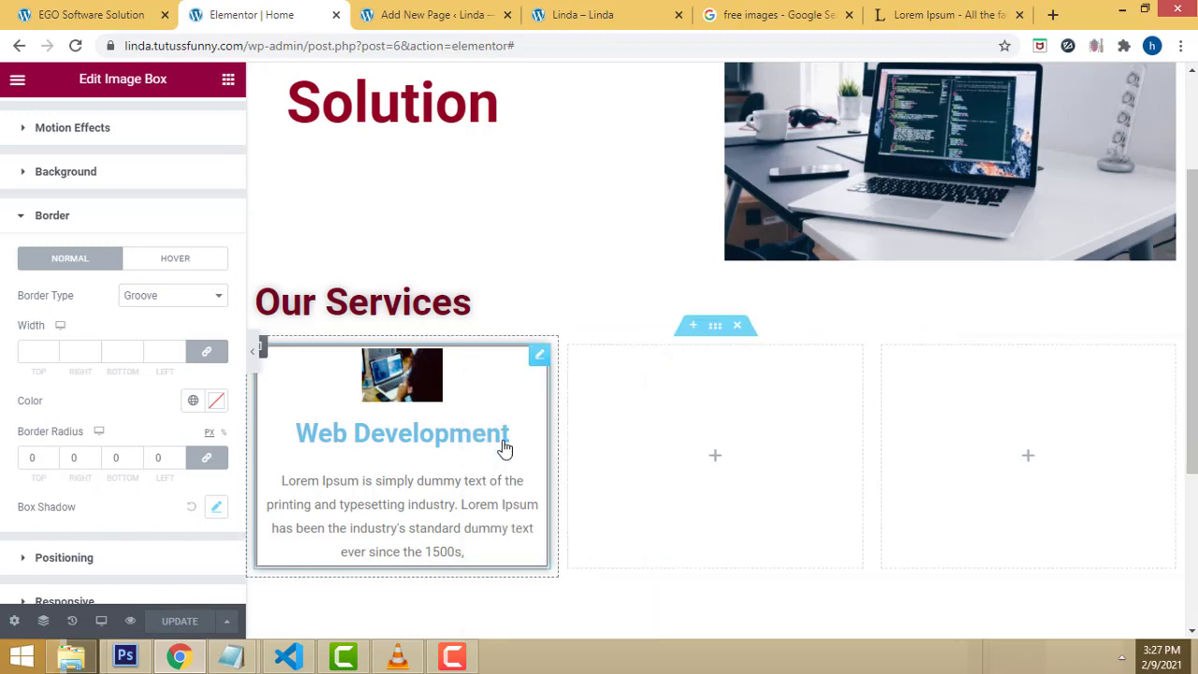
{"action": "left_click", "coordinate": [615, 365]}
{"action": "right_click", "coordinate": [615, 366]}
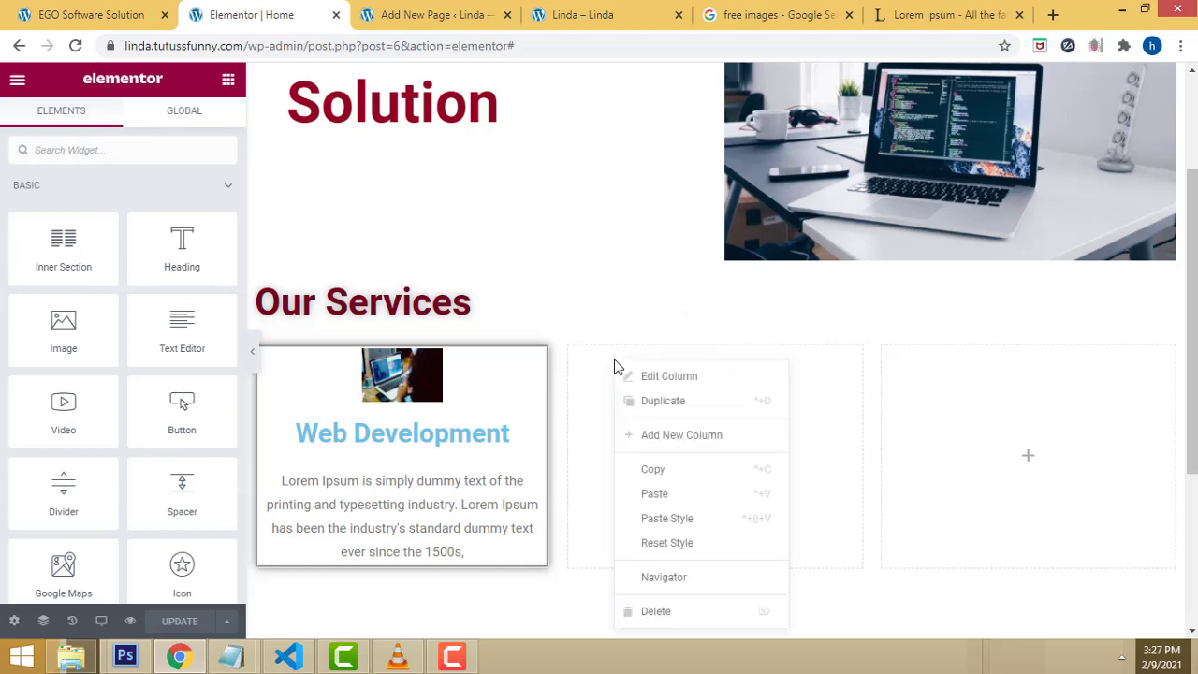
{"action": "left_click", "coordinate": [656, 494]}
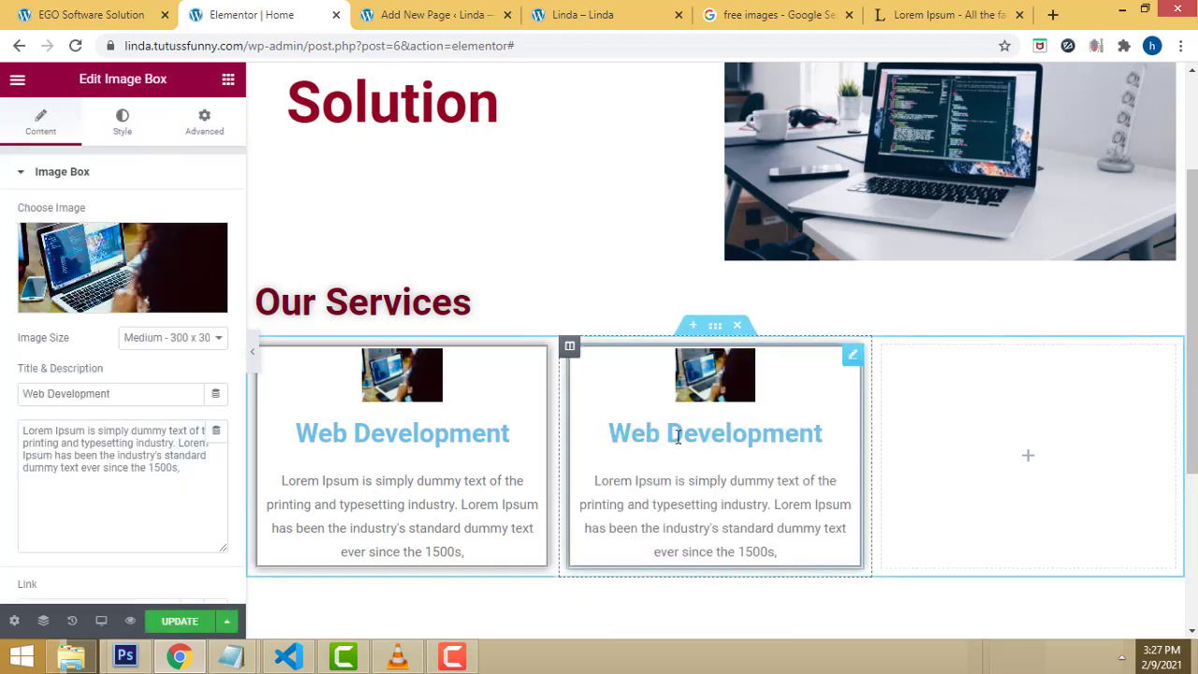
{"action": "right_click", "coordinate": [940, 367]}
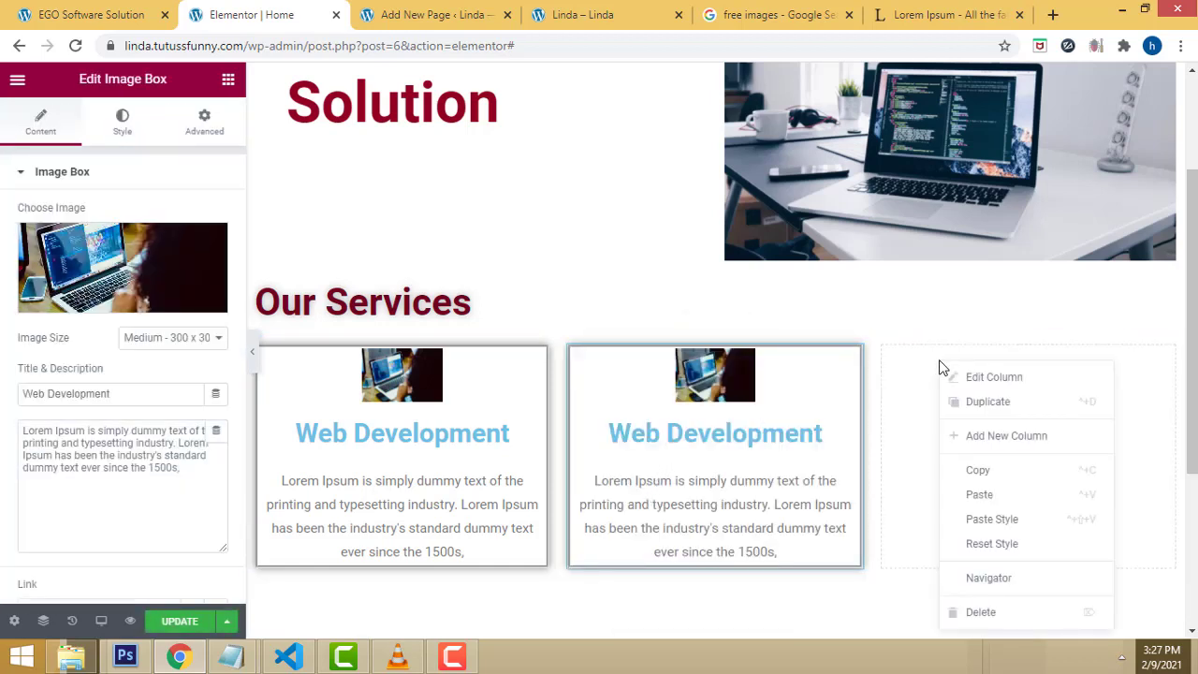
{"action": "left_click", "coordinate": [979, 494]}
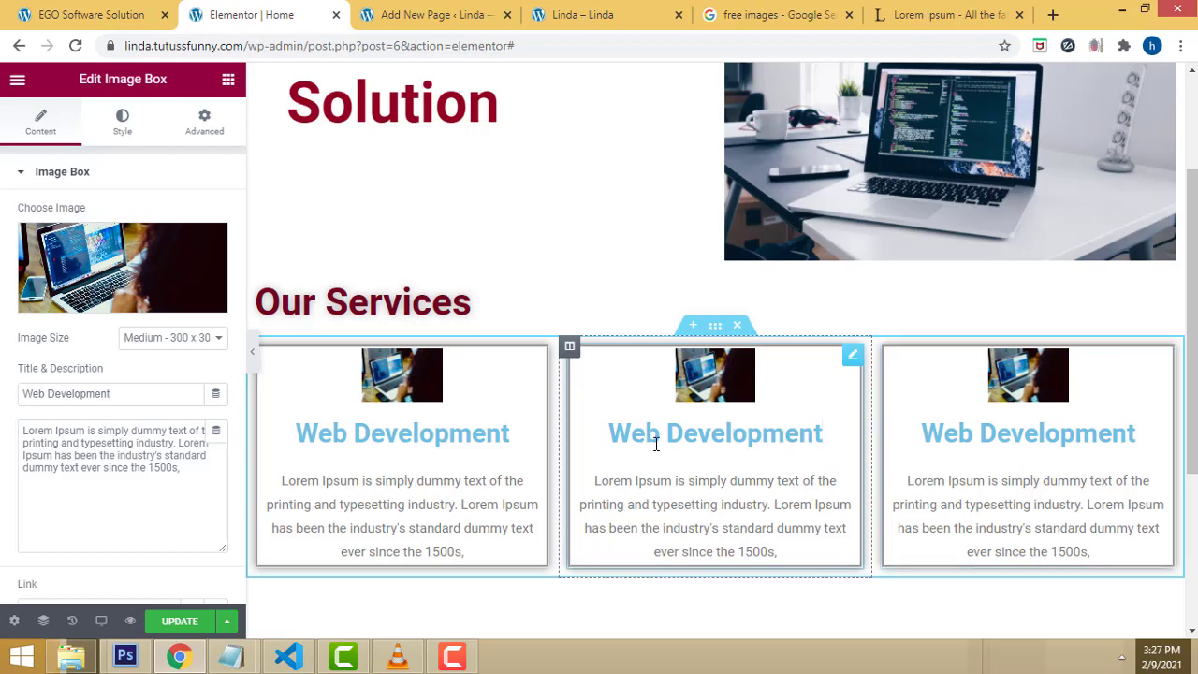
Step: Retitle the middle box 'Software Development' and change its image to 2.jpg
{"action": "left_click_drag", "start_coordinate": [666, 430], "coordinate": [608, 432]}
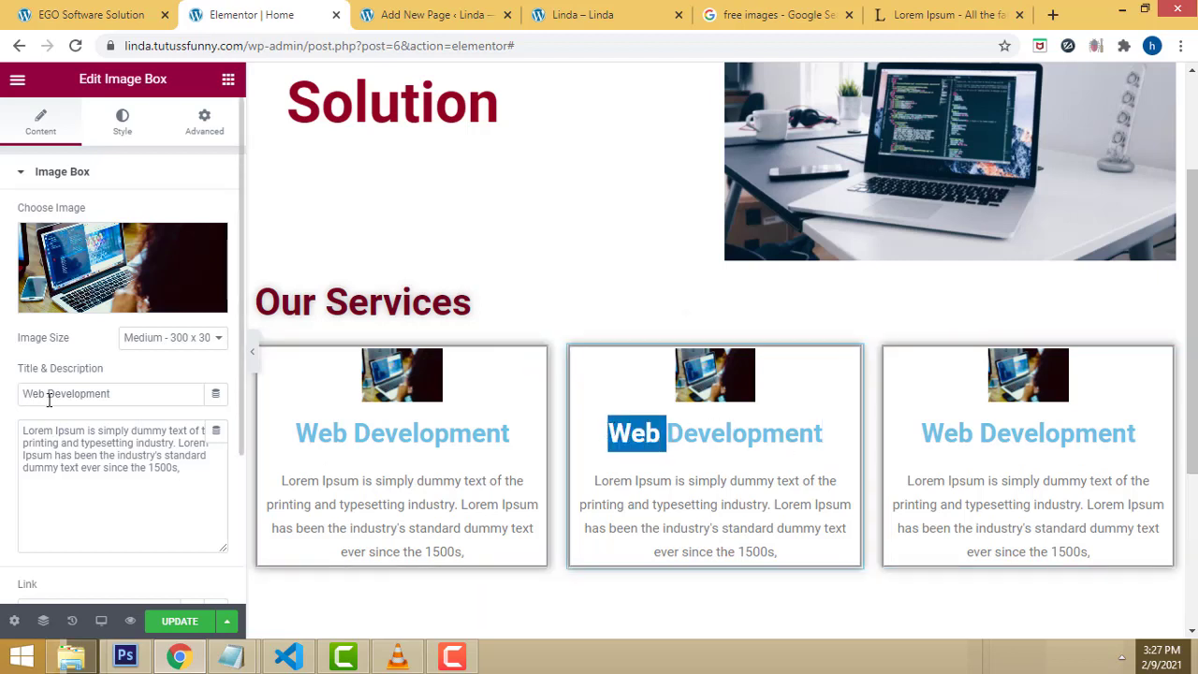
{"action": "left_click_drag", "start_coordinate": [47, 395], "coordinate": [8, 395]}
{"action": "type", "text": "S"}
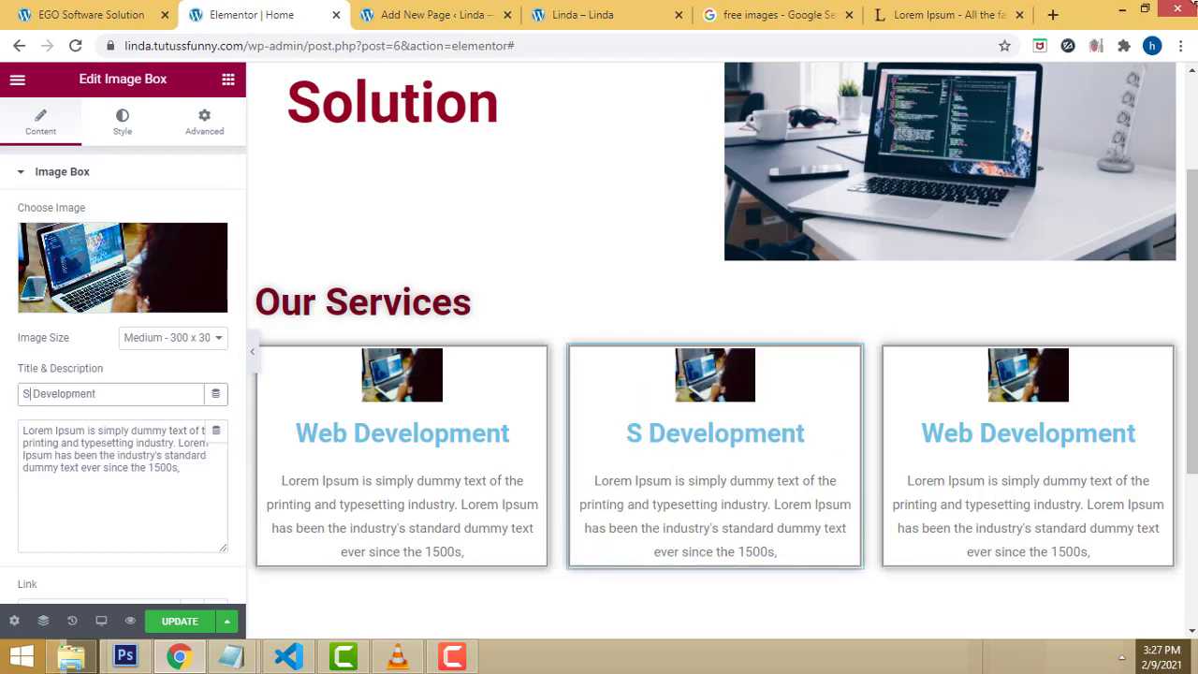
{"action": "type", "text": "oftwa"}
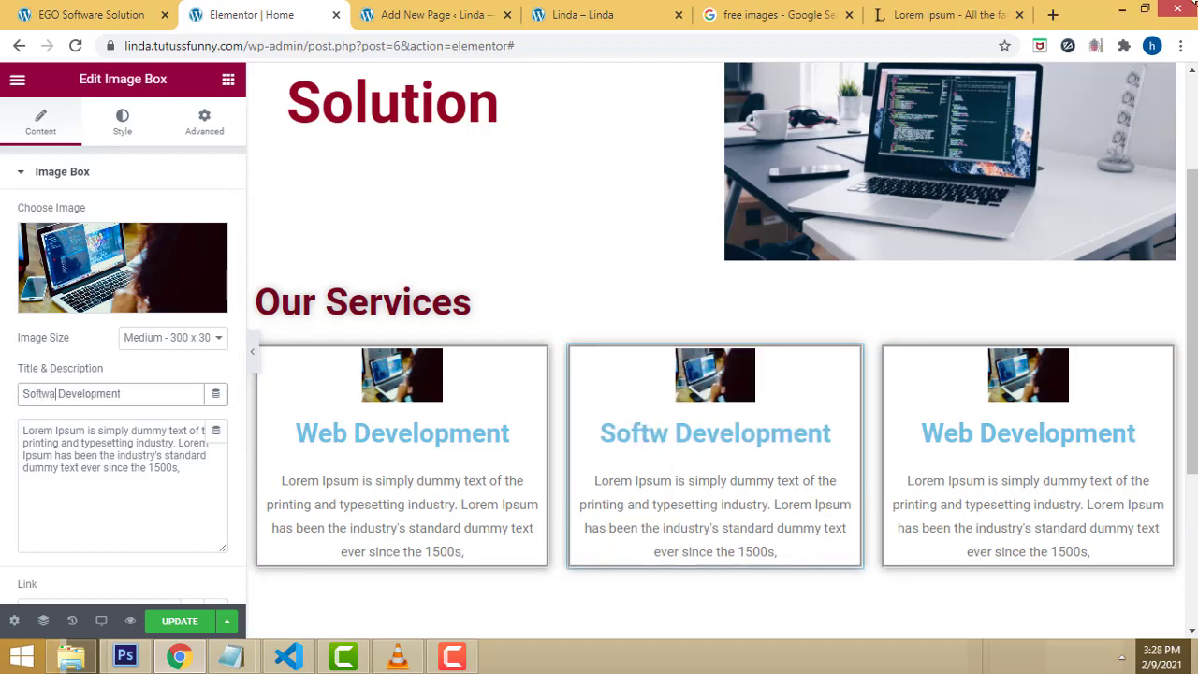
{"action": "type", "text": "re"}
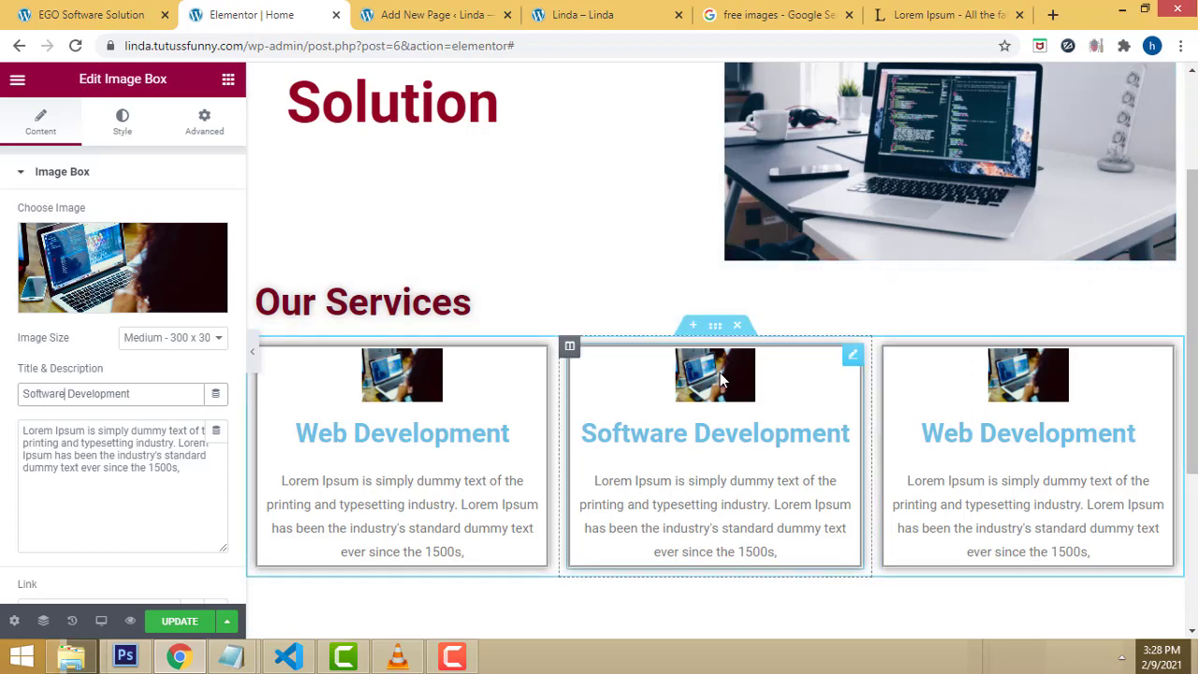
{"action": "left_click", "coordinate": [125, 300]}
{"action": "left_click", "coordinate": [366, 314]}
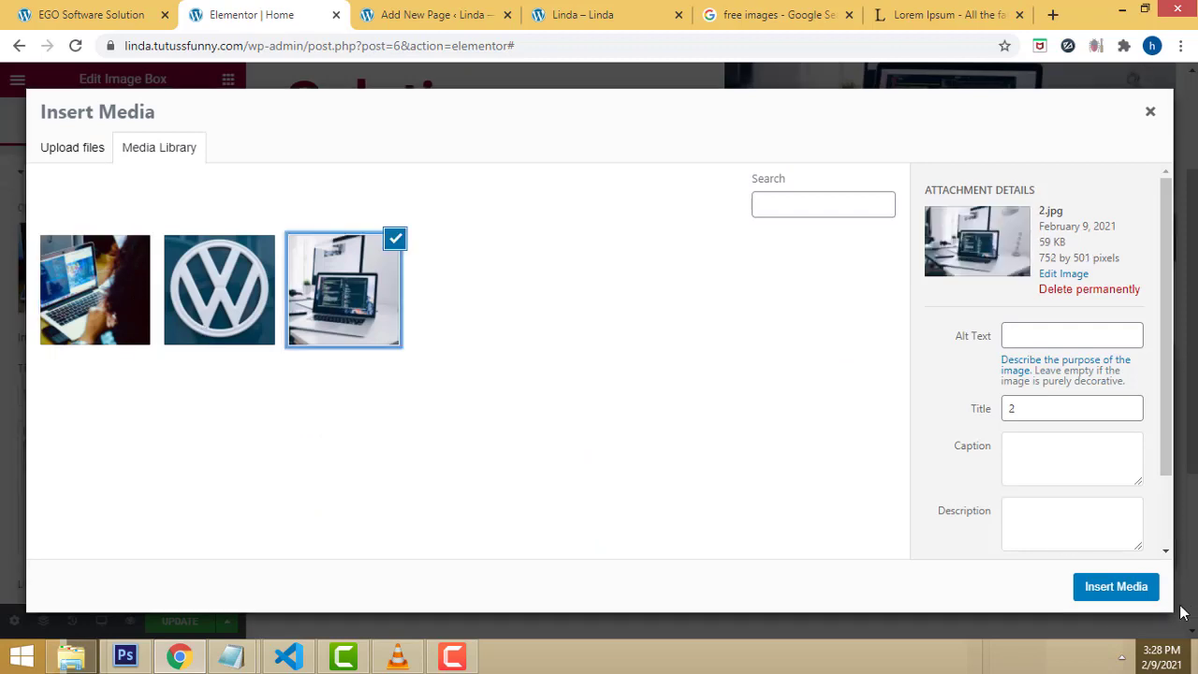
{"action": "left_click", "coordinate": [1118, 590]}
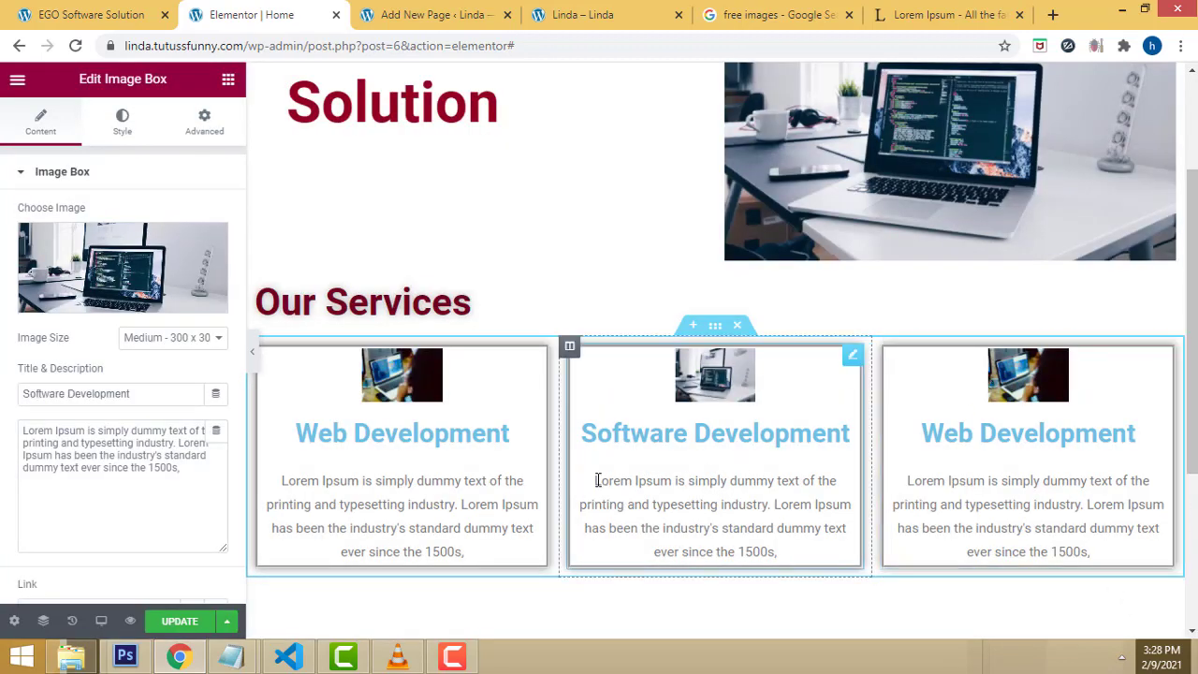
Step: Paste the lipsum.com passage ending at '1500s' as the middle box's description
{"action": "left_click_drag", "start_coordinate": [602, 480], "coordinate": [817, 559]}
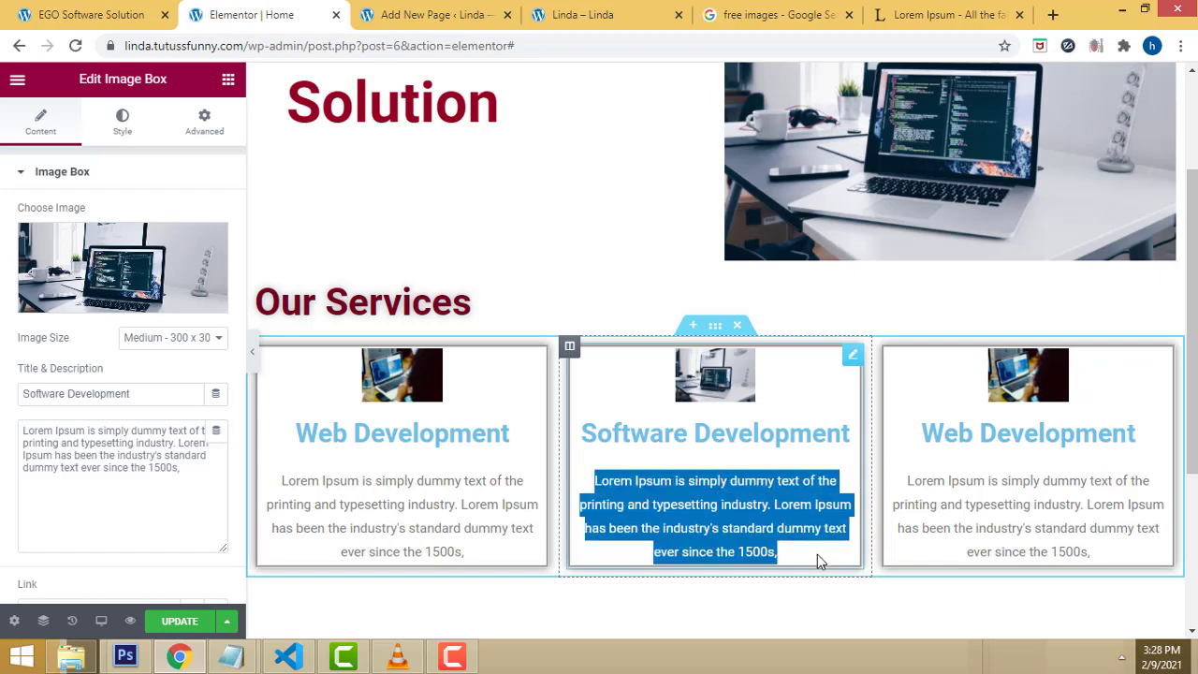
{"action": "left_click", "coordinate": [817, 554]}
{"action": "left_click", "coordinate": [947, 14]}
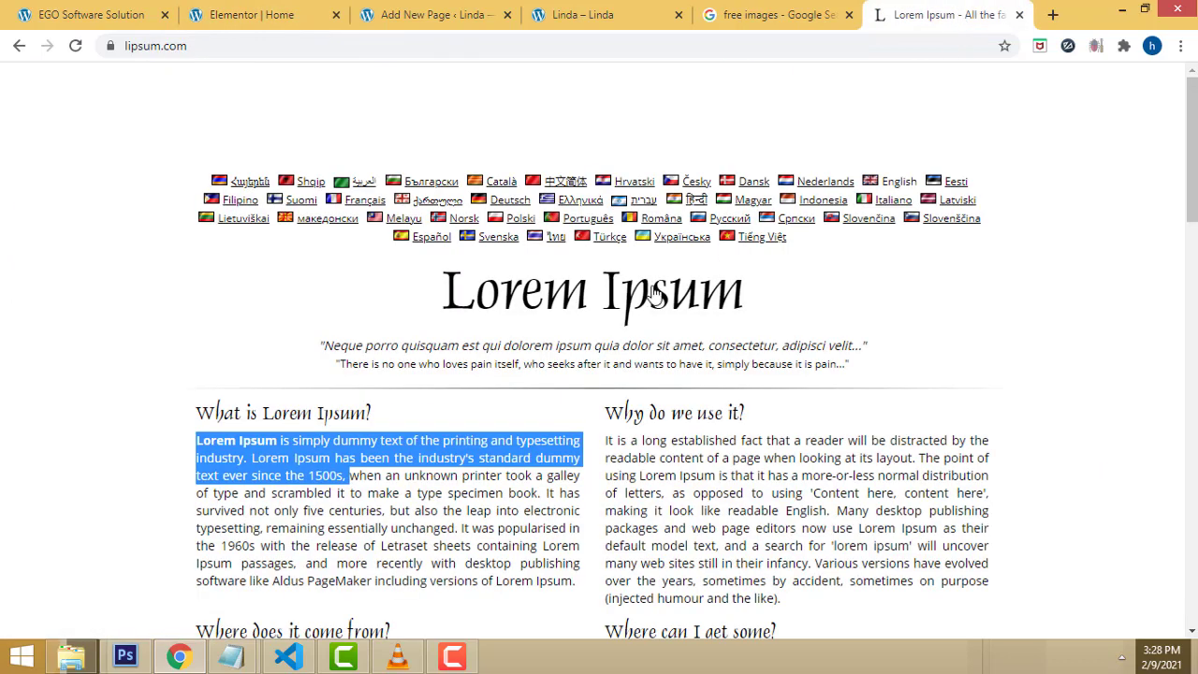
{"action": "left_click", "coordinate": [346, 476]}
{"action": "left_click", "coordinate": [198, 441], "text": "shift"}
{"action": "key", "text": "ctrl+c"}
{"action": "left_click", "coordinate": [567, 12]}
{"action": "left_click", "coordinate": [433, 9]}
{"action": "left_click", "coordinate": [234, 9]}
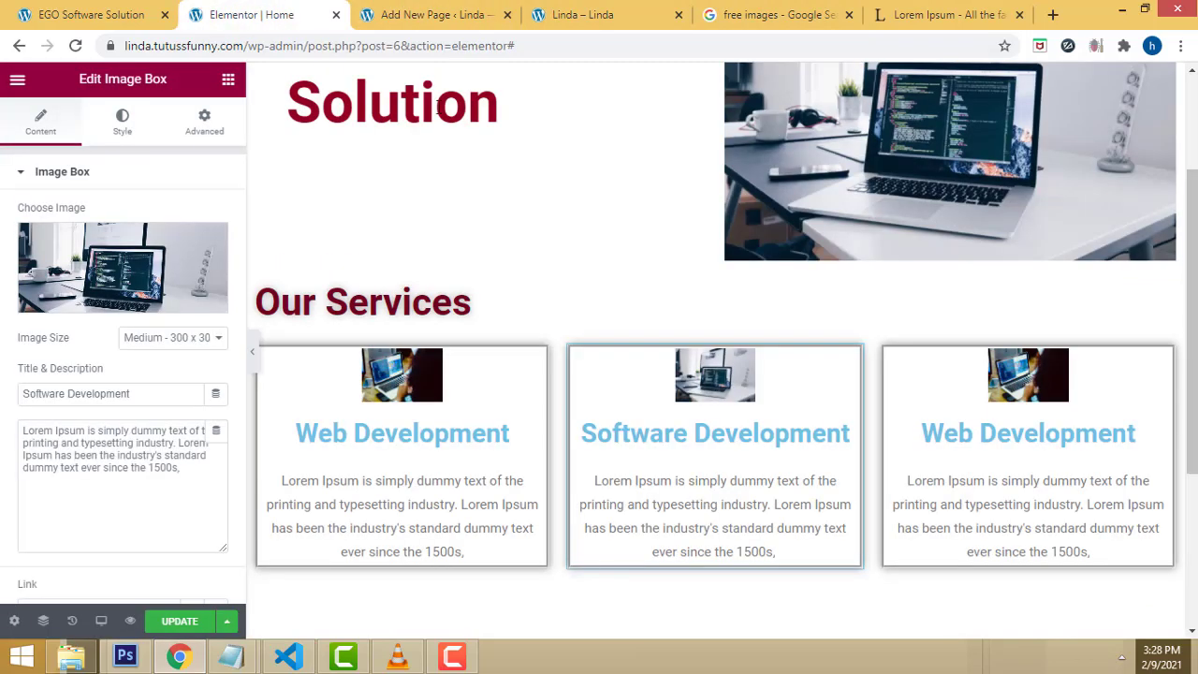
{"action": "left_click_drag", "start_coordinate": [196, 470], "coordinate": [5, 416]}
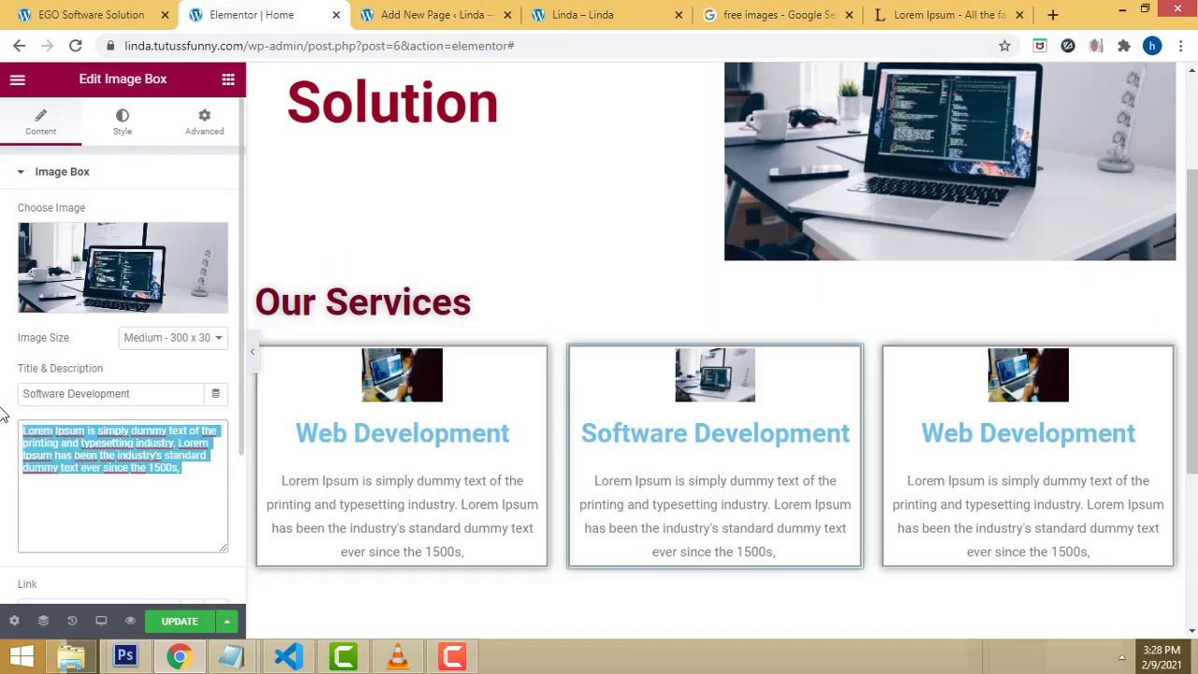
{"action": "key", "text": "ctrl+v"}
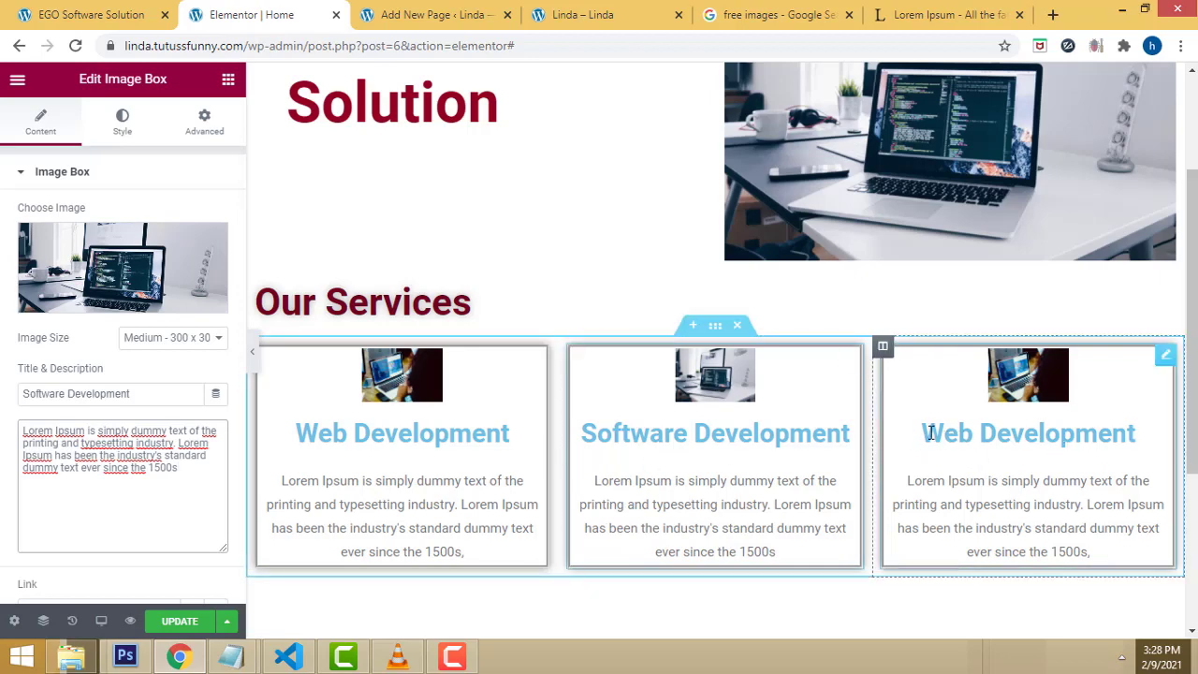
Step: Set the third card's image to the VW logo
{"action": "left_click", "coordinate": [931, 432]}
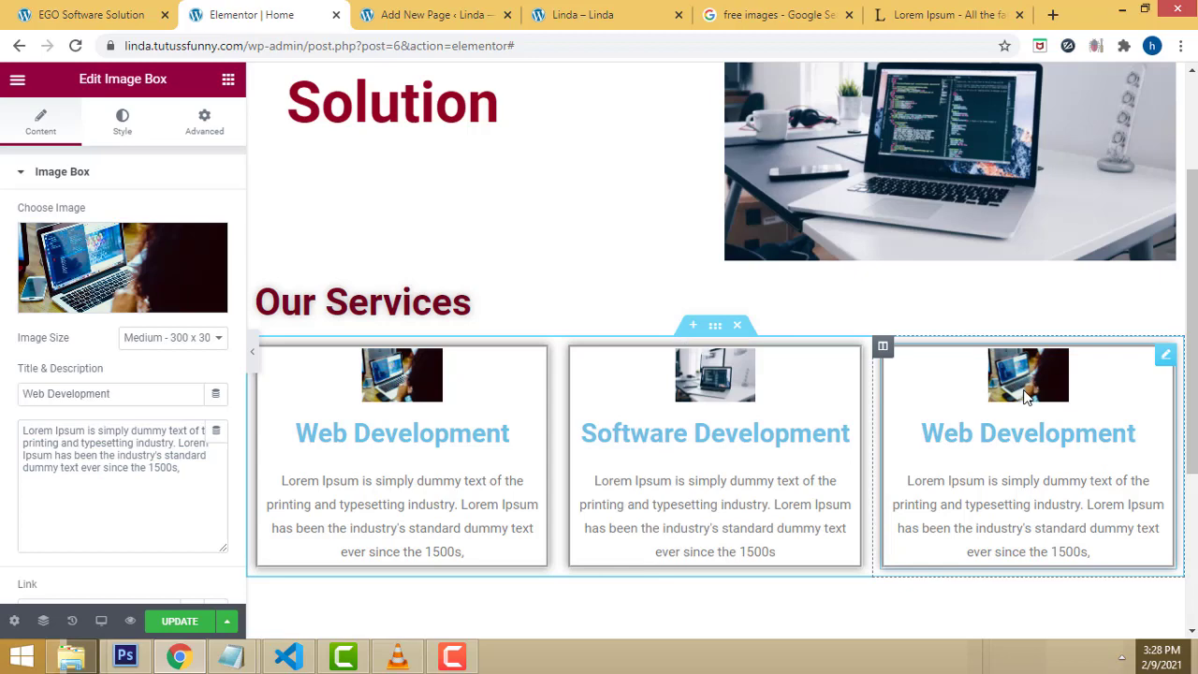
{"action": "left_click", "coordinate": [119, 305]}
{"action": "left_click", "coordinate": [227, 297]}
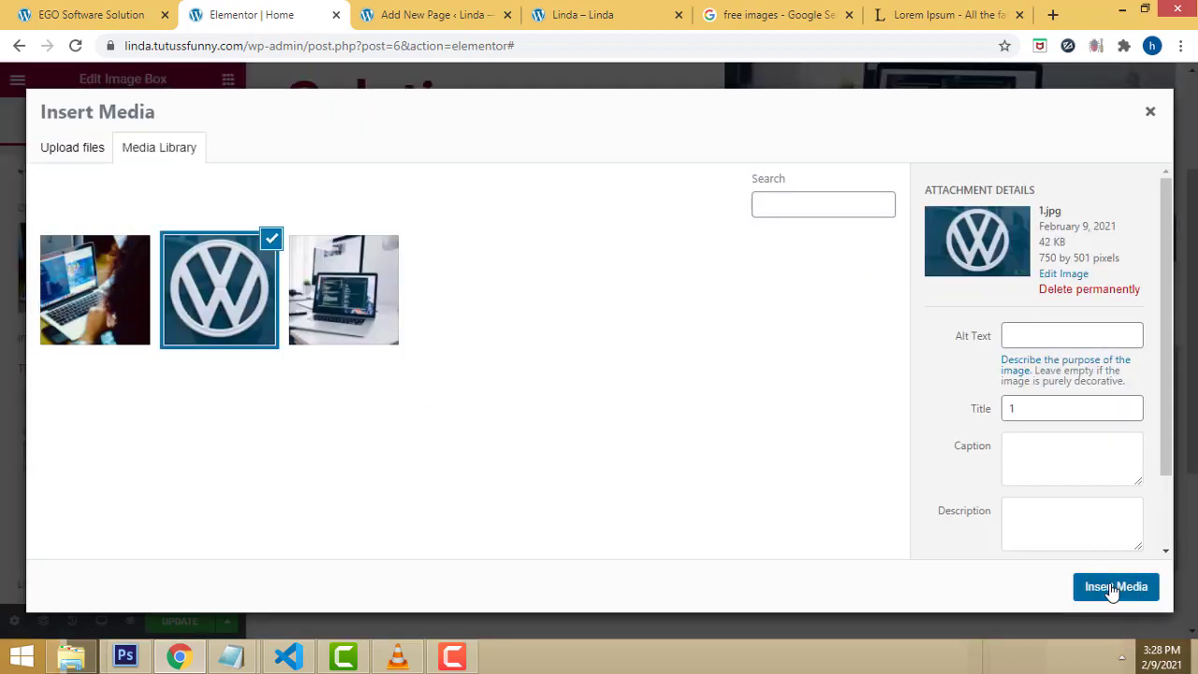
{"action": "left_click", "coordinate": [1113, 586]}
Step: Retitle the third card 'Graphic Designing'
{"action": "left_click_drag", "start_coordinate": [924, 433], "coordinate": [1193, 430]}
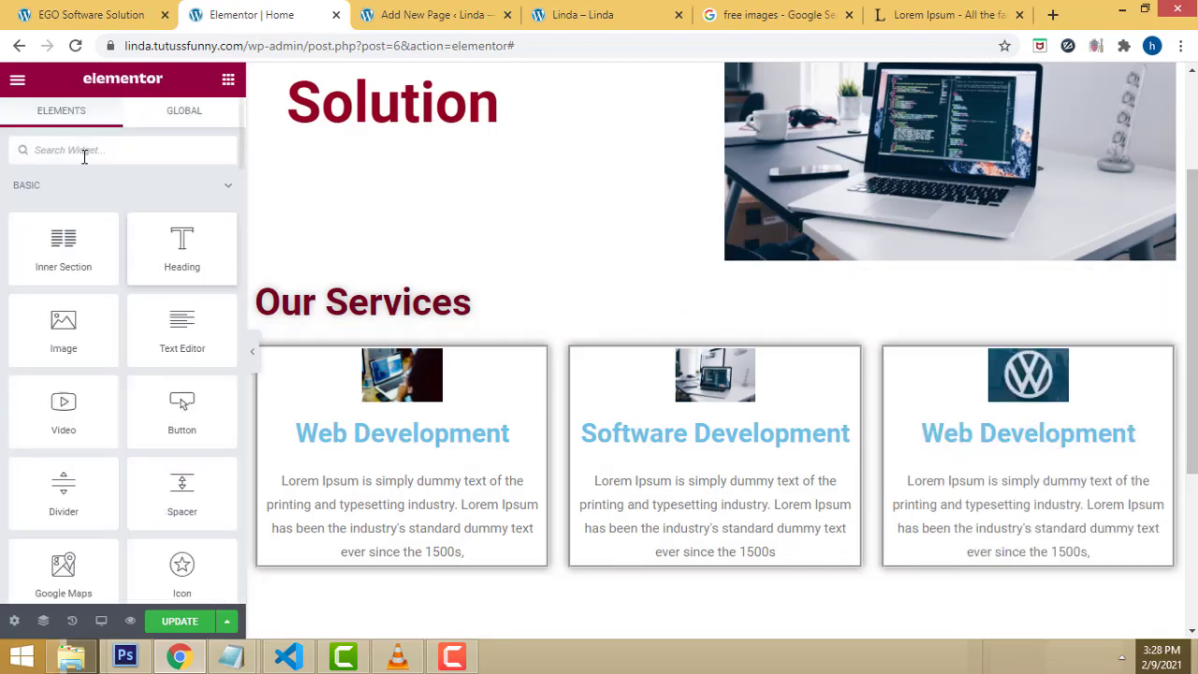
{"action": "left_click", "coordinate": [993, 432]}
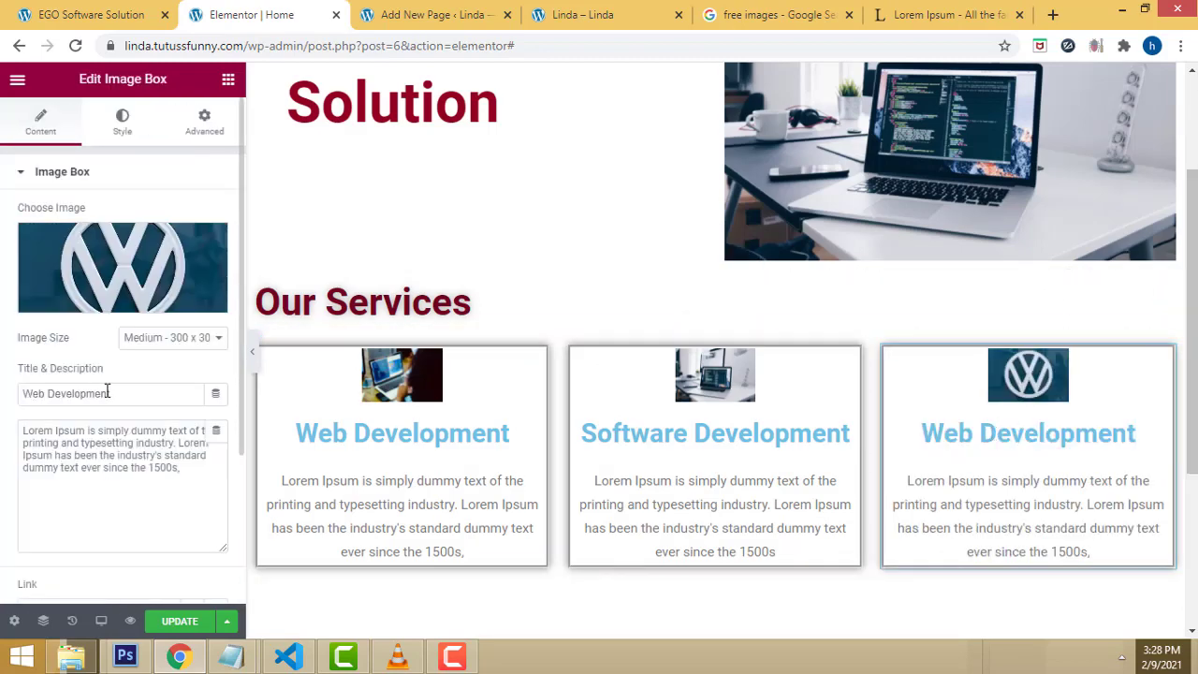
{"action": "left_click_drag", "start_coordinate": [148, 398], "coordinate": [14, 391]}
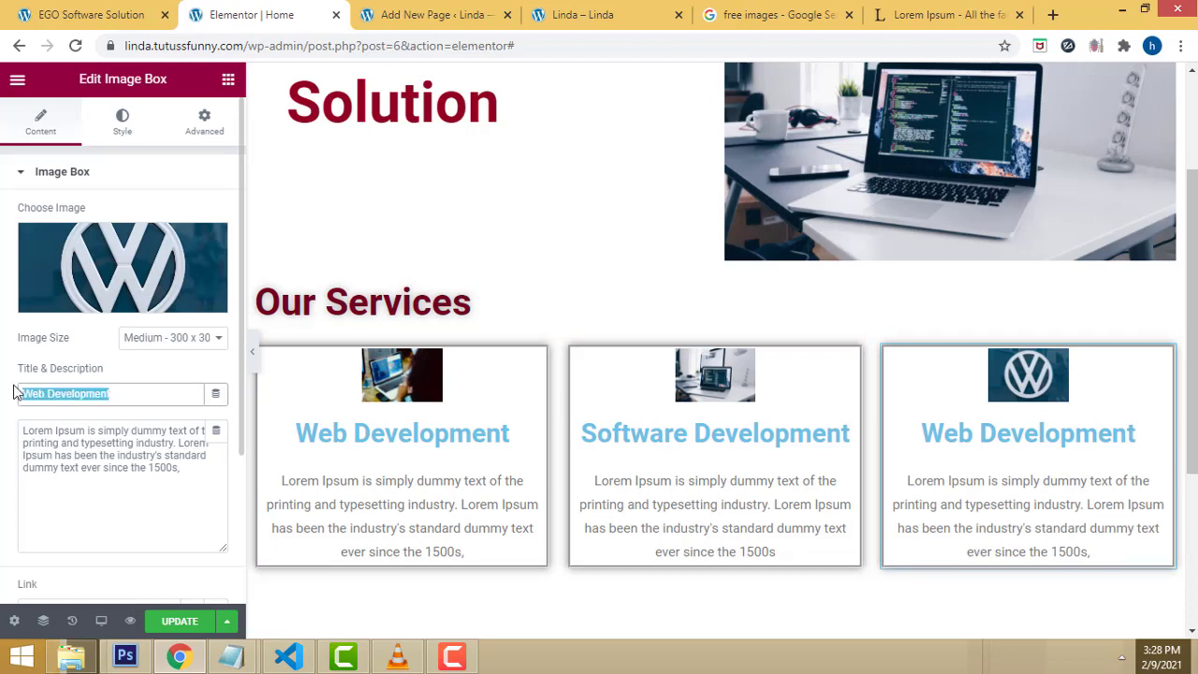
{"action": "type", "text": "Graphi"}
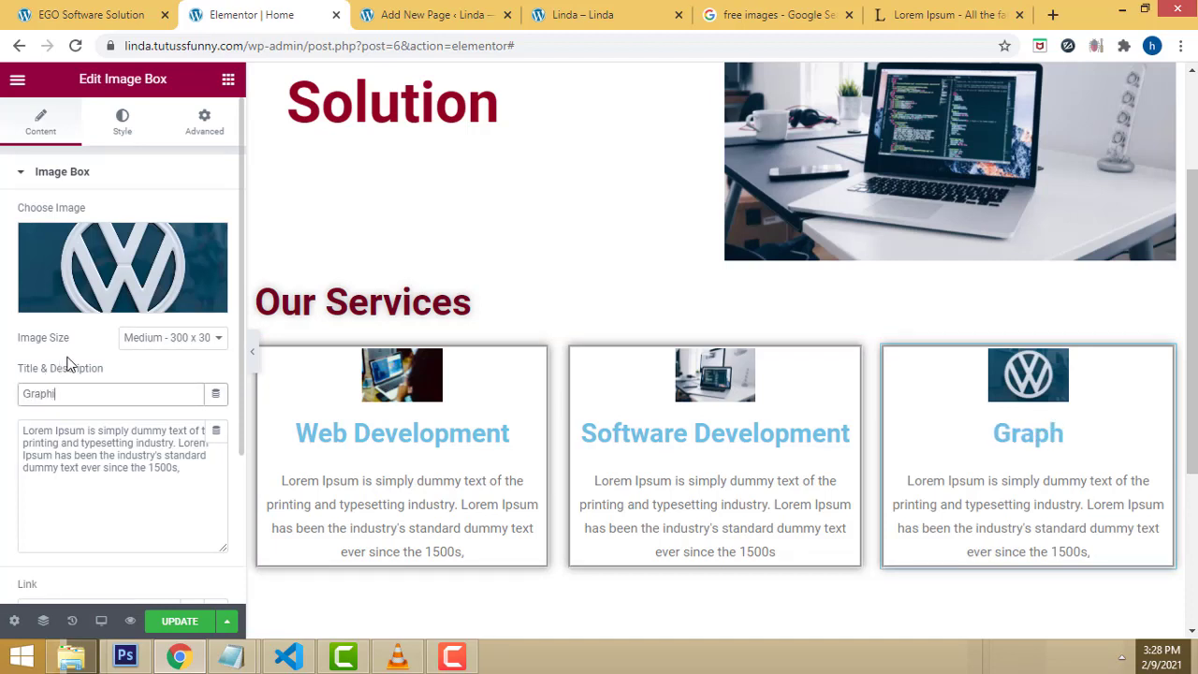
{"action": "type", "text": "c Desi"}
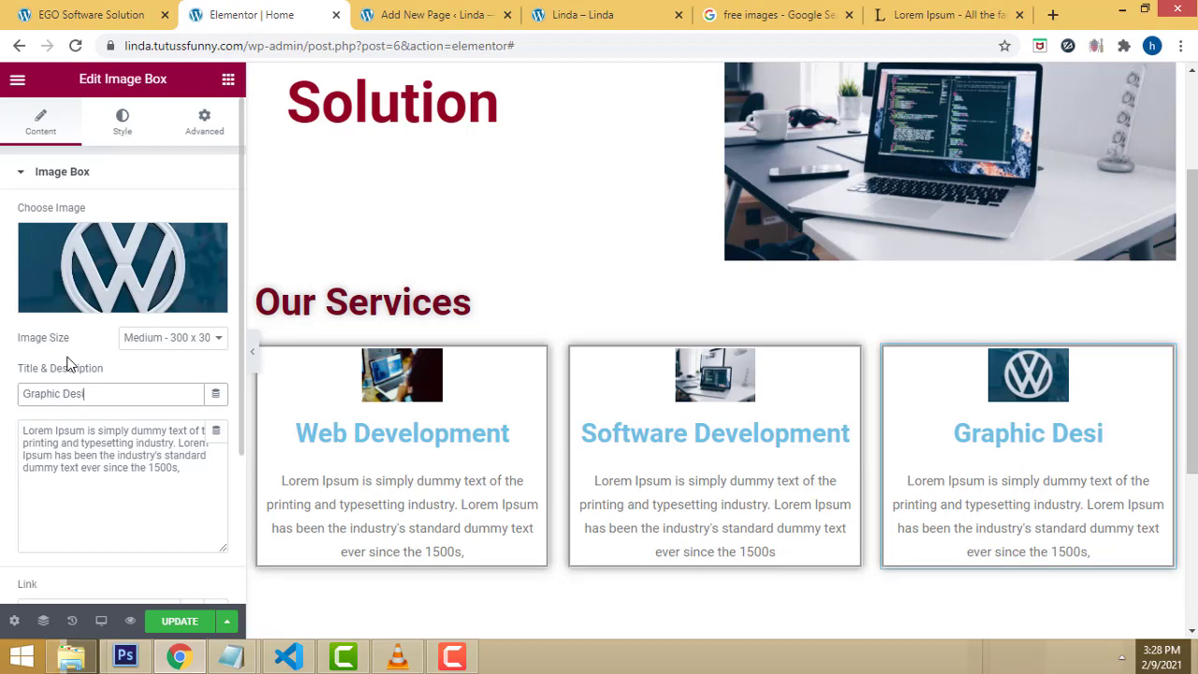
{"action": "type", "text": "ng"}
{"action": "key", "text": "BackSpace"}
{"action": "key", "text": "BackSpace"}
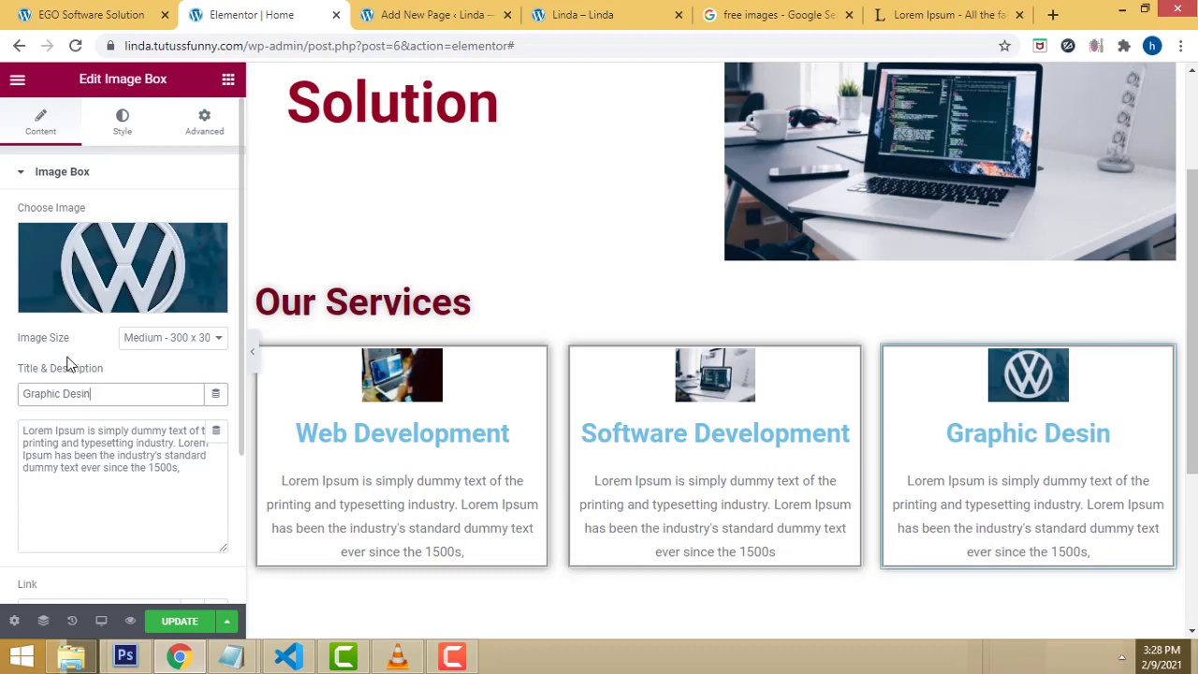
{"action": "type", "text": "gning"}
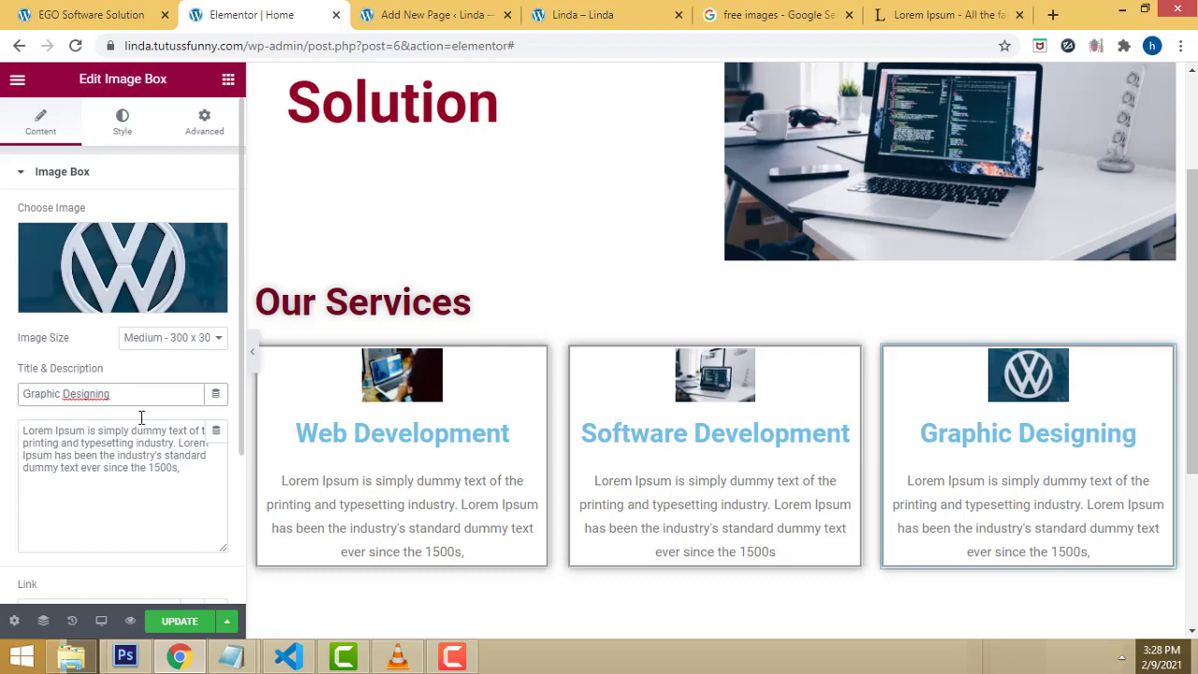
Step: Copy the Lorem Ipsum into the third card's description and save the page
{"action": "left_click", "coordinate": [943, 14]}
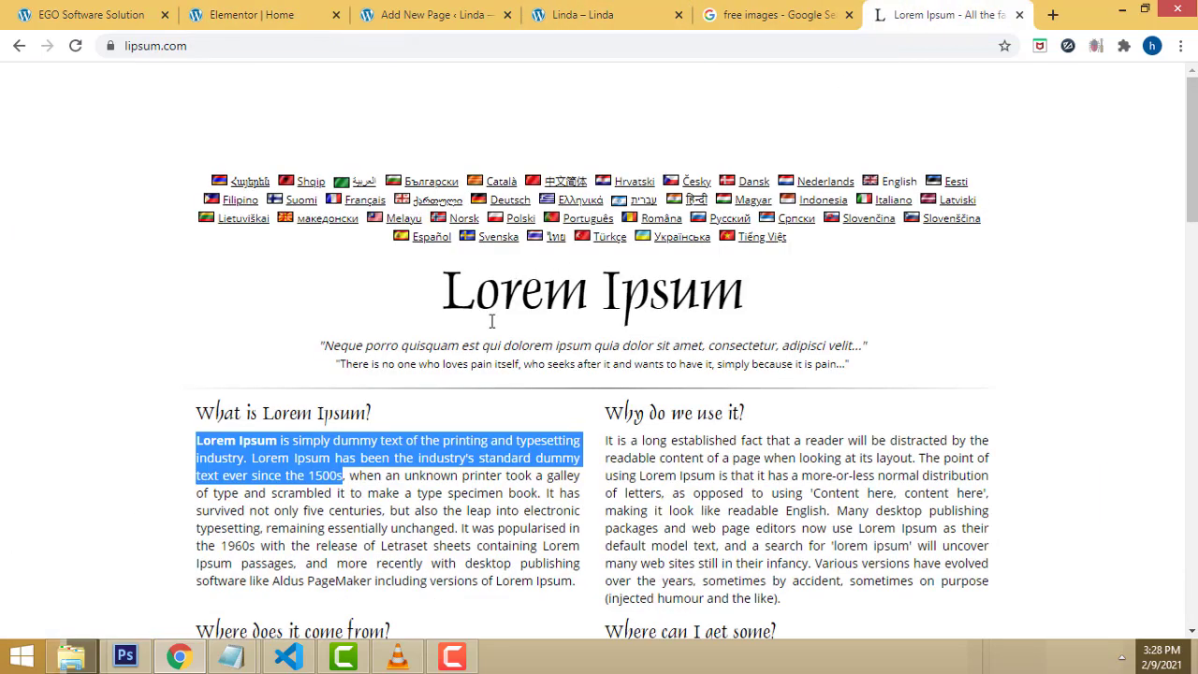
{"action": "right_click", "coordinate": [419, 437]}
{"action": "left_click", "coordinate": [440, 448]}
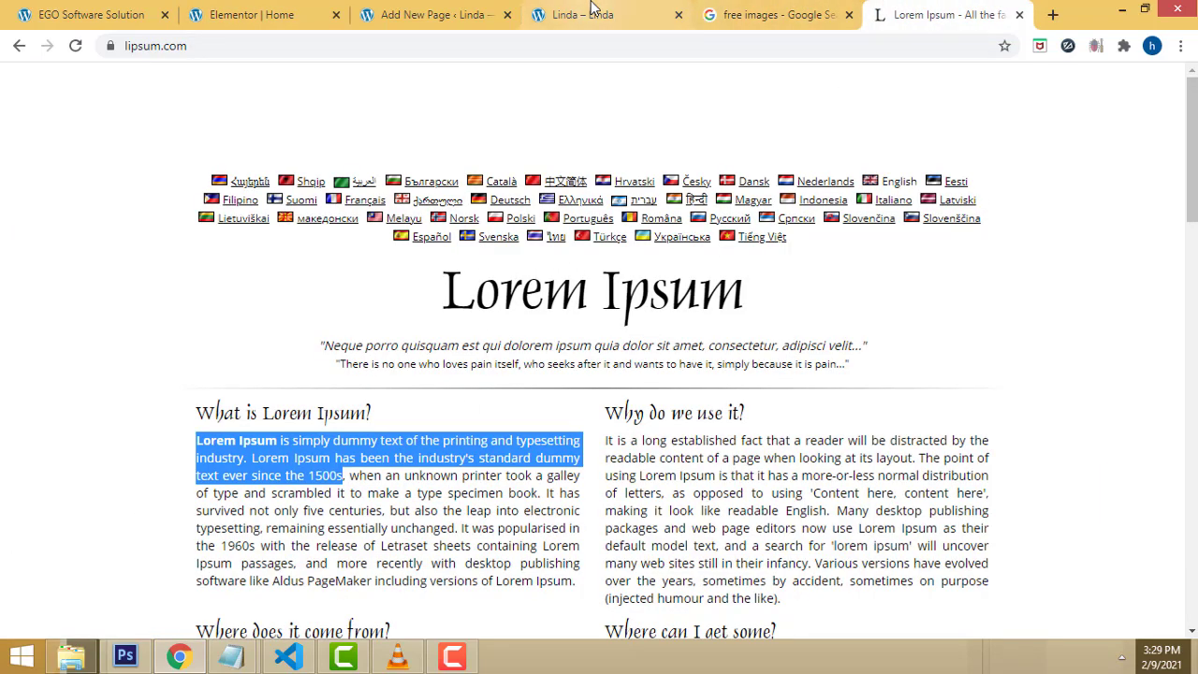
{"action": "left_click", "coordinate": [398, 10]}
{"action": "left_click", "coordinate": [300, 13]}
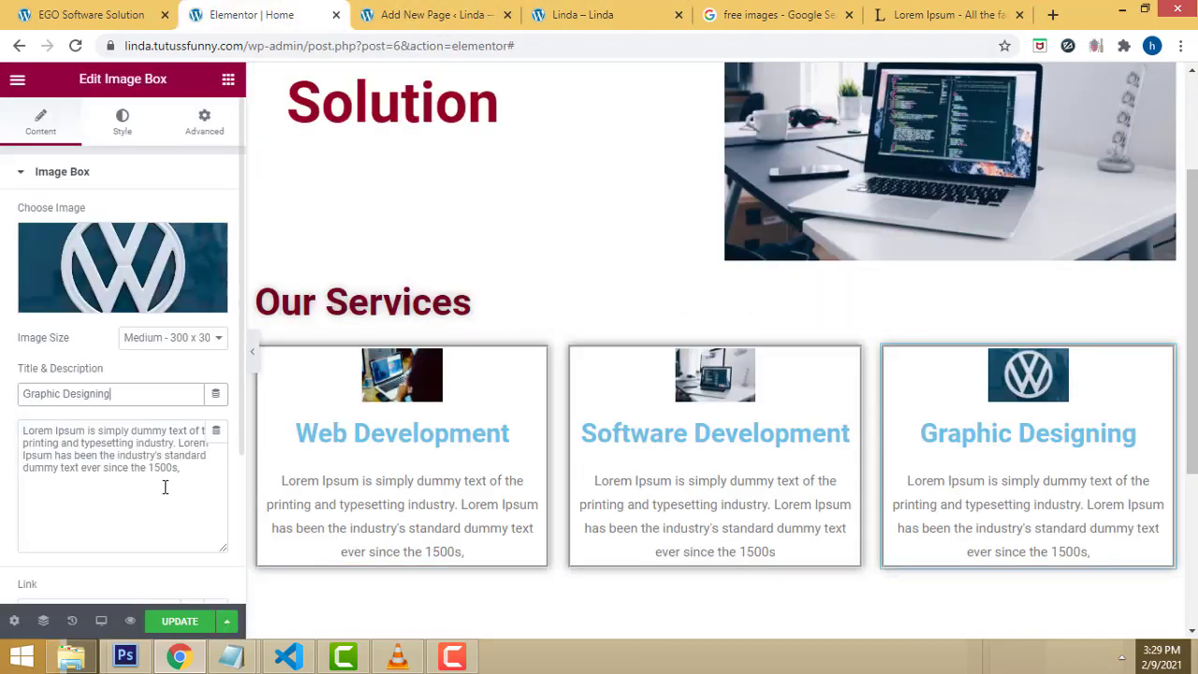
{"action": "left_click_drag", "start_coordinate": [182, 467], "coordinate": [23, 429]}
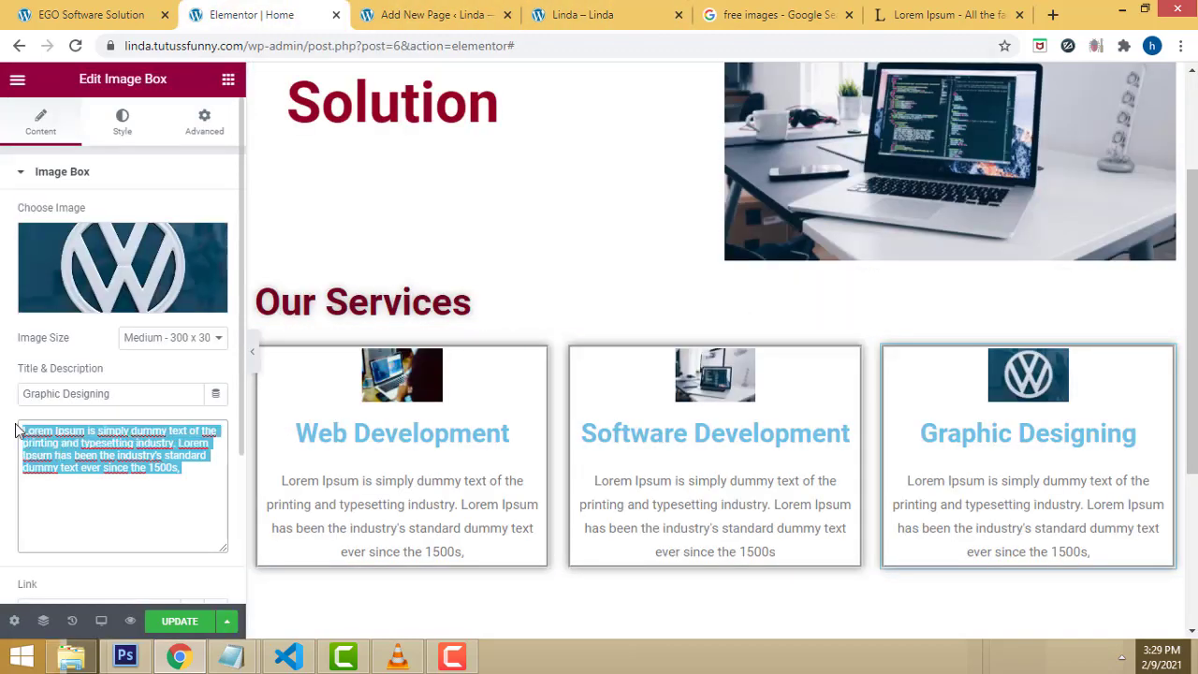
{"action": "key", "text": "ctrl+v"}
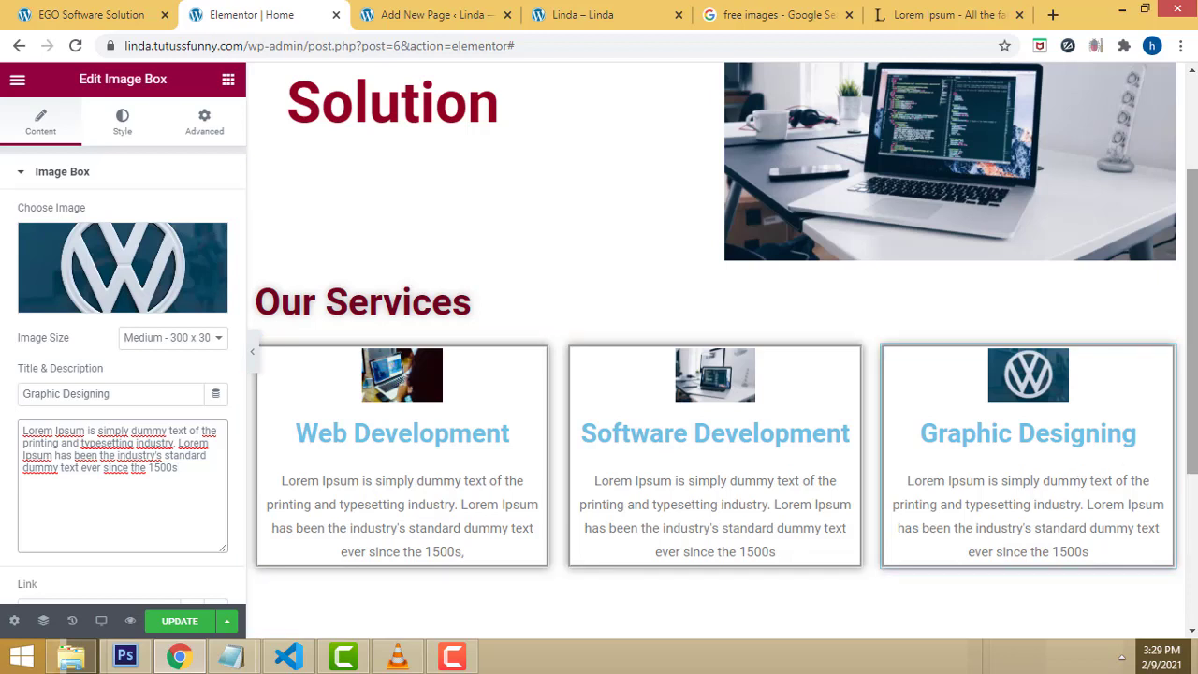
{"action": "left_click", "coordinate": [176, 622]}
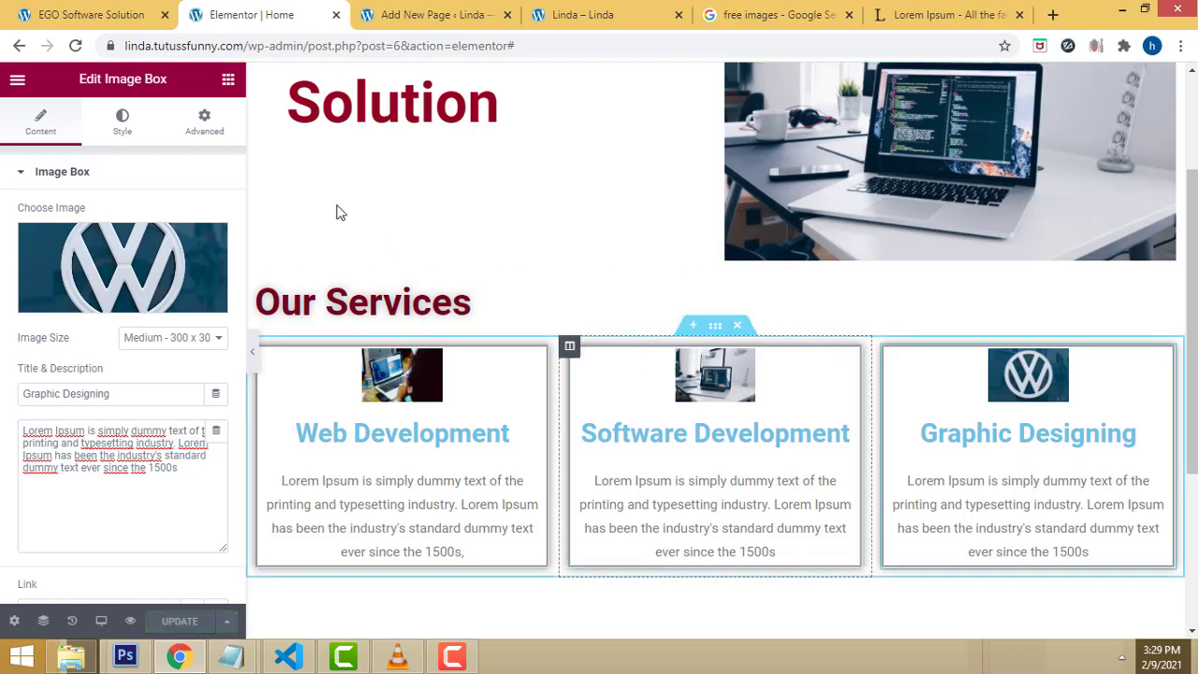
{"action": "left_click_drag", "start_coordinate": [251, 41], "coordinate": [126, 45]}
{"action": "key", "text": "ctrl+c"}
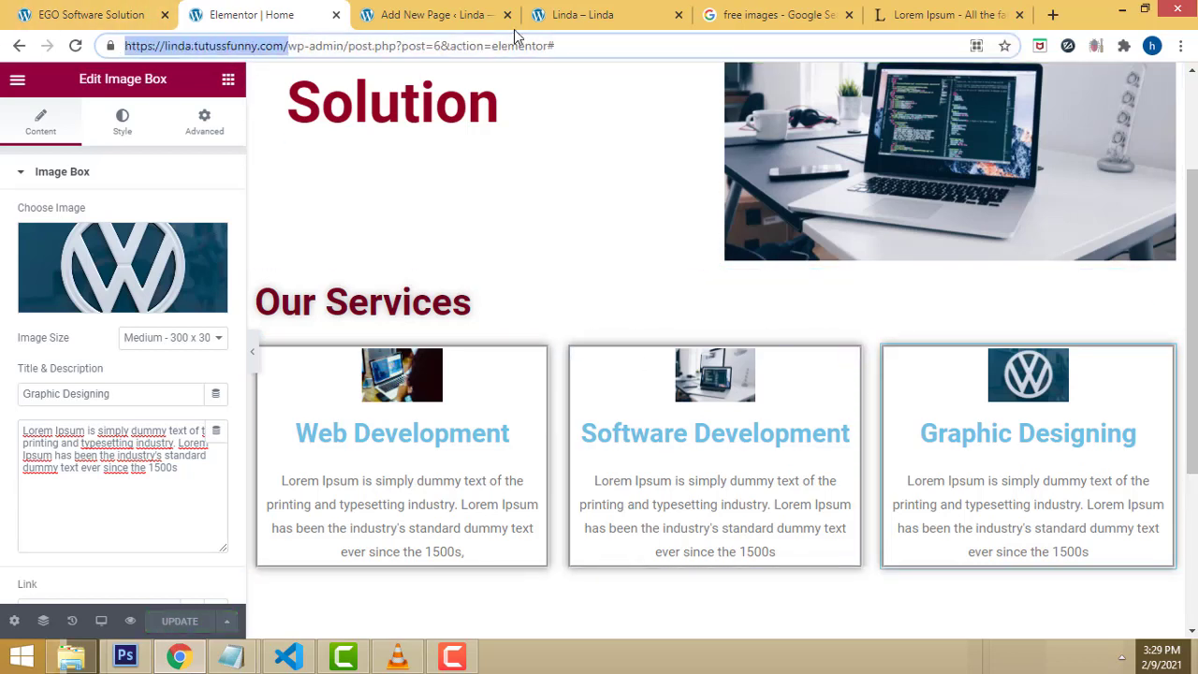
Step: Load the copied site URL in a new tab, view Our Services, then return to Elementor
{"action": "left_click", "coordinate": [1054, 15]}
{"action": "key", "text": "ctrl+v"}
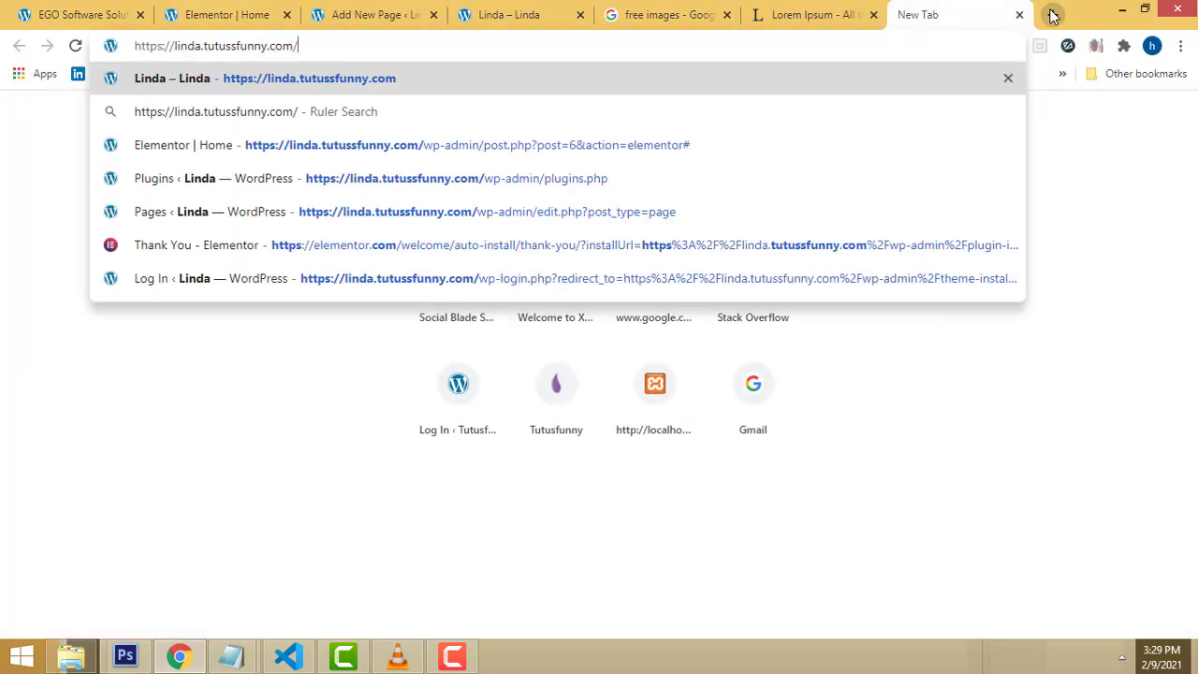
{"action": "key", "text": "Return"}
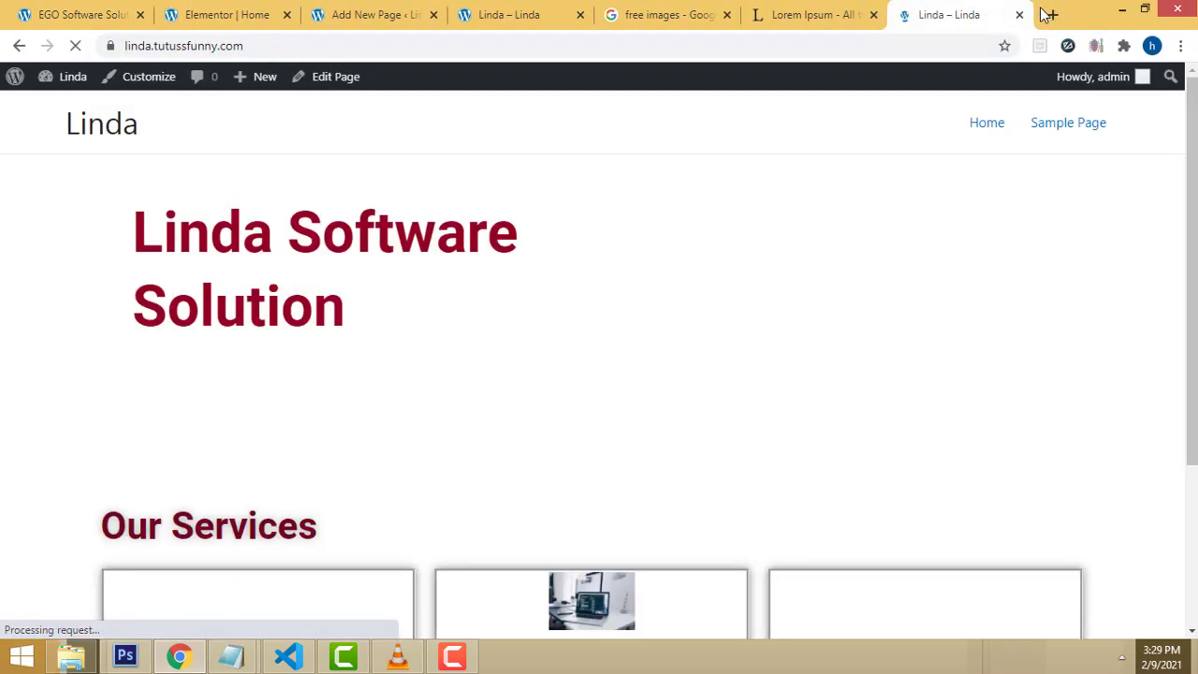
{"action": "scroll", "coordinate": [1184, 304], "scroll_direction": "down", "scroll_amount": 1}
{"action": "scroll", "coordinate": [1181, 304], "scroll_direction": "down", "scroll_amount": 2}
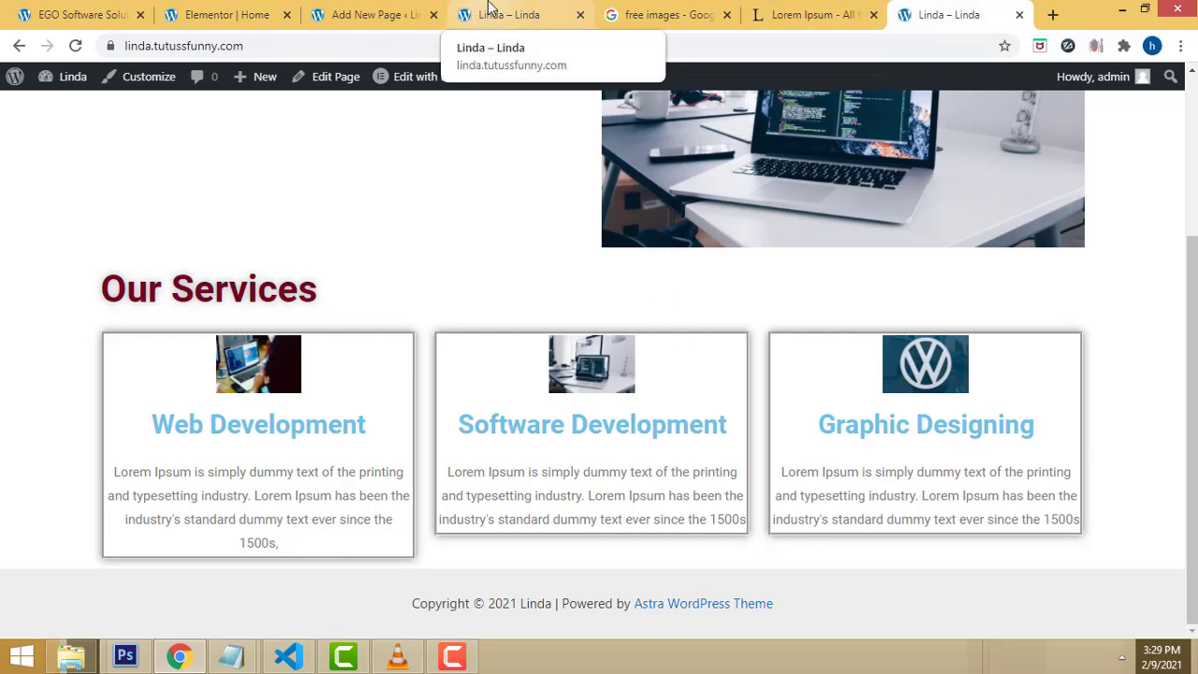
{"action": "left_click", "coordinate": [396, 11]}
{"action": "left_click", "coordinate": [253, 9]}
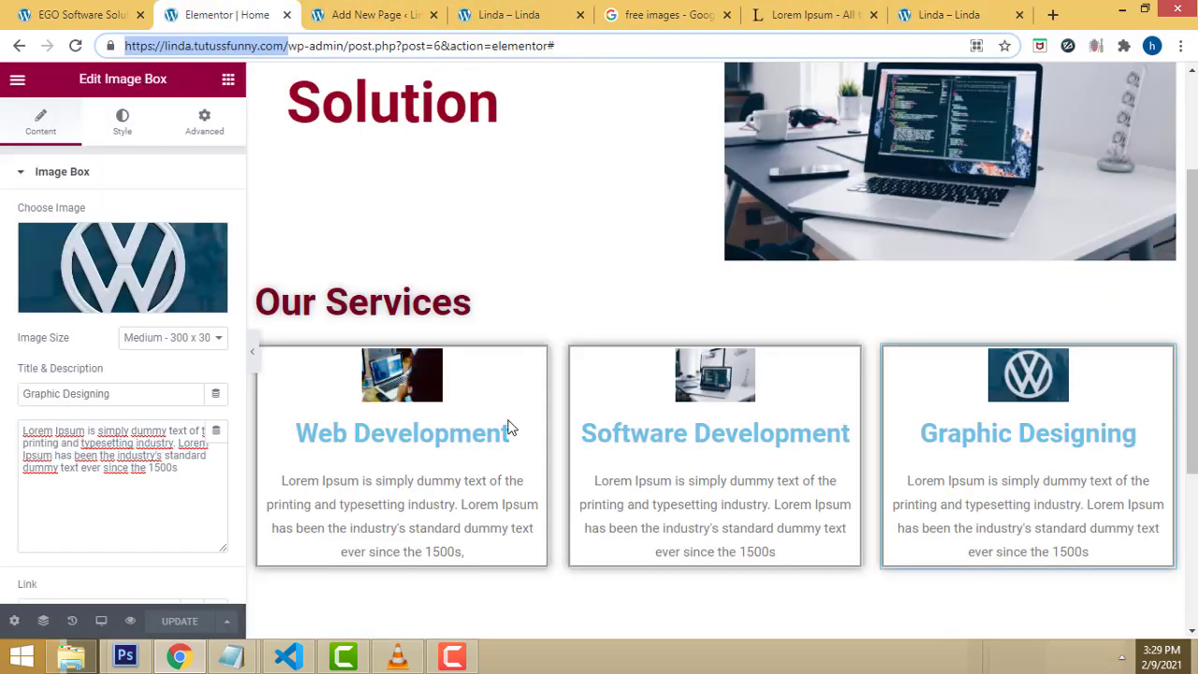
Step: Narrow the Web Development image to 24% width, save, and switch to the live site tab
{"action": "left_click", "coordinate": [490, 367]}
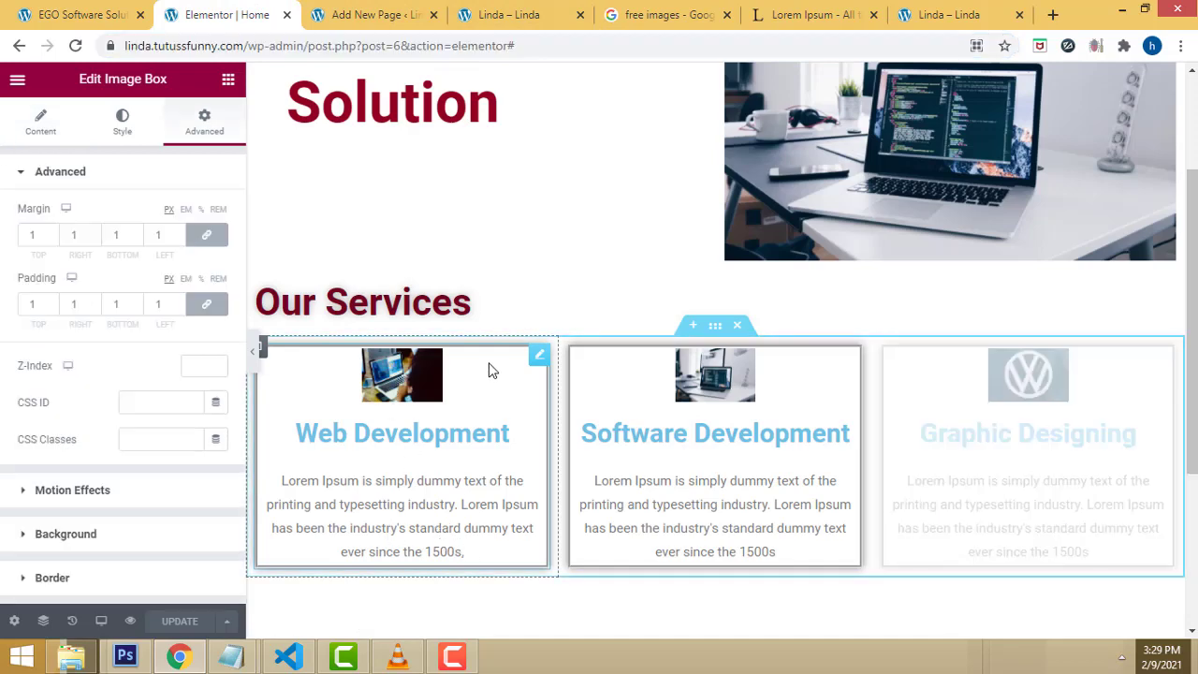
{"action": "left_click", "coordinate": [121, 129]}
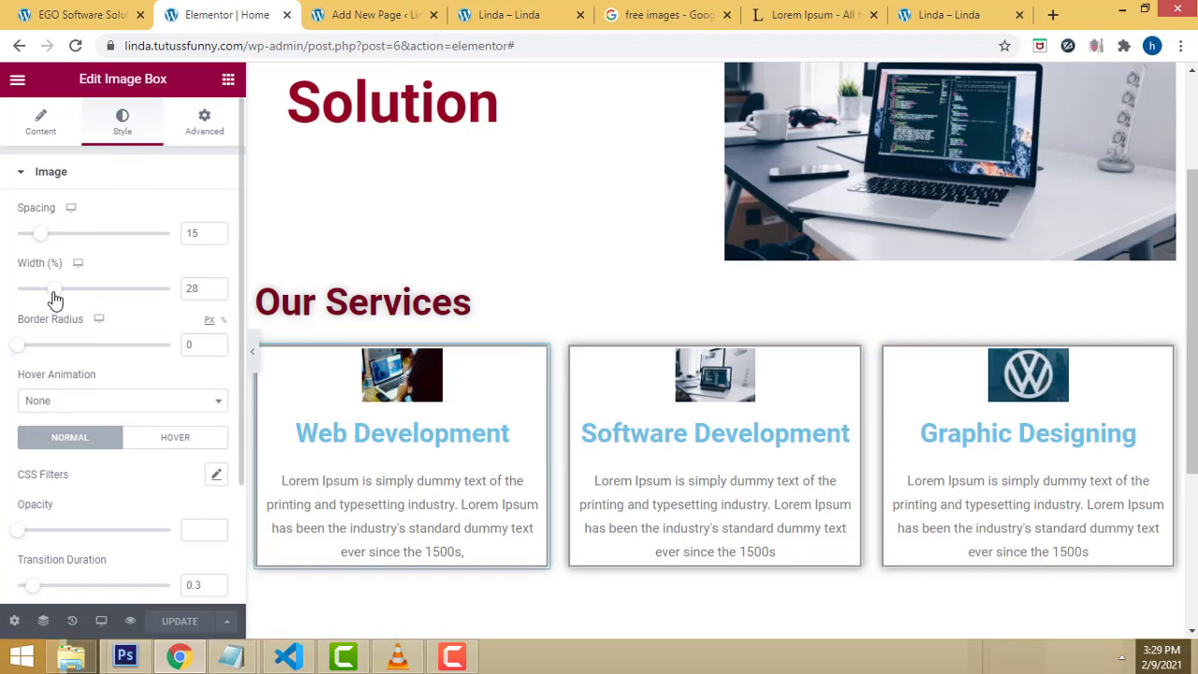
{"action": "left_click_drag", "start_coordinate": [55, 297], "coordinate": [46, 295]}
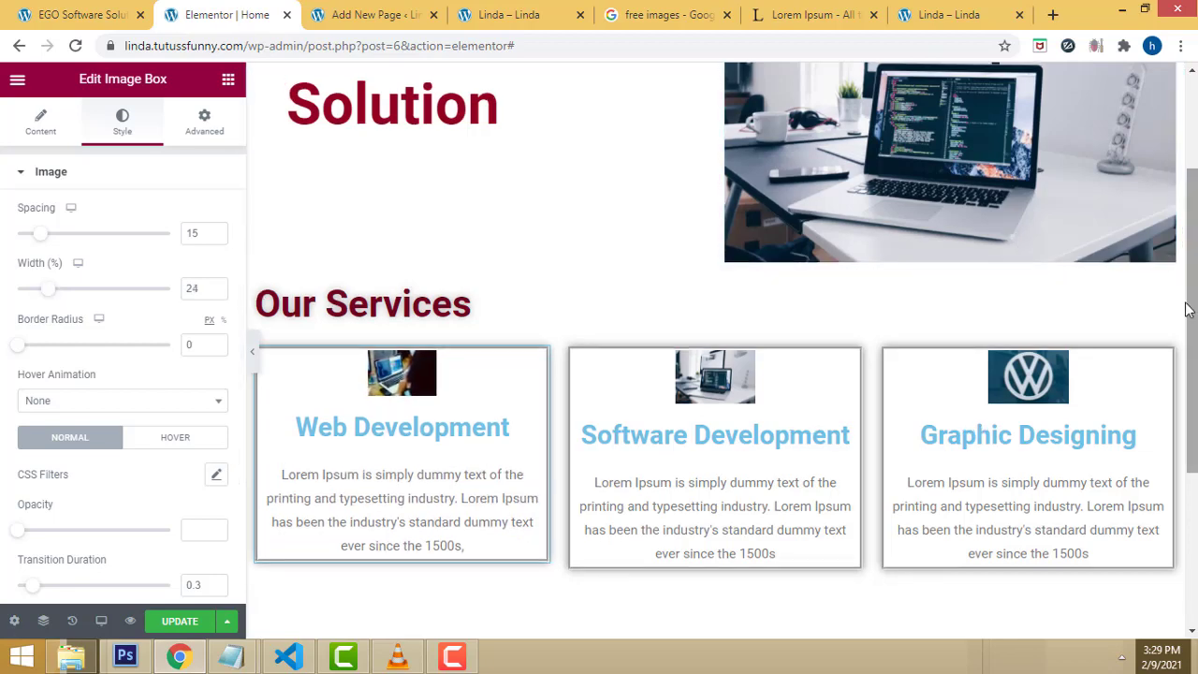
{"action": "scroll", "coordinate": [1183, 304], "scroll_direction": "up", "scroll_amount": 1}
{"action": "scroll", "coordinate": [1181, 299], "scroll_direction": "up", "scroll_amount": 1}
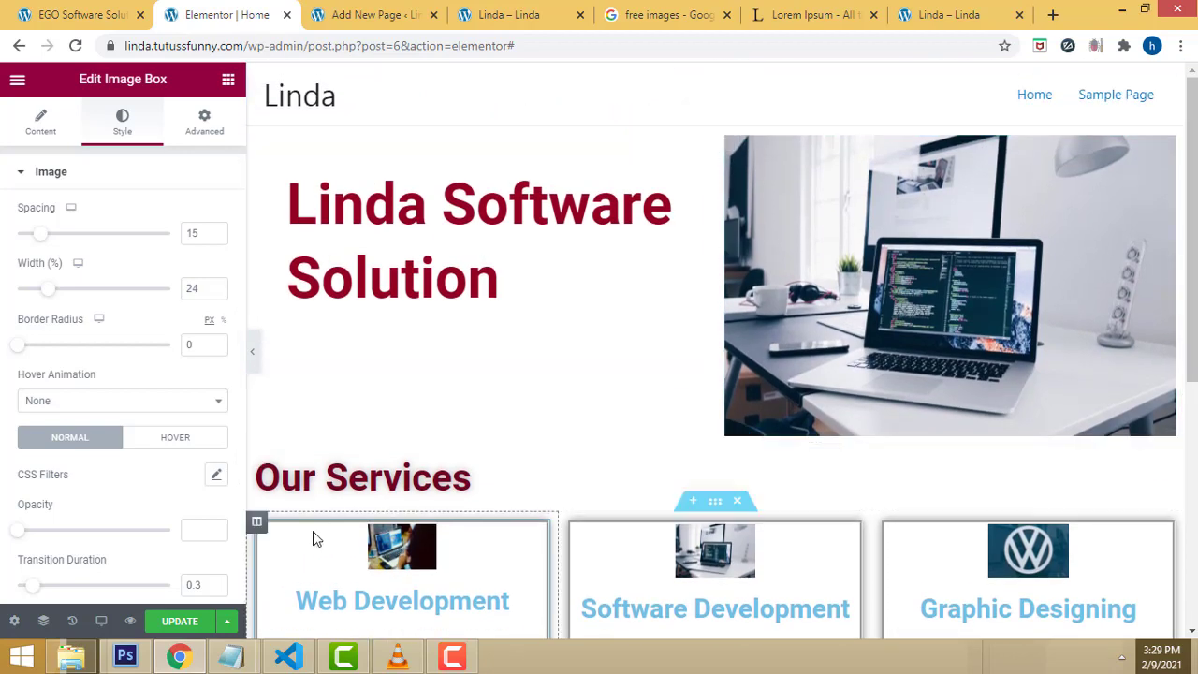
{"action": "left_click", "coordinate": [179, 620]}
{"action": "left_click", "coordinate": [933, 12]}
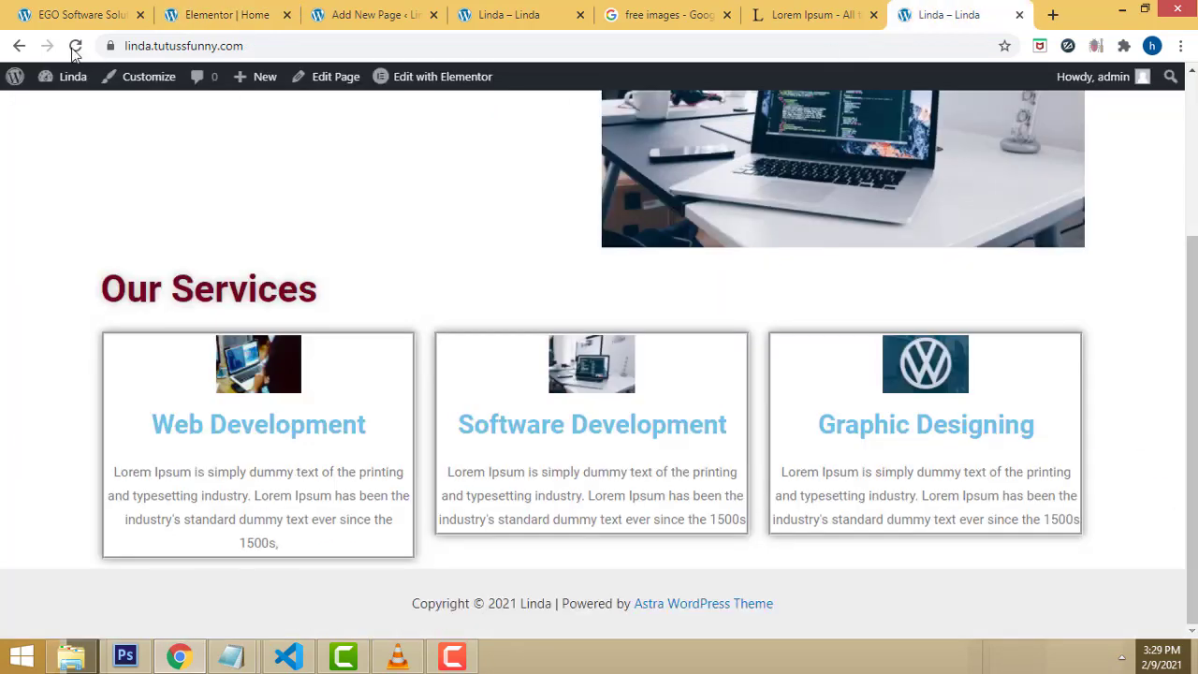
Step: Reload the live home page and scroll through it to check the three bordered Our Services boxes
{"action": "left_click", "coordinate": [73, 46]}
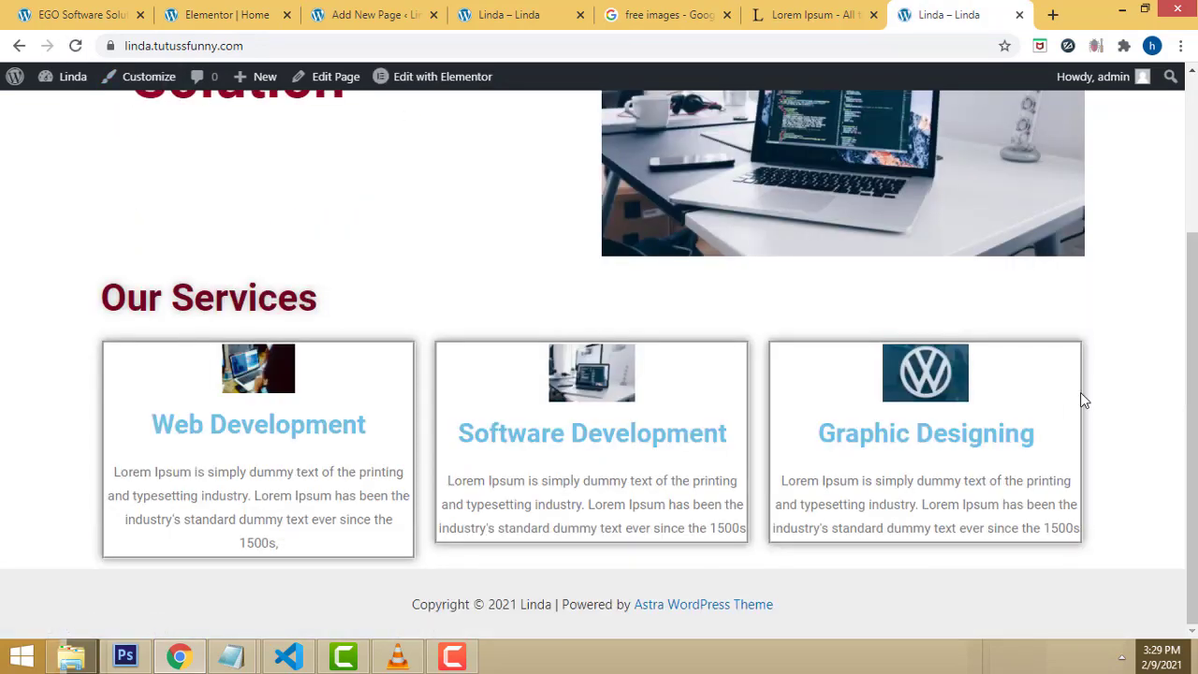
{"action": "scroll", "coordinate": [1027, 392], "scroll_direction": "up", "scroll_amount": 2}
{"action": "scroll", "coordinate": [1026, 387], "scroll_direction": "down", "scroll_amount": 2}
{"action": "scroll", "coordinate": [904, 350], "scroll_direction": "up", "scroll_amount": 2}
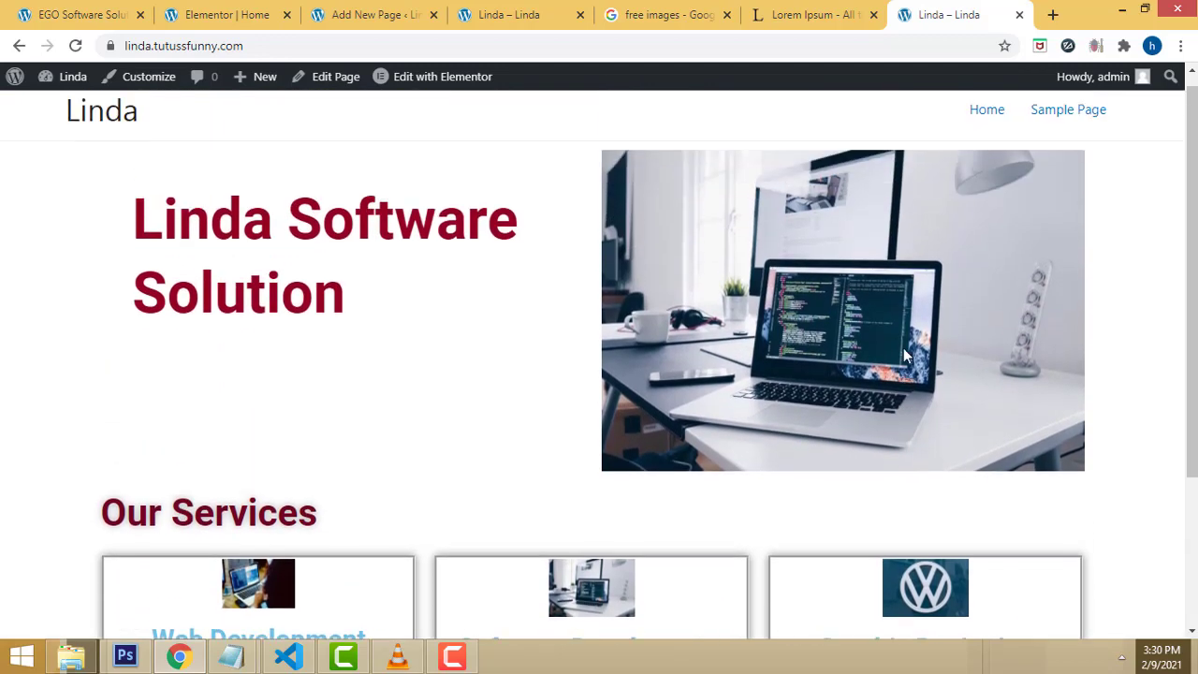
{"action": "scroll", "coordinate": [905, 348], "scroll_direction": "down", "scroll_amount": 2}
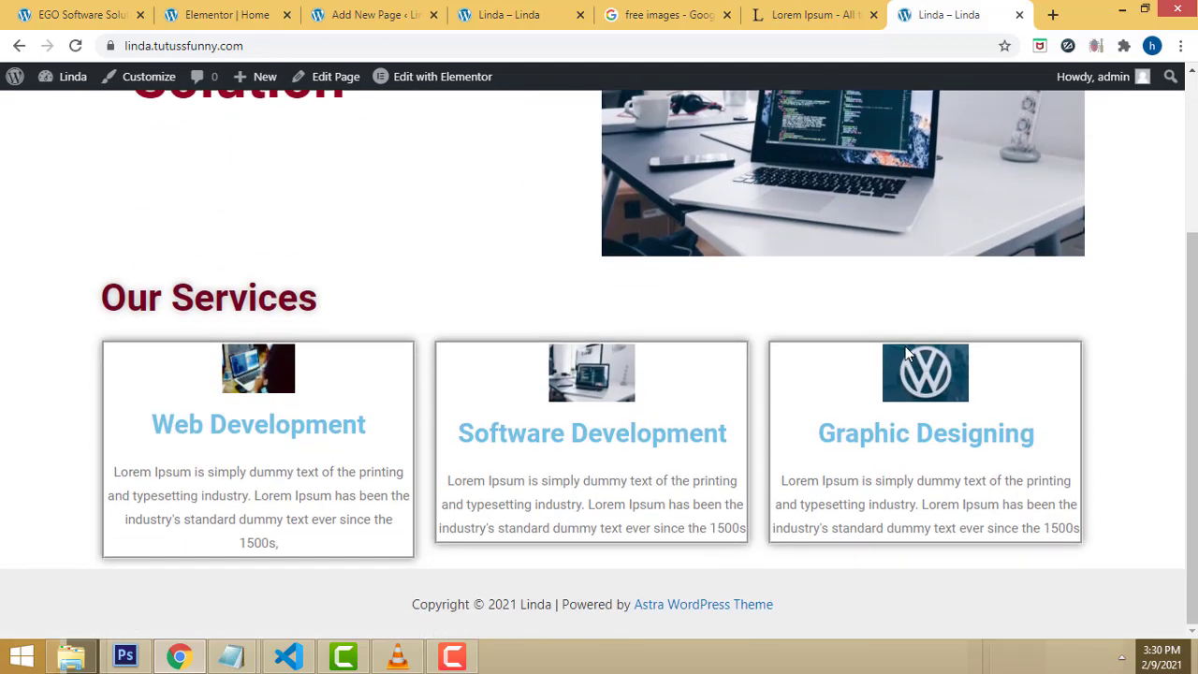
{"action": "scroll", "coordinate": [905, 351], "scroll_direction": "up", "scroll_amount": 3}
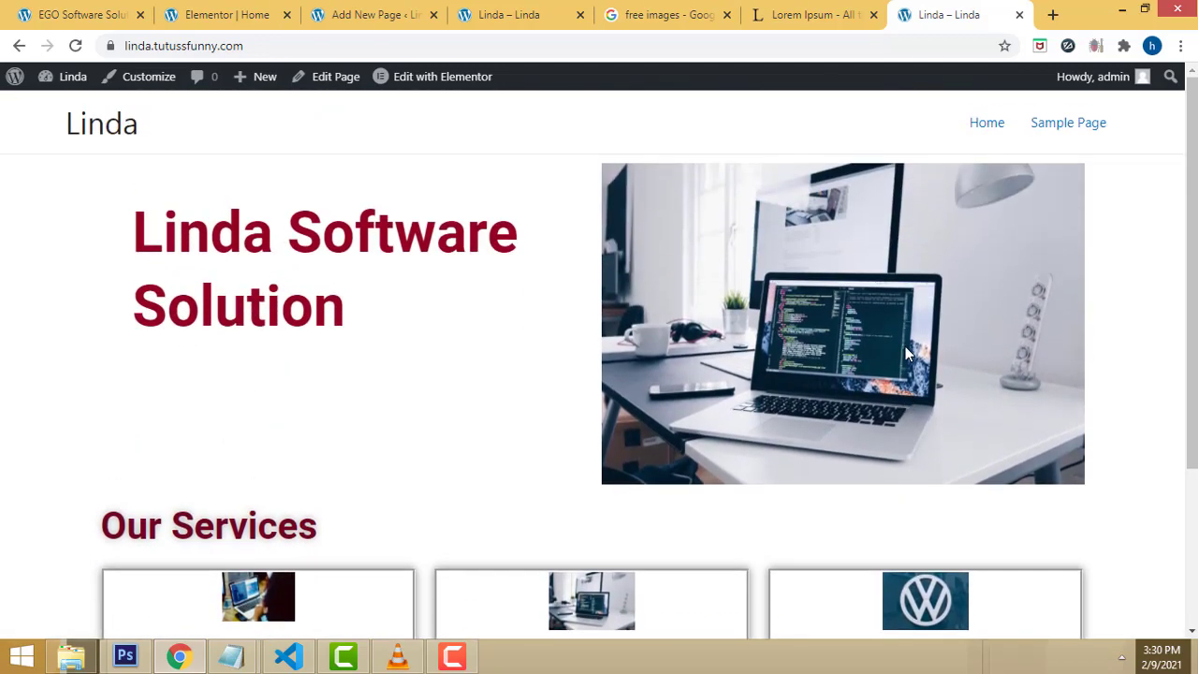
{"action": "scroll", "coordinate": [904, 354], "scroll_direction": "down", "scroll_amount": 3}
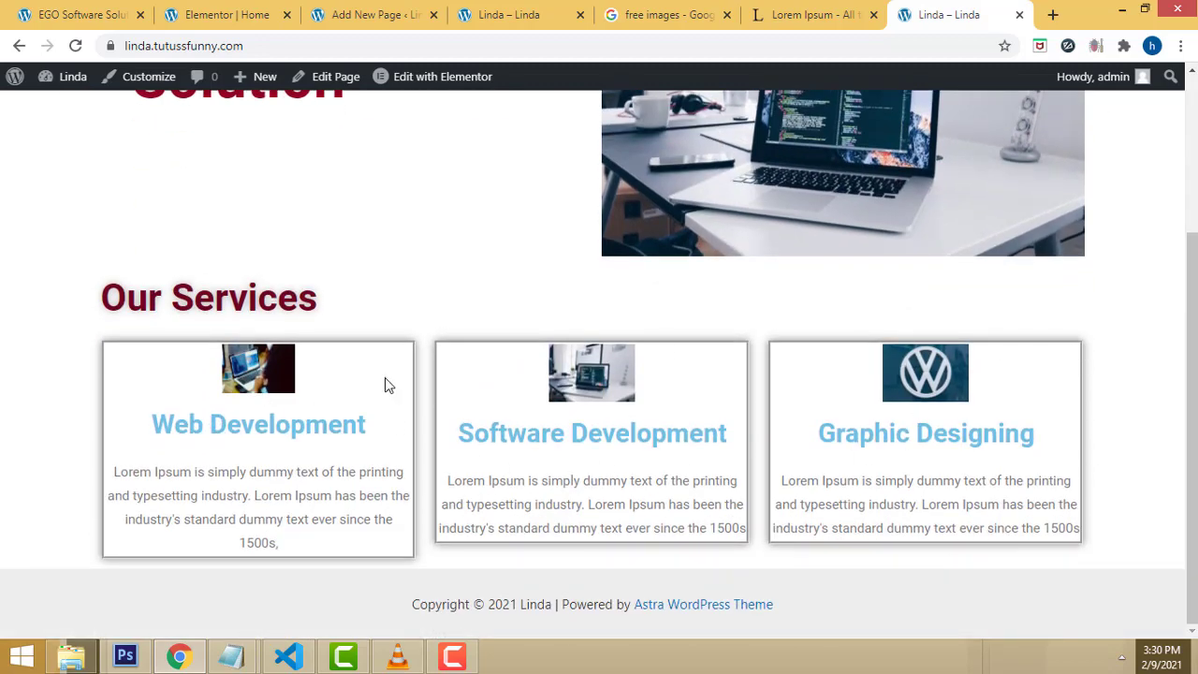
{"action": "scroll", "coordinate": [385, 386], "scroll_direction": "up", "scroll_amount": 2}
{"action": "scroll", "coordinate": [875, 293], "scroll_direction": "up", "scroll_amount": 1}
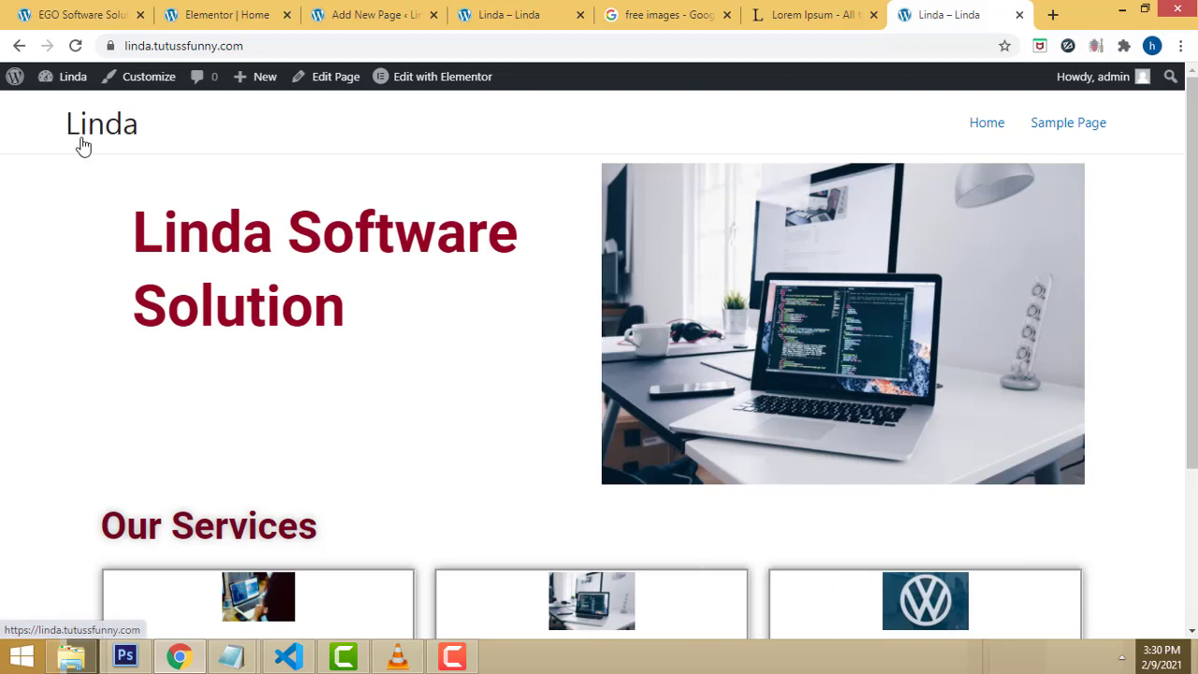
{"action": "scroll", "coordinate": [212, 152], "scroll_direction": "down", "scroll_amount": 1}
{"action": "scroll", "coordinate": [230, 147], "scroll_direction": "up", "scroll_amount": 1}
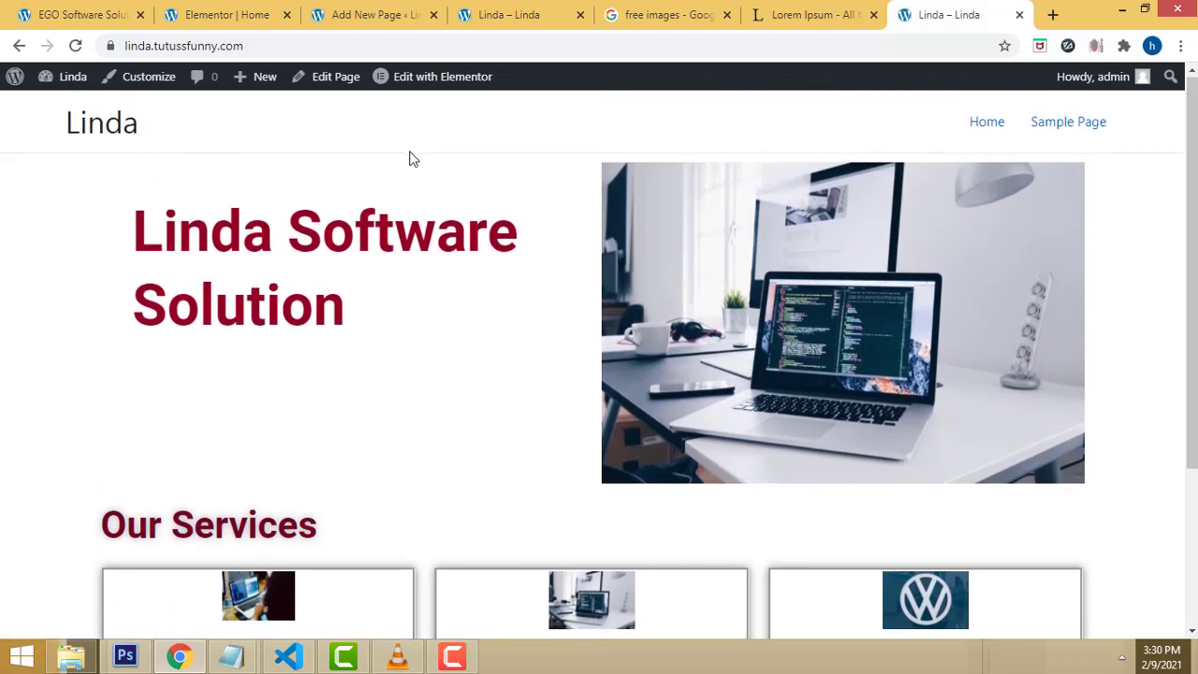
{"action": "scroll", "coordinate": [408, 159], "scroll_direction": "down", "scroll_amount": 3}
{"action": "scroll", "coordinate": [398, 154], "scroll_direction": "up", "scroll_amount": 3}
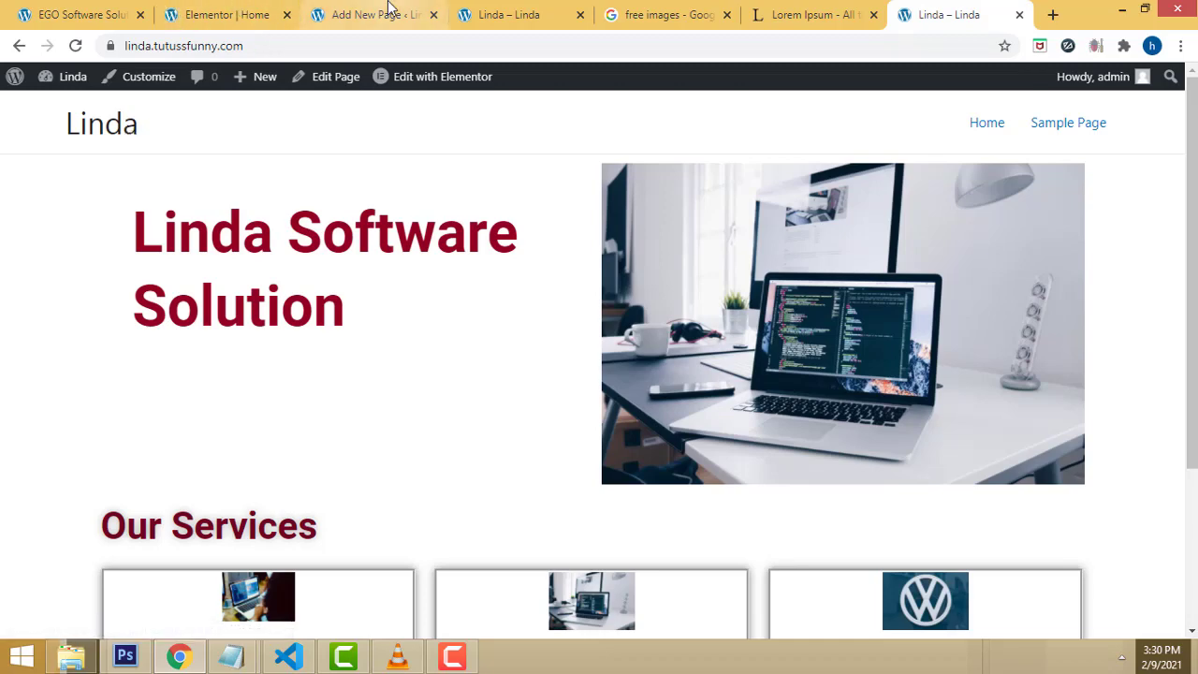
Step: Close the Add New Page tab and go to Settings > General in the WordPress dashboard
{"action": "left_click", "coordinate": [245, 11]}
{"action": "left_click", "coordinate": [368, 7]}
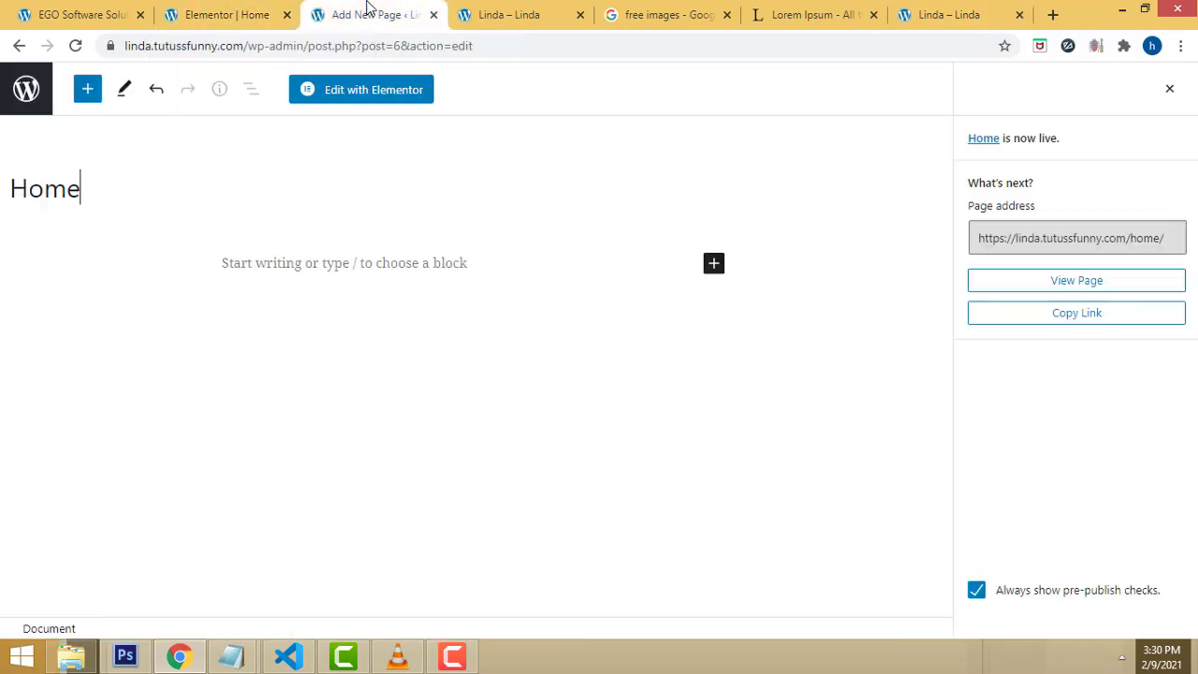
{"action": "left_click", "coordinate": [436, 15]}
{"action": "mouse_move", "coordinate": [56, 82]}
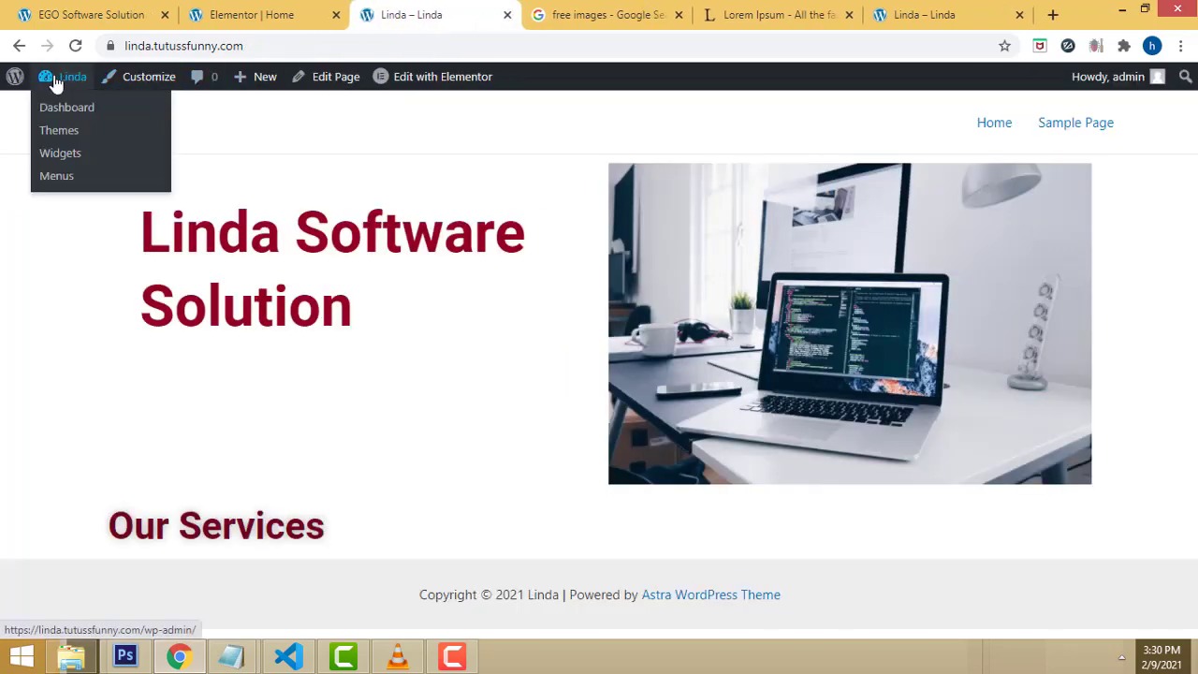
{"action": "left_click", "coordinate": [67, 111]}
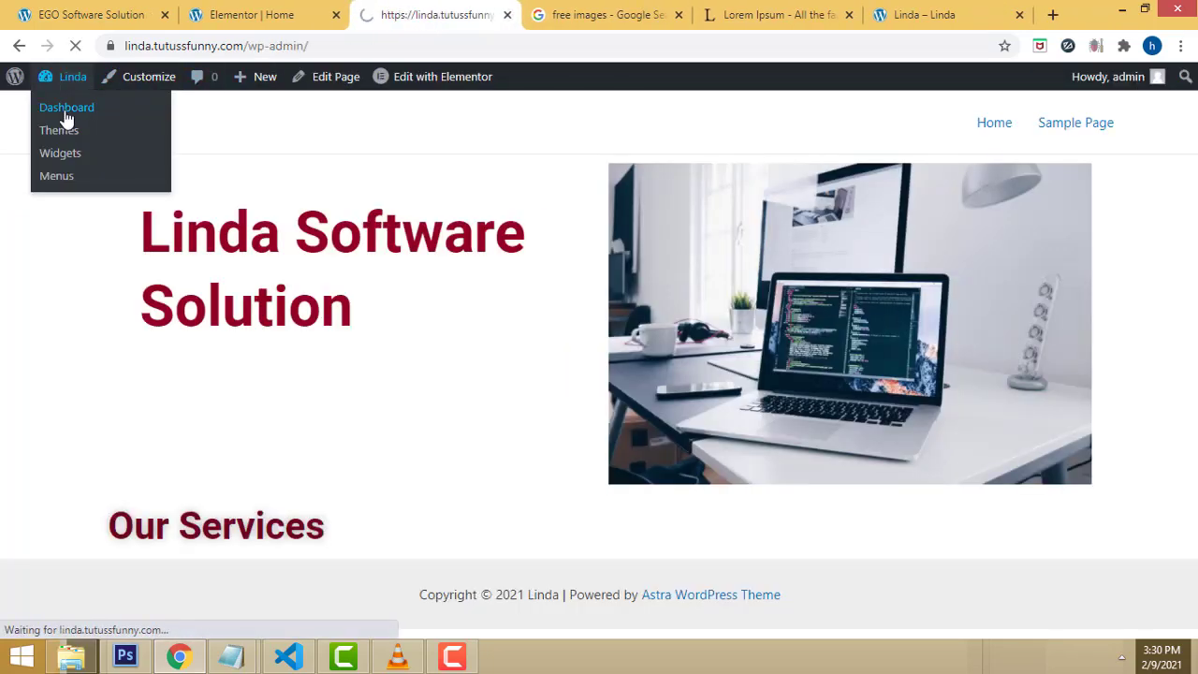
{"action": "scroll", "coordinate": [56, 300], "scroll_direction": "down", "scroll_amount": 1}
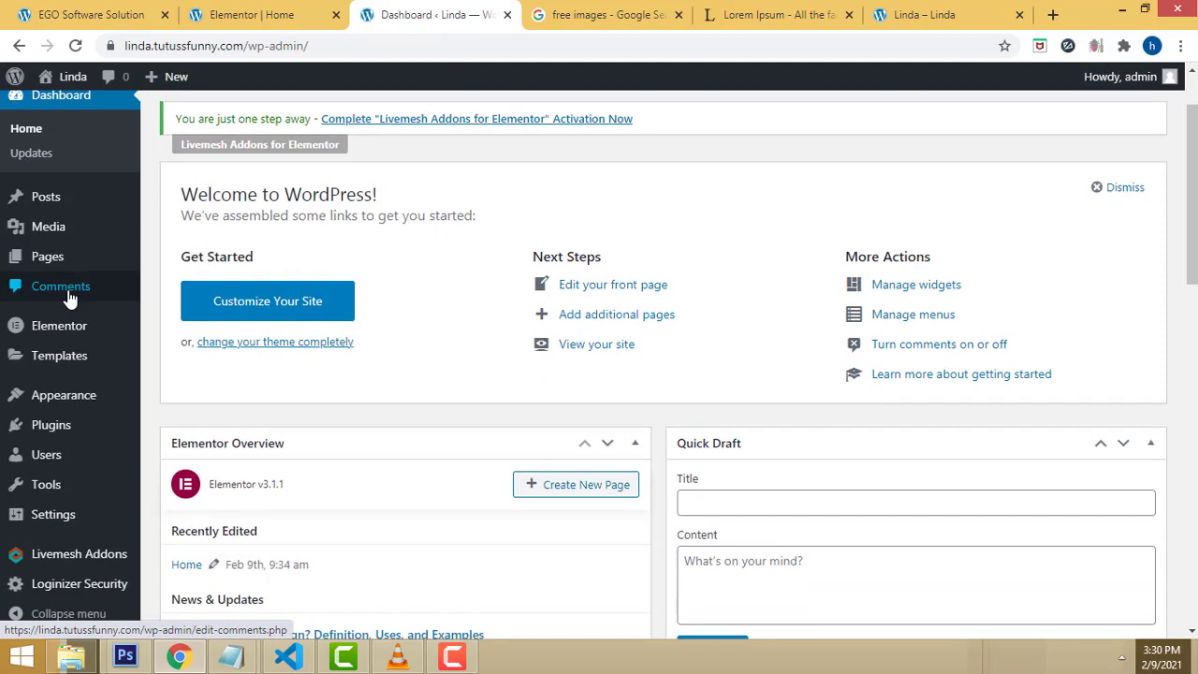
{"action": "mouse_move", "coordinate": [53, 515]}
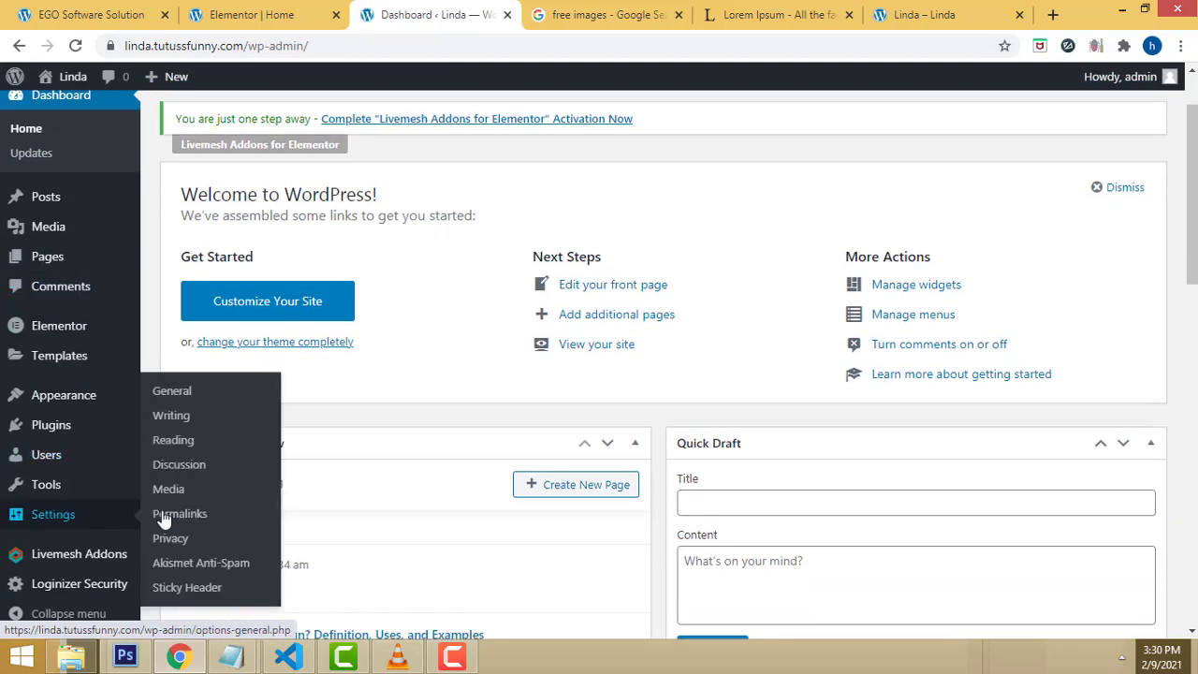
{"action": "left_click", "coordinate": [173, 393]}
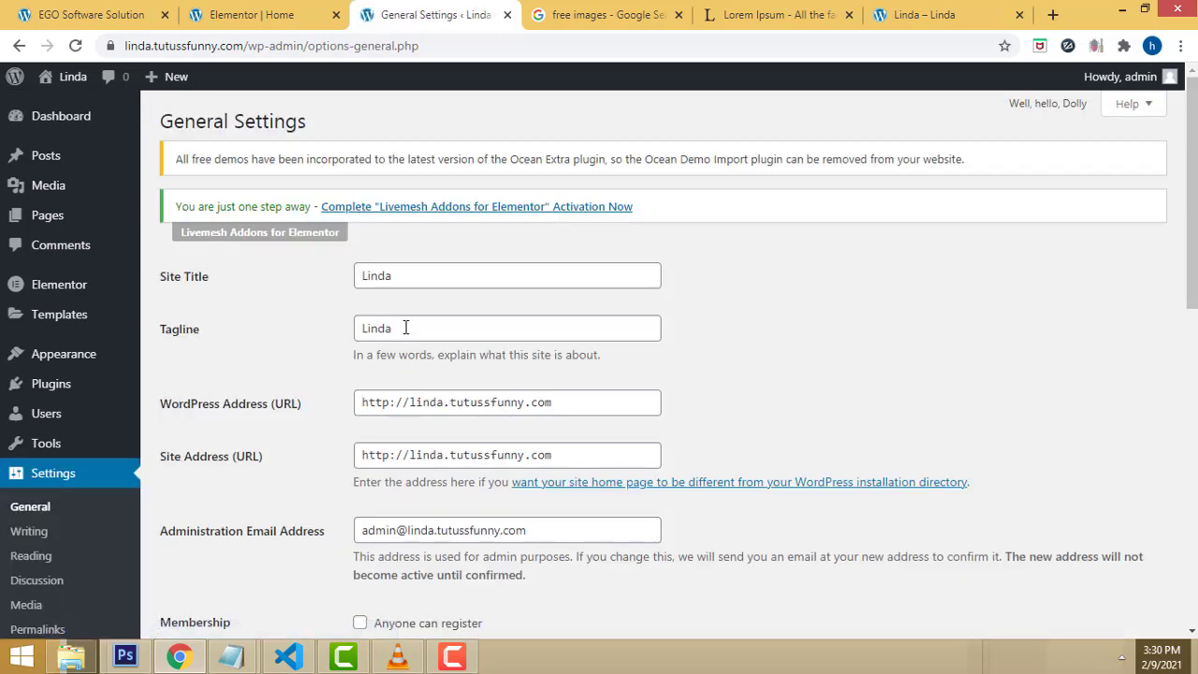
Step: Change the Site Title to 'Linda Software' and save the settings
{"action": "left_click", "coordinate": [420, 275]}
{"action": "type", "text": "S"}
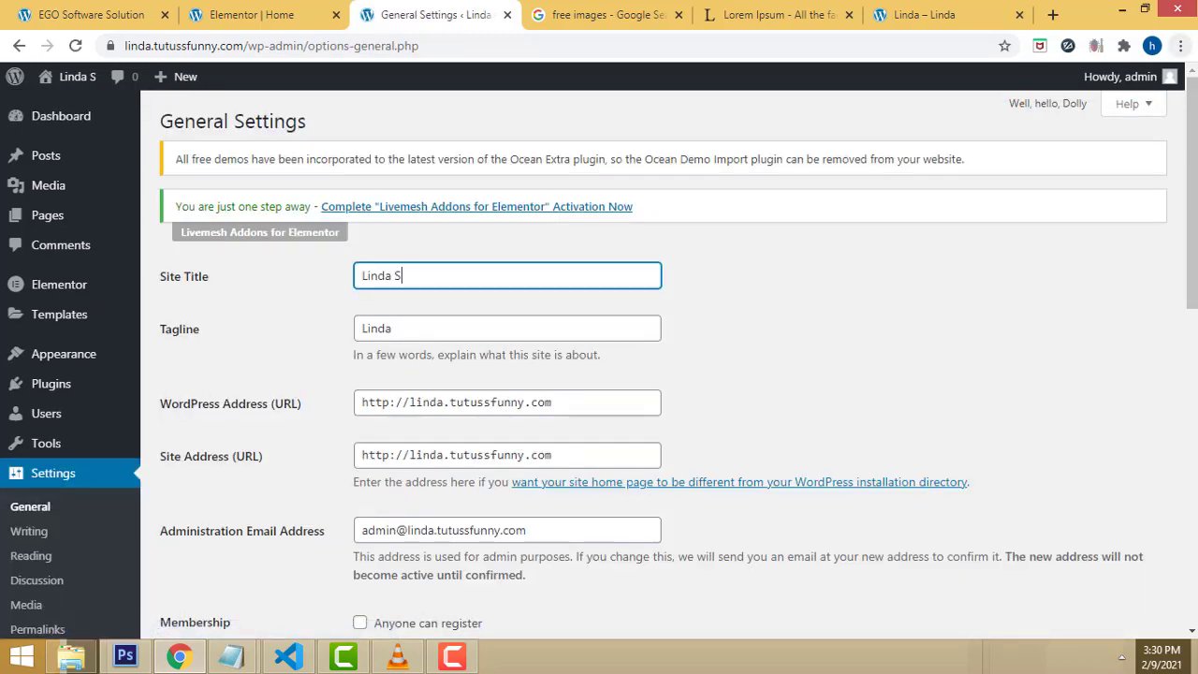
{"action": "type", "text": "oftware"}
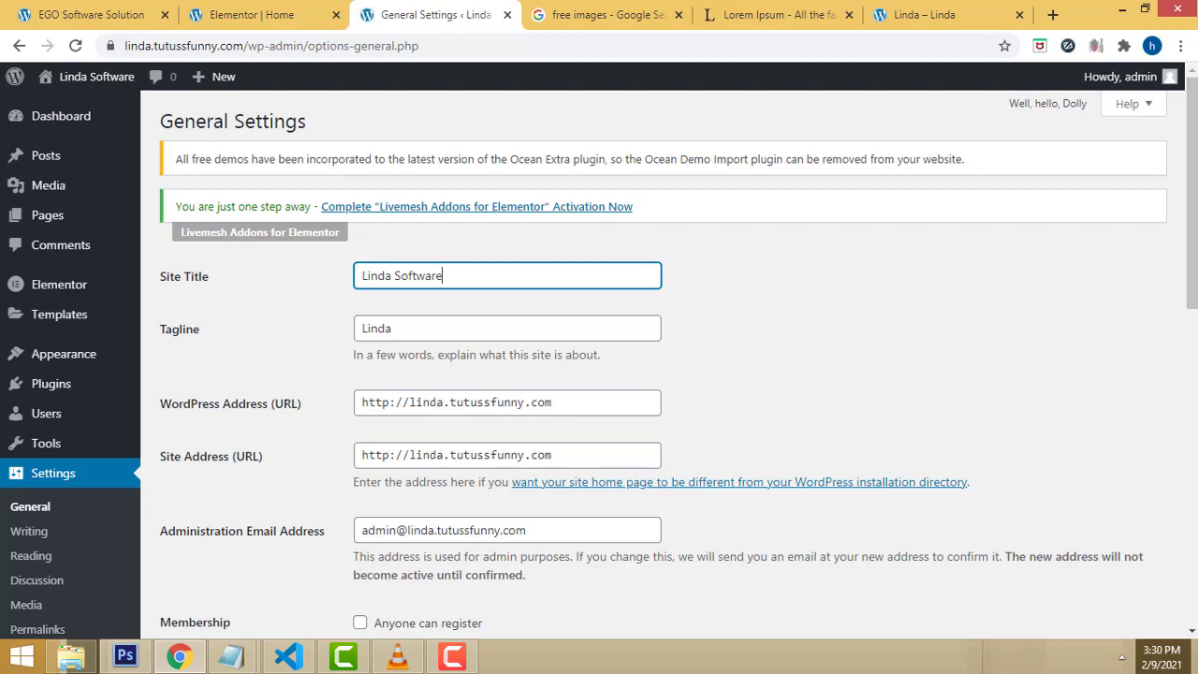
{"action": "scroll", "coordinate": [971, 347], "scroll_direction": "down", "scroll_amount": 5}
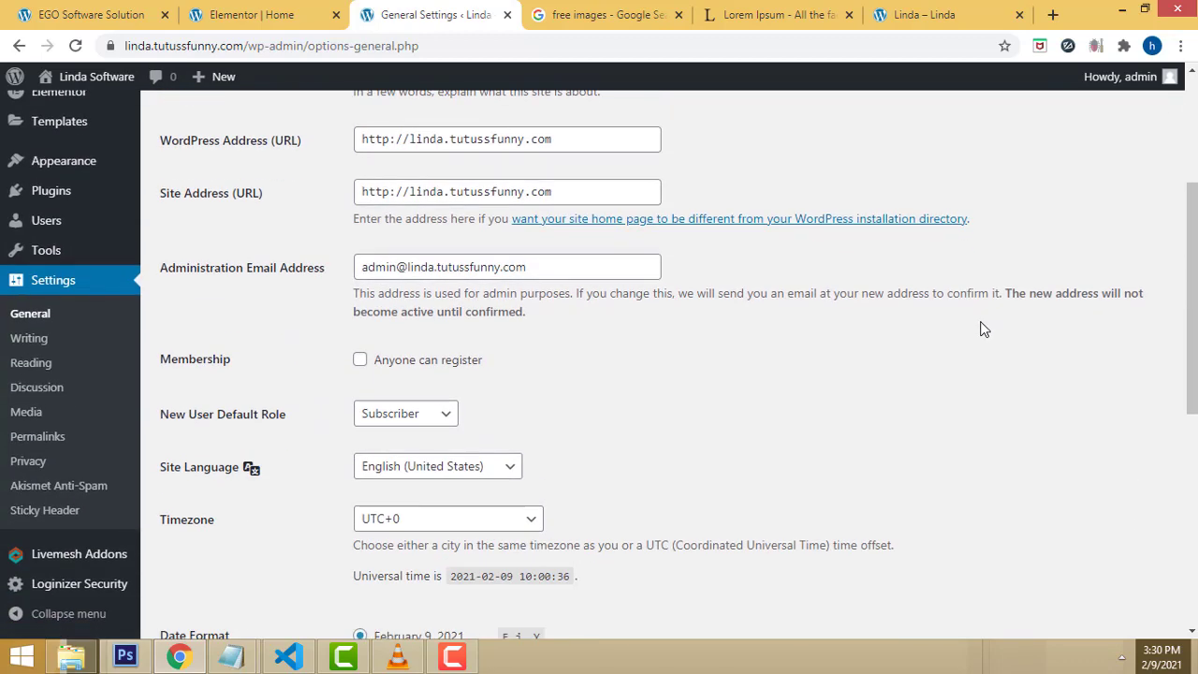
{"action": "scroll", "coordinate": [984, 323], "scroll_direction": "down", "scroll_amount": 4}
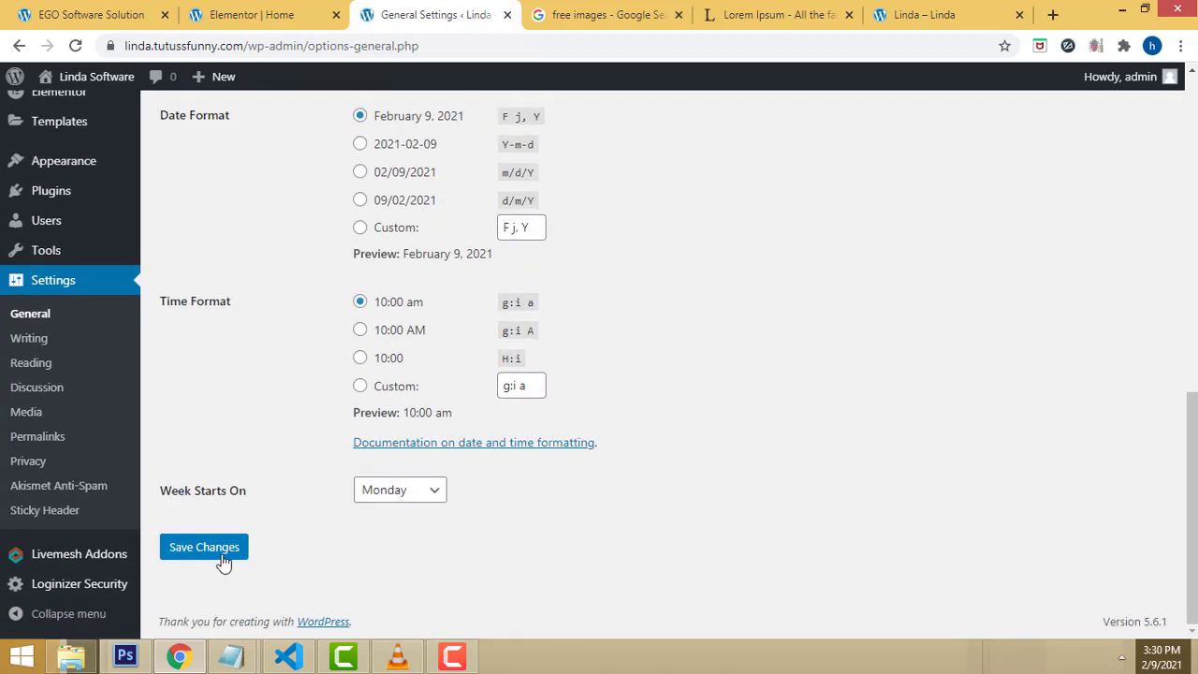
{"action": "left_click", "coordinate": [217, 558]}
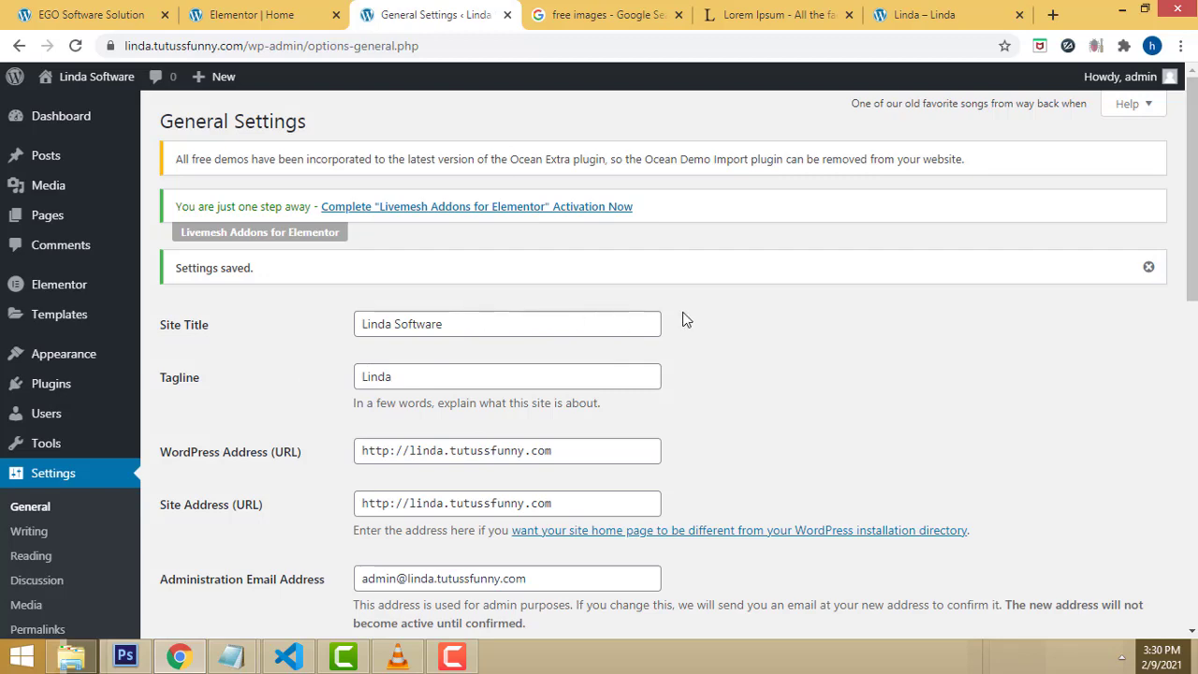
{"action": "scroll", "coordinate": [688, 319], "scroll_direction": "down", "scroll_amount": 1}
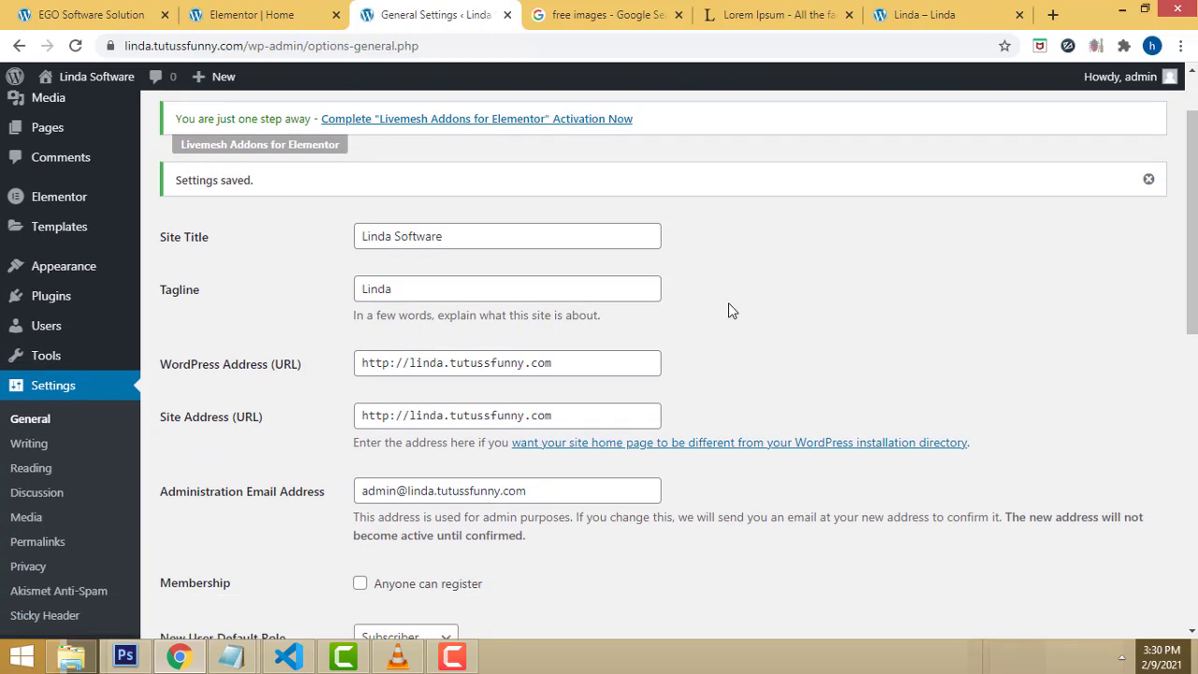
{"action": "scroll", "coordinate": [731, 310], "scroll_direction": "up", "scroll_amount": 1}
{"action": "left_click_drag", "start_coordinate": [444, 324], "coordinate": [308, 327]}
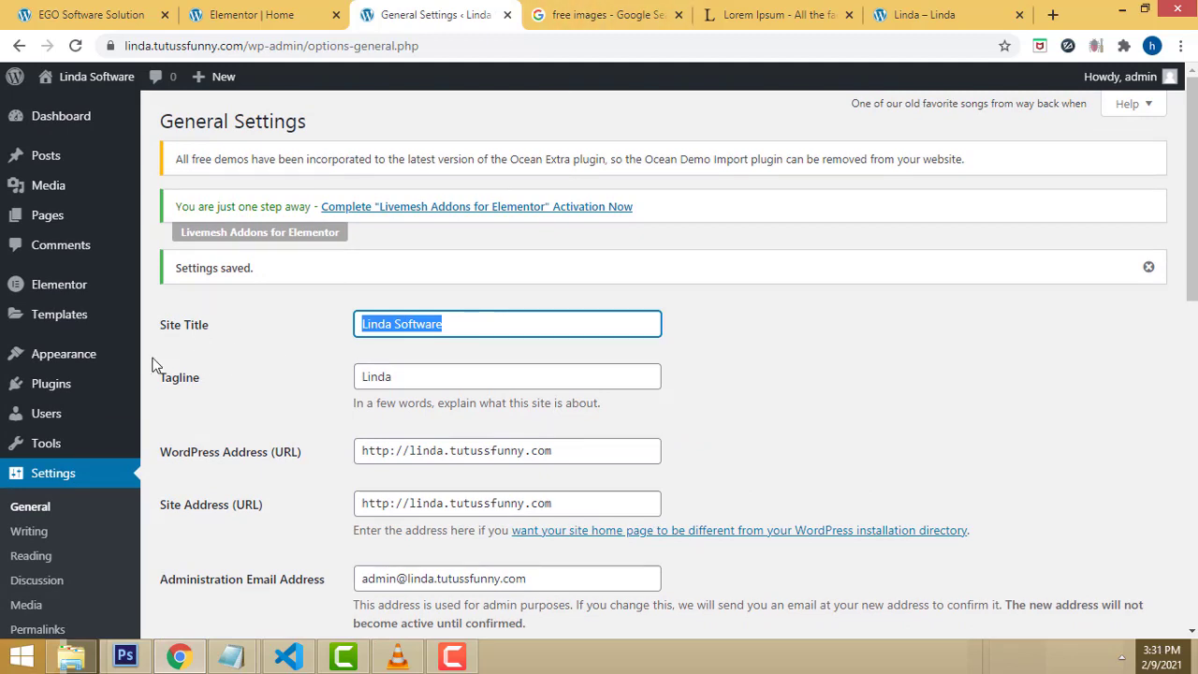
Step: Reload the live site so its header shows the new 'Linda Software' title
{"action": "mouse_move", "coordinate": [58, 364]}
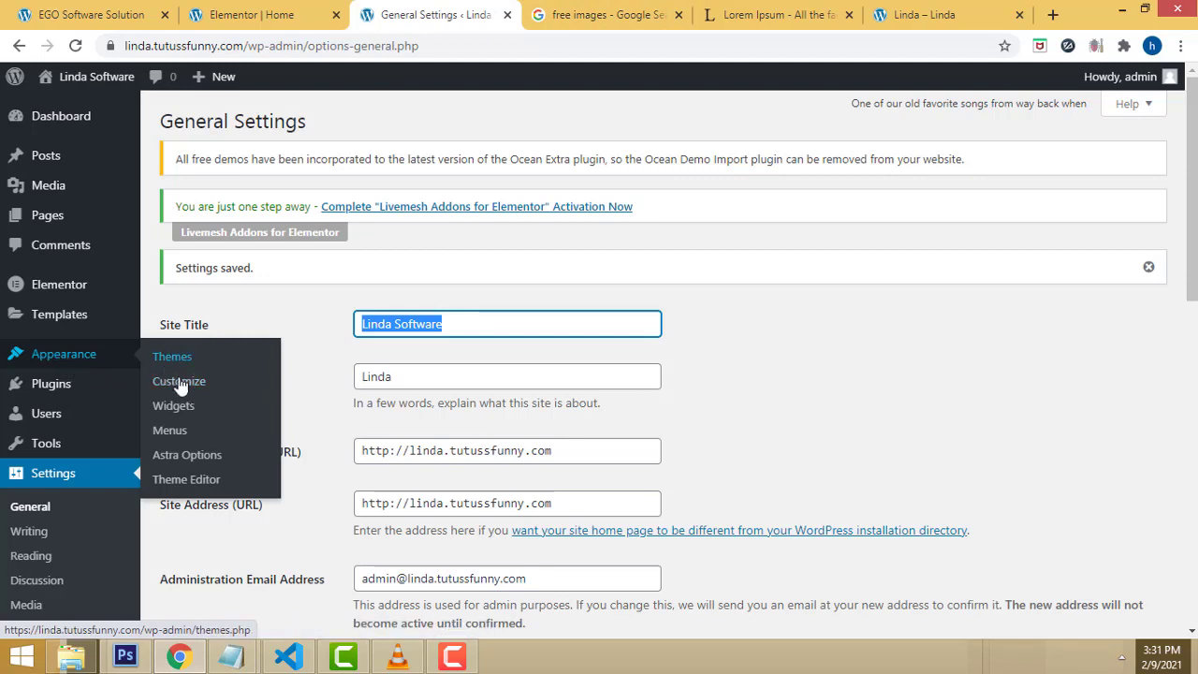
{"action": "left_click", "coordinate": [243, 11]}
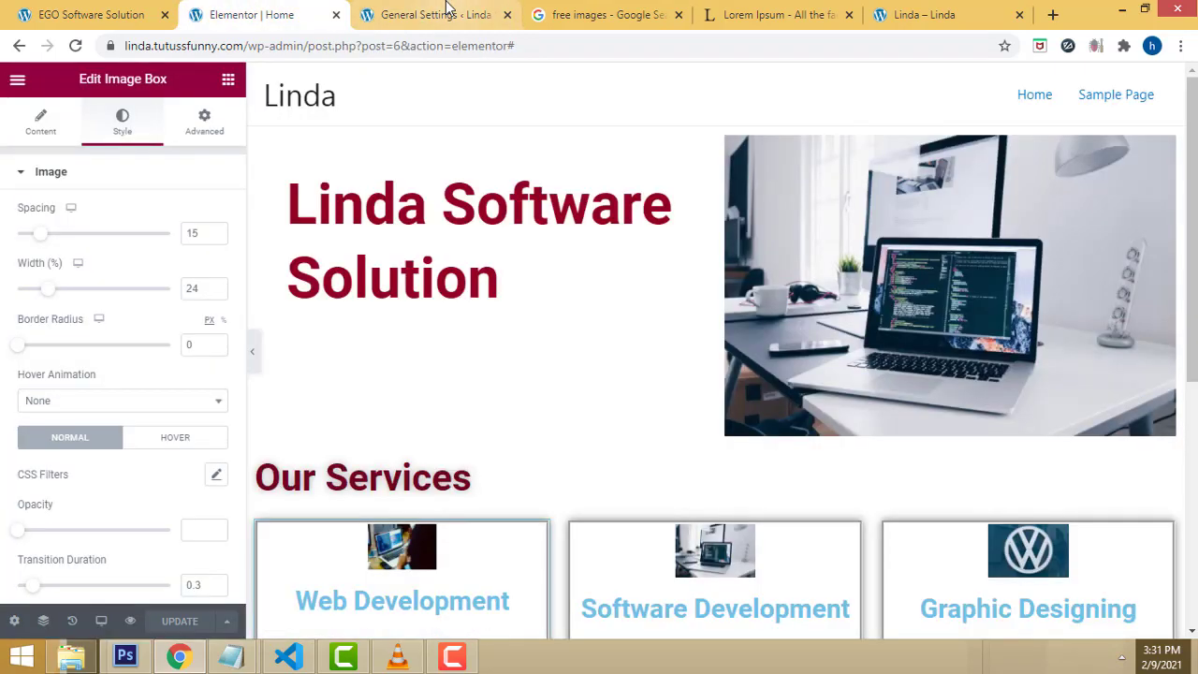
{"action": "left_click", "coordinate": [444, 13]}
{"action": "left_click", "coordinate": [912, 7]}
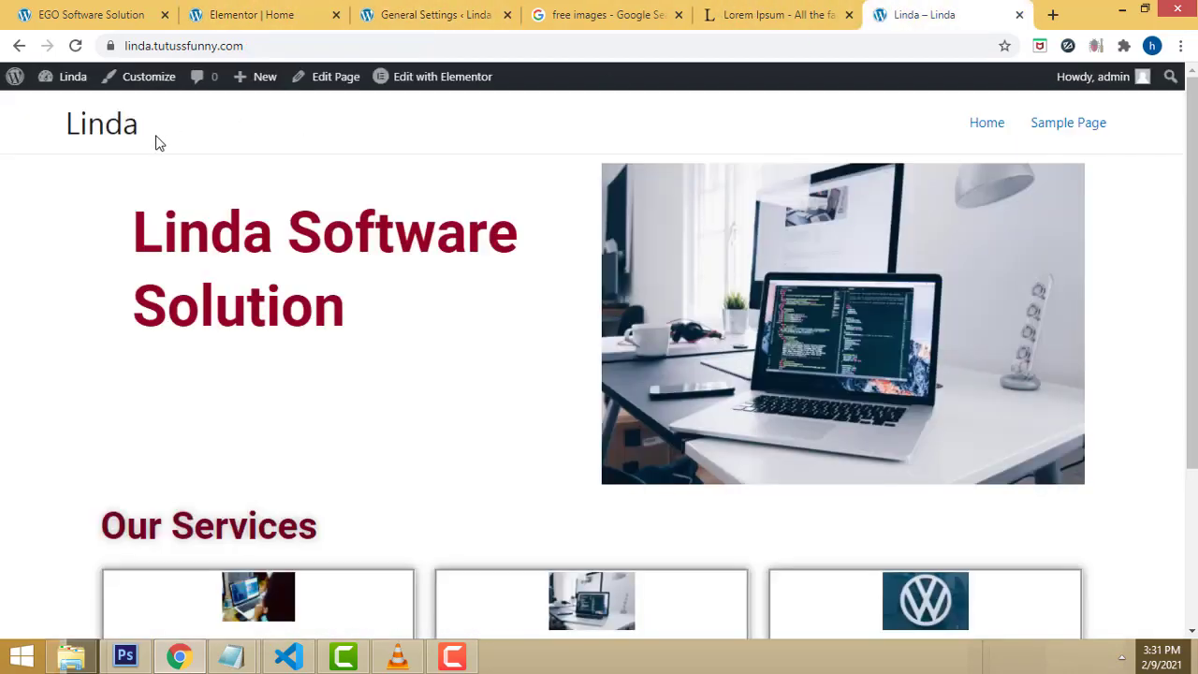
{"action": "left_click", "coordinate": [77, 46]}
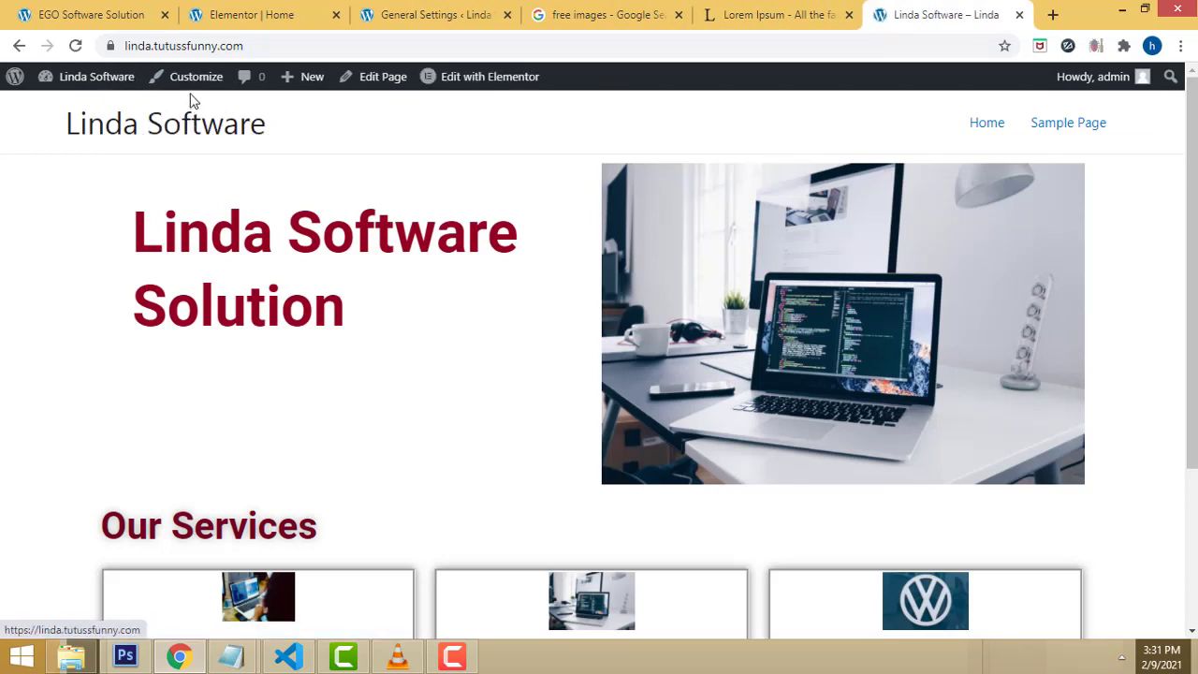
{"action": "left_click", "coordinate": [183, 83]}
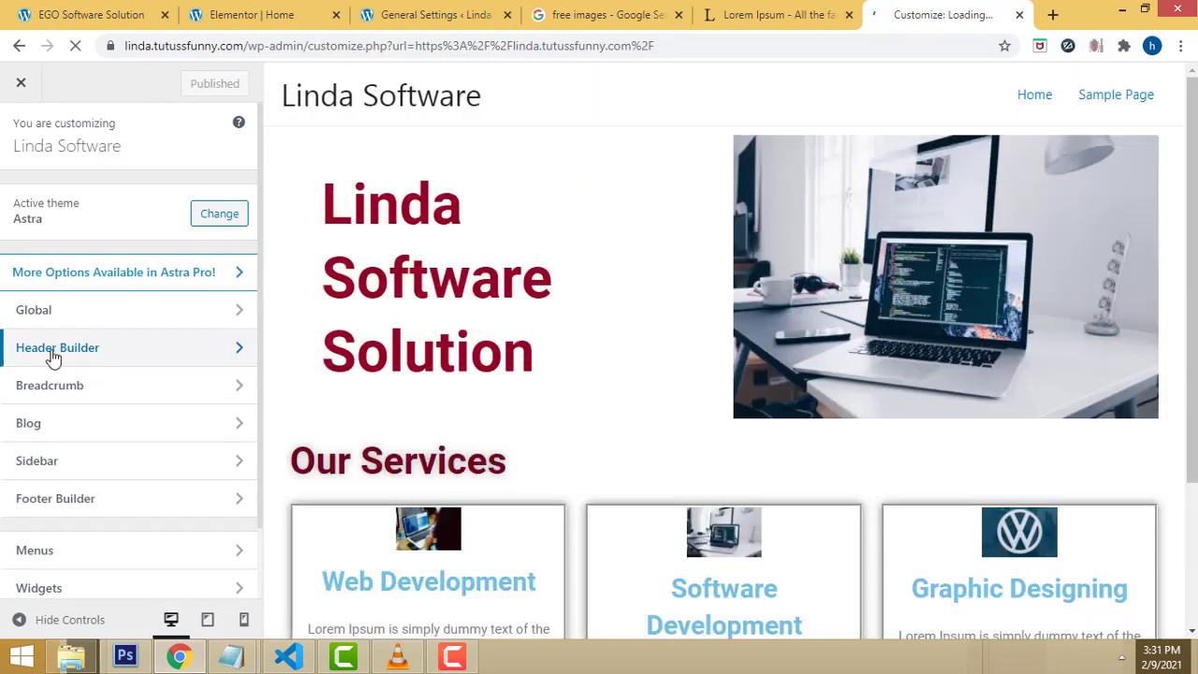
{"action": "left_click", "coordinate": [237, 356]}
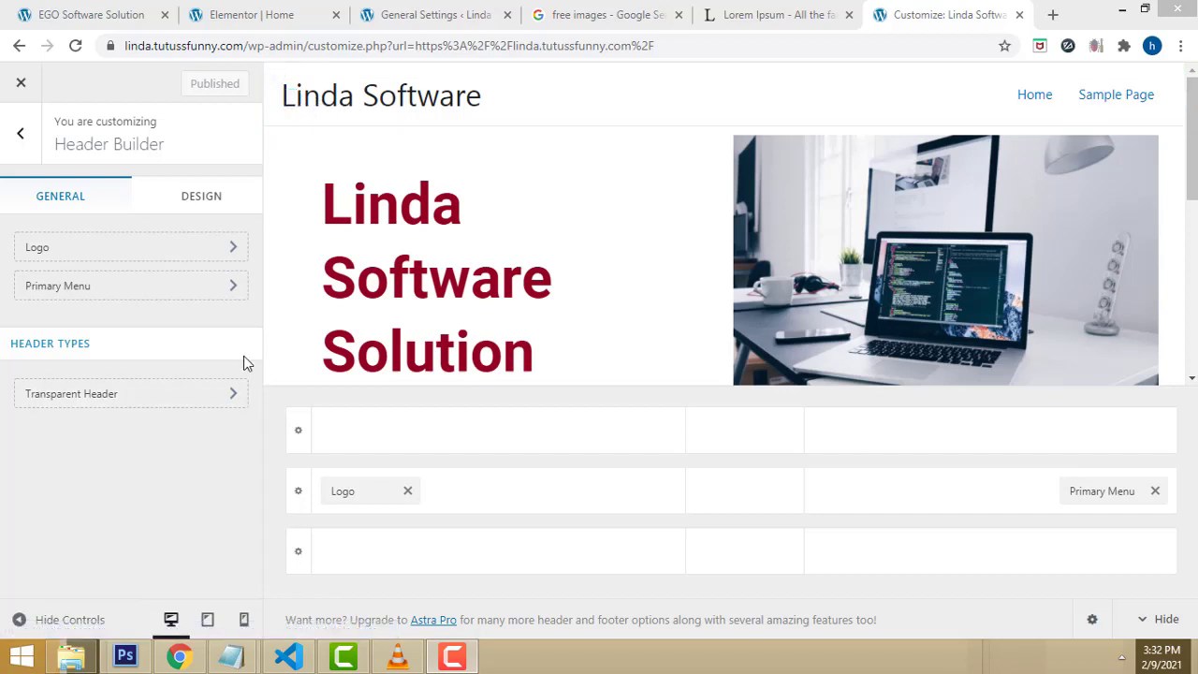
{"action": "left_click", "coordinate": [22, 85]}
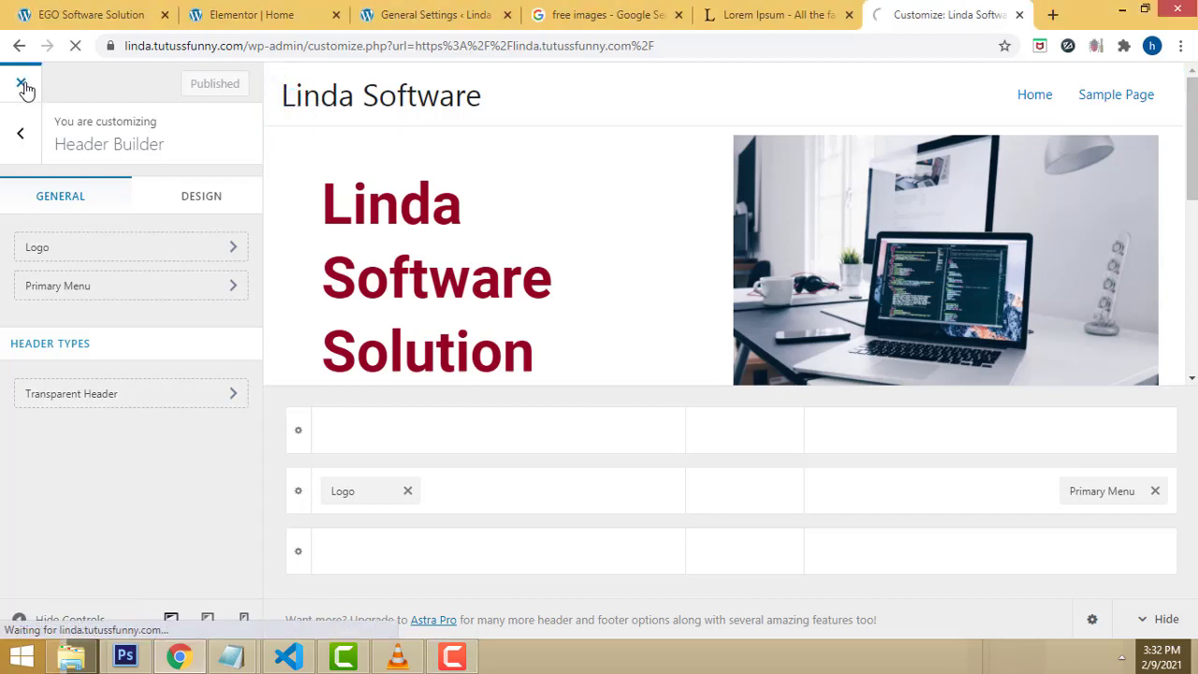
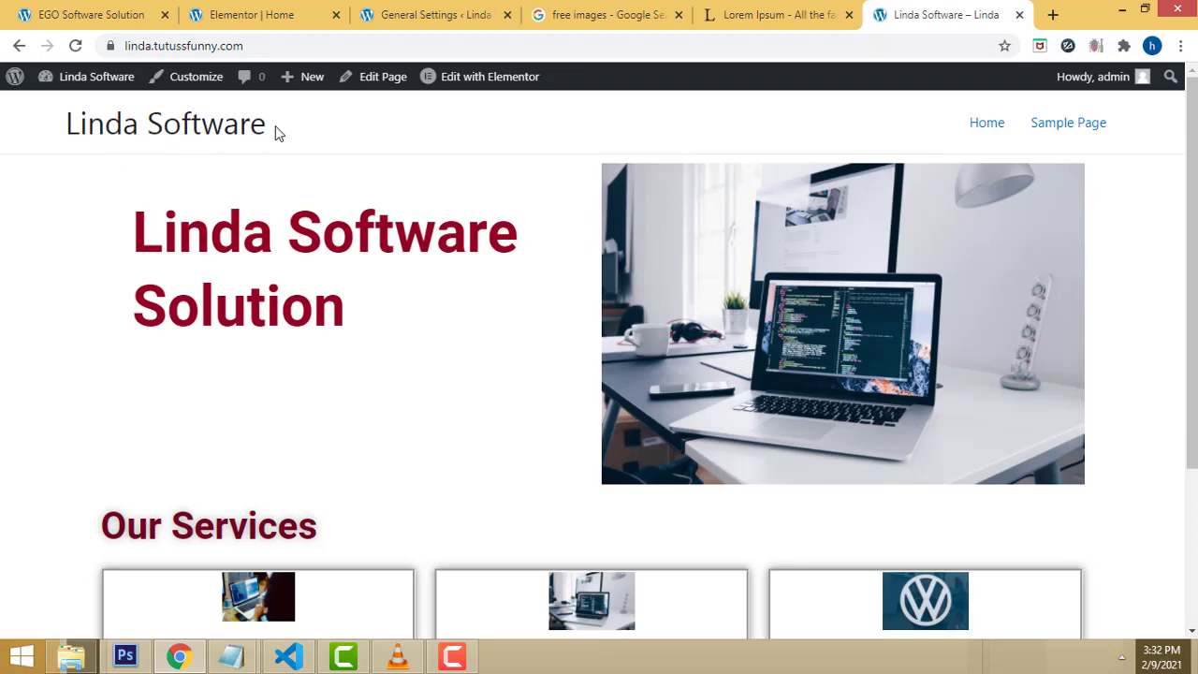
Step: Go to the admin Dashboard and close the Google image search and General Settings tabs
{"action": "scroll", "coordinate": [1001, 270], "scroll_direction": "down", "scroll_amount": 3}
{"action": "scroll", "coordinate": [998, 278], "scroll_direction": "up", "scroll_amount": 3}
{"action": "scroll", "coordinate": [715, 278], "scroll_direction": "down", "scroll_amount": 3}
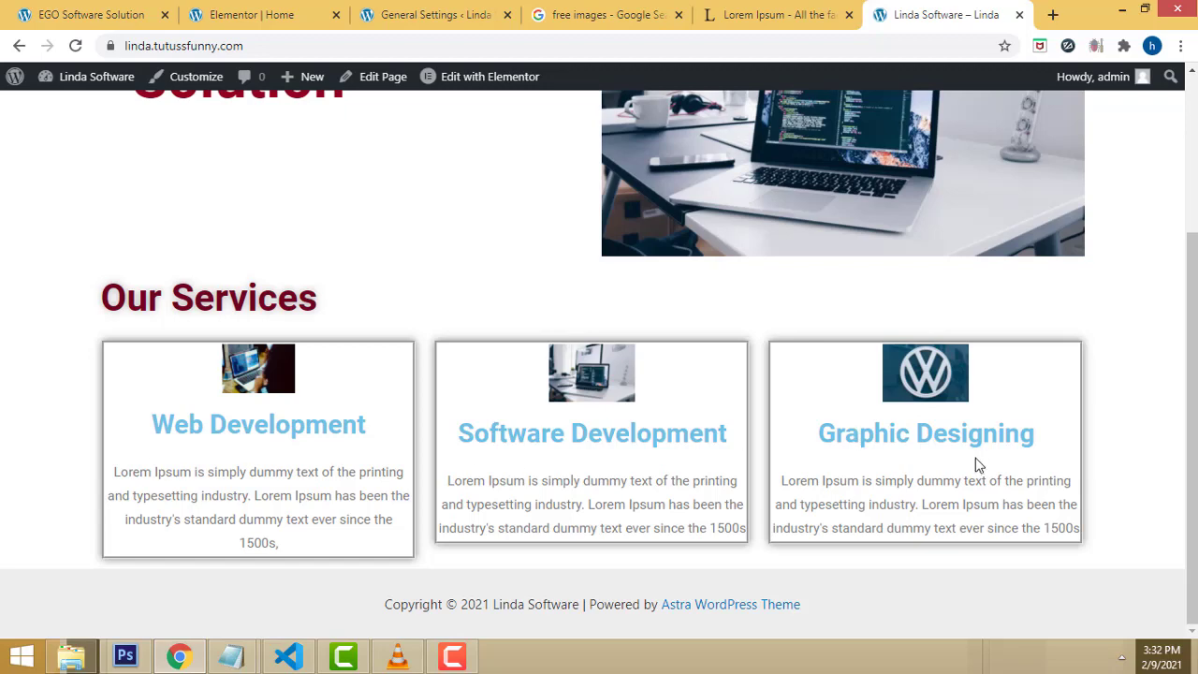
{"action": "scroll", "coordinate": [964, 458], "scroll_direction": "up", "scroll_amount": 3}
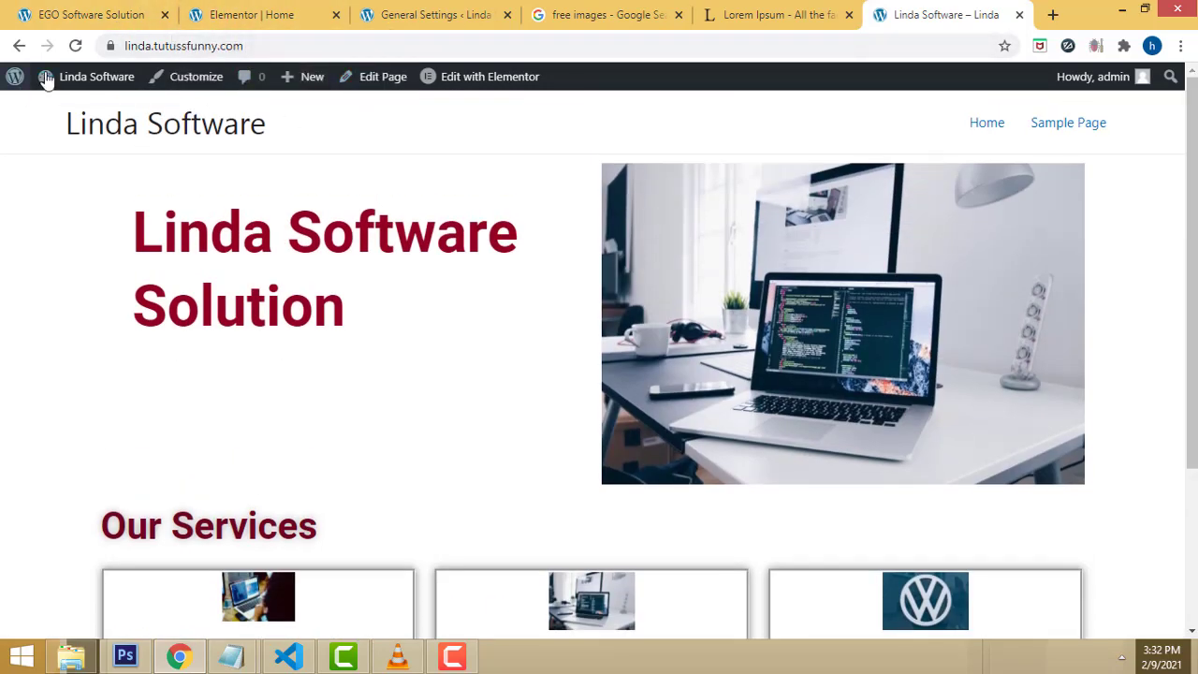
{"action": "mouse_move", "coordinate": [58, 79]}
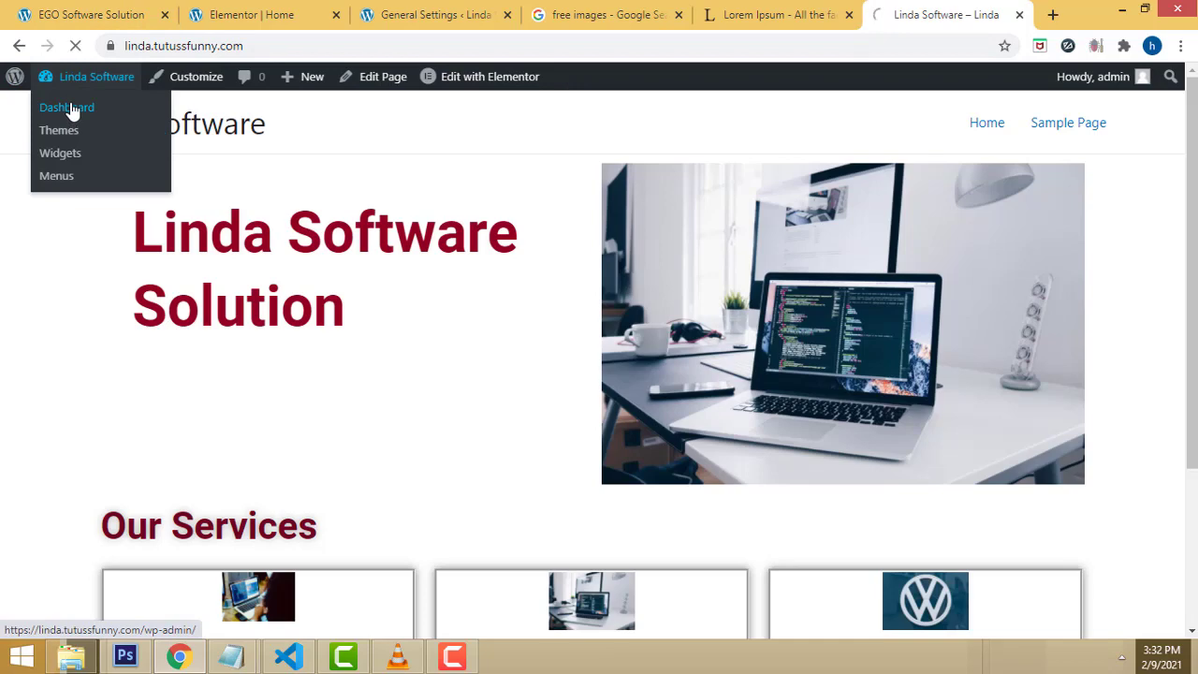
{"action": "left_click", "coordinate": [72, 109]}
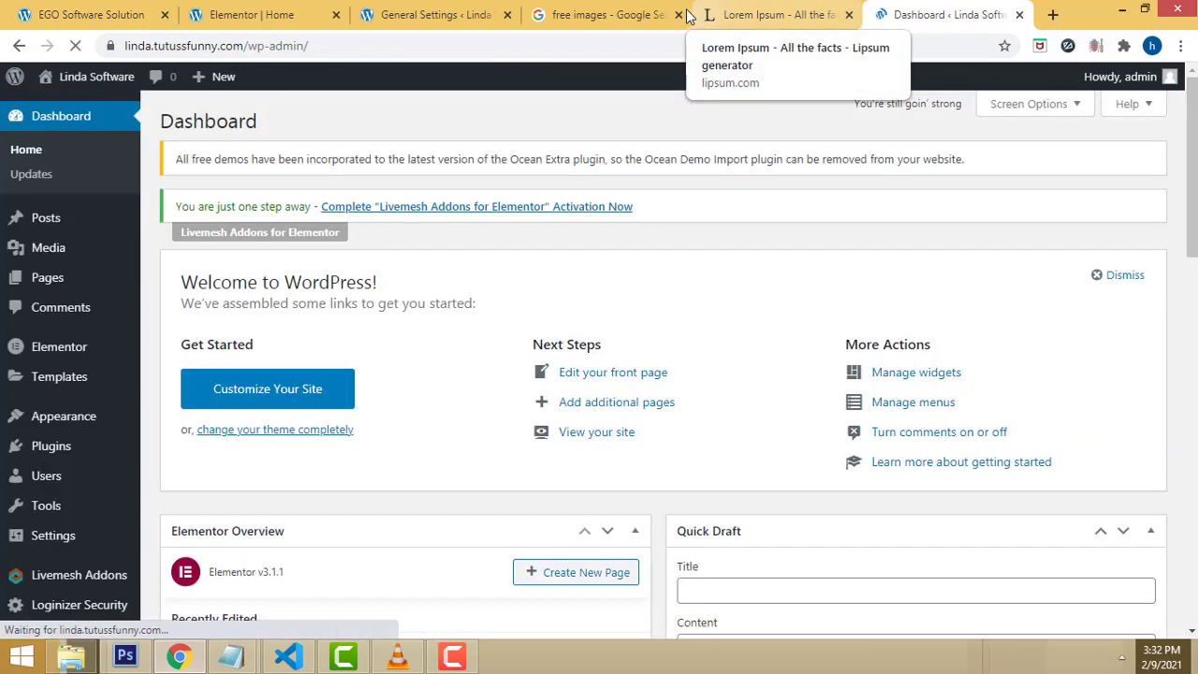
{"action": "left_click", "coordinate": [680, 15]}
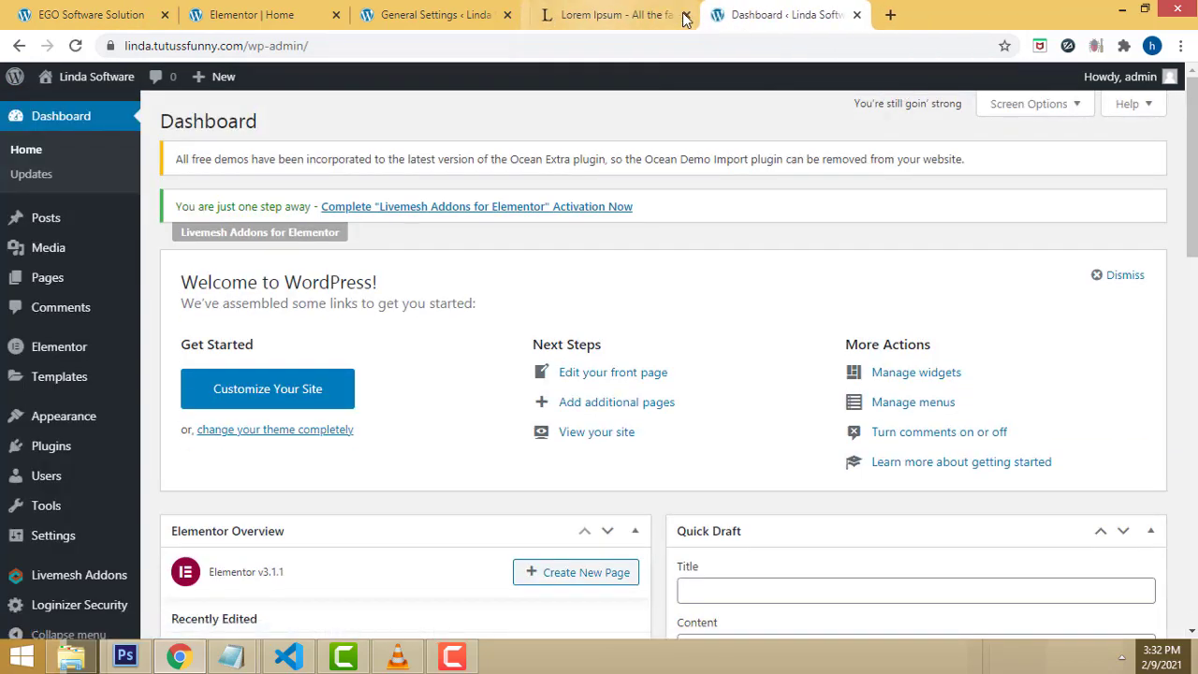
{"action": "left_click", "coordinate": [498, 17]}
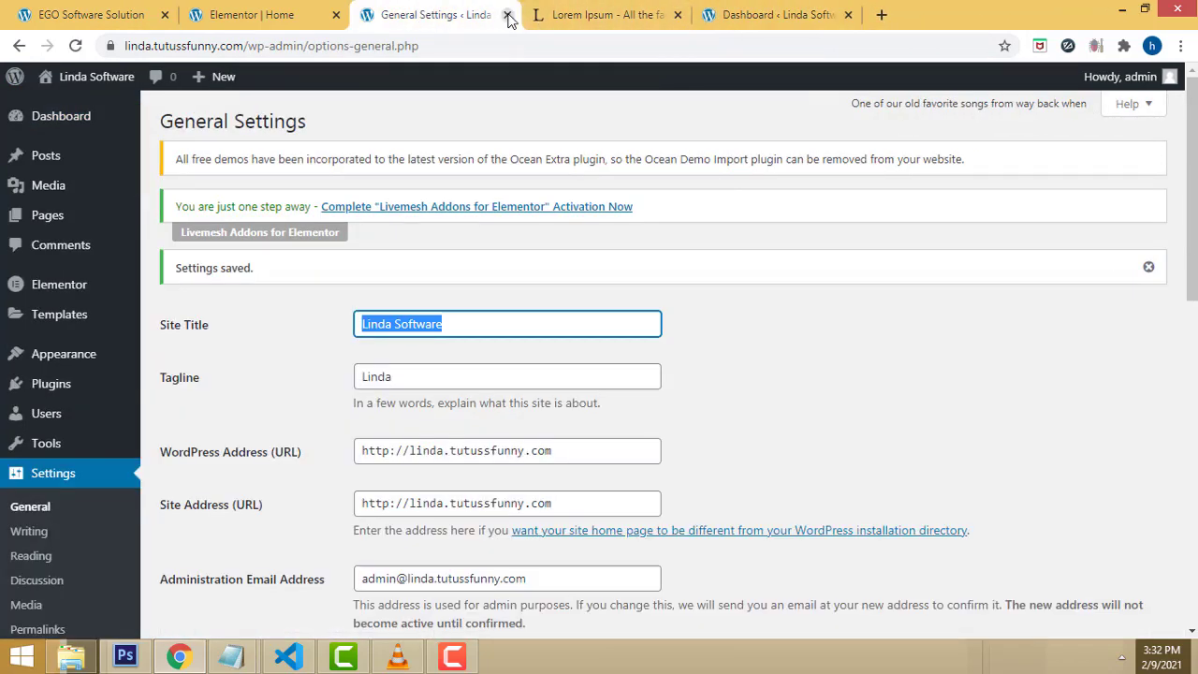
{"action": "left_click", "coordinate": [506, 15]}
{"action": "left_click", "coordinate": [596, 11]}
Step: Start a new page from Pages > Add New
{"action": "mouse_move", "coordinate": [102, 346]}
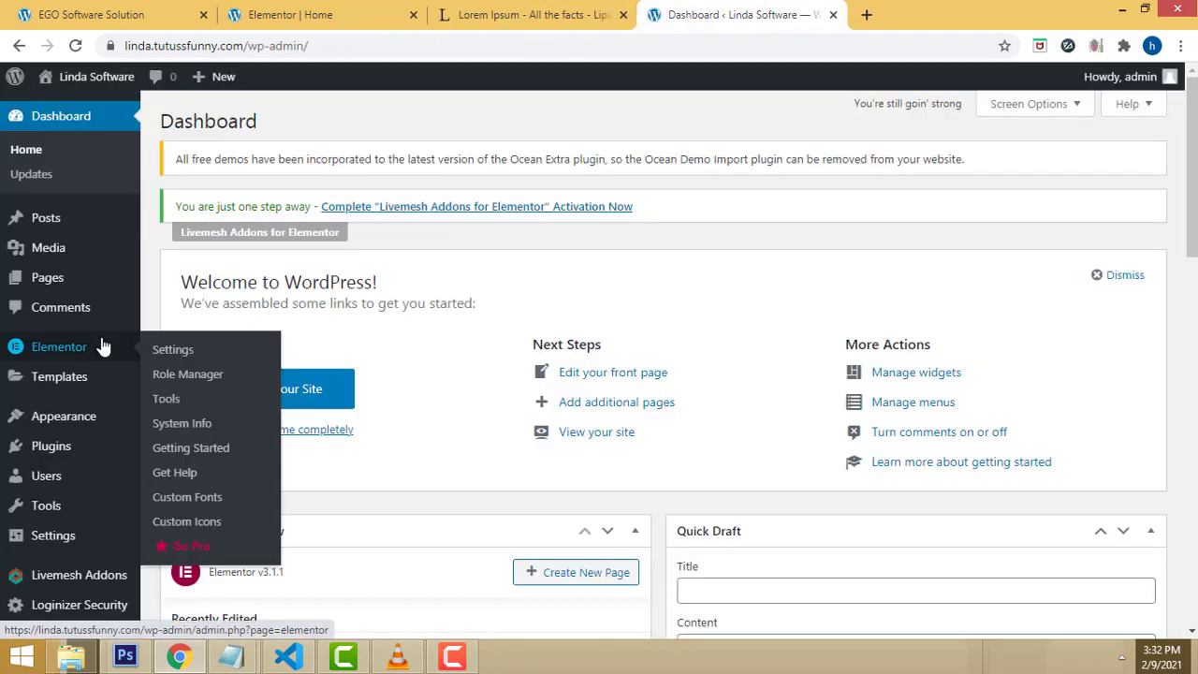
{"action": "mouse_move", "coordinate": [72, 275]}
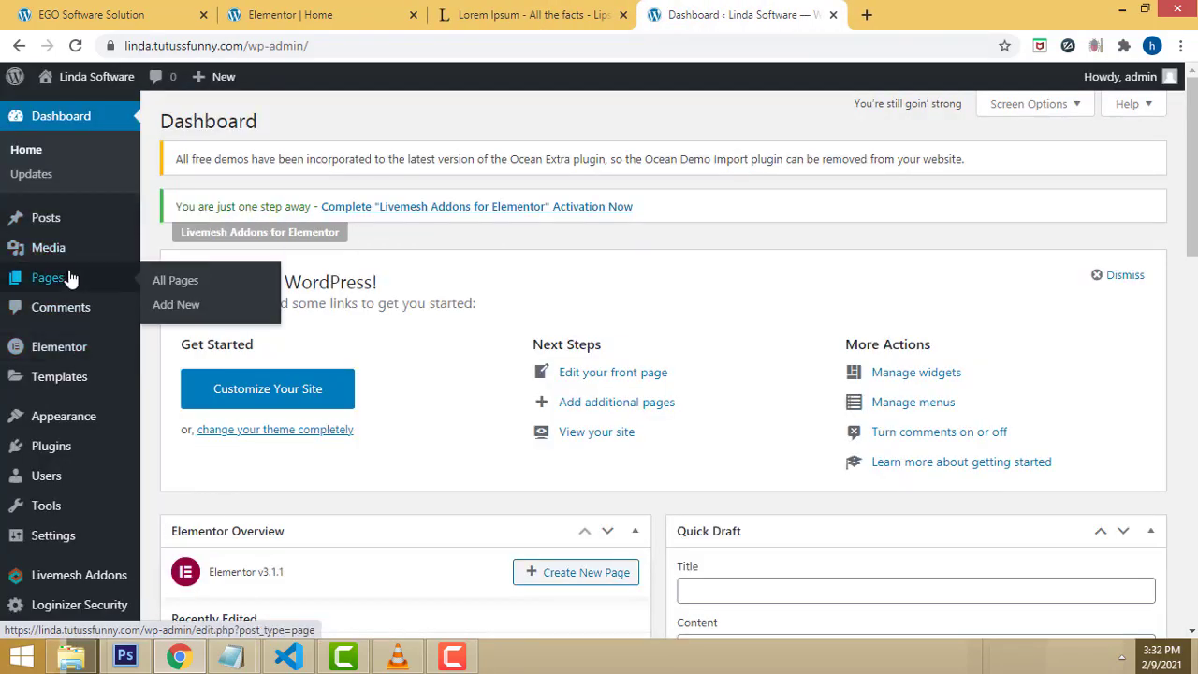
{"action": "left_click", "coordinate": [183, 306]}
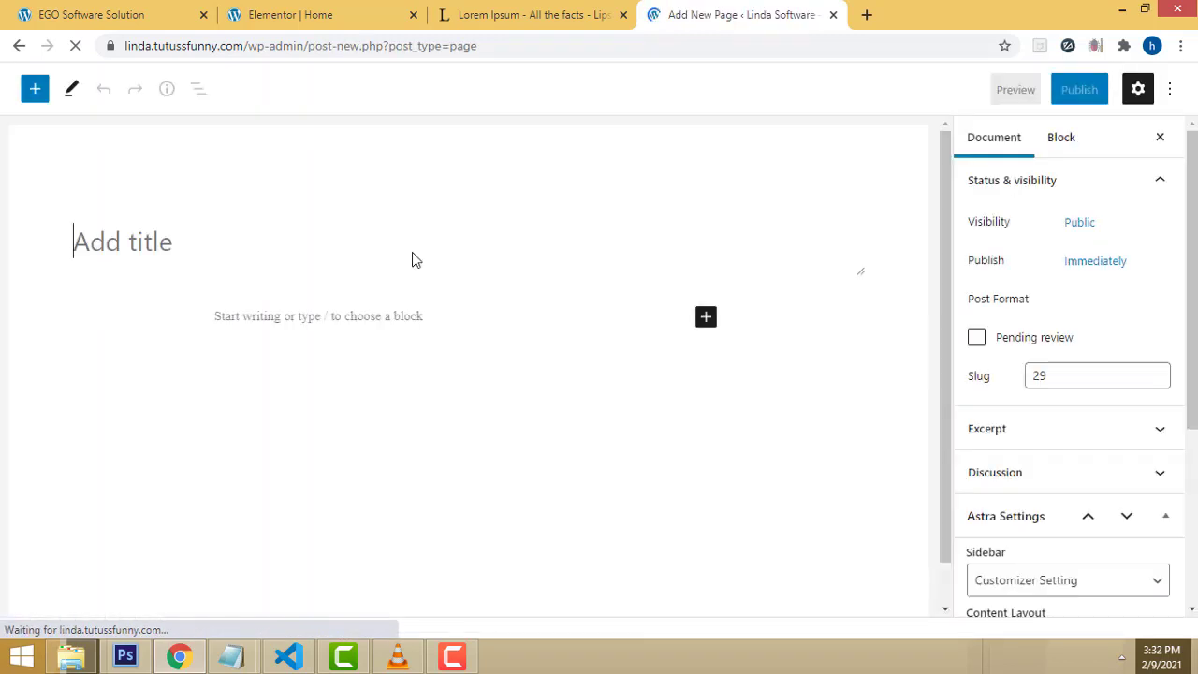
Step: Title the new page 'Web Development' and publish it
{"action": "left_click", "coordinate": [143, 241]}
{"action": "type", "text": "W"}
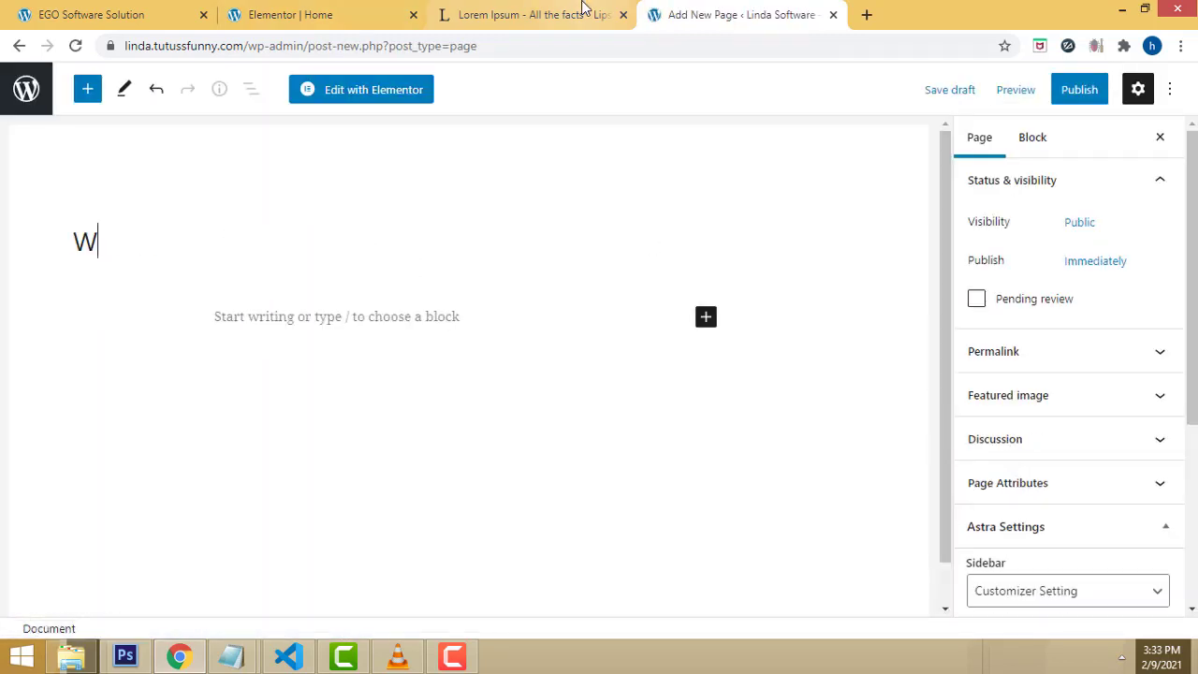
{"action": "type", "text": "eb Devel"}
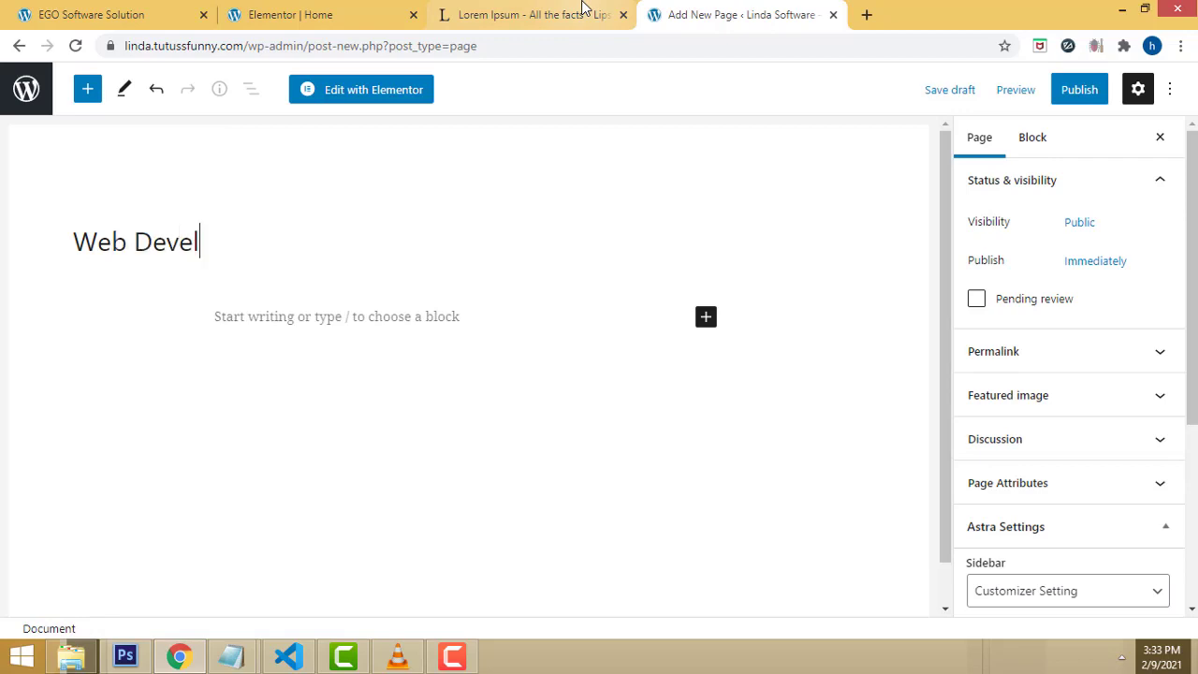
{"action": "type", "text": "opment"}
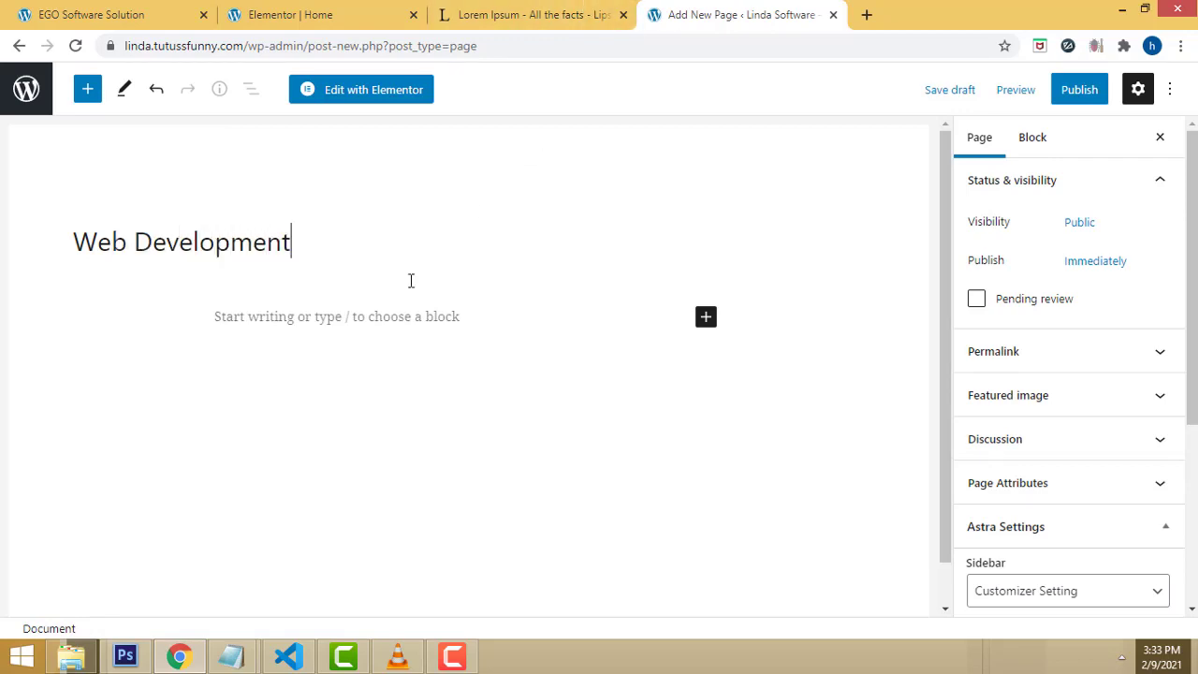
{"action": "left_click", "coordinate": [329, 315]}
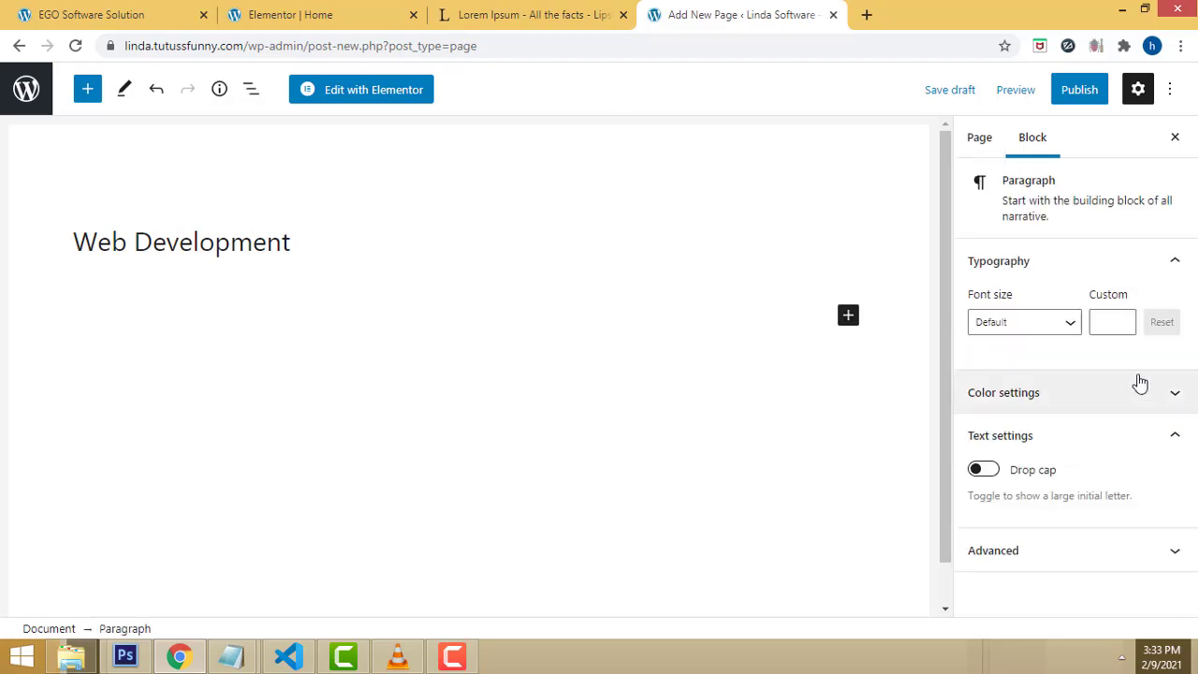
{"action": "left_click", "coordinate": [1169, 94]}
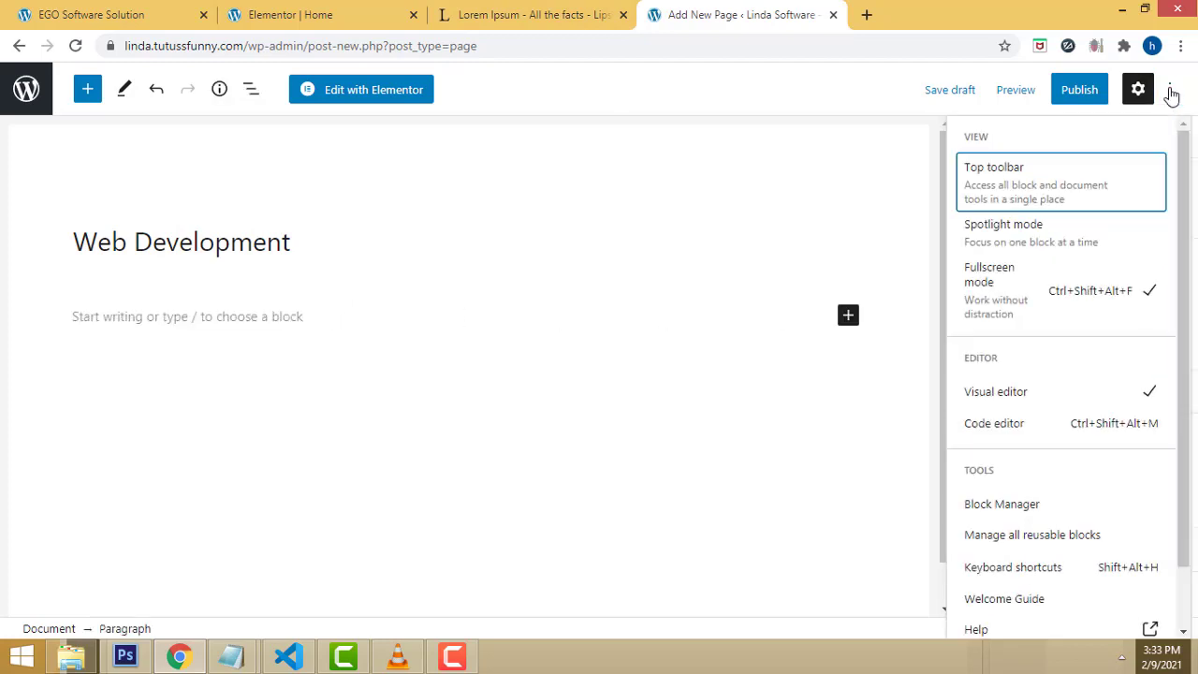
{"action": "left_click", "coordinate": [1139, 90]}
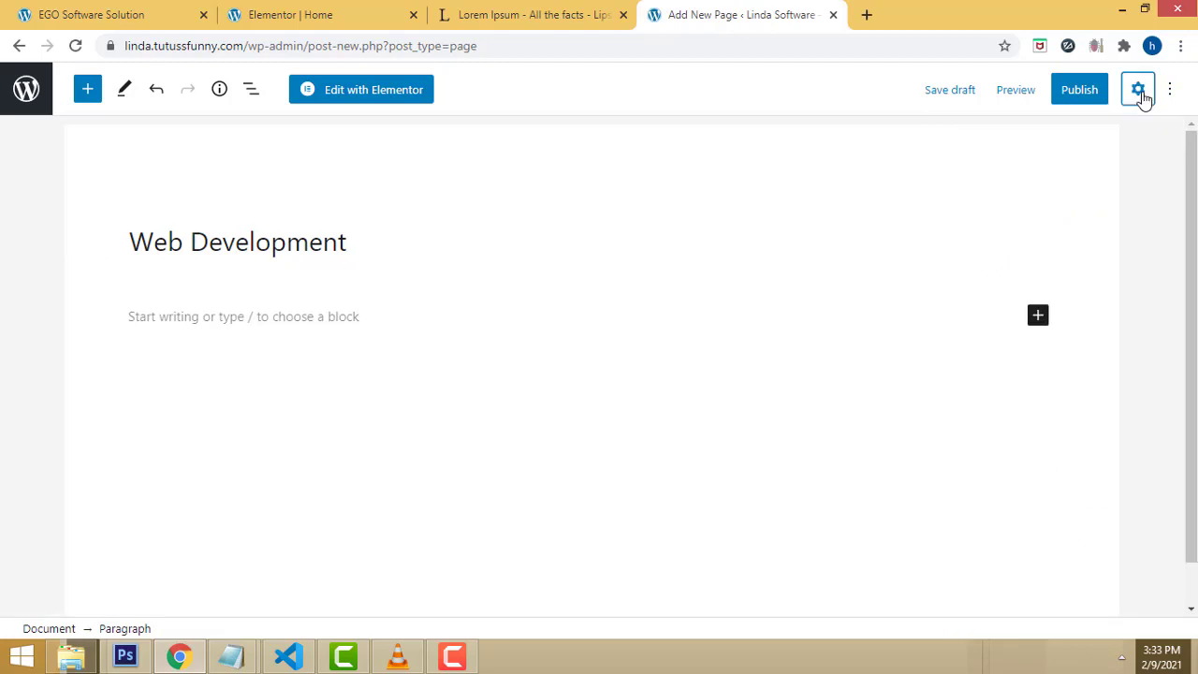
{"action": "left_click", "coordinate": [1138, 91]}
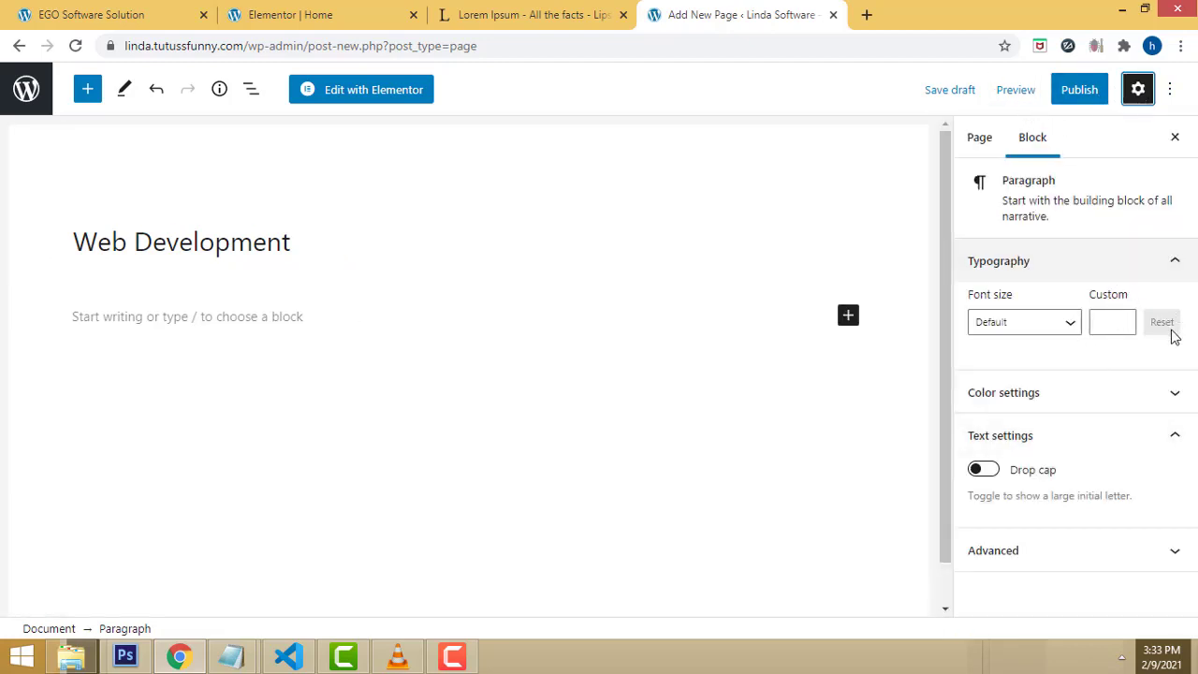
{"action": "left_click", "coordinate": [1080, 93]}
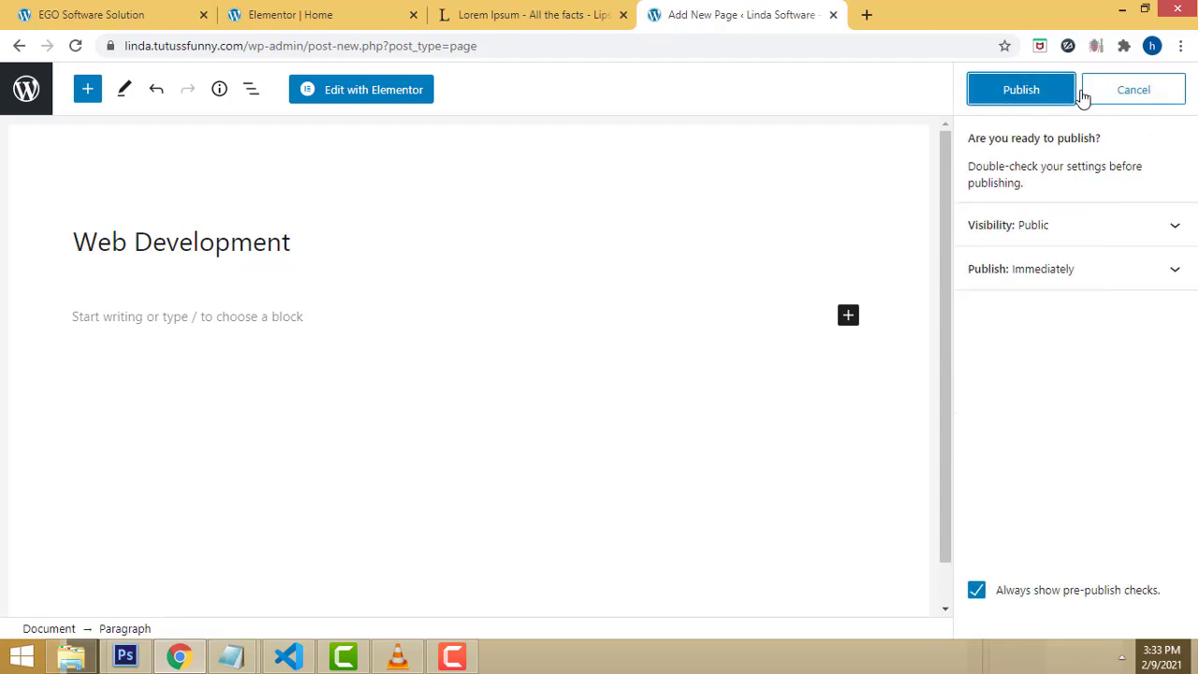
{"action": "left_click", "coordinate": [1053, 94]}
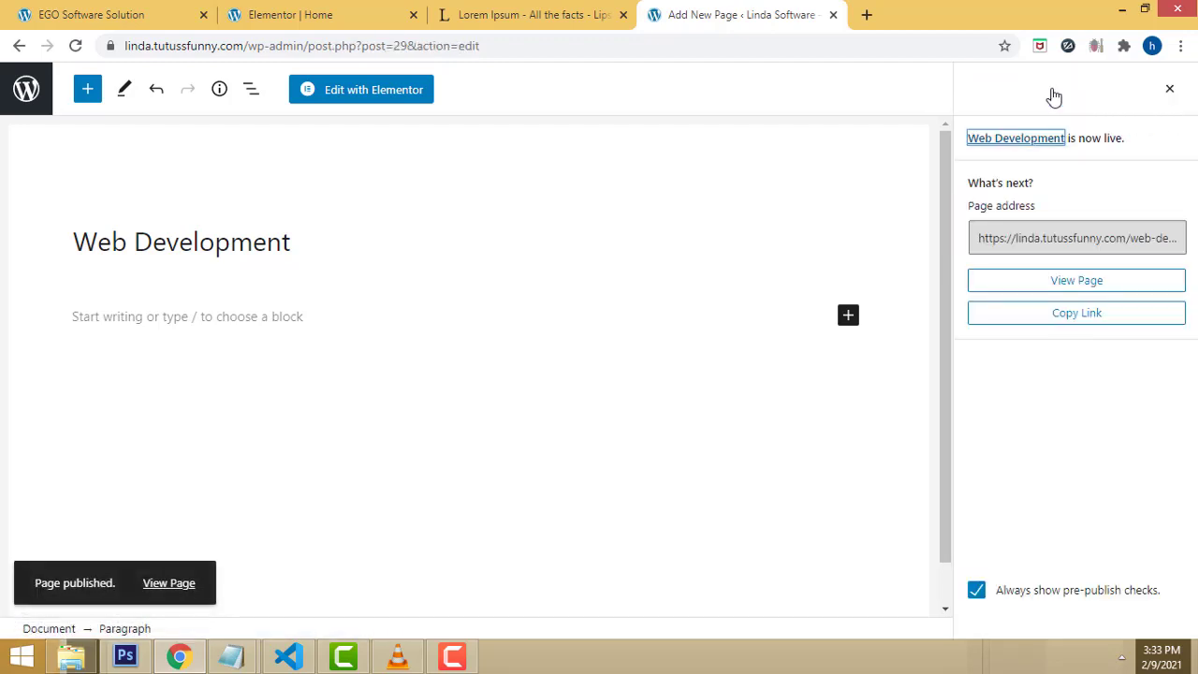
Step: Return to the admin Dashboard by trimming the address to /wp-admin/
{"action": "triple_click", "coordinate": [321, 246]}
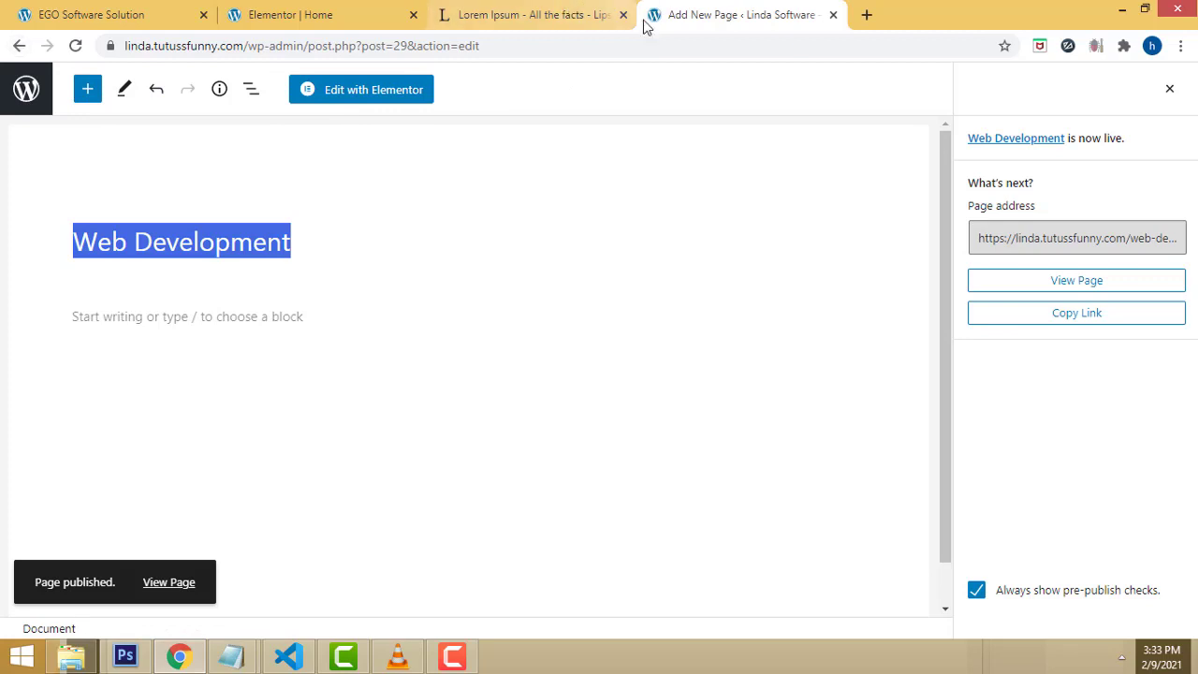
{"action": "left_click", "coordinate": [467, 47]}
{"action": "left_click_drag", "start_coordinate": [468, 52], "coordinate": [296, 54]}
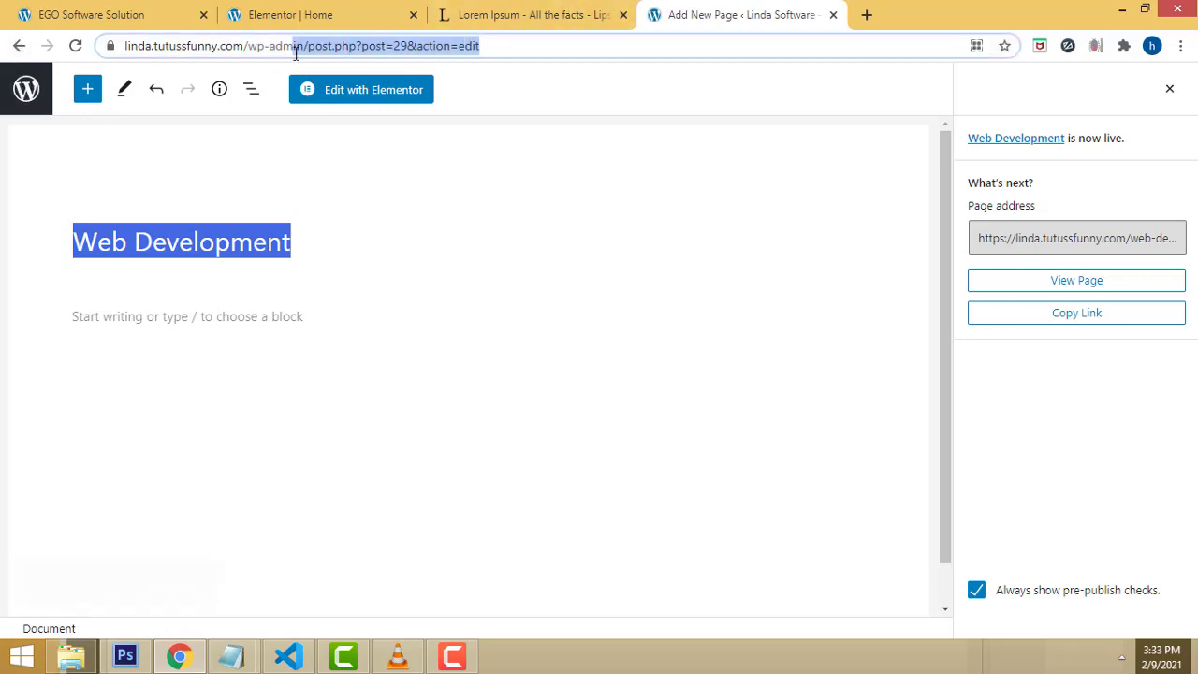
{"action": "key", "text": "BackSpace"}
{"action": "left_click", "coordinate": [604, 80]}
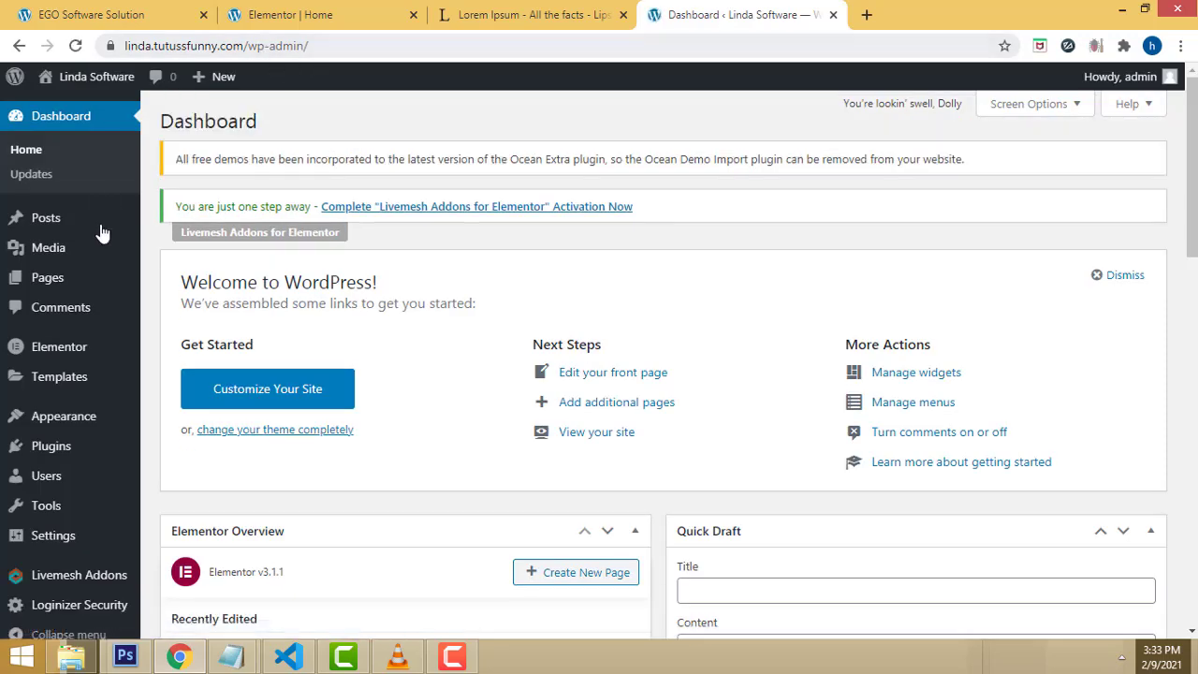
Step: Create a new page titled 'Software Development' with Full Width / Contained layout
{"action": "mouse_move", "coordinate": [56, 281]}
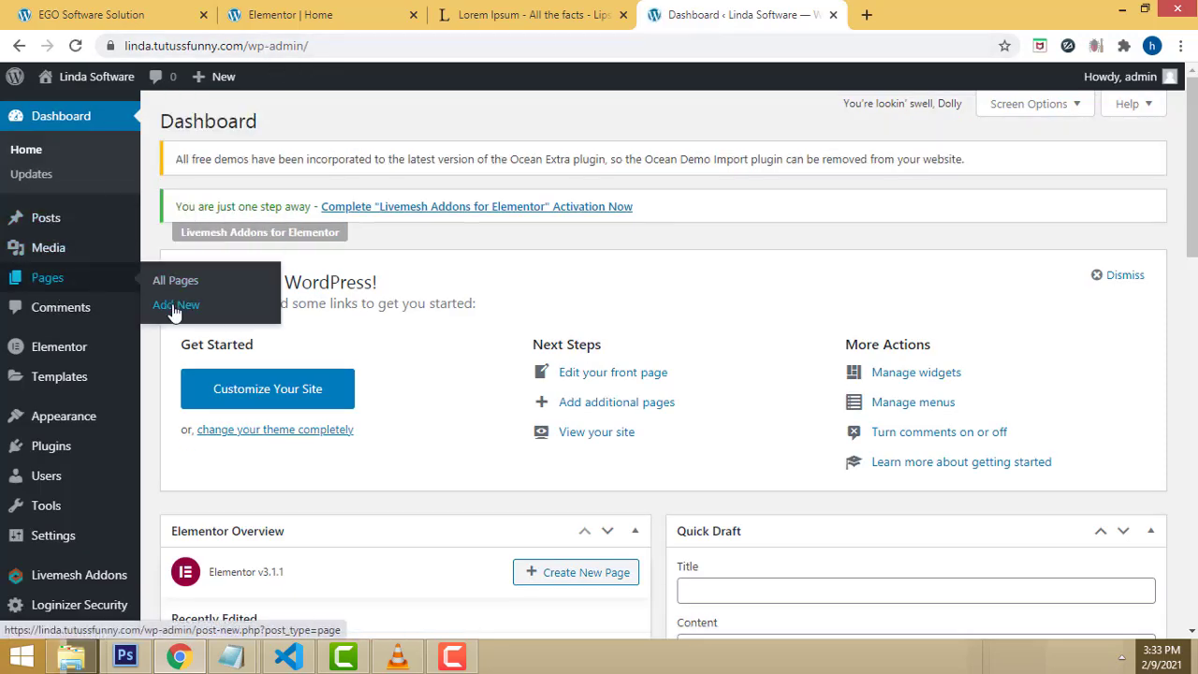
{"action": "left_click", "coordinate": [175, 306]}
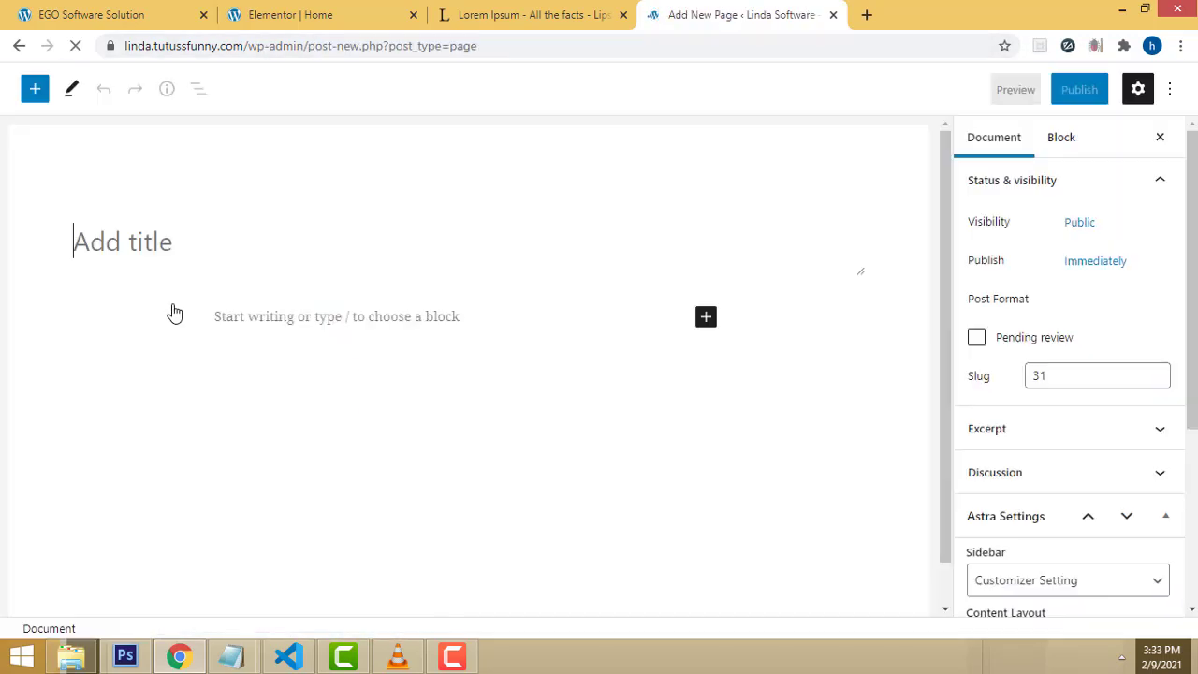
{"action": "type", "text": "S"}
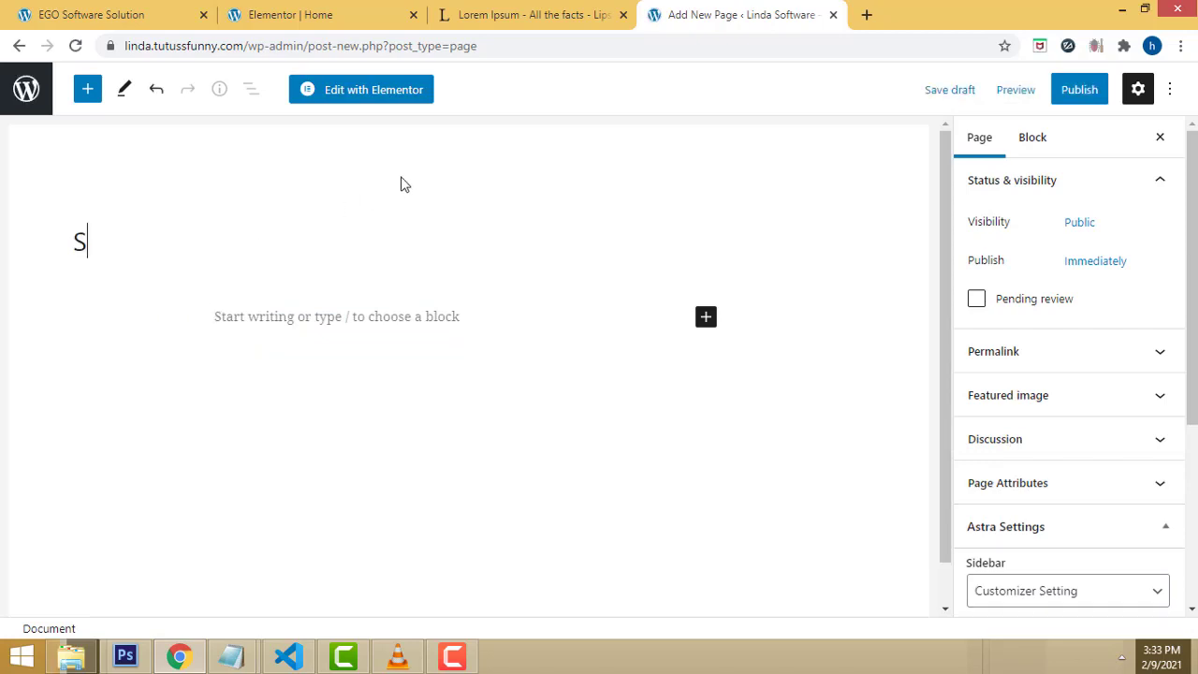
{"action": "type", "text": "oftware"}
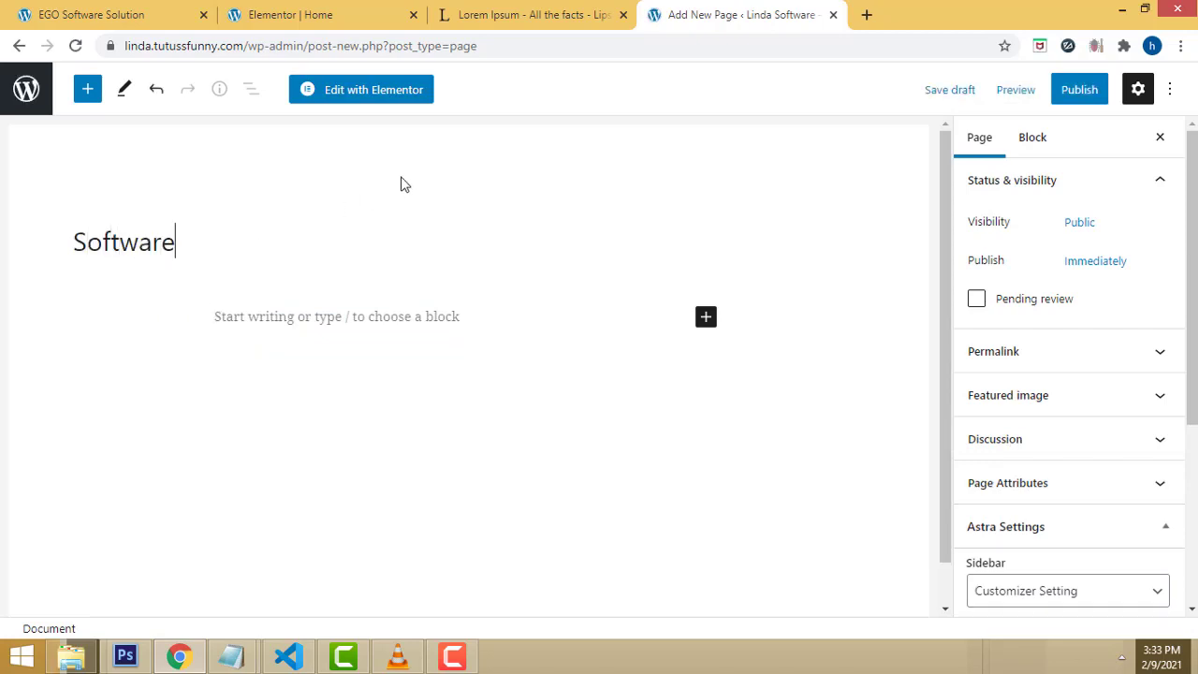
{"action": "type", "text": " Devel"}
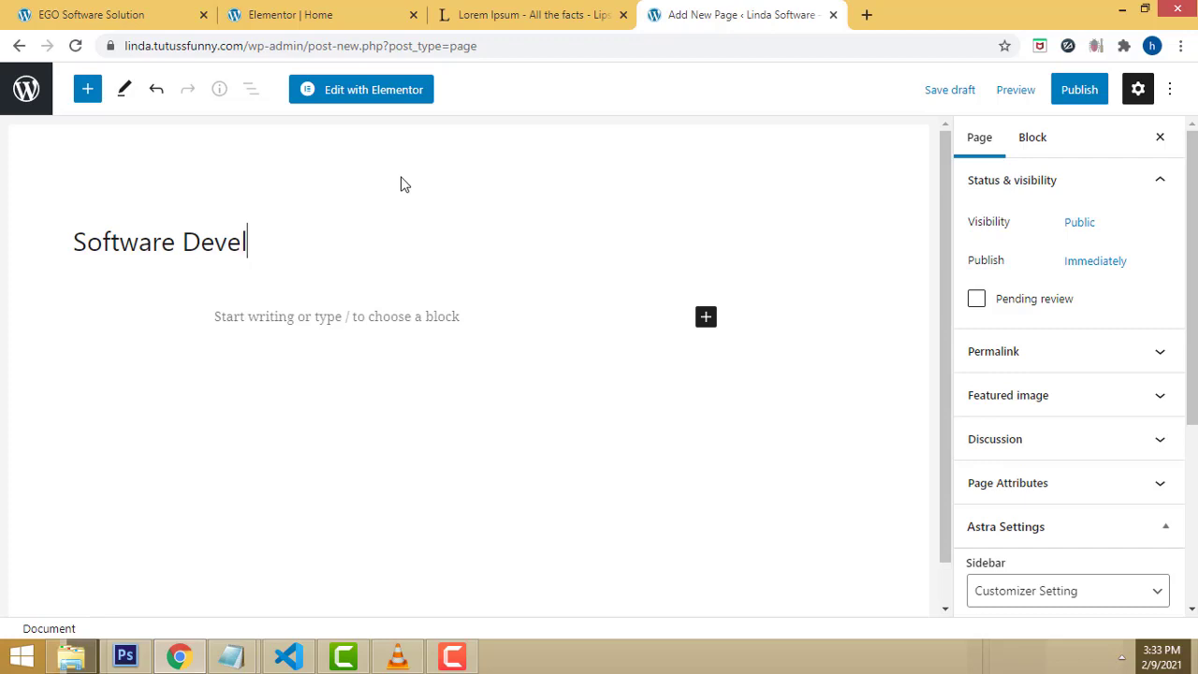
{"action": "type", "text": "opment"}
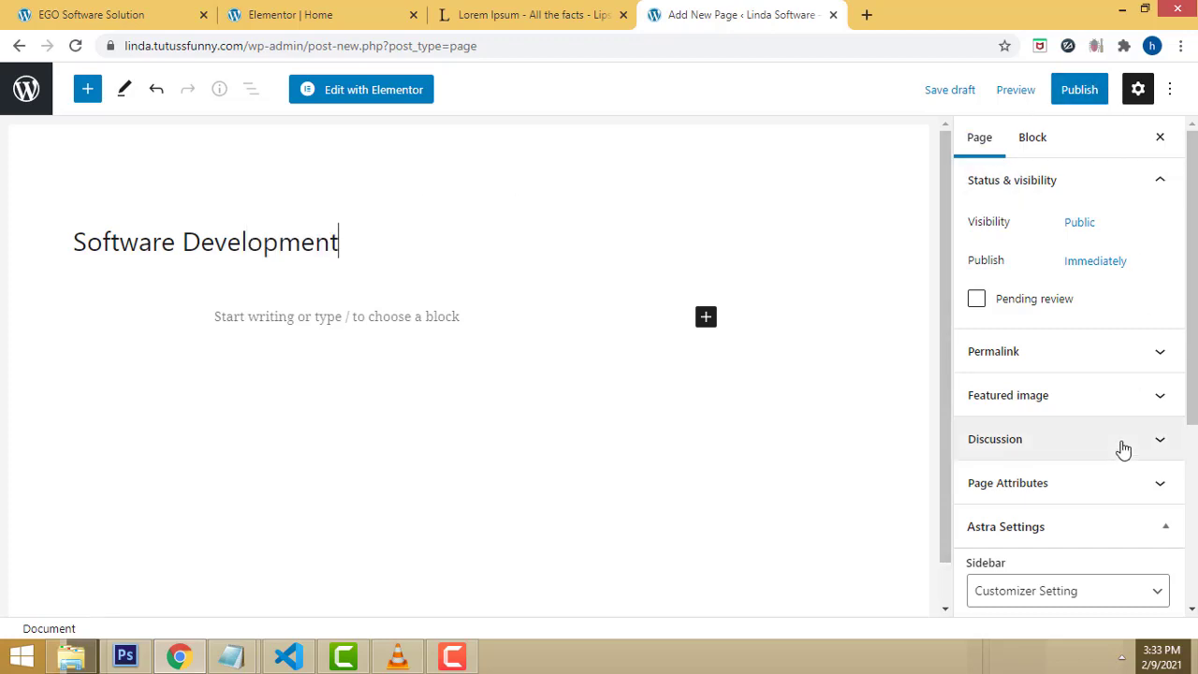
{"action": "scroll", "coordinate": [1133, 449], "scroll_direction": "down", "scroll_amount": 2}
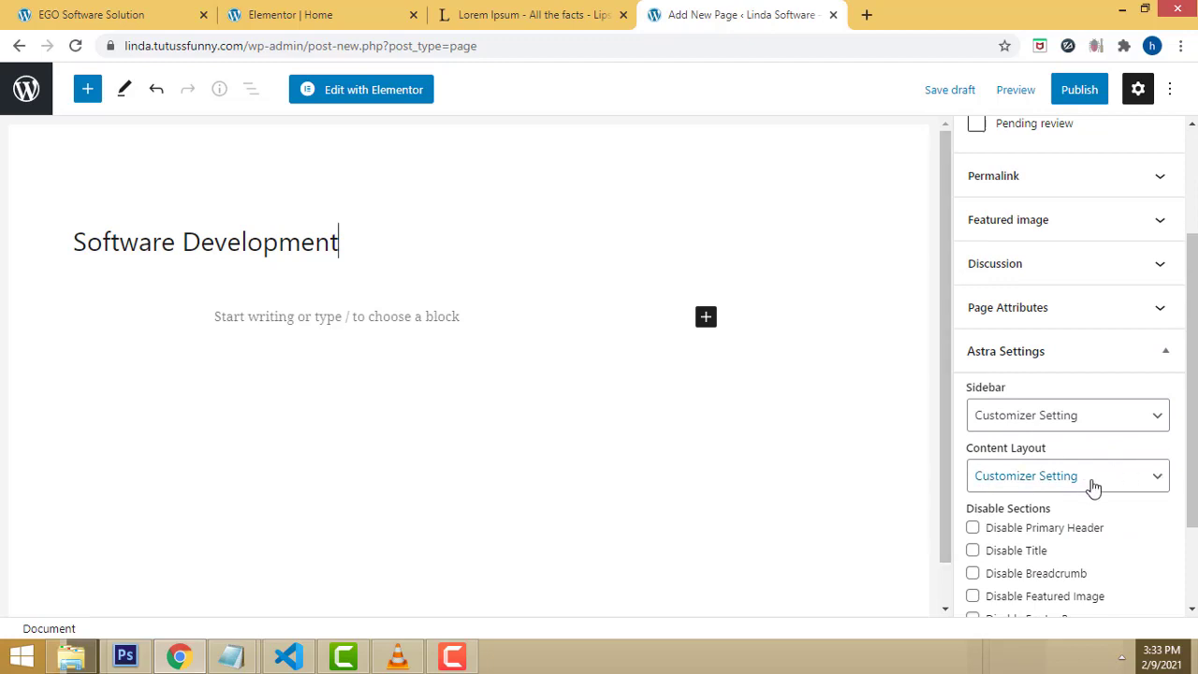
{"action": "scroll", "coordinate": [1144, 449], "scroll_direction": "down", "scroll_amount": 1}
{"action": "left_click", "coordinate": [1136, 393]}
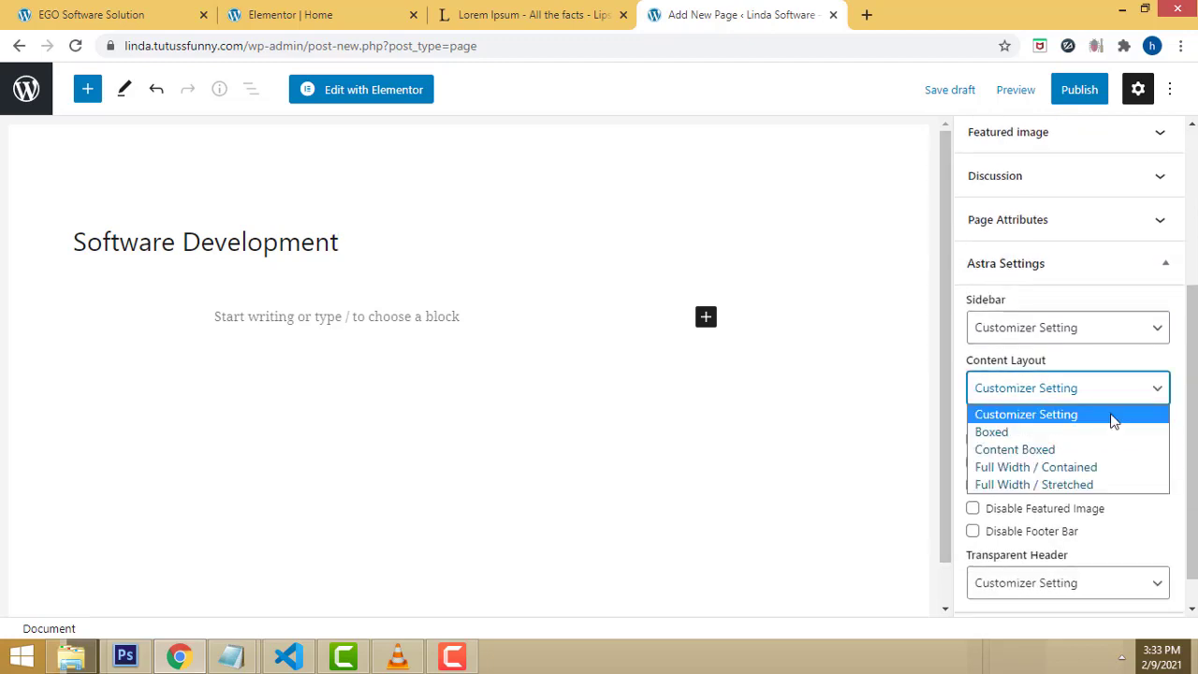
{"action": "left_click", "coordinate": [1029, 467]}
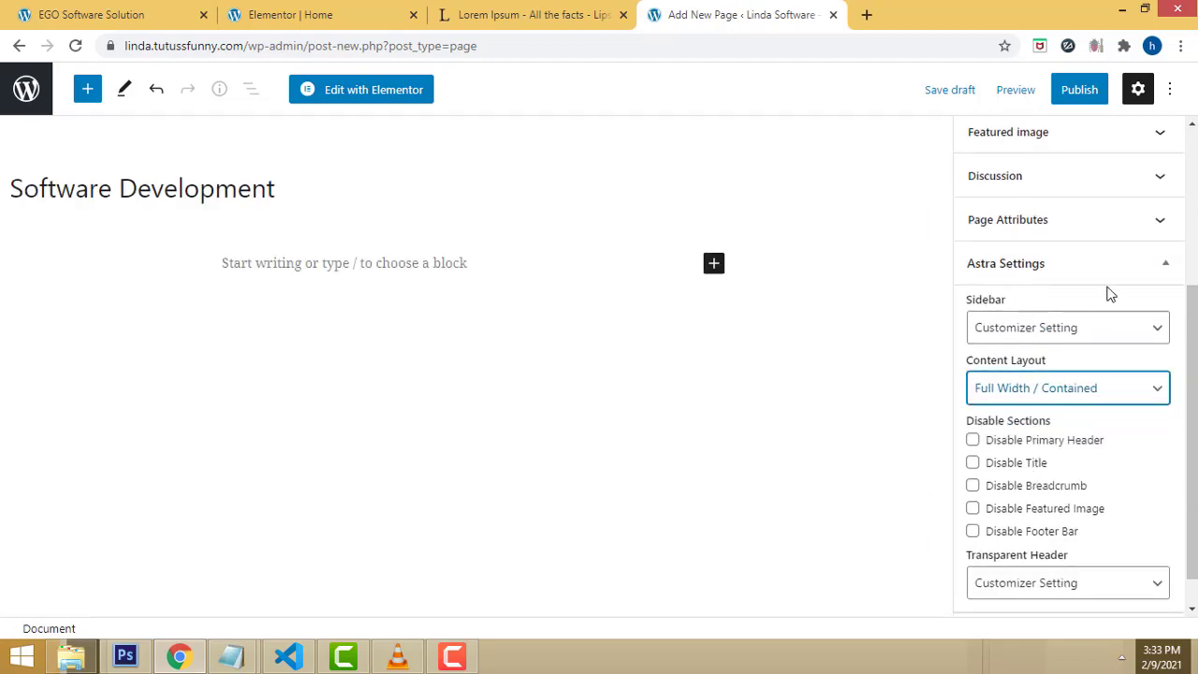
Step: Publish the Software Development page
{"action": "left_click", "coordinate": [1080, 91]}
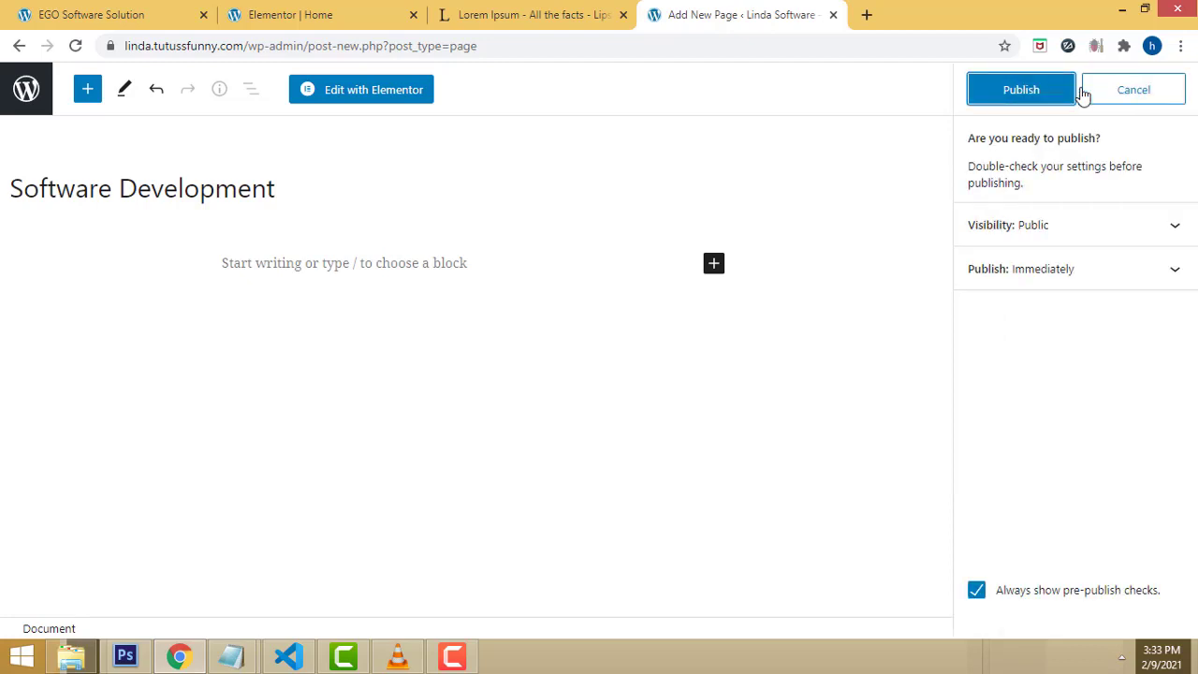
{"action": "left_click", "coordinate": [1016, 94]}
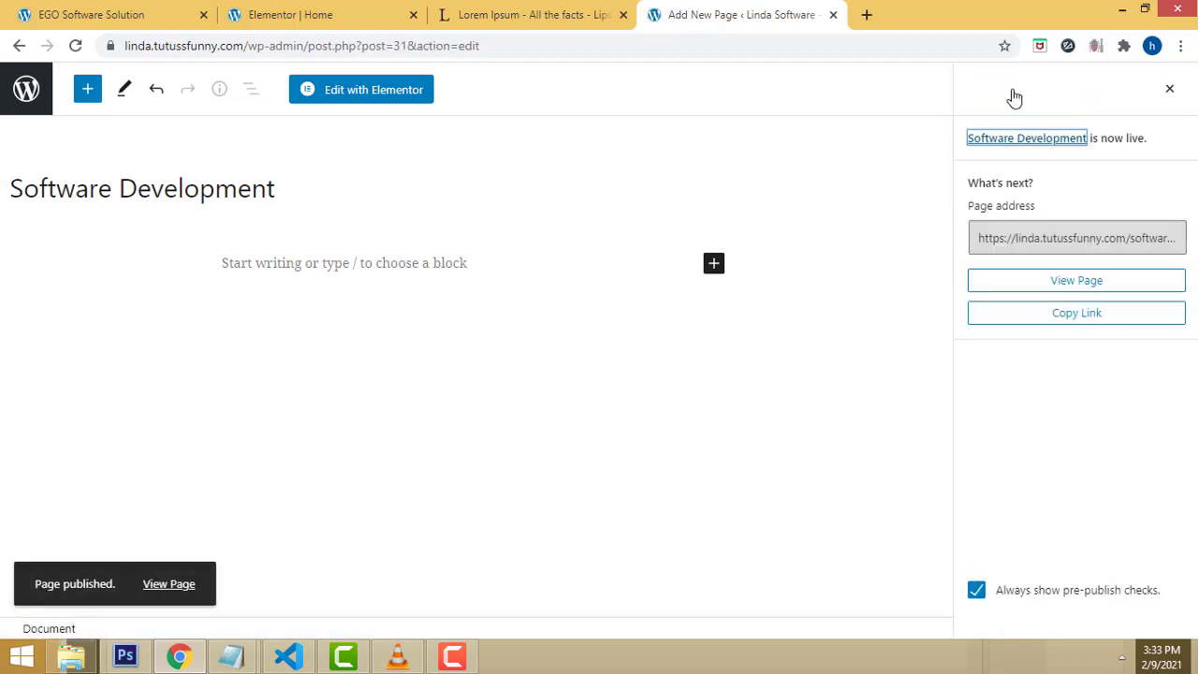
{"action": "left_click_drag", "start_coordinate": [304, 45], "coordinate": [874, 43]}
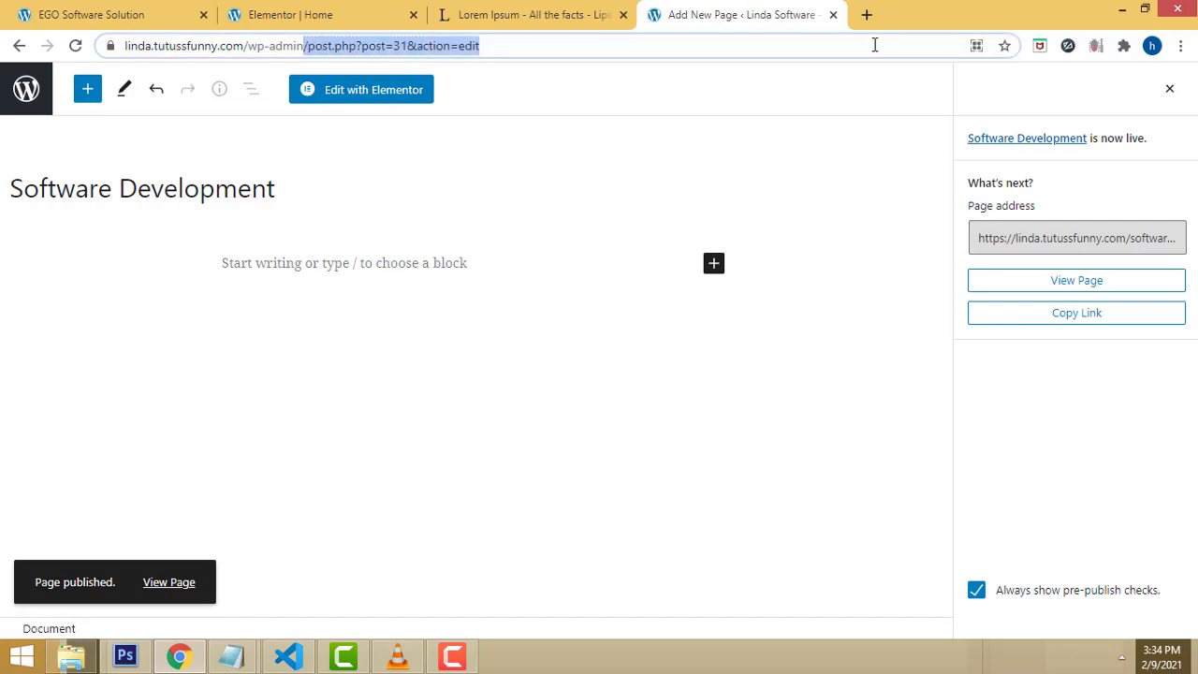
Step: Return to the admin Dashboard via the shortened wp-admin address
{"action": "key", "text": "BackSpace"}
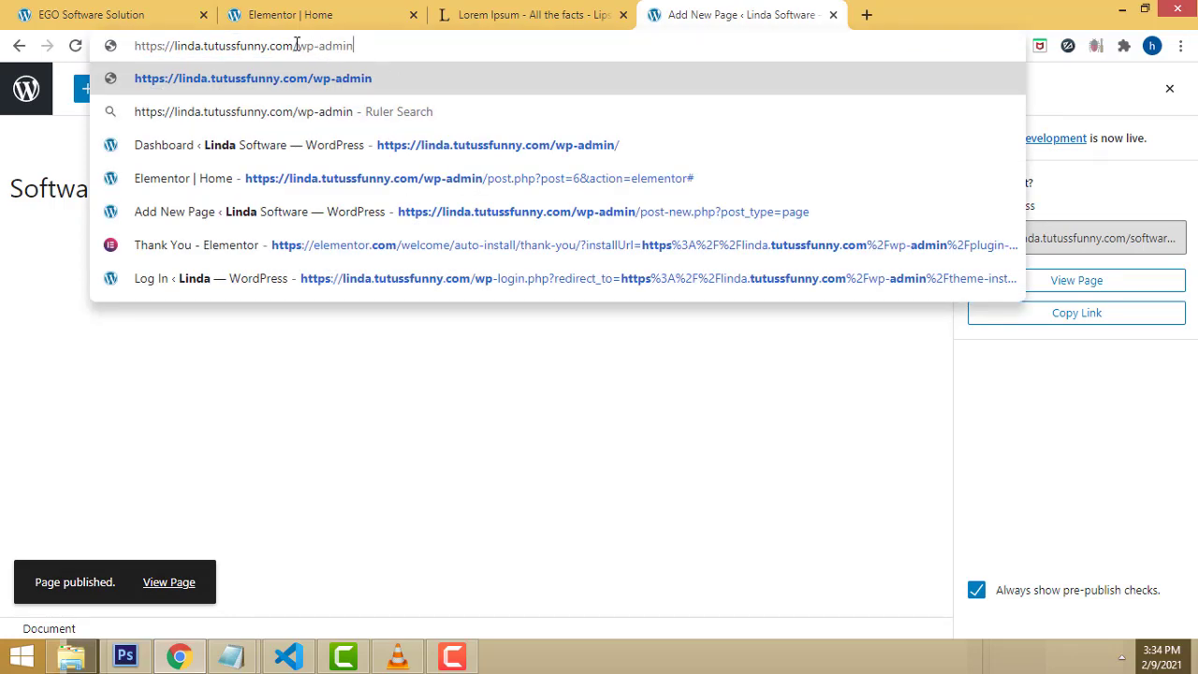
{"action": "key", "text": "ctrl+a"}
{"action": "key", "text": "End"}
{"action": "key", "text": "Return"}
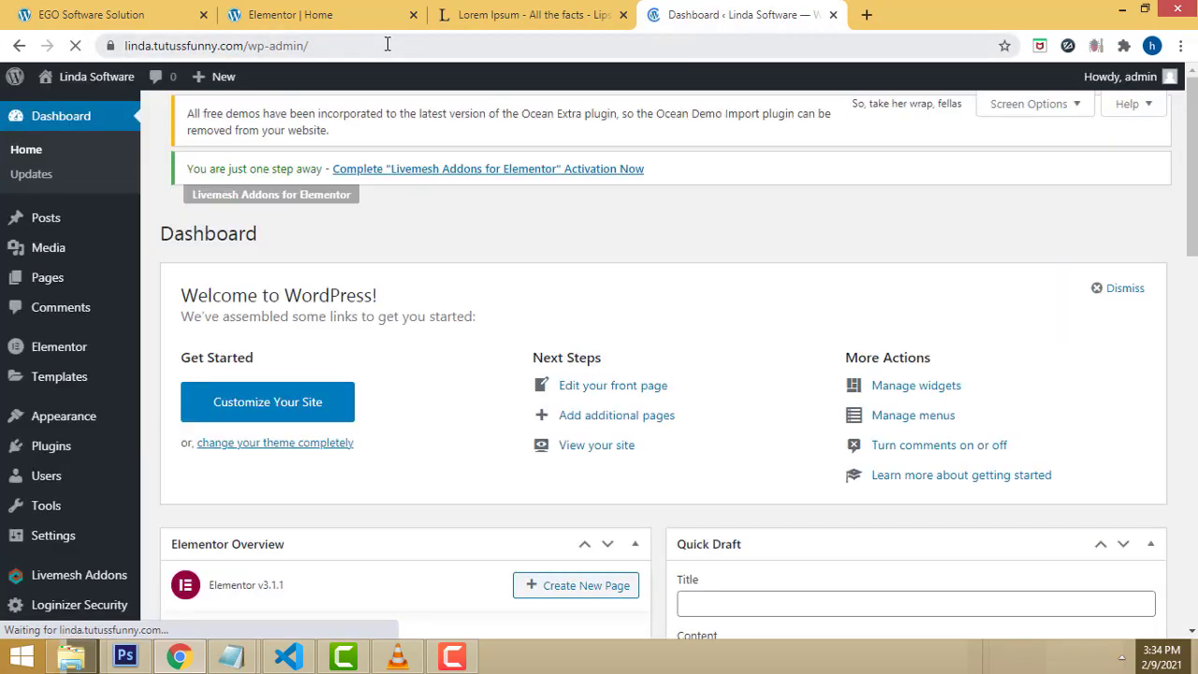
Step: Create a 'Graphic Designing' page with Full Width / Contained content layout
{"action": "scroll", "coordinate": [608, 262], "scroll_direction": "down", "scroll_amount": 2}
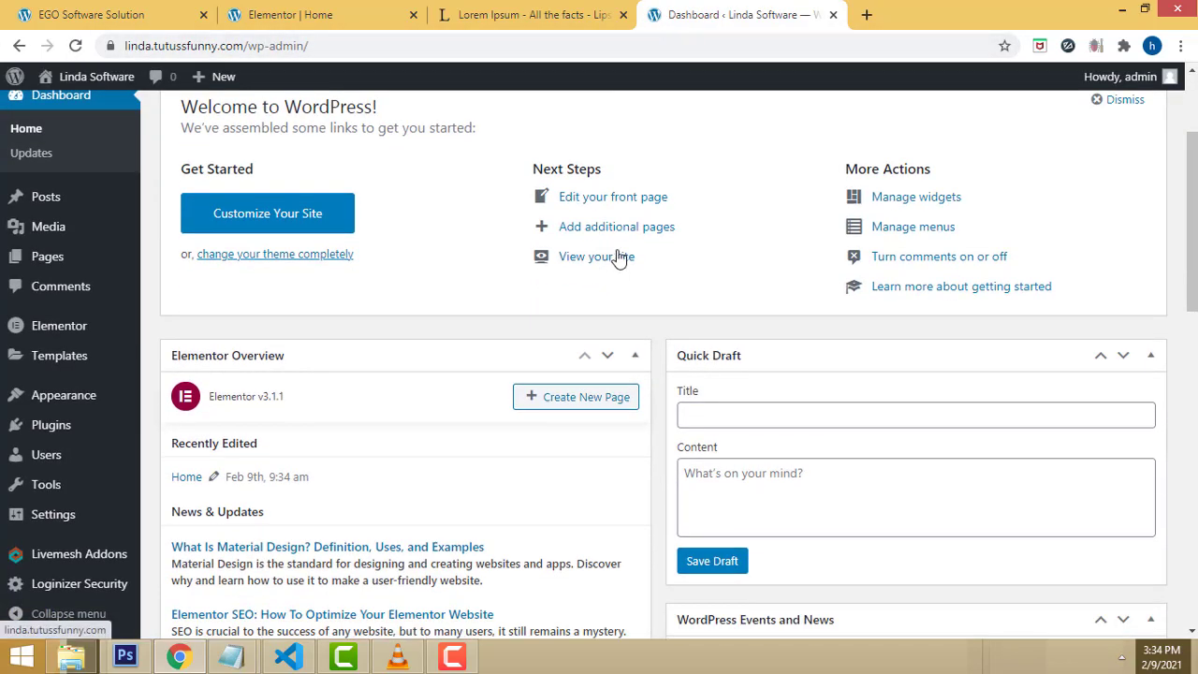
{"action": "mouse_move", "coordinate": [68, 266]}
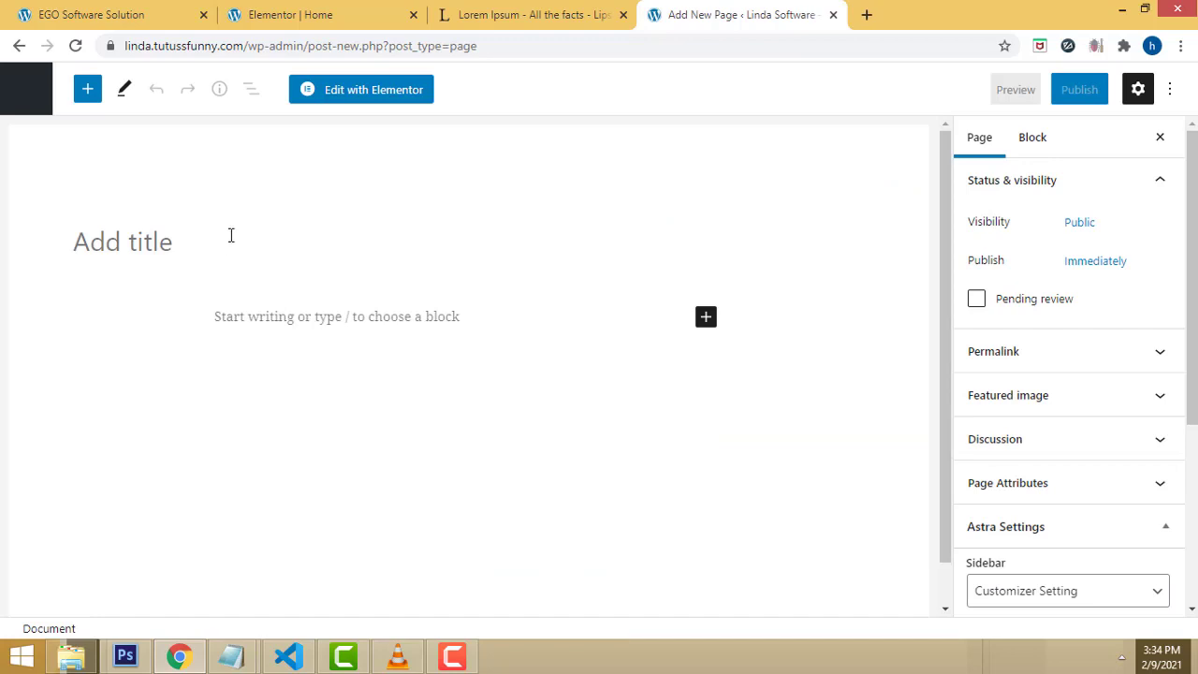
{"action": "type", "text": "Graphic Des"}
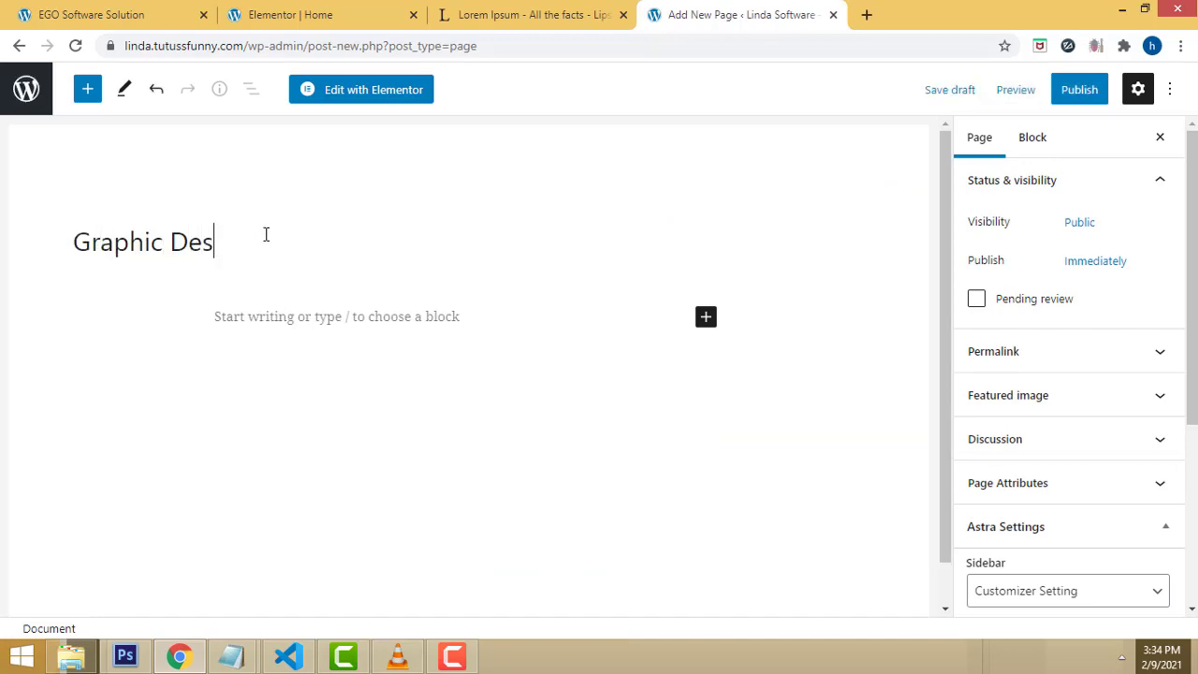
{"action": "type", "text": "igning"}
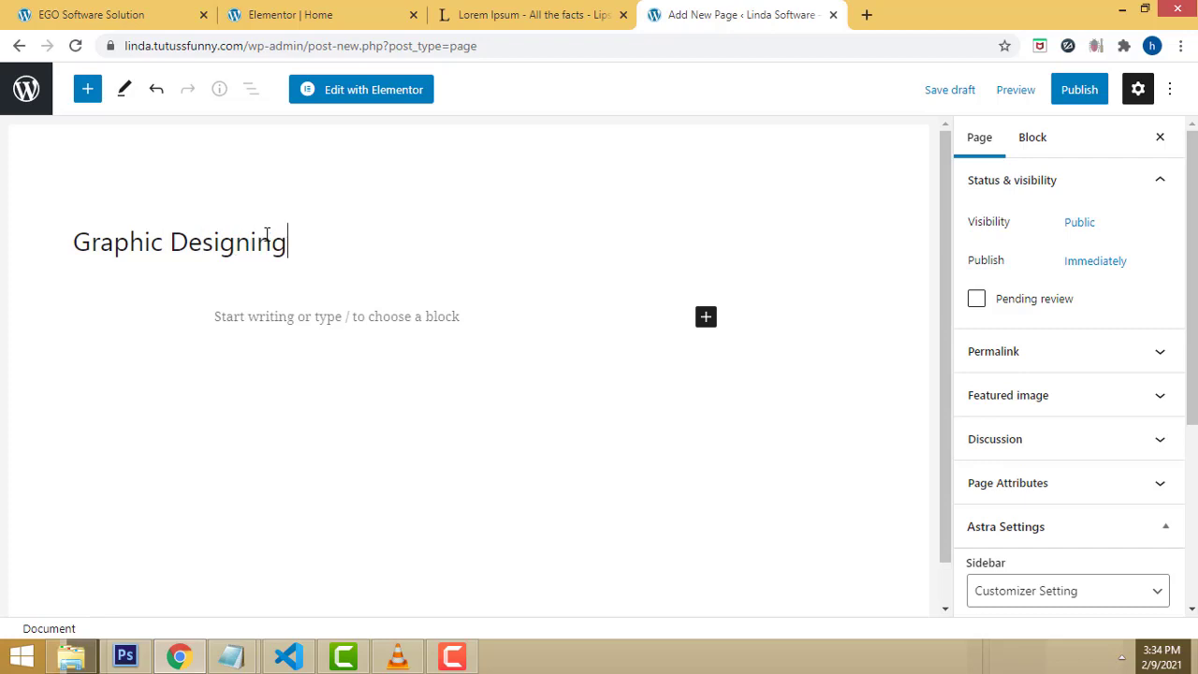
{"action": "scroll", "coordinate": [1129, 498], "scroll_direction": "down", "scroll_amount": 3}
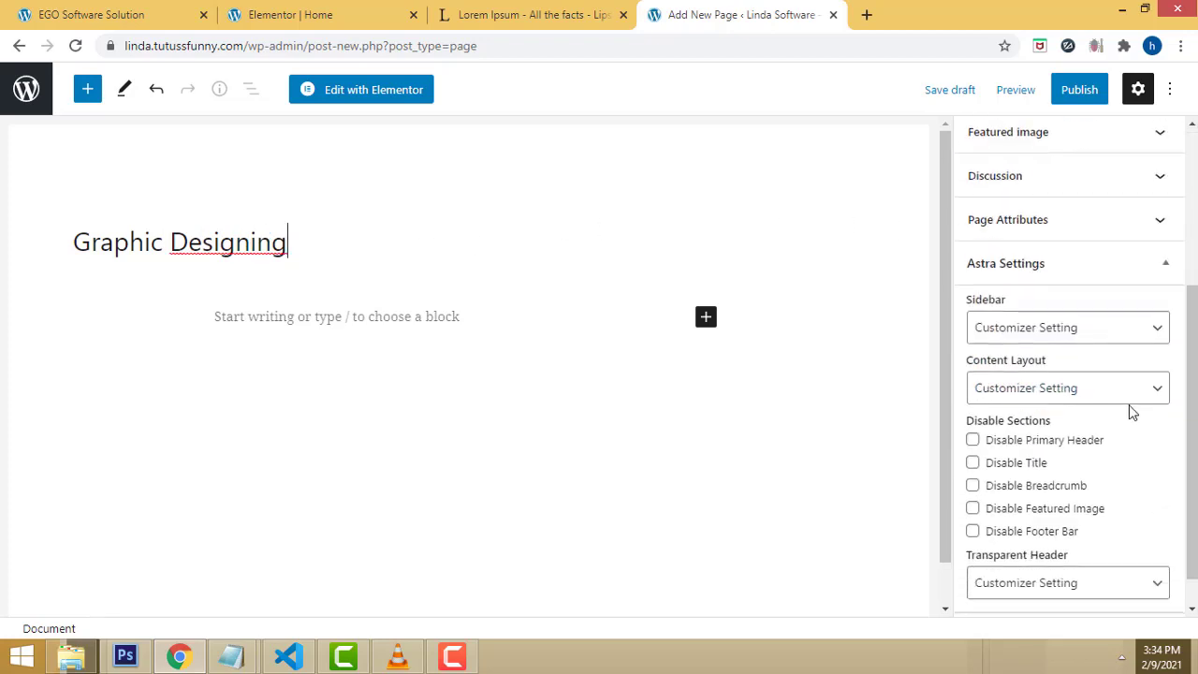
{"action": "left_click", "coordinate": [1126, 388]}
{"action": "left_click", "coordinate": [1104, 469]}
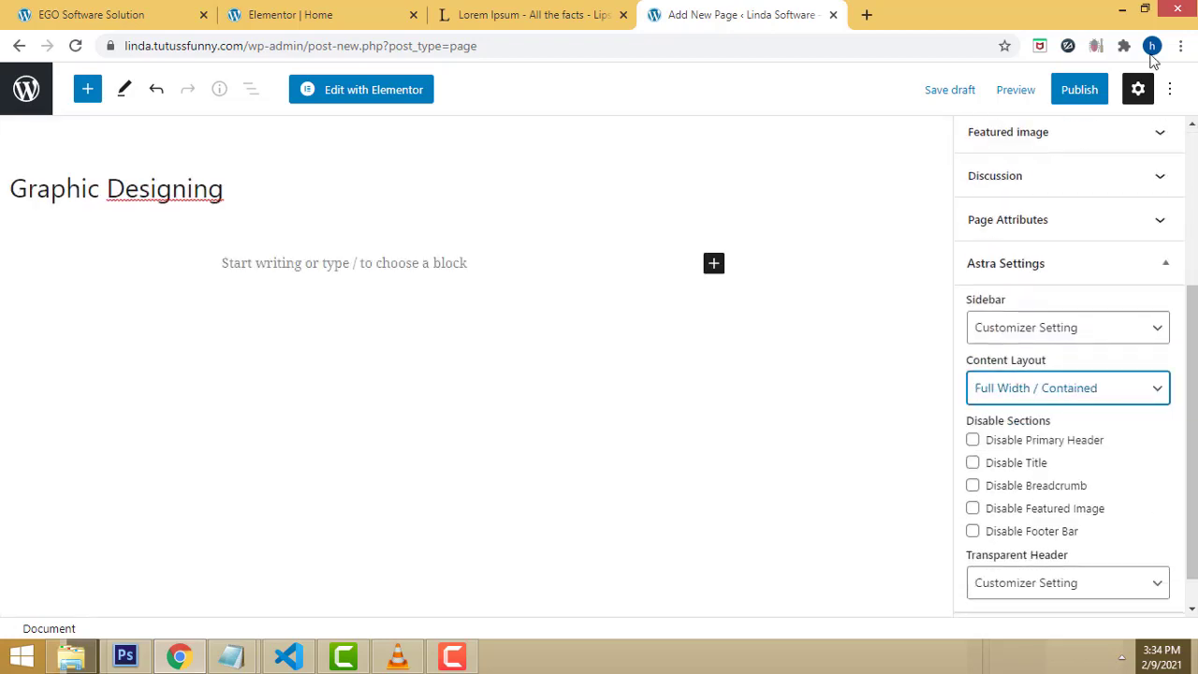
Step: Publish the Graphic Designing page and go back to the Elementor Home editor
{"action": "left_click", "coordinate": [1087, 93]}
{"action": "left_click", "coordinate": [1042, 89]}
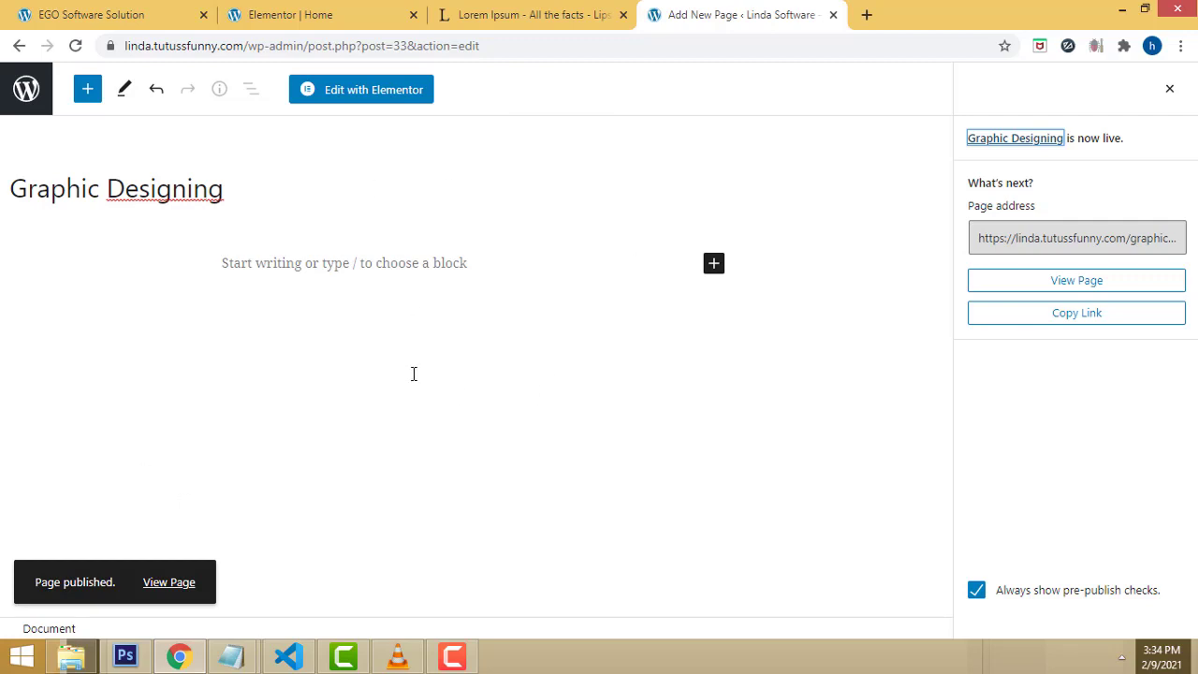
{"action": "left_click", "coordinate": [278, 8]}
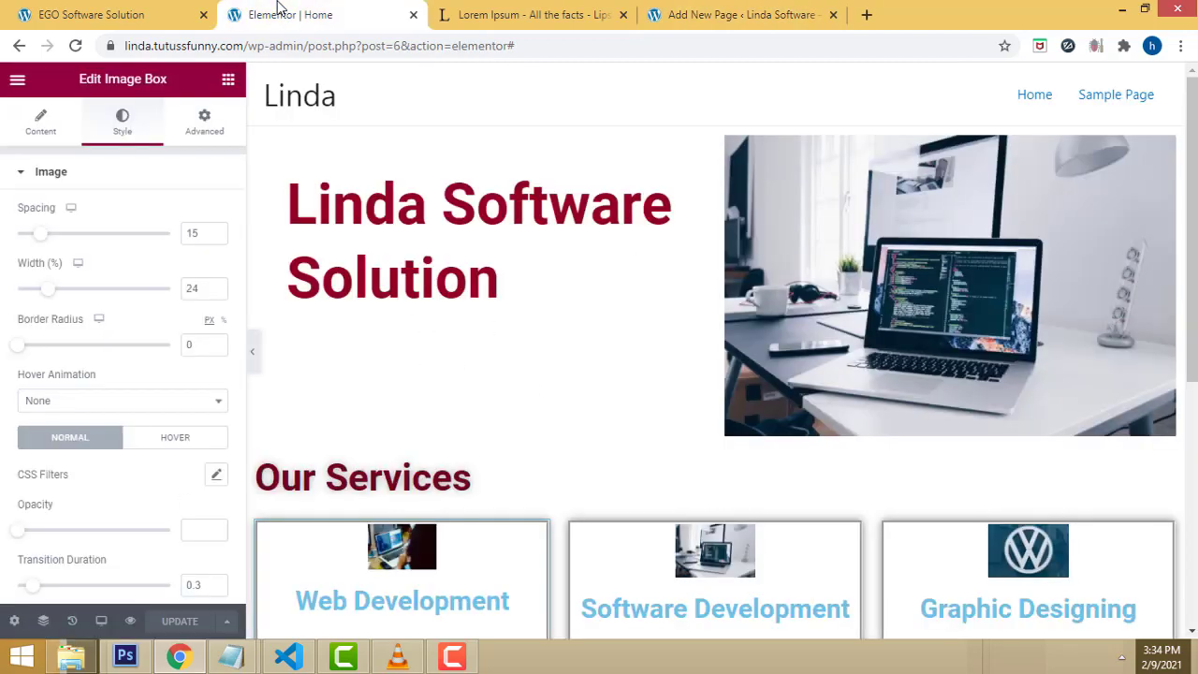
Step: Return from the Graphic Designing editor to the wp-admin Dashboard
{"action": "left_click", "coordinate": [739, 14]}
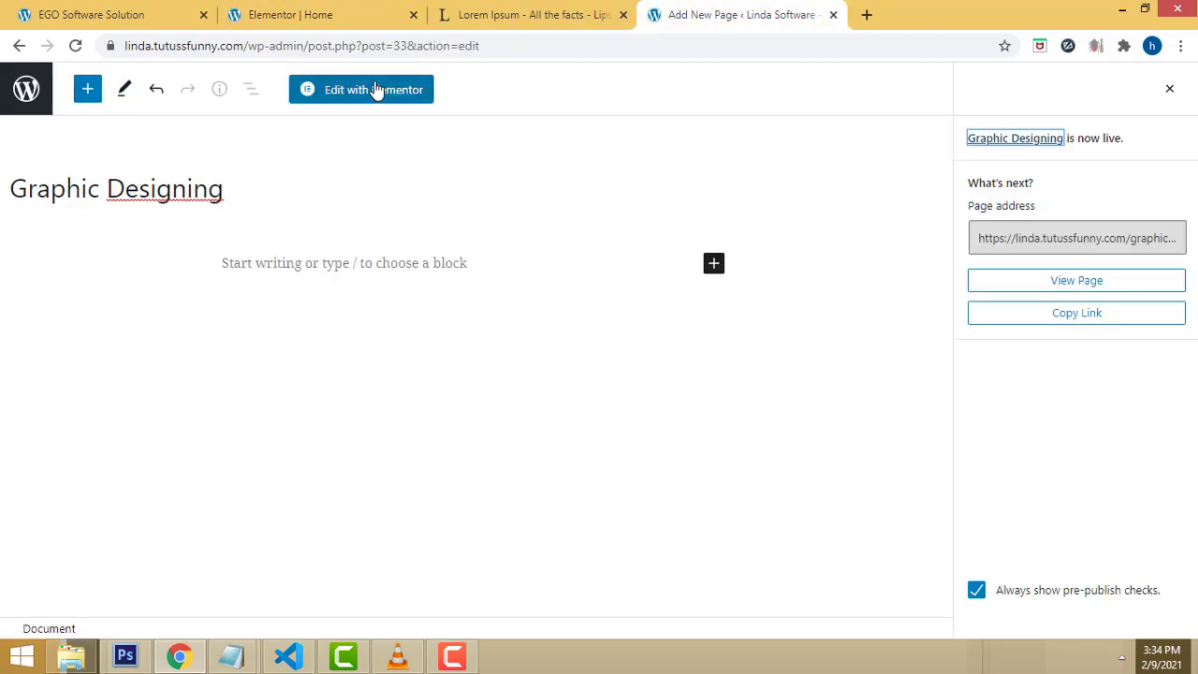
{"action": "left_click_drag", "start_coordinate": [508, 45], "coordinate": [302, 45]}
{"action": "key", "text": "BackSpace"}
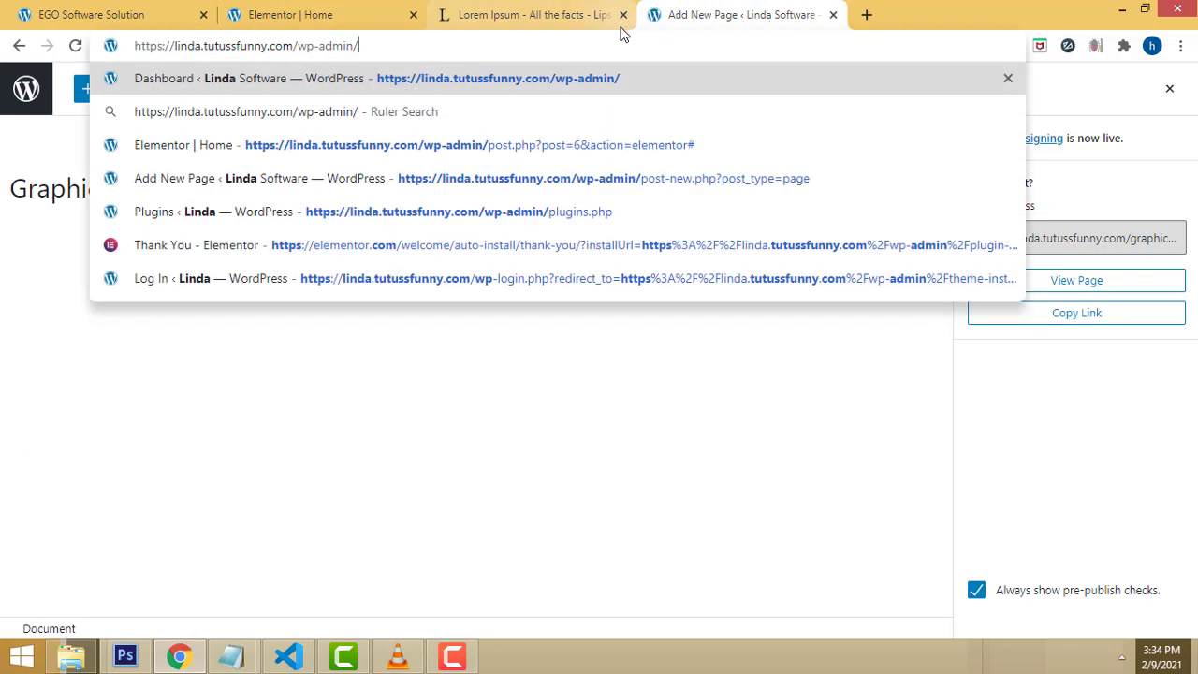
{"action": "key", "text": "Return"}
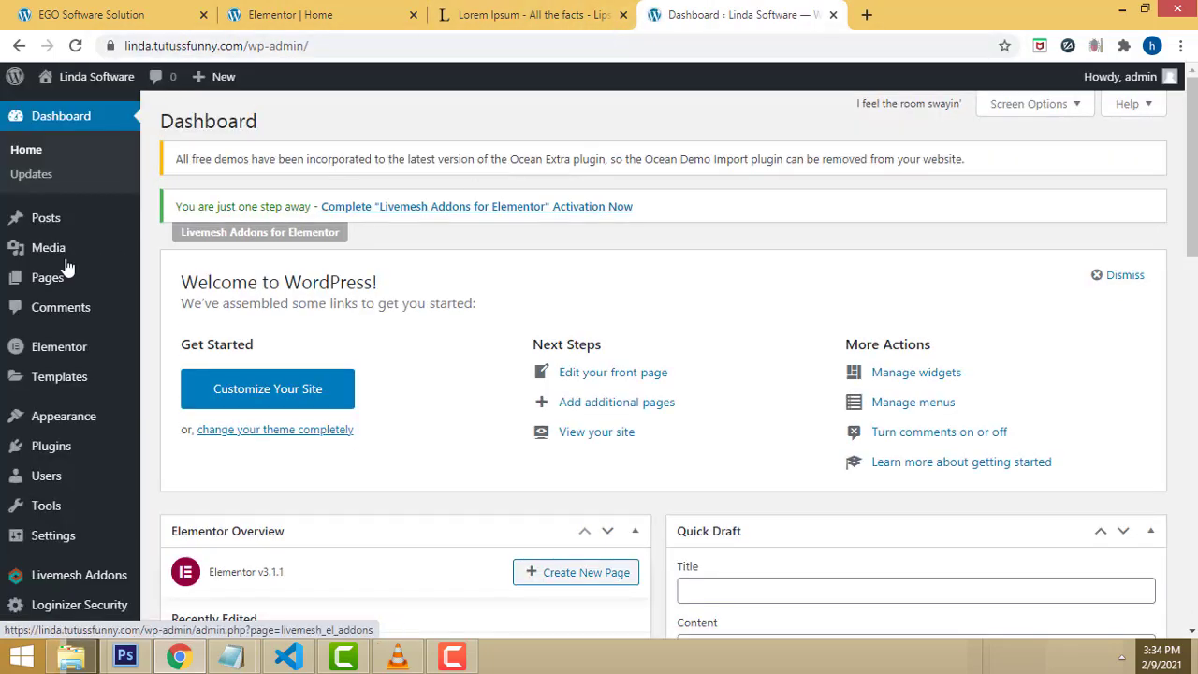
Step: Under Appearance > Menus, create a menu named 'HeaderMenu'
{"action": "mouse_move", "coordinate": [62, 234]}
{"action": "mouse_move", "coordinate": [72, 424]}
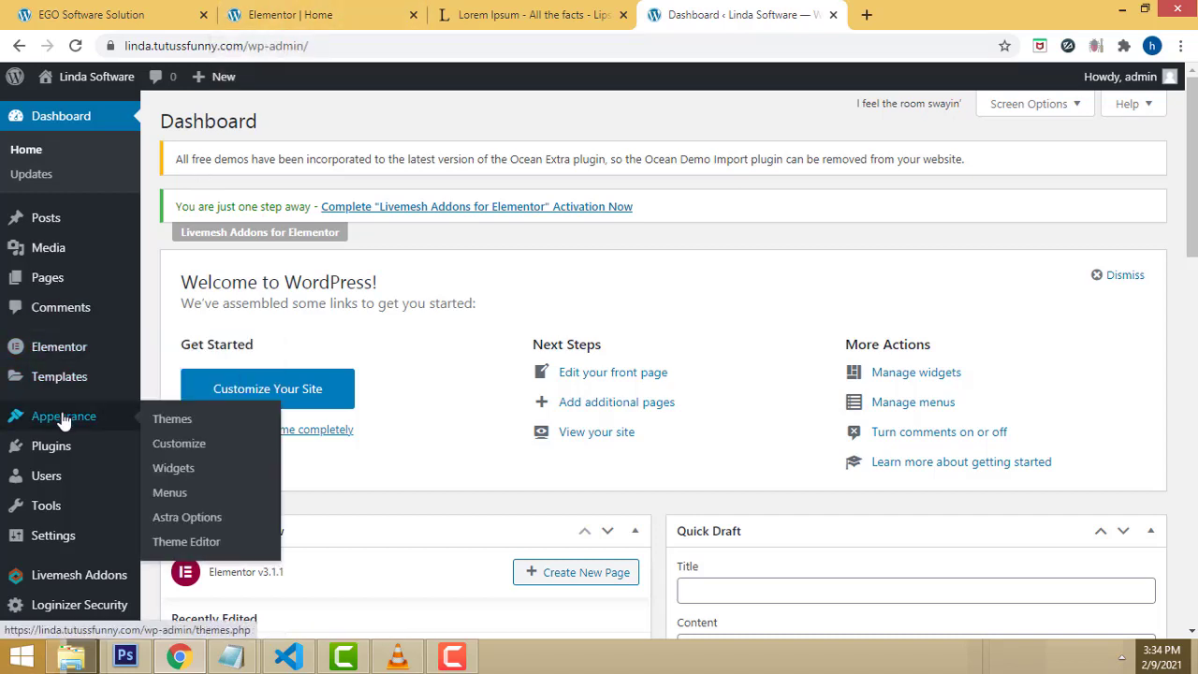
{"action": "left_click", "coordinate": [170, 496]}
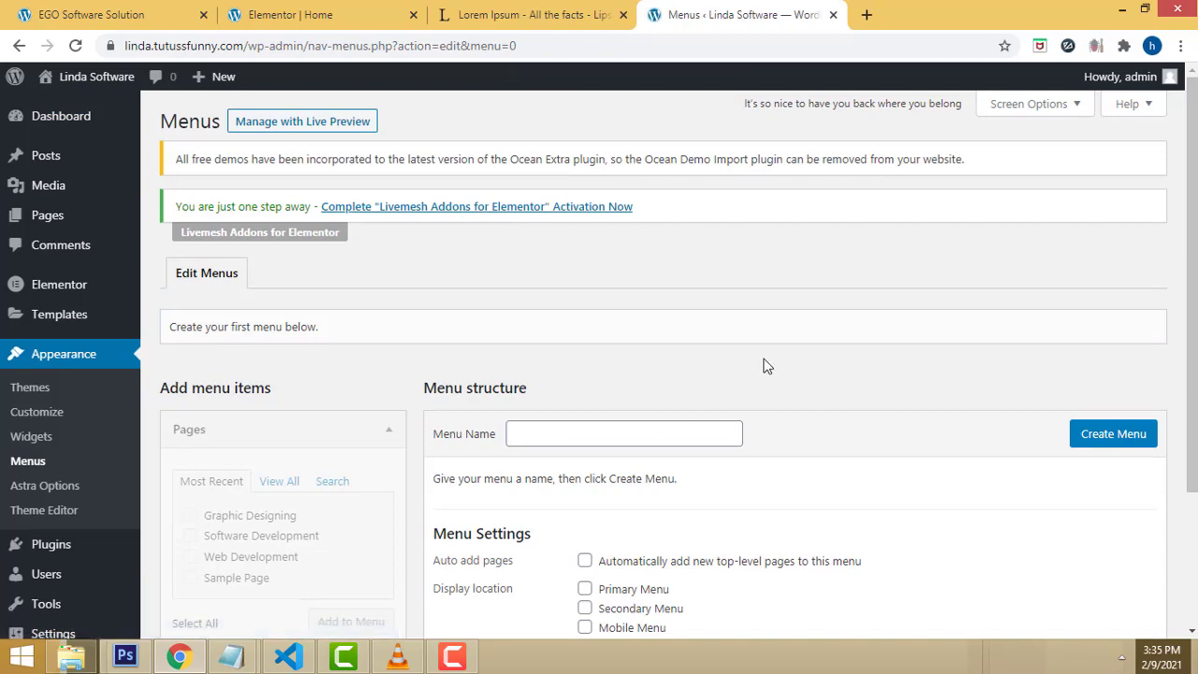
{"action": "scroll", "coordinate": [460, 341], "scroll_direction": "down", "scroll_amount": 2}
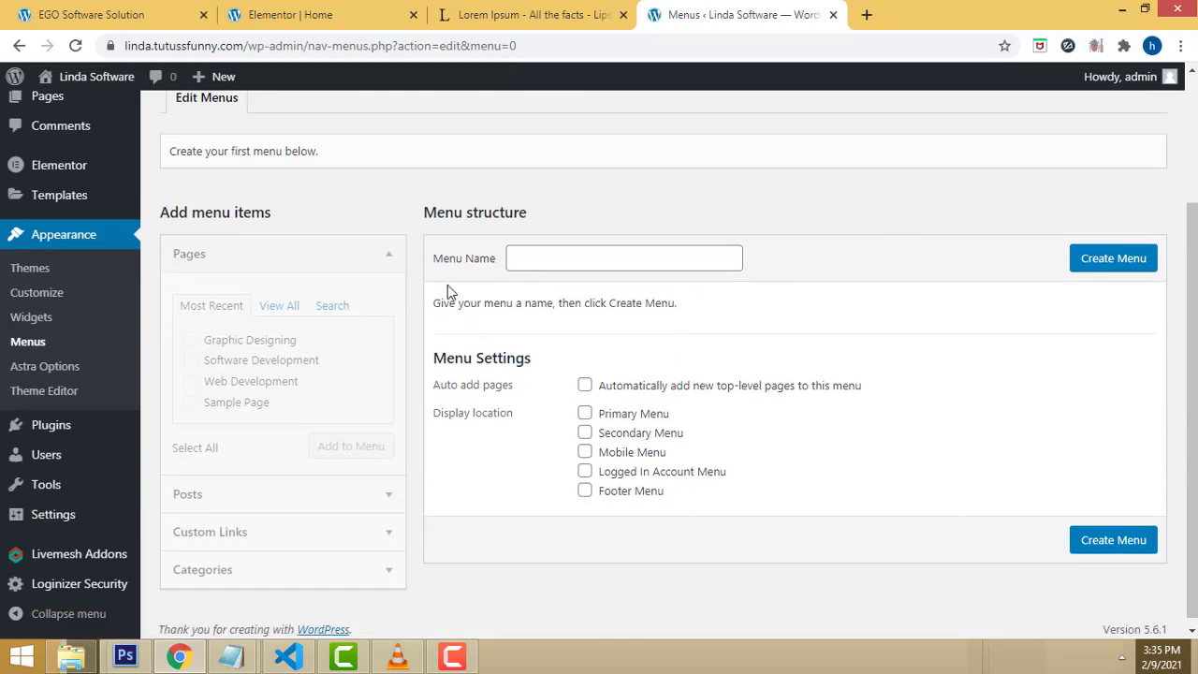
{"action": "left_click", "coordinate": [276, 306]}
{"action": "left_click", "coordinate": [599, 256]}
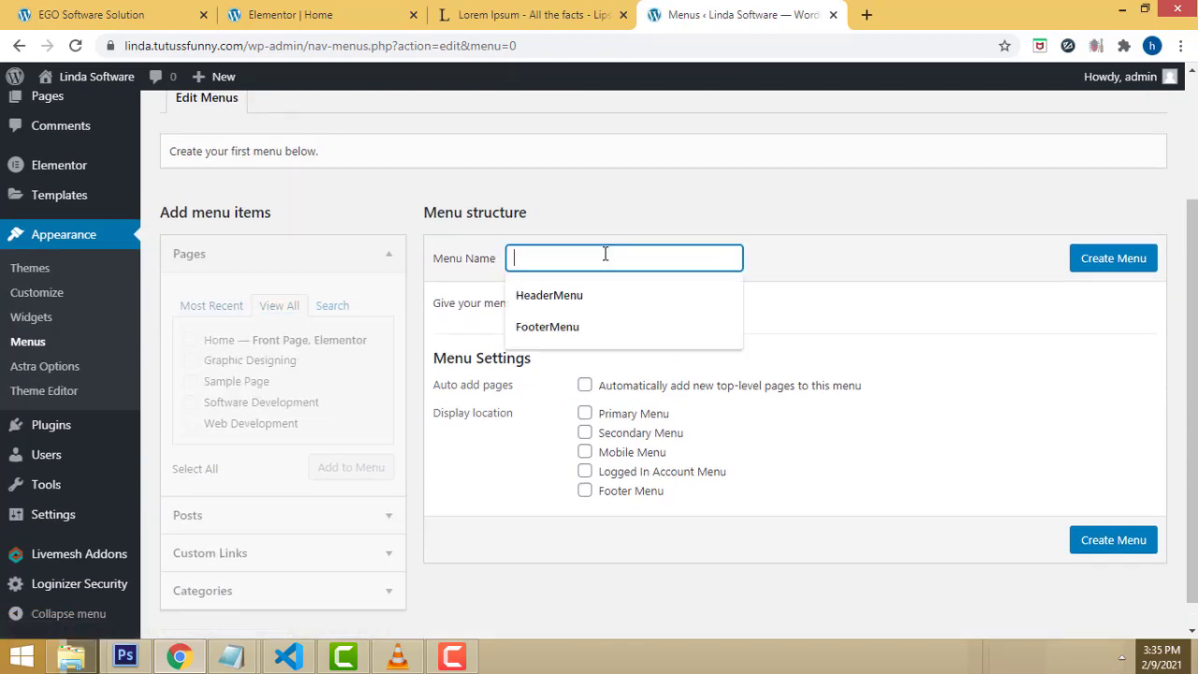
{"action": "type", "text": "Header"}
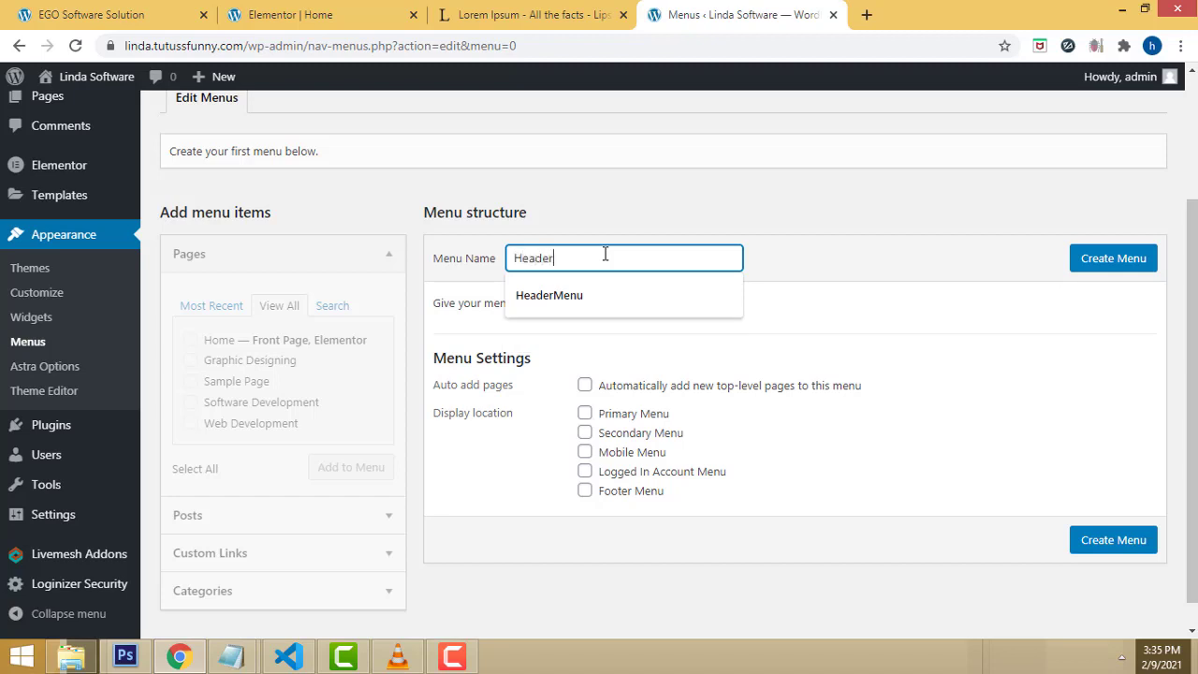
{"action": "type", "text": "Menu"}
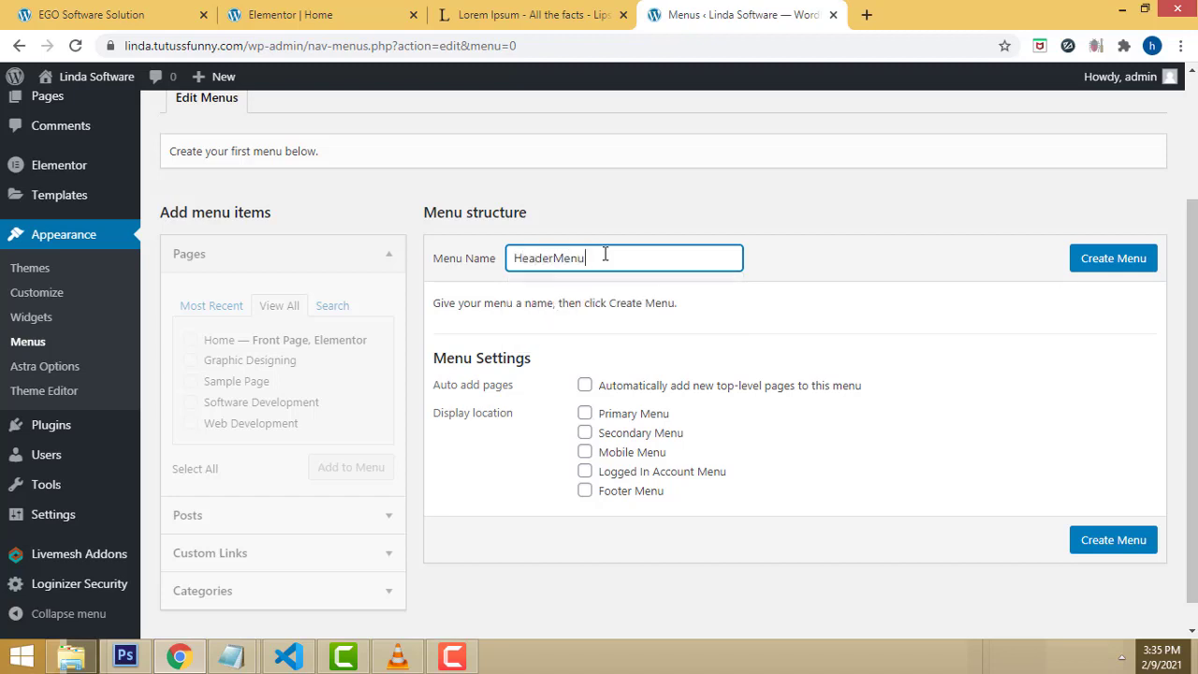
{"action": "left_click", "coordinate": [1112, 271]}
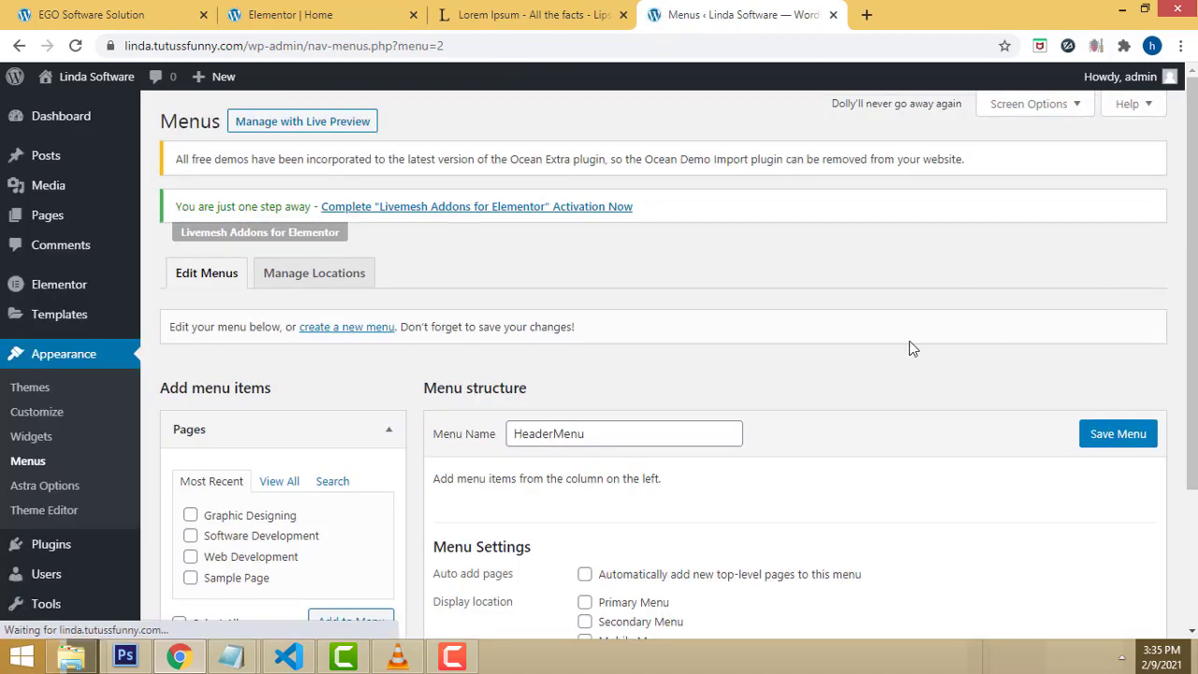
Step: Add Home, Graphic Designing, Web Development and Software Development pages to HeaderMenu
{"action": "scroll", "coordinate": [645, 372], "scroll_direction": "down", "scroll_amount": 1}
{"action": "scroll", "coordinate": [645, 373], "scroll_direction": "down", "scroll_amount": 1}
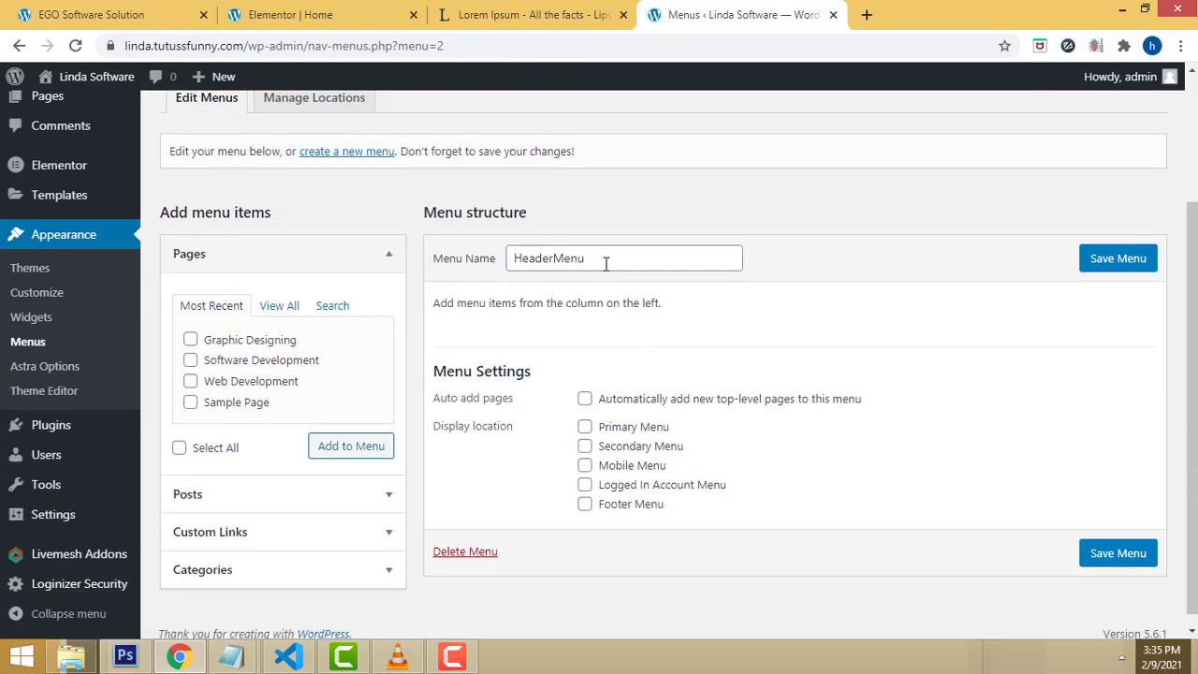
{"action": "left_click", "coordinate": [280, 306]}
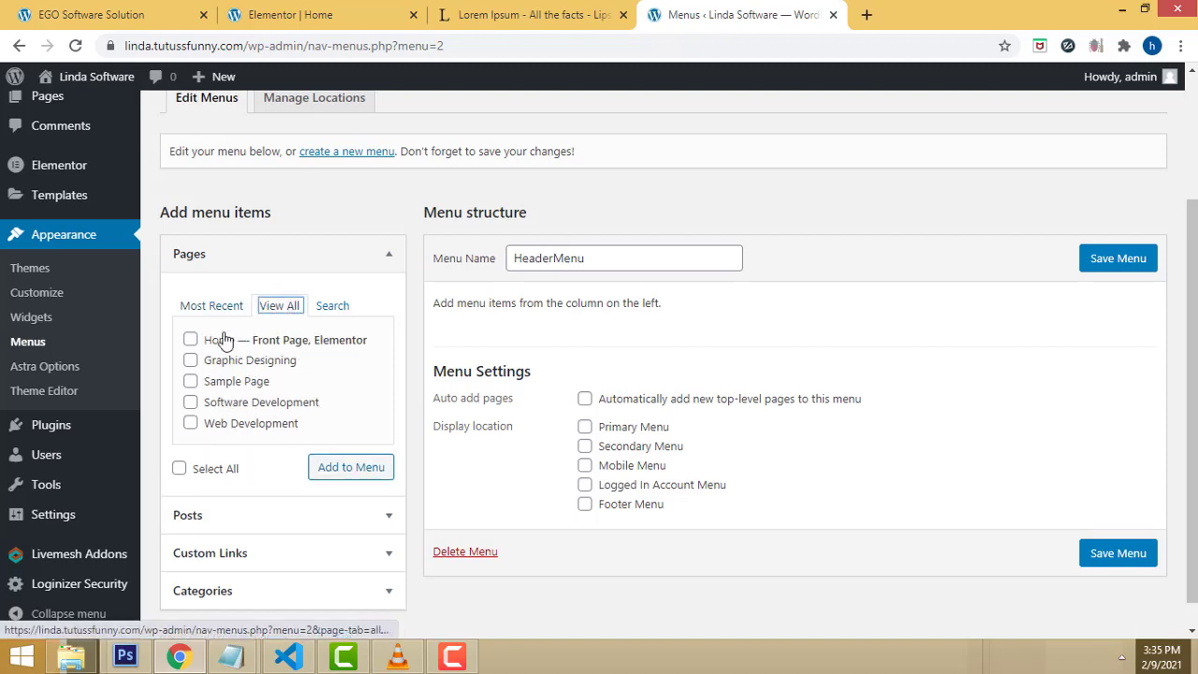
{"action": "left_click", "coordinate": [191, 341]}
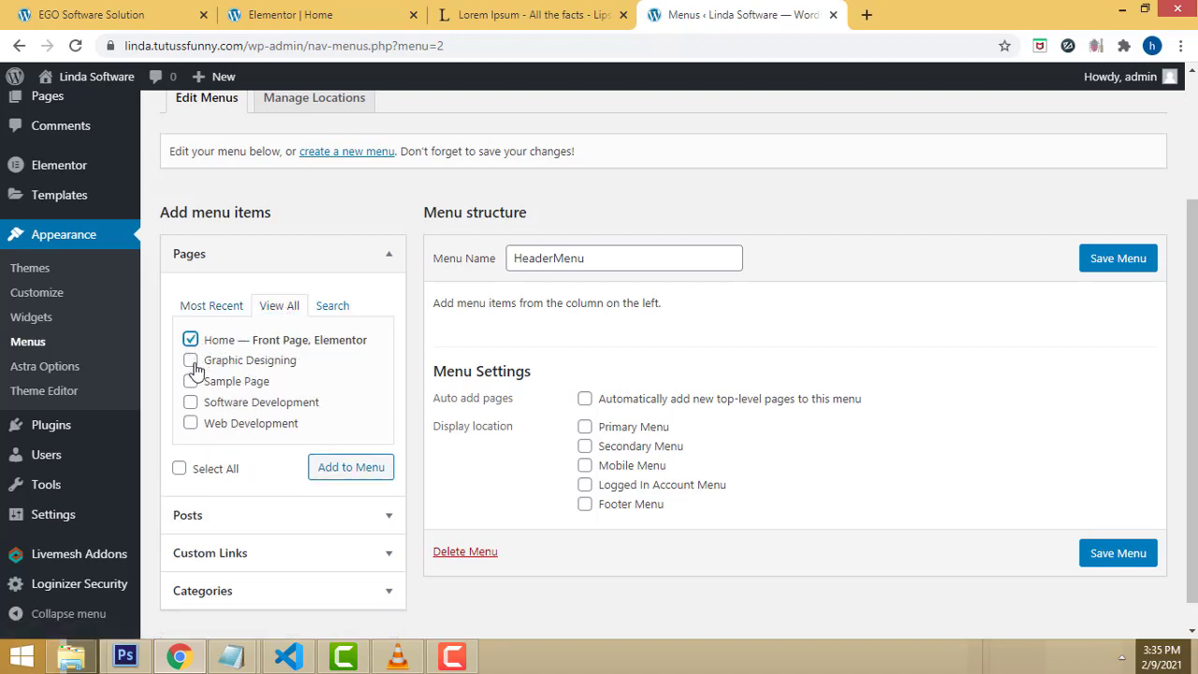
{"action": "left_click", "coordinate": [192, 404]}
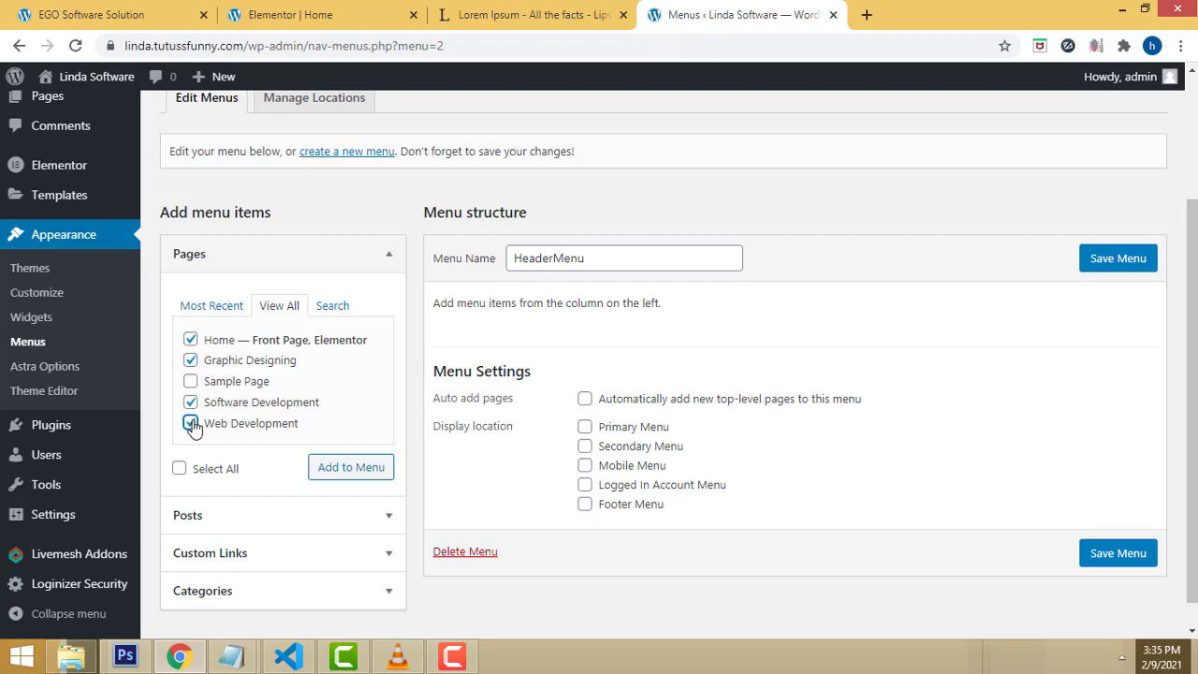
{"action": "left_click", "coordinate": [351, 470]}
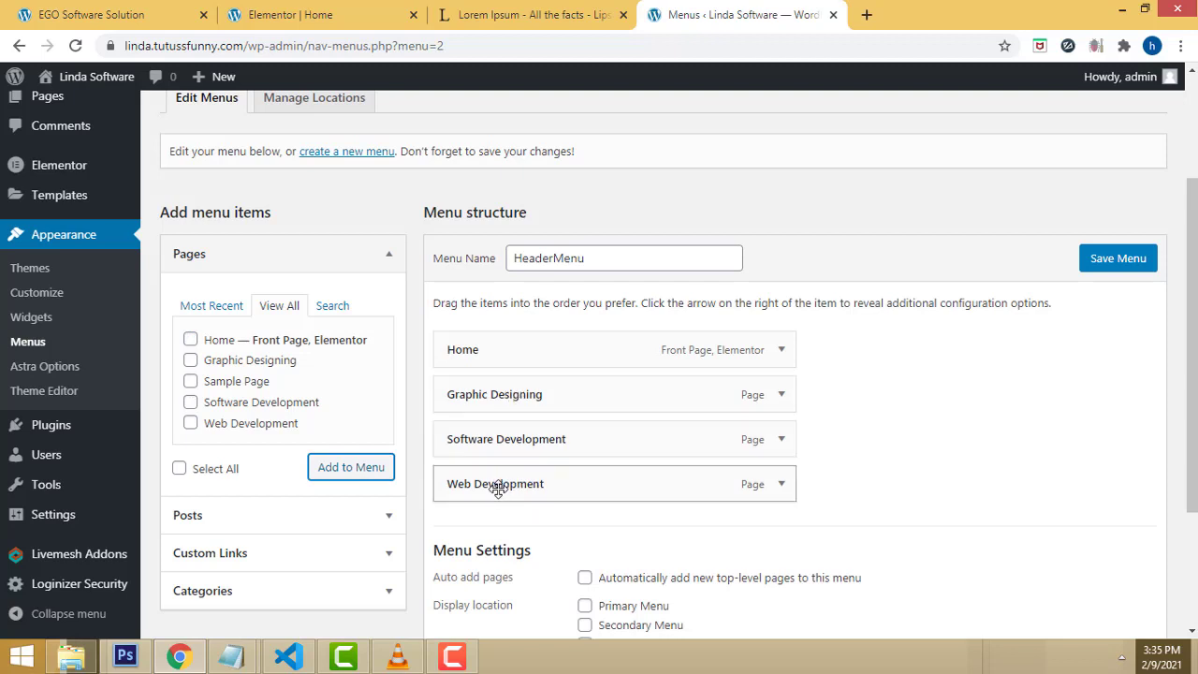
Step: Move Web Development above Software Development, assign Primary and Mobile Menu locations, and save
{"action": "left_click_drag", "start_coordinate": [498, 488], "coordinate": [477, 449]}
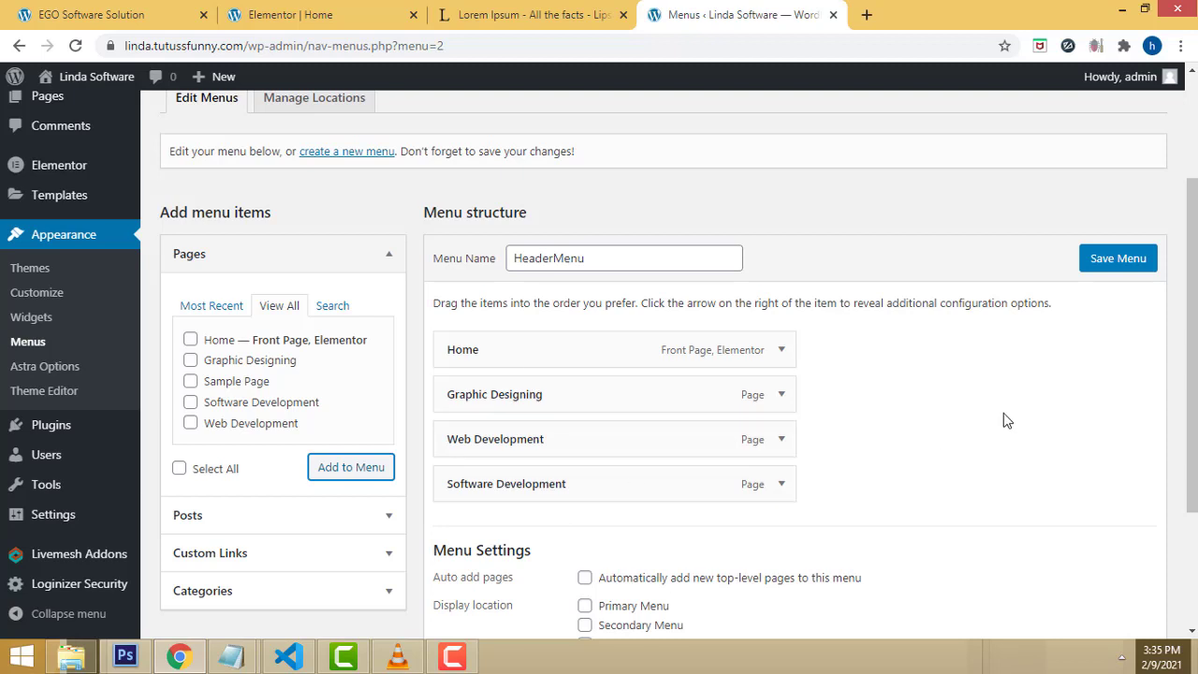
{"action": "scroll", "coordinate": [1006, 420], "scroll_direction": "down", "scroll_amount": 3}
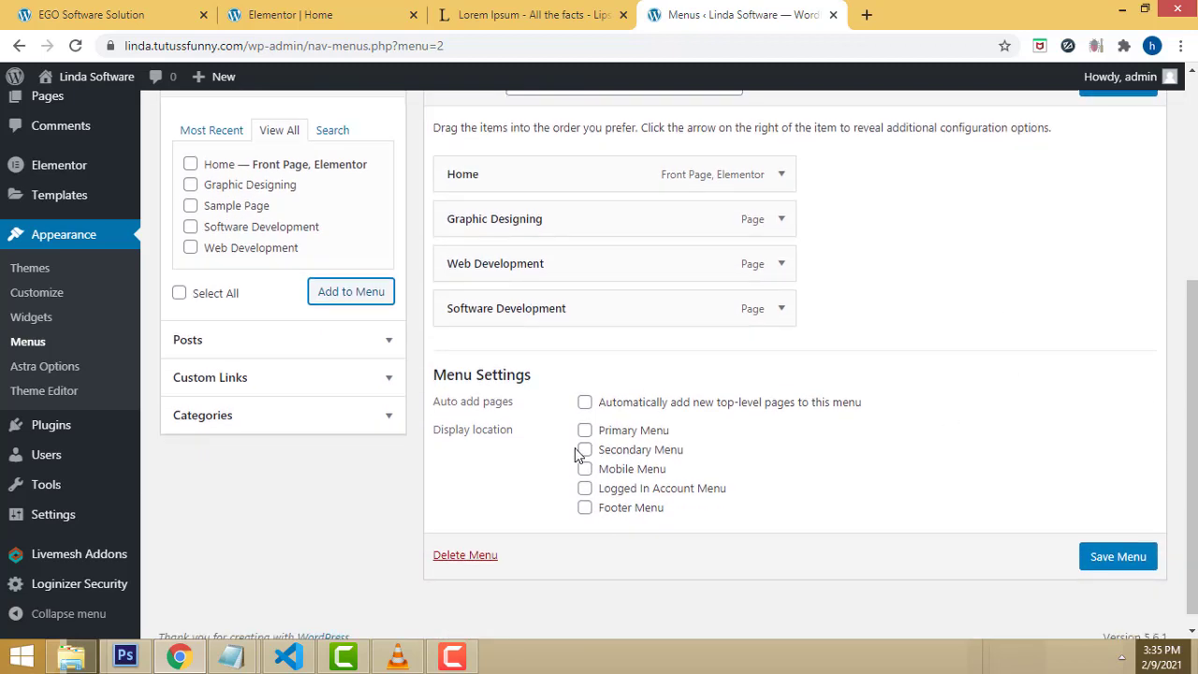
{"action": "left_click", "coordinate": [584, 432]}
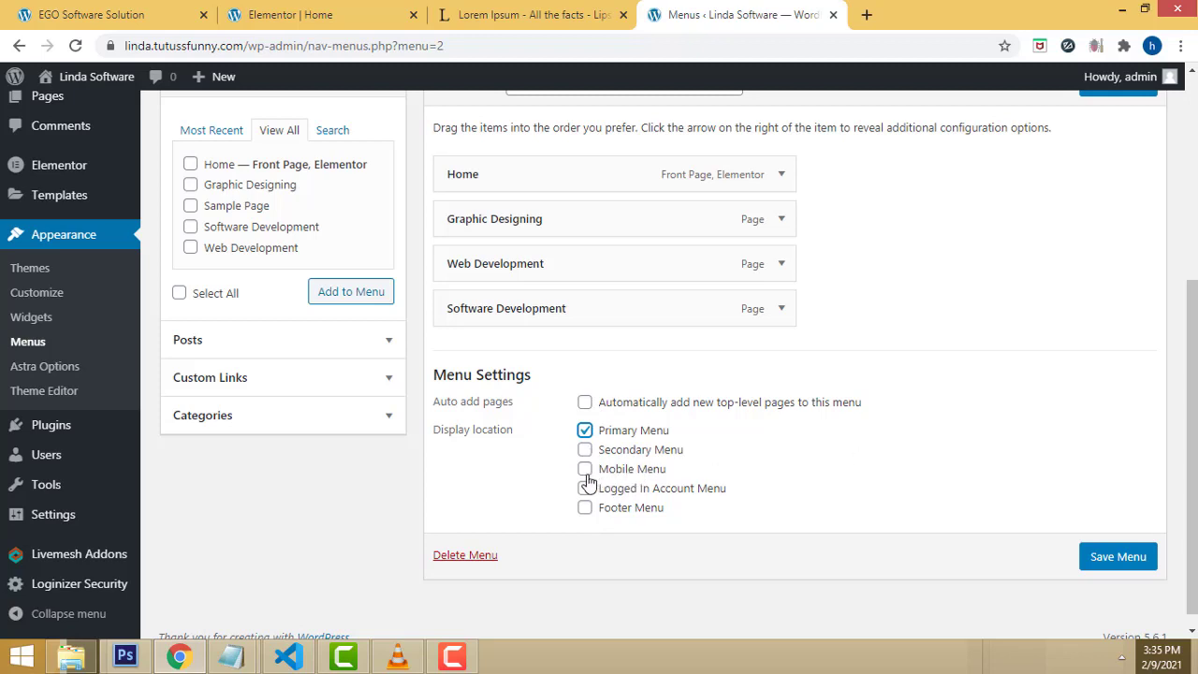
{"action": "left_click", "coordinate": [585, 471]}
{"action": "scroll", "coordinate": [927, 455], "scroll_direction": "up", "scroll_amount": 1}
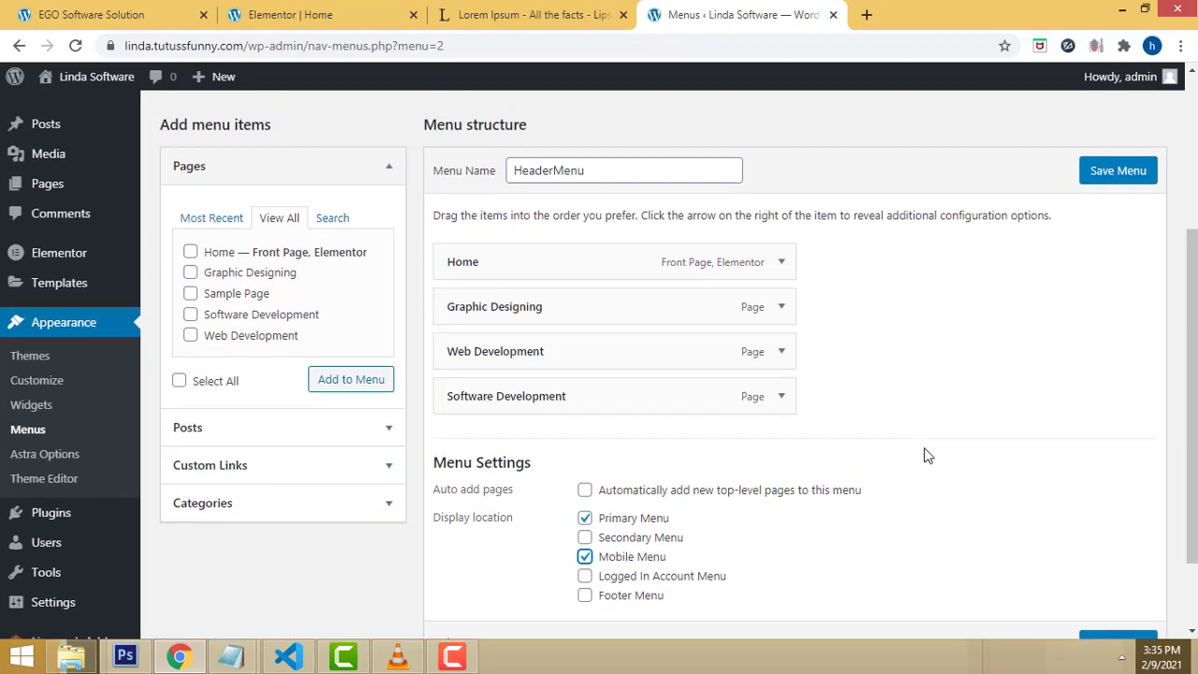
{"action": "left_click", "coordinate": [1117, 169]}
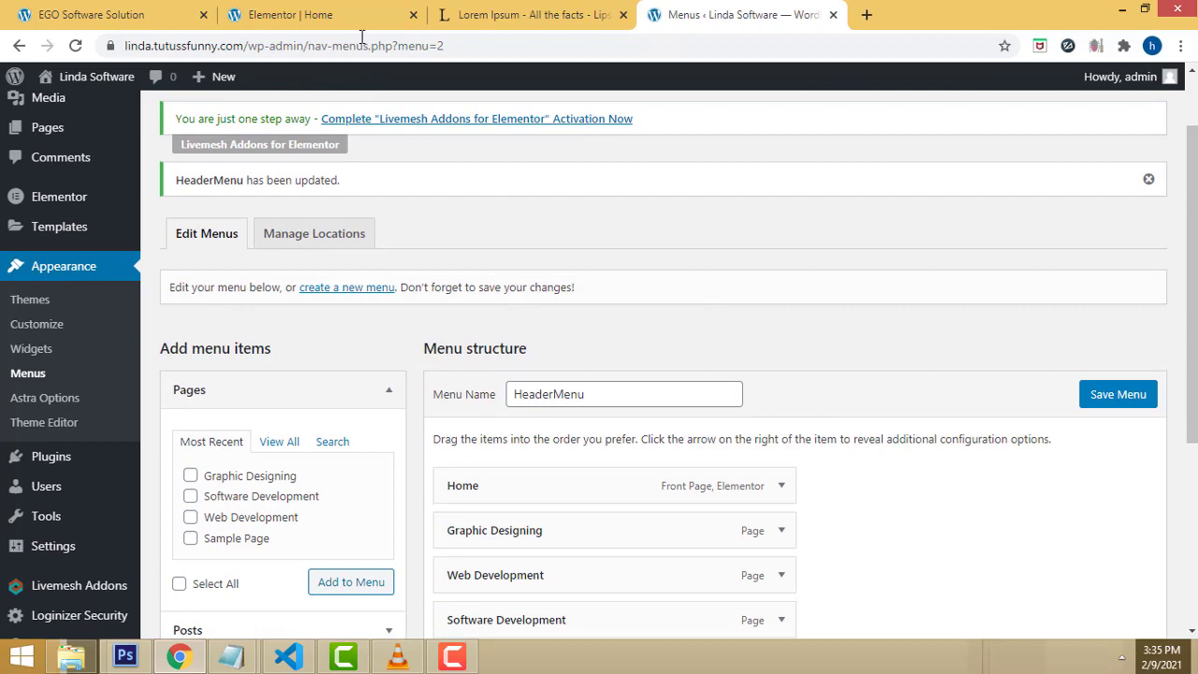
Step: Reload the Home editor and open the live site's base address in a new tab
{"action": "left_click", "coordinate": [350, 14]}
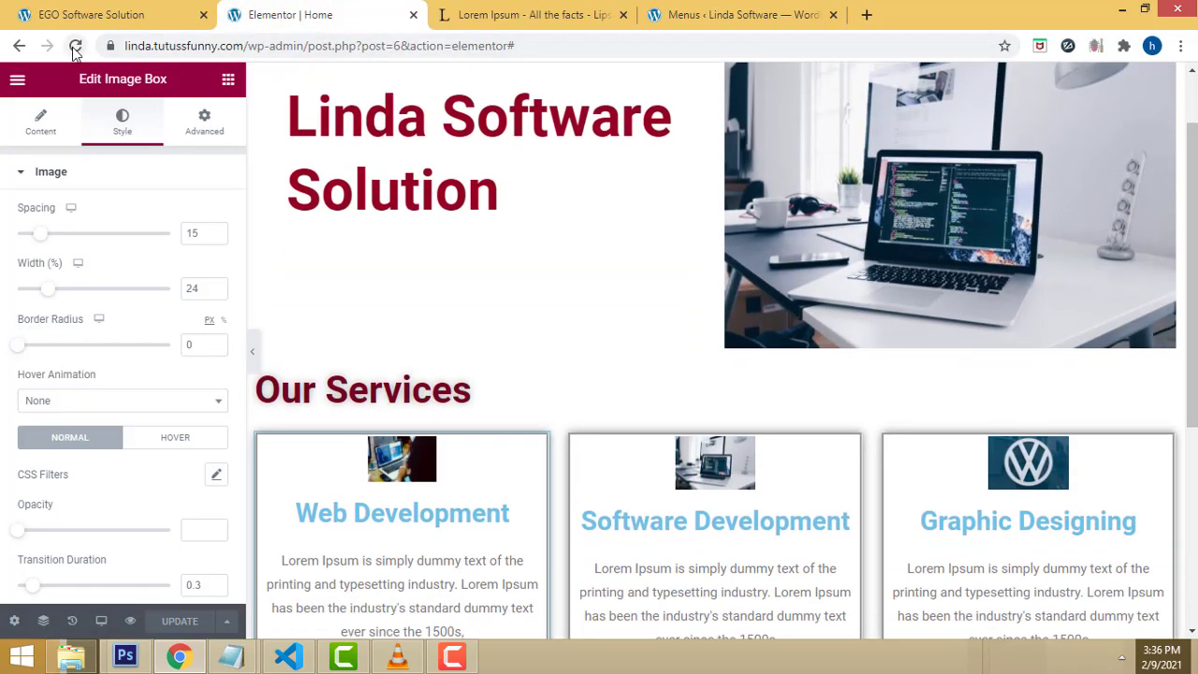
{"action": "left_click", "coordinate": [75, 46]}
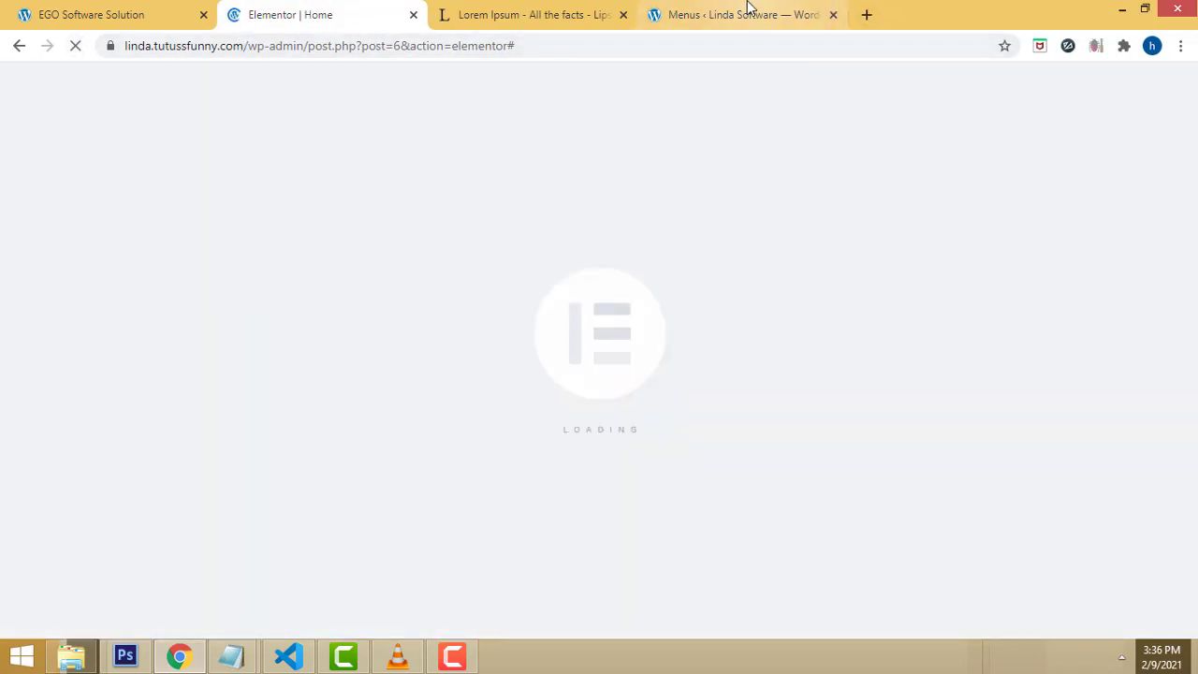
{"action": "left_click", "coordinate": [746, 11]}
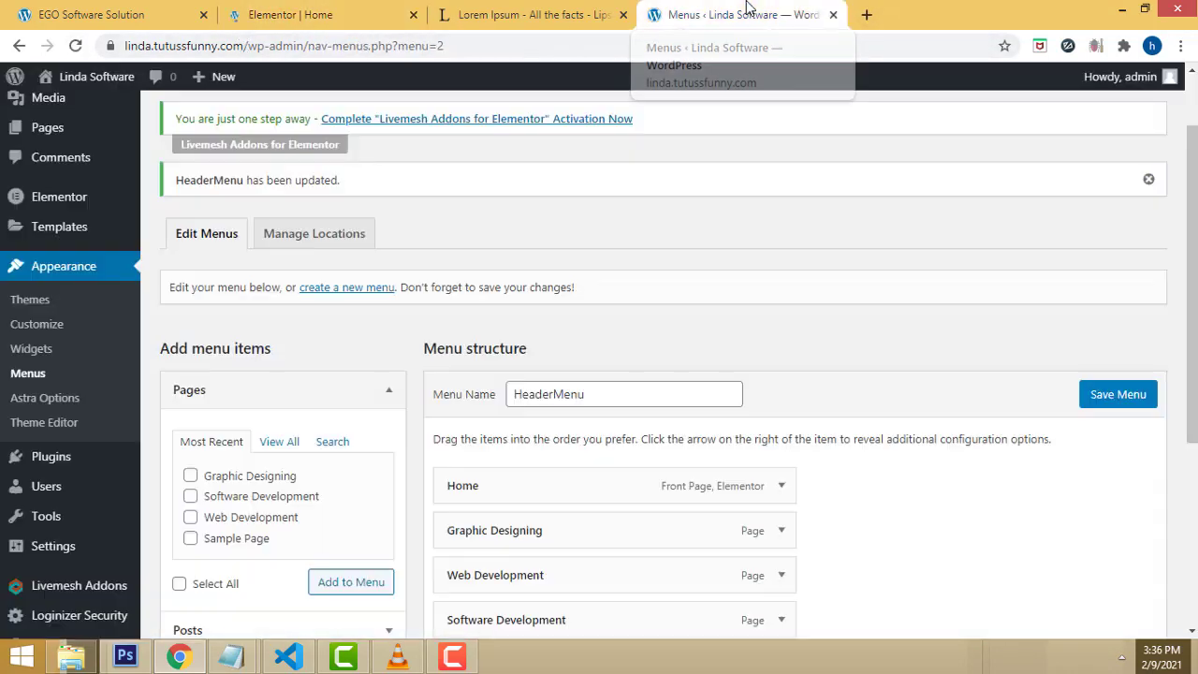
{"action": "left_click_drag", "start_coordinate": [246, 46], "coordinate": [57, 45]}
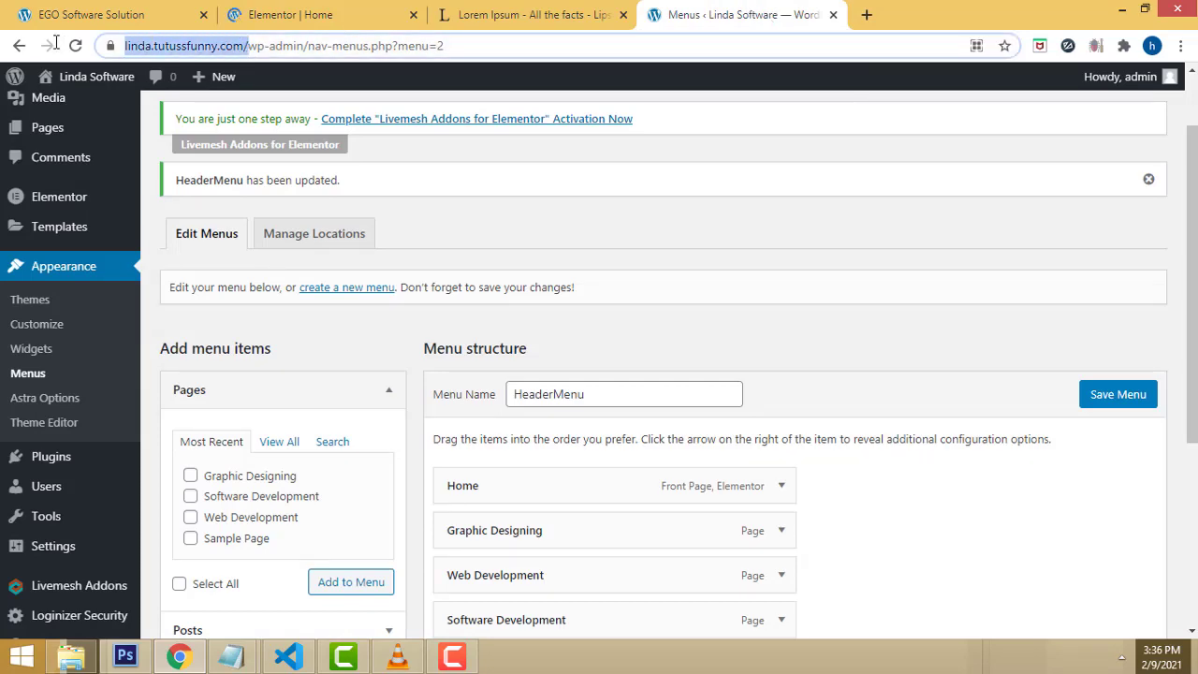
{"action": "key", "text": "ctrl+c"}
{"action": "left_click", "coordinate": [866, 14]}
{"action": "key", "text": "ctrl+v"}
{"action": "key", "text": "Return"}
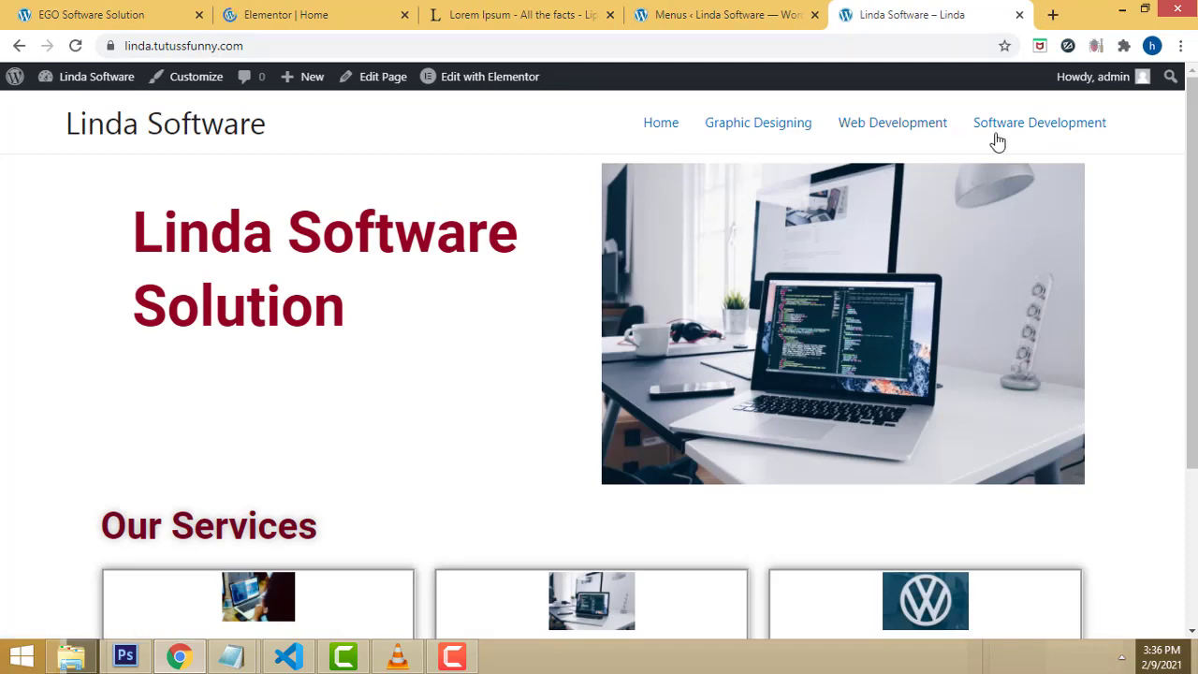
Step: Visit Graphic Designing, Web Development and Software Development on the live site, then return to the Home editor
{"action": "scroll", "coordinate": [1194, 243], "scroll_direction": "down", "scroll_amount": 3}
{"action": "scroll", "coordinate": [994, 246], "scroll_direction": "up", "scroll_amount": 3}
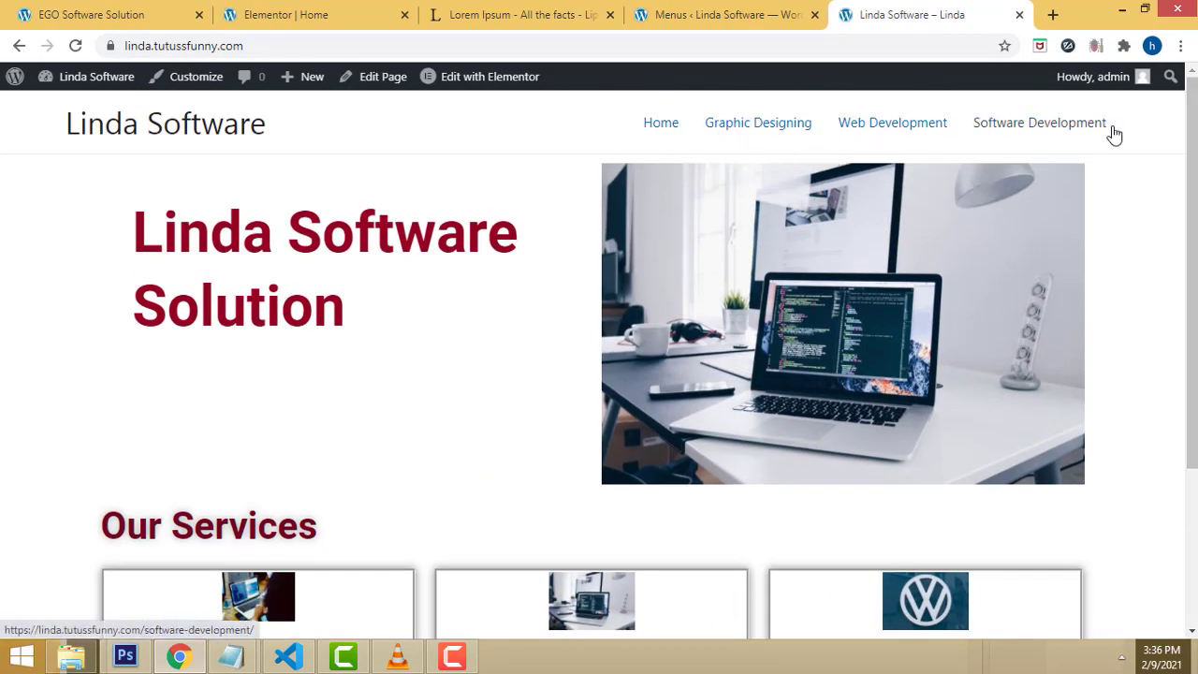
{"action": "scroll", "coordinate": [1112, 134], "scroll_direction": "down", "scroll_amount": 3}
{"action": "scroll", "coordinate": [1112, 134], "scroll_direction": "up", "scroll_amount": 3}
{"action": "left_click", "coordinate": [760, 136]}
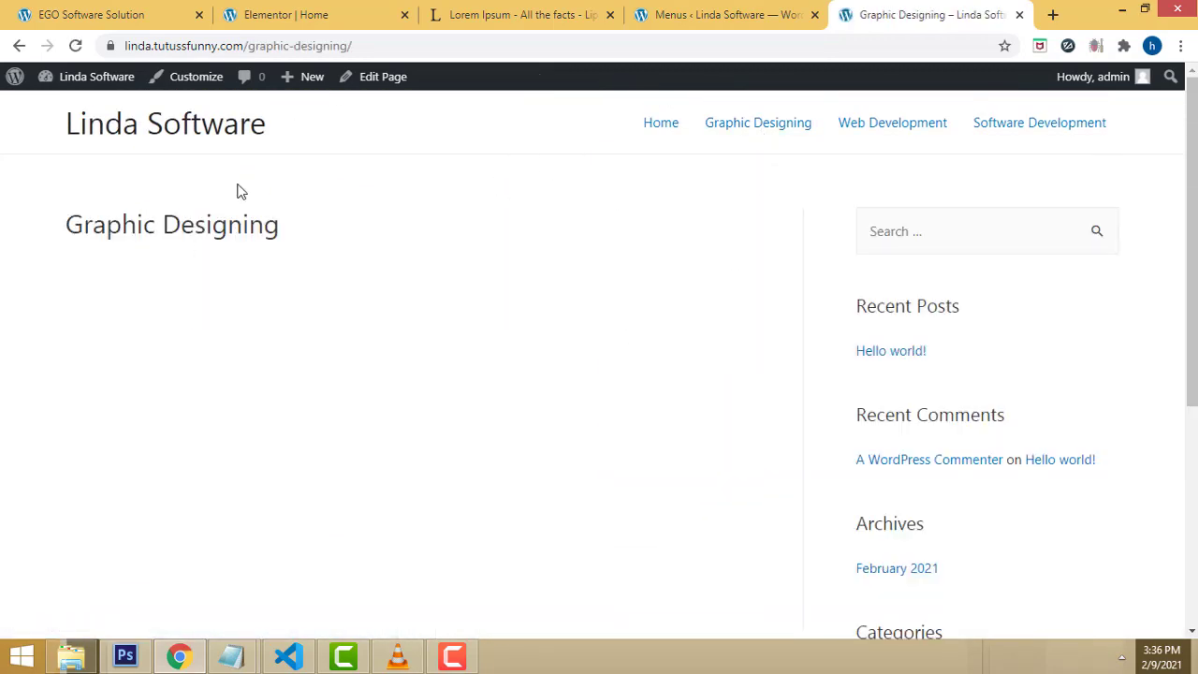
{"action": "left_click", "coordinate": [910, 128]}
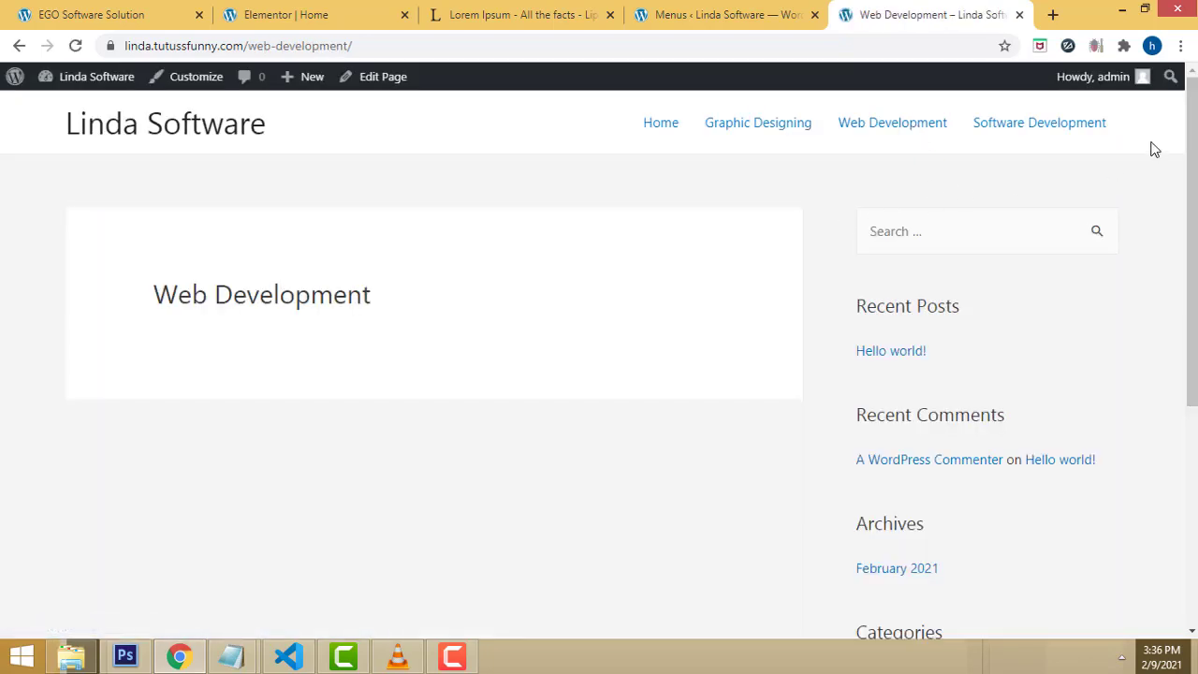
{"action": "left_click", "coordinate": [1071, 127]}
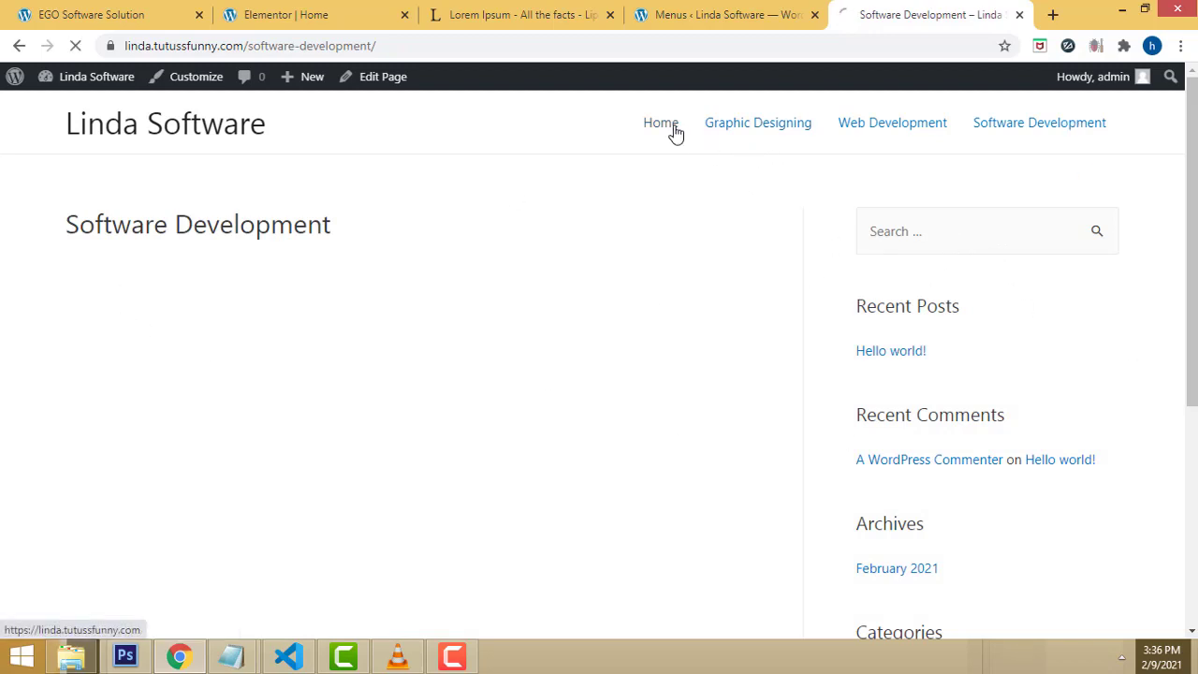
{"action": "scroll", "coordinate": [944, 300], "scroll_direction": "down", "scroll_amount": 3}
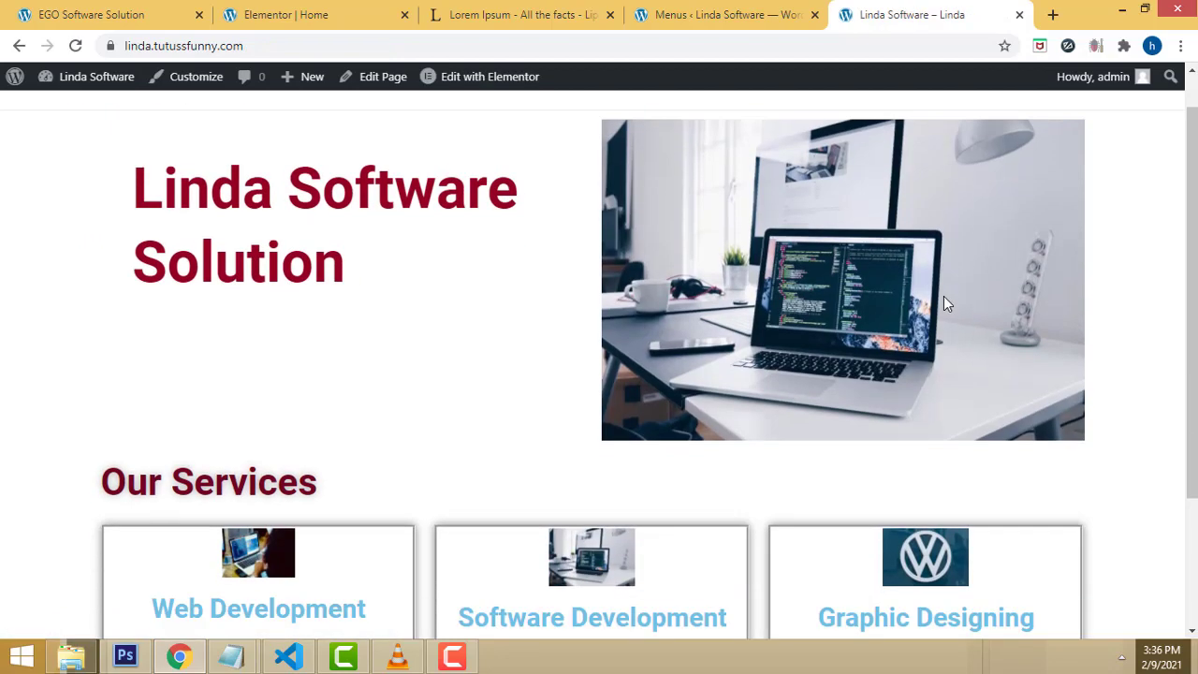
{"action": "scroll", "coordinate": [969, 314], "scroll_direction": "down", "scroll_amount": 2}
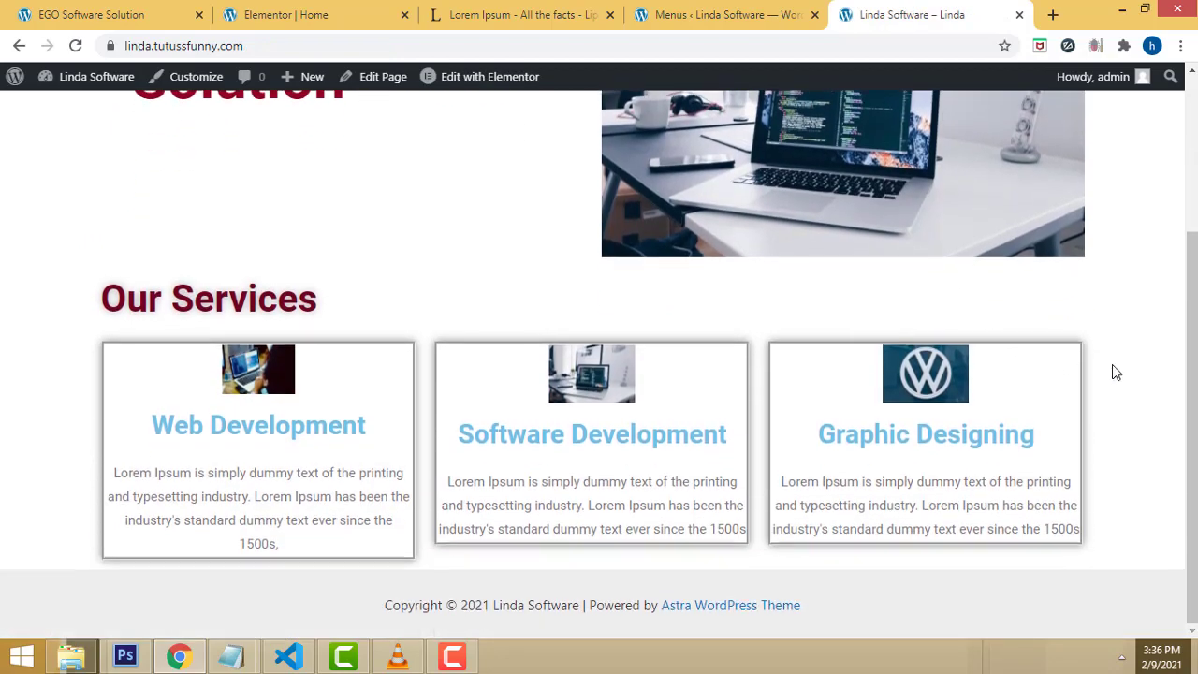
{"action": "scroll", "coordinate": [1113, 372], "scroll_direction": "up", "scroll_amount": 5}
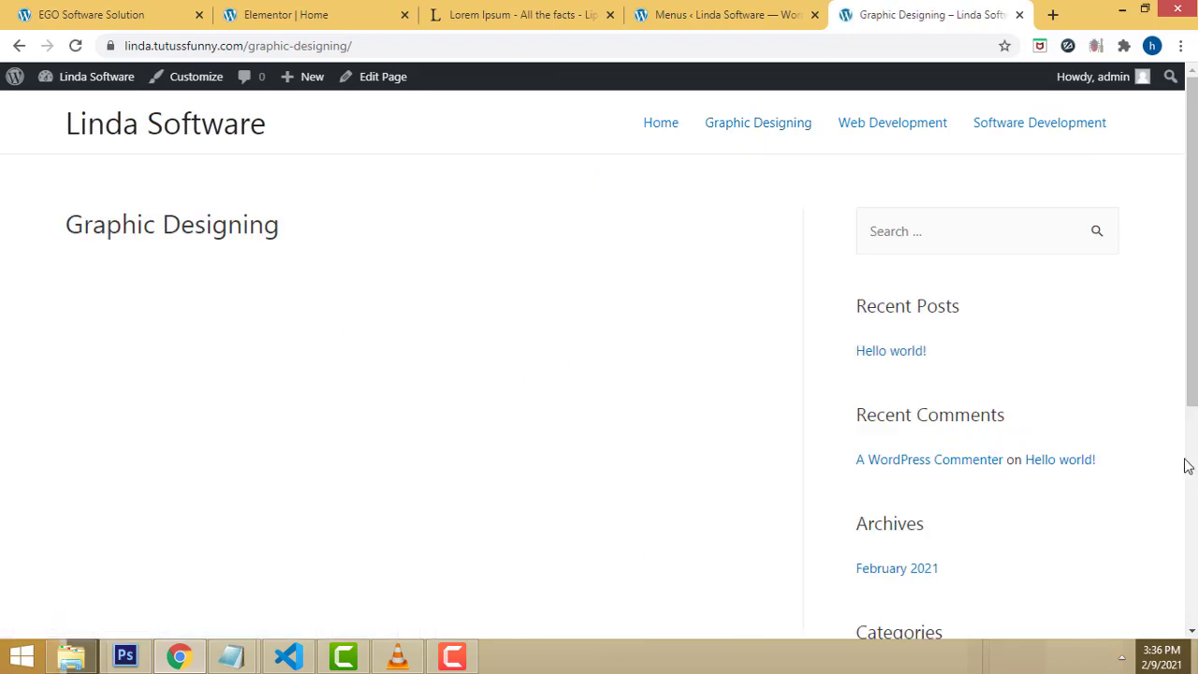
{"action": "left_click", "coordinate": [346, 9]}
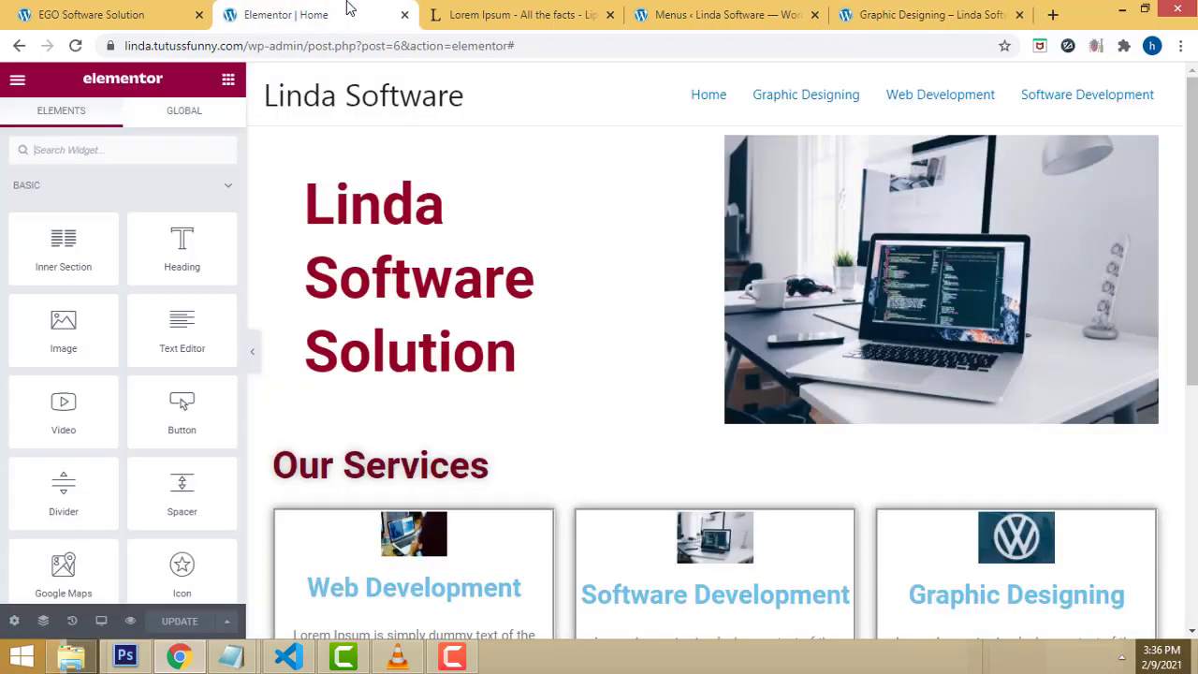
Step: From All Pages, open the Graphic Designing page with Edit with Elementor
{"action": "left_click", "coordinate": [75, 11]}
{"action": "left_click", "coordinate": [508, 11]}
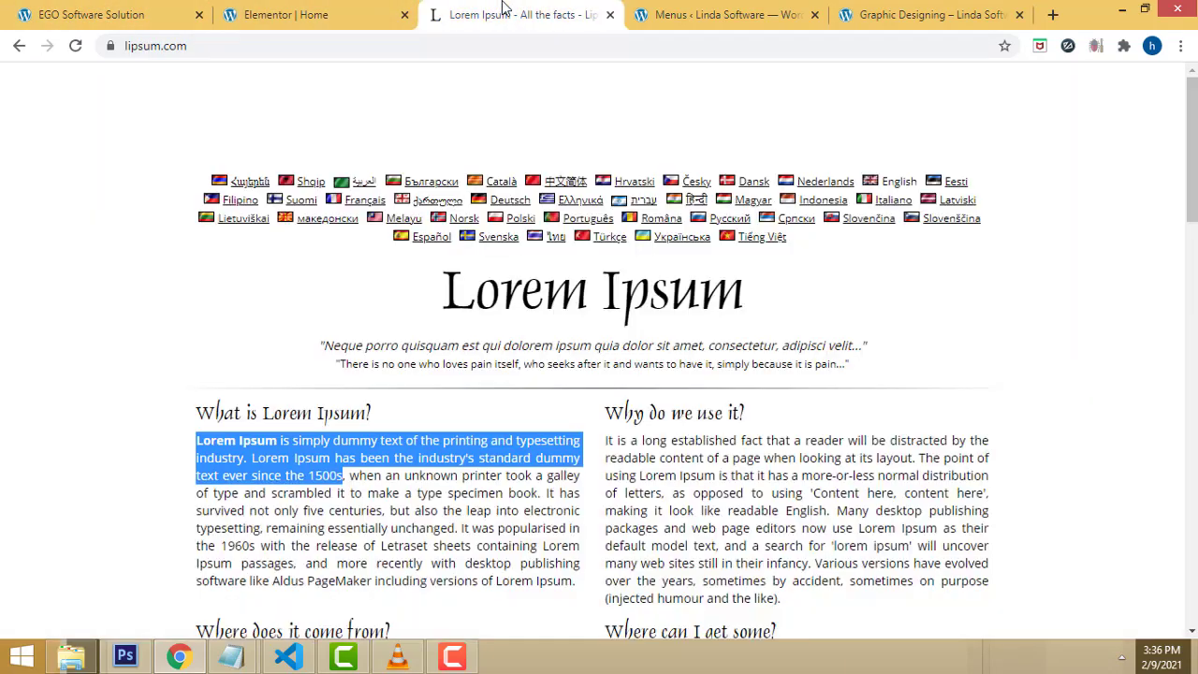
{"action": "left_click", "coordinate": [807, 12]}
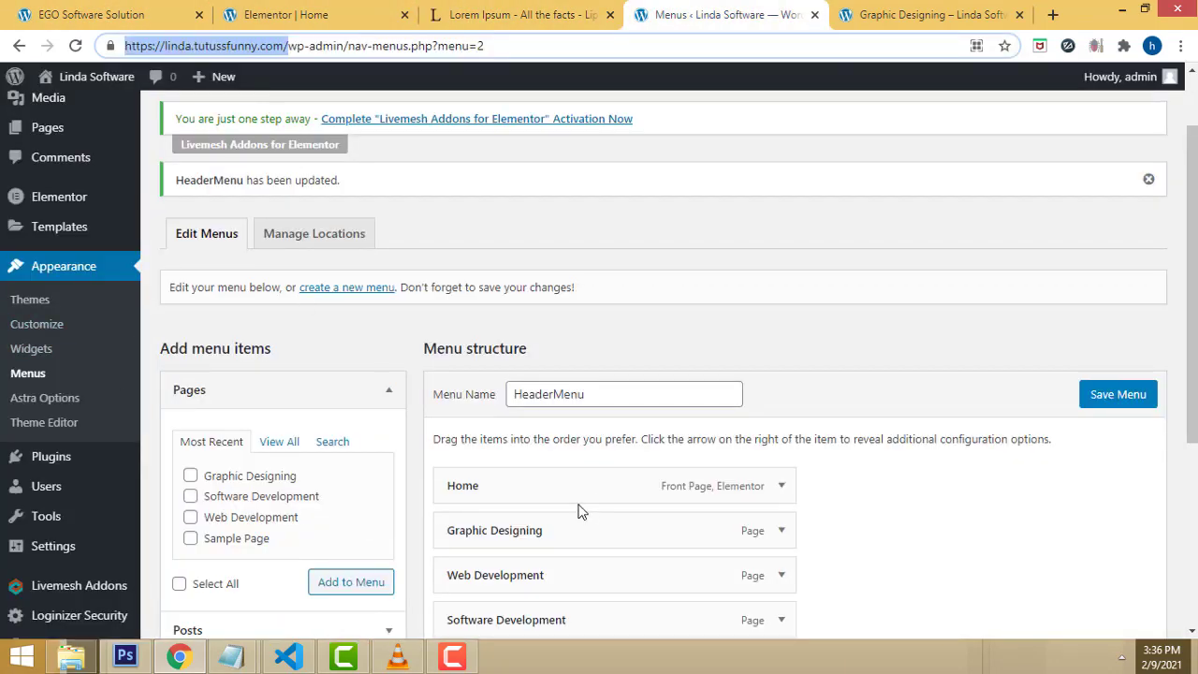
{"action": "scroll", "coordinate": [40, 262], "scroll_direction": "up", "scroll_amount": 2}
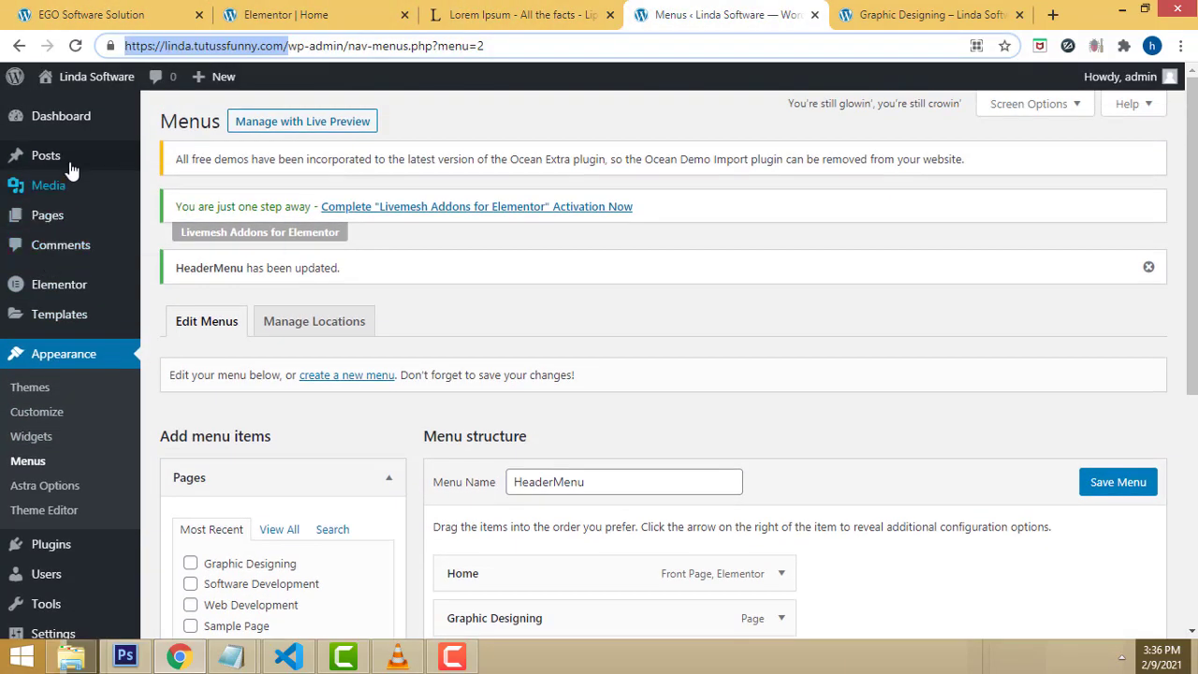
{"action": "mouse_move", "coordinate": [65, 222]}
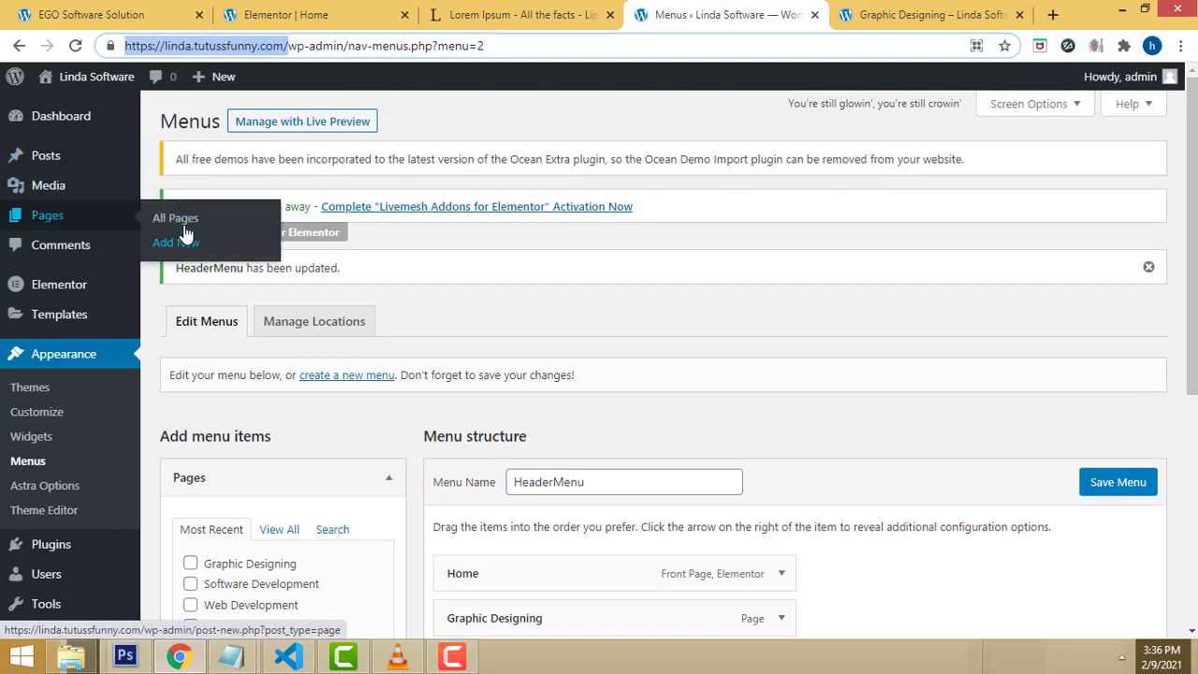
{"action": "left_click", "coordinate": [186, 220]}
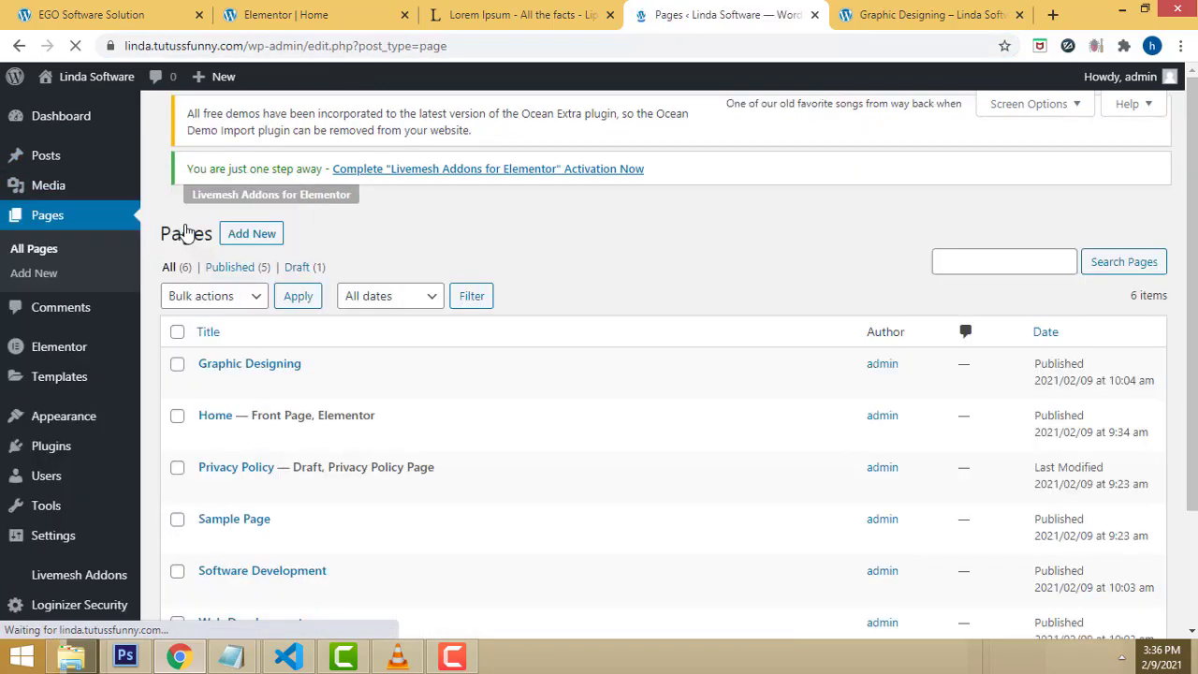
{"action": "scroll", "coordinate": [411, 356], "scroll_direction": "down", "scroll_amount": 2}
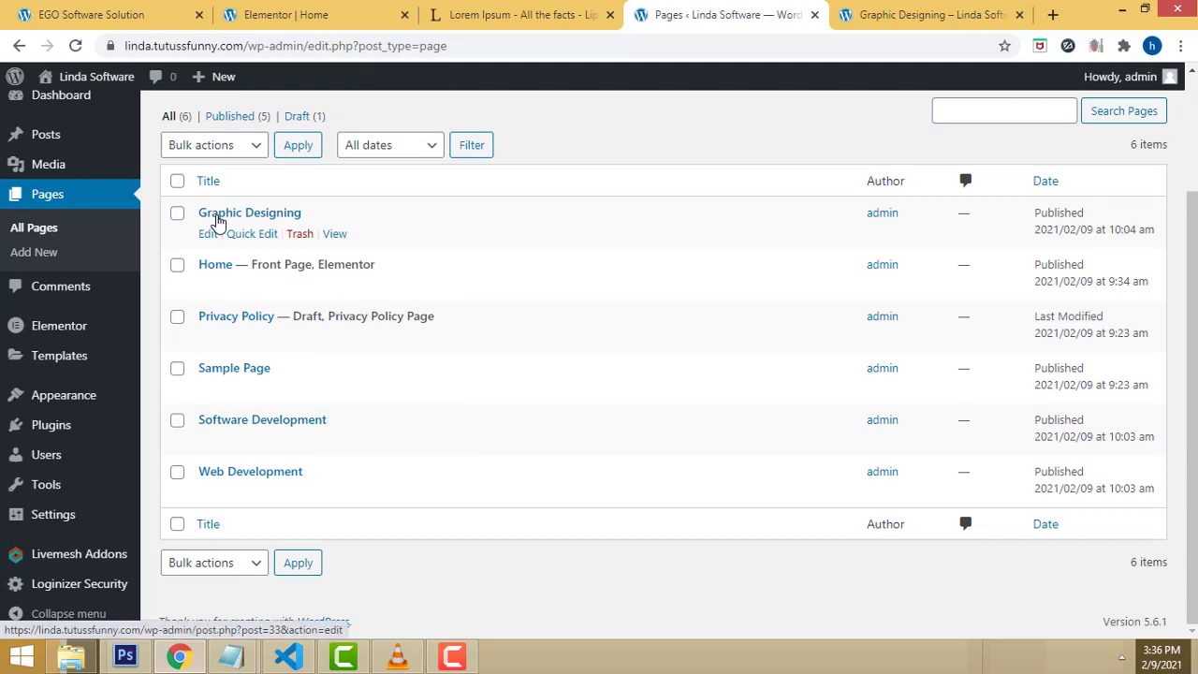
{"action": "left_click", "coordinate": [207, 234]}
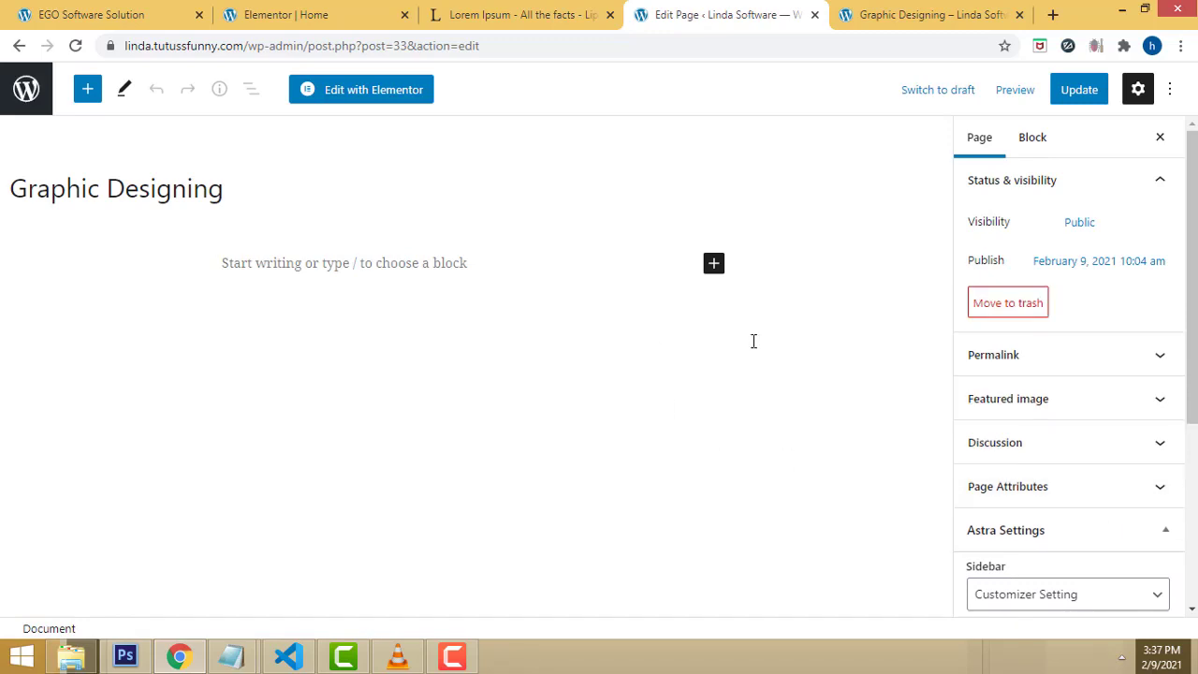
{"action": "scroll", "coordinate": [1088, 548], "scroll_direction": "down", "scroll_amount": 3}
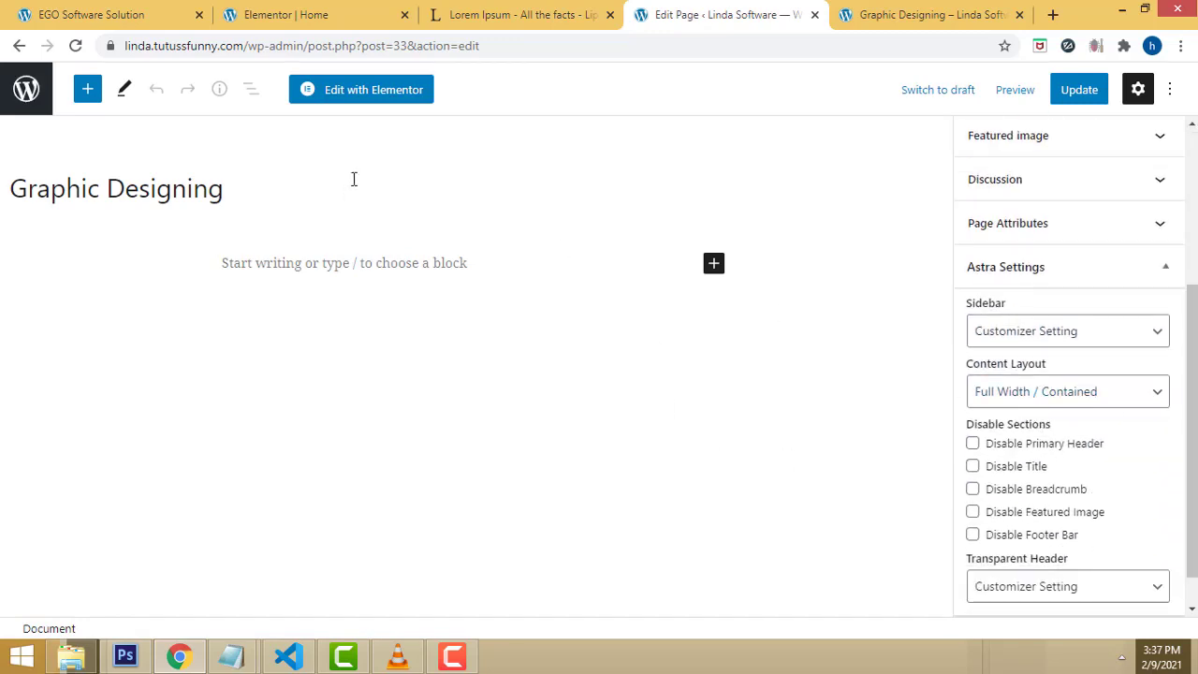
{"action": "left_click", "coordinate": [365, 99]}
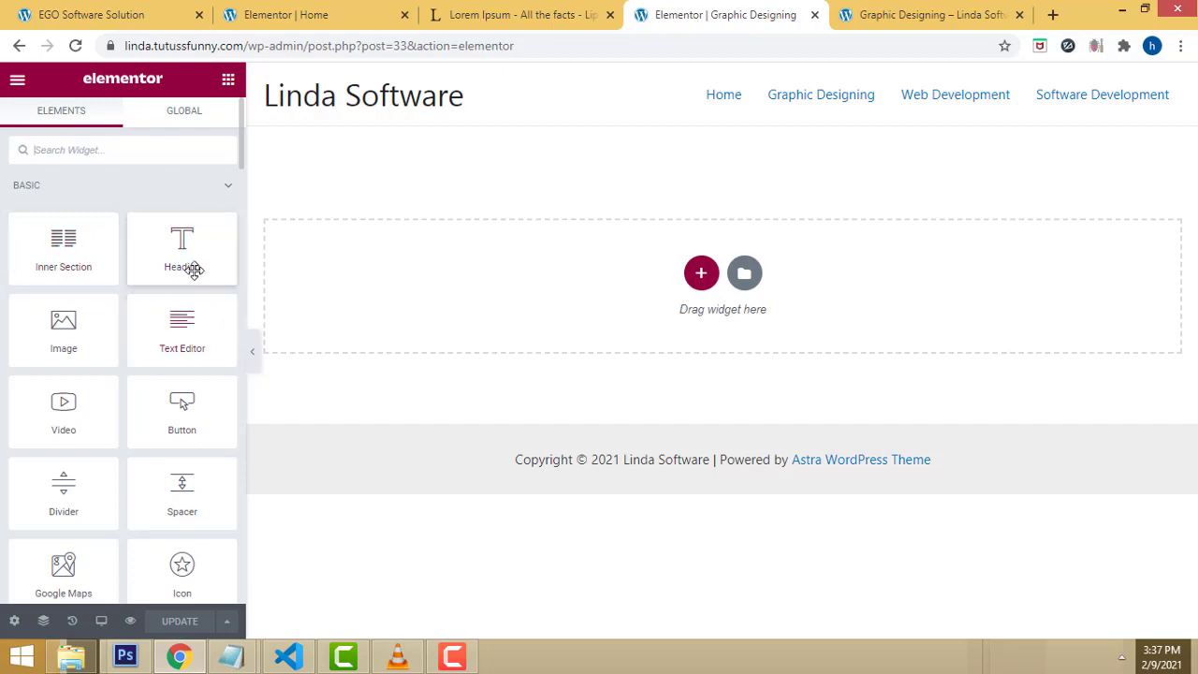
Step: Add a new two-column section to the empty page
{"action": "mouse_move", "coordinate": [53, 327]}
{"action": "left_mouse_down"}
{"action": "mouse_move", "coordinate": [583, 315]}
{"action": "mouse_move", "coordinate": [701, 289]}
{"action": "mouse_move", "coordinate": [59, 332]}
{"action": "left_mouse_up"}
{"action": "left_click", "coordinate": [701, 281]}
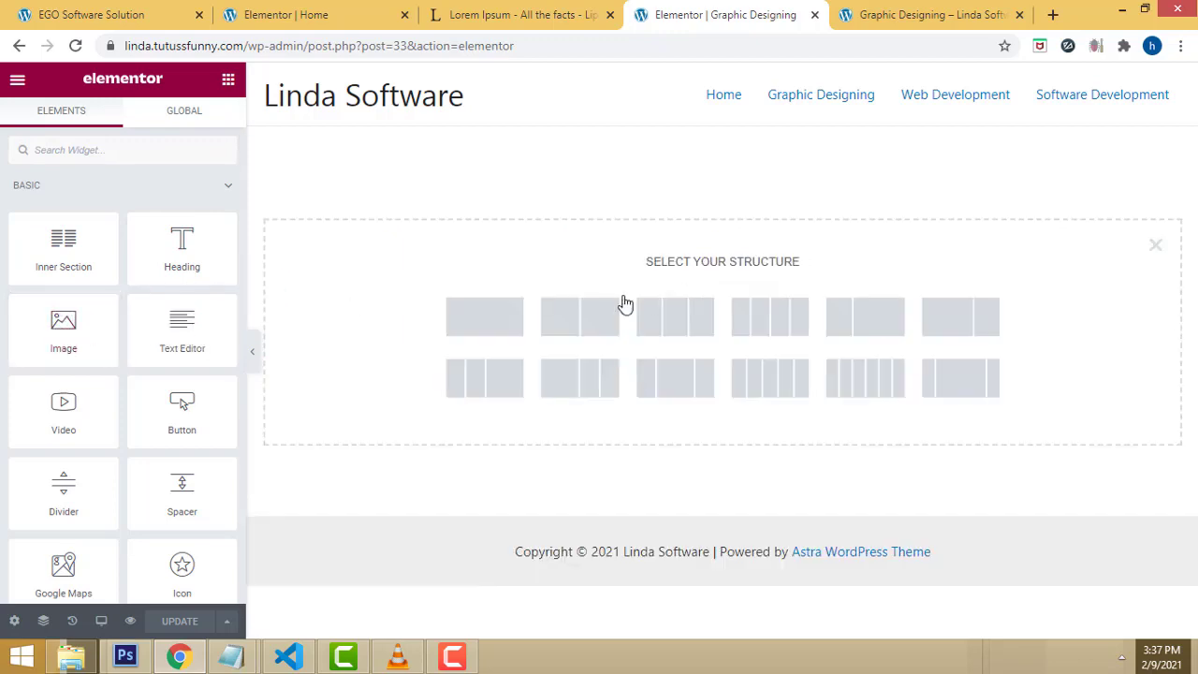
{"action": "left_click", "coordinate": [573, 316]}
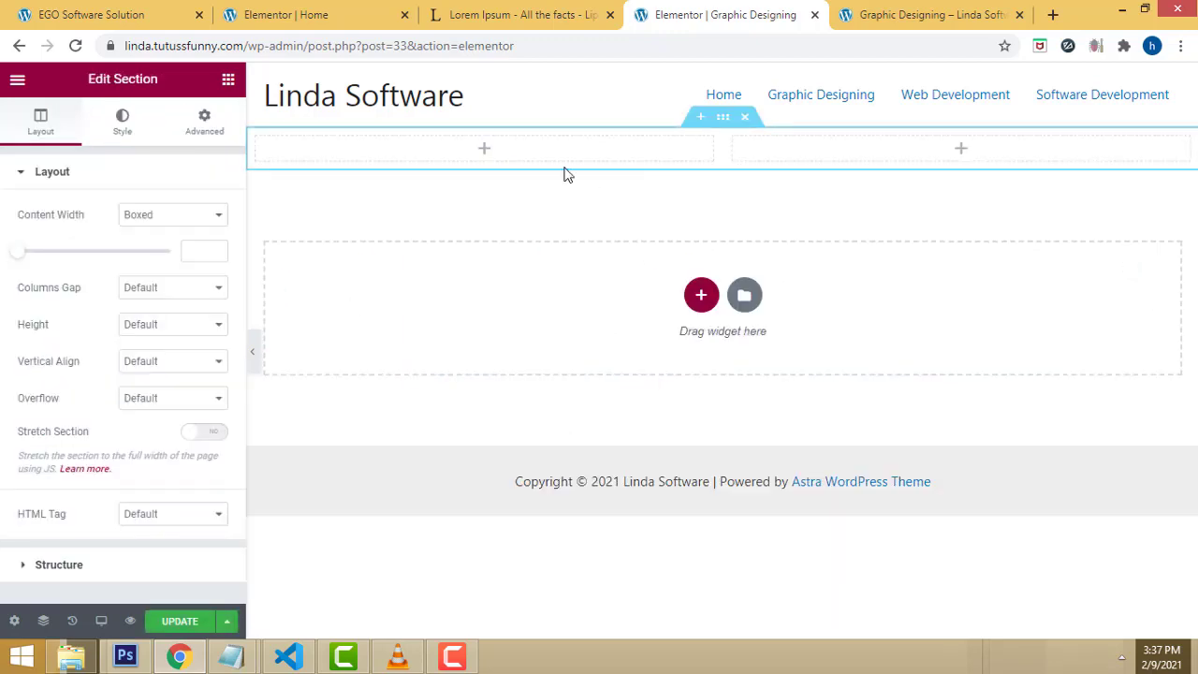
Step: Place an Image widget in the left column showing the 2.jpg laptop photo
{"action": "left_click", "coordinate": [230, 81]}
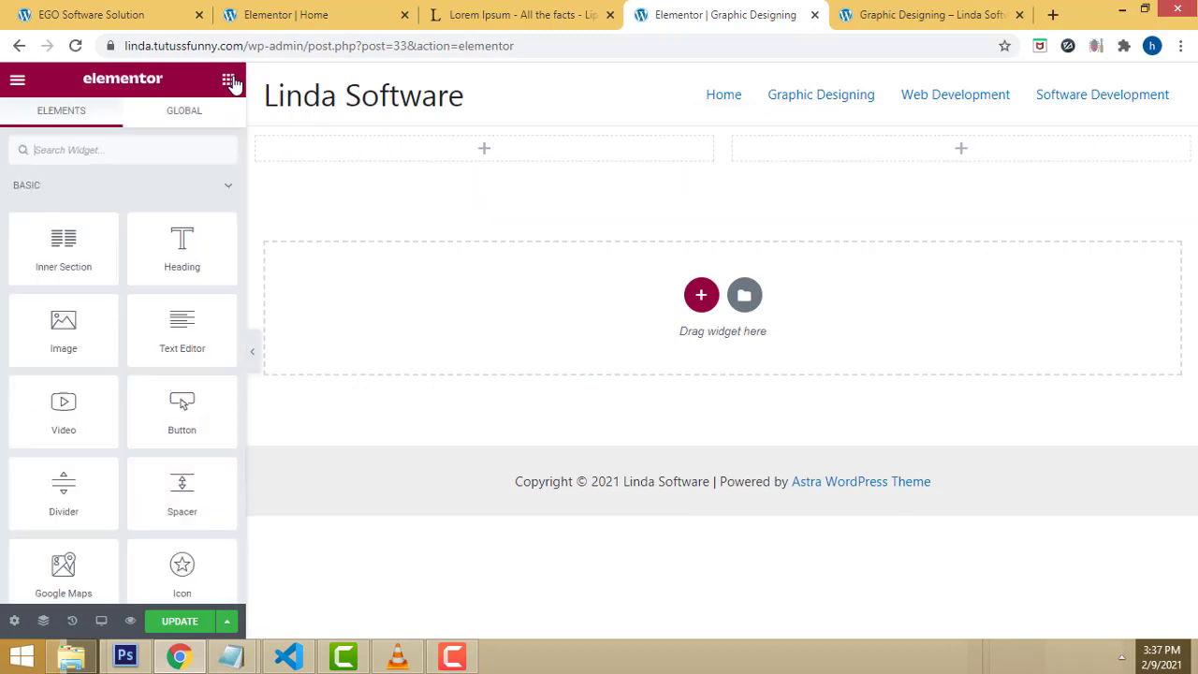
{"action": "left_click_drag", "start_coordinate": [59, 321], "coordinate": [499, 161]}
{"action": "left_click", "coordinate": [93, 302]}
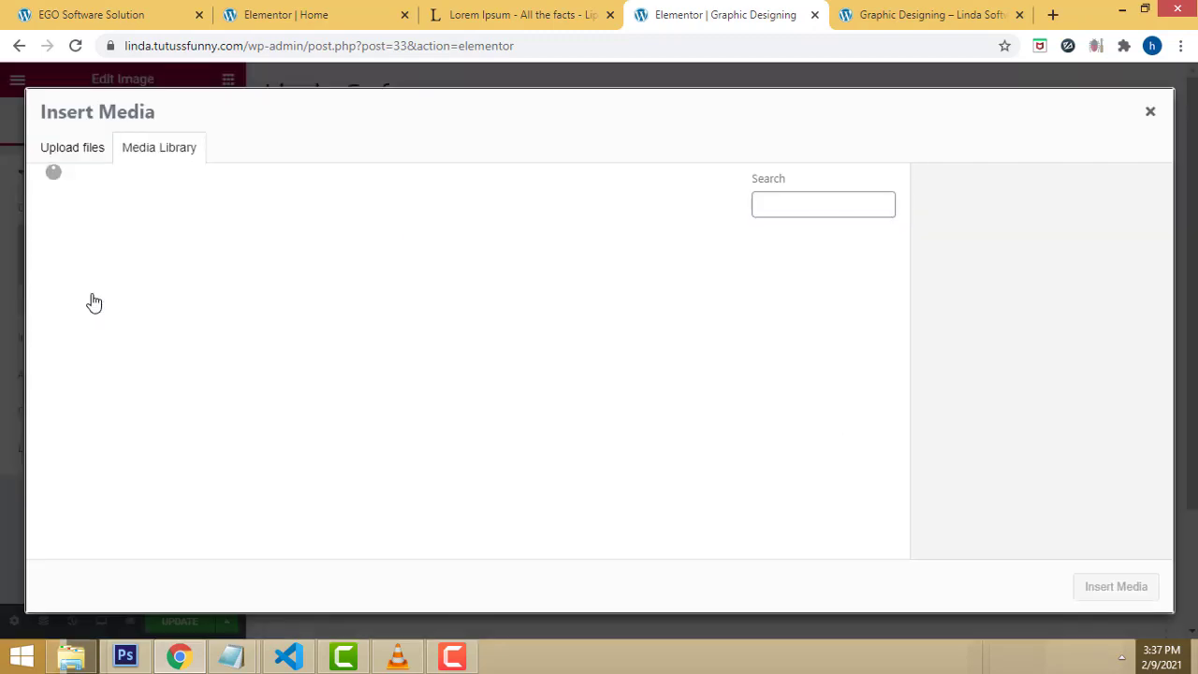
{"action": "left_click", "coordinate": [343, 305]}
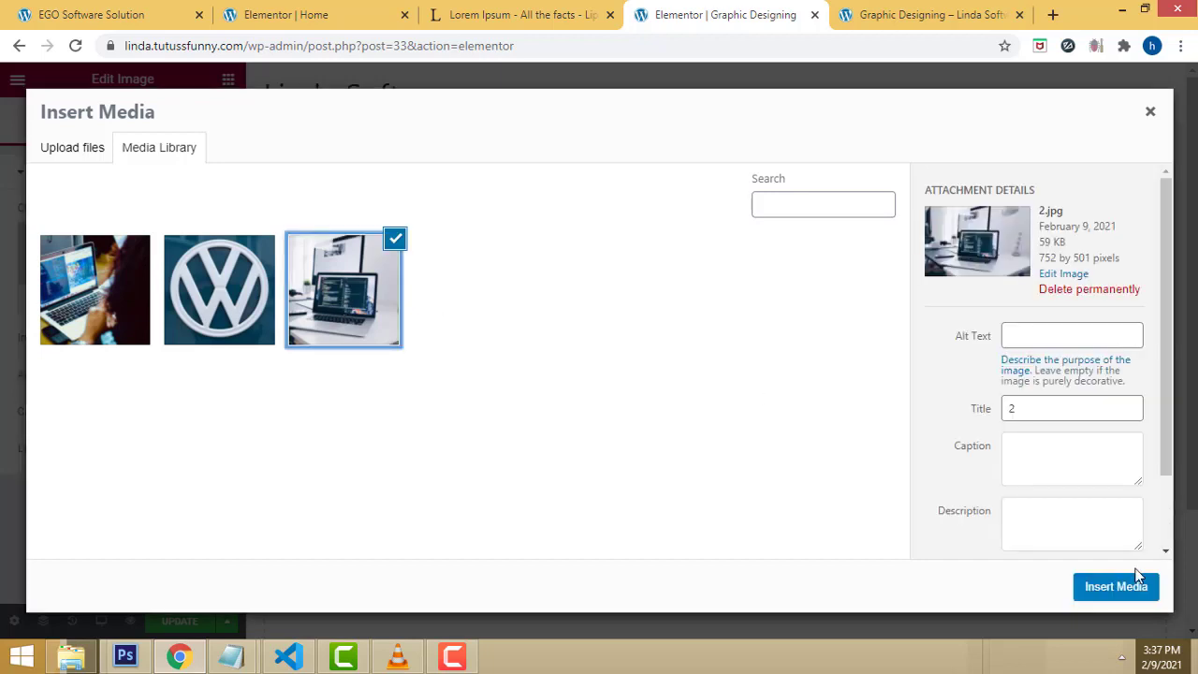
{"action": "left_click", "coordinate": [1112, 587]}
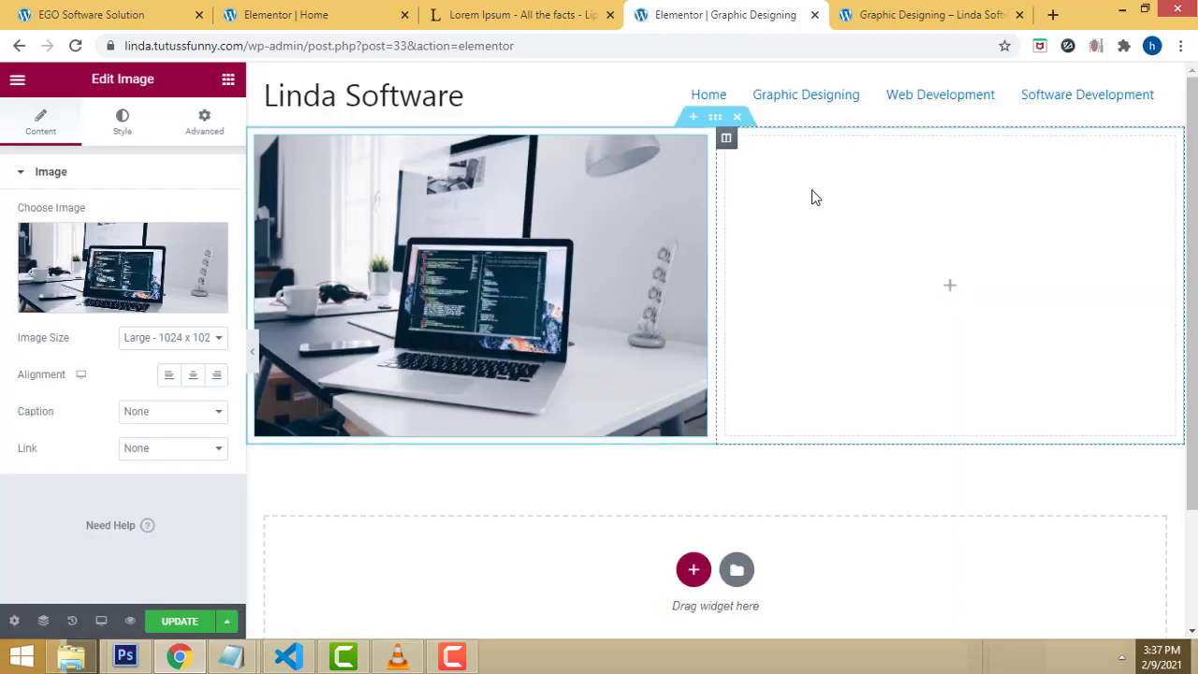
Step: Add a lorem ipsum Text Editor widget to the right column
{"action": "left_click", "coordinate": [229, 81]}
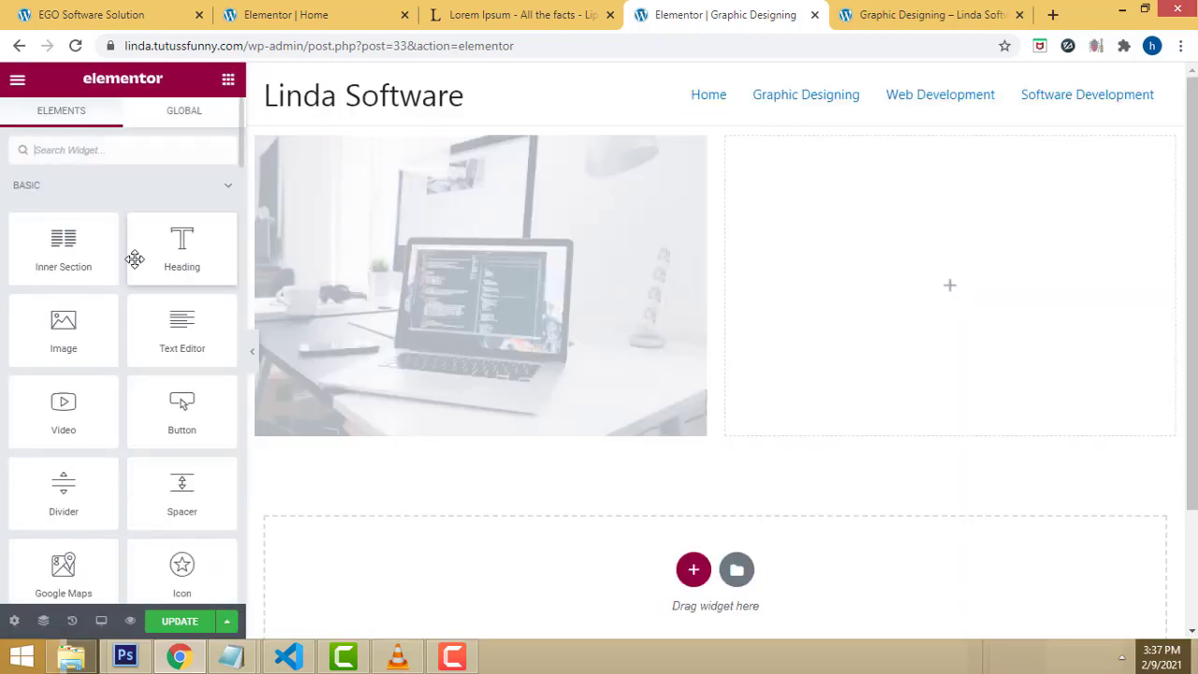
{"action": "left_click_drag", "start_coordinate": [183, 323], "coordinate": [827, 196]}
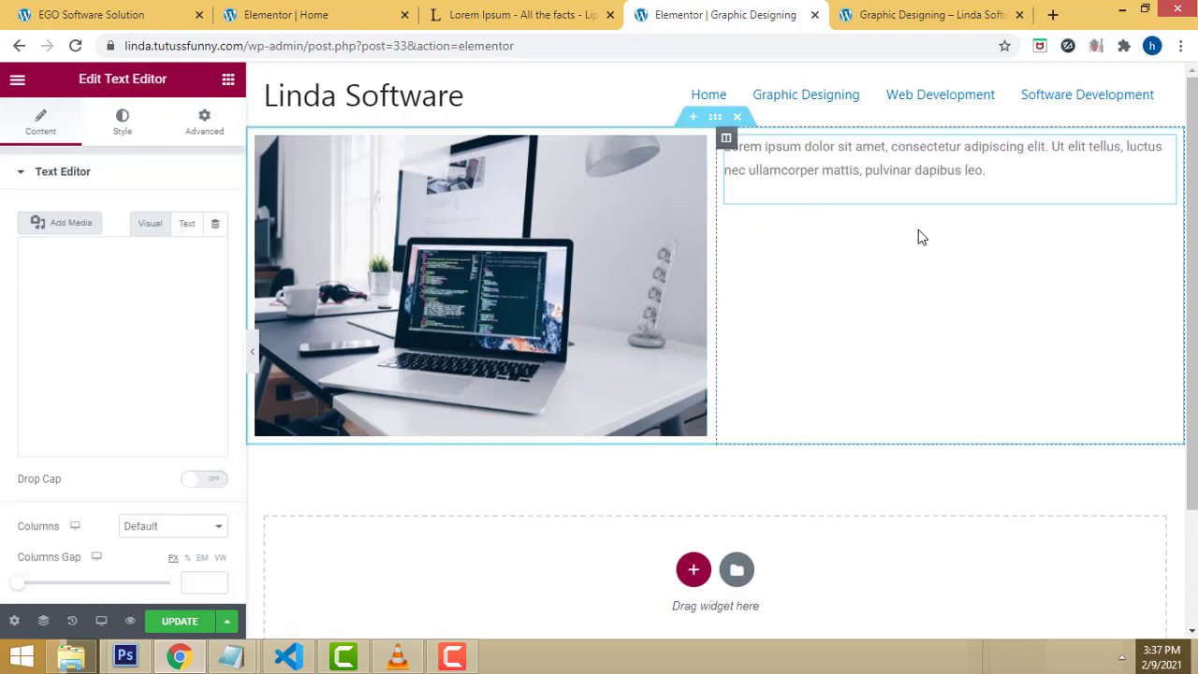
{"action": "left_click", "coordinate": [987, 168]}
{"action": "left_click_drag", "start_coordinate": [986, 169], "coordinate": [725, 146]}
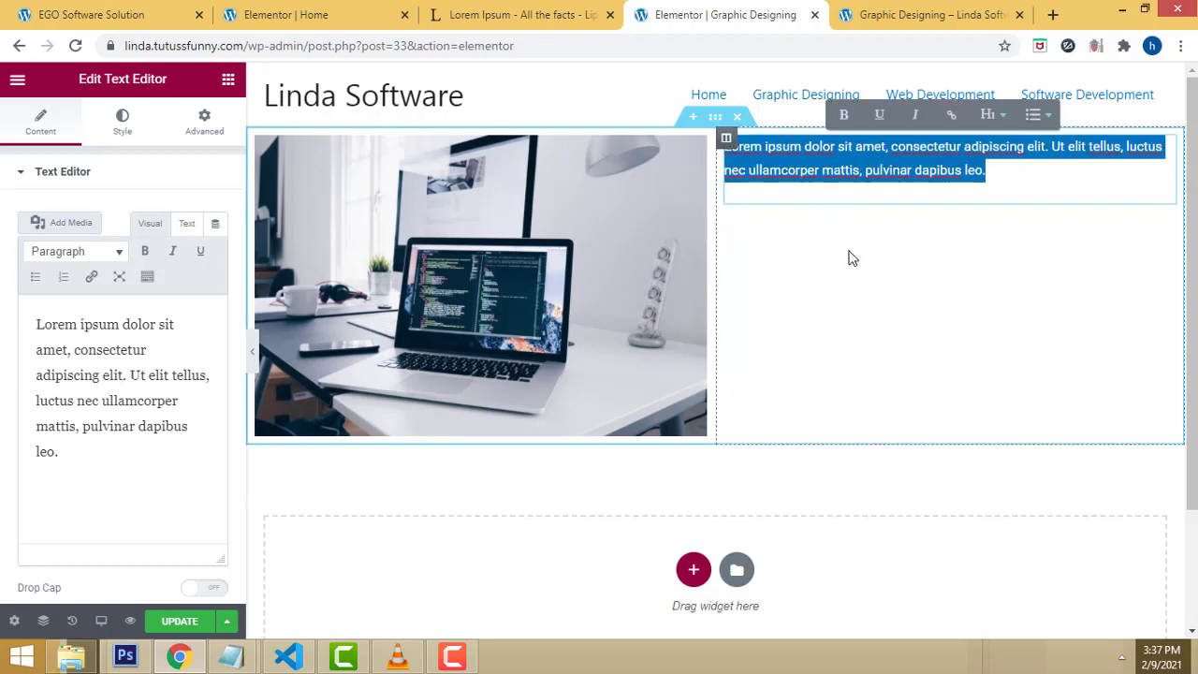
{"action": "left_click", "coordinate": [974, 272]}
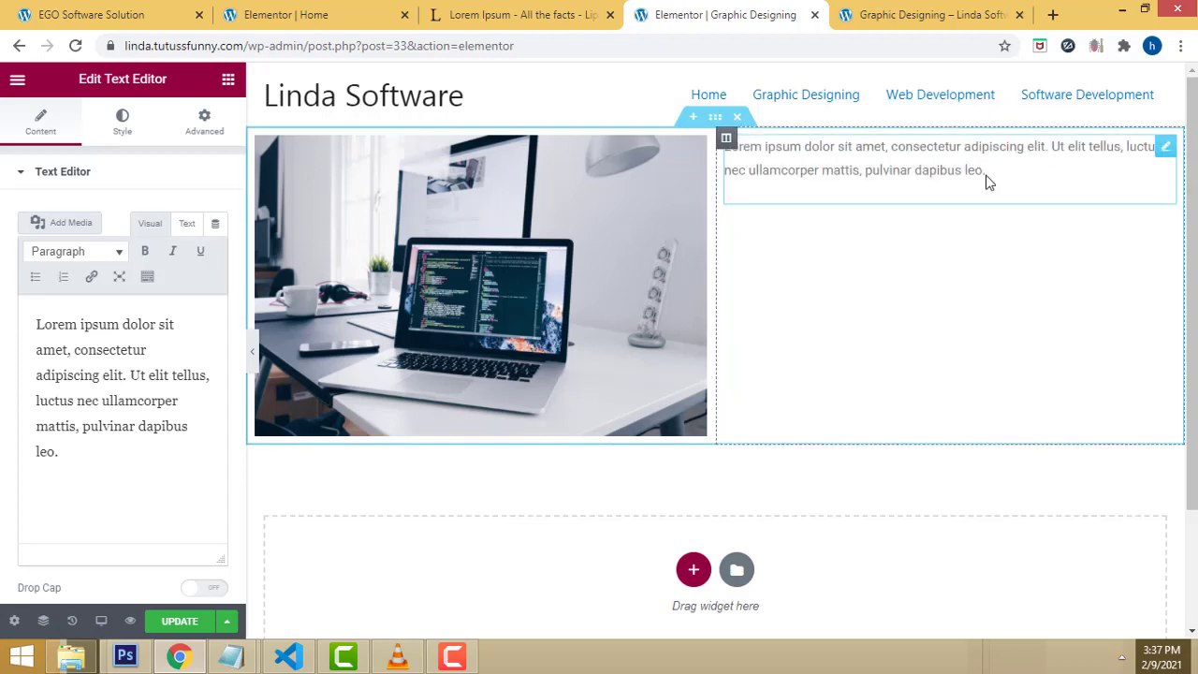
{"action": "left_click_drag", "start_coordinate": [987, 173], "coordinate": [725, 146]}
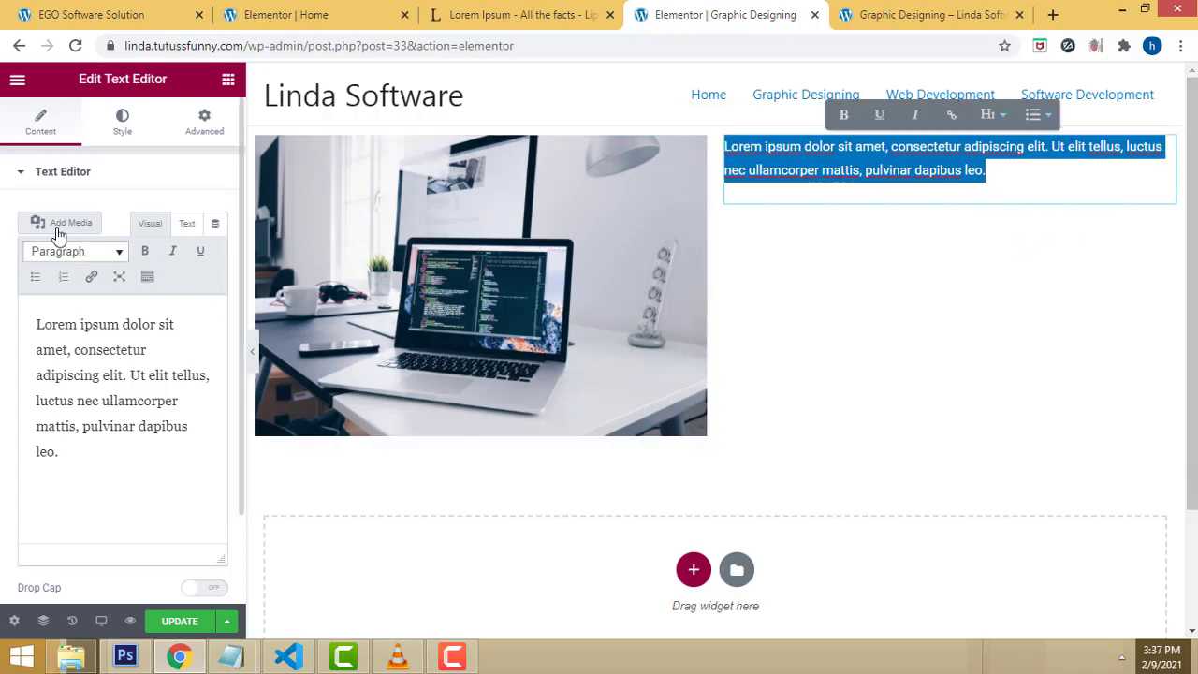
Step: Stack two more Text Editor widgets below it and remove the second one's extra blank lines
{"action": "left_click", "coordinate": [229, 79]}
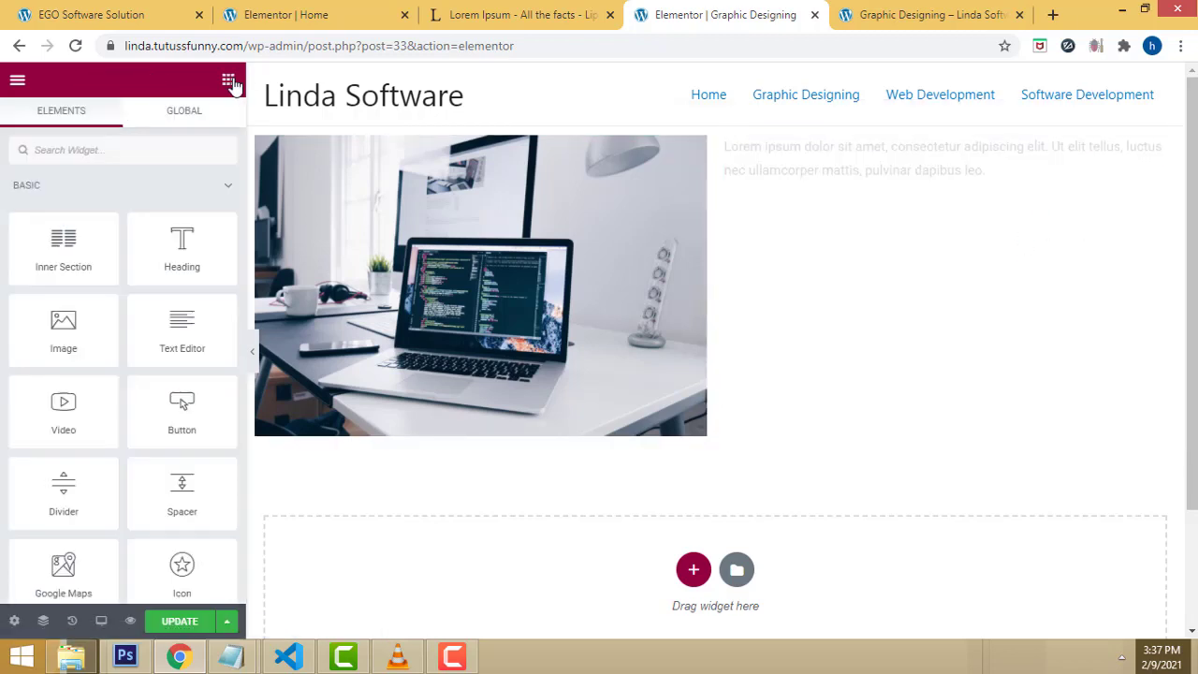
{"action": "left_click_drag", "start_coordinate": [179, 326], "coordinate": [852, 208]}
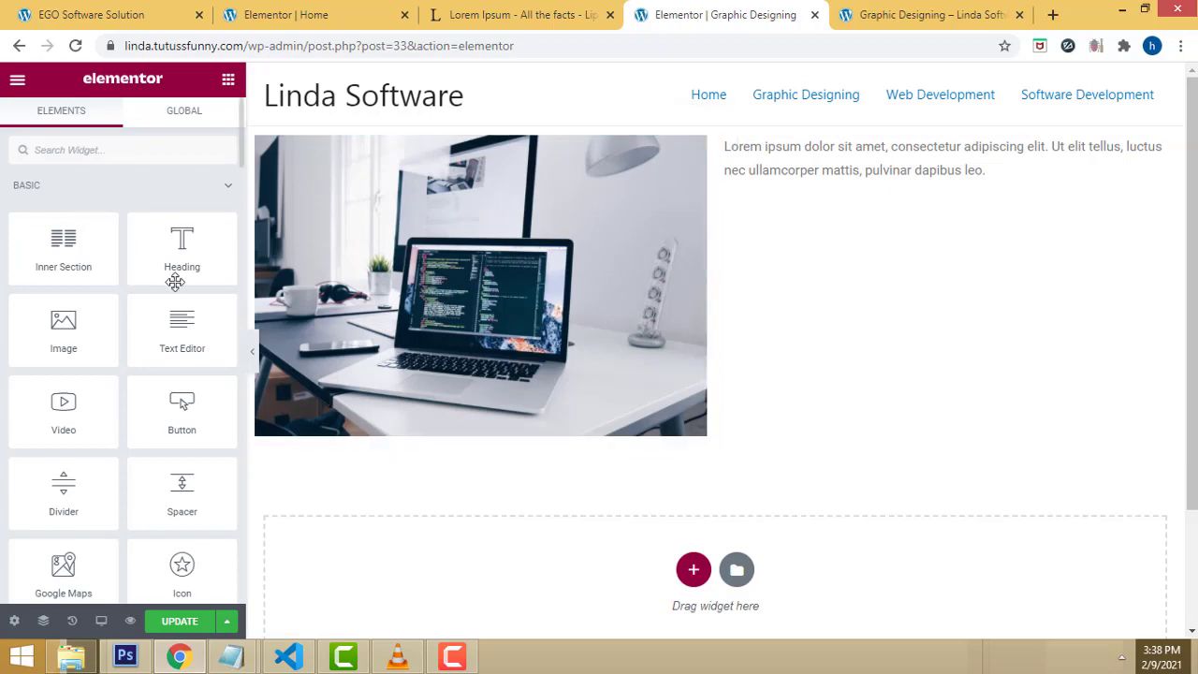
{"action": "left_click_drag", "start_coordinate": [178, 339], "coordinate": [913, 214]}
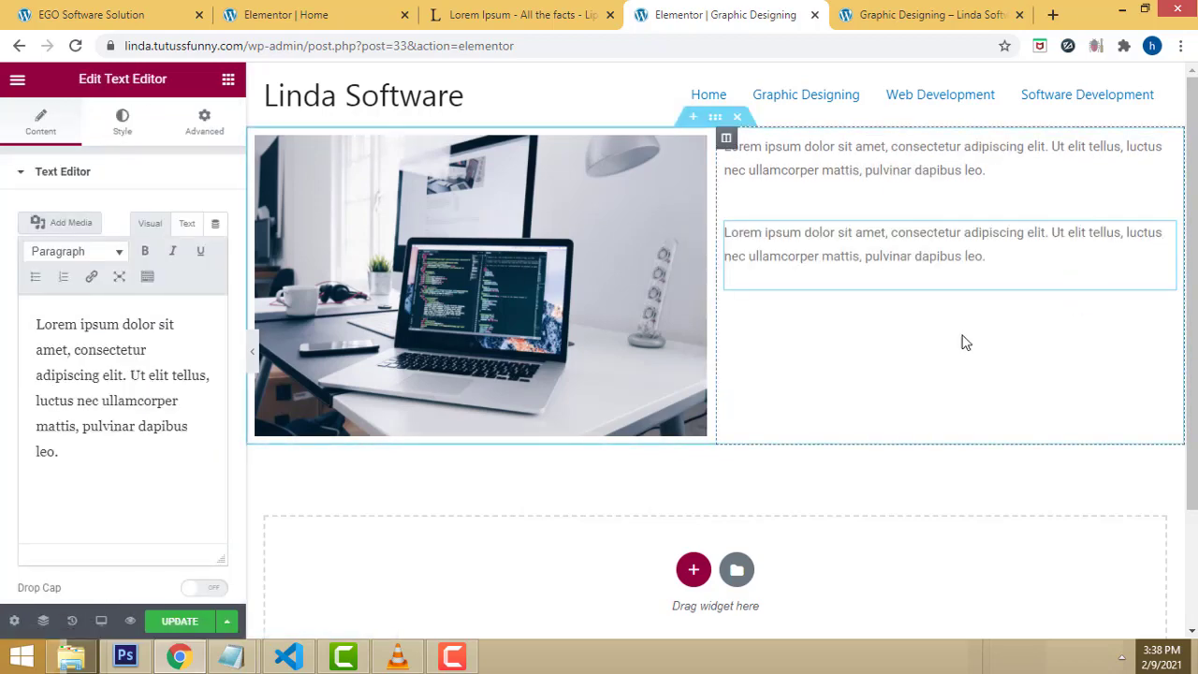
{"action": "left_click", "coordinate": [227, 79]}
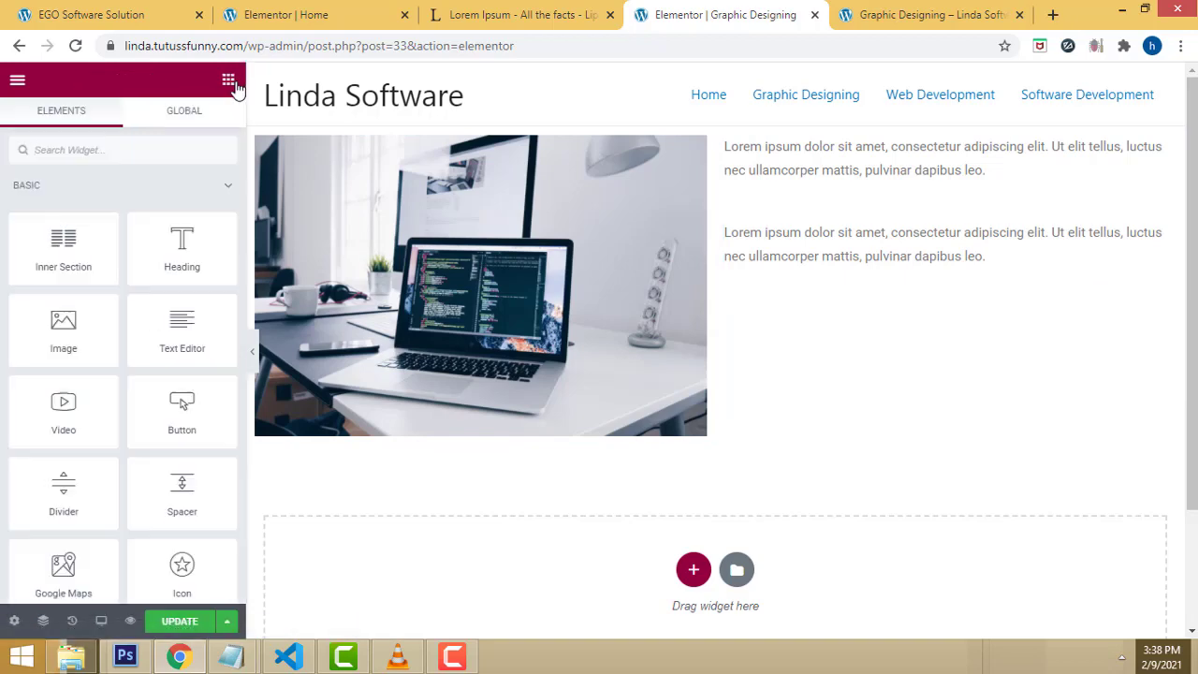
{"action": "left_click_drag", "start_coordinate": [182, 301], "coordinate": [922, 297]}
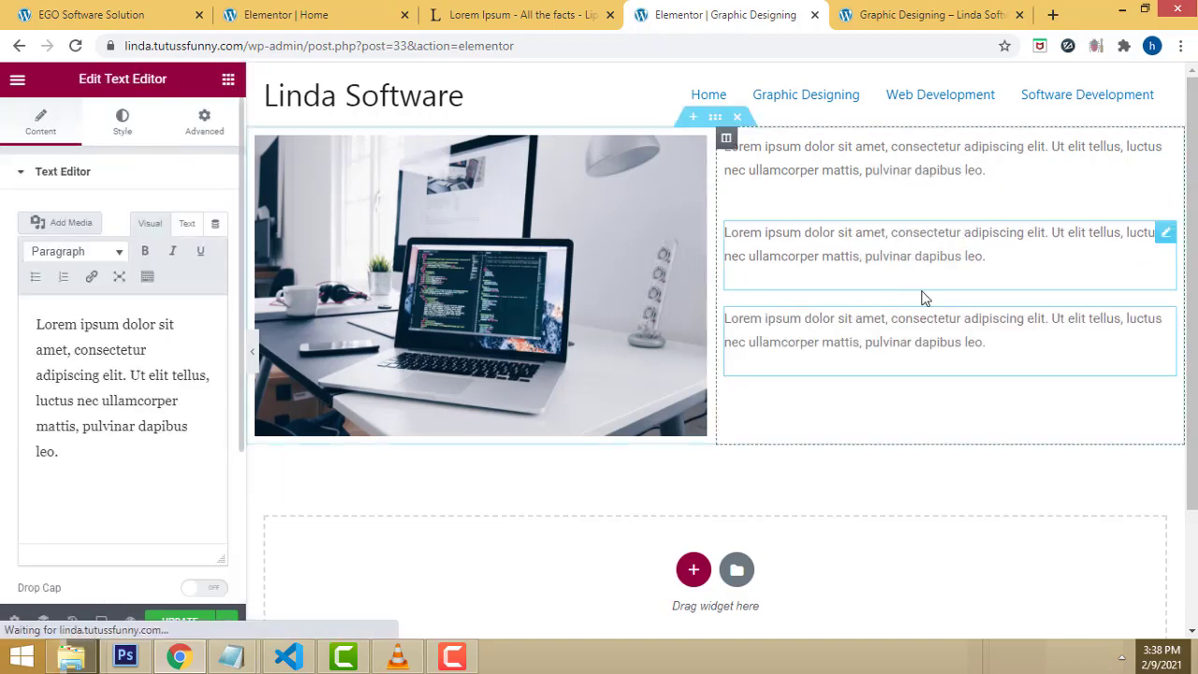
{"action": "left_click", "coordinate": [998, 260]}
{"action": "key", "text": "Return"}
{"action": "key", "text": "Return"}
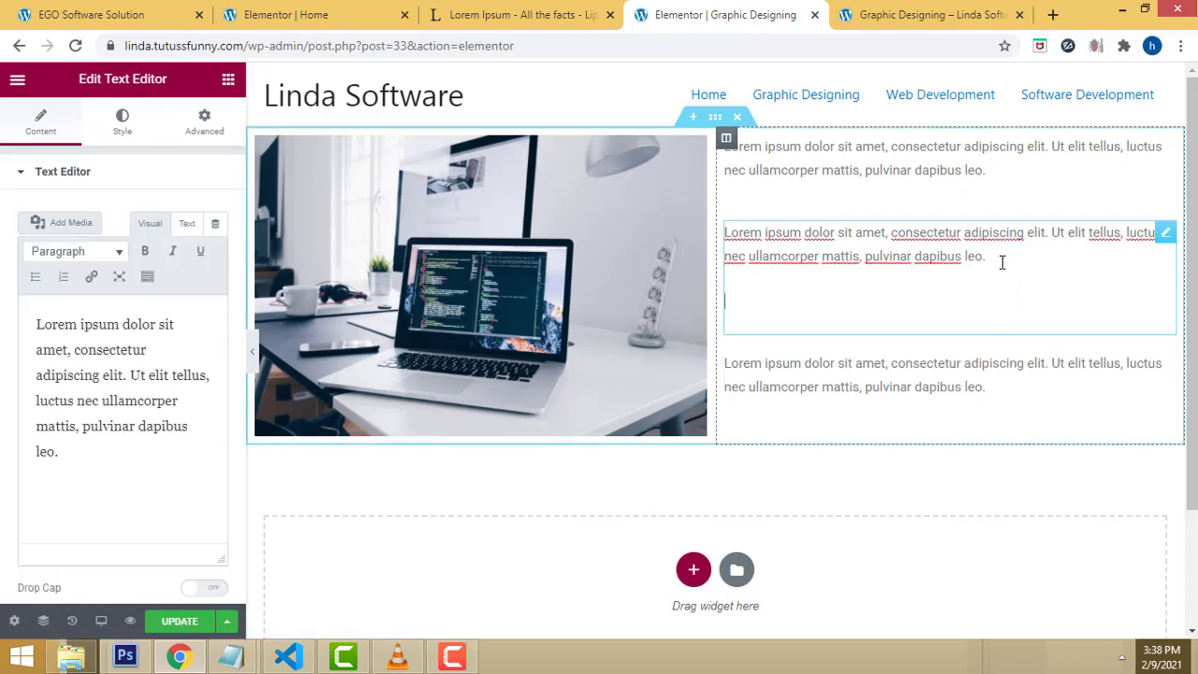
{"action": "key", "text": "BackSpace"}
{"action": "key", "text": "BackSpace"}
{"action": "key", "text": "BackSpace"}
{"action": "key", "text": "BackSpace"}
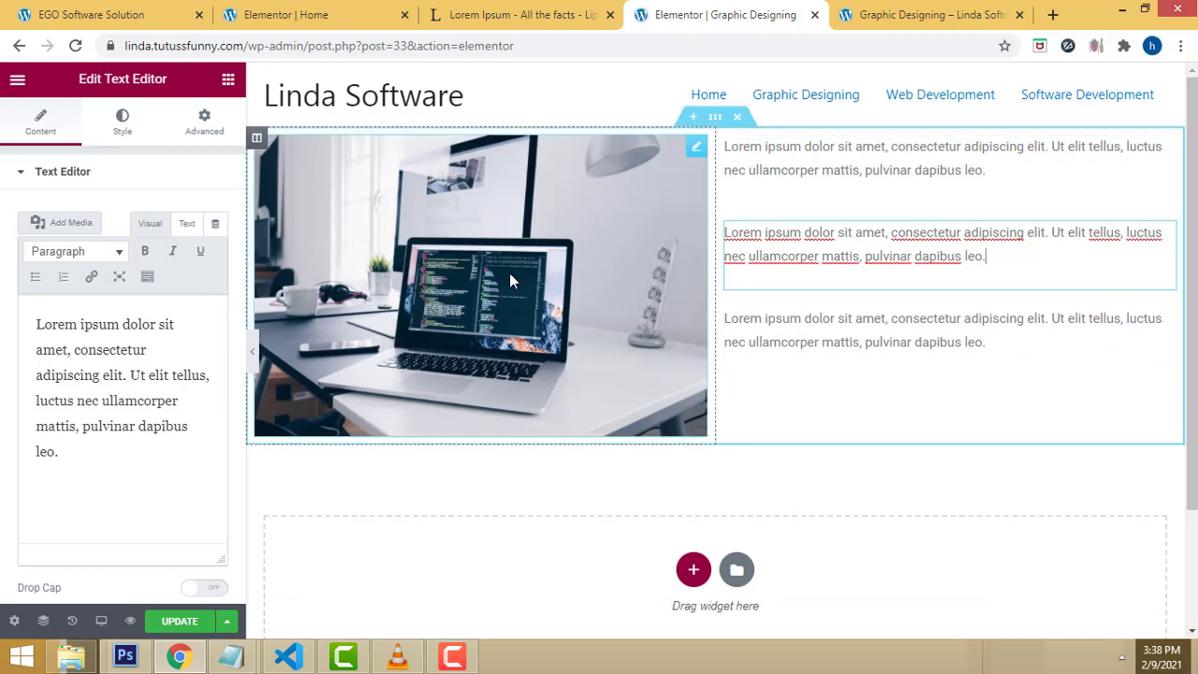
Step: Give the laptop image 0 margin and 1 px padding on all sides
{"action": "left_click", "coordinate": [514, 222]}
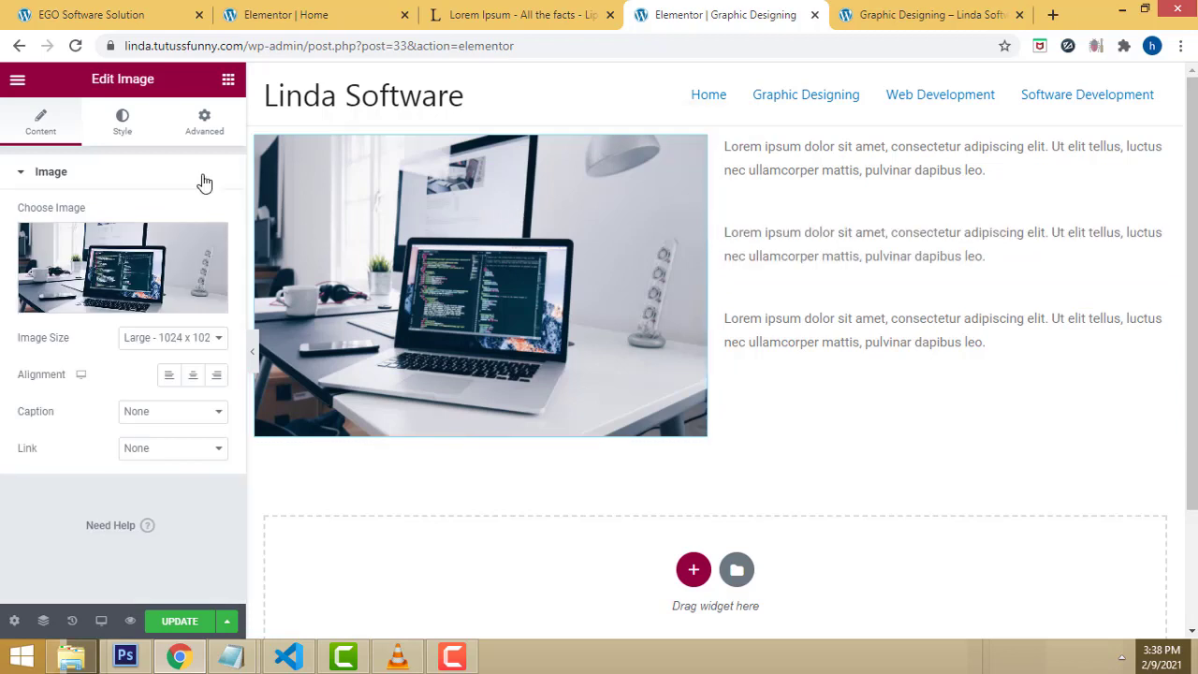
{"action": "left_click", "coordinate": [206, 126]}
{"action": "left_click", "coordinate": [35, 237]}
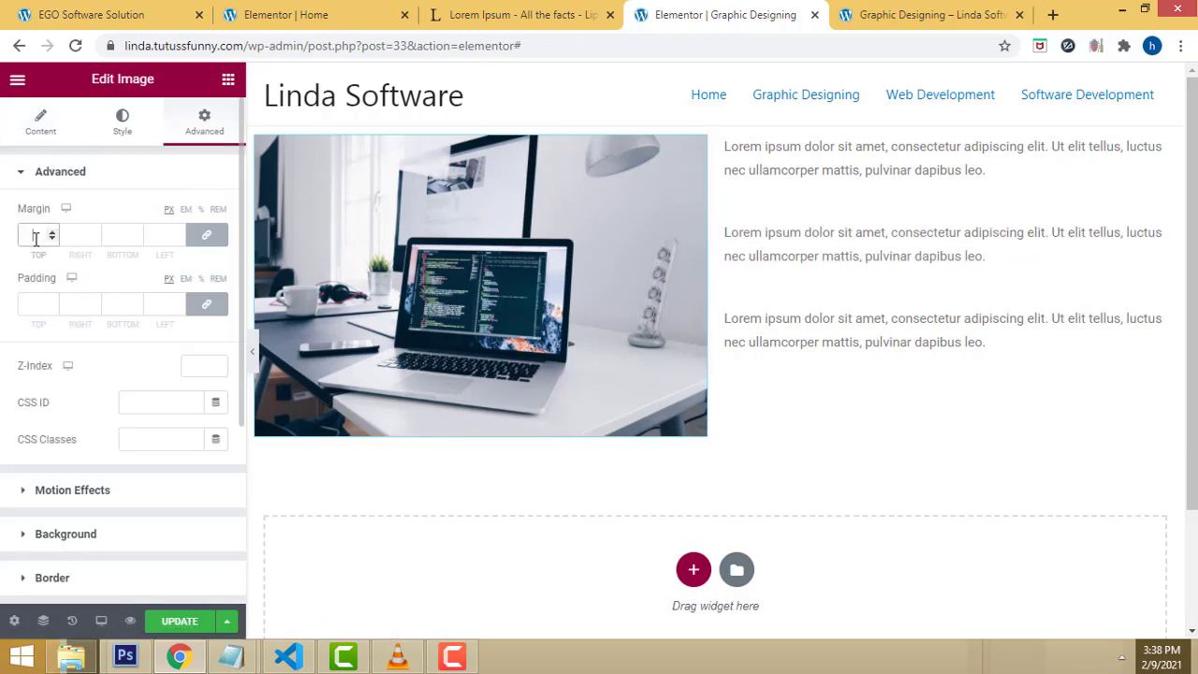
{"action": "left_click", "coordinate": [52, 232]}
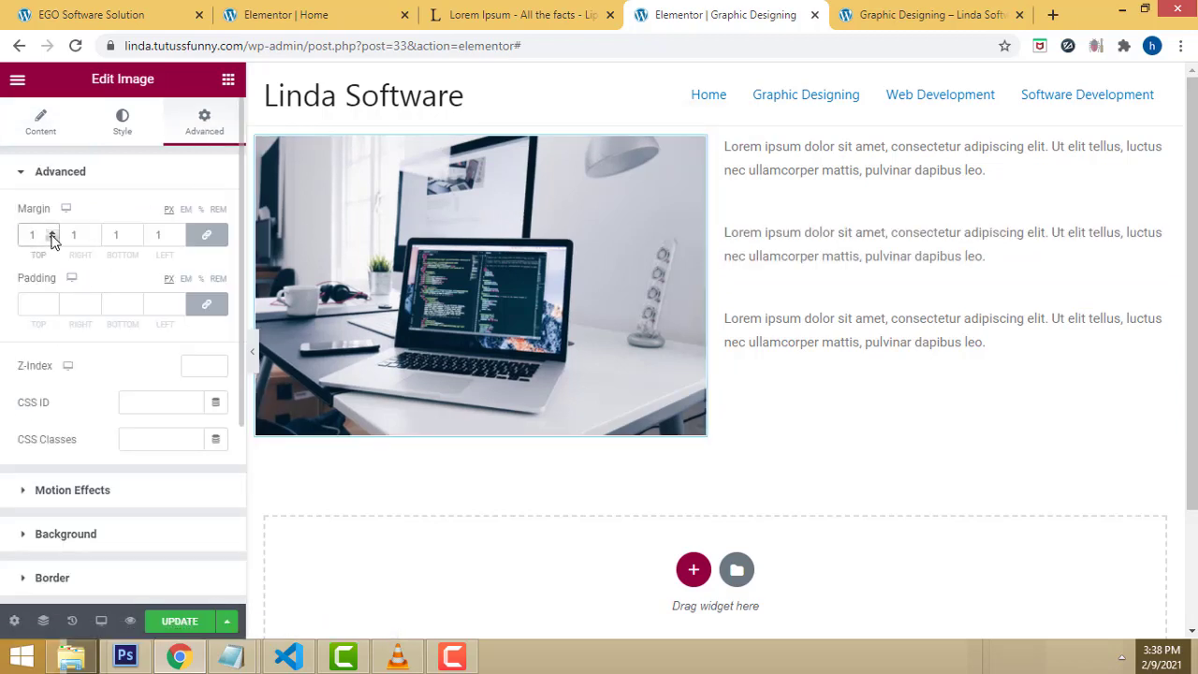
{"action": "left_click", "coordinate": [52, 239]}
{"action": "left_click", "coordinate": [44, 301]}
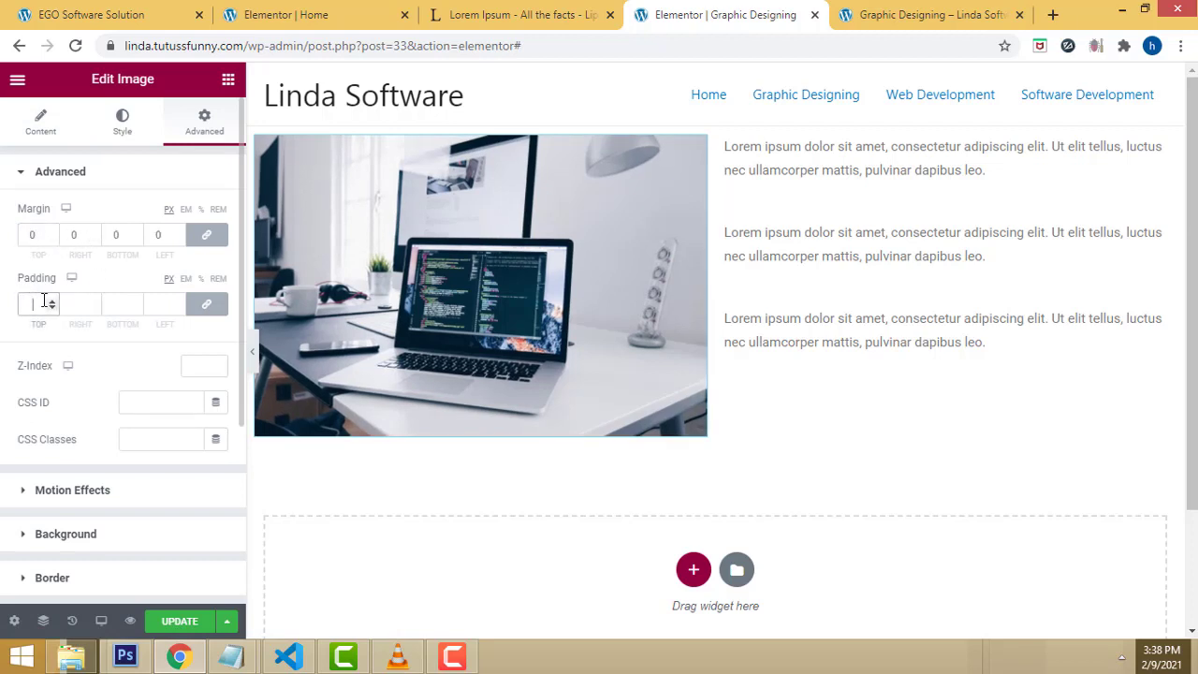
{"action": "left_click", "coordinate": [52, 302]}
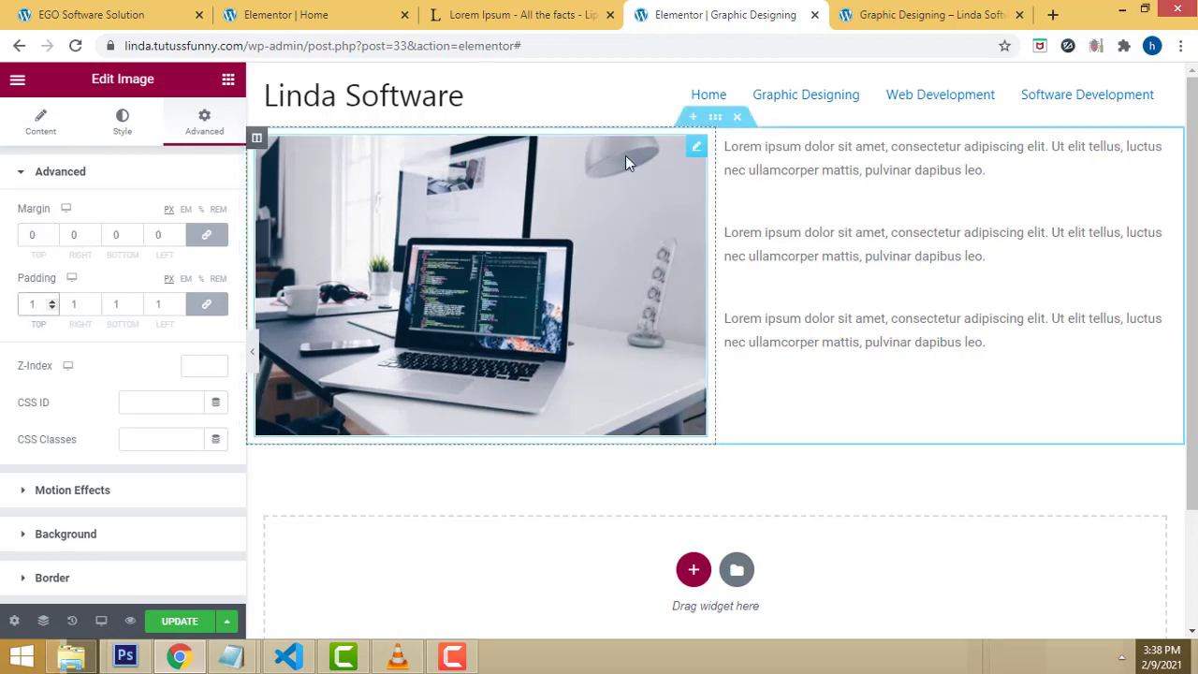
Step: Set the first paragraph's margin and padding to 0 and save the page
{"action": "left_click", "coordinate": [808, 147]}
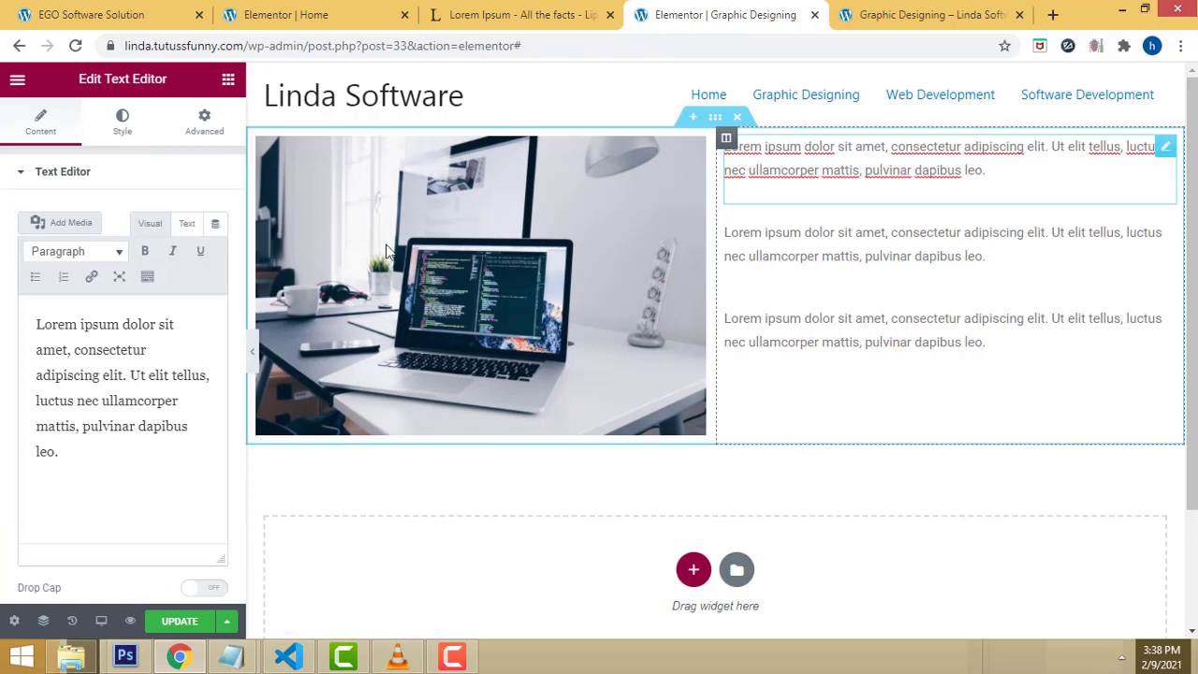
{"action": "left_click", "coordinate": [204, 119]}
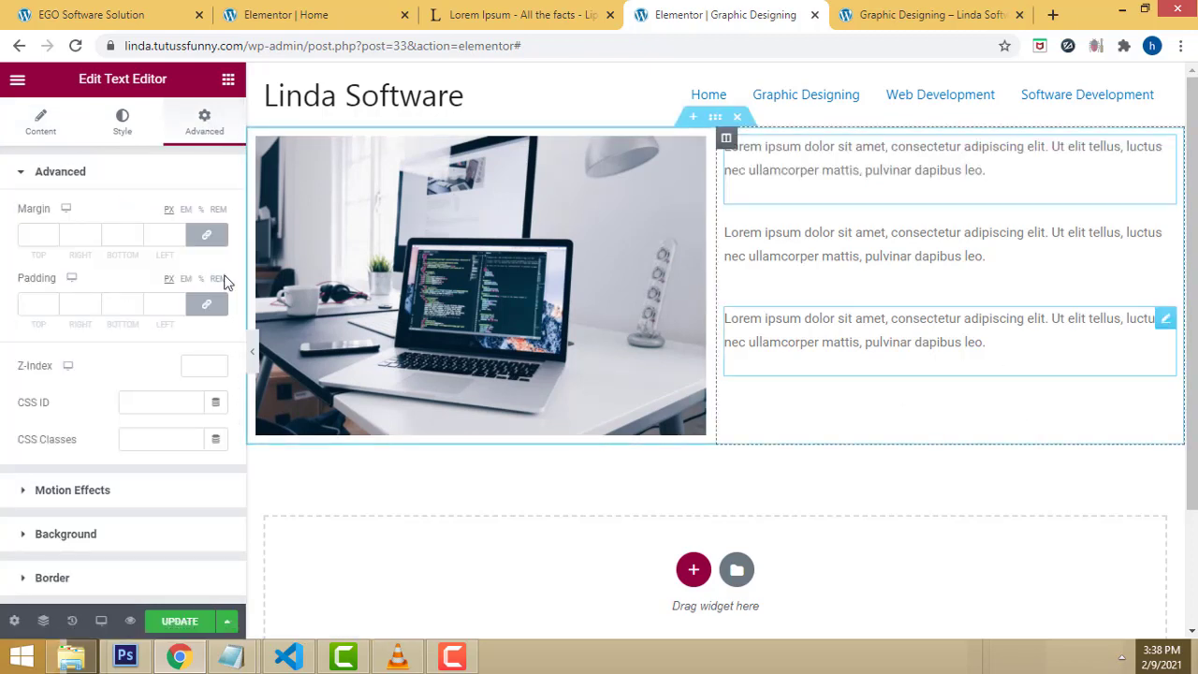
{"action": "left_click", "coordinate": [39, 235]}
{"action": "type", "text": "0"}
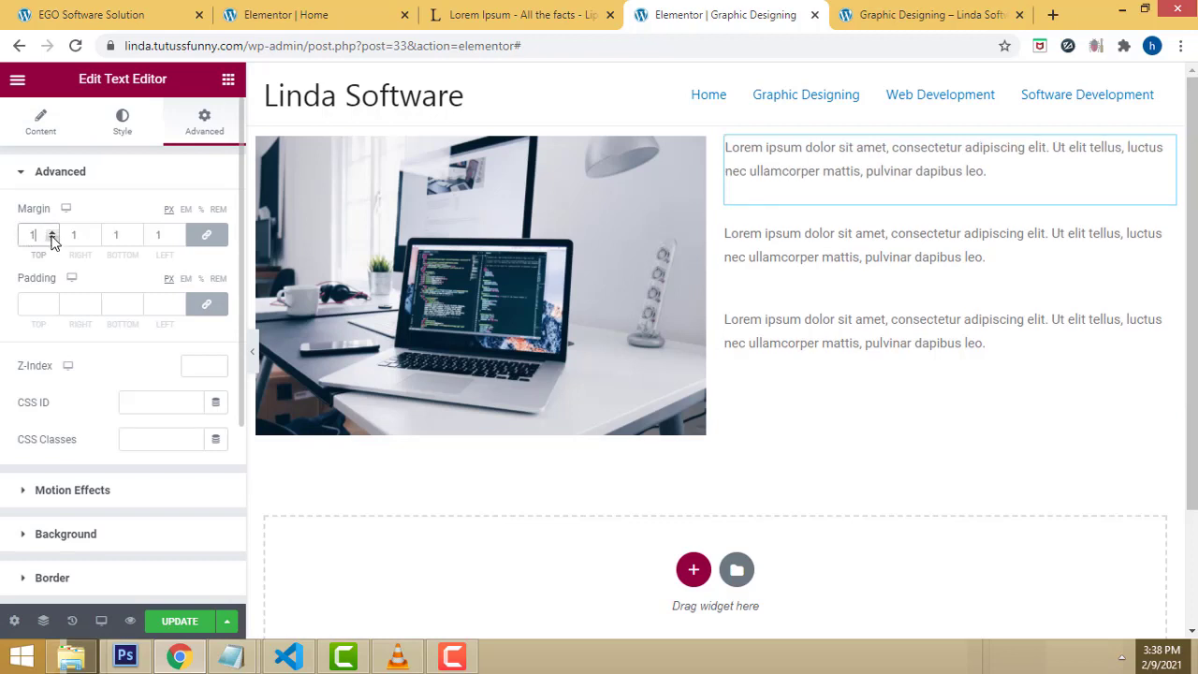
{"action": "left_click", "coordinate": [52, 307]}
{"action": "type", "text": "0"}
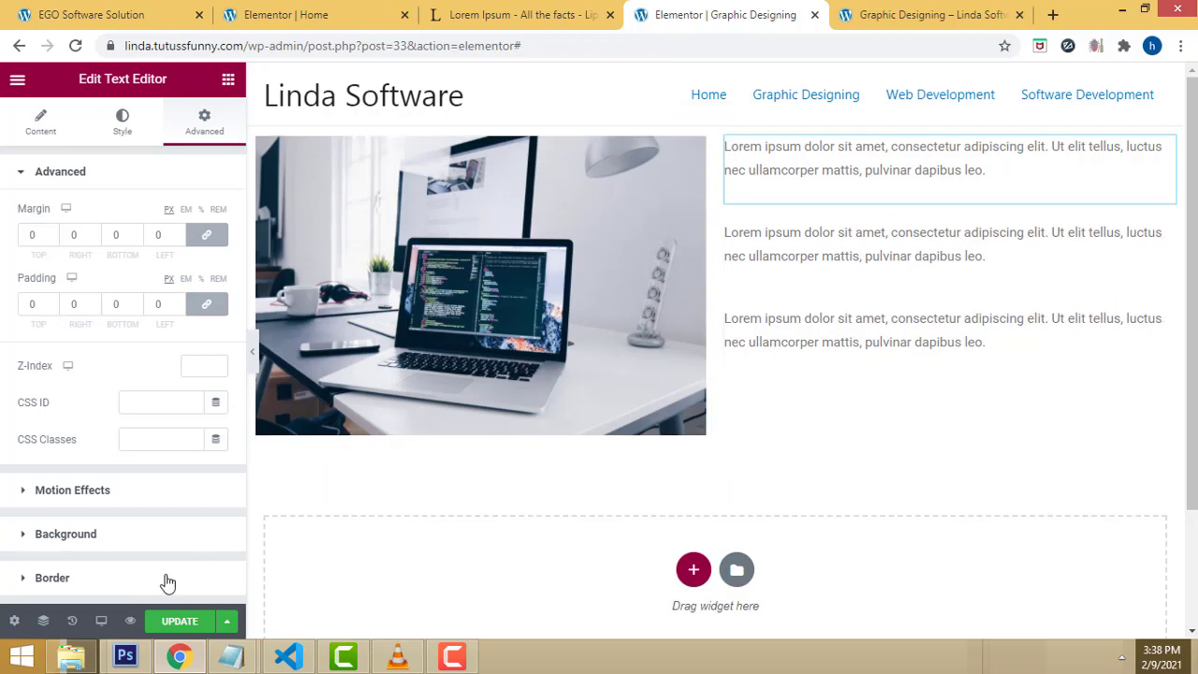
{"action": "left_click", "coordinate": [181, 623]}
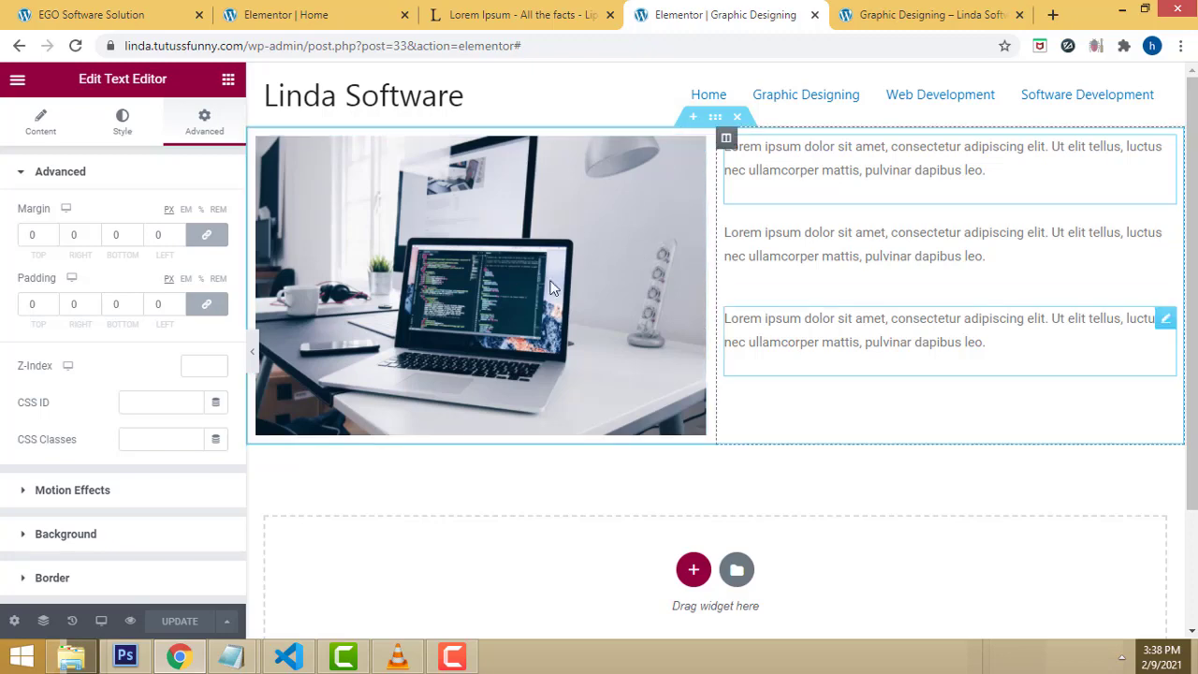
Step: Reload the live site and browse Home, Graphic Designing and Software Development to check the layout
{"action": "left_click", "coordinate": [898, 9]}
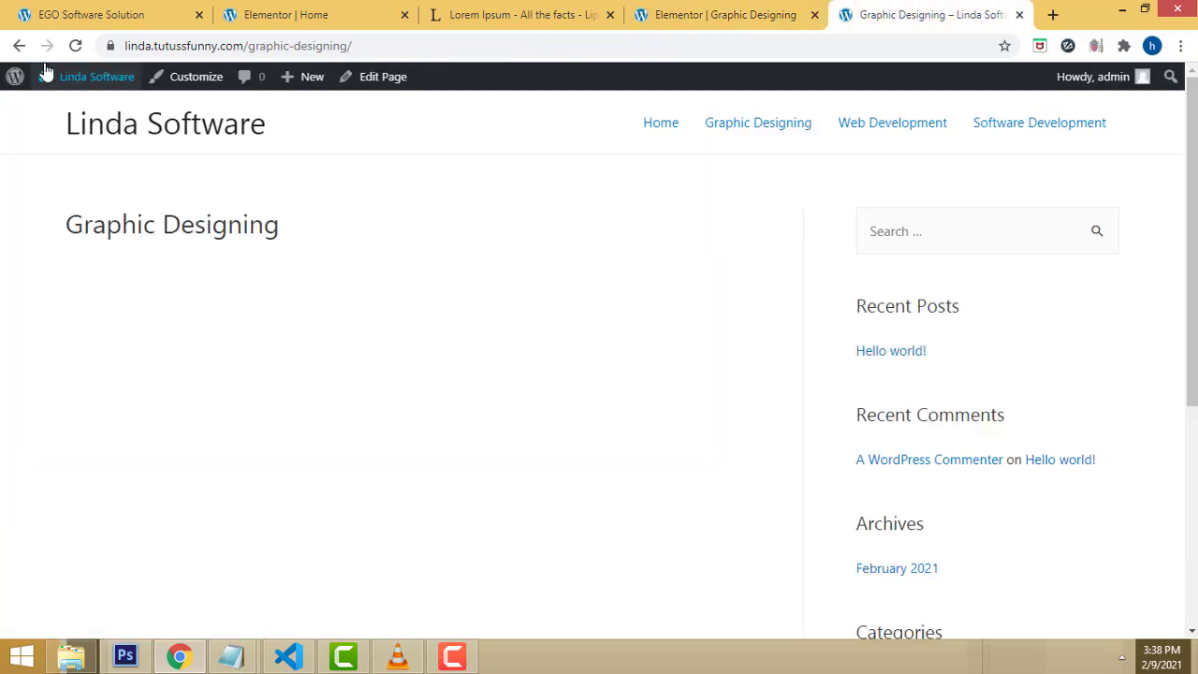
{"action": "left_click", "coordinate": [75, 46]}
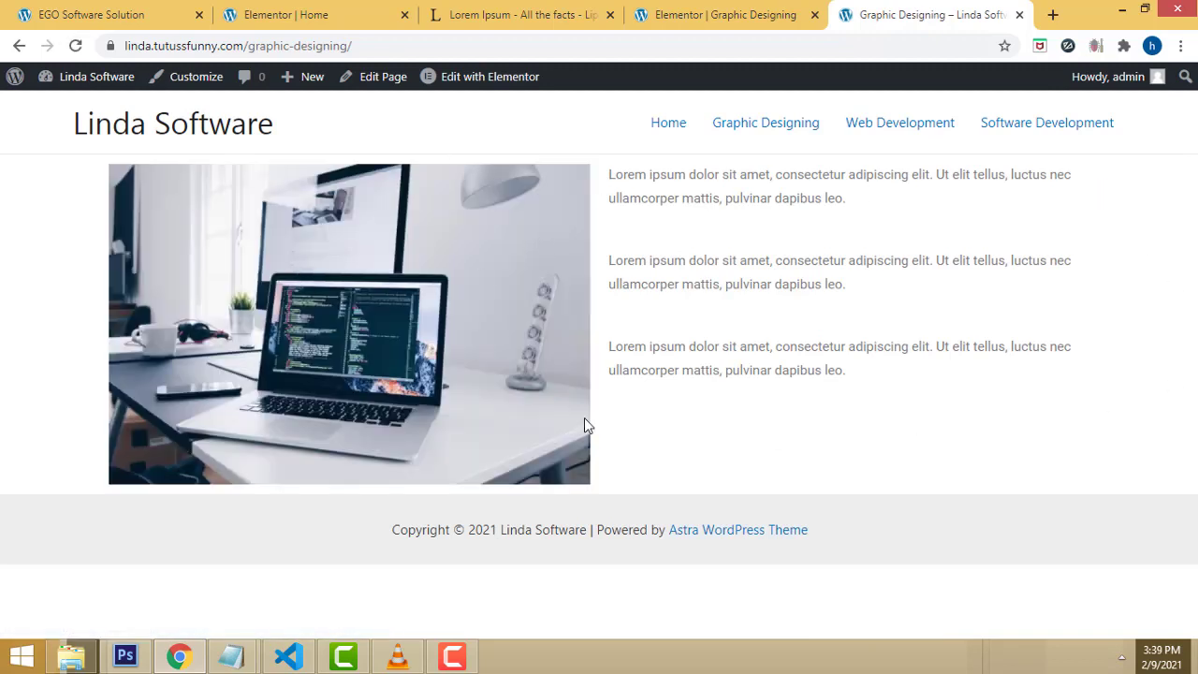
{"action": "left_click", "coordinate": [673, 130]}
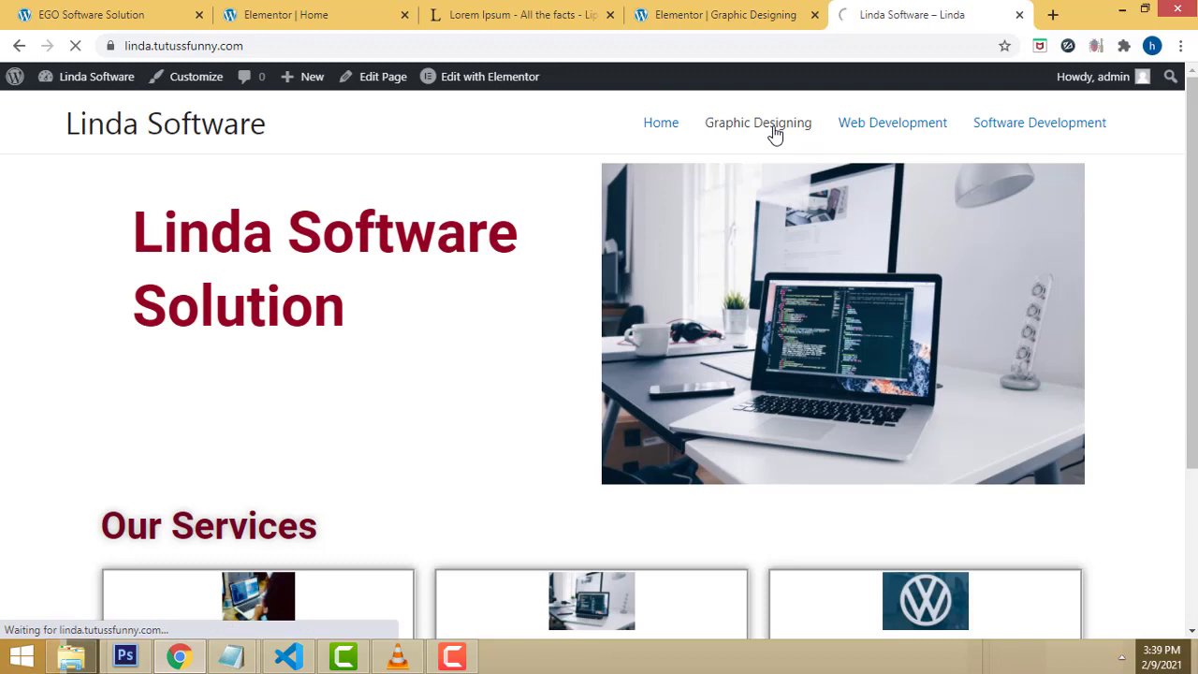
{"action": "left_click", "coordinate": [775, 135]}
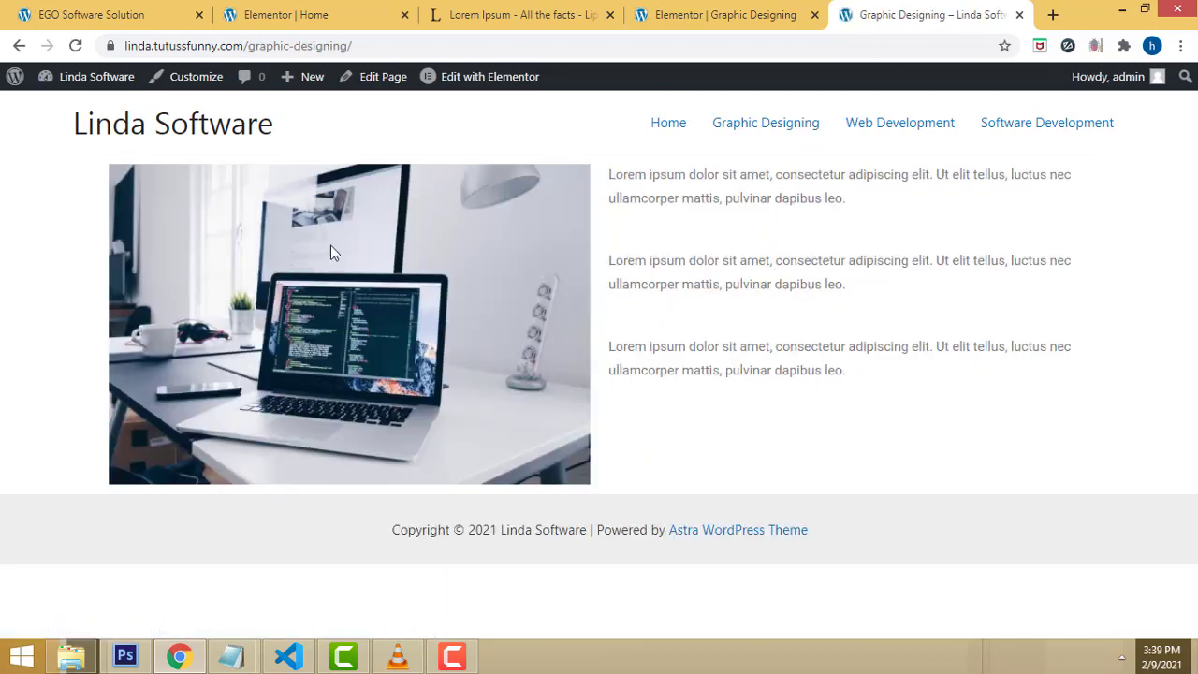
{"action": "left_click", "coordinate": [910, 132]}
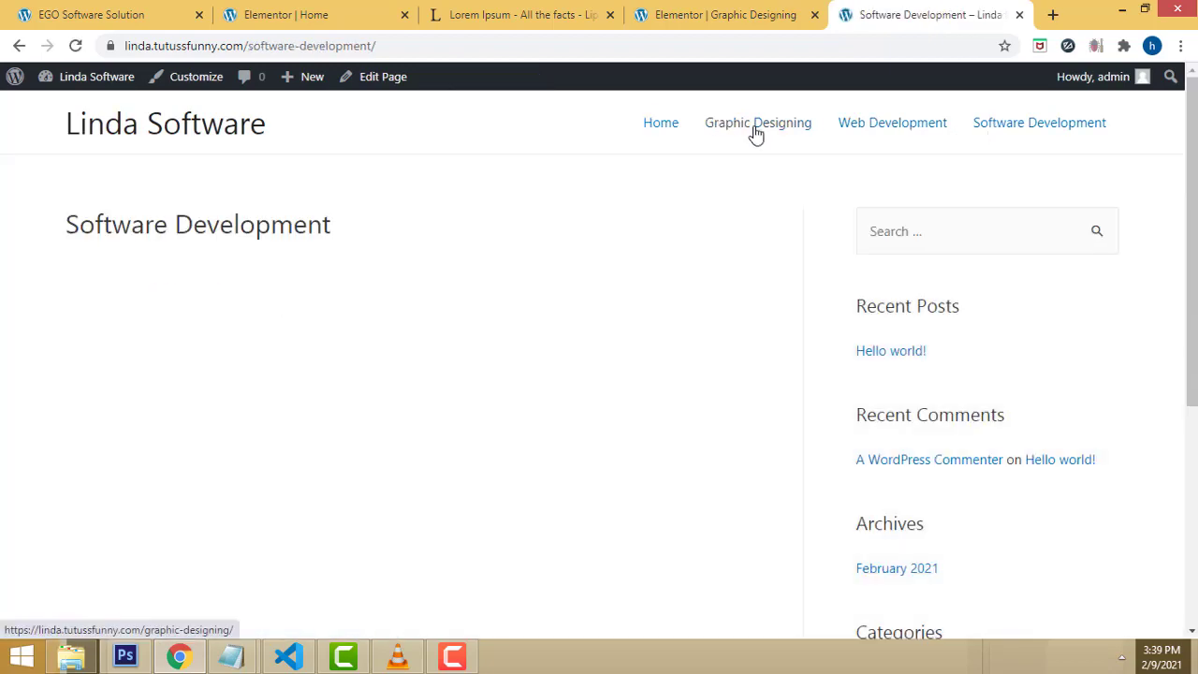
{"action": "left_click", "coordinate": [756, 134]}
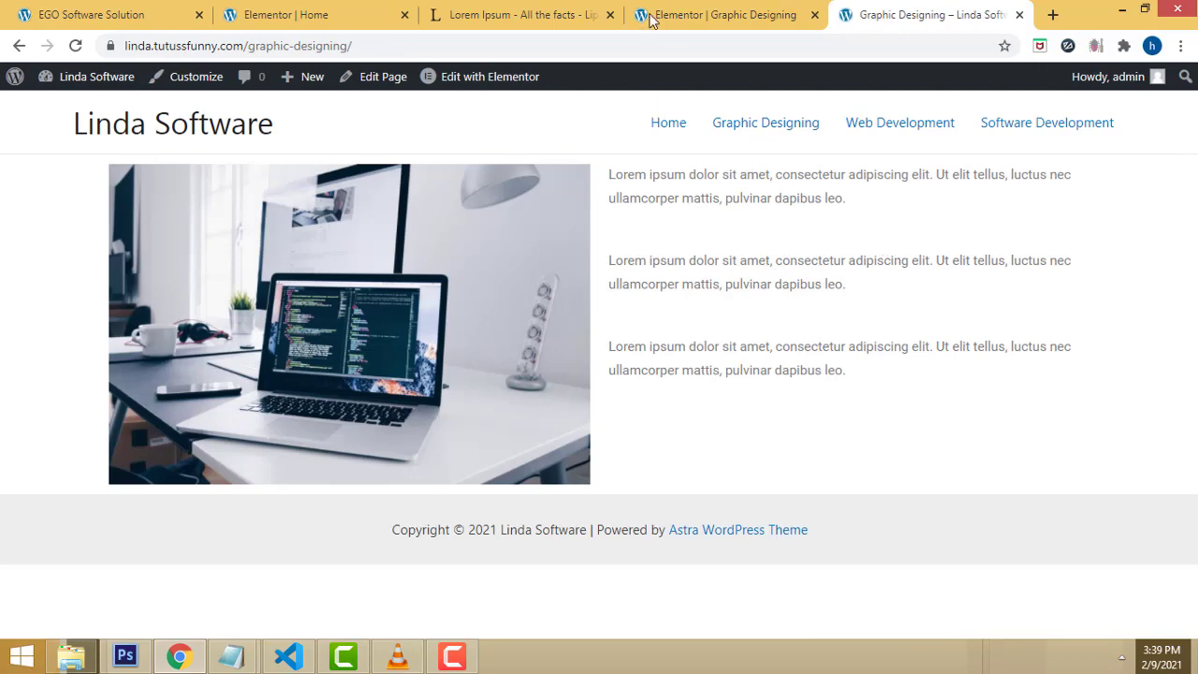
{"action": "left_click", "coordinate": [703, 10]}
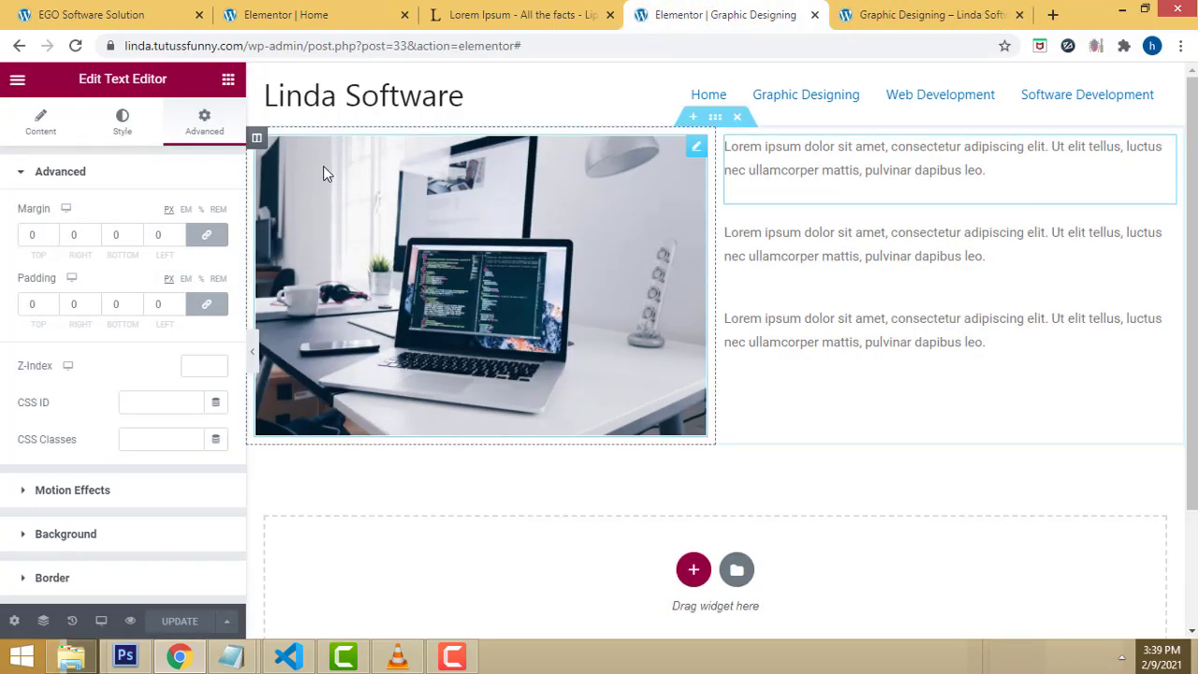
Step: Remove the Elementor path from the address to reach the WordPress admin dashboard
{"action": "scroll", "coordinate": [598, 243], "scroll_direction": "down", "scroll_amount": 1}
{"action": "scroll", "coordinate": [598, 241], "scroll_direction": "up", "scroll_amount": 1}
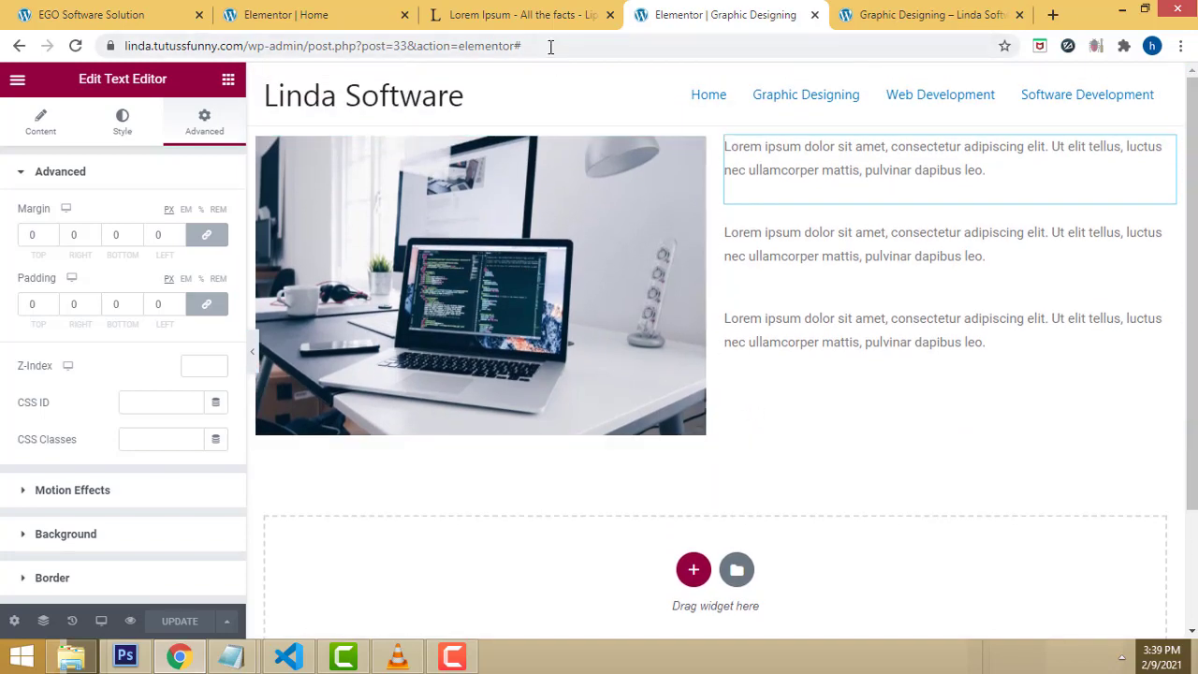
{"action": "left_click_drag", "start_coordinate": [550, 45], "coordinate": [308, 46]}
{"action": "key", "text": "BackSpace"}
{"action": "key", "text": "Return"}
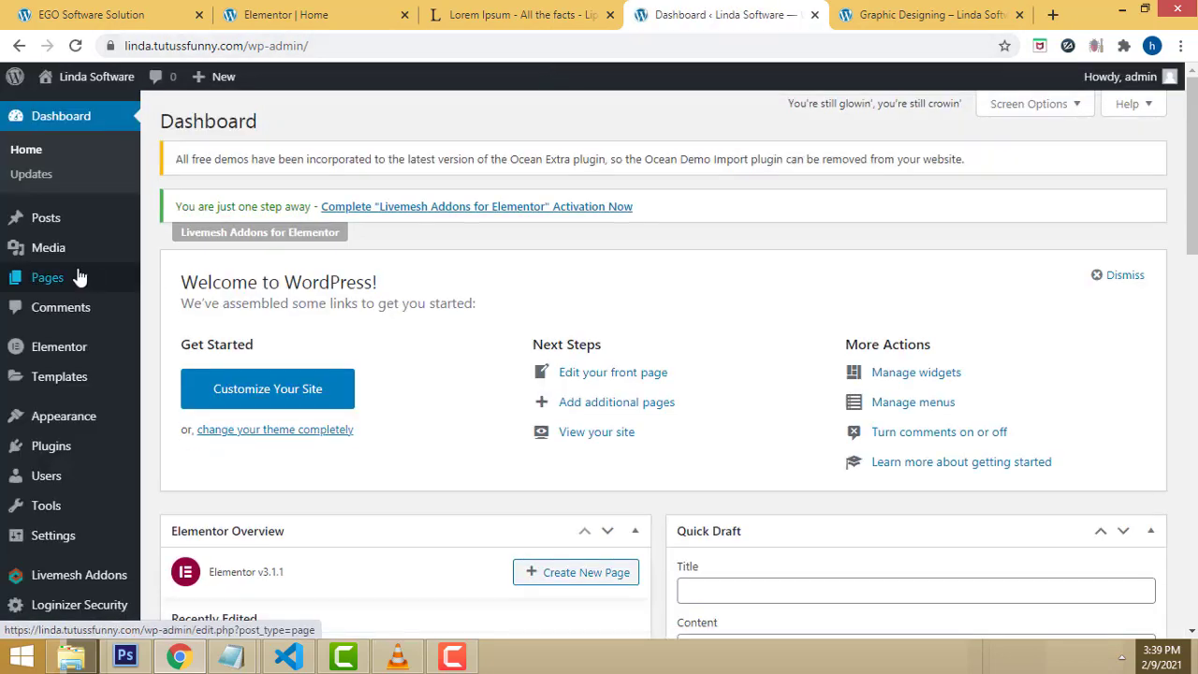
Step: Browse the live site's Home, Graphic Designing and Web Development pages
{"action": "mouse_move", "coordinate": [40, 226]}
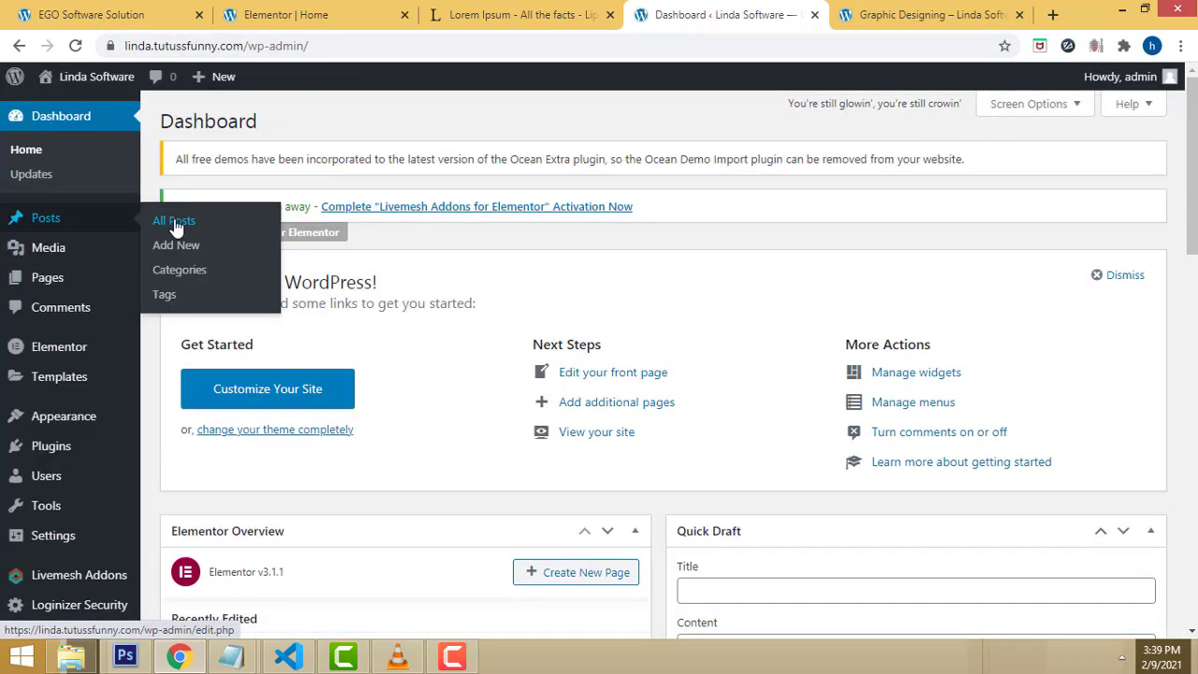
{"action": "left_click", "coordinate": [931, 15]}
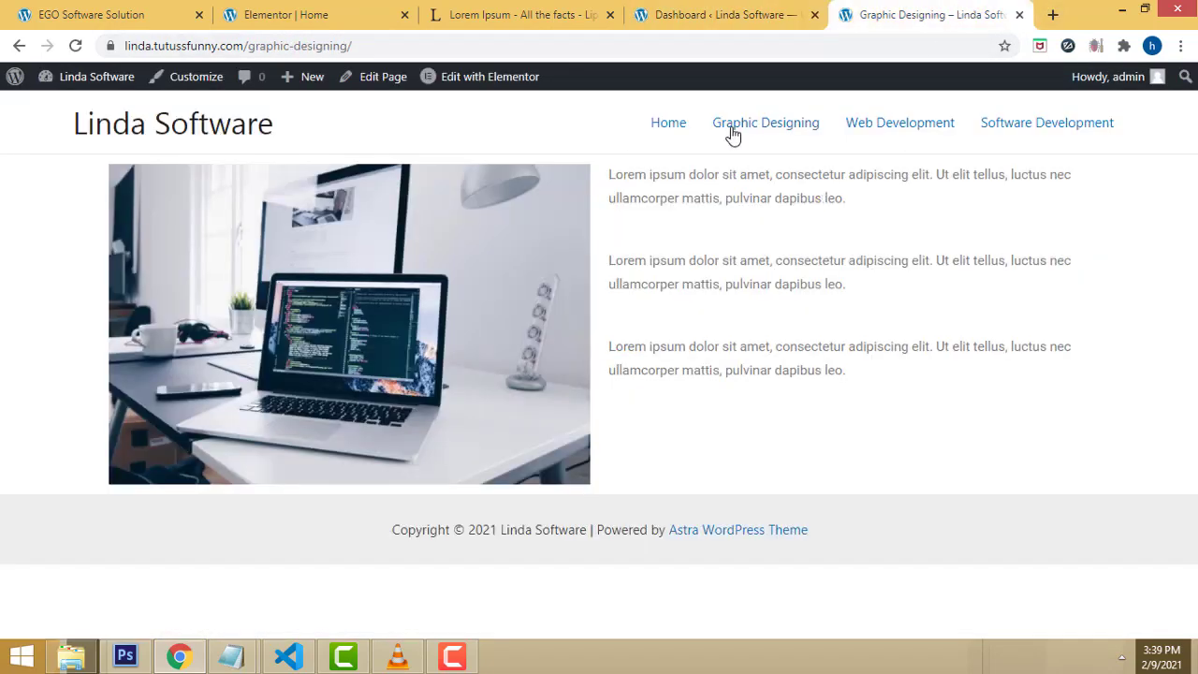
{"action": "left_click", "coordinate": [656, 131]}
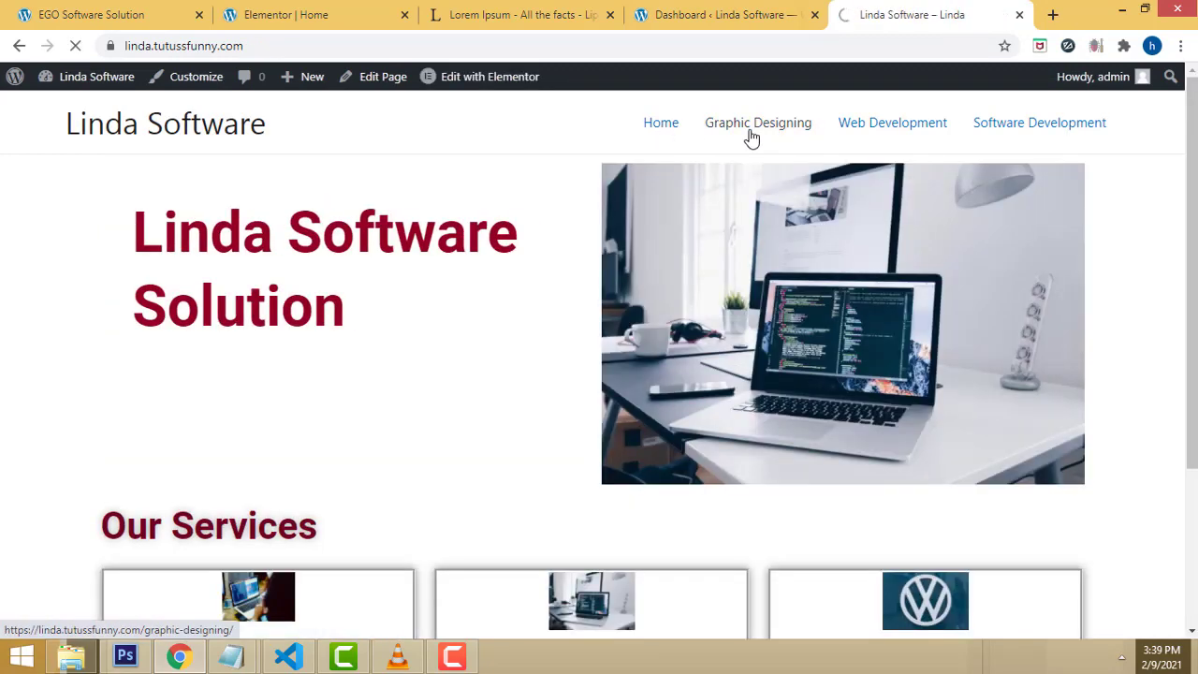
{"action": "left_click", "coordinate": [751, 137]}
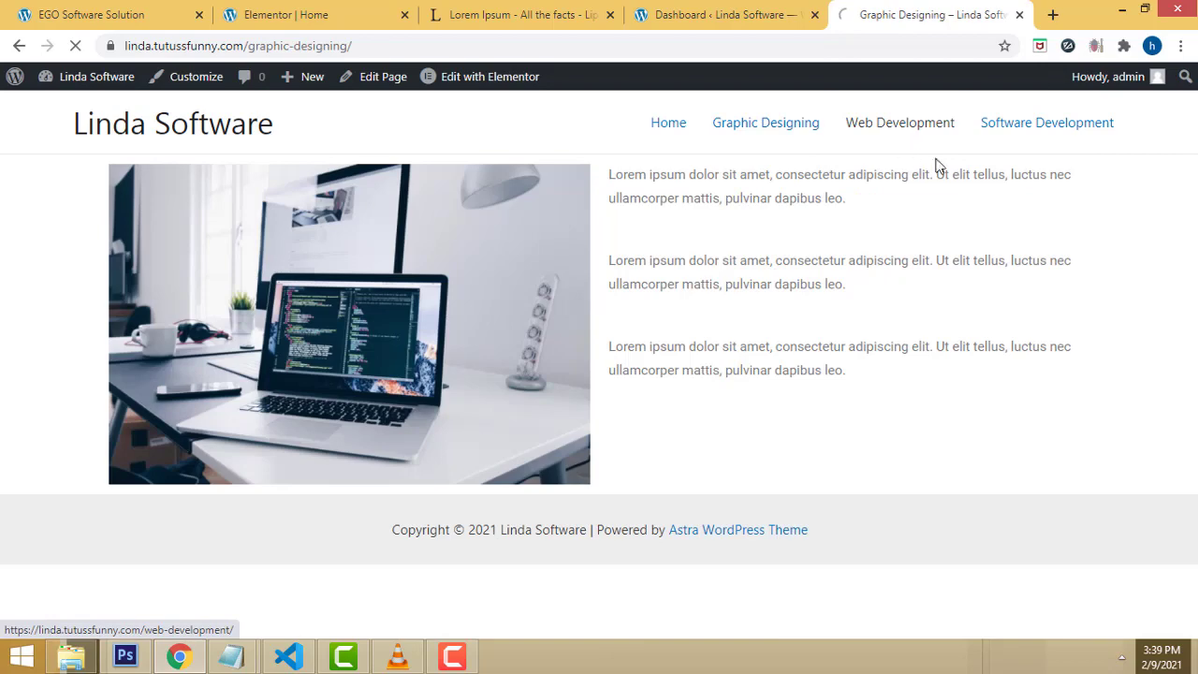
{"action": "left_click", "coordinate": [939, 167]}
Step: Show the admin Pages list and scroll through all six pages
{"action": "left_click", "coordinate": [716, 9]}
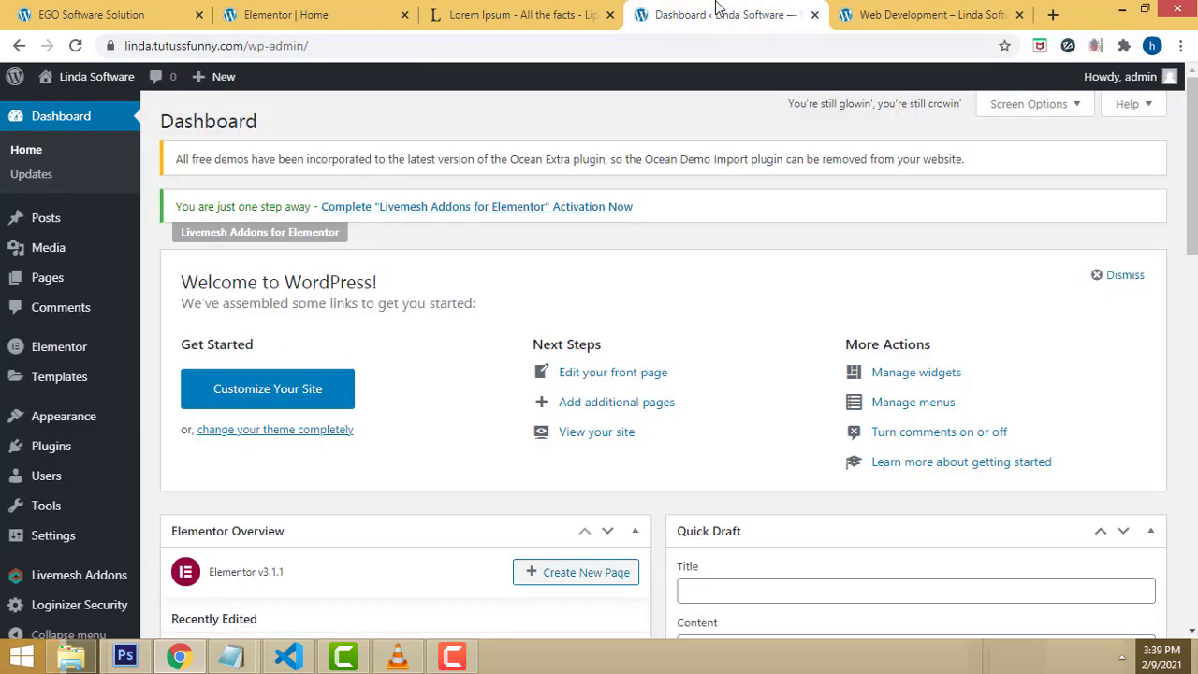
{"action": "mouse_move", "coordinate": [54, 221]}
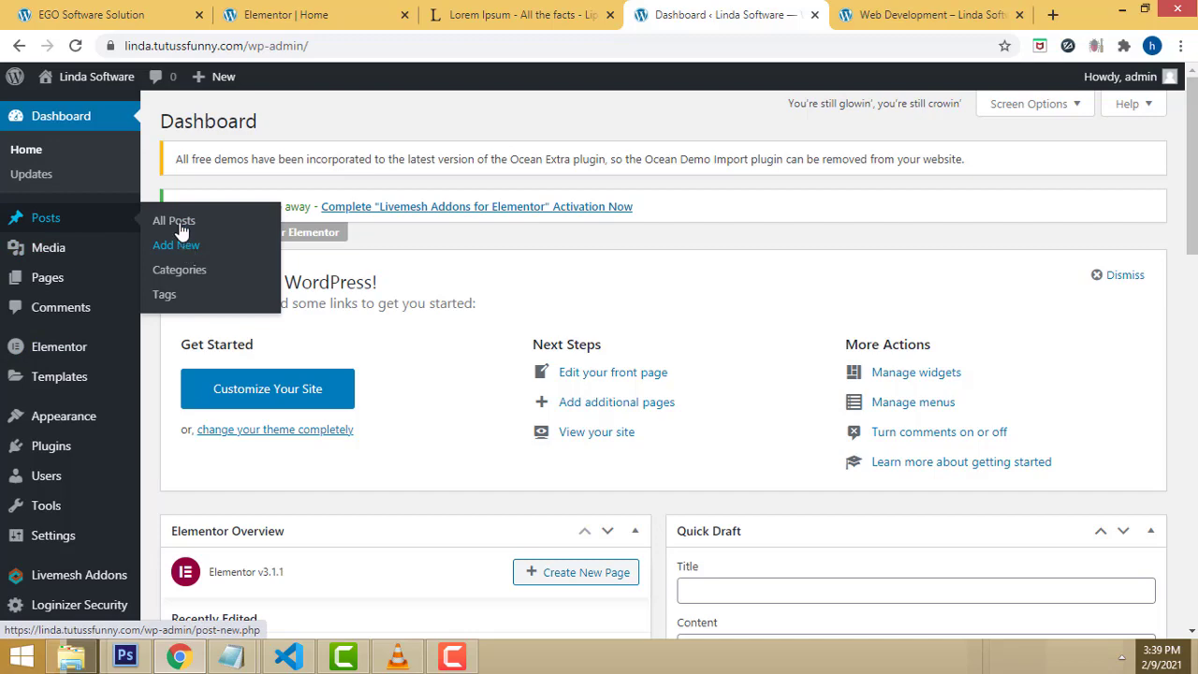
{"action": "mouse_move", "coordinate": [107, 292]}
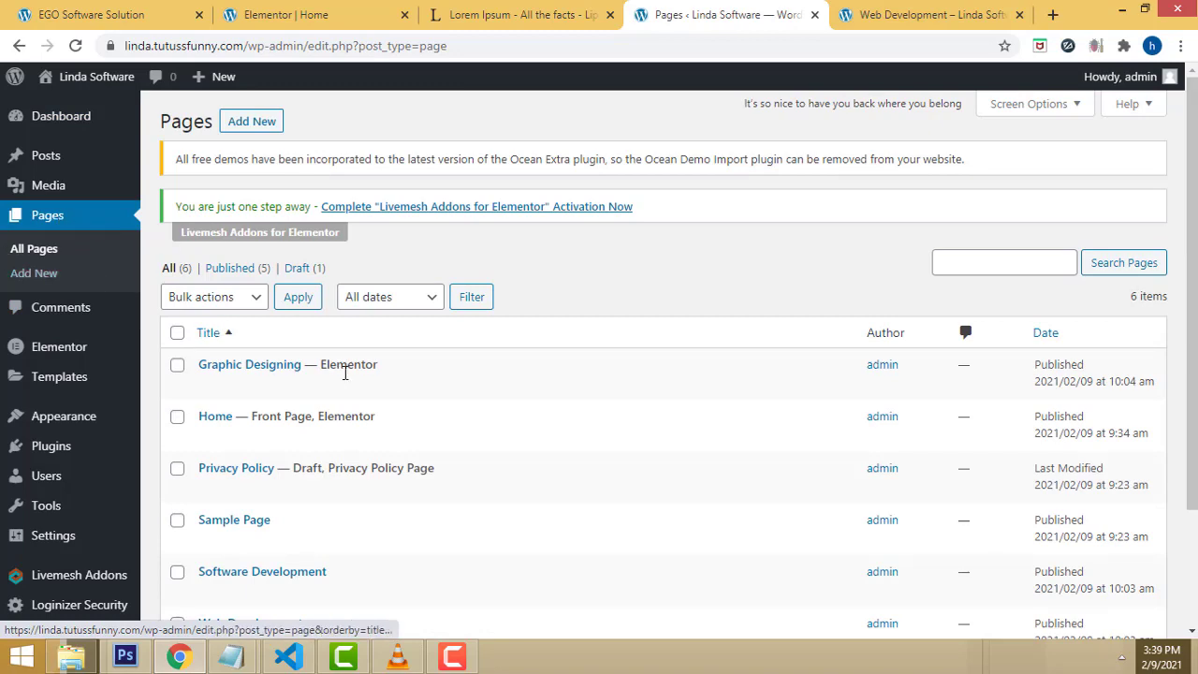
{"action": "scroll", "coordinate": [324, 369], "scroll_direction": "down", "scroll_amount": 1}
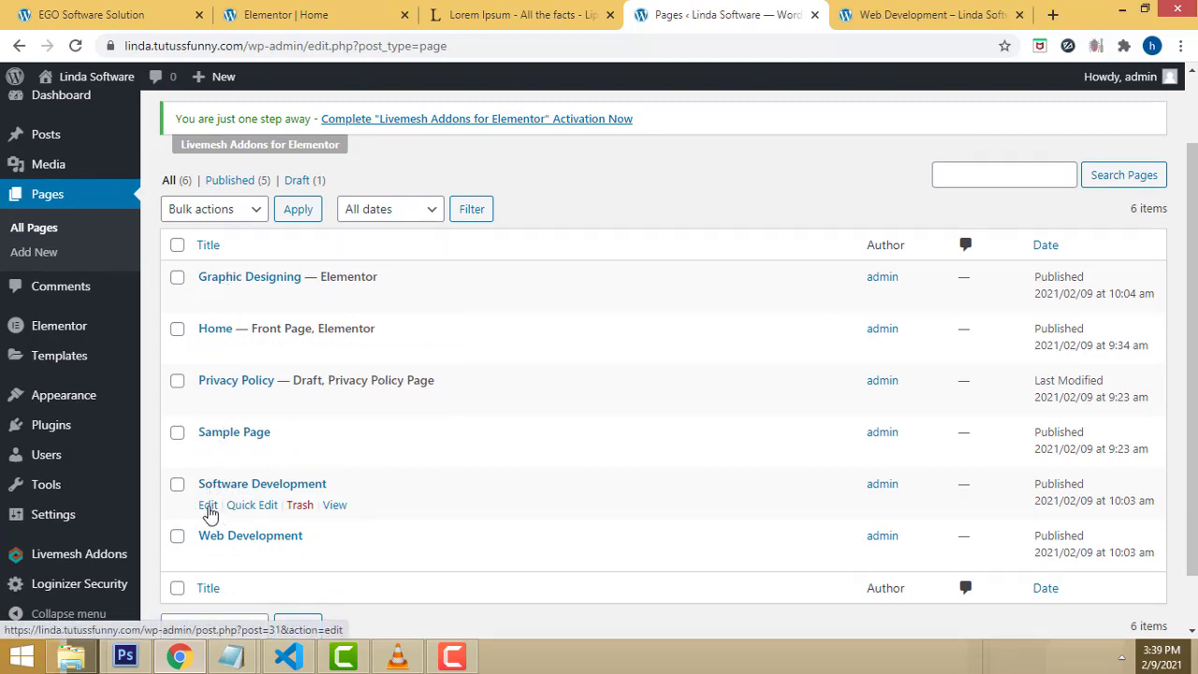
Step: Open the Software Development page for editing and switch it to Elementor
{"action": "left_click", "coordinate": [208, 505]}
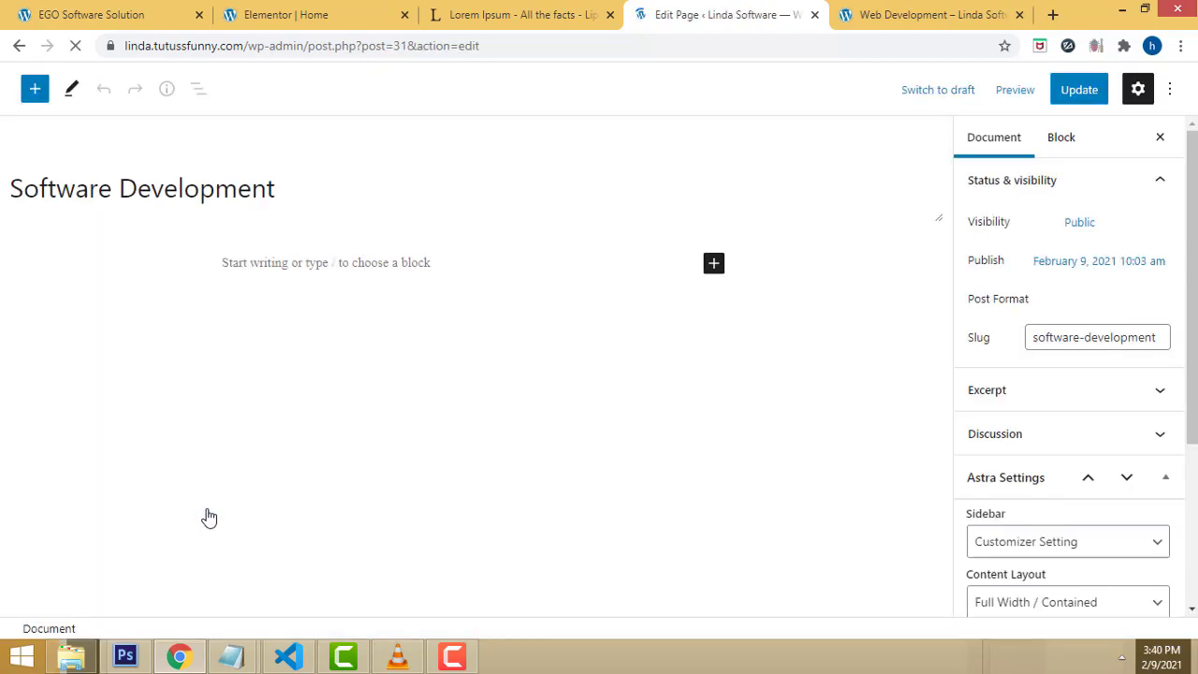
{"action": "scroll", "coordinate": [1086, 484], "scroll_direction": "down", "scroll_amount": 1}
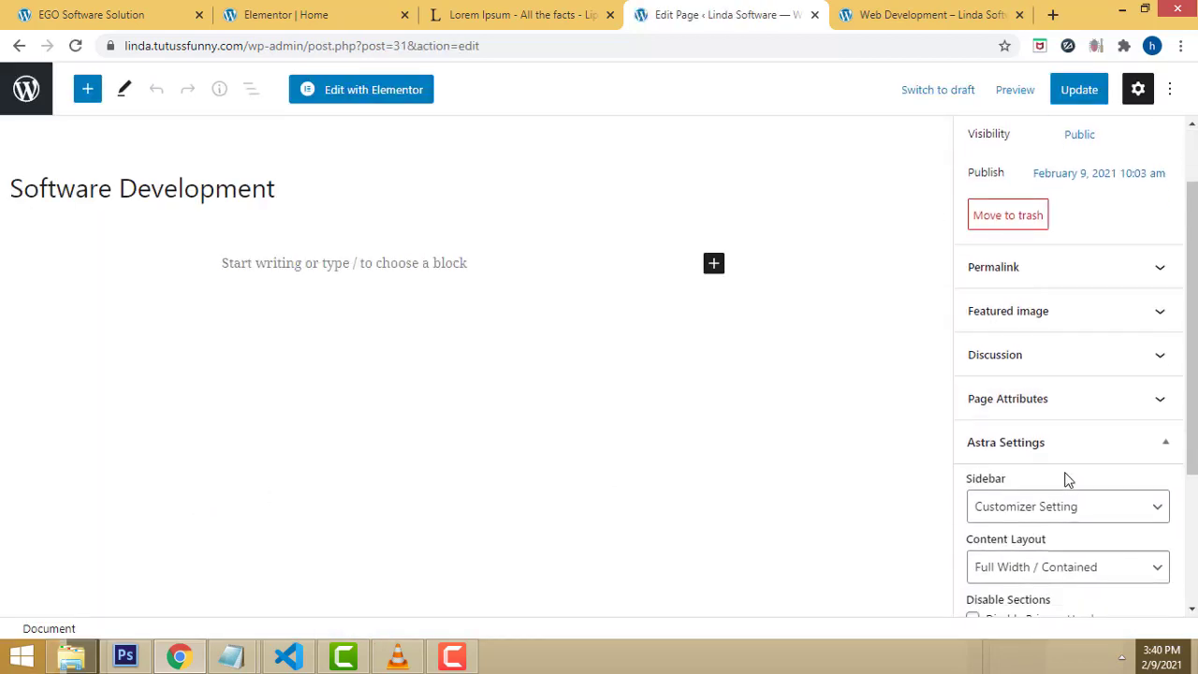
{"action": "scroll", "coordinate": [1073, 480], "scroll_direction": "down", "scroll_amount": 1}
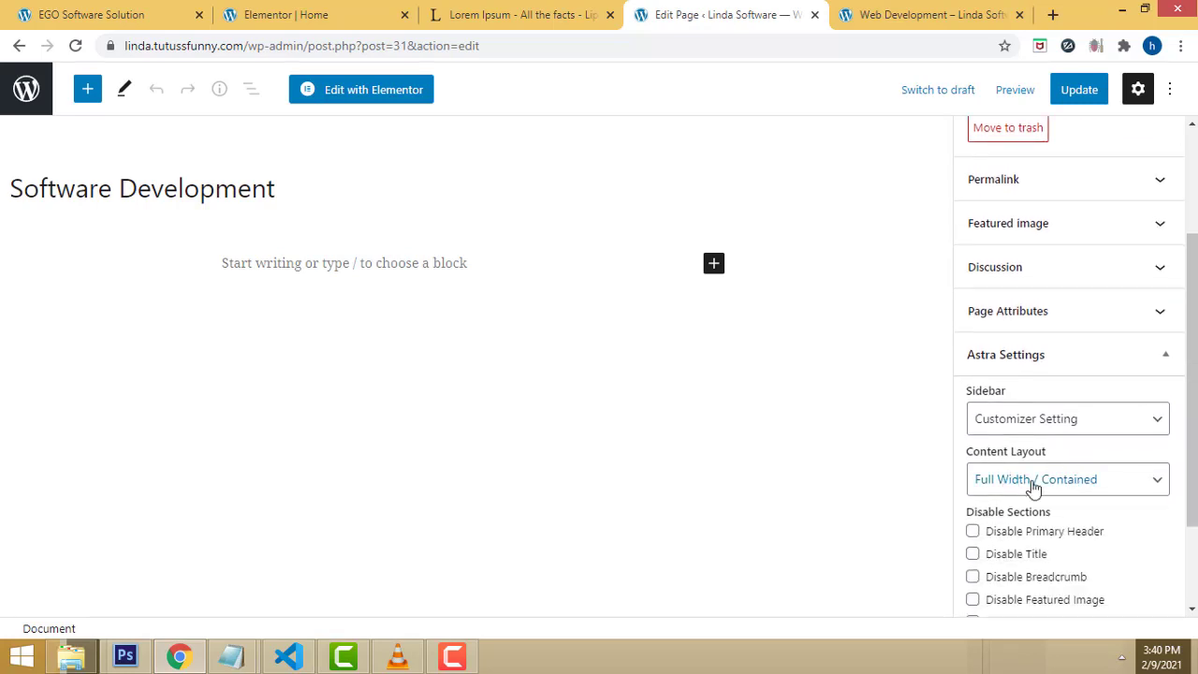
{"action": "left_click", "coordinate": [374, 93]}
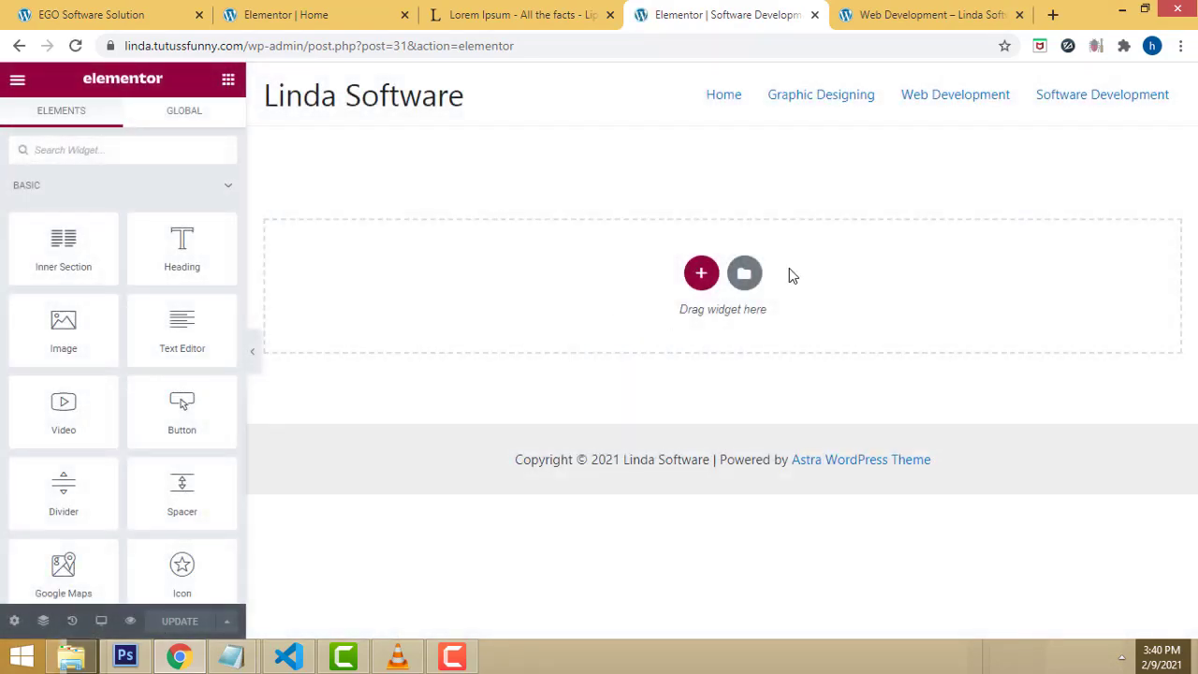
Step: Add a two-column section and place the VW logo image in its left column
{"action": "left_click", "coordinate": [701, 274]}
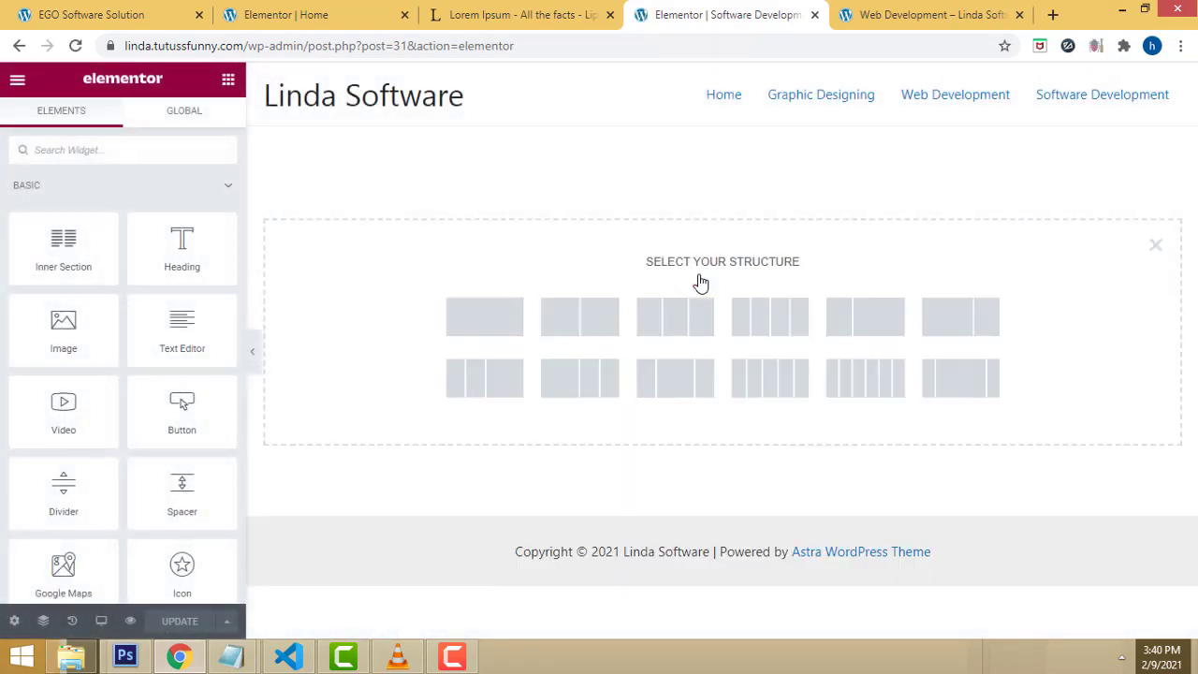
{"action": "left_click", "coordinate": [580, 323]}
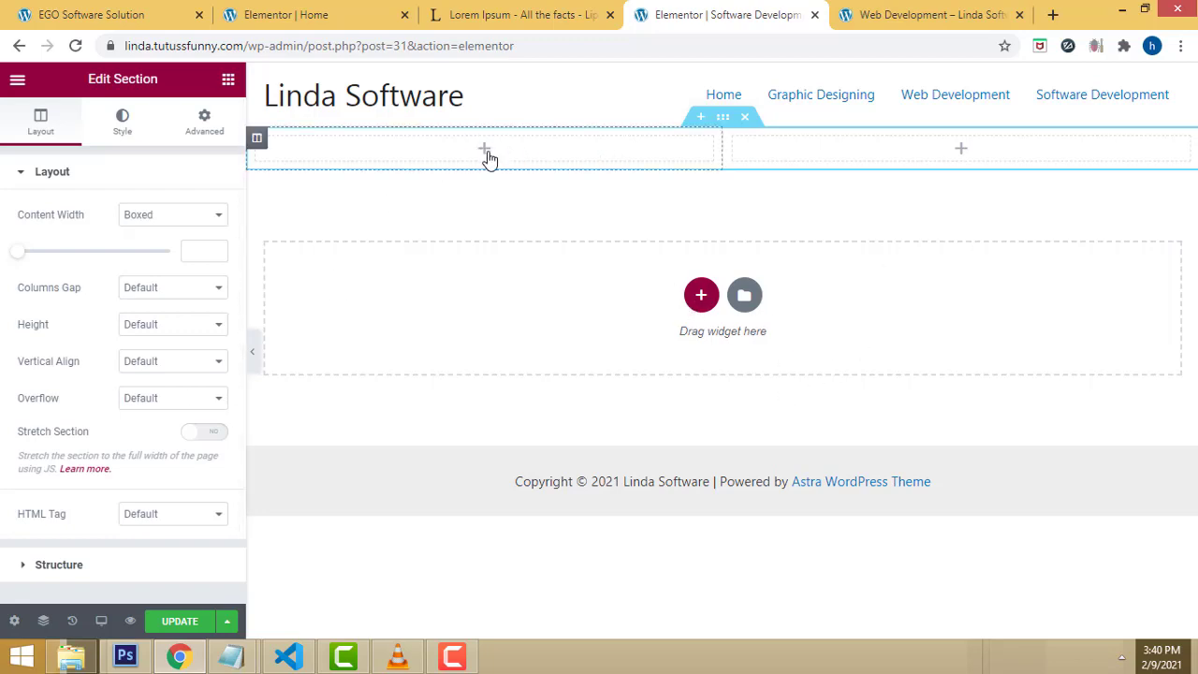
{"action": "left_click", "coordinate": [227, 80]}
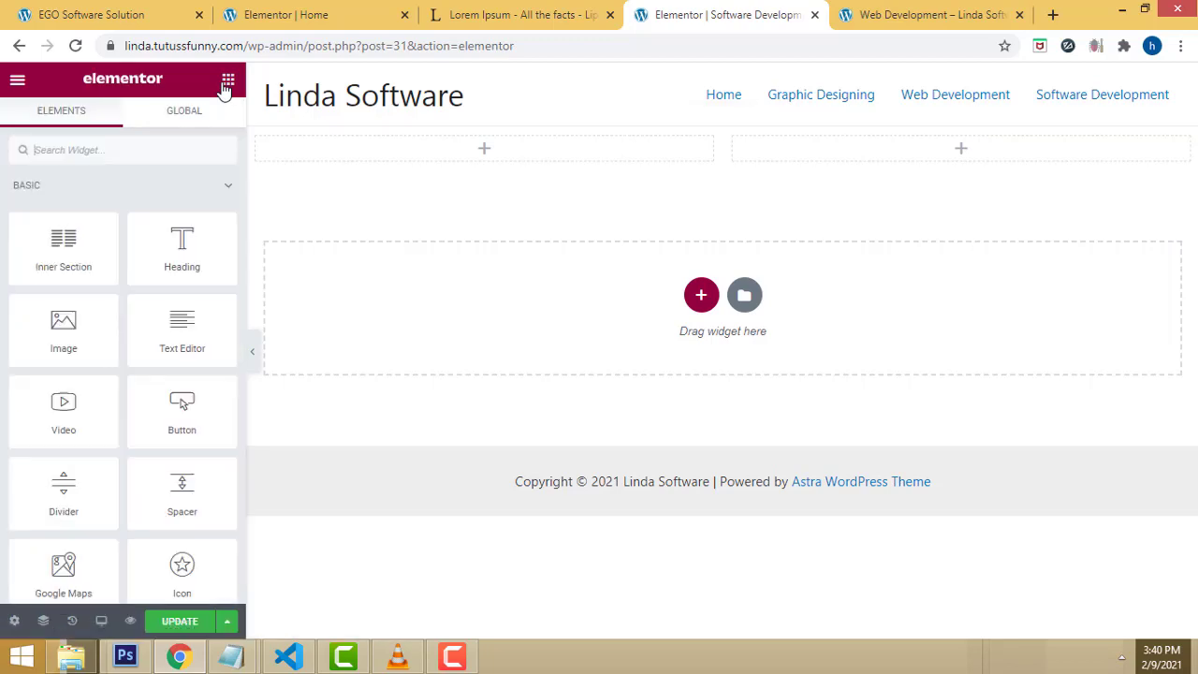
{"action": "left_click_drag", "start_coordinate": [73, 328], "coordinate": [481, 160]}
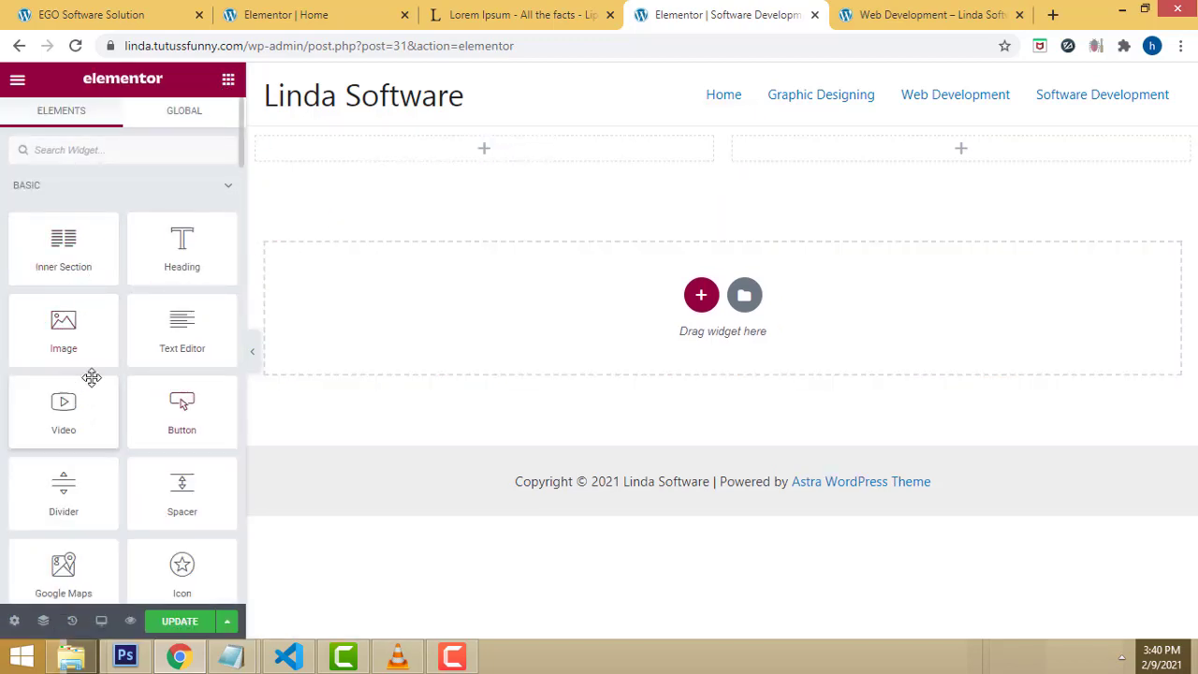
{"action": "left_click_drag", "start_coordinate": [75, 341], "coordinate": [484, 159]}
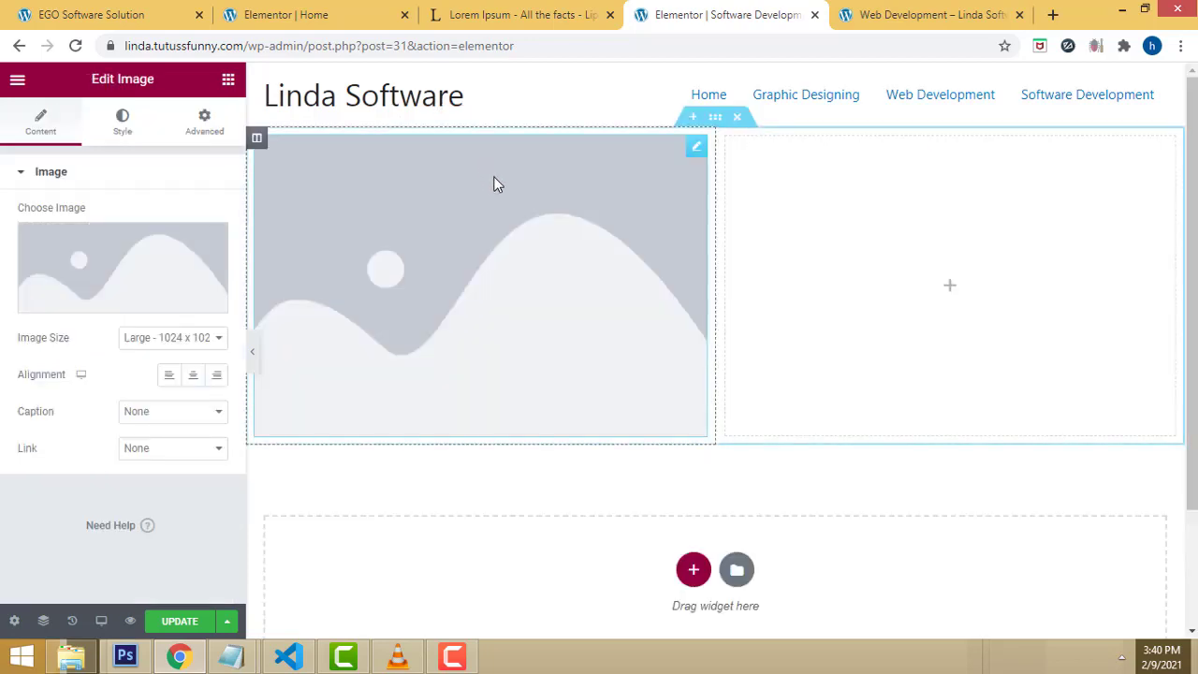
{"action": "left_click", "coordinate": [123, 314]}
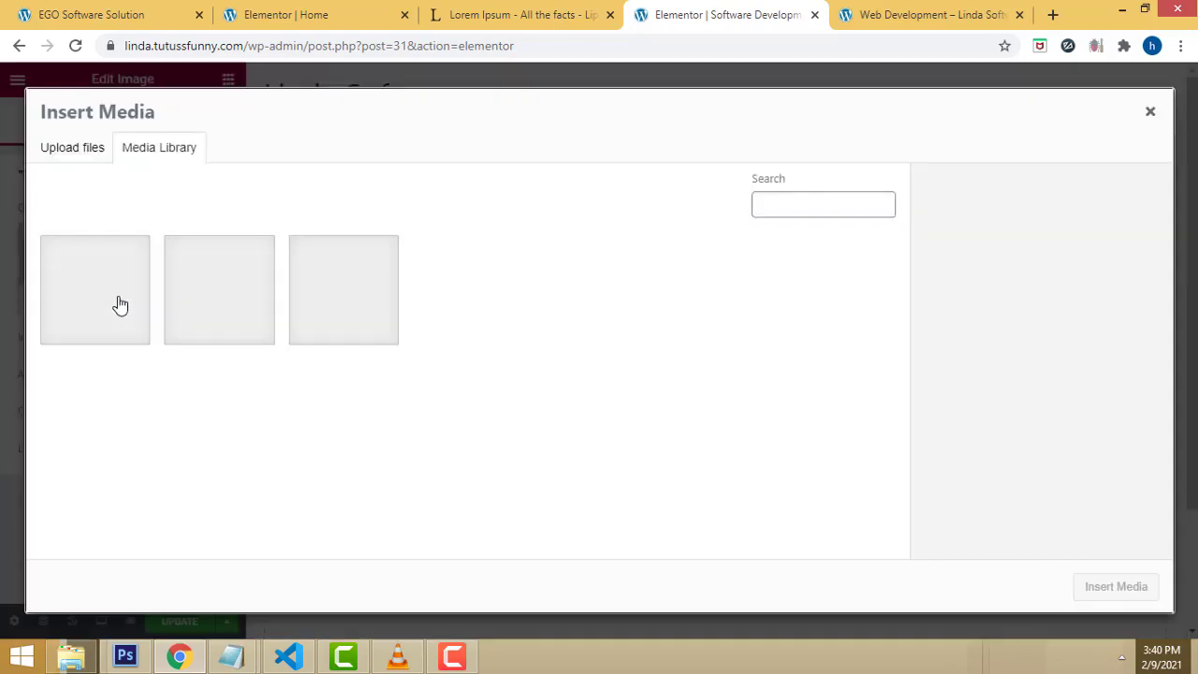
{"action": "left_click", "coordinate": [225, 315]}
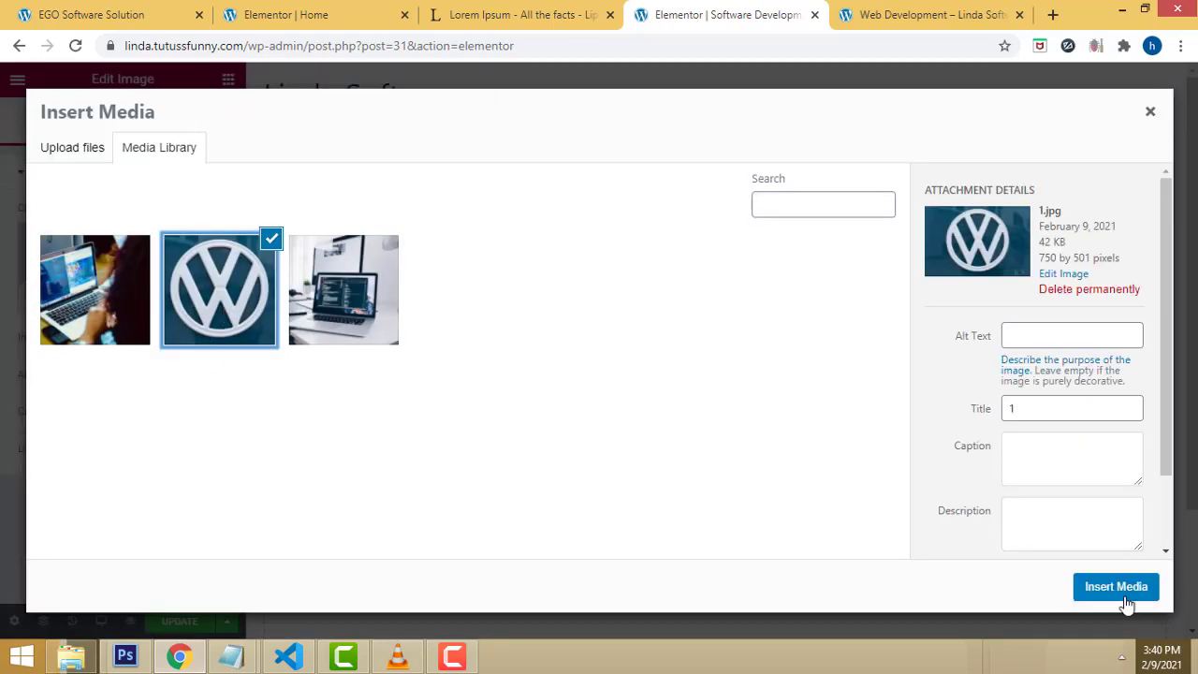
{"action": "left_click", "coordinate": [1115, 587]}
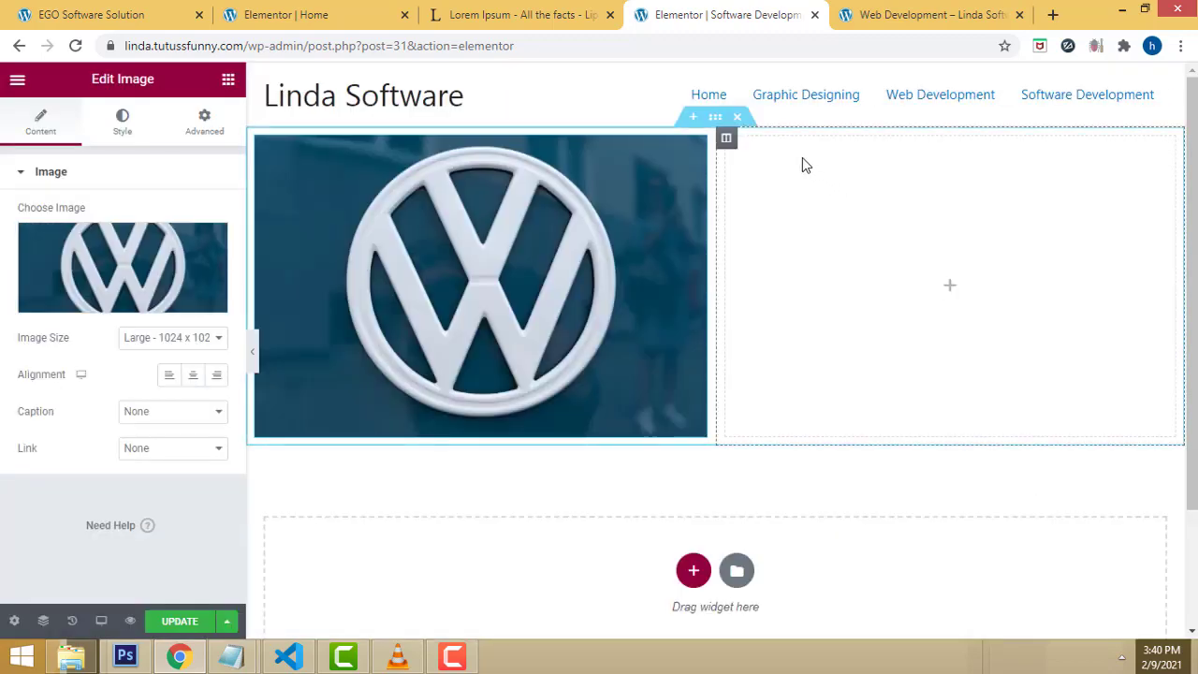
{"action": "left_click", "coordinate": [804, 168]}
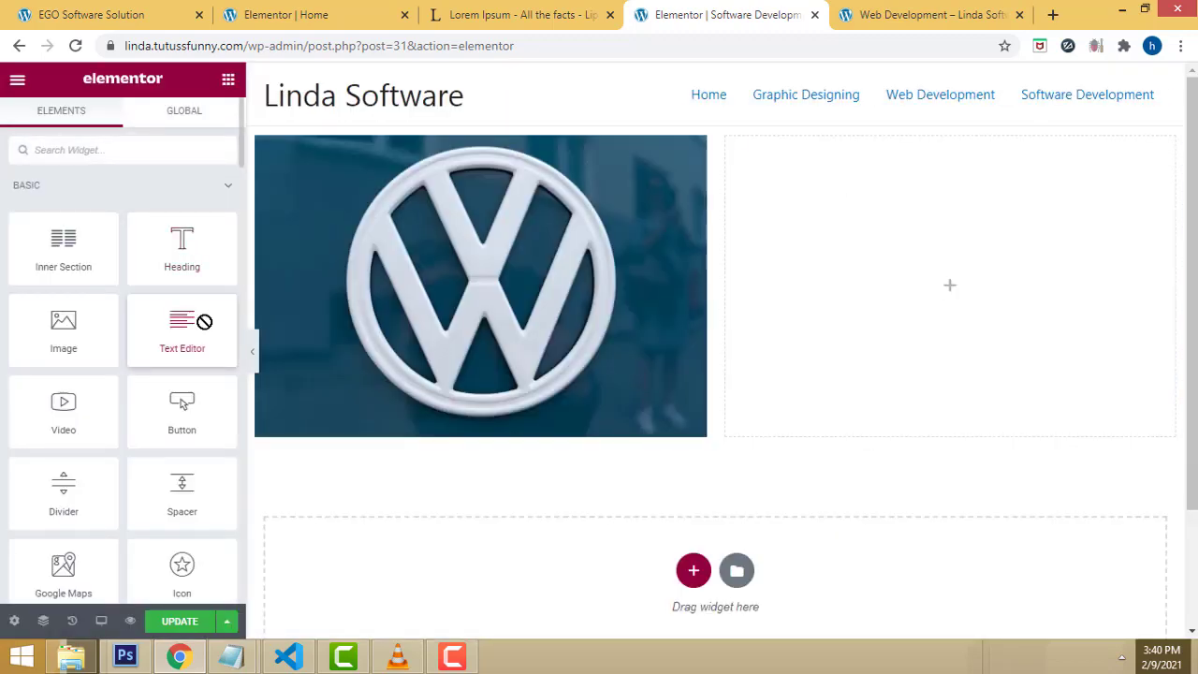
Step: Add a Lorem ipsum text paragraph beside the VW image and a one-column section below
{"action": "left_click_drag", "start_coordinate": [204, 321], "coordinate": [887, 172]}
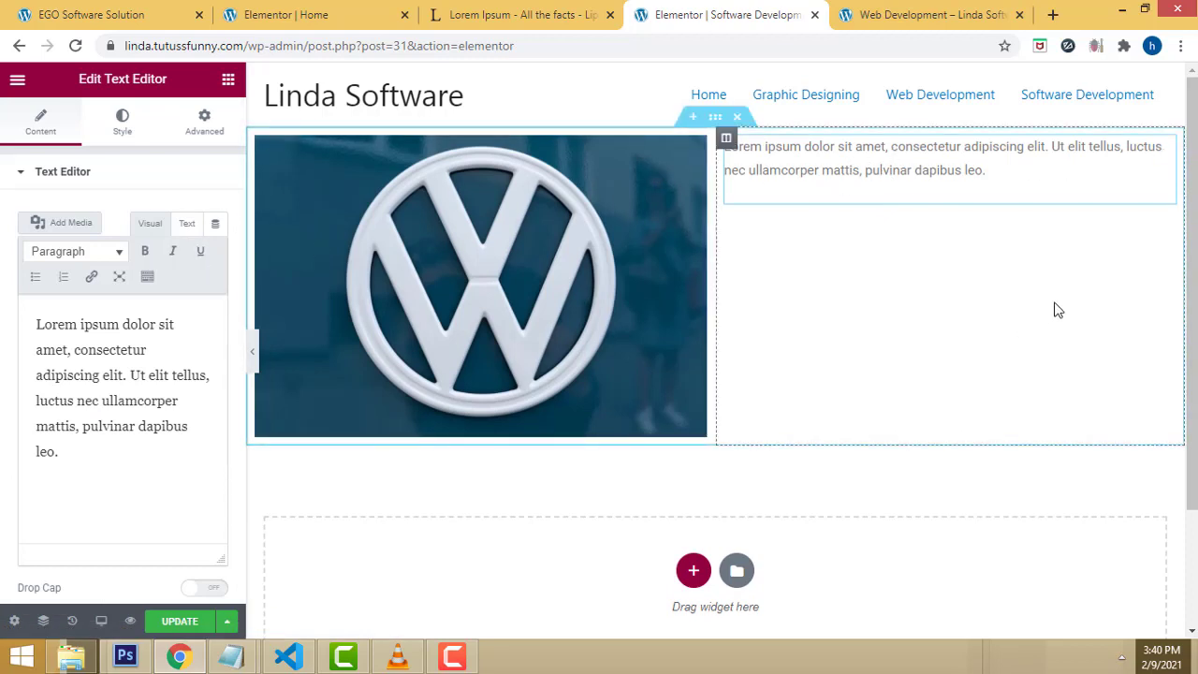
{"action": "left_click", "coordinate": [694, 573]}
{"action": "scroll", "coordinate": [506, 556], "scroll_direction": "down", "scroll_amount": 1}
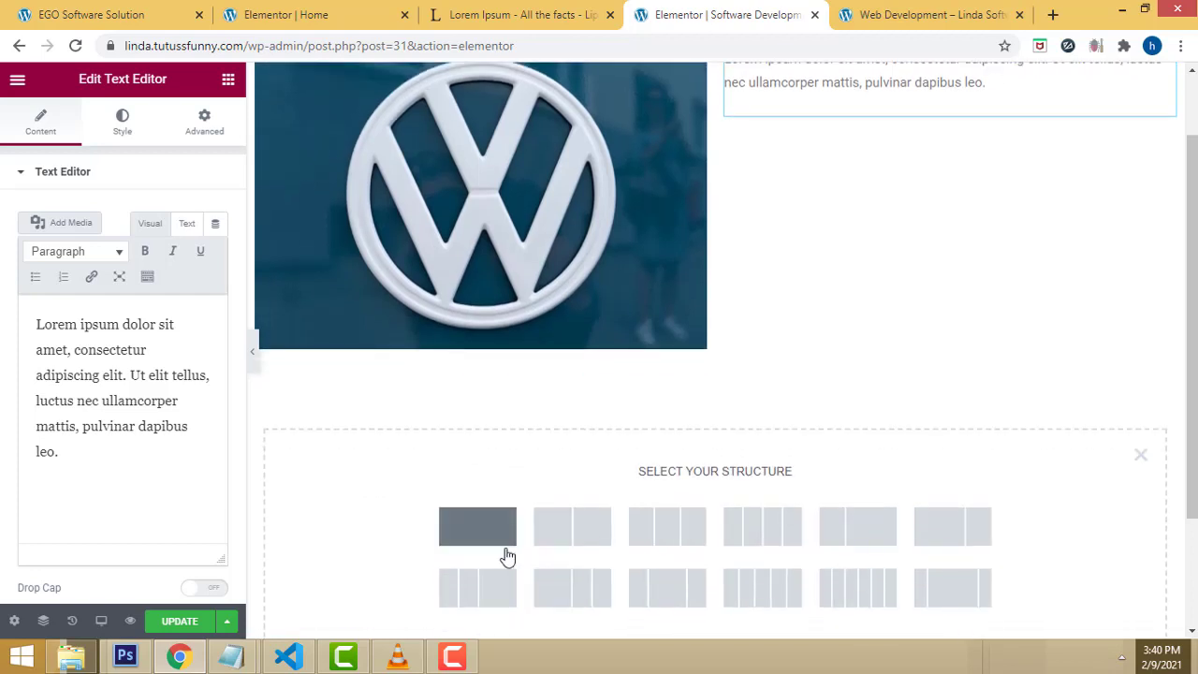
{"action": "left_click", "coordinate": [482, 544]}
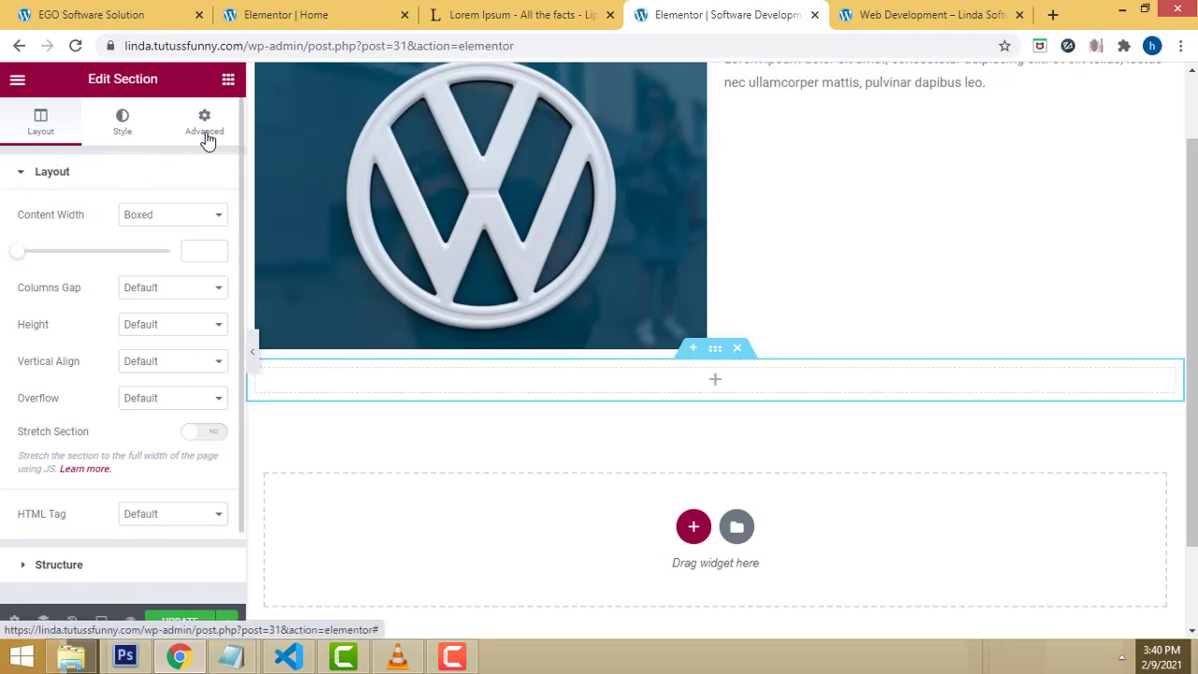
{"action": "left_click", "coordinate": [228, 80]}
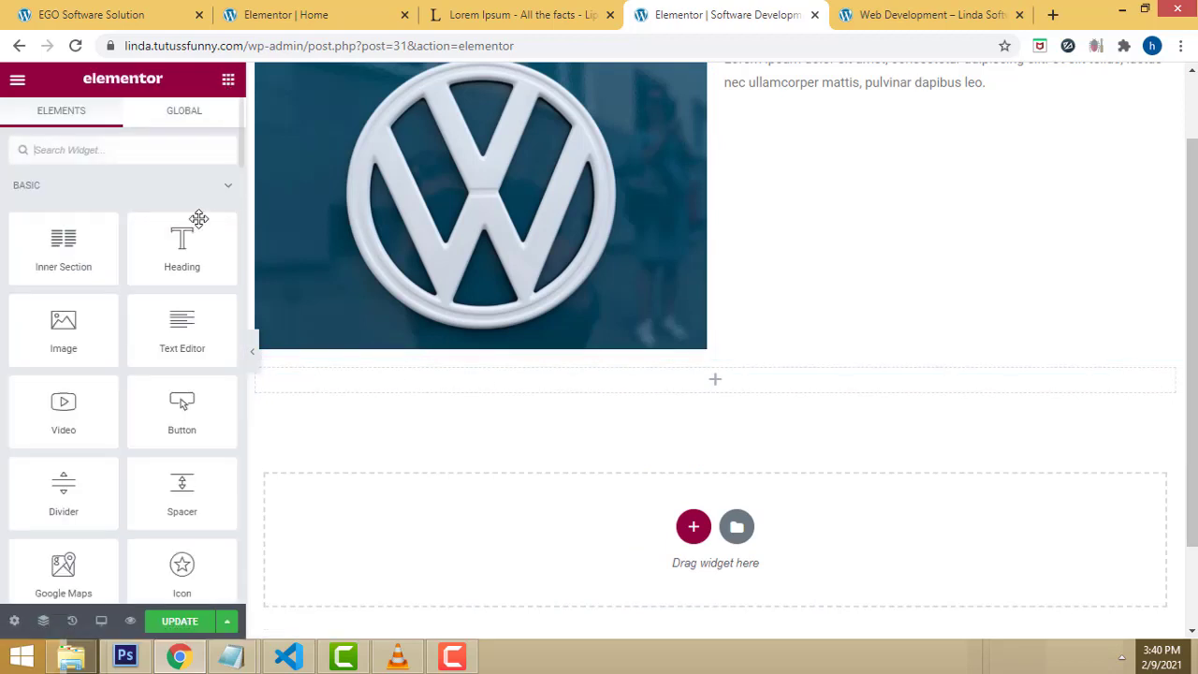
Step: Add a heading titled 'Web Designing' to the new one-column section
{"action": "left_click_drag", "start_coordinate": [216, 255], "coordinate": [722, 390]}
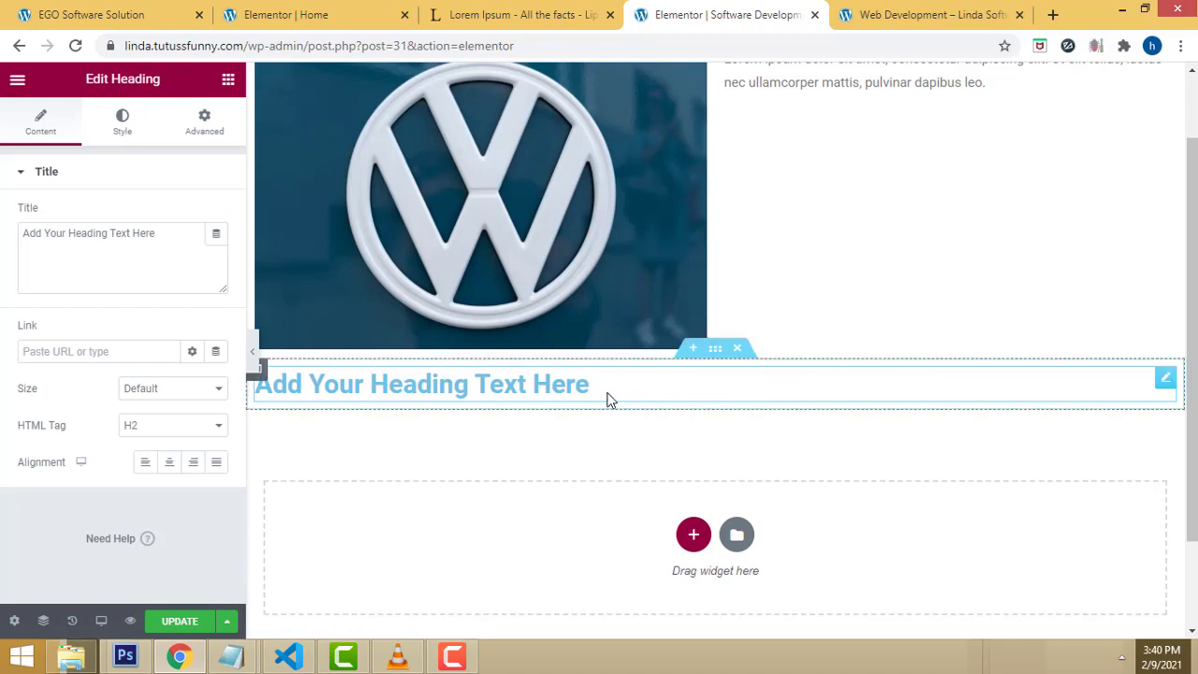
{"action": "left_click_drag", "start_coordinate": [572, 386], "coordinate": [252, 401]}
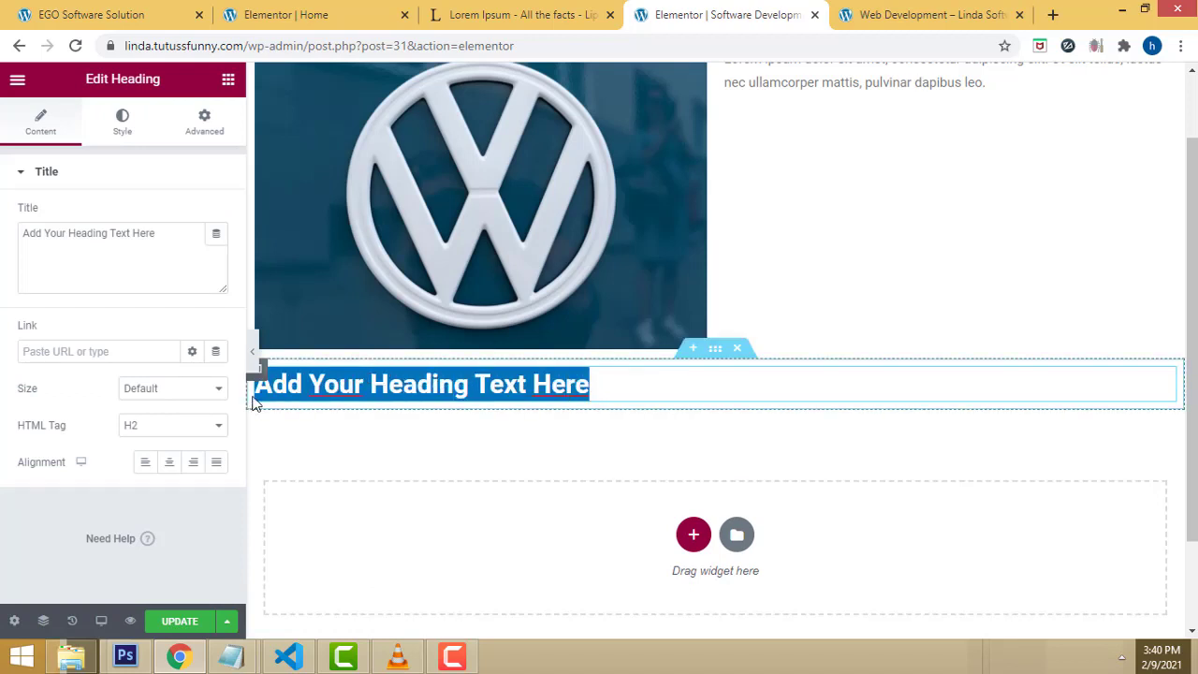
{"action": "left_click_drag", "start_coordinate": [168, 238], "coordinate": [5, 227]}
{"action": "scroll", "coordinate": [974, 268], "scroll_direction": "up", "scroll_amount": 1}
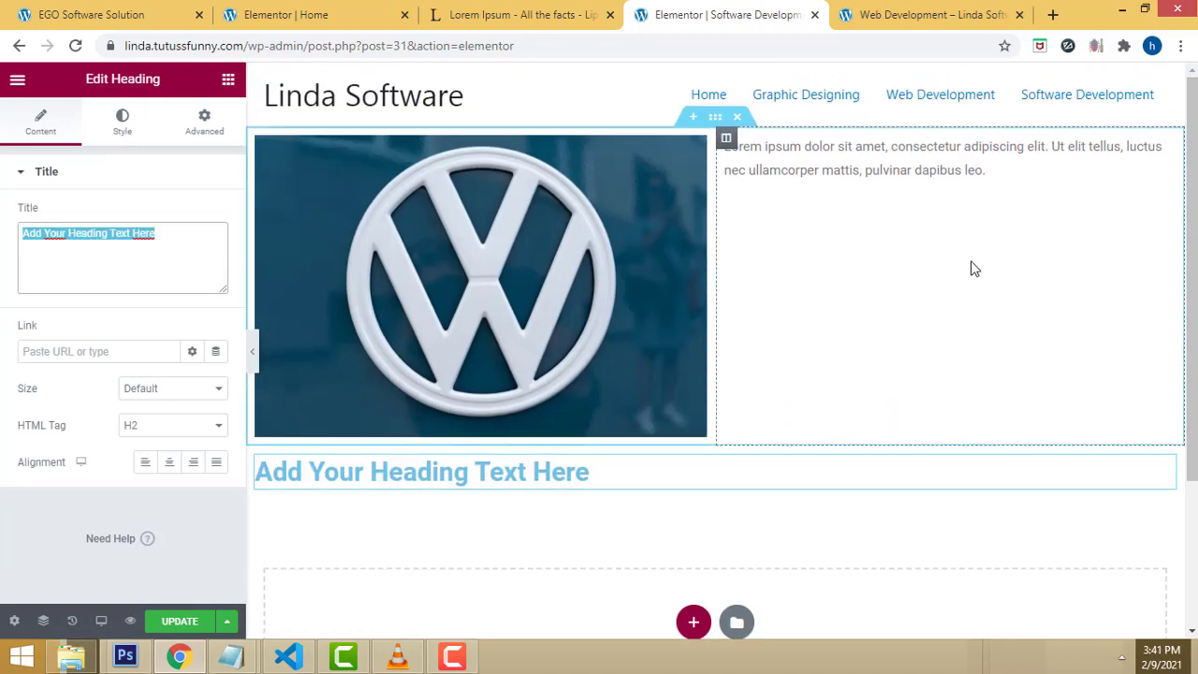
{"action": "type", "text": "Web Designing"}
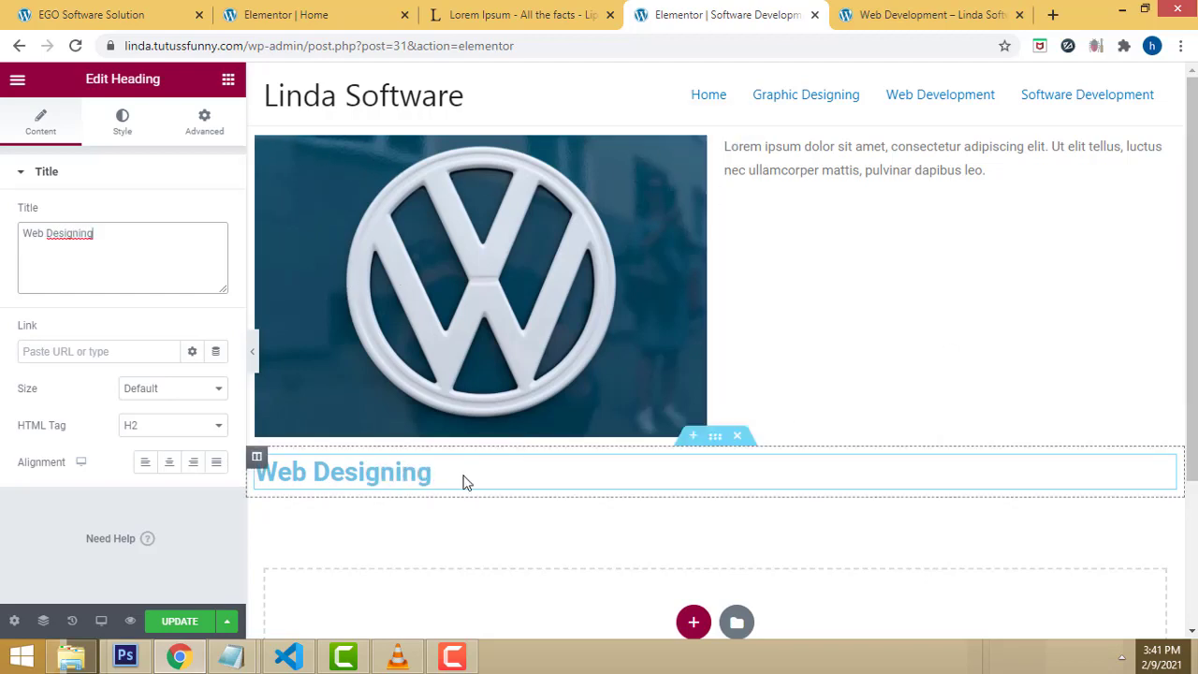
{"action": "scroll", "coordinate": [955, 466], "scroll_direction": "down", "scroll_amount": 1}
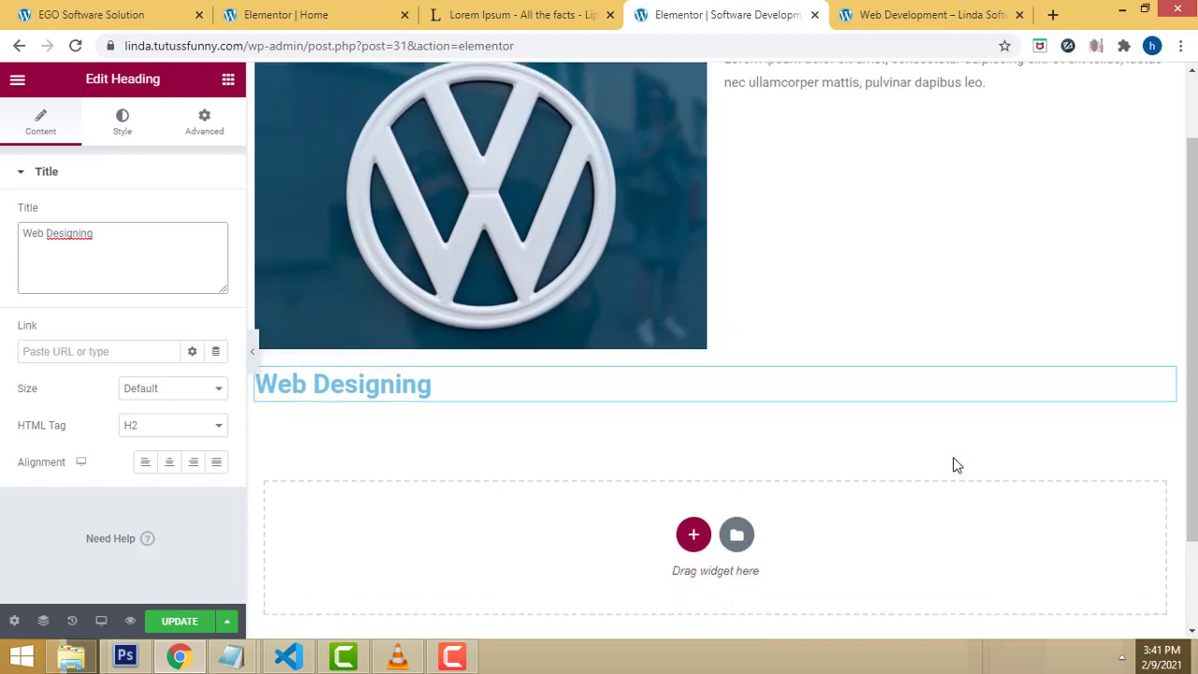
{"action": "scroll", "coordinate": [587, 468], "scroll_direction": "up", "scroll_amount": 1}
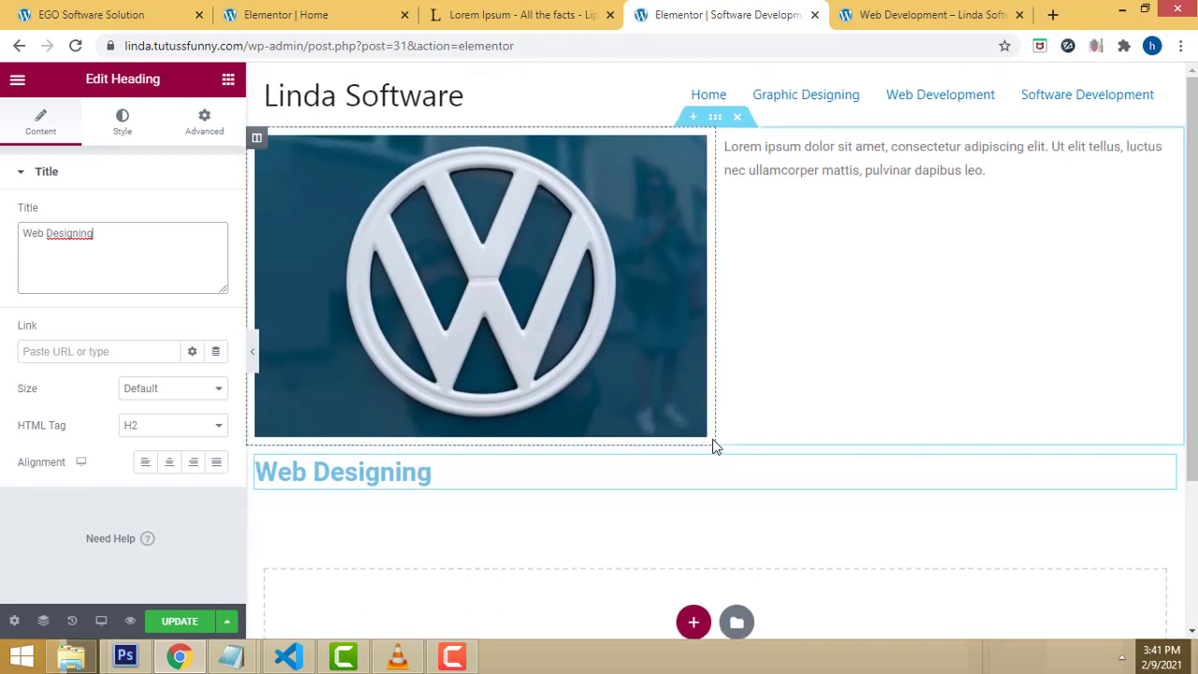
Step: Move the Web Designing heading section above the image section
{"action": "left_click_drag", "start_coordinate": [719, 438], "coordinate": [679, 159]}
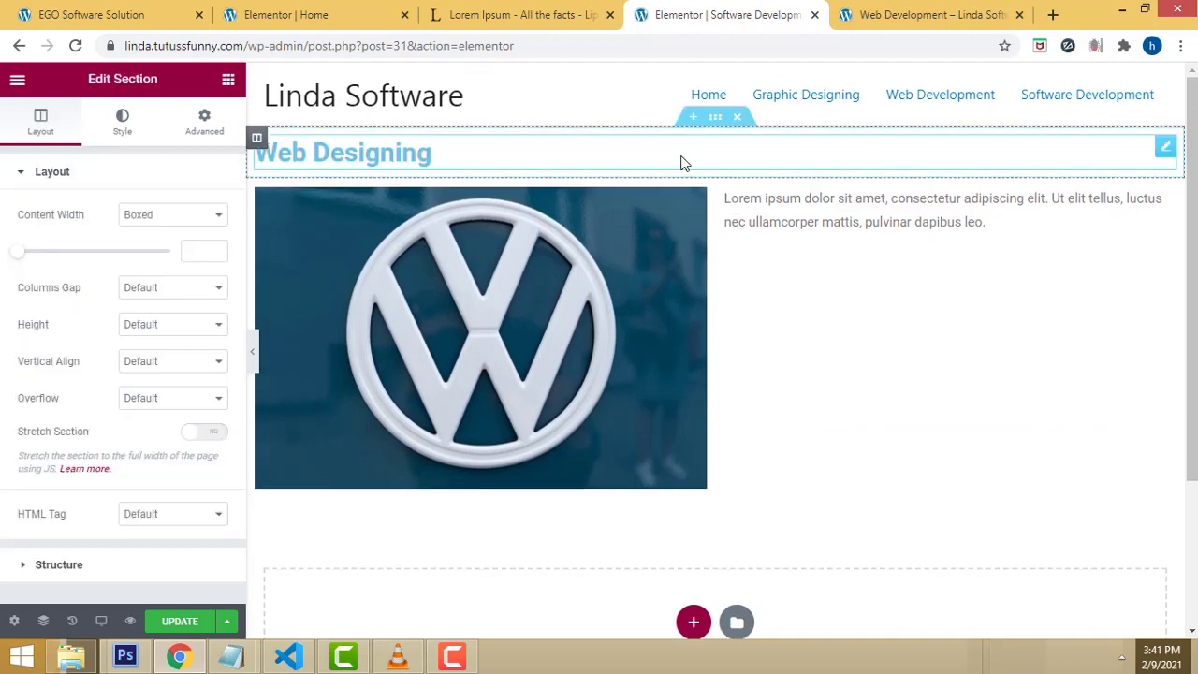
{"action": "scroll", "coordinate": [1144, 460], "scroll_direction": "down", "scroll_amount": 2}
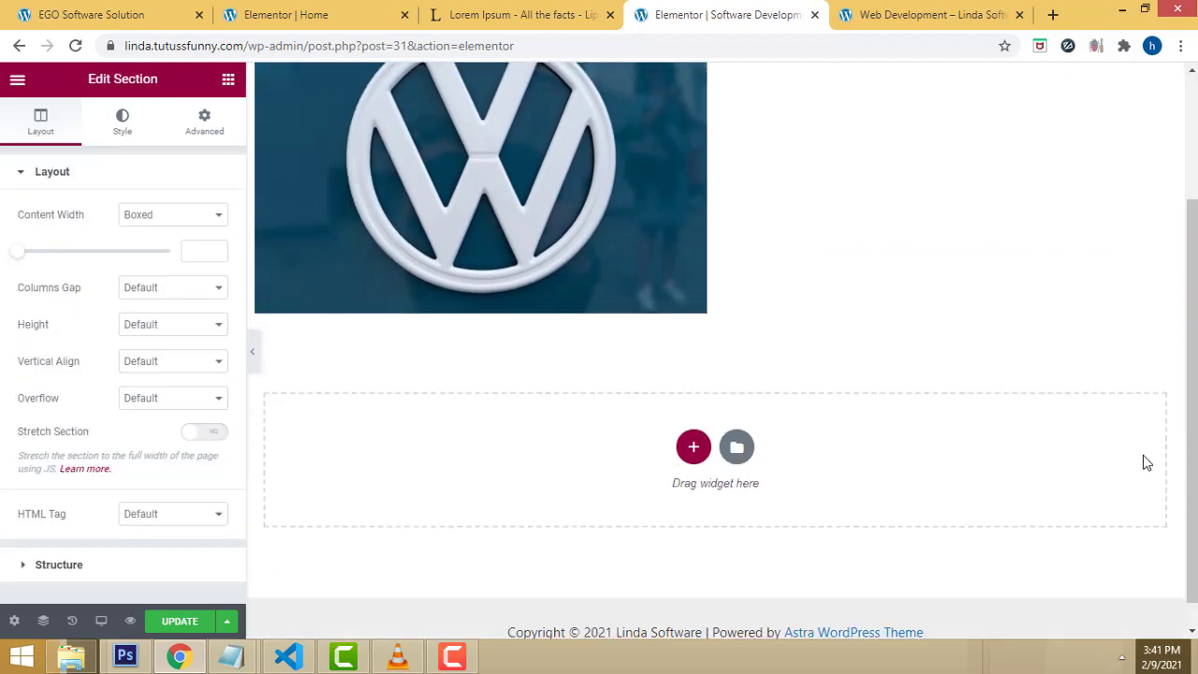
{"action": "scroll", "coordinate": [1142, 454], "scroll_direction": "up", "scroll_amount": 2}
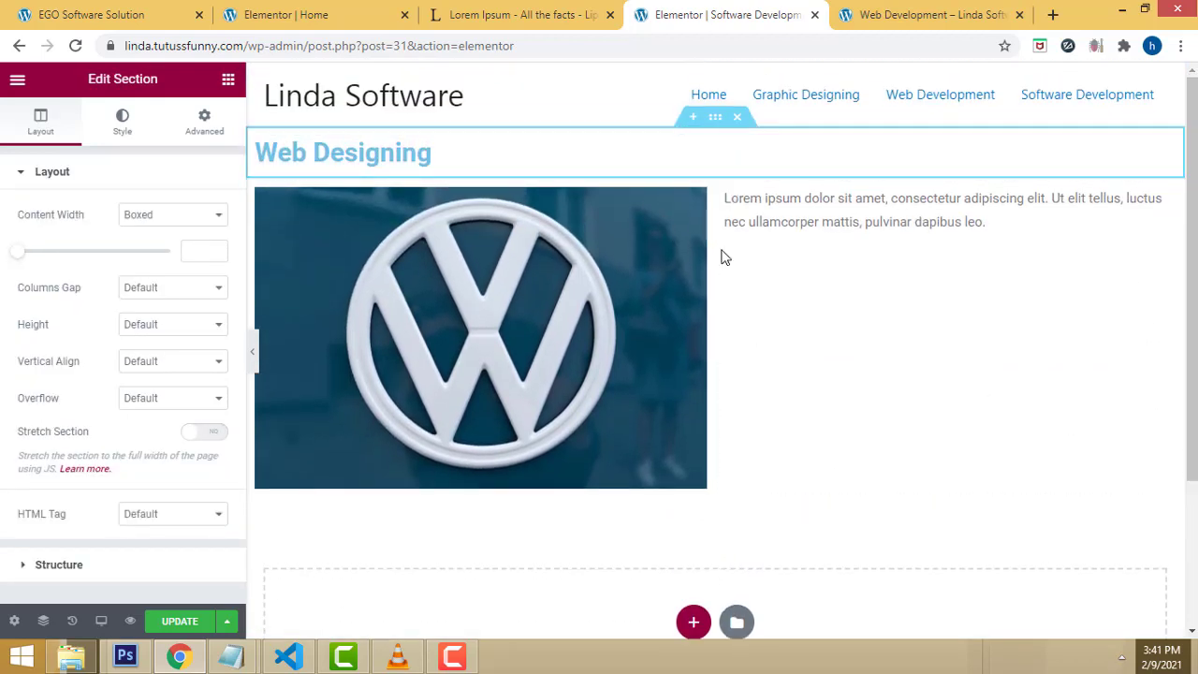
{"action": "scroll", "coordinate": [1058, 387], "scroll_direction": "down", "scroll_amount": 2}
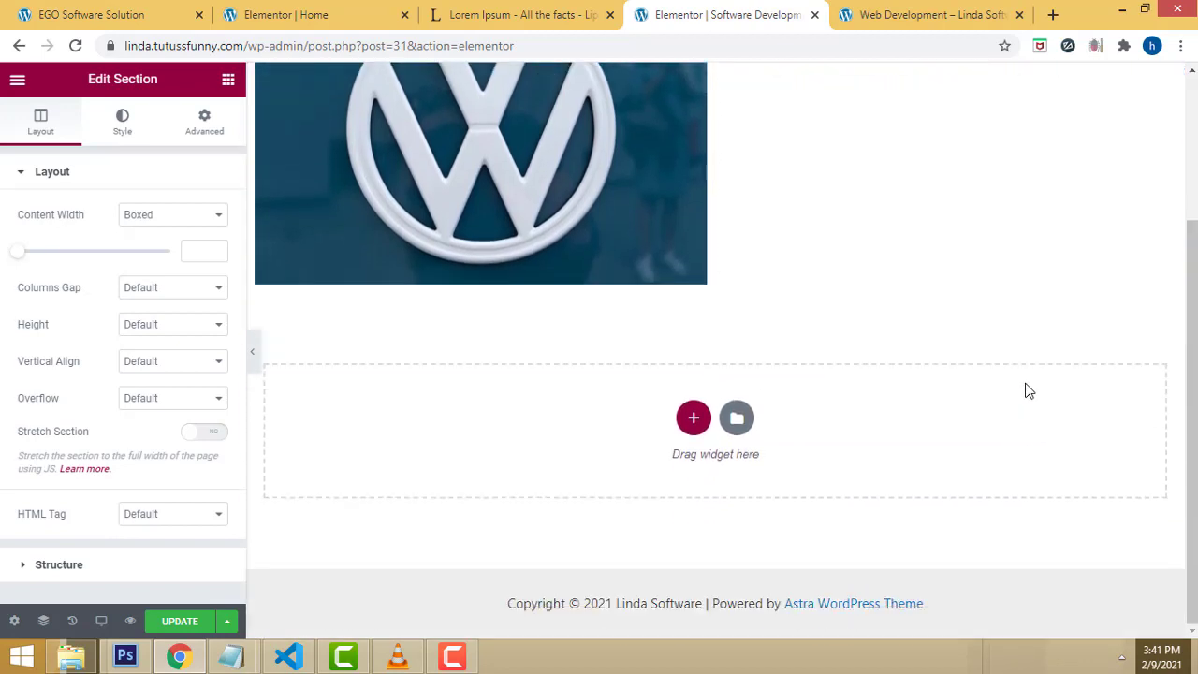
Step: Reload the live site and go via Graphic Designing to the Software Development page
{"action": "left_click", "coordinate": [926, 9]}
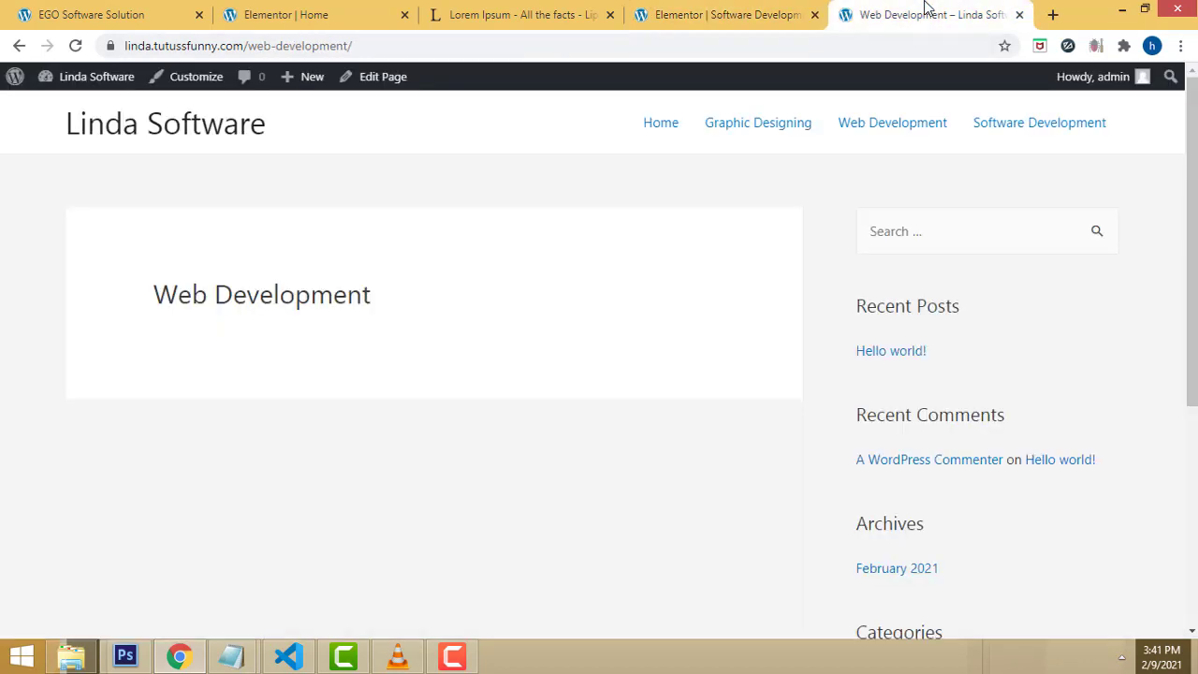
{"action": "left_click", "coordinate": [77, 46]}
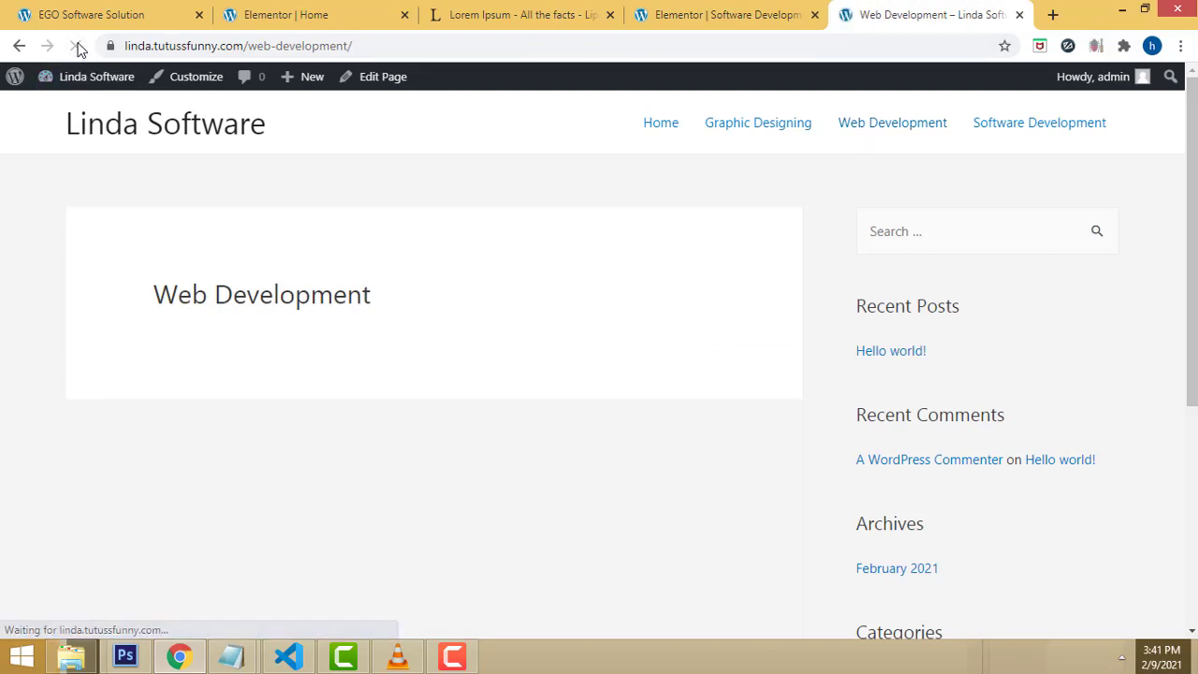
{"action": "left_click", "coordinate": [76, 45]}
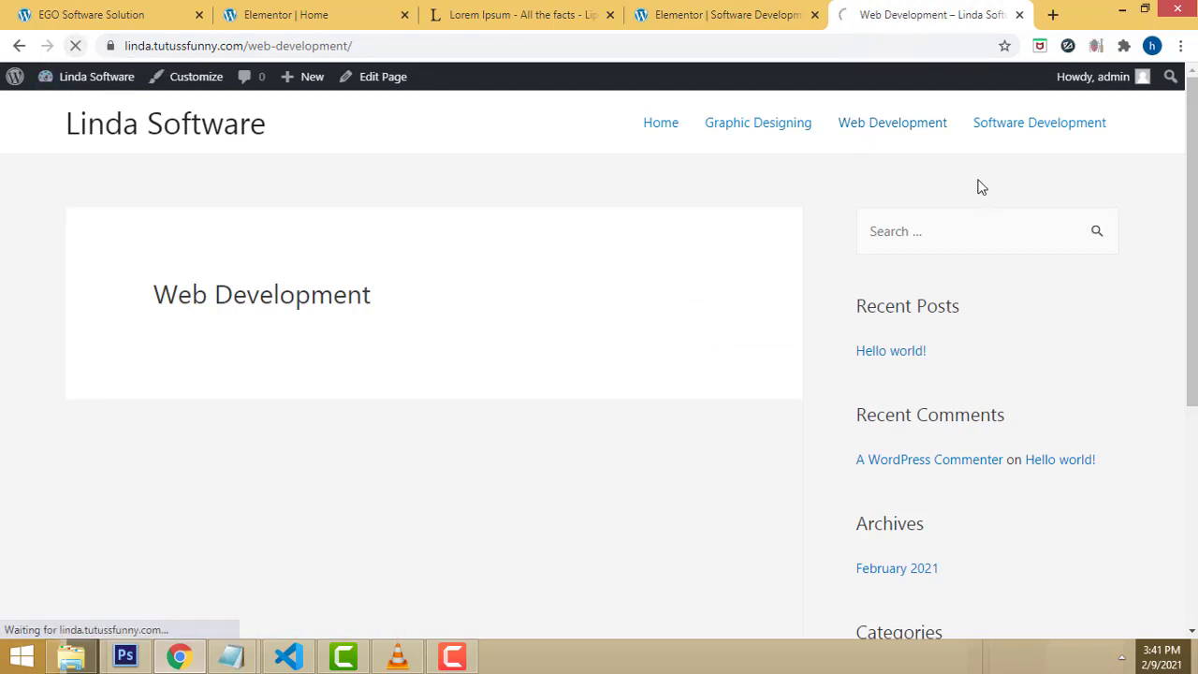
{"action": "left_click", "coordinate": [769, 131]}
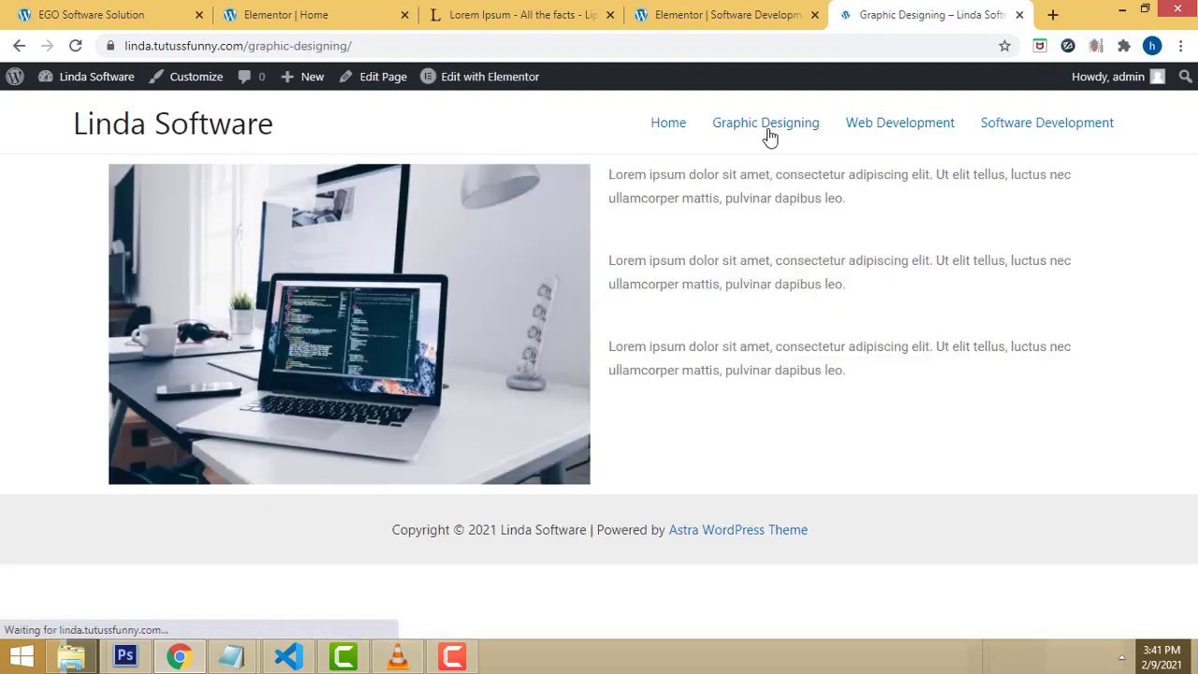
{"action": "left_click", "coordinate": [1011, 135]}
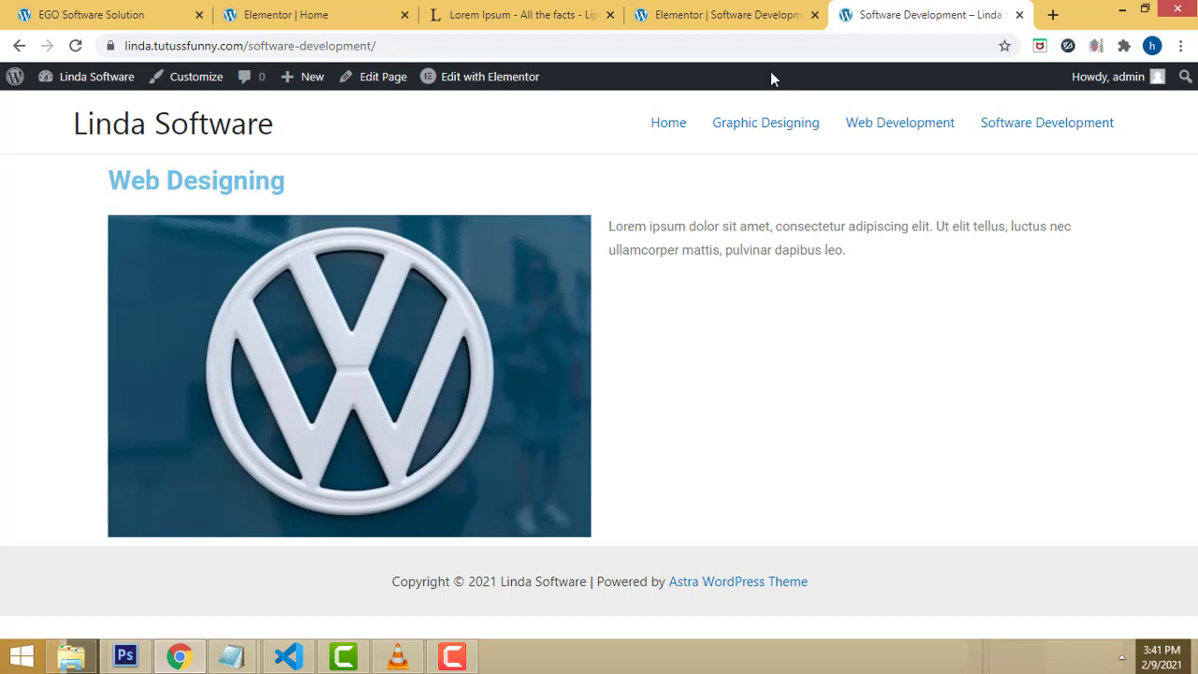
Step: Change the heading from 'Web Designing' to 'Software Development' and save the page
{"action": "left_click", "coordinate": [702, 11]}
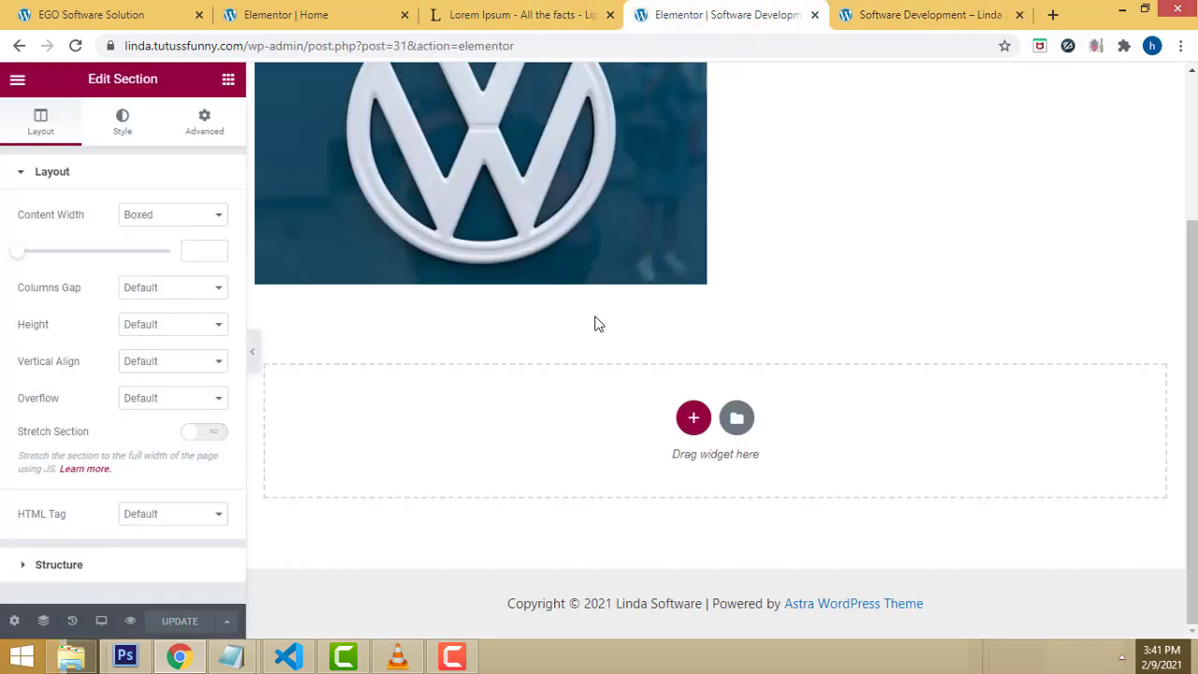
{"action": "scroll", "coordinate": [595, 323], "scroll_direction": "up", "scroll_amount": 3}
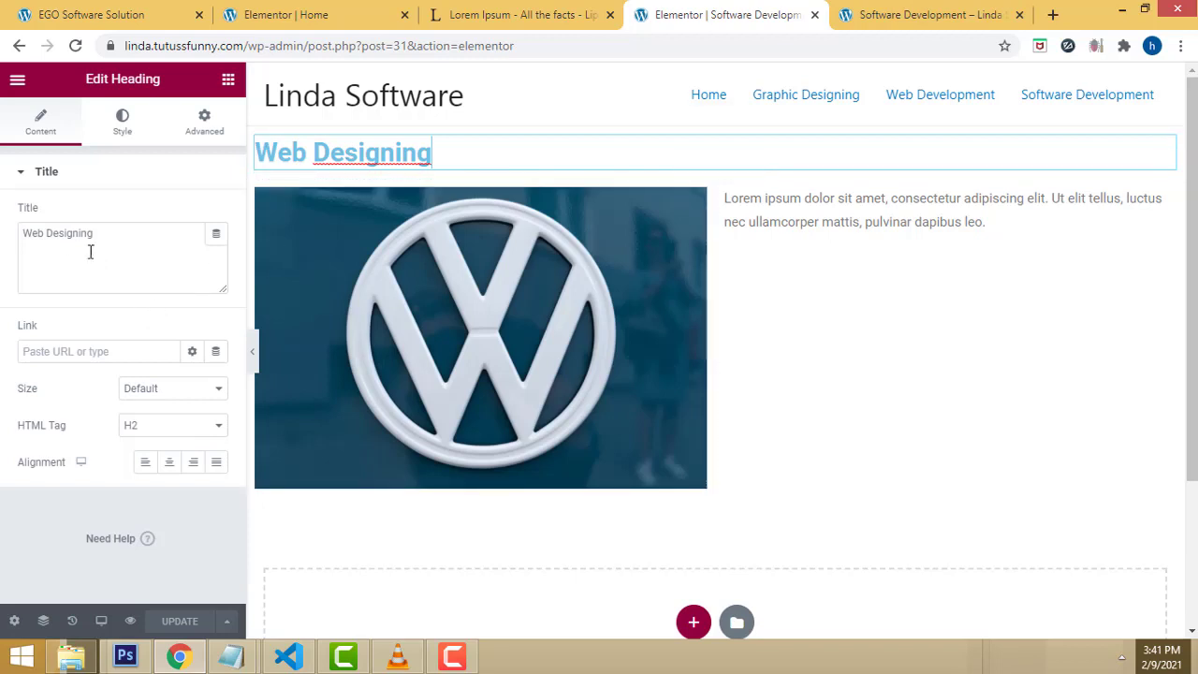
{"action": "triple_click", "coordinate": [101, 234]}
{"action": "type", "text": "Soft"}
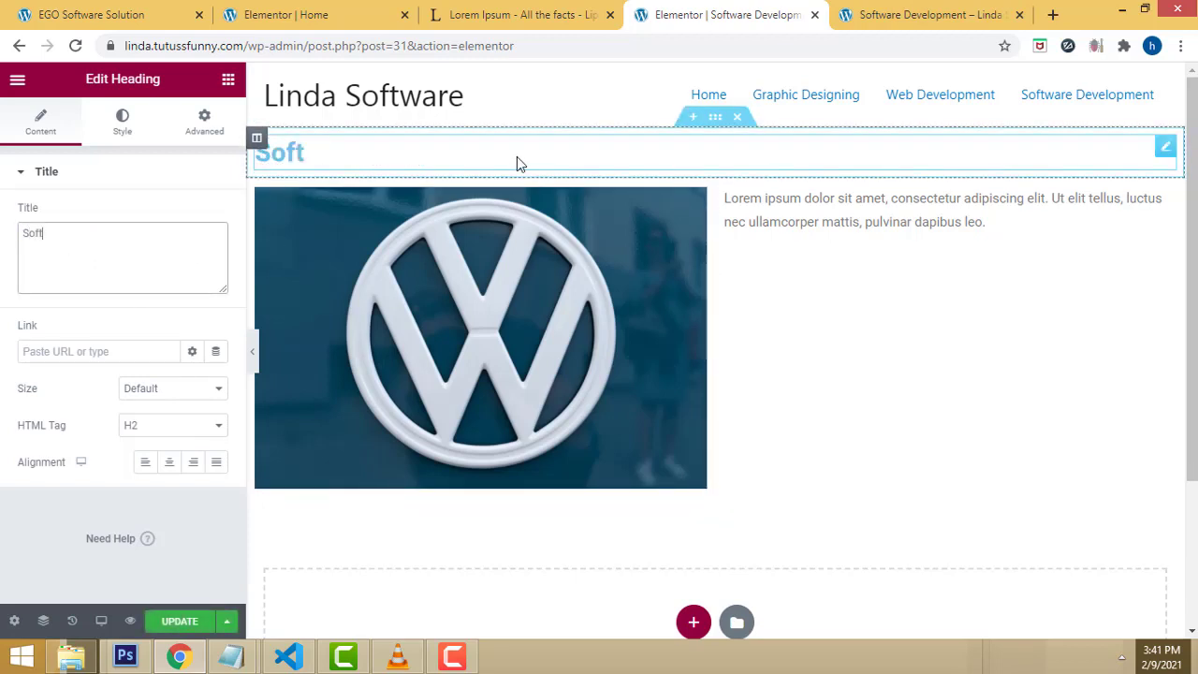
{"action": "type", "text": "ware De"}
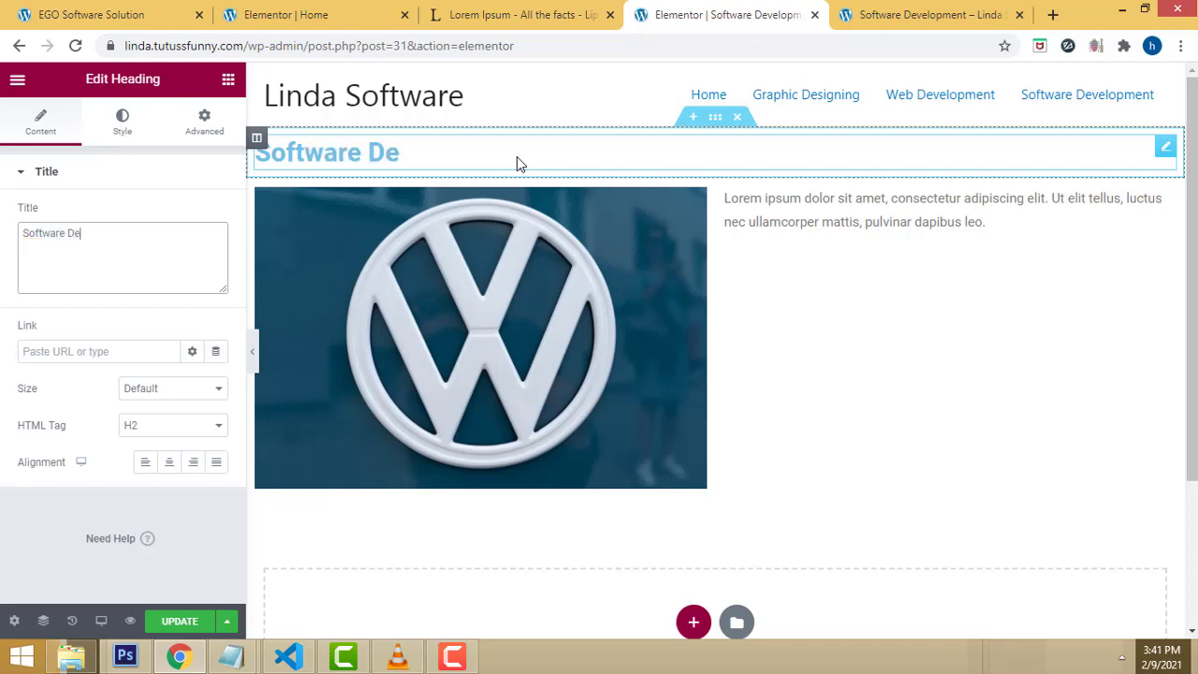
{"action": "type", "text": "velopment"}
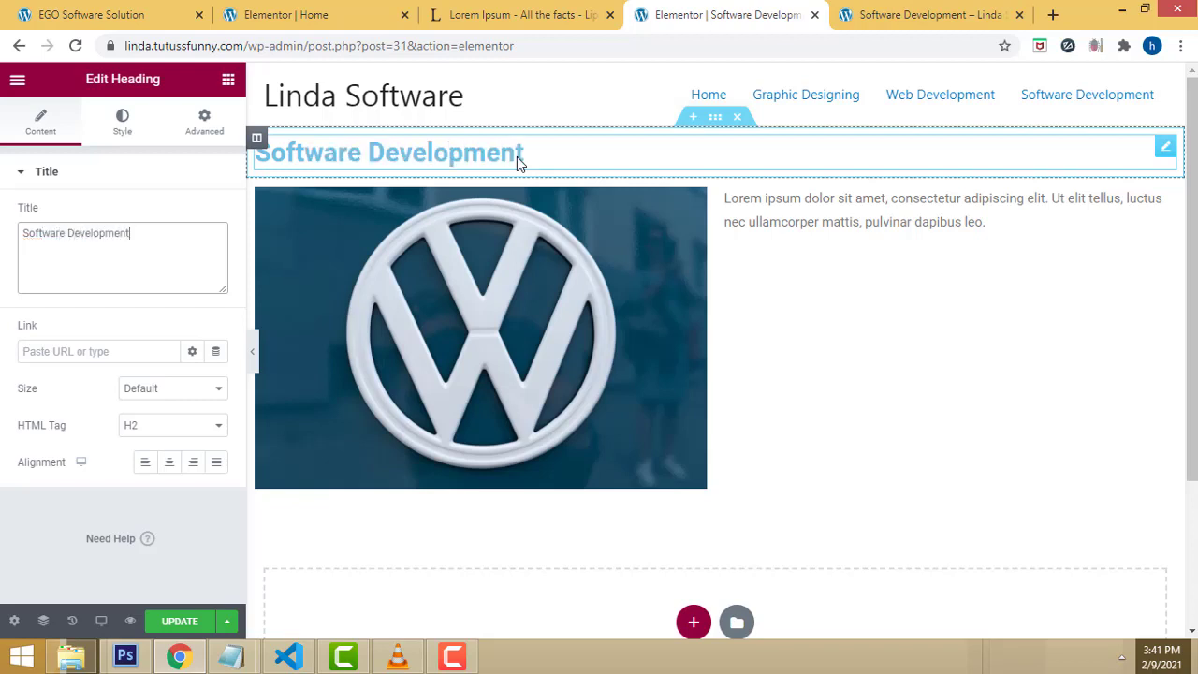
{"action": "left_click", "coordinate": [175, 621]}
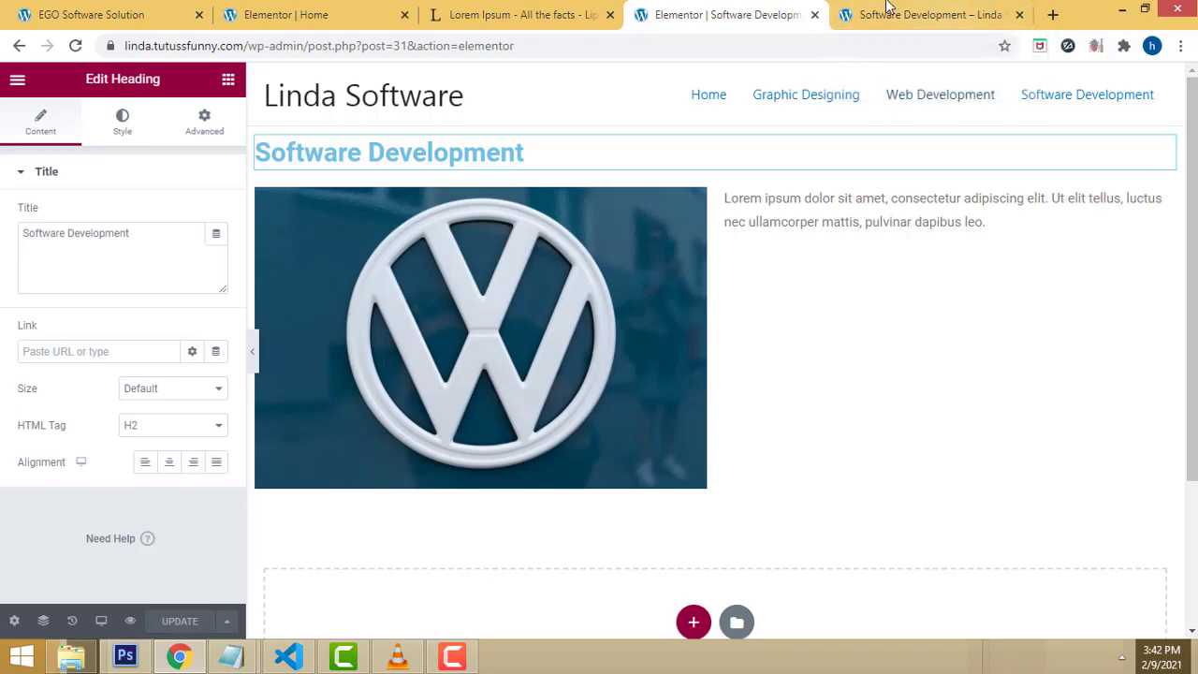
Step: Check the editor tabs, then open the admin Dashboard from the live page's admin bar
{"action": "left_click", "coordinate": [365, 10]}
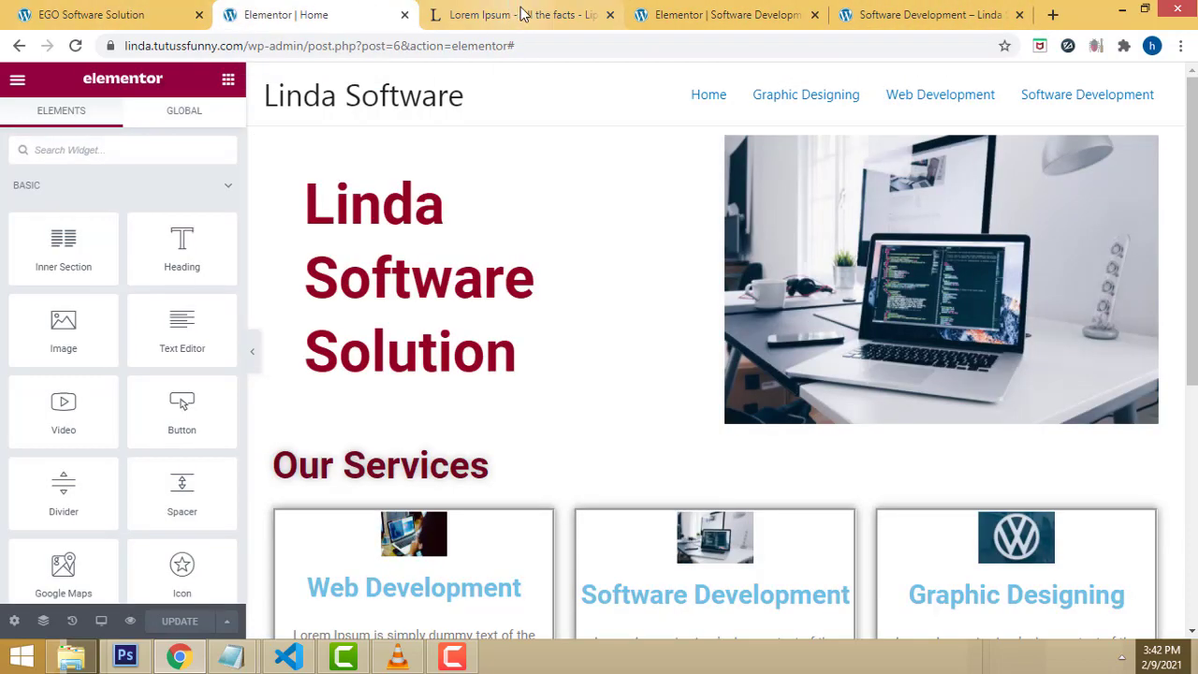
{"action": "left_click", "coordinate": [926, 14]}
{"action": "mouse_move", "coordinate": [100, 86]}
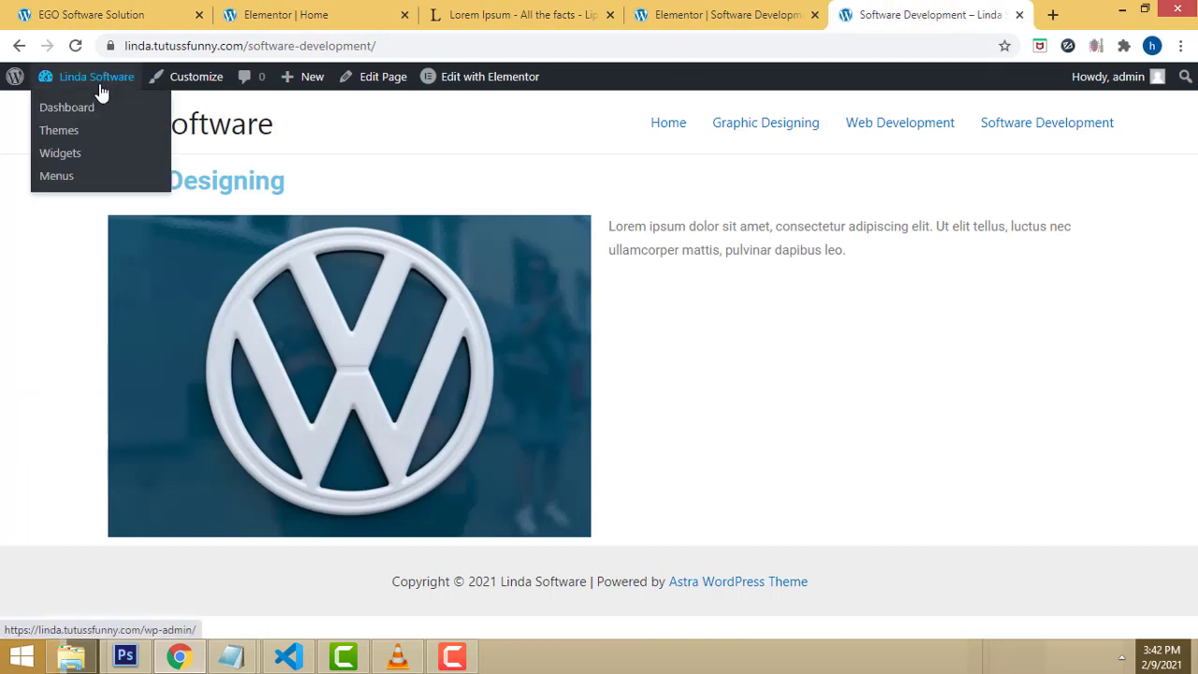
{"action": "left_click", "coordinate": [665, 11]}
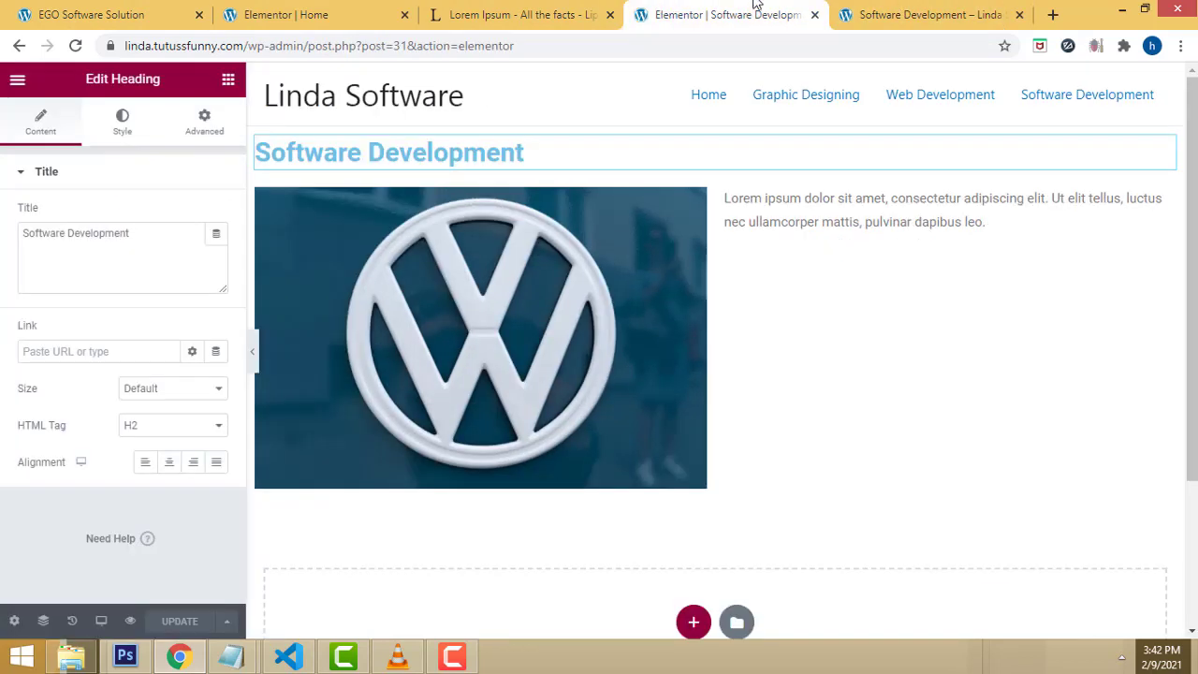
{"action": "left_click", "coordinate": [924, 11]}
{"action": "mouse_move", "coordinate": [81, 84]}
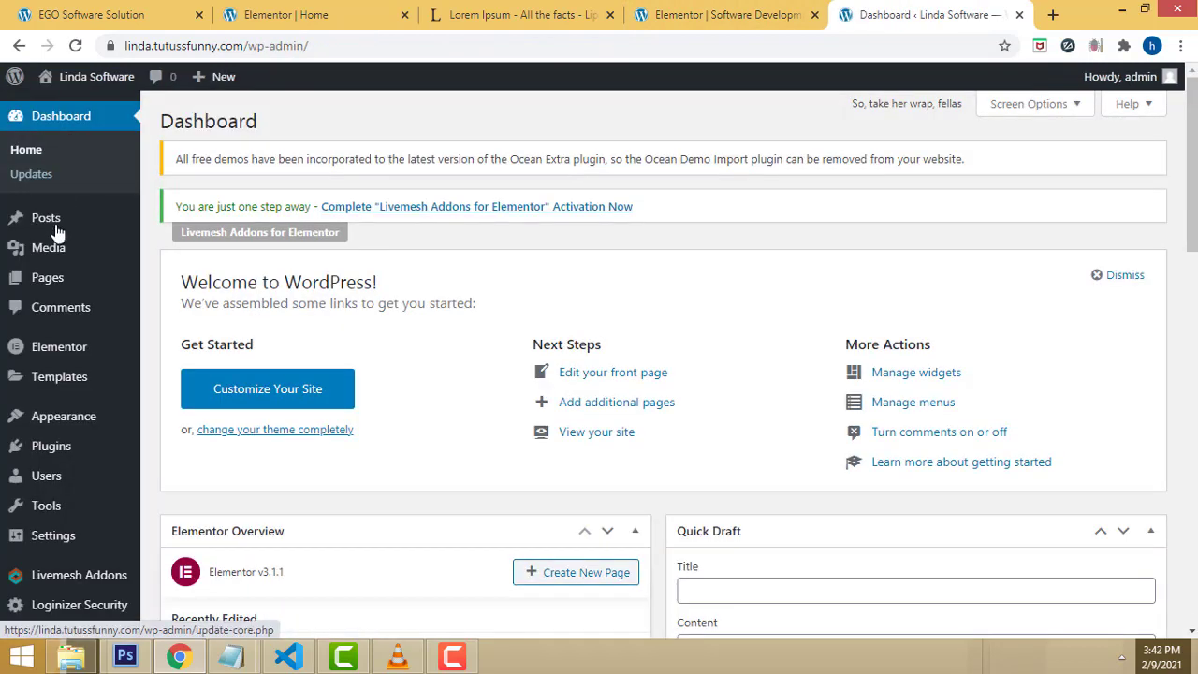
{"action": "mouse_move", "coordinate": [53, 275]}
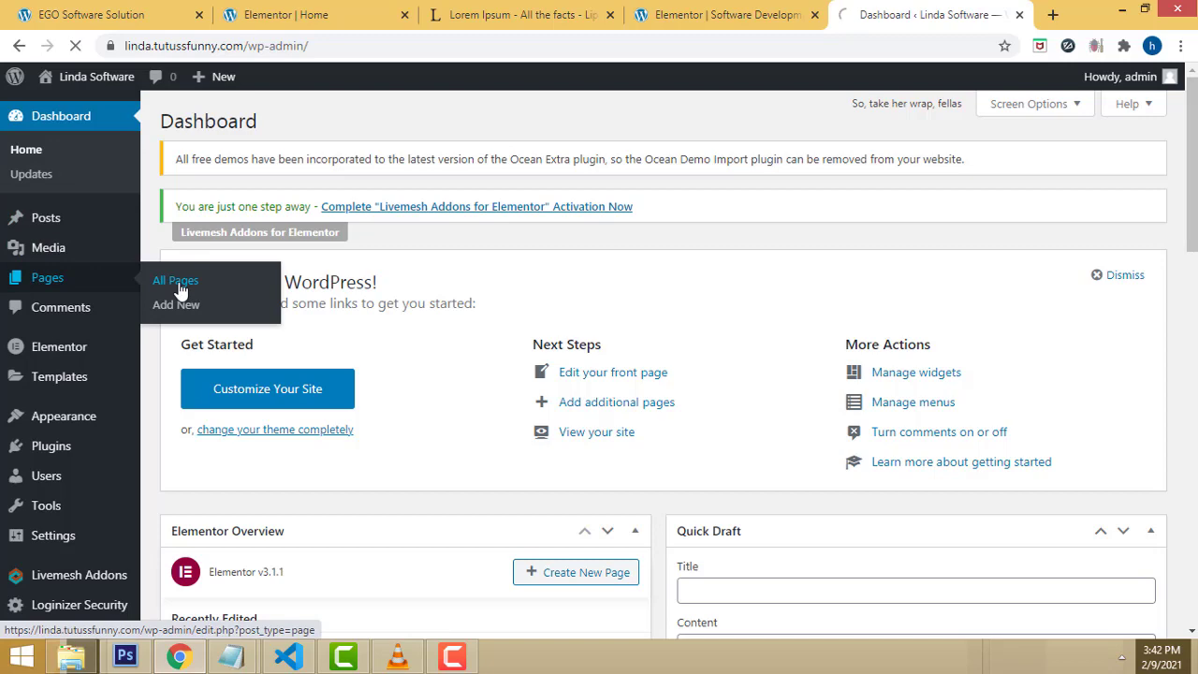
Step: Set the Web Development page's content layout to Full Width / Contained and open it in Elementor
{"action": "scroll", "coordinate": [474, 395], "scroll_direction": "down", "scroll_amount": 1}
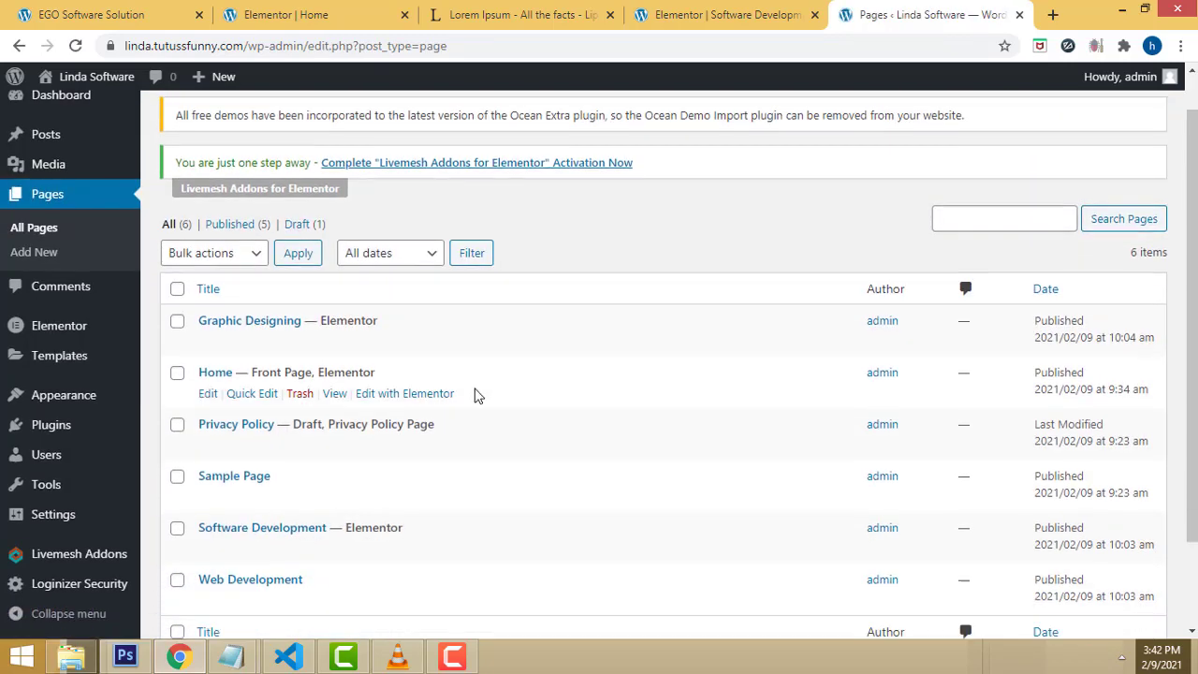
{"action": "scroll", "coordinate": [474, 395], "scroll_direction": "down", "scroll_amount": 1}
{"action": "left_click", "coordinate": [207, 558]}
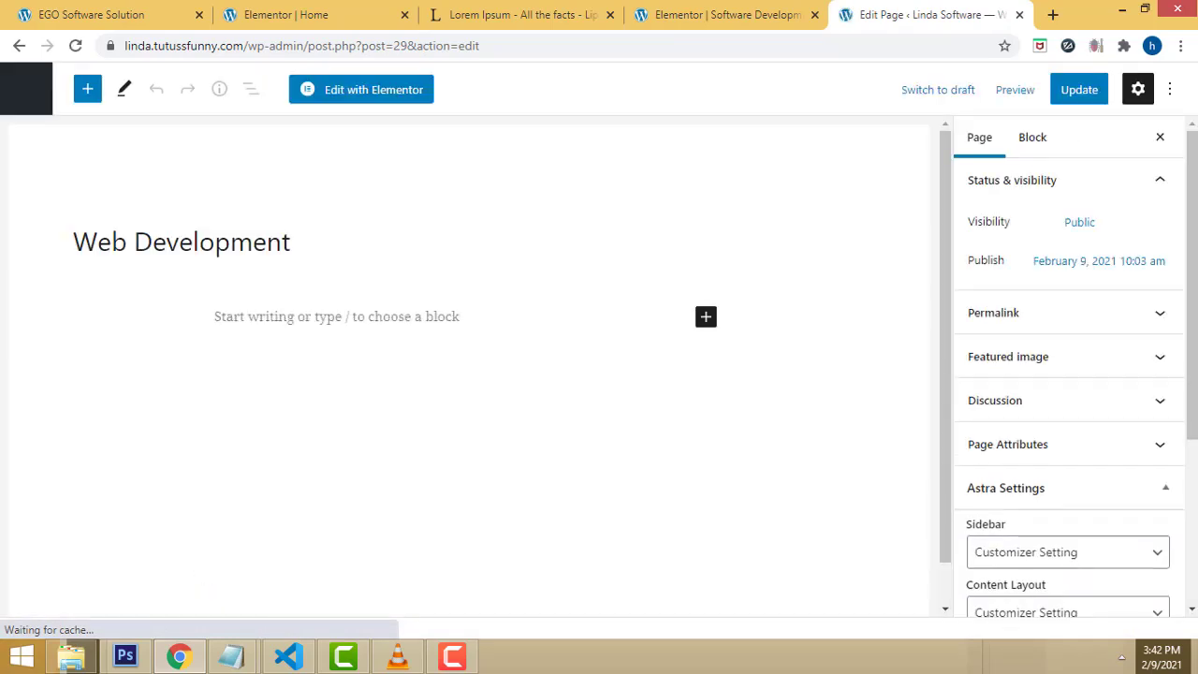
{"action": "scroll", "coordinate": [1163, 457], "scroll_direction": "down", "scroll_amount": 2}
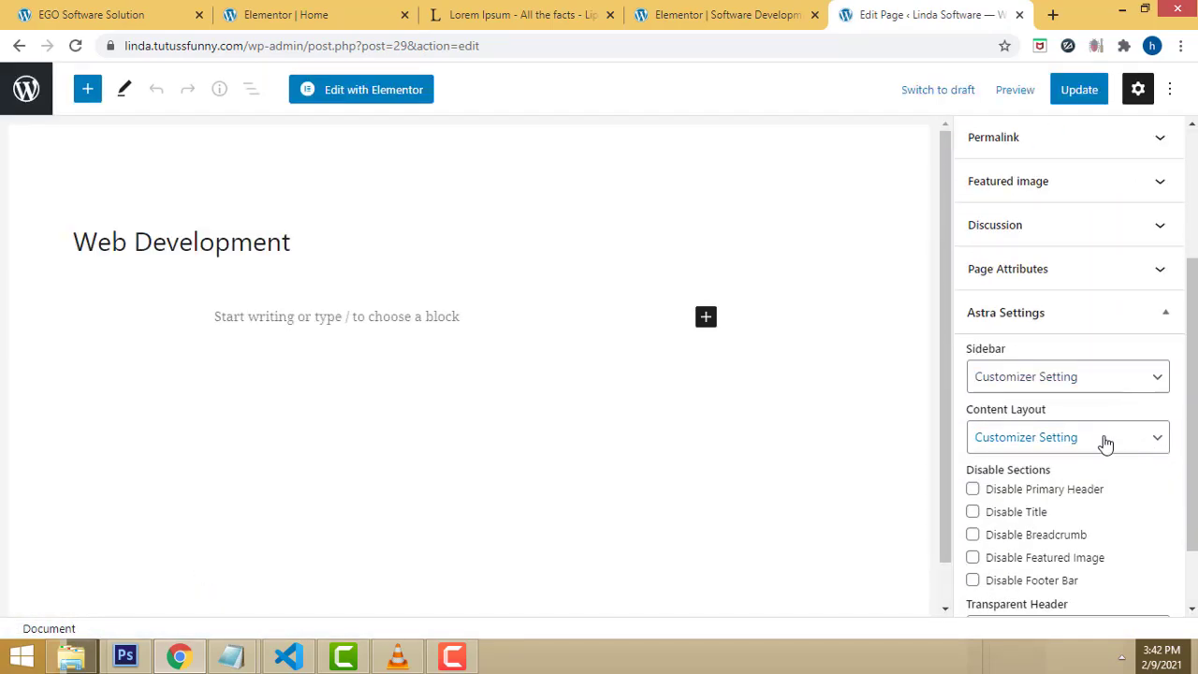
{"action": "left_click", "coordinate": [1104, 442]}
{"action": "left_click", "coordinate": [1054, 517]}
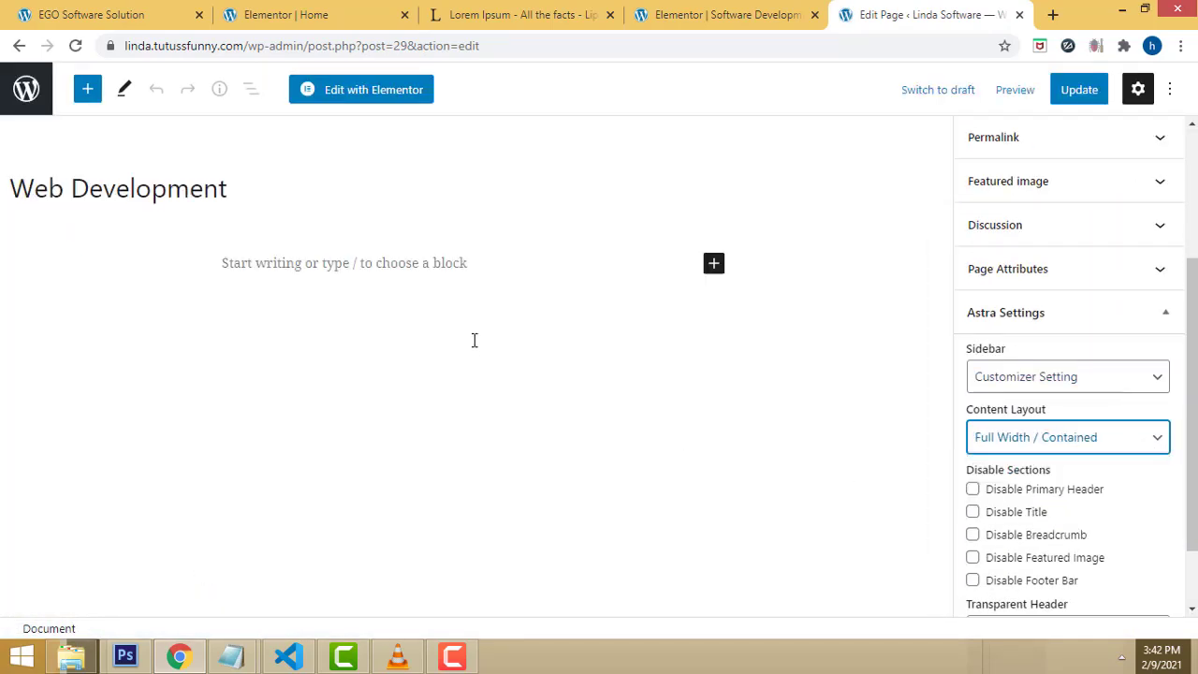
{"action": "left_click", "coordinate": [345, 101]}
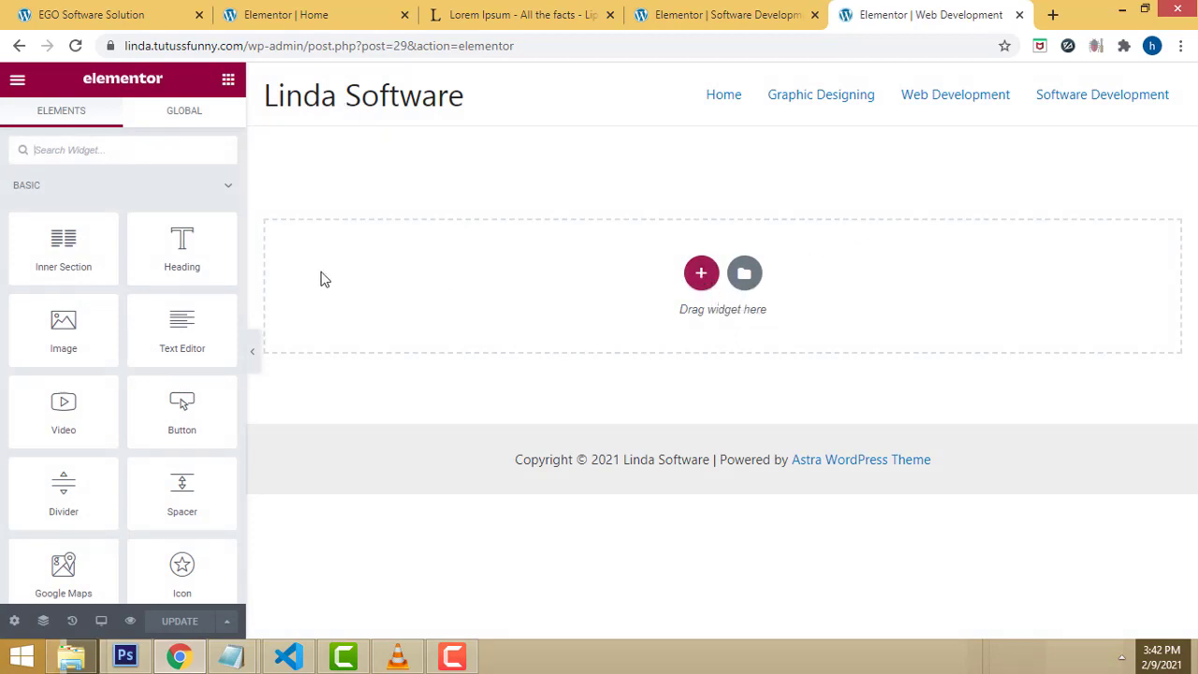
Step: Add a one-column section at the top with a Heading widget titled 'Software Development'
{"action": "left_click", "coordinate": [701, 273]}
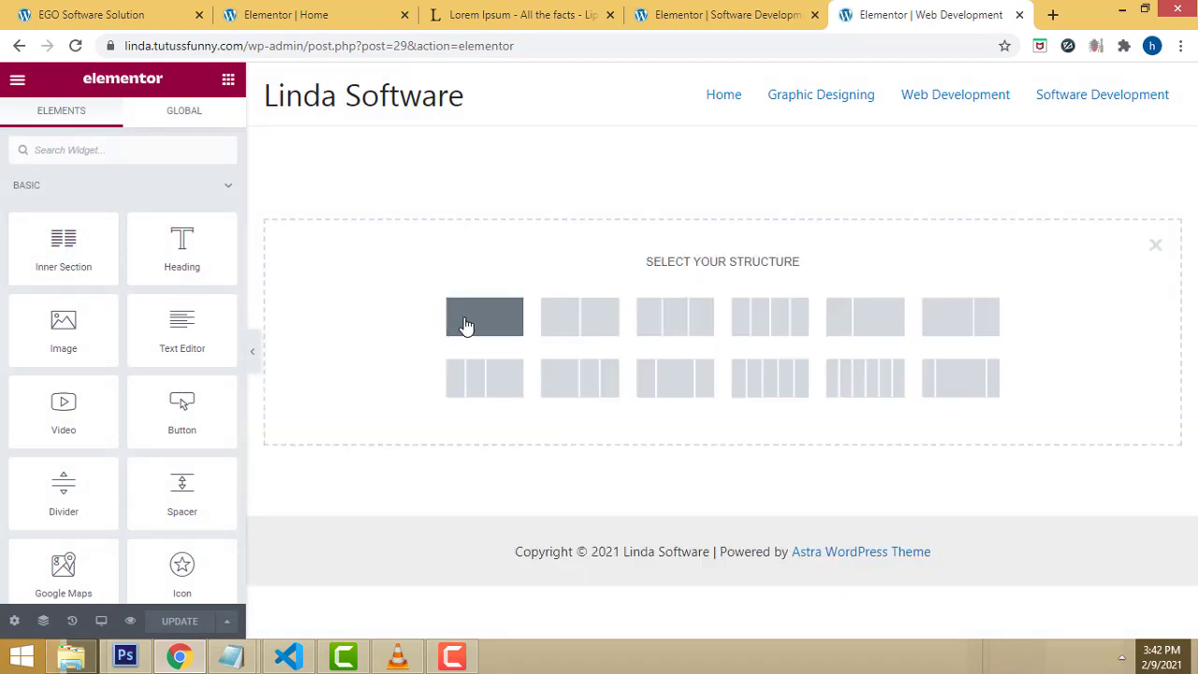
{"action": "left_click", "coordinate": [475, 323]}
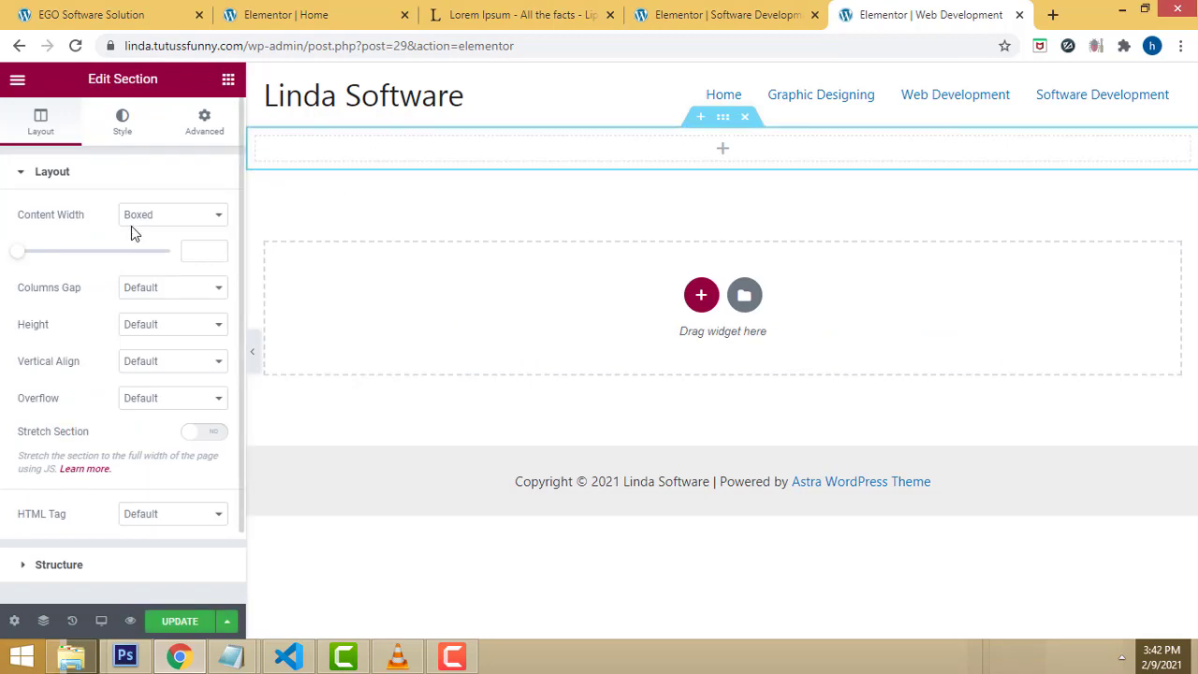
{"action": "left_click", "coordinate": [208, 122]}
{"action": "left_click", "coordinate": [227, 79]}
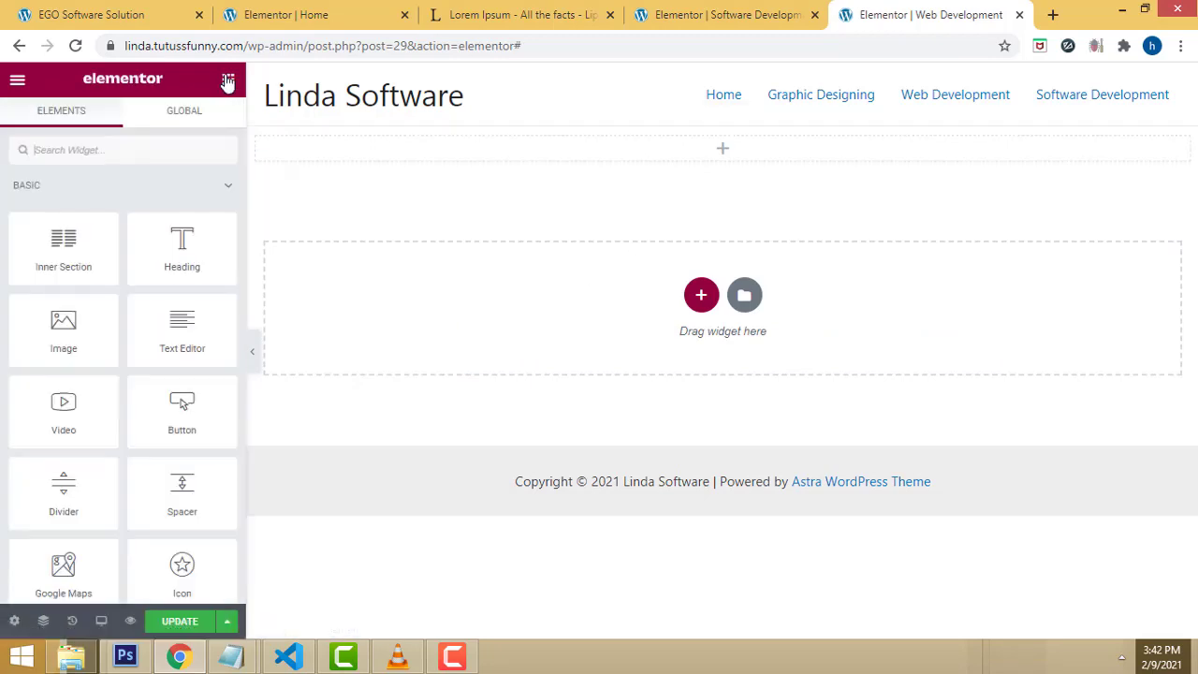
{"action": "left_click_drag", "start_coordinate": [182, 248], "coordinate": [706, 163]}
{"action": "triple_click", "coordinate": [574, 152]}
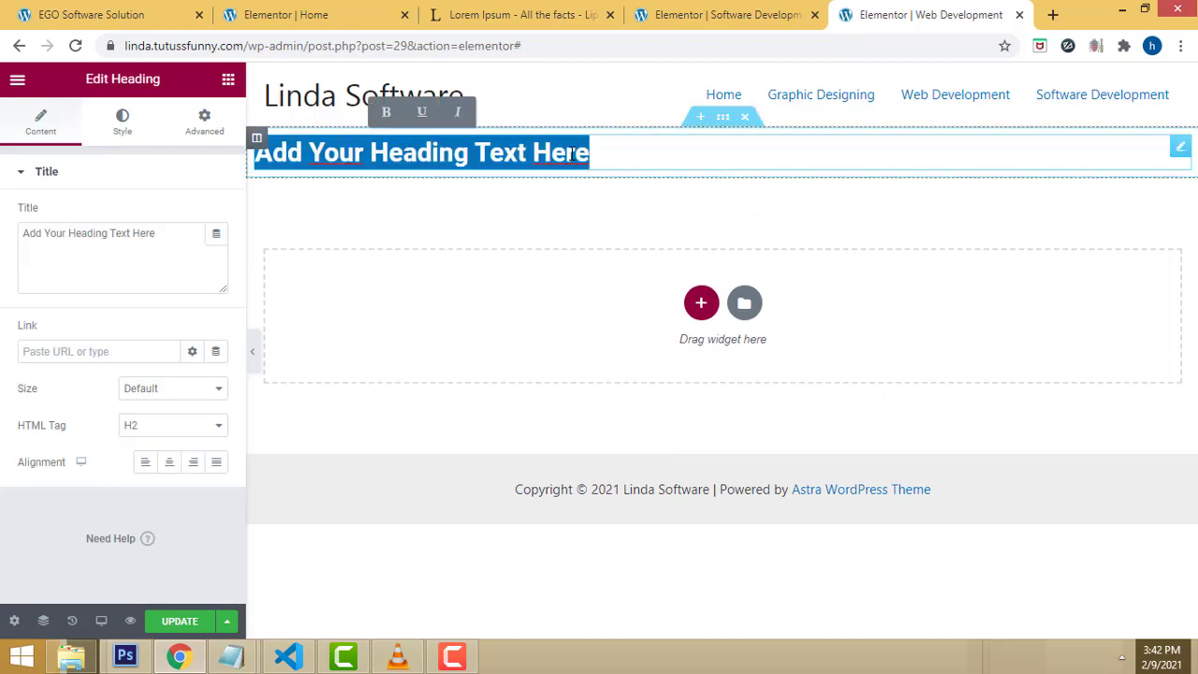
{"action": "triple_click", "coordinate": [165, 235]}
{"action": "type", "text": "Software"}
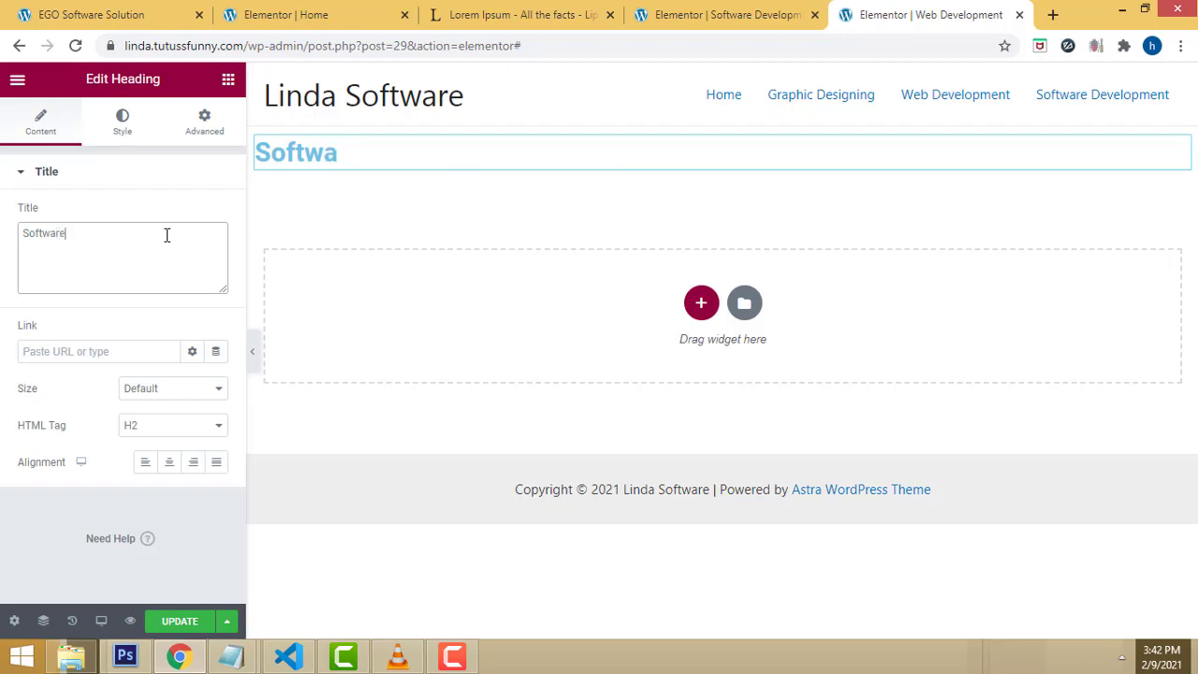
{"action": "type", "text": " Devel"}
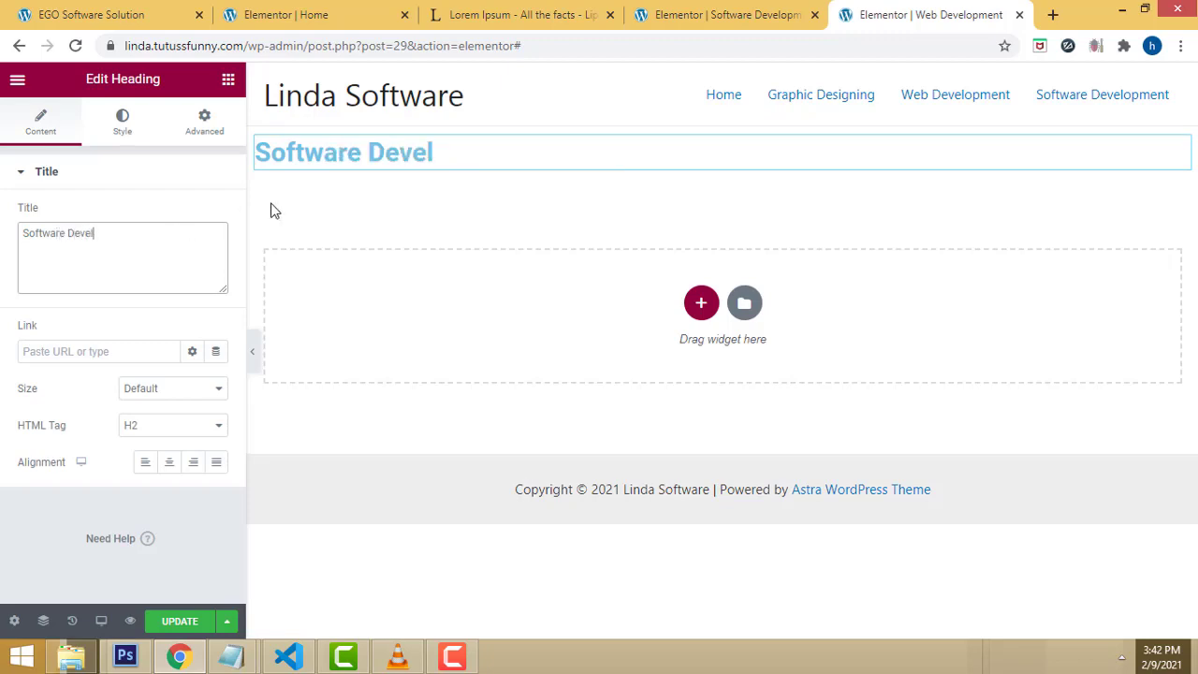
{"action": "type", "text": "opment"}
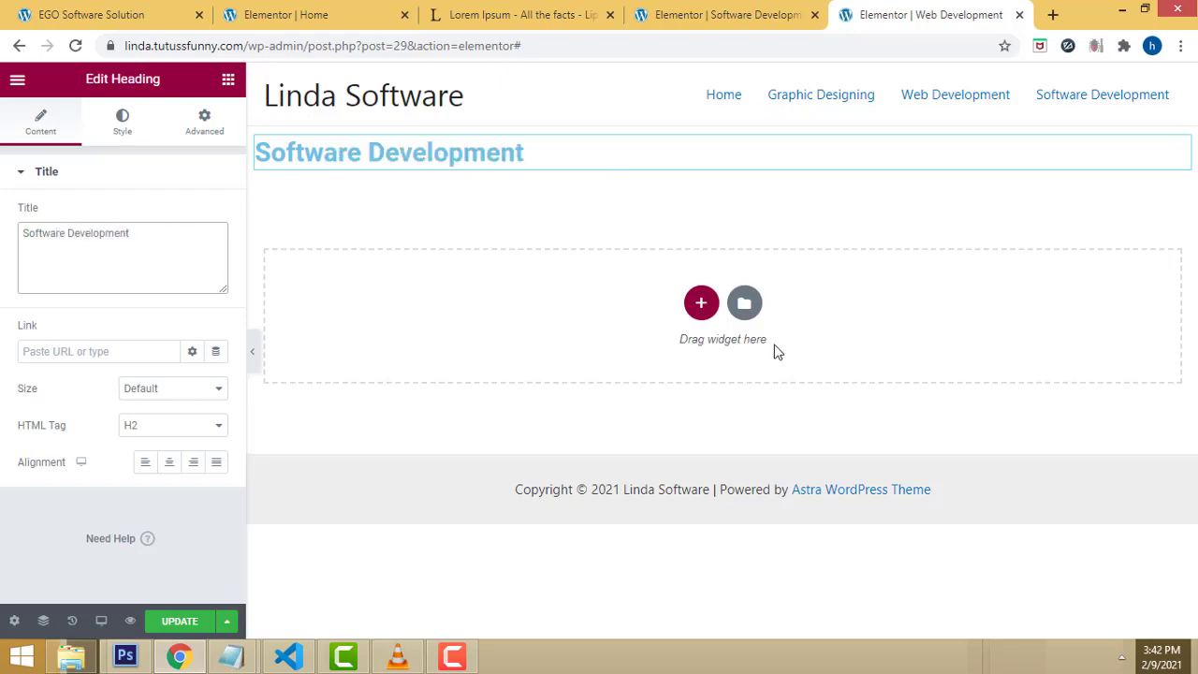
{"action": "left_click", "coordinate": [227, 80]}
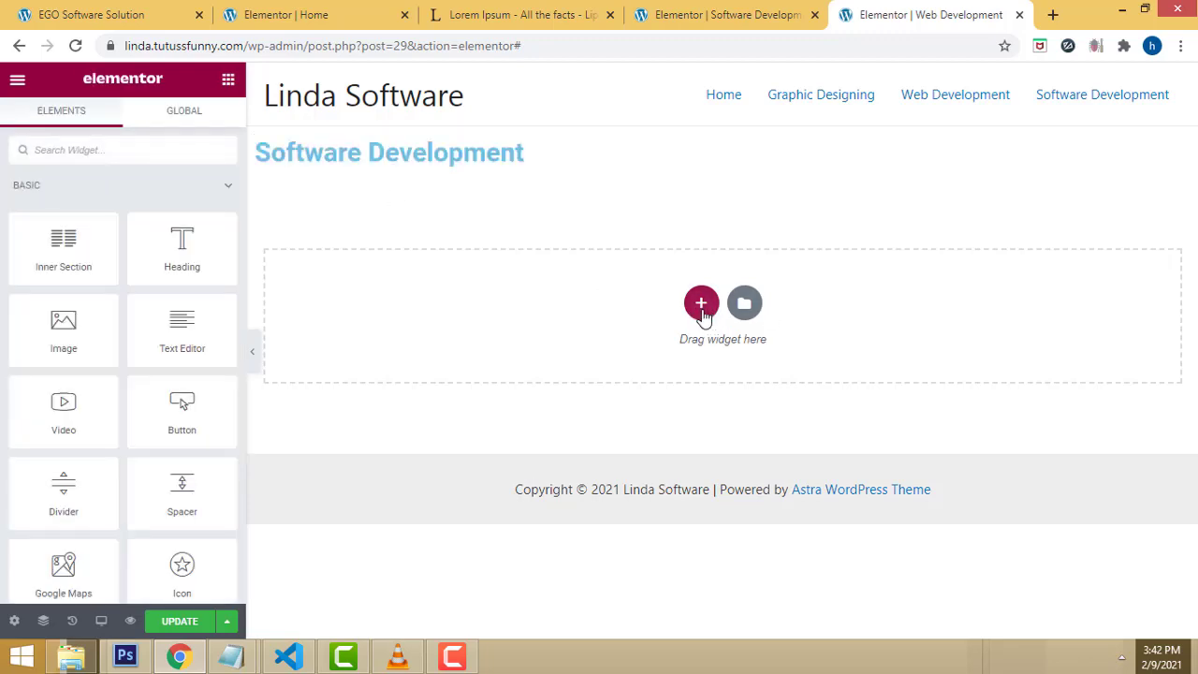
Step: Add a two-column section below the heading with the VW logo image in the left column
{"action": "left_click", "coordinate": [701, 303]}
{"action": "left_click", "coordinate": [581, 364]}
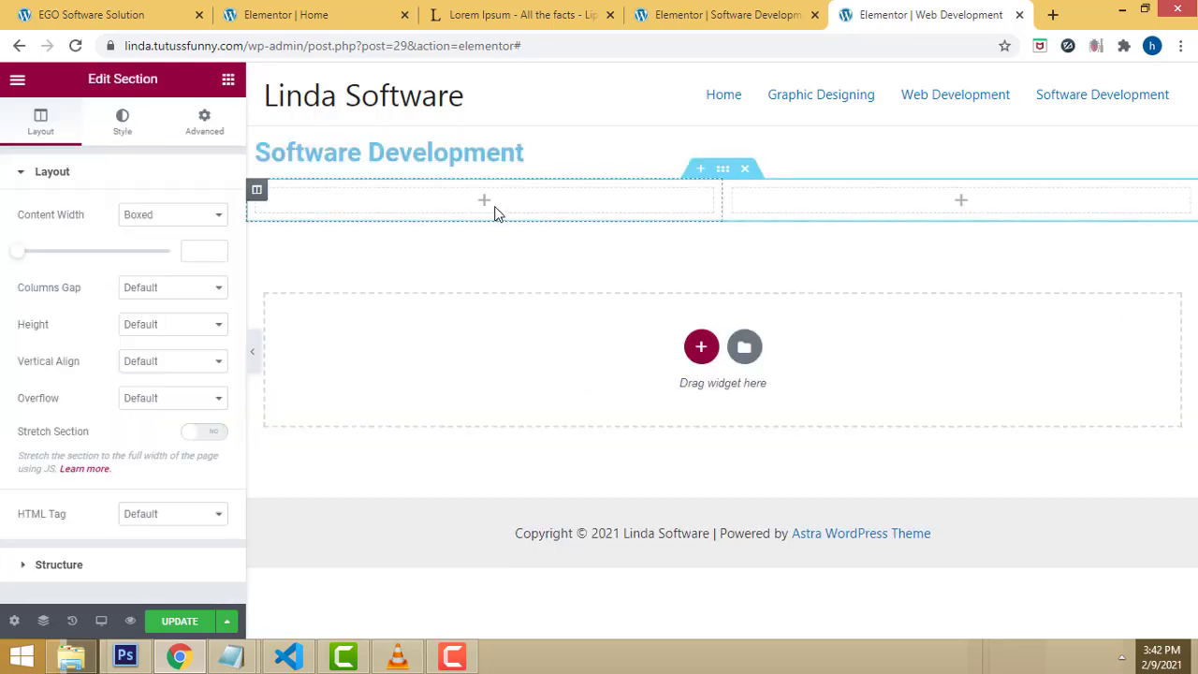
{"action": "left_click", "coordinate": [227, 84]}
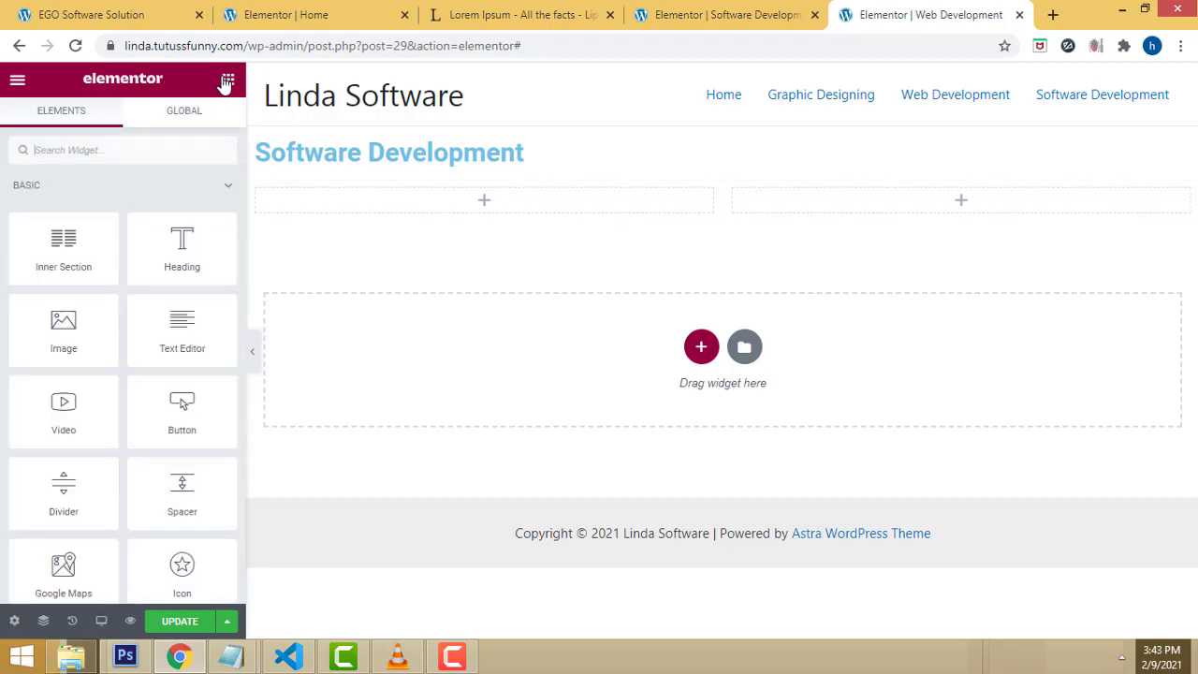
{"action": "left_click_drag", "start_coordinate": [59, 342], "coordinate": [481, 219]}
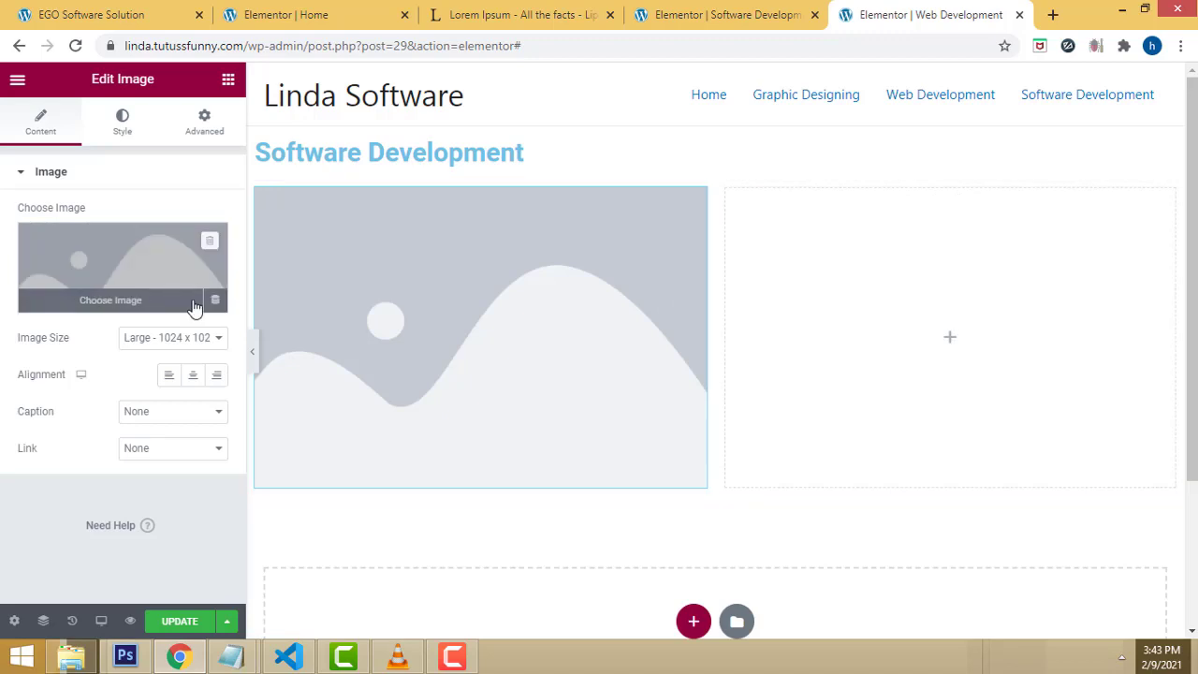
{"action": "left_click", "coordinate": [193, 309]}
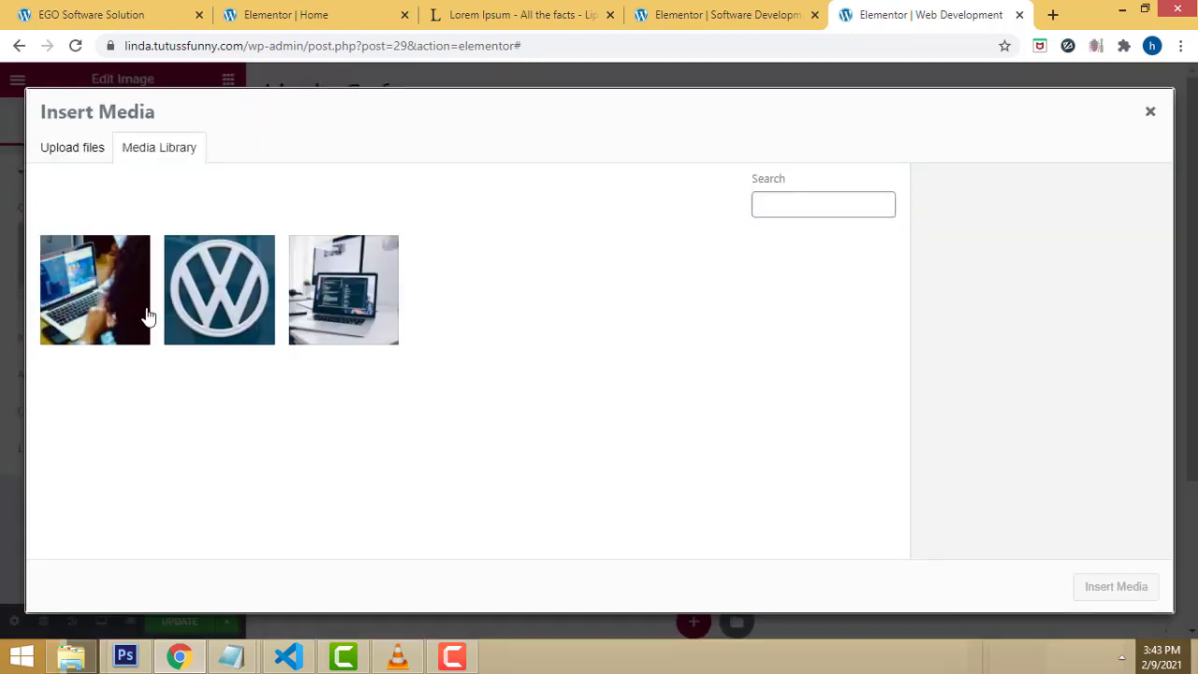
{"action": "left_click", "coordinate": [313, 318]}
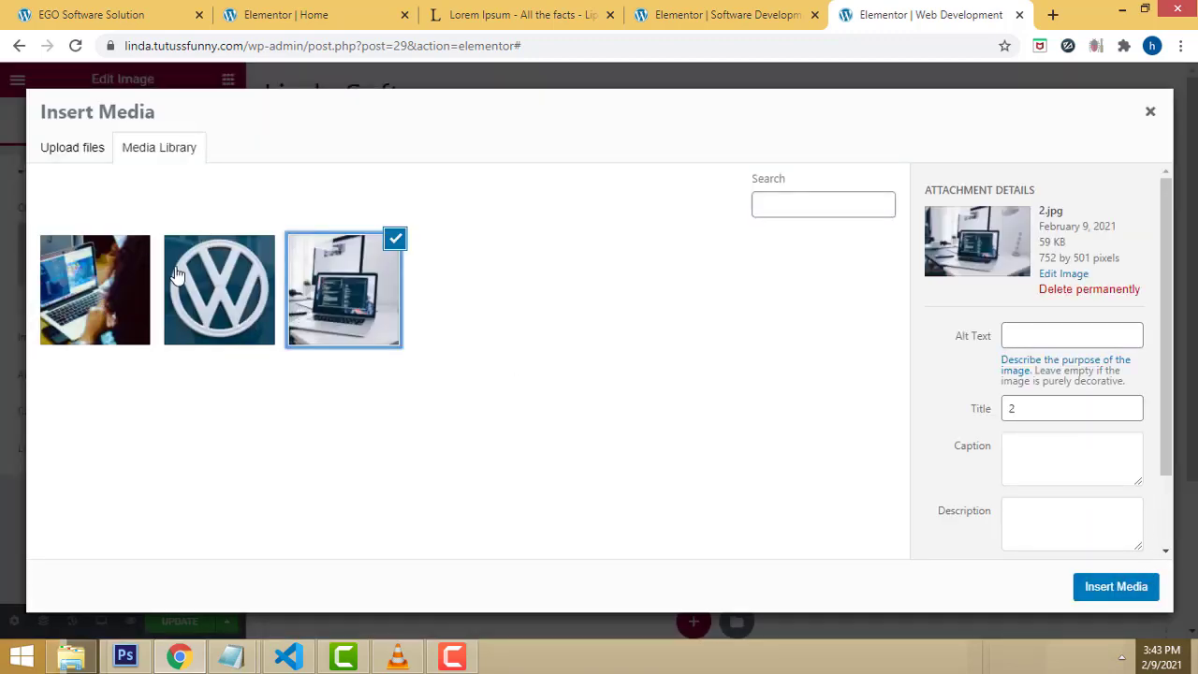
{"action": "left_click", "coordinate": [206, 288]}
{"action": "left_click", "coordinate": [1116, 587]}
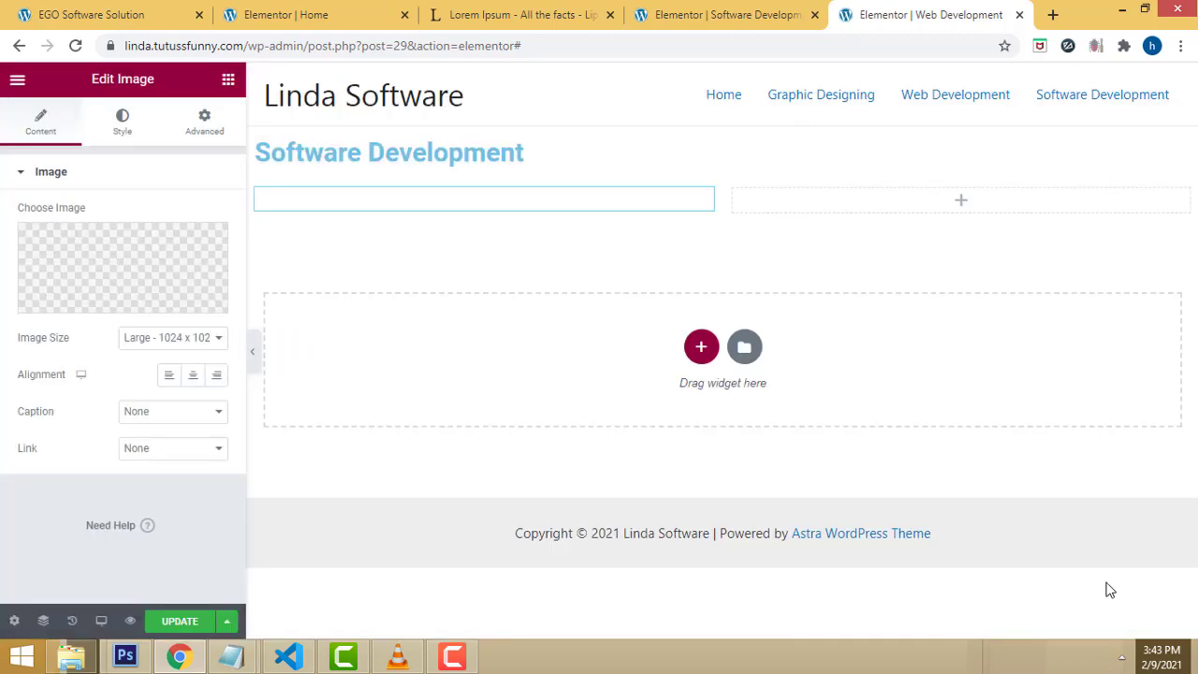
Step: Place a lorem ipsum Text Editor block in the right column and save the page
{"action": "left_click", "coordinate": [788, 237]}
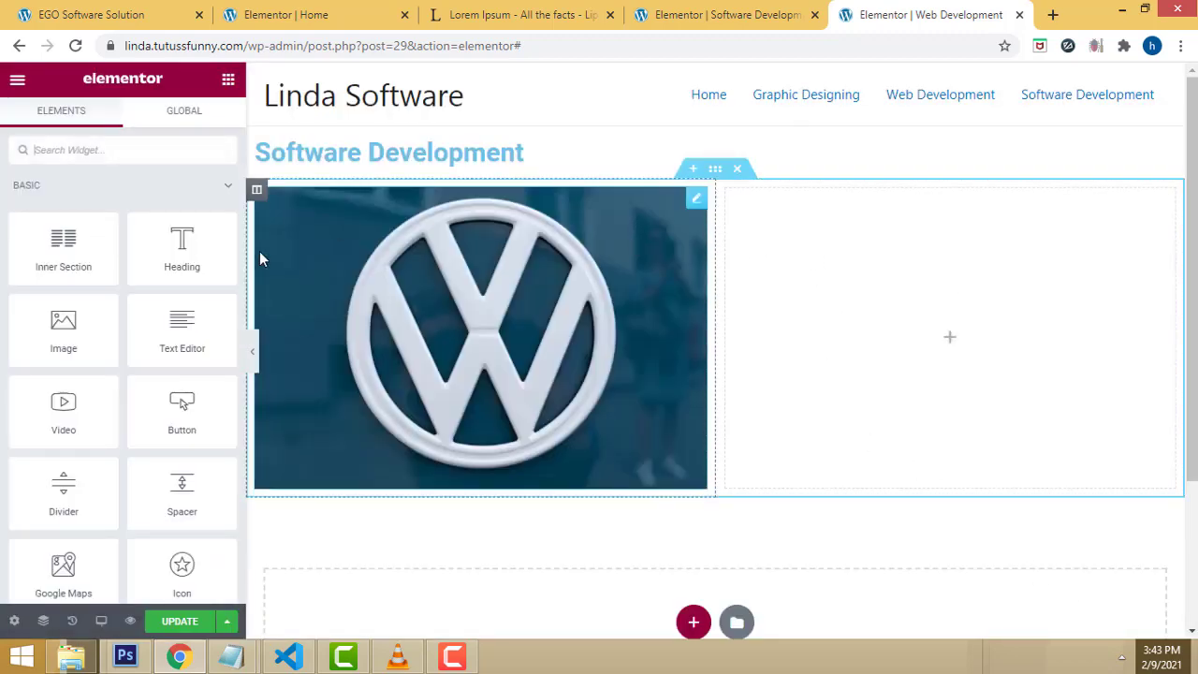
{"action": "left_click_drag", "start_coordinate": [182, 328], "coordinate": [796, 238]}
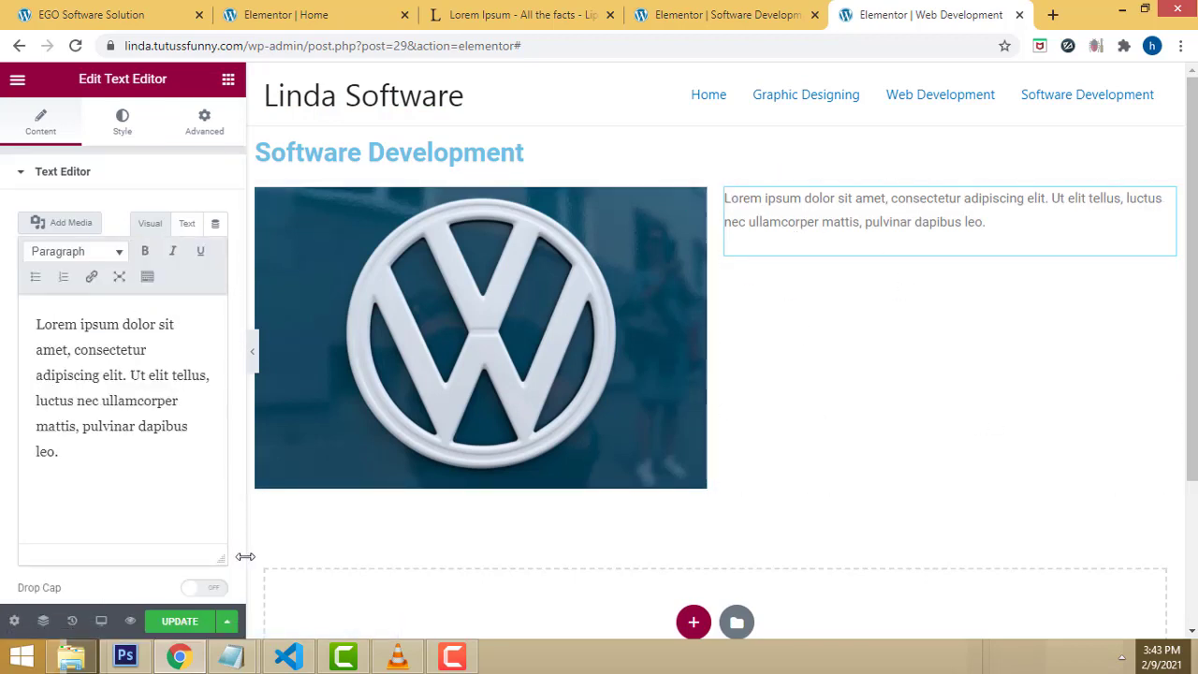
{"action": "left_click", "coordinate": [186, 631]}
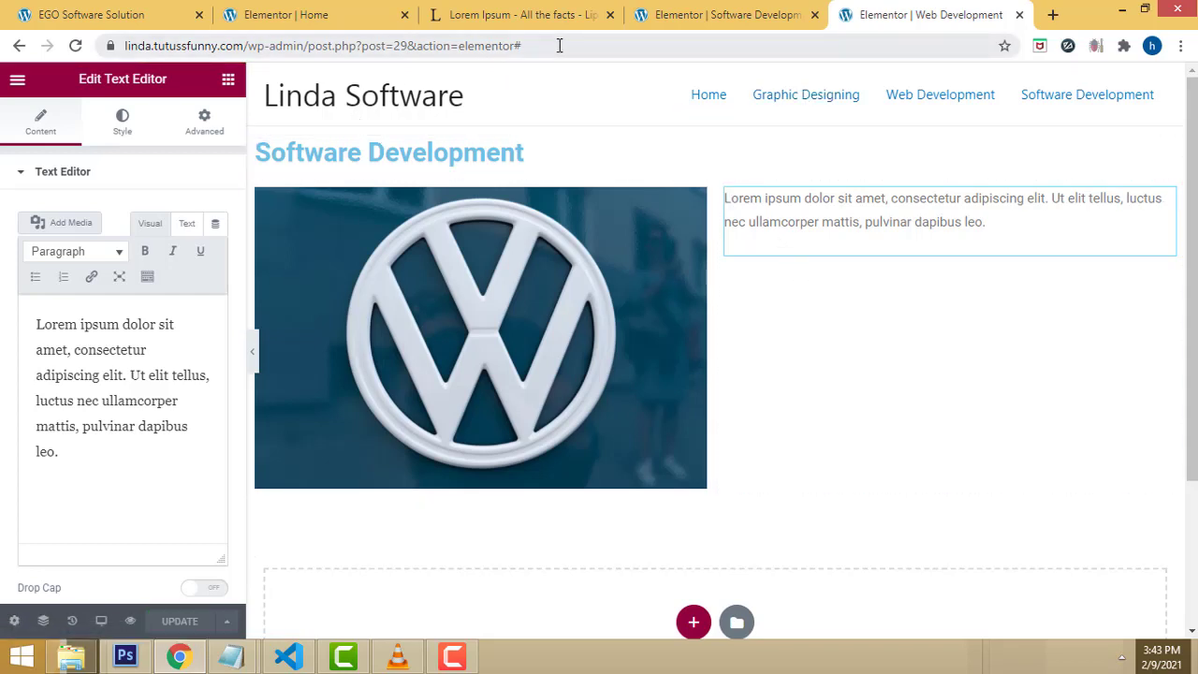
Step: Load the live site in a new browser tab from the copied address
{"action": "left_click_drag", "start_coordinate": [559, 44], "coordinate": [3, 49]}
{"action": "key", "text": "ctrl+c"}
{"action": "left_click", "coordinate": [1049, 15]}
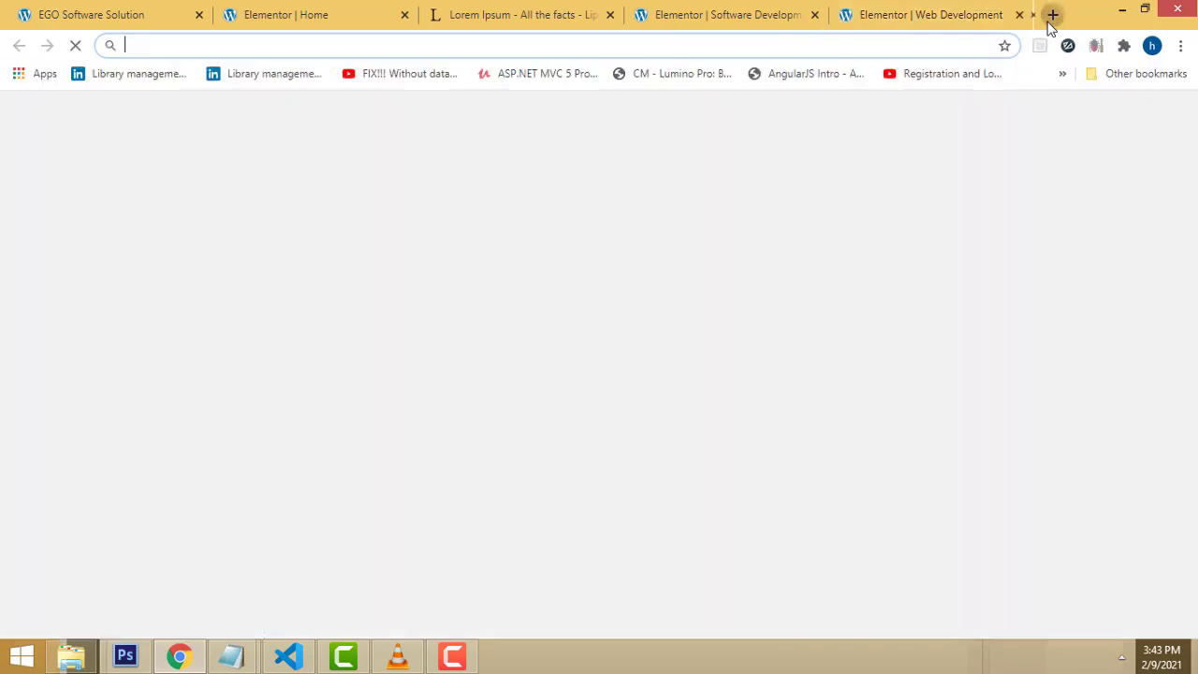
{"action": "key", "text": "ctrl+v"}
{"action": "key", "text": "Return"}
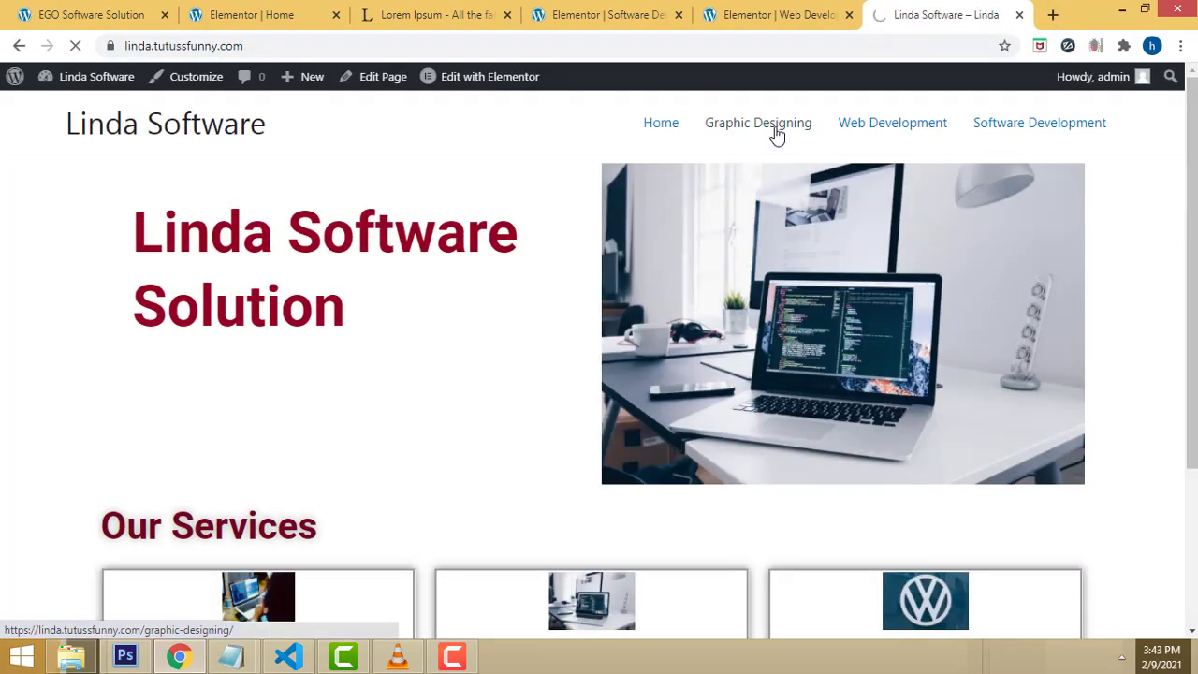
Step: Preview the live Graphic Designing, Web Development and Software Development pages, then select the editor's heading
{"action": "left_click", "coordinate": [776, 132]}
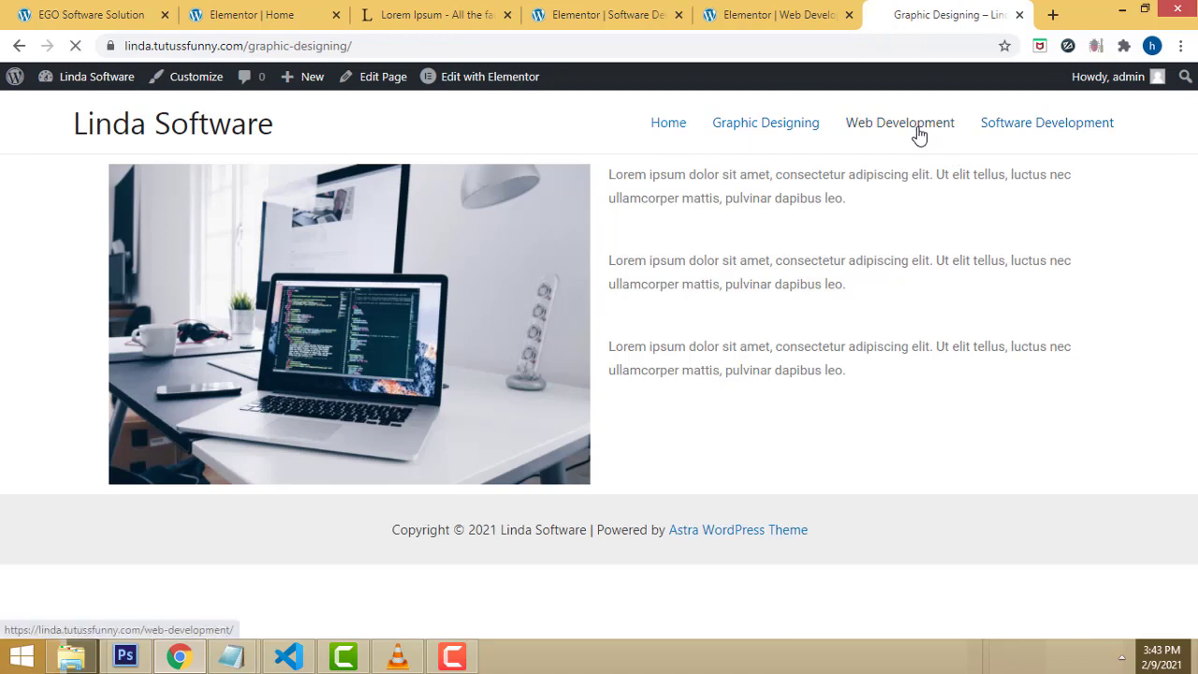
{"action": "left_click", "coordinate": [915, 131]}
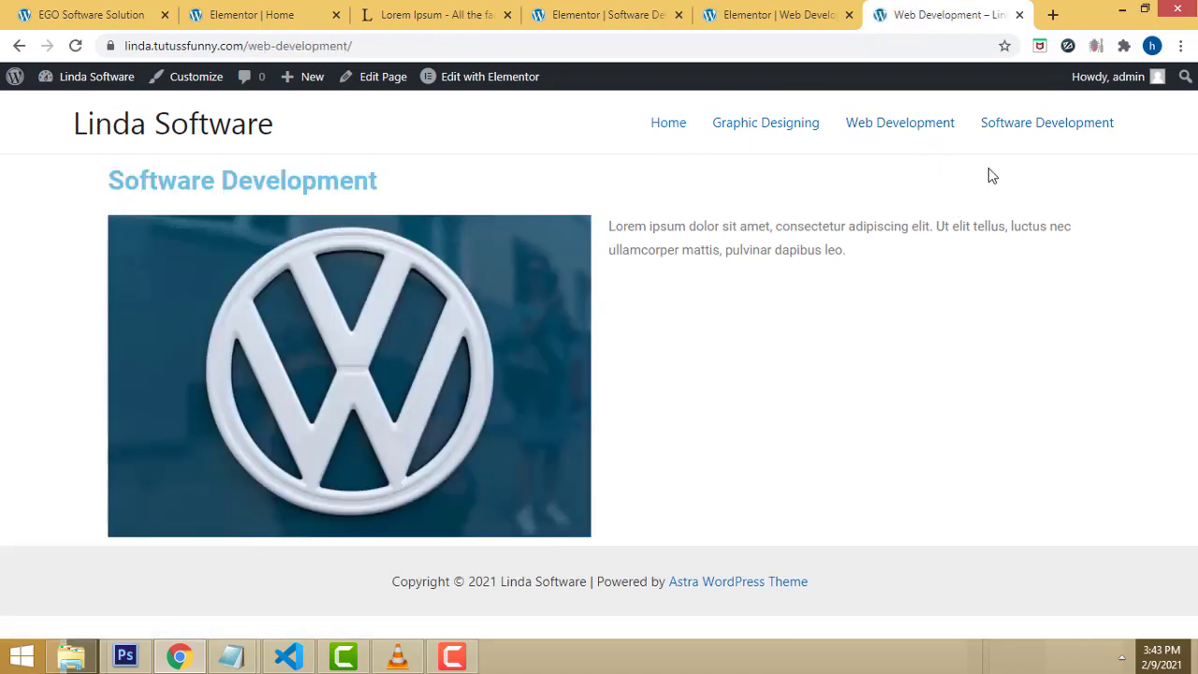
{"action": "left_click", "coordinate": [913, 138]}
{"action": "left_click", "coordinate": [1042, 128]}
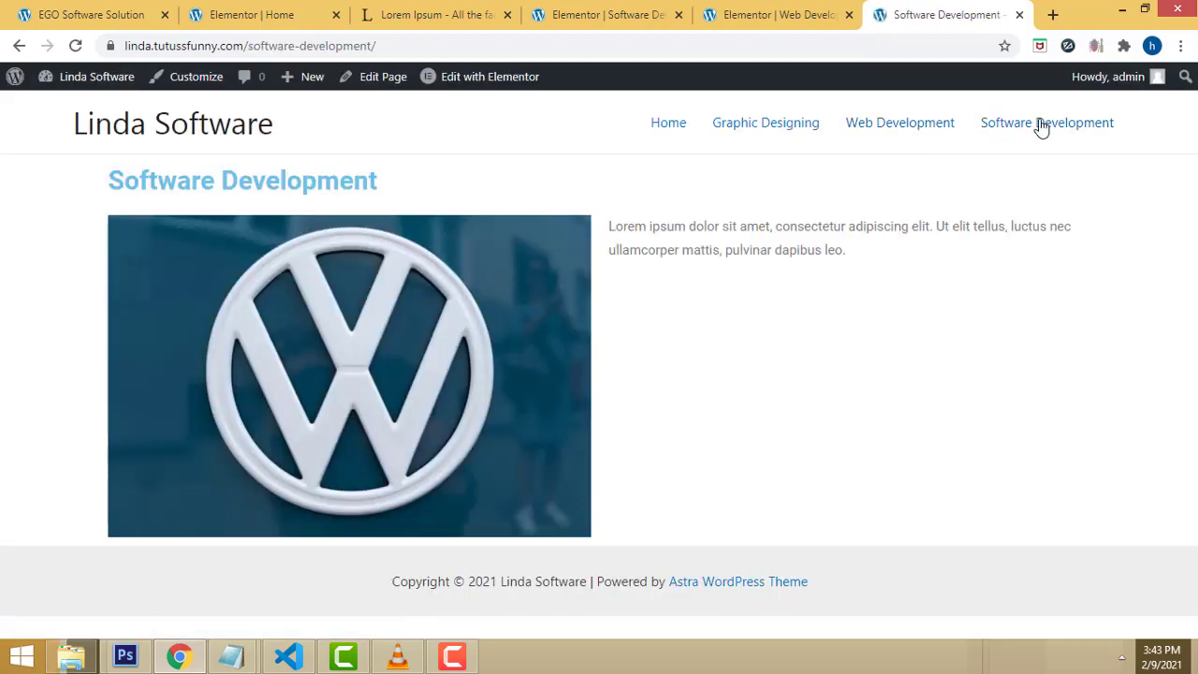
{"action": "left_click", "coordinate": [912, 139]}
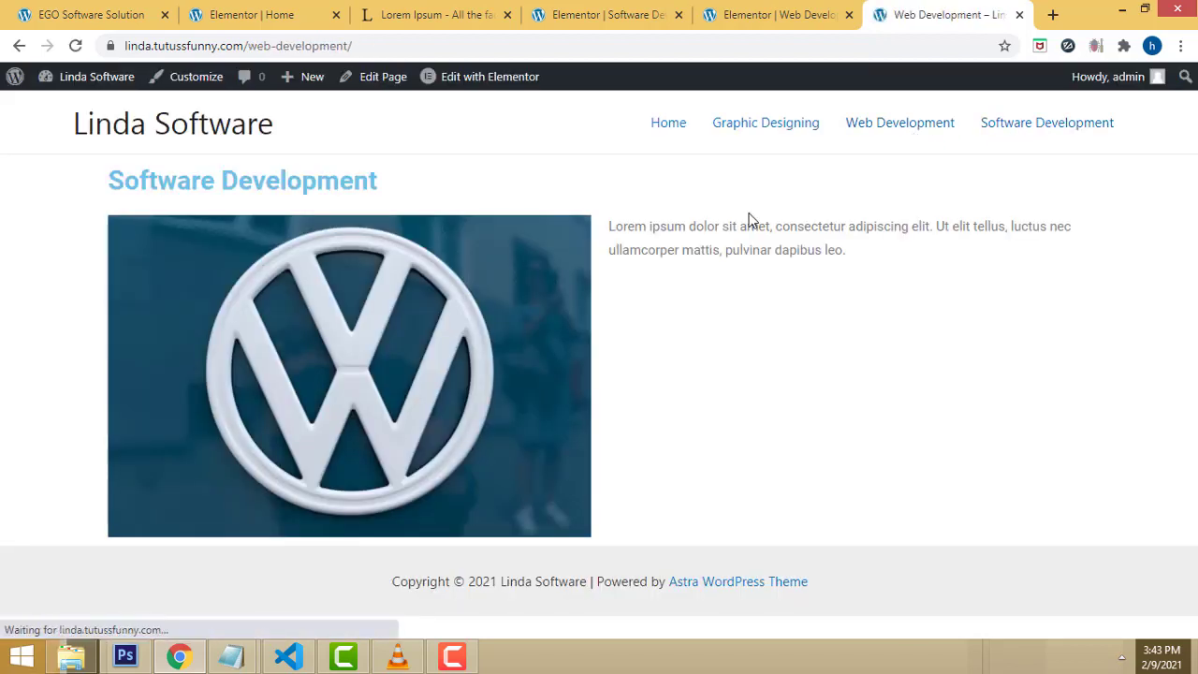
{"action": "left_click", "coordinate": [739, 13]}
{"action": "left_click", "coordinate": [349, 147]}
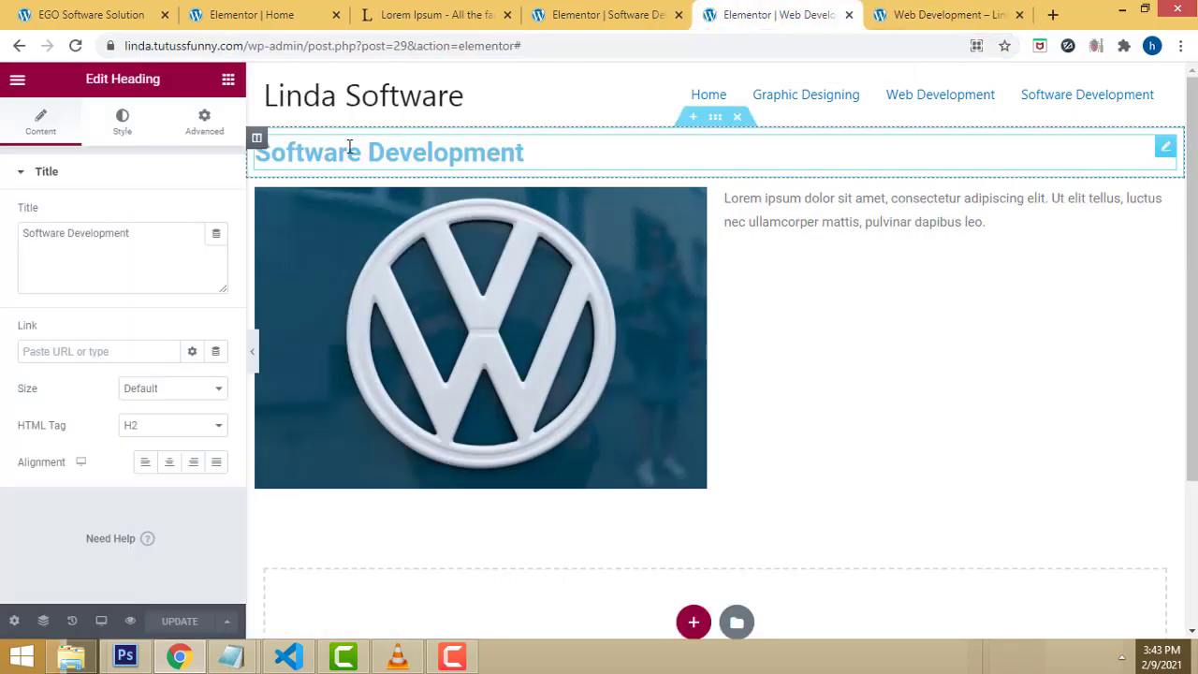
Step: Replace 'Software' with 'web' in the heading title, save, and check the live page
{"action": "left_click_drag", "start_coordinate": [65, 229], "coordinate": [2, 223]}
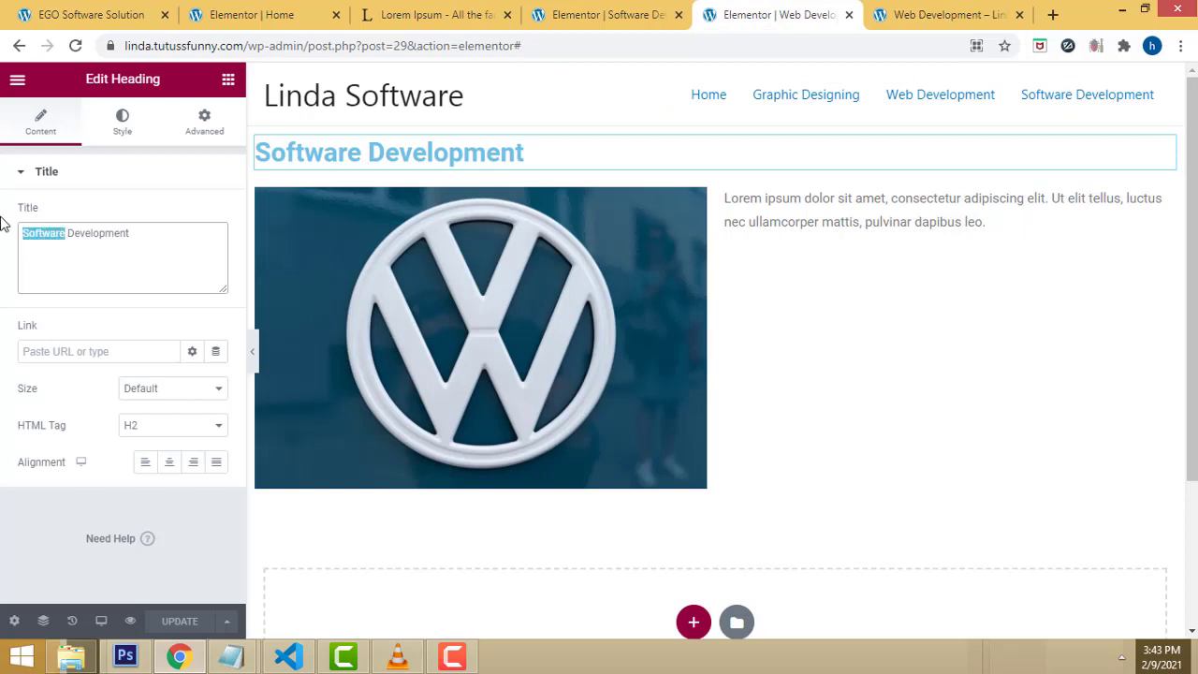
{"action": "type", "text": "w"}
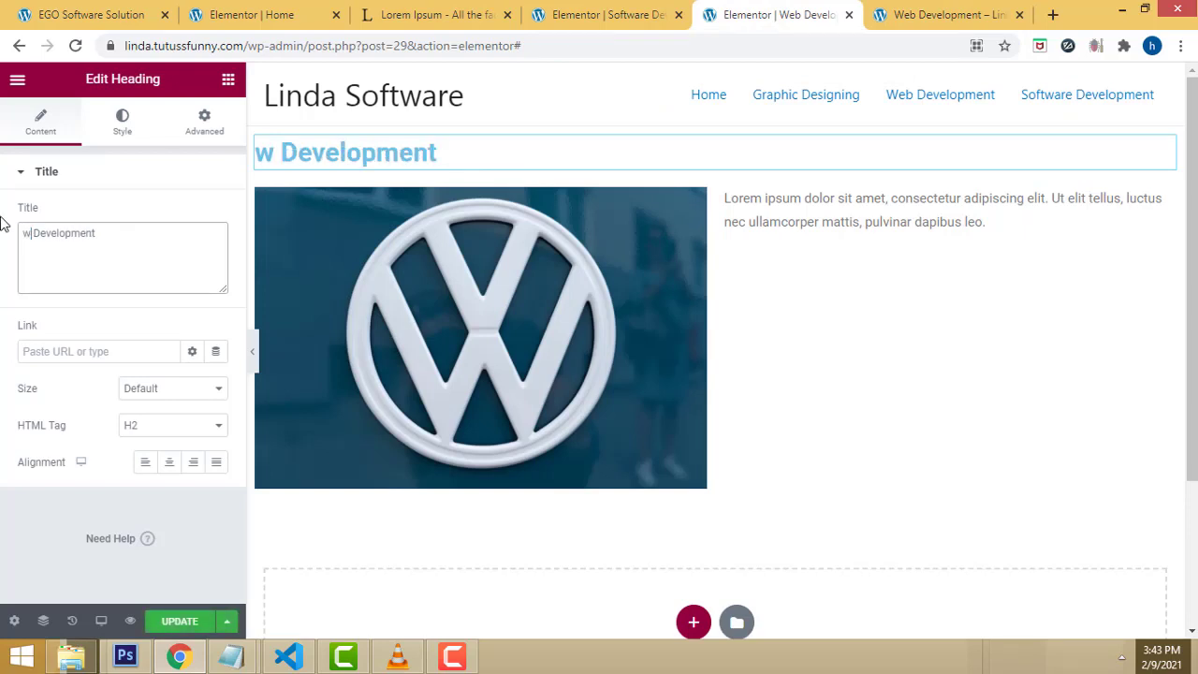
{"action": "type", "text": "eb"}
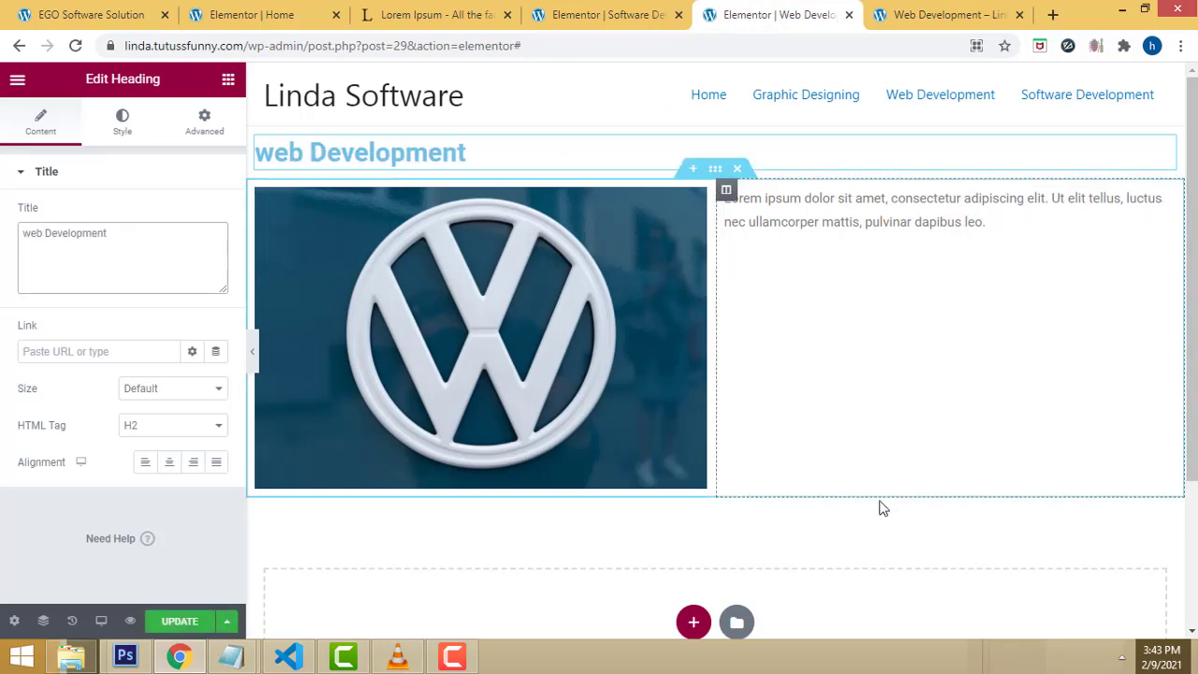
{"action": "left_click", "coordinate": [168, 624]}
{"action": "left_click", "coordinate": [917, 9]}
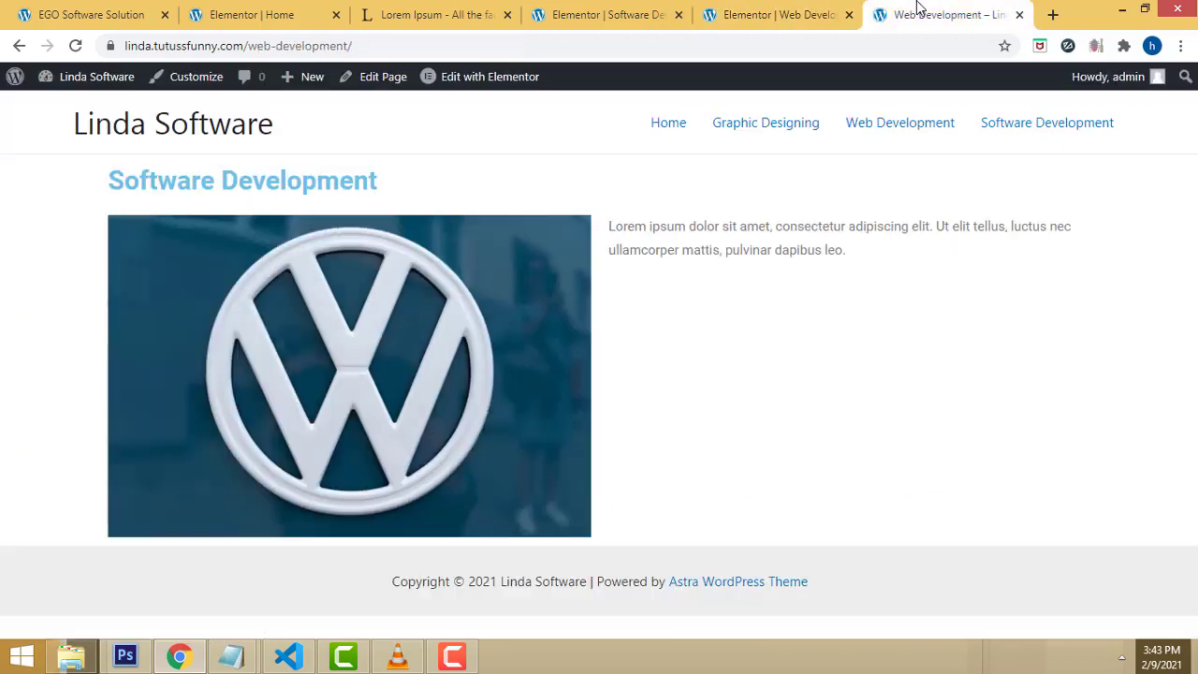
{"action": "left_click", "coordinate": [75, 46]}
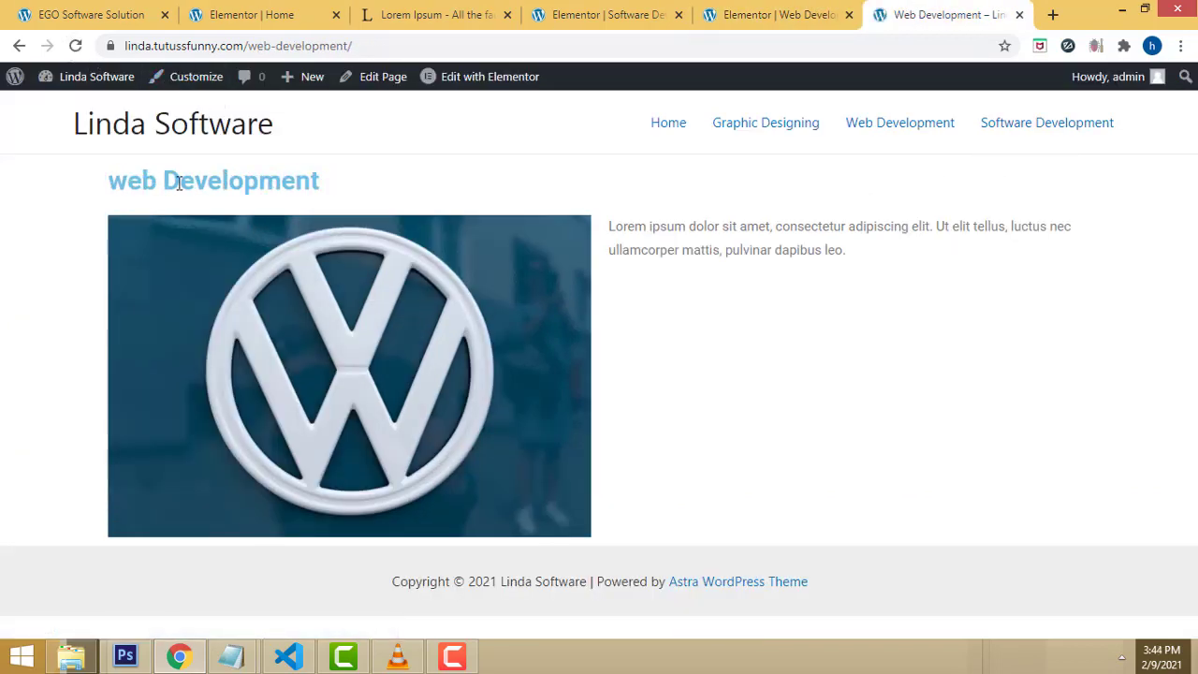
Step: Capitalise the heading to 'Web Development', save, and check the live page again
{"action": "left_click", "coordinate": [748, 11]}
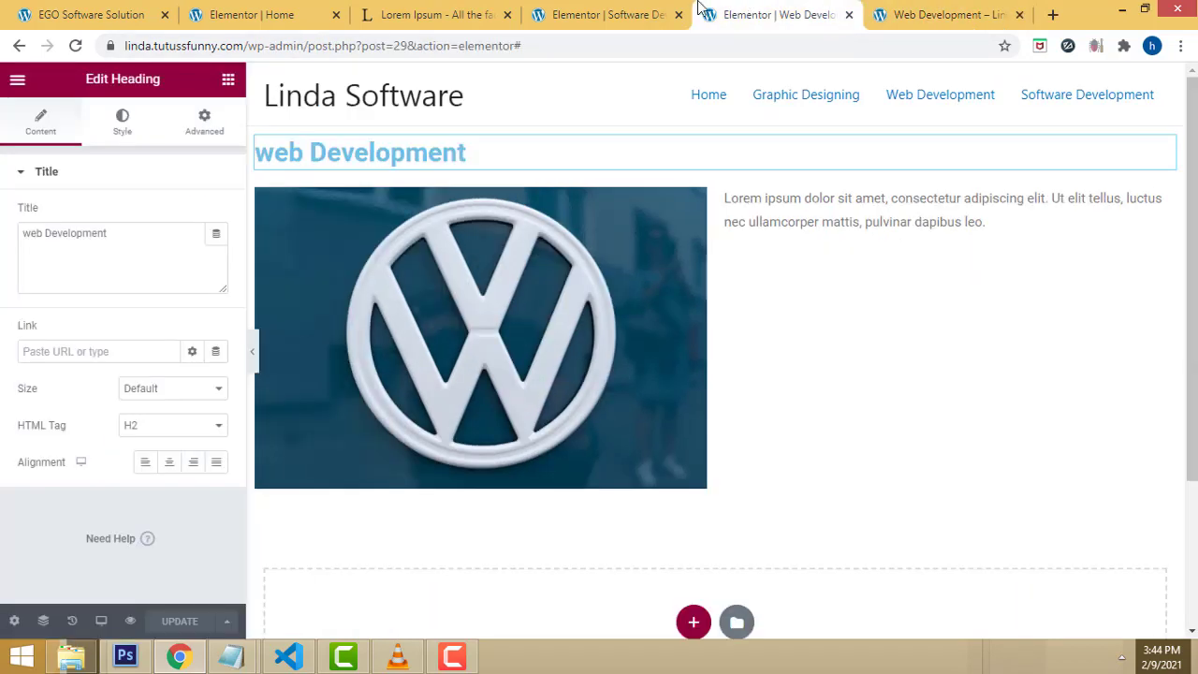
{"action": "left_click_drag", "start_coordinate": [31, 232], "coordinate": [21, 230]}
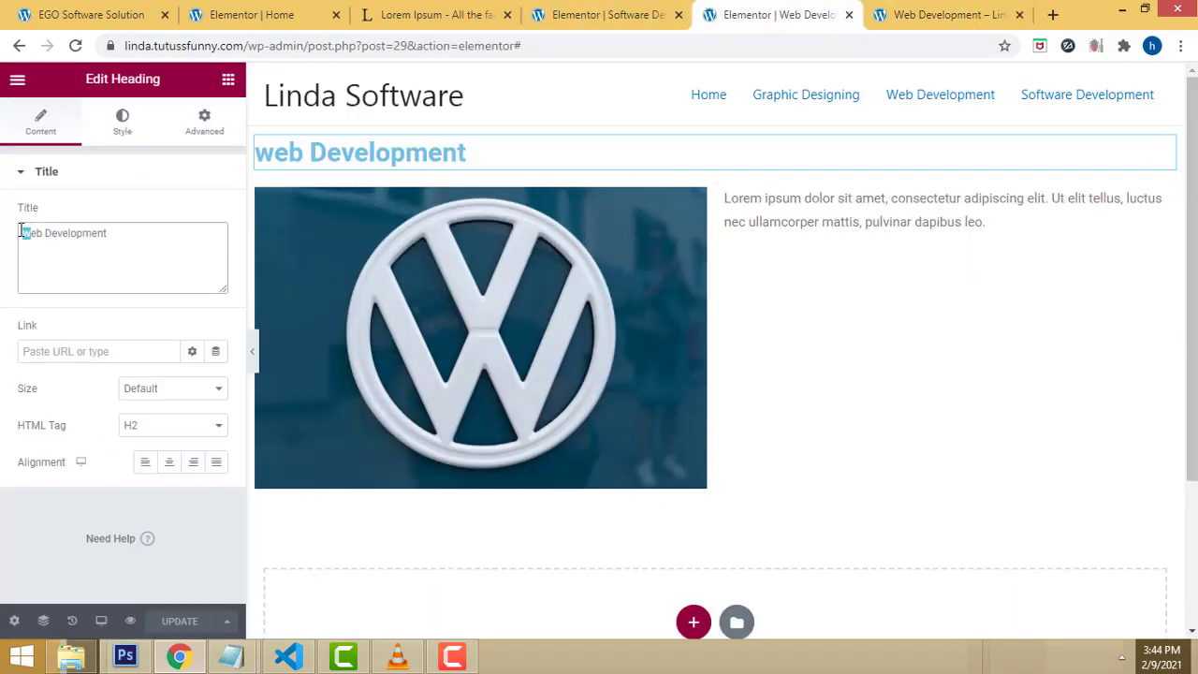
{"action": "type", "text": "W"}
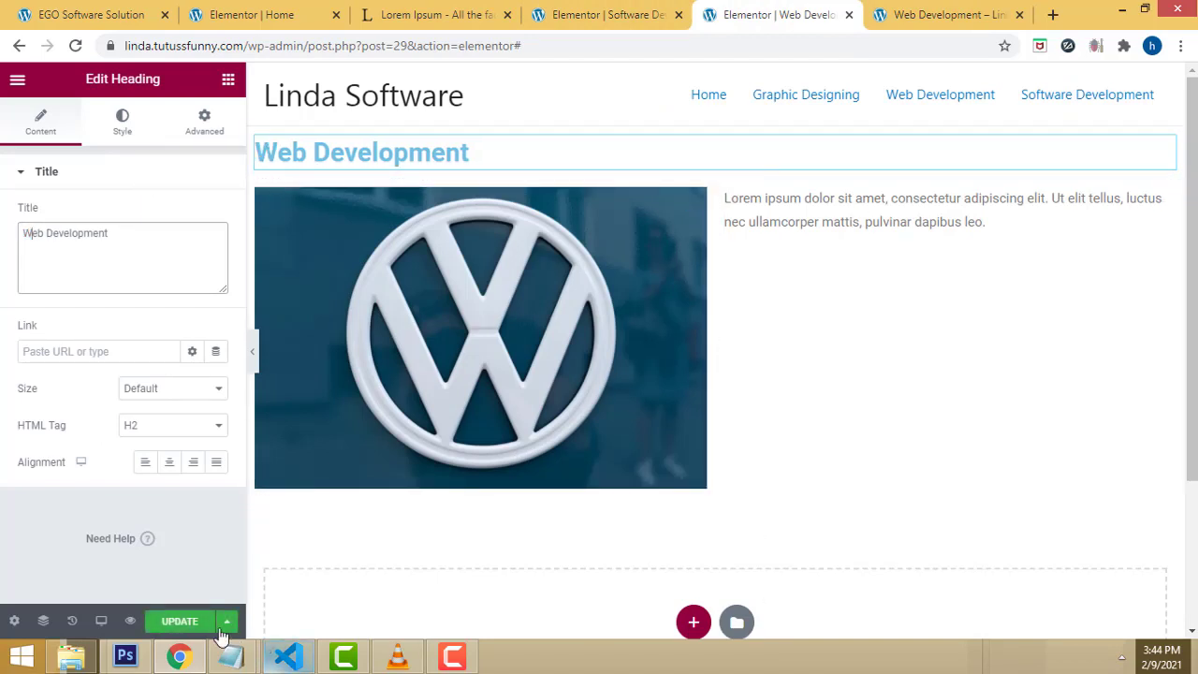
{"action": "left_click", "coordinate": [181, 621]}
{"action": "left_click", "coordinate": [947, 13]}
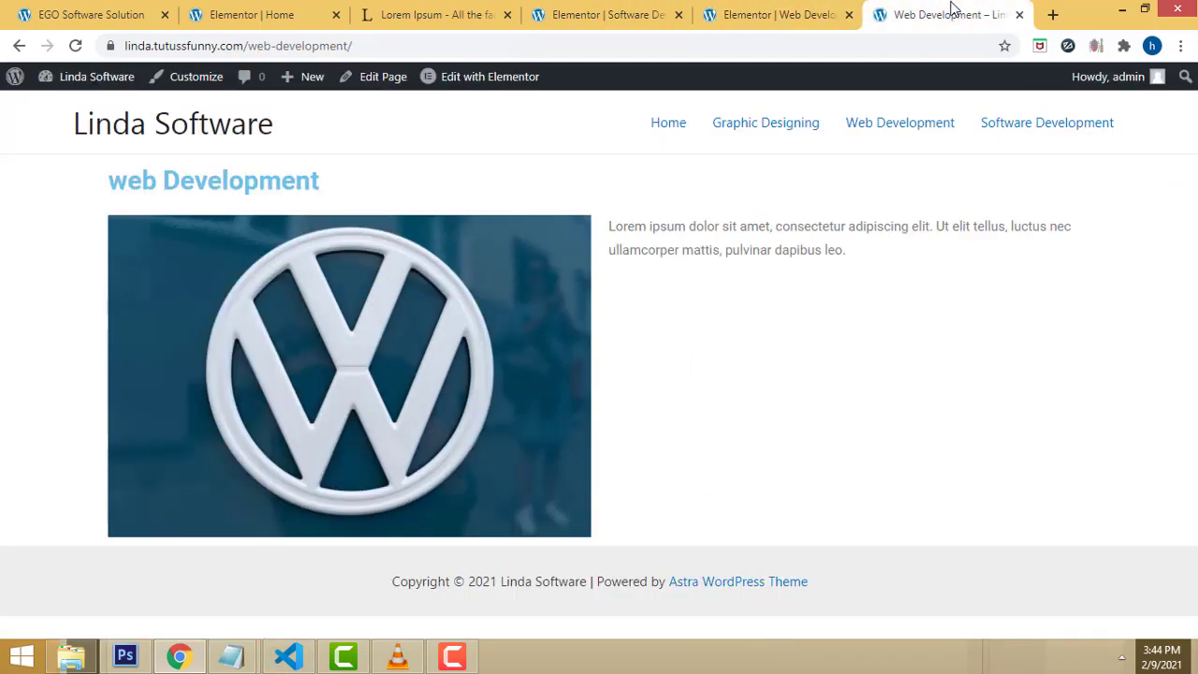
Step: Recheck the live pages, then close the Web Development and Software Development editor tabs
{"action": "left_click", "coordinate": [74, 46]}
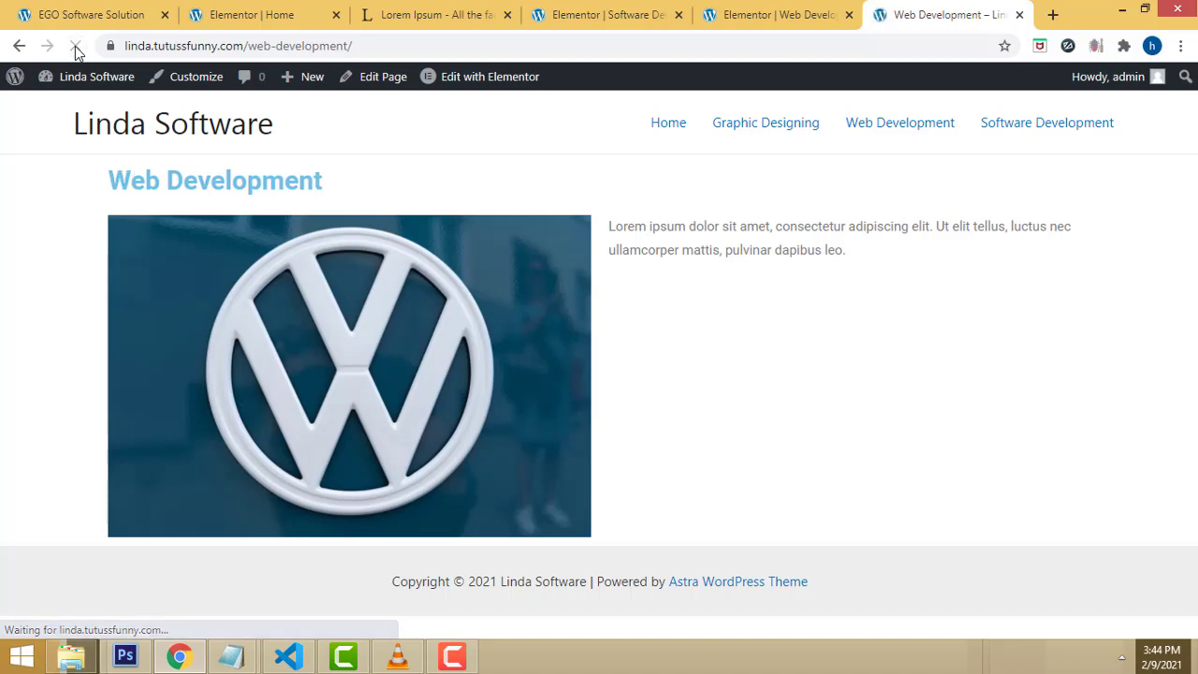
{"action": "left_click", "coordinate": [754, 123]}
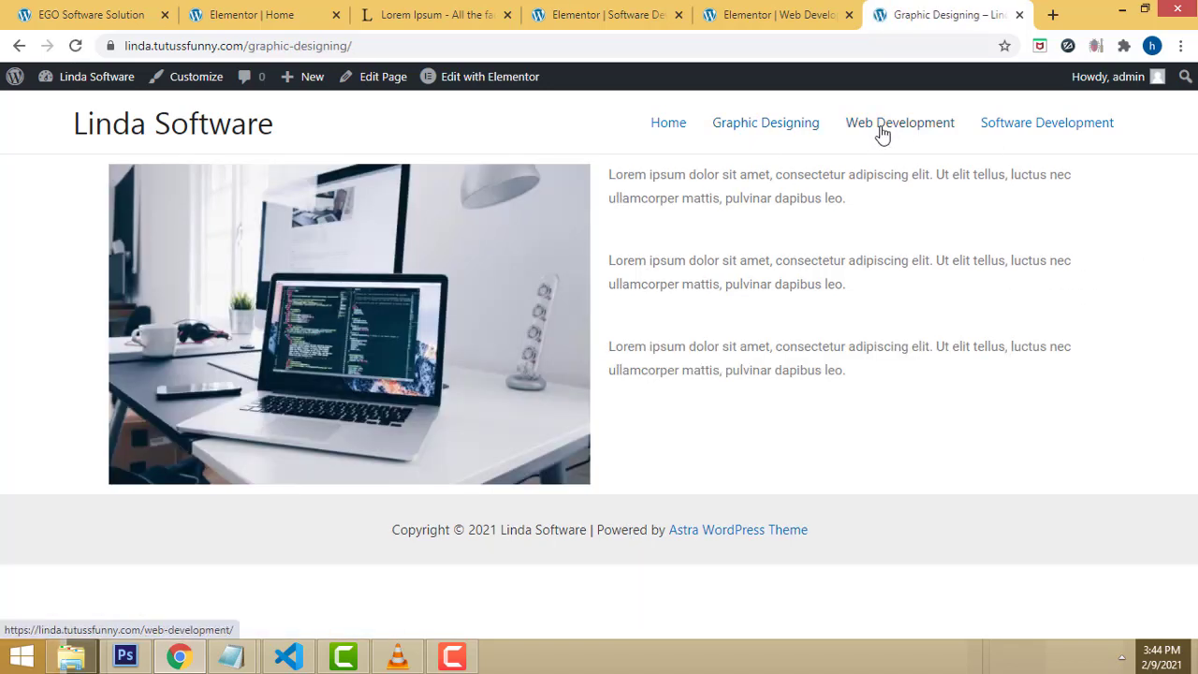
{"action": "left_click", "coordinate": [776, 13]}
{"action": "left_click", "coordinate": [631, 12]}
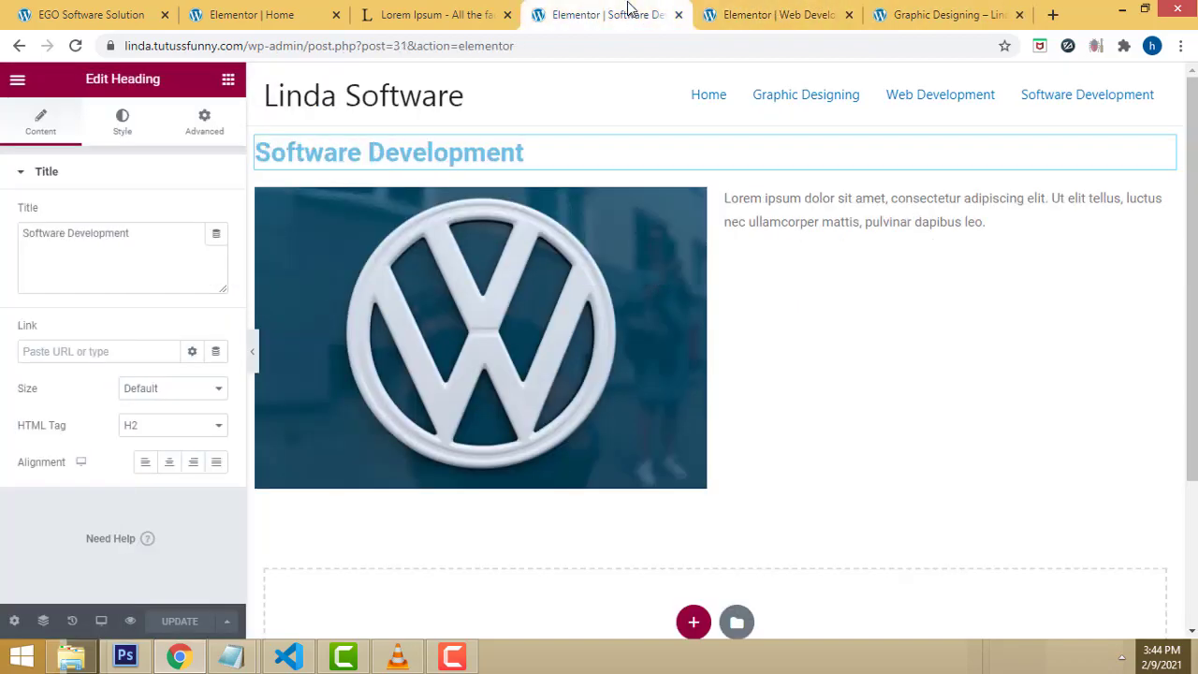
{"action": "left_click", "coordinate": [218, 9]}
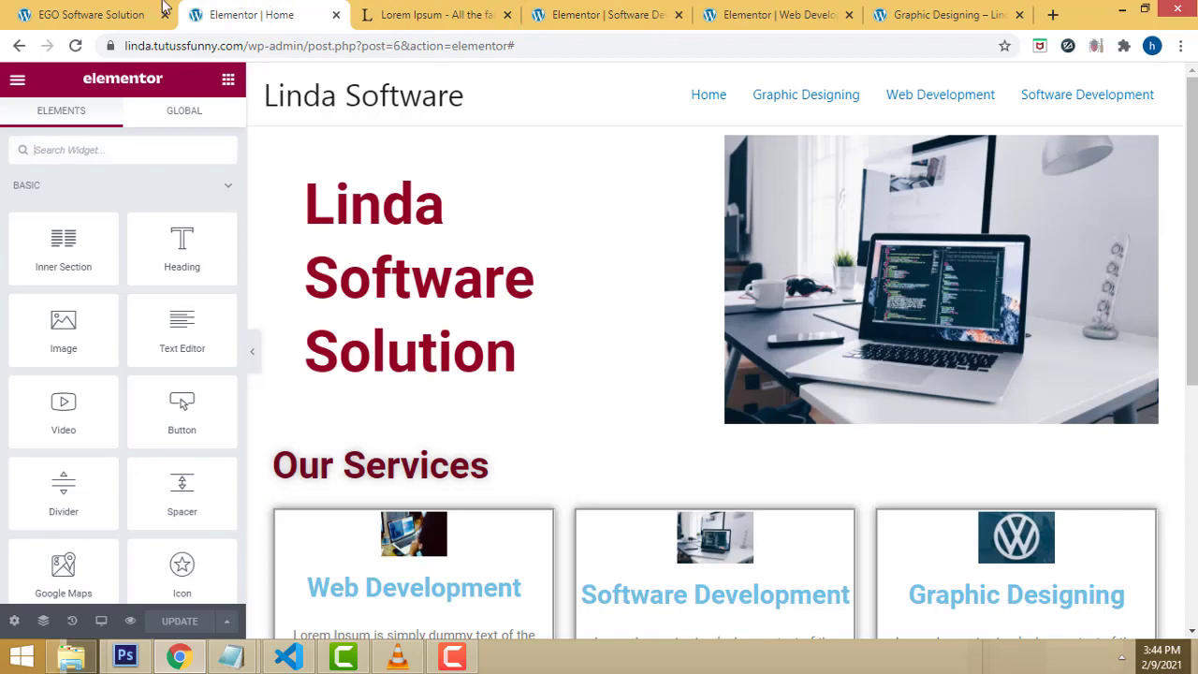
{"action": "left_click", "coordinate": [157, 11]}
{"action": "left_click", "coordinate": [608, 13]}
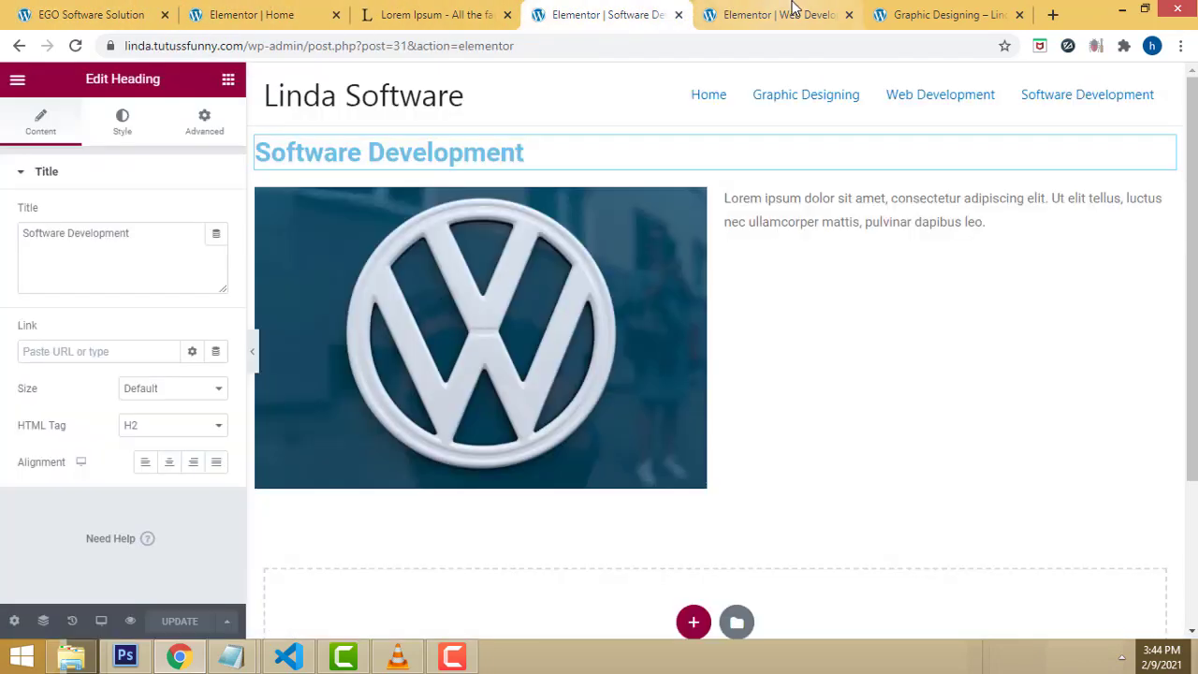
{"action": "left_click", "coordinate": [792, 8]}
{"action": "left_click", "coordinate": [849, 15]}
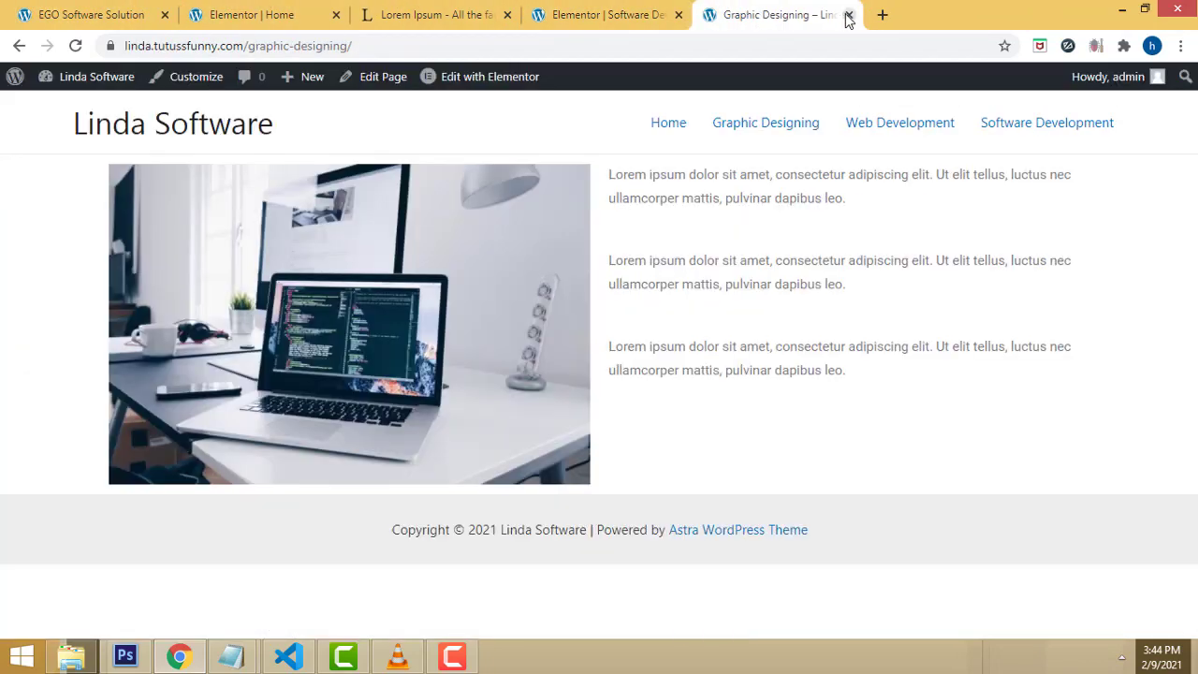
{"action": "left_click", "coordinate": [678, 15]}
Step: Open the Graphic Designing page in Elementor from the Pages list
{"action": "mouse_move", "coordinate": [113, 86]}
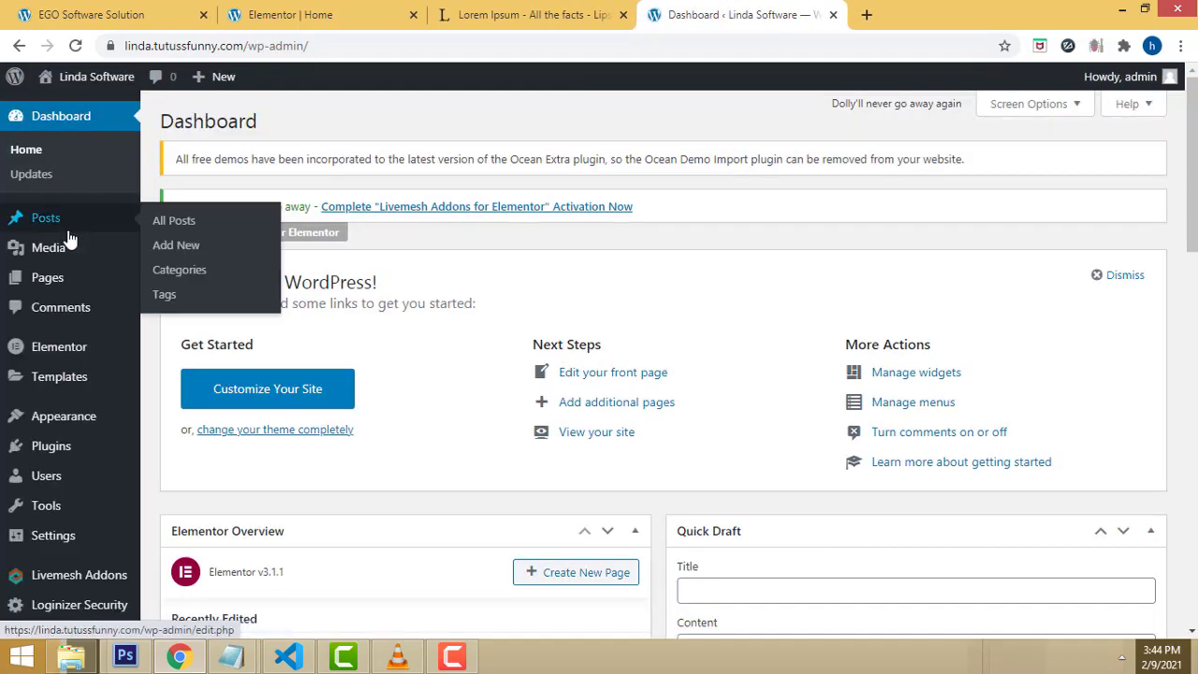
{"action": "mouse_move", "coordinate": [94, 288]}
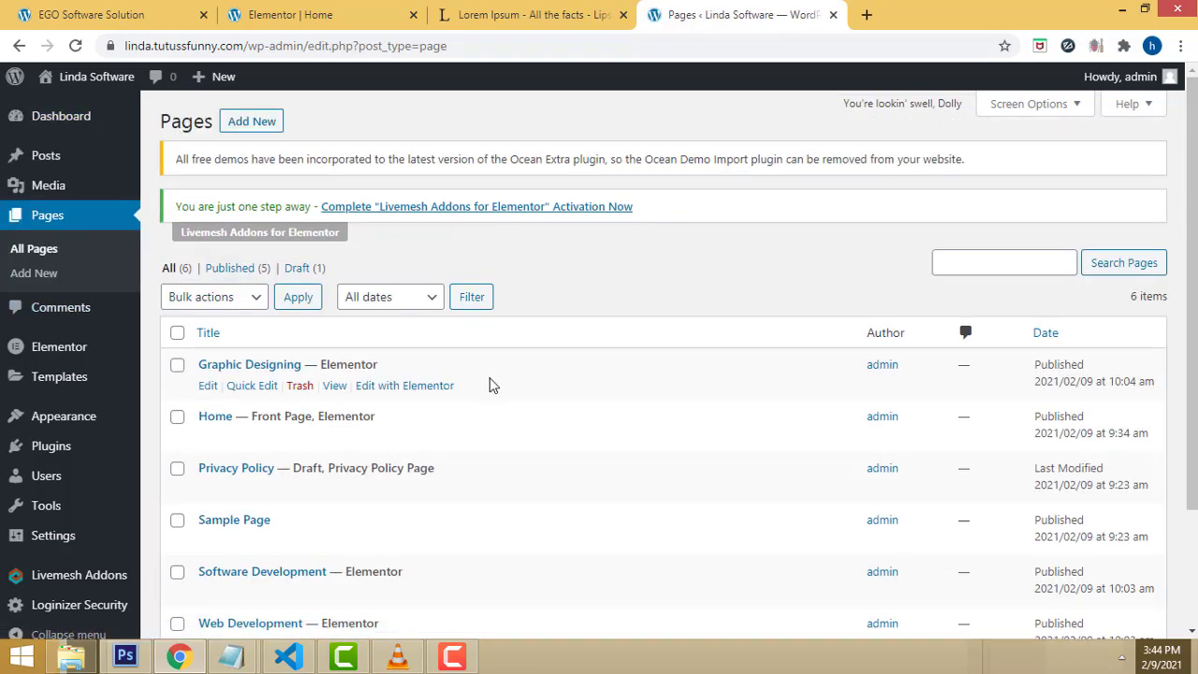
{"action": "scroll", "coordinate": [485, 384], "scroll_direction": "down", "scroll_amount": 1}
{"action": "scroll", "coordinate": [485, 384], "scroll_direction": "down", "scroll_amount": 1}
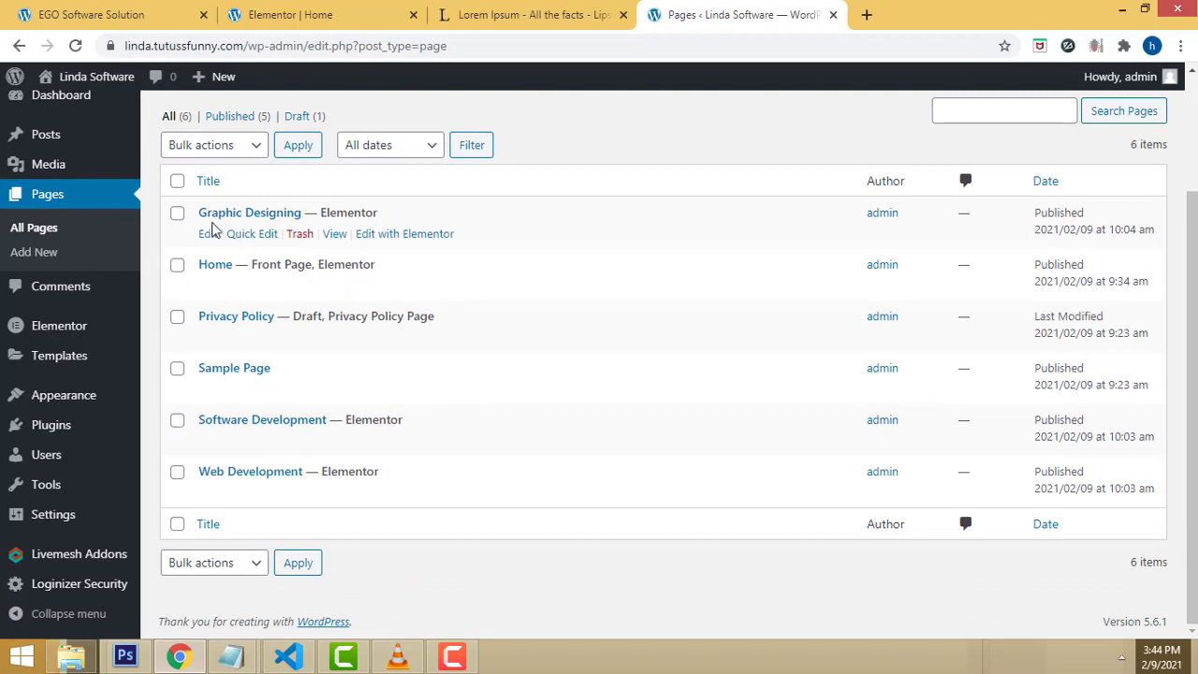
{"action": "left_click", "coordinate": [388, 241]}
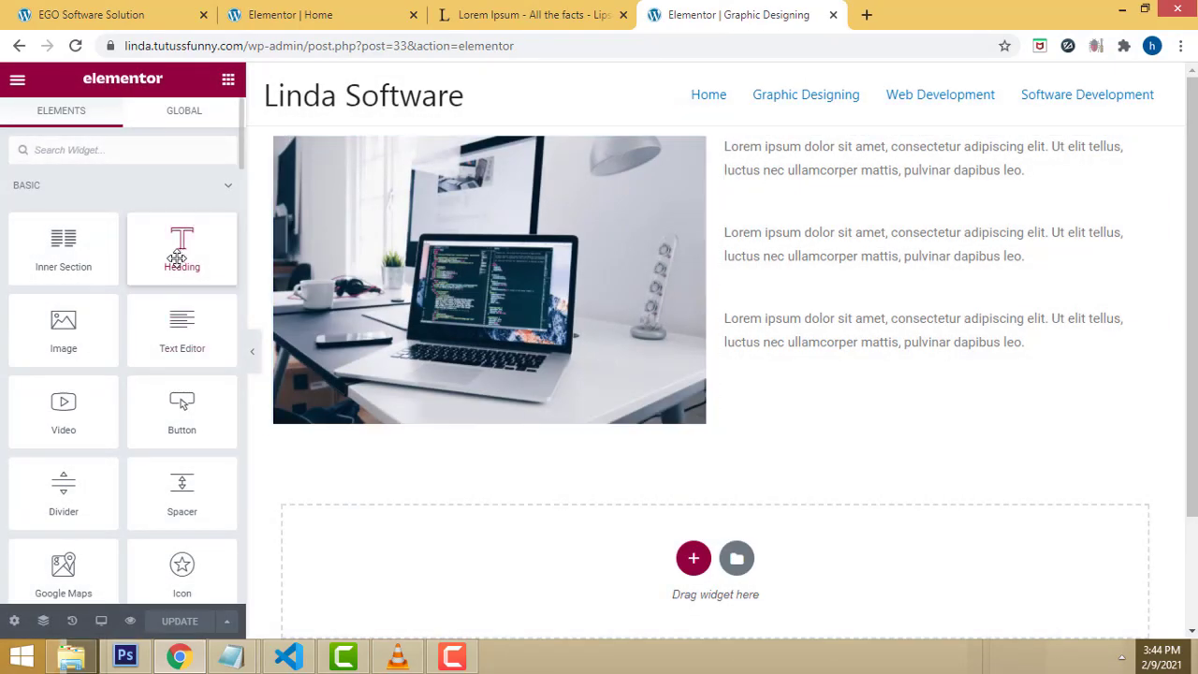
Step: Add a Heading widget and move its section above the laptop image
{"action": "left_click_drag", "start_coordinate": [178, 257], "coordinate": [696, 578]}
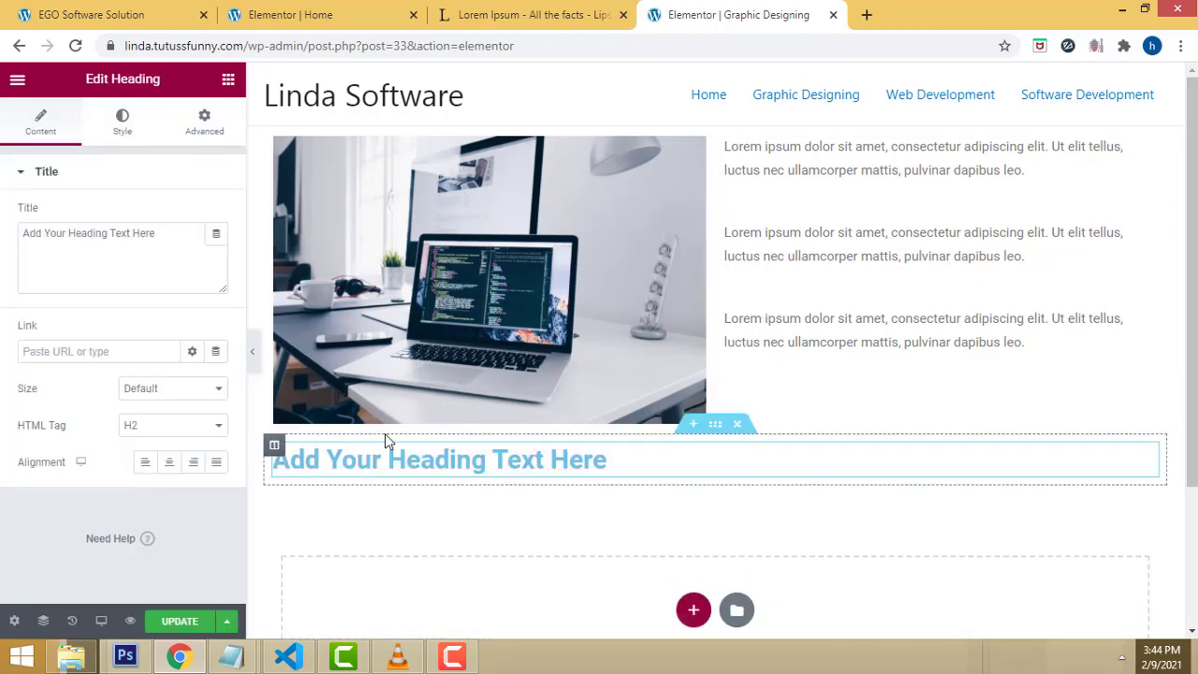
{"action": "left_click_drag", "start_coordinate": [714, 428], "coordinate": [683, 139]}
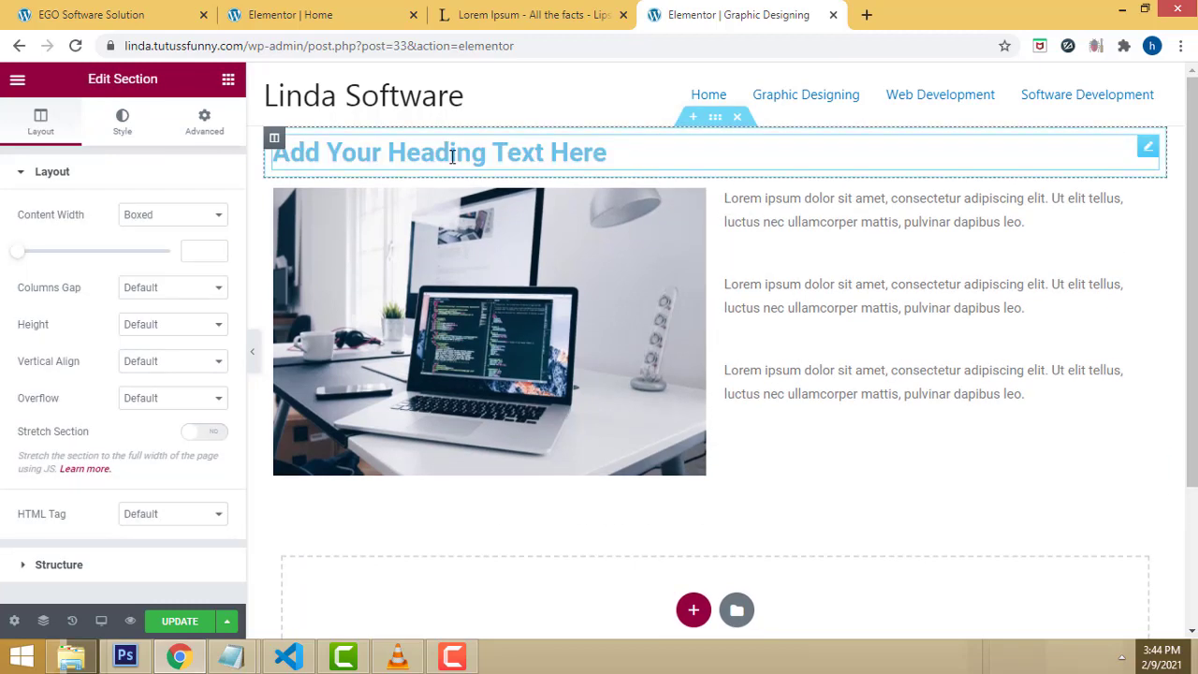
{"action": "left_click", "coordinate": [493, 155]}
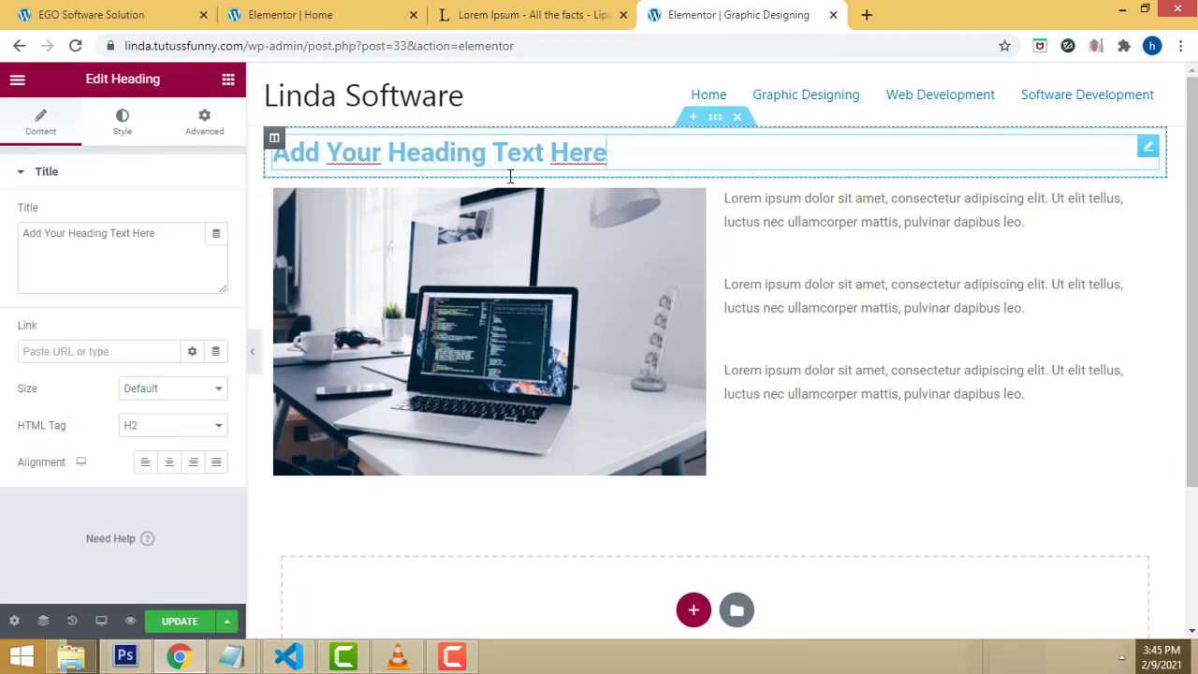
Step: Change the heading text to 'Graphic Designing' and save the page
{"action": "left_click_drag", "start_coordinate": [156, 229], "coordinate": [14, 222]}
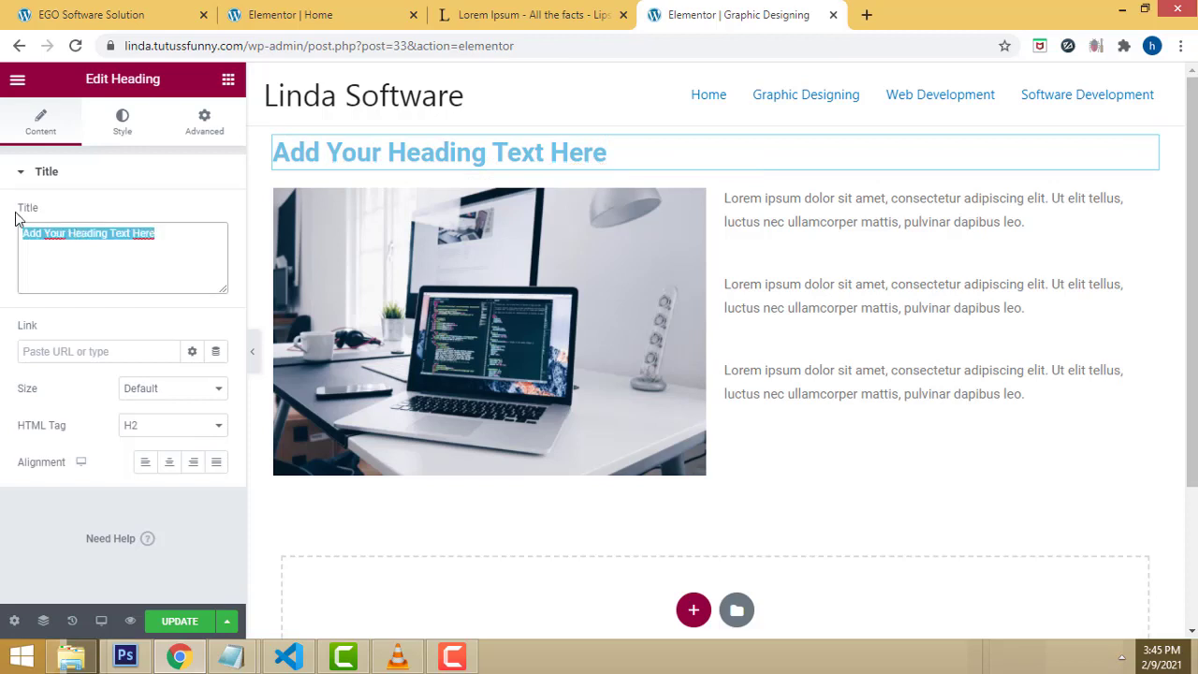
{"action": "type", "text": "Gra"}
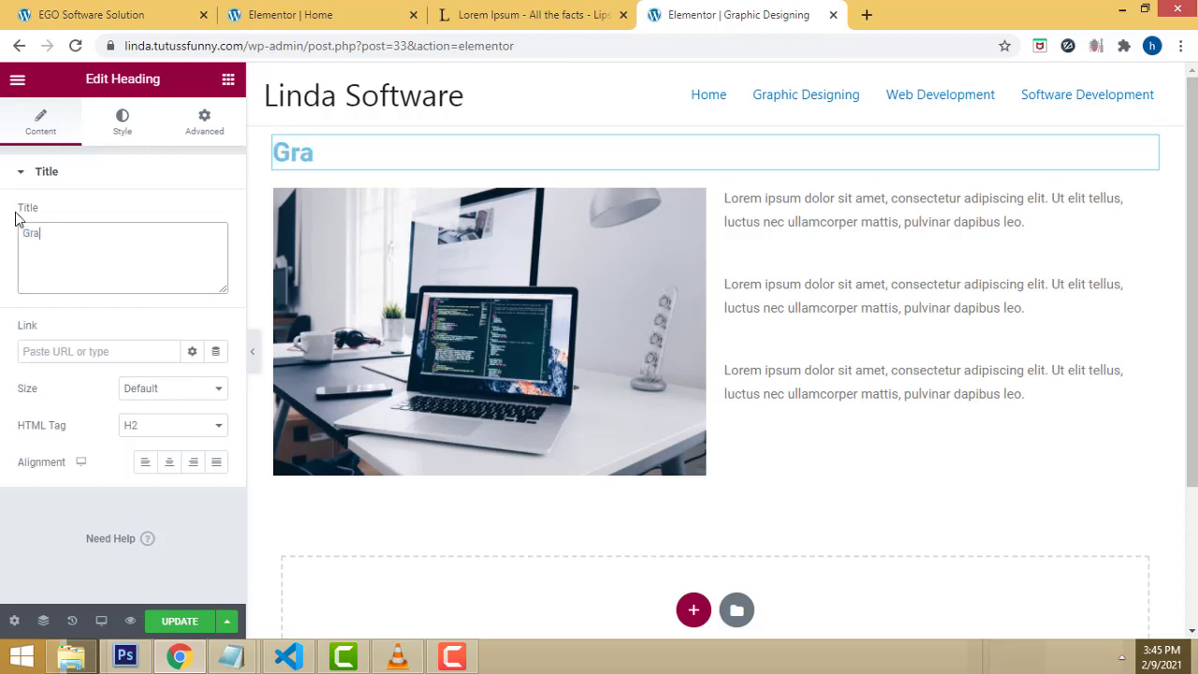
{"action": "type", "text": "hic De"}
{"action": "key", "text": "BackSpace"}
{"action": "key", "text": "BackSpace"}
{"action": "key", "text": "BackSpace"}
{"action": "key", "text": "BackSpace"}
{"action": "key", "text": "BackSpace"}
{"action": "key", "text": "BackSpace"}
{"action": "type", "text": "phic"}
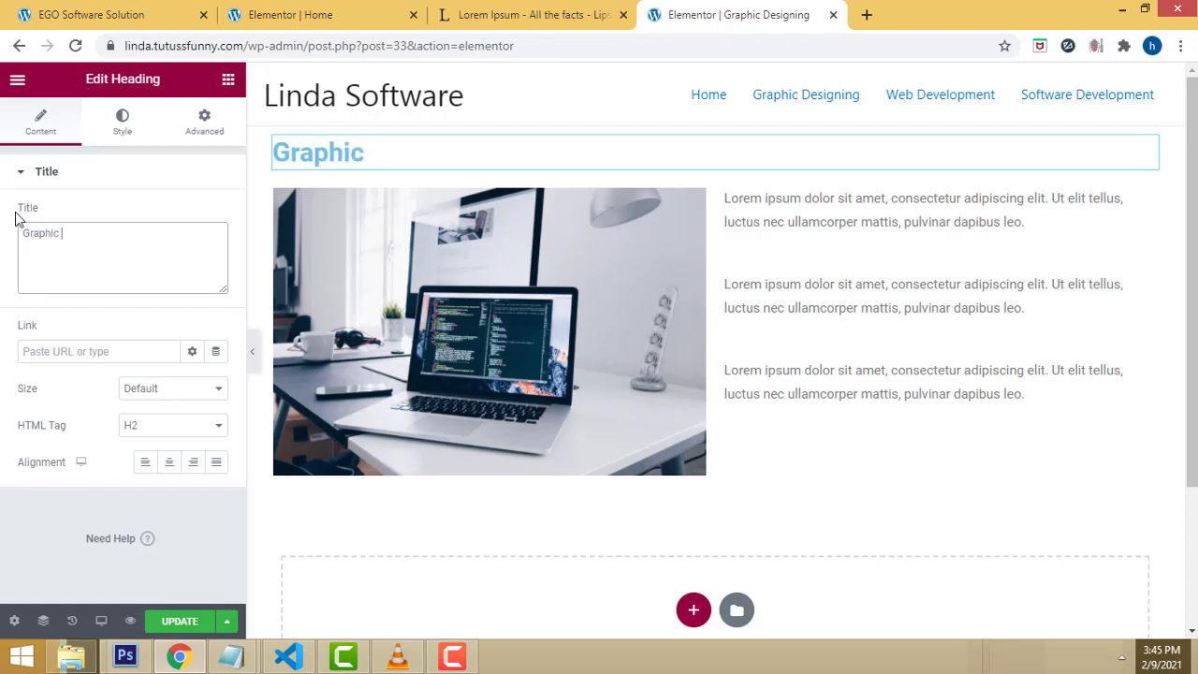
{"action": "type", "text": " Desig"}
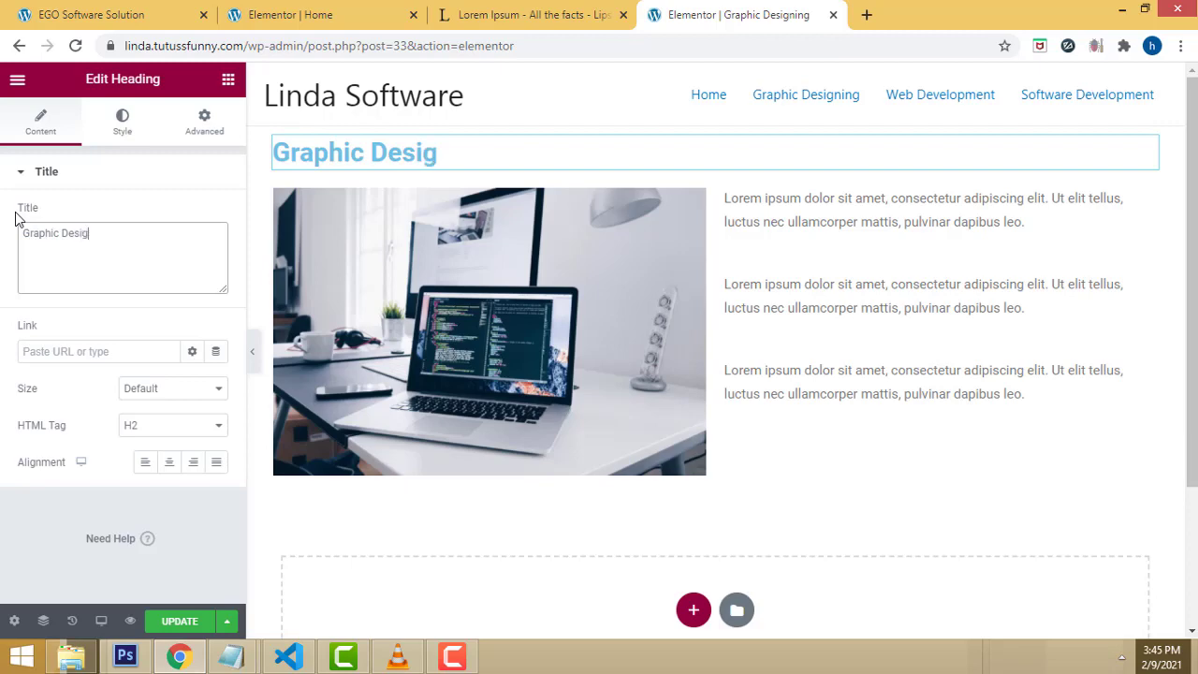
{"action": "type", "text": "ning"}
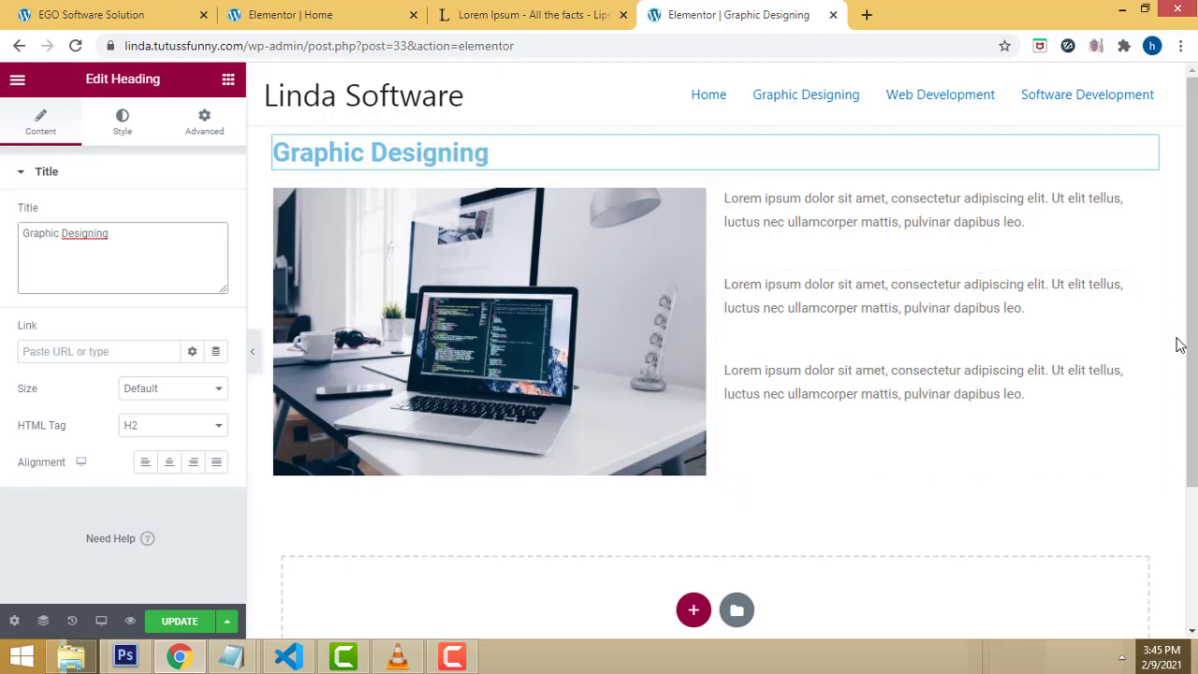
{"action": "scroll", "coordinate": [1160, 351], "scroll_direction": "down", "scroll_amount": 2}
{"action": "scroll", "coordinate": [1043, 467], "scroll_direction": "up", "scroll_amount": 2}
{"action": "left_click", "coordinate": [177, 625]}
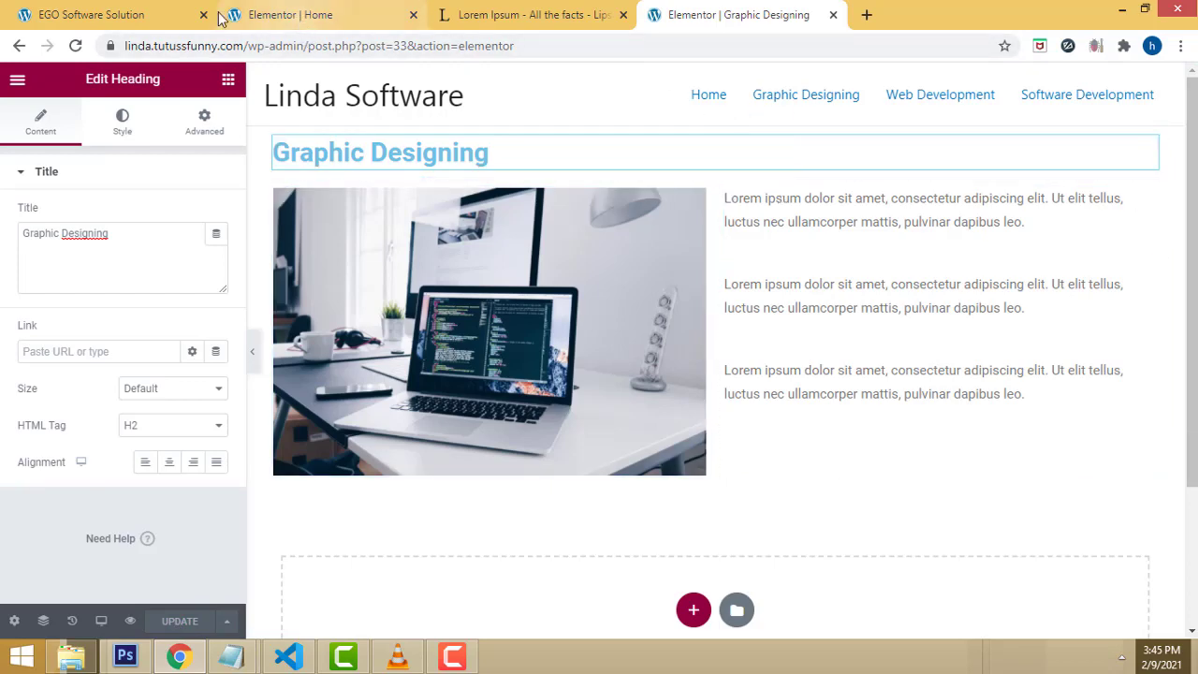
{"action": "left_click", "coordinate": [141, 14]}
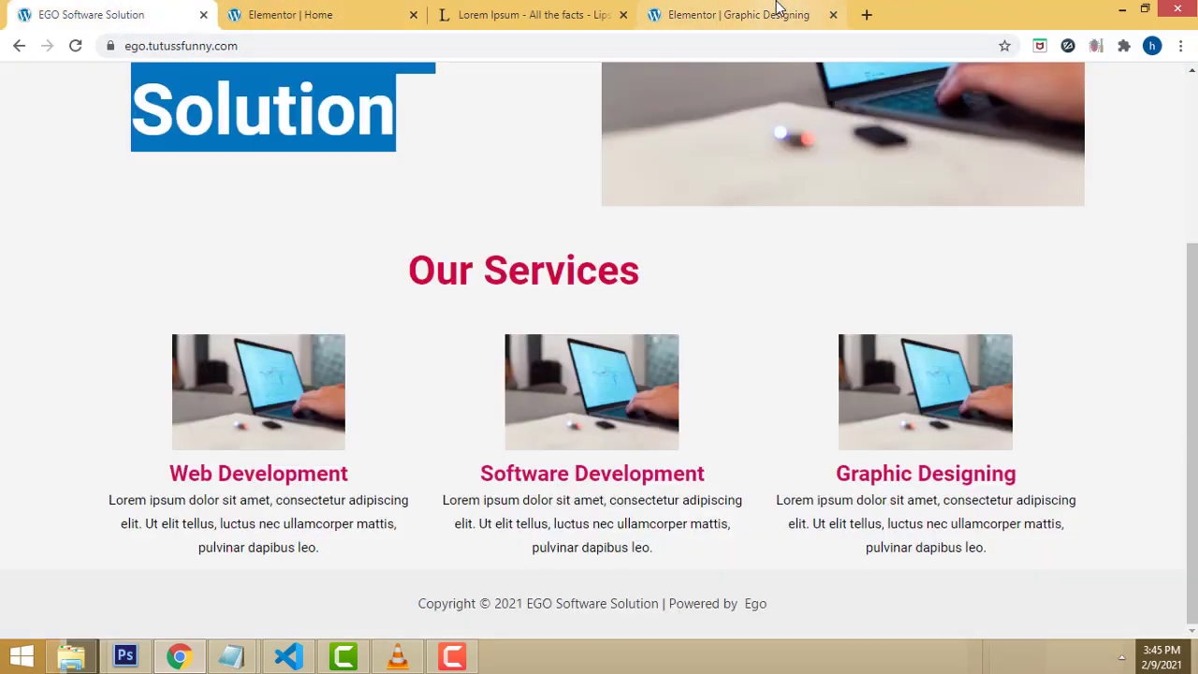
Step: Copy the site address and load the live Linda Software site in a new tab
{"action": "left_click", "coordinate": [776, 13]}
{"action": "left_click", "coordinate": [248, 46]}
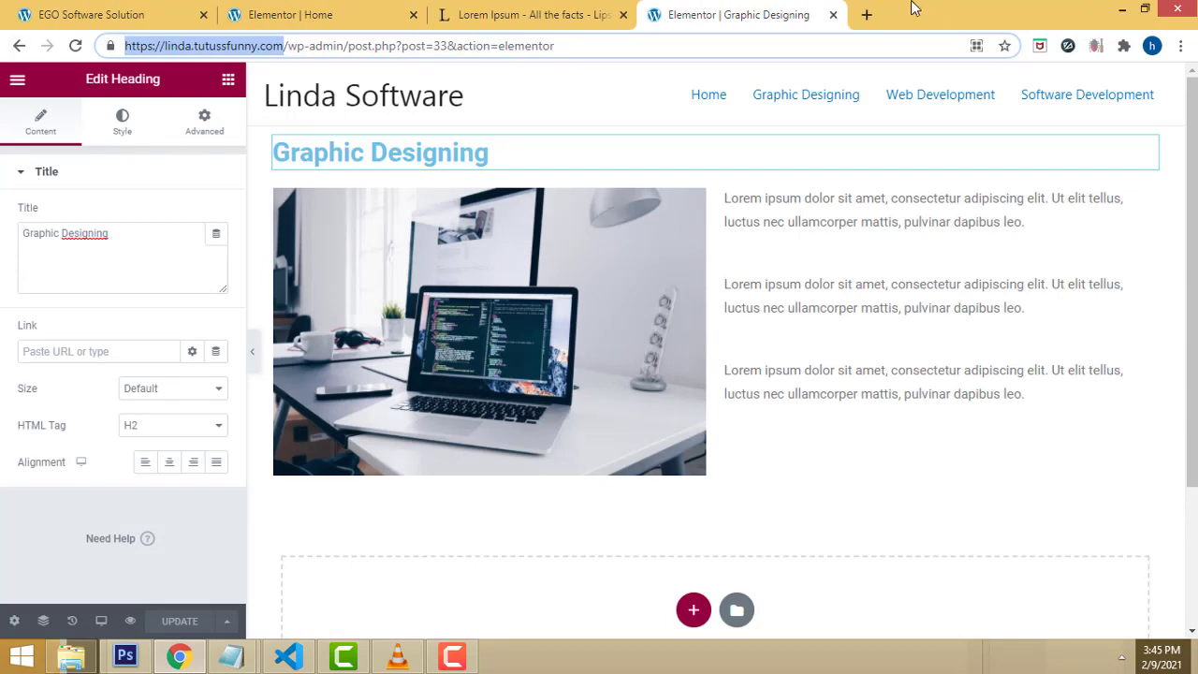
{"action": "left_click", "coordinate": [865, 14]}
{"action": "type", "text": "https://linda.tutussfunny.com/"}
{"action": "key", "text": "Return"}
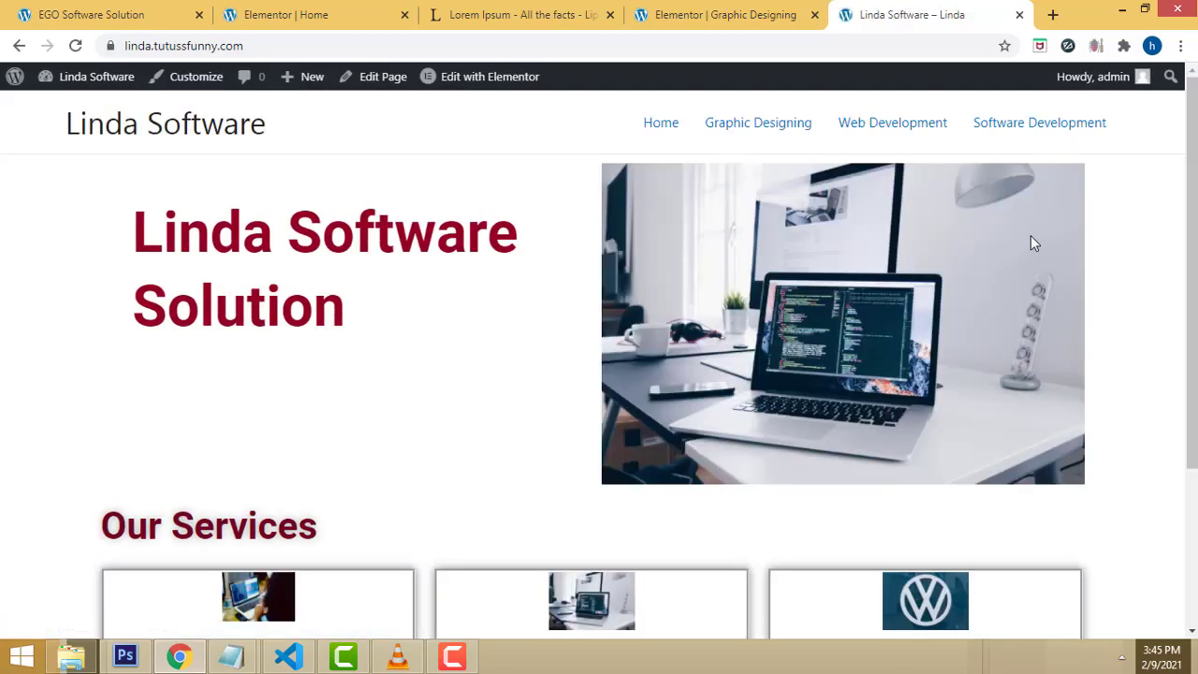
Step: Browse the live Graphic Designing, Web Development and Software Development pages
{"action": "scroll", "coordinate": [1033, 234], "scroll_direction": "down", "scroll_amount": 3}
{"action": "scroll", "coordinate": [1031, 232], "scroll_direction": "up", "scroll_amount": 3}
{"action": "left_click", "coordinate": [773, 126]}
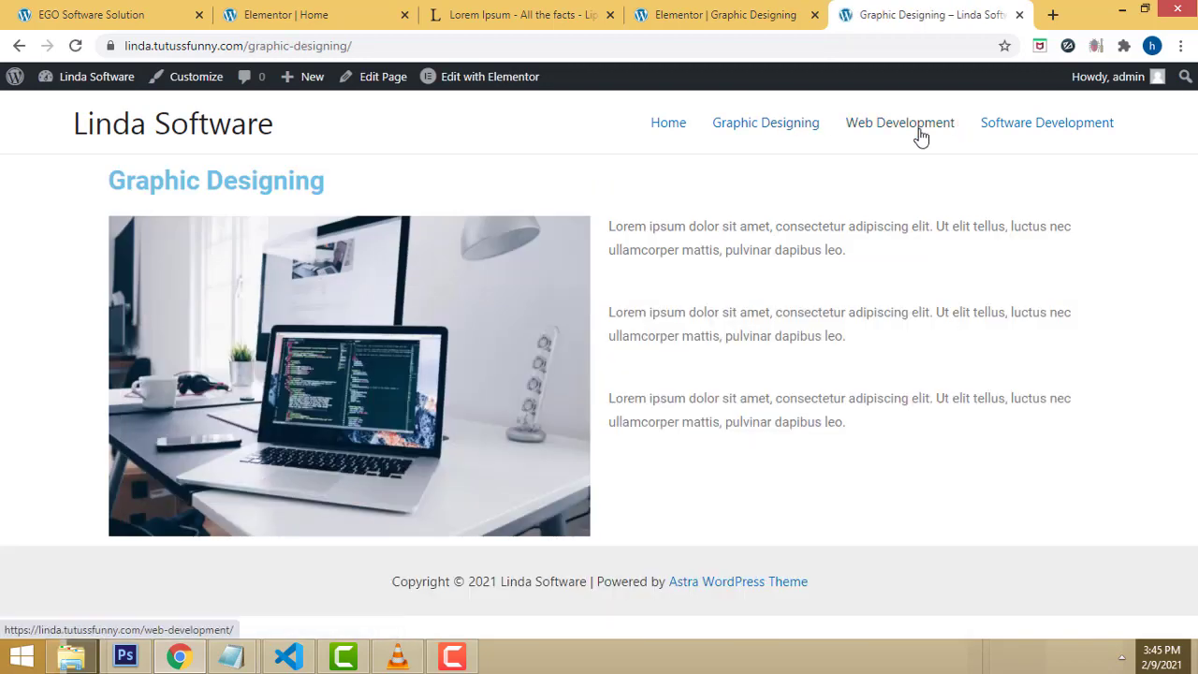
{"action": "left_click", "coordinate": [920, 136]}
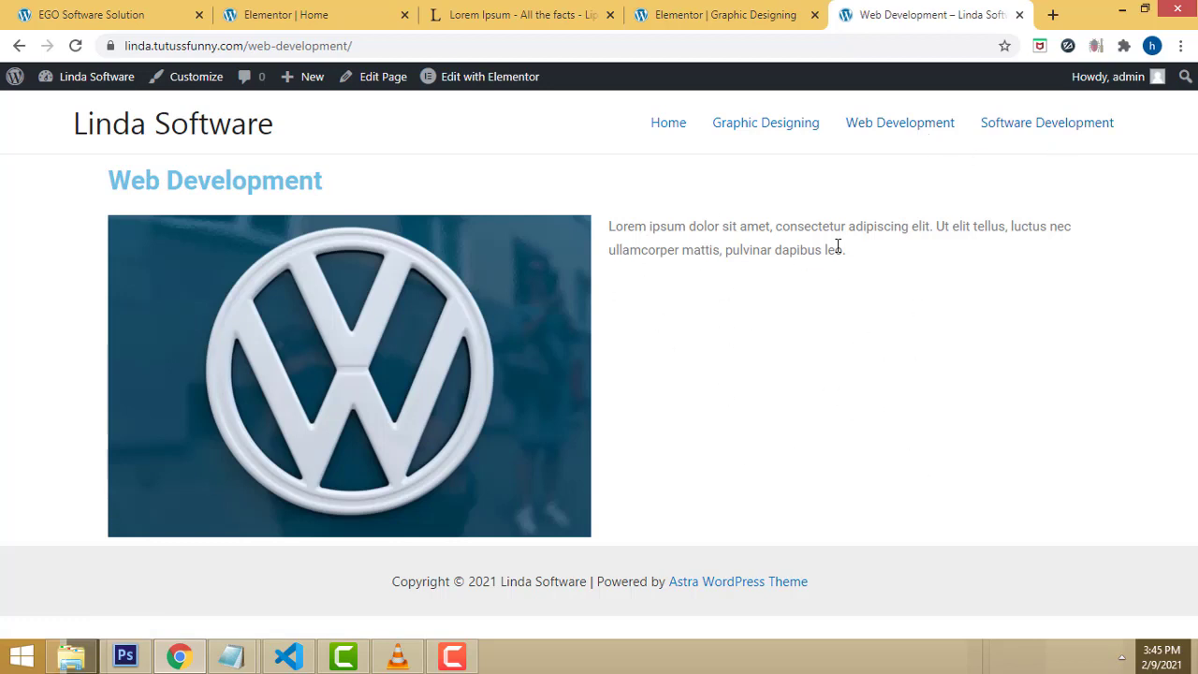
{"action": "left_click", "coordinate": [1008, 131]}
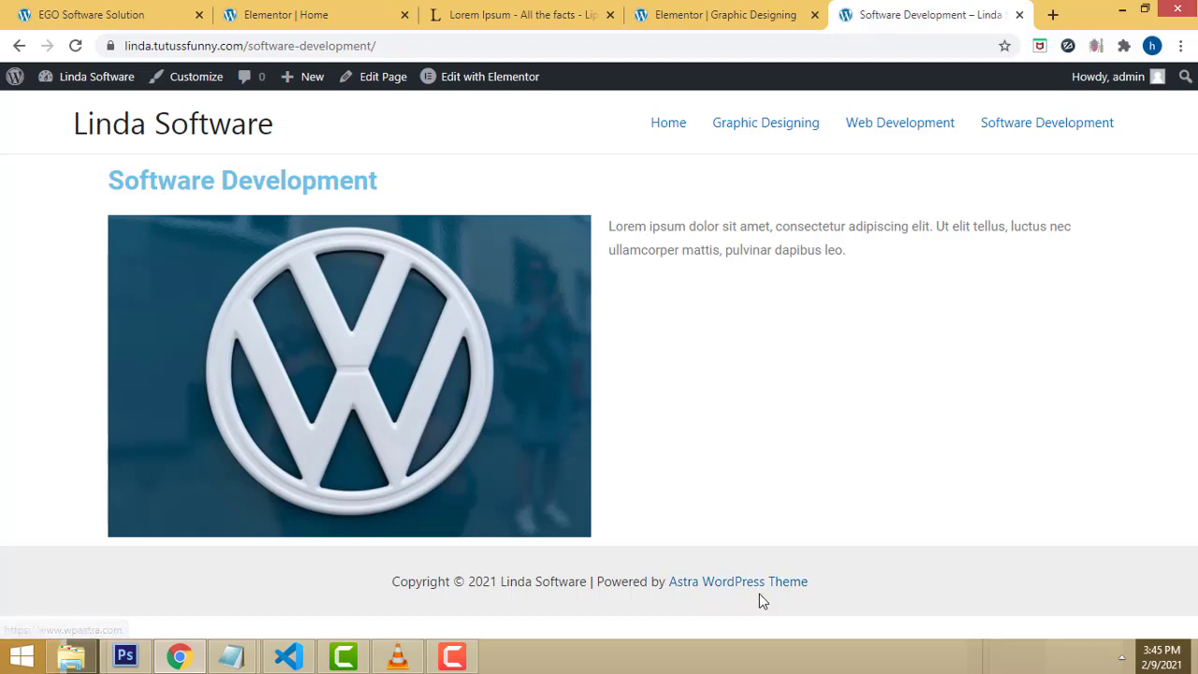
{"action": "left_click", "coordinate": [672, 582]}
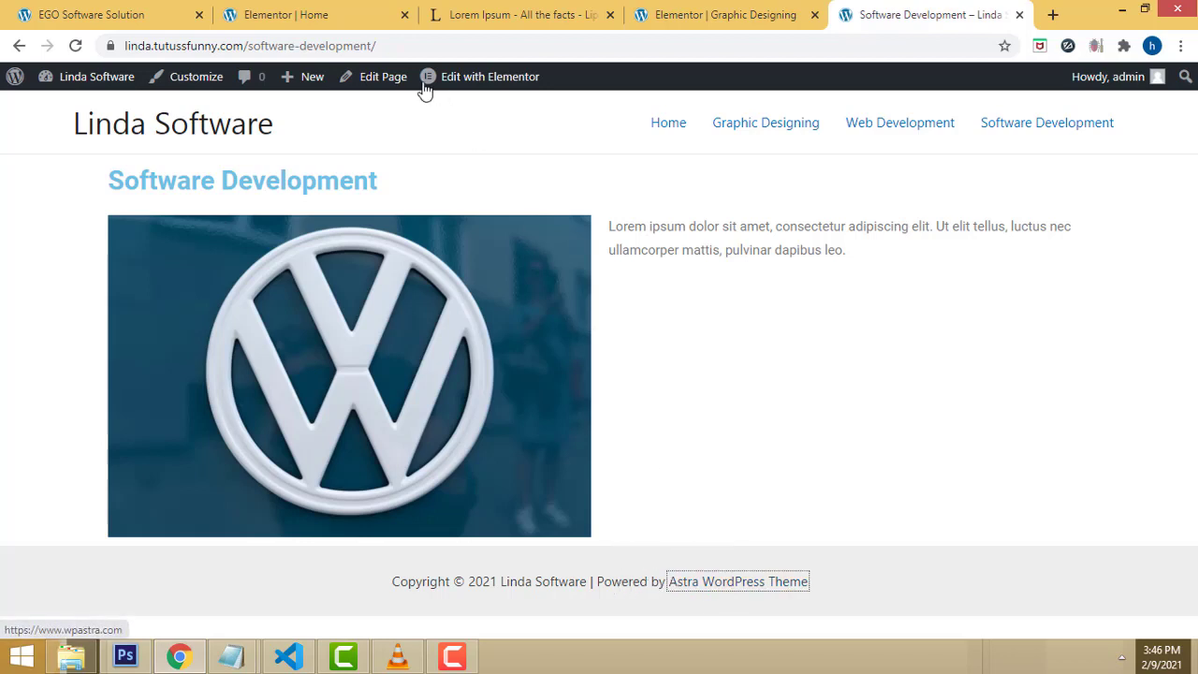
Step: In the Customizer's Footer Builder, open the Copyright element settings
{"action": "left_click", "coordinate": [203, 83]}
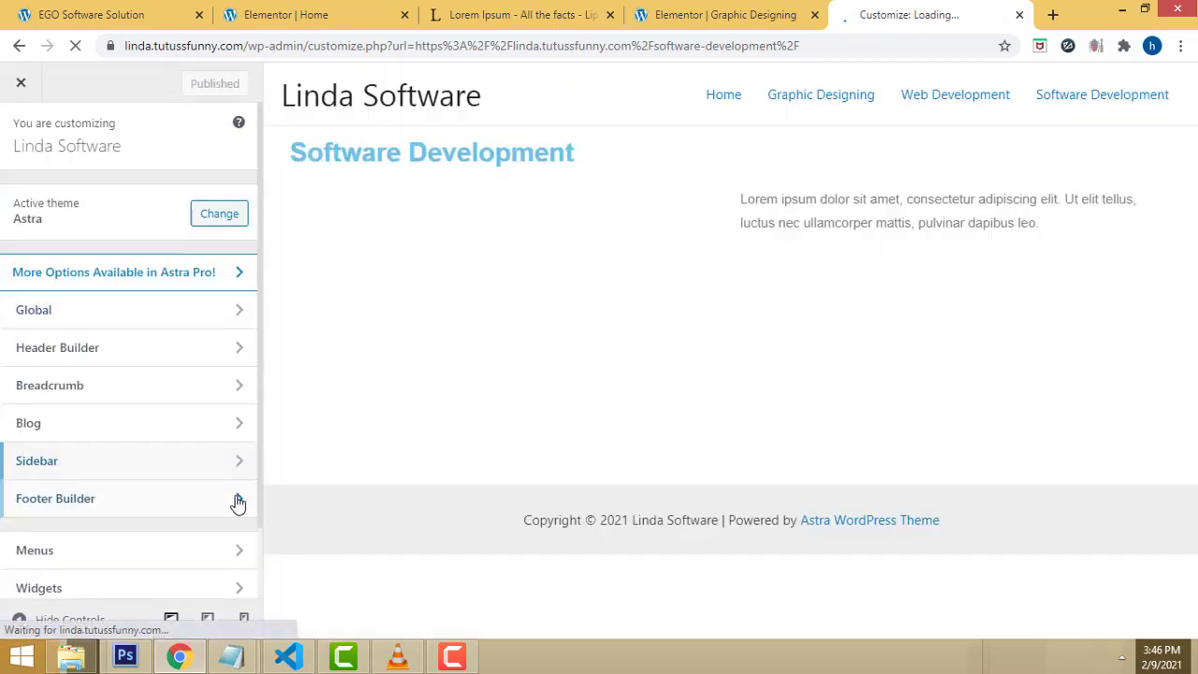
{"action": "left_click", "coordinate": [214, 502]}
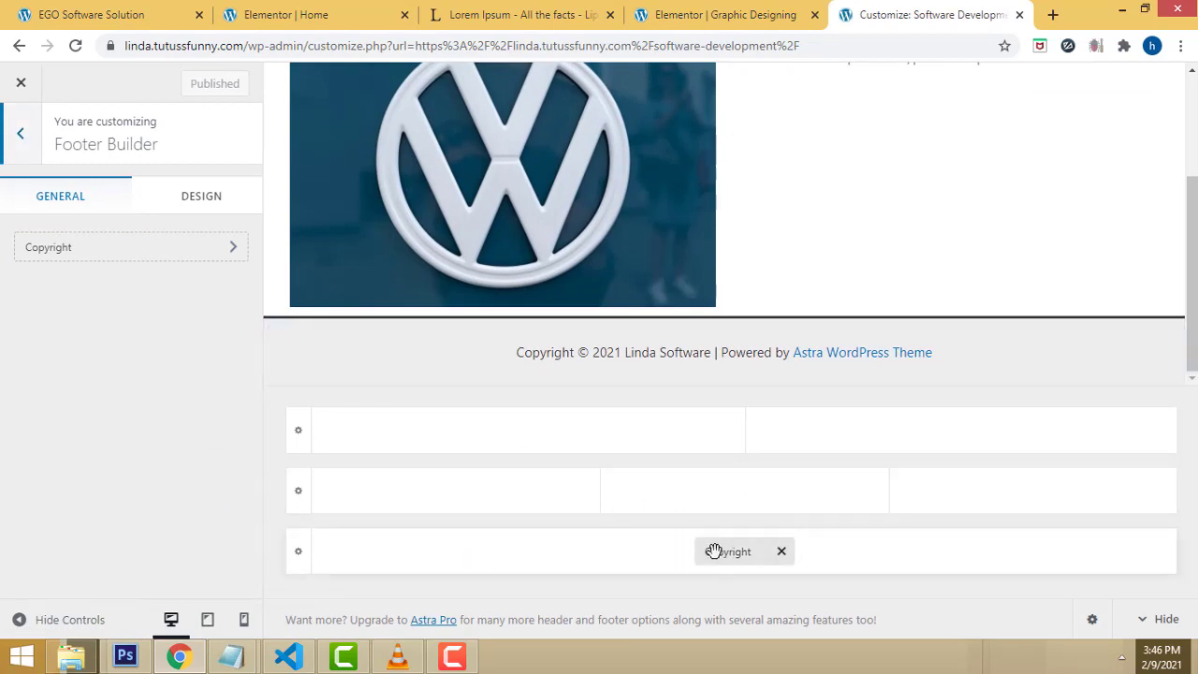
{"action": "left_click", "coordinate": [657, 560]}
{"action": "left_click", "coordinate": [613, 559]}
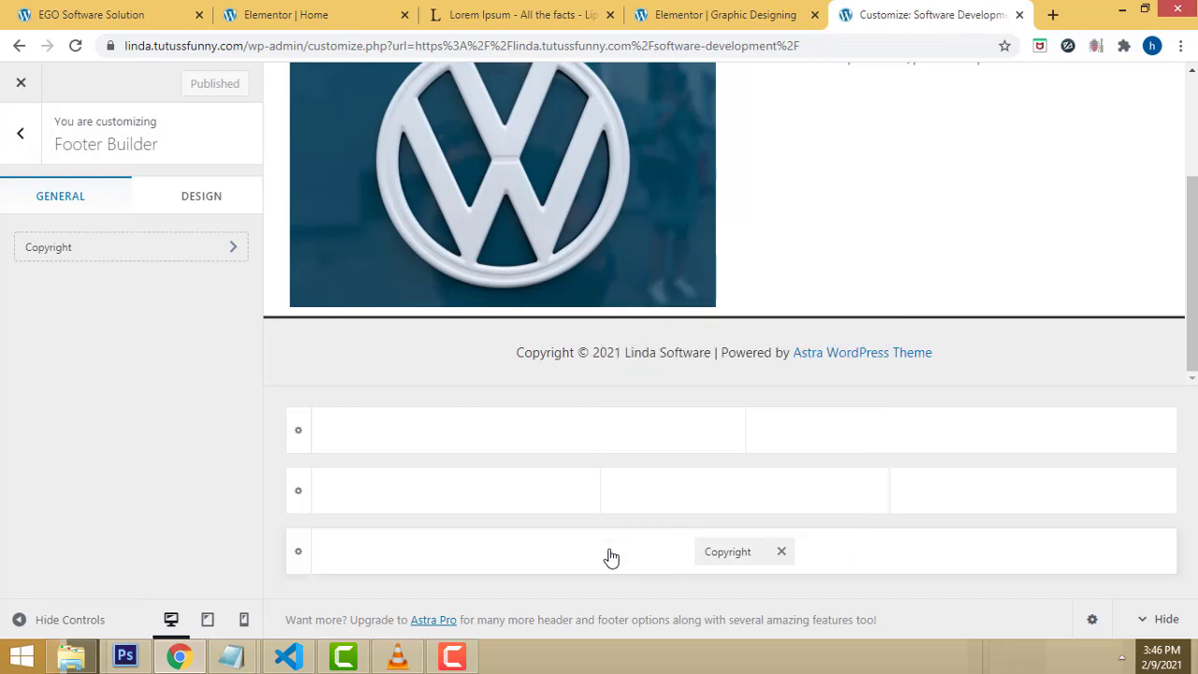
{"action": "left_click", "coordinate": [610, 559]}
{"action": "left_click", "coordinate": [145, 251]}
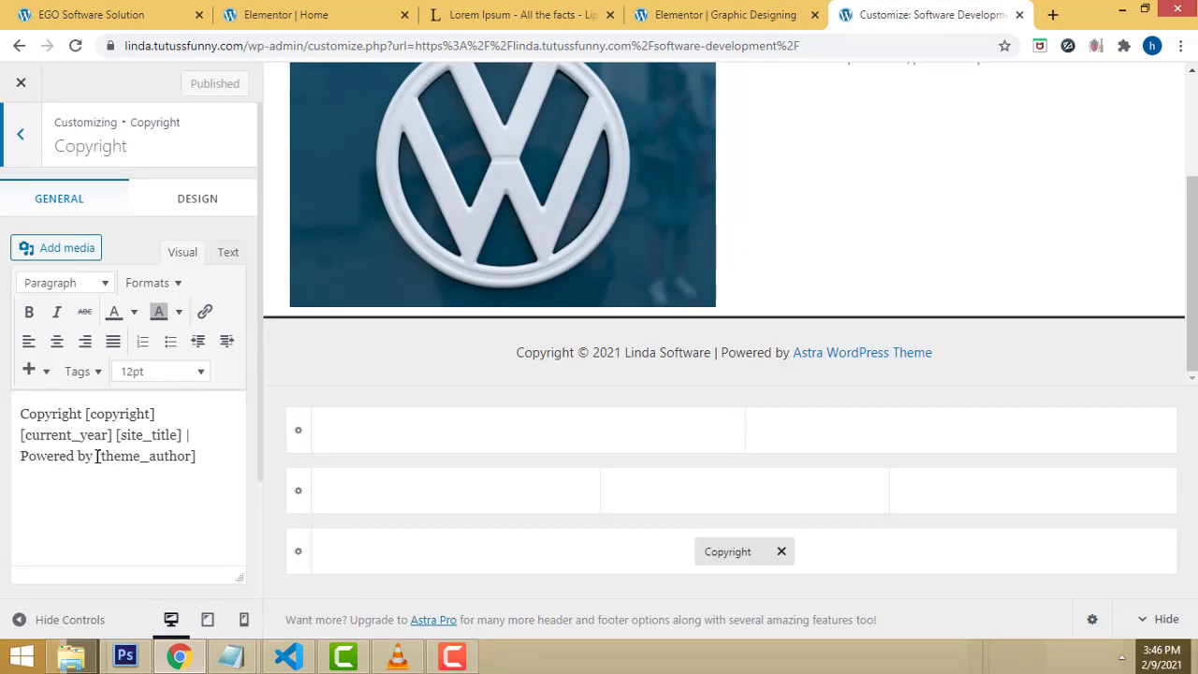
Step: Replace the [theme_author] placeholder with 'Linda Solution' and publish the change
{"action": "left_click_drag", "start_coordinate": [97, 455], "coordinate": [196, 455]}
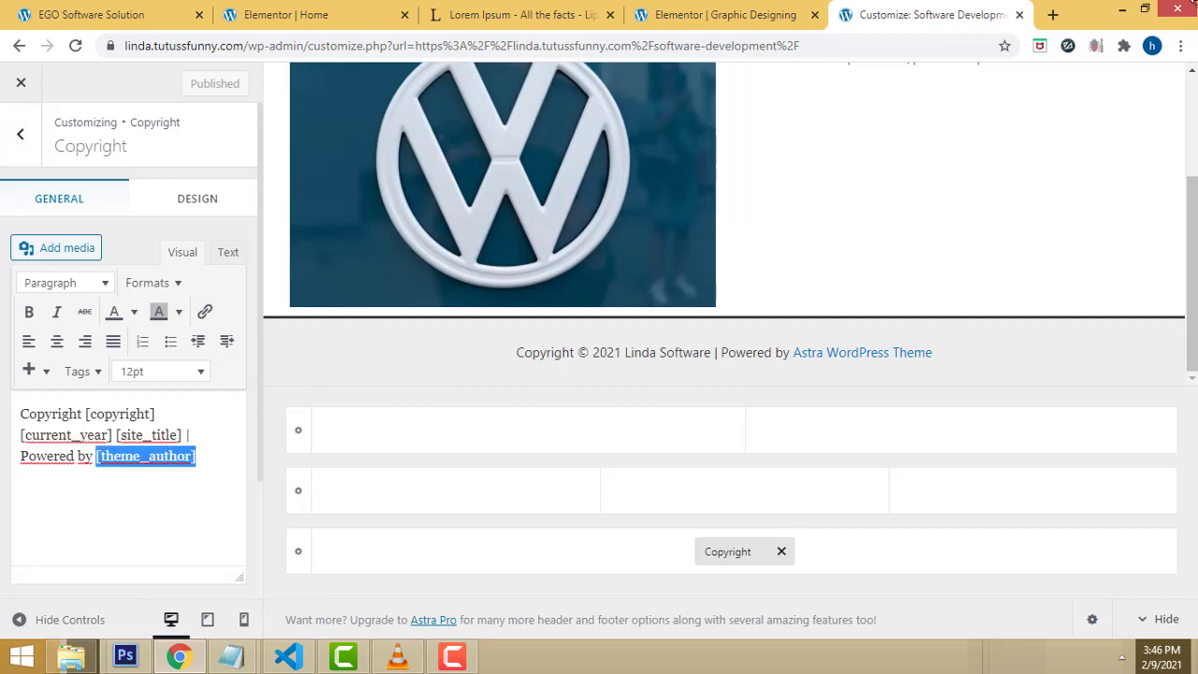
{"action": "key", "text": "BackSpace"}
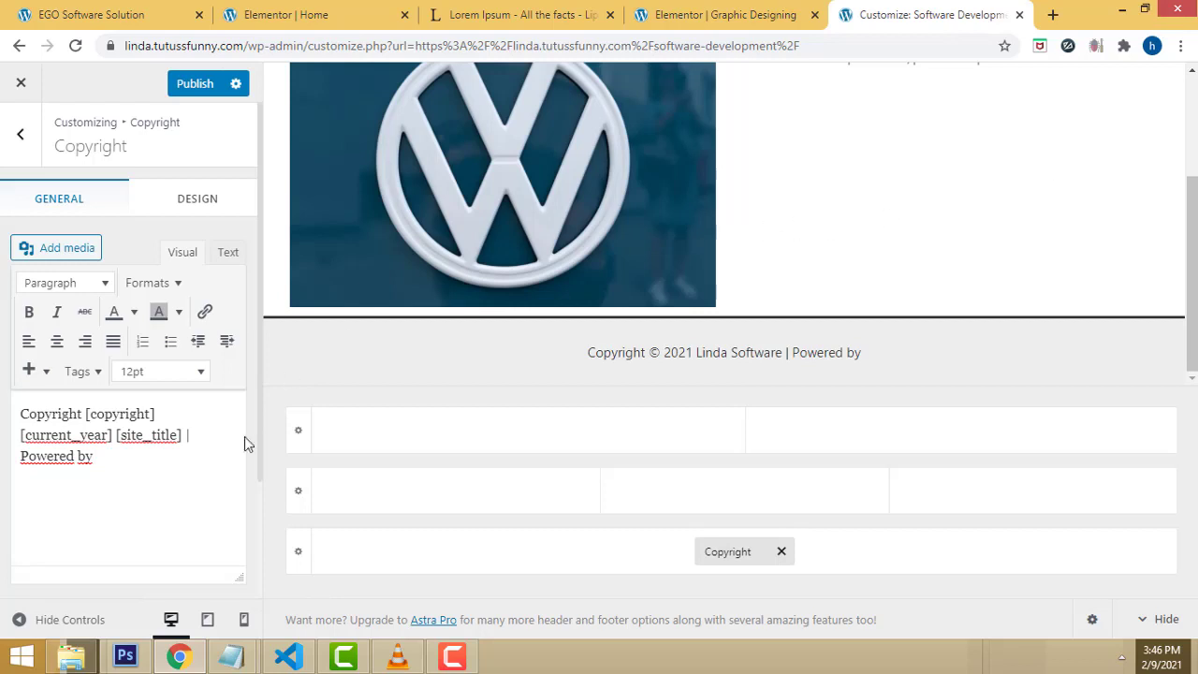
{"action": "type", "text": "Linda"}
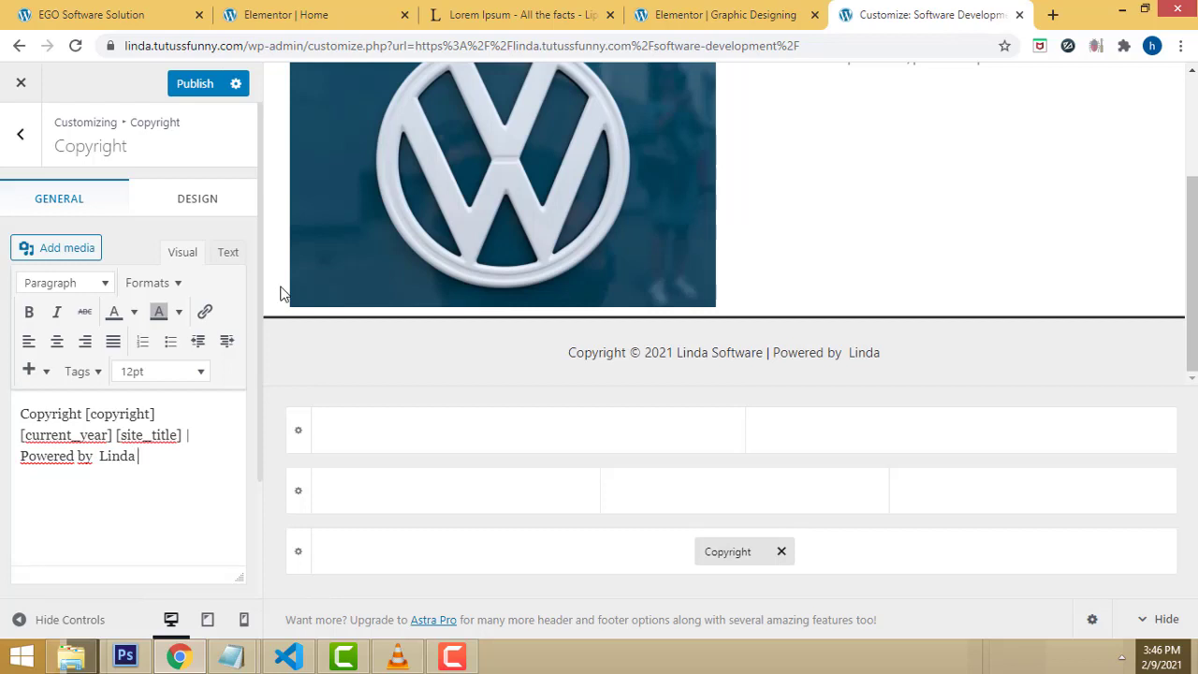
{"action": "type", "text": "Solution"}
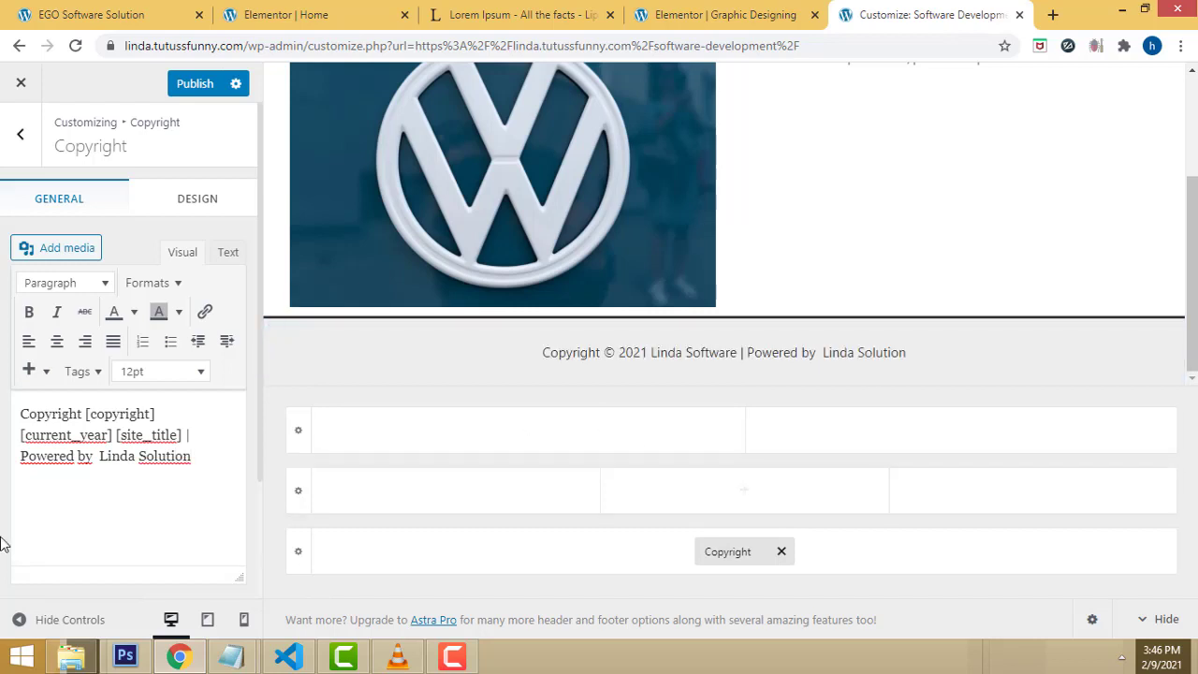
{"action": "left_click", "coordinate": [181, 86]}
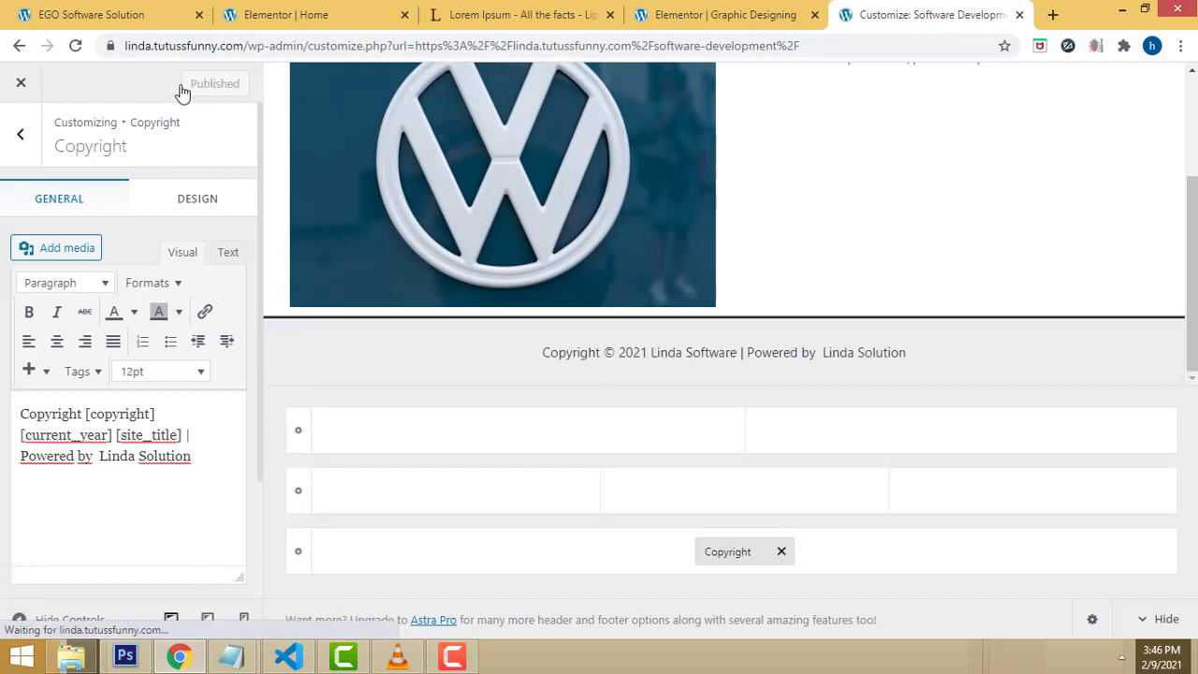
{"action": "scroll", "coordinate": [885, 318], "scroll_direction": "up", "scroll_amount": 2}
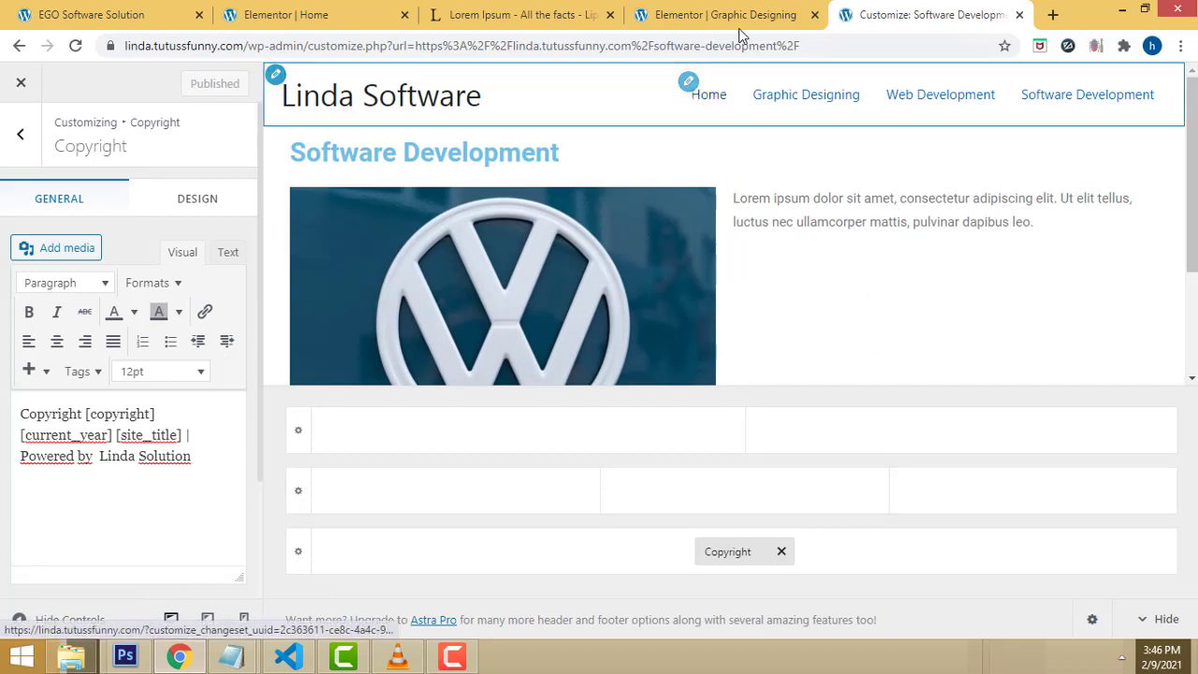
{"action": "left_click", "coordinate": [245, 45]}
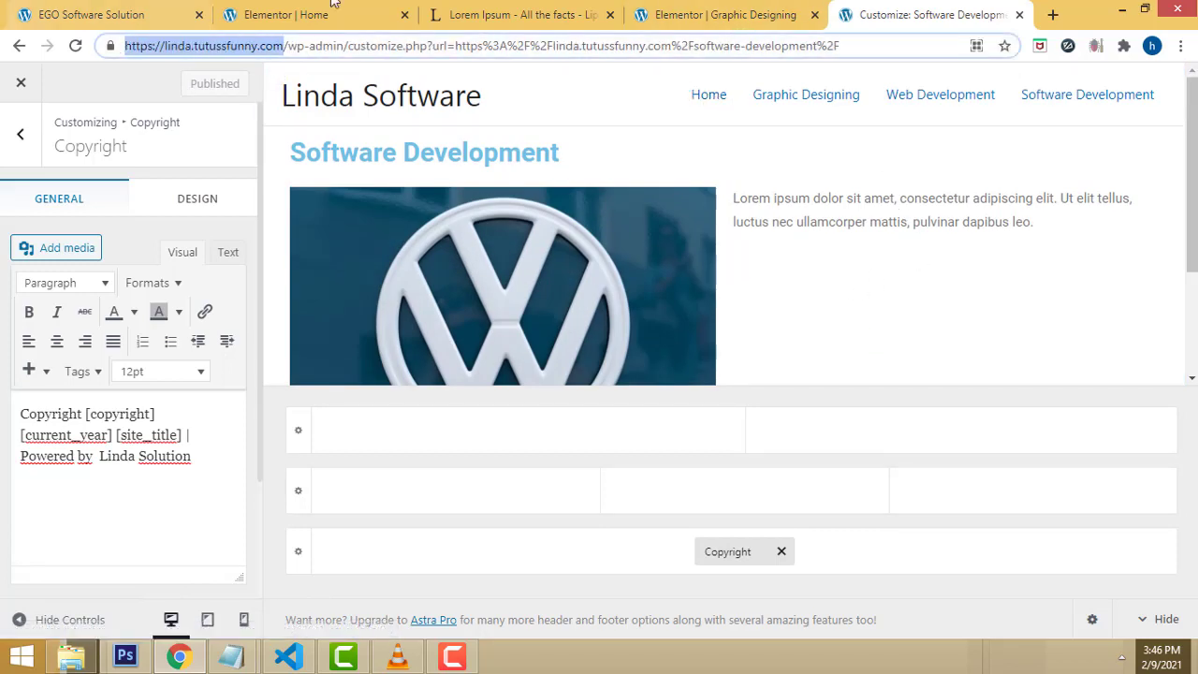
Step: Load the live Linda Software site in a fresh tab from the copied address
{"action": "left_click", "coordinate": [1053, 15]}
{"action": "type", "text": "https://linda.tutussfunny.com/"}
{"action": "key", "text": "Return"}
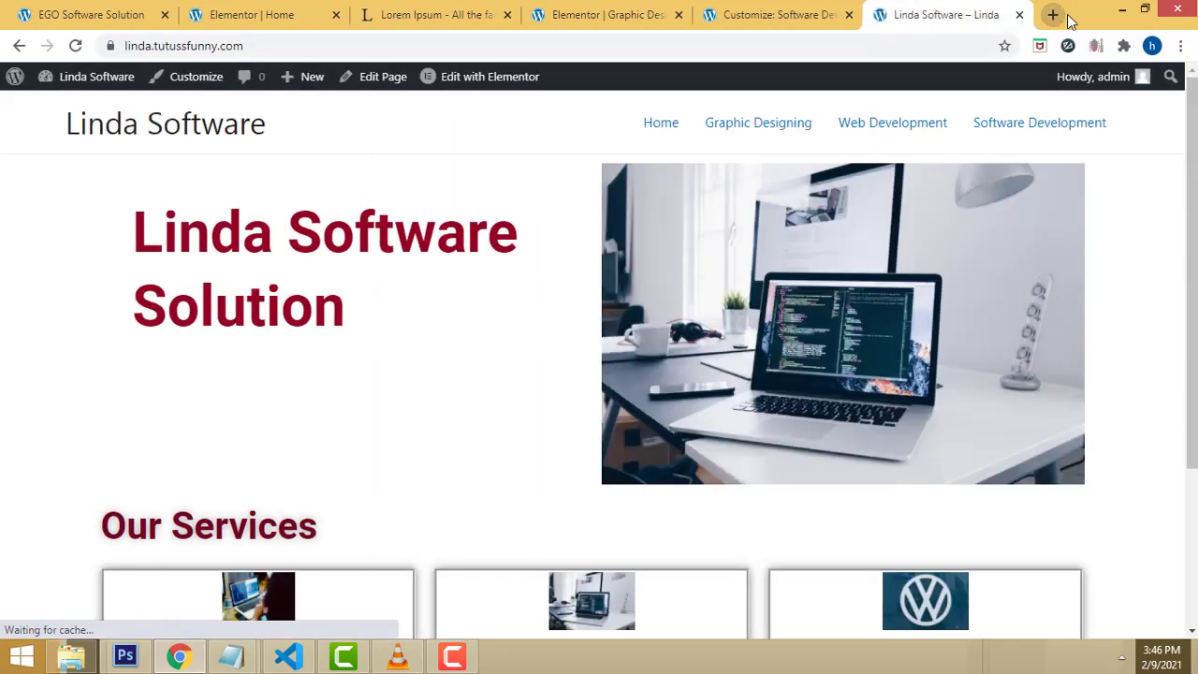
{"action": "scroll", "coordinate": [1184, 166], "scroll_direction": "down", "scroll_amount": 1}
{"action": "scroll", "coordinate": [1184, 167], "scroll_direction": "down", "scroll_amount": 3}
{"action": "scroll", "coordinate": [1102, 213], "scroll_direction": "up", "scroll_amount": 3}
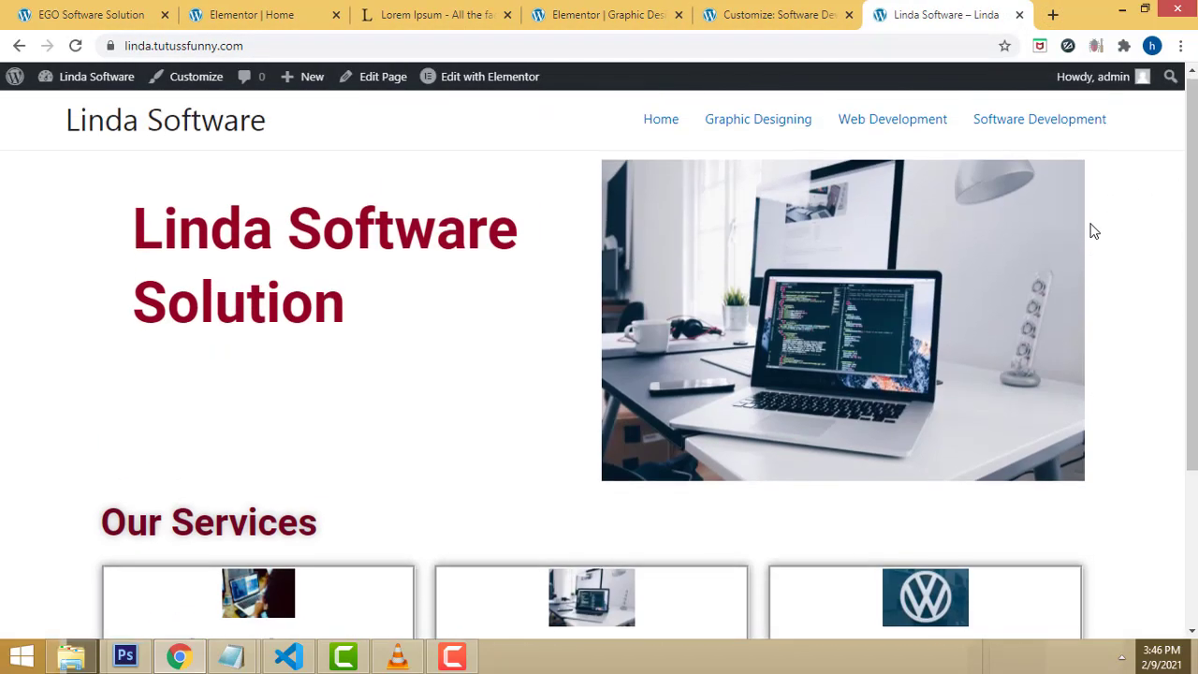
Step: Browse the Software Development, Home and Graphic Designing pages, checking the 'Powered by Linda Solution' footer
{"action": "left_click", "coordinate": [765, 131]}
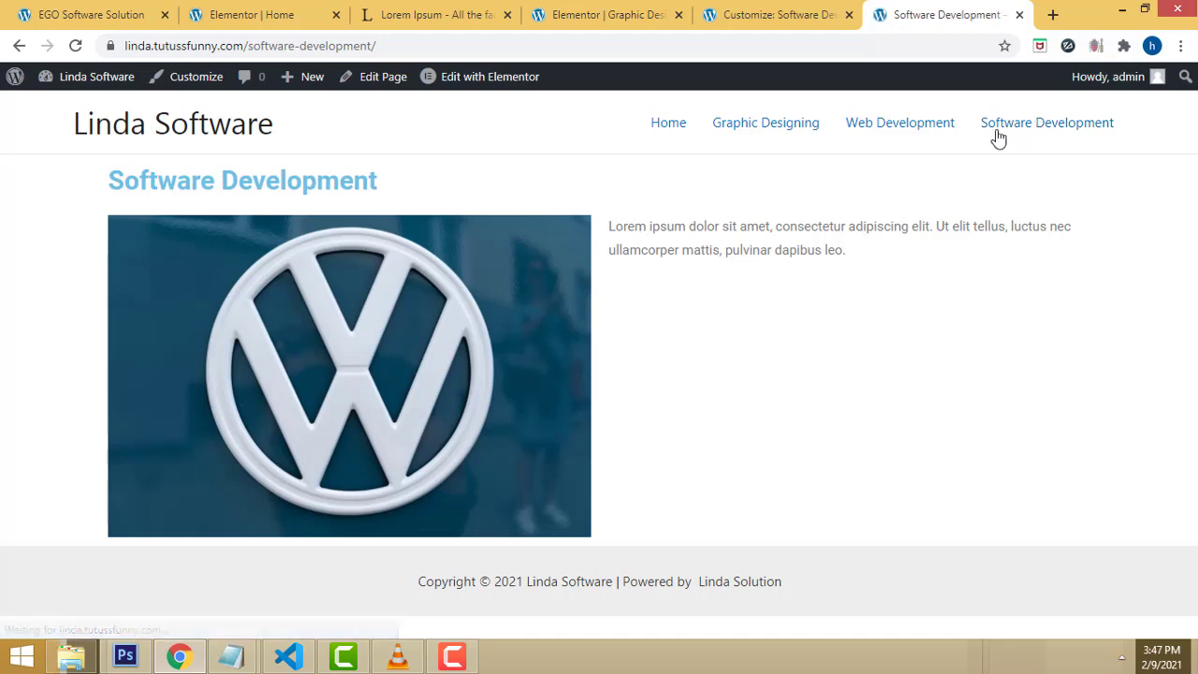
{"action": "left_click", "coordinate": [665, 131]}
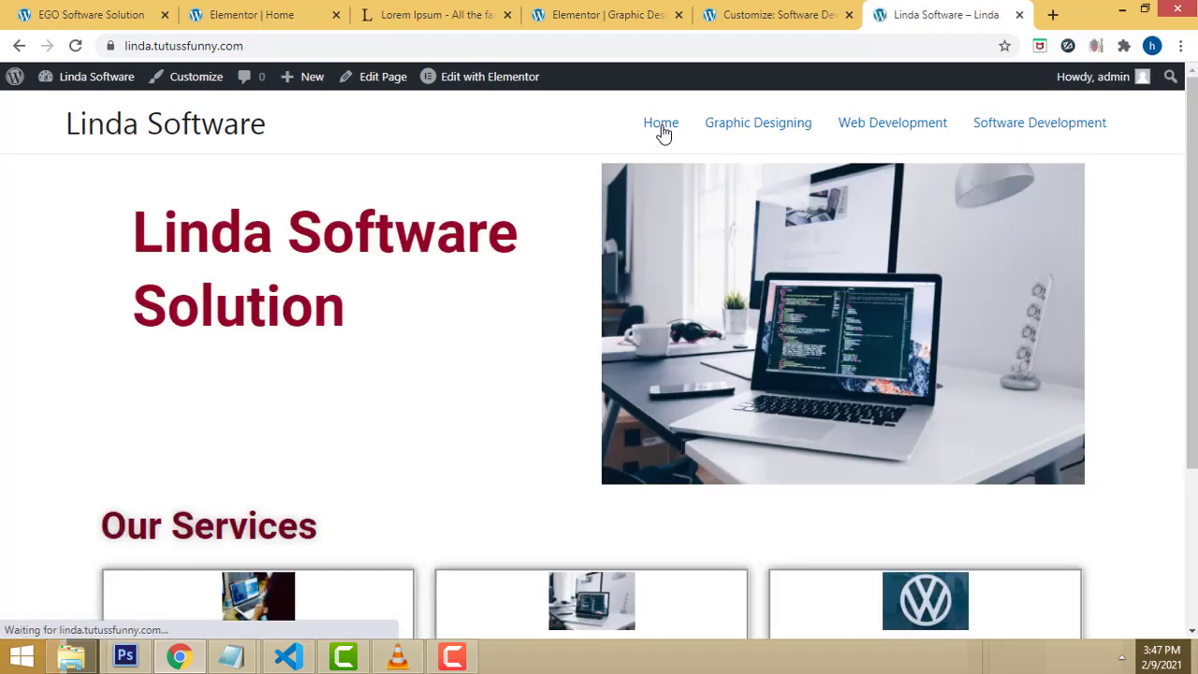
{"action": "left_click", "coordinate": [794, 132]}
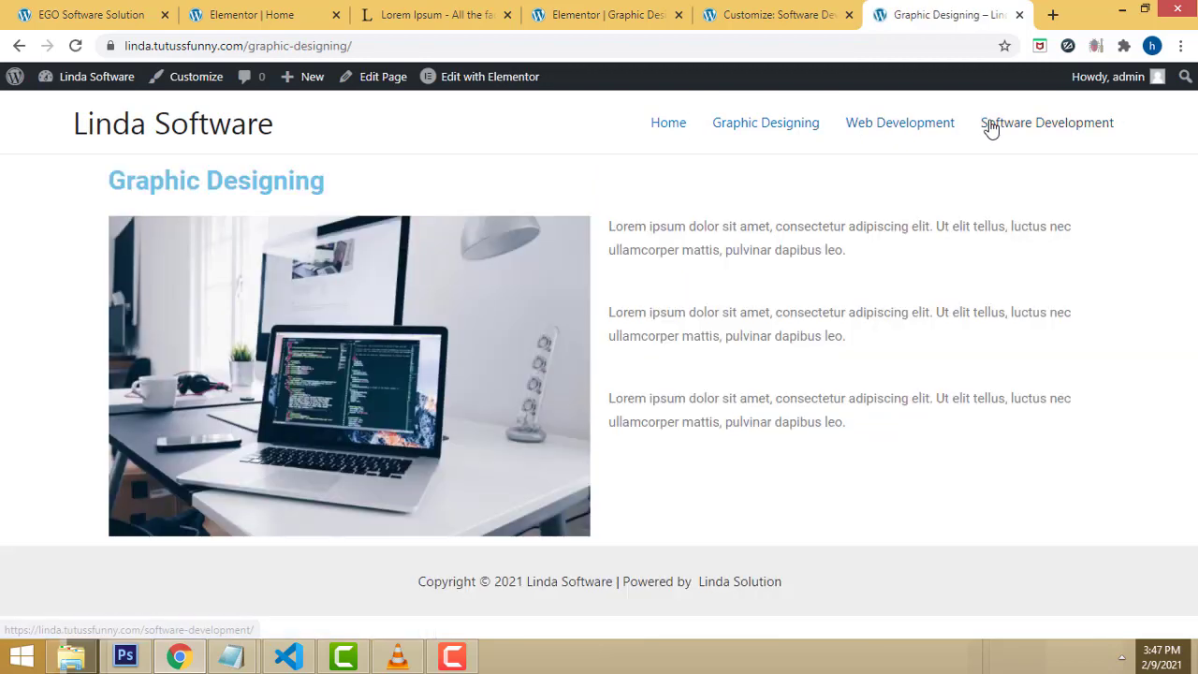
{"action": "left_click", "coordinate": [991, 128]}
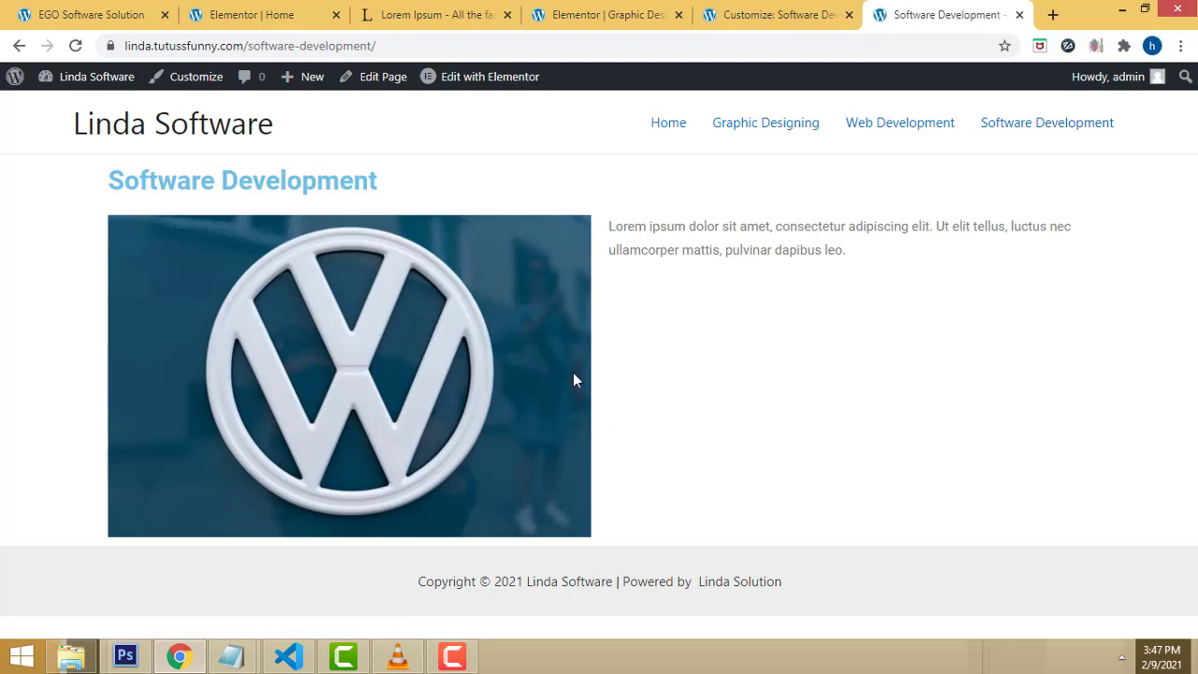
{"action": "left_click", "coordinate": [458, 653]}
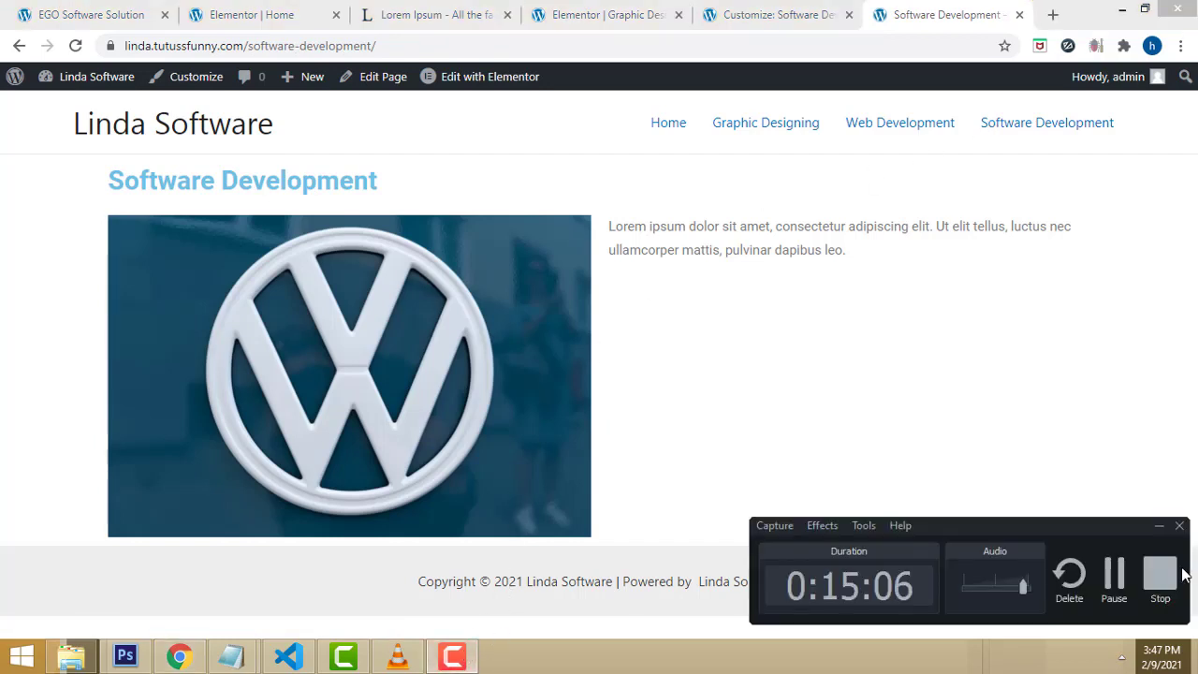